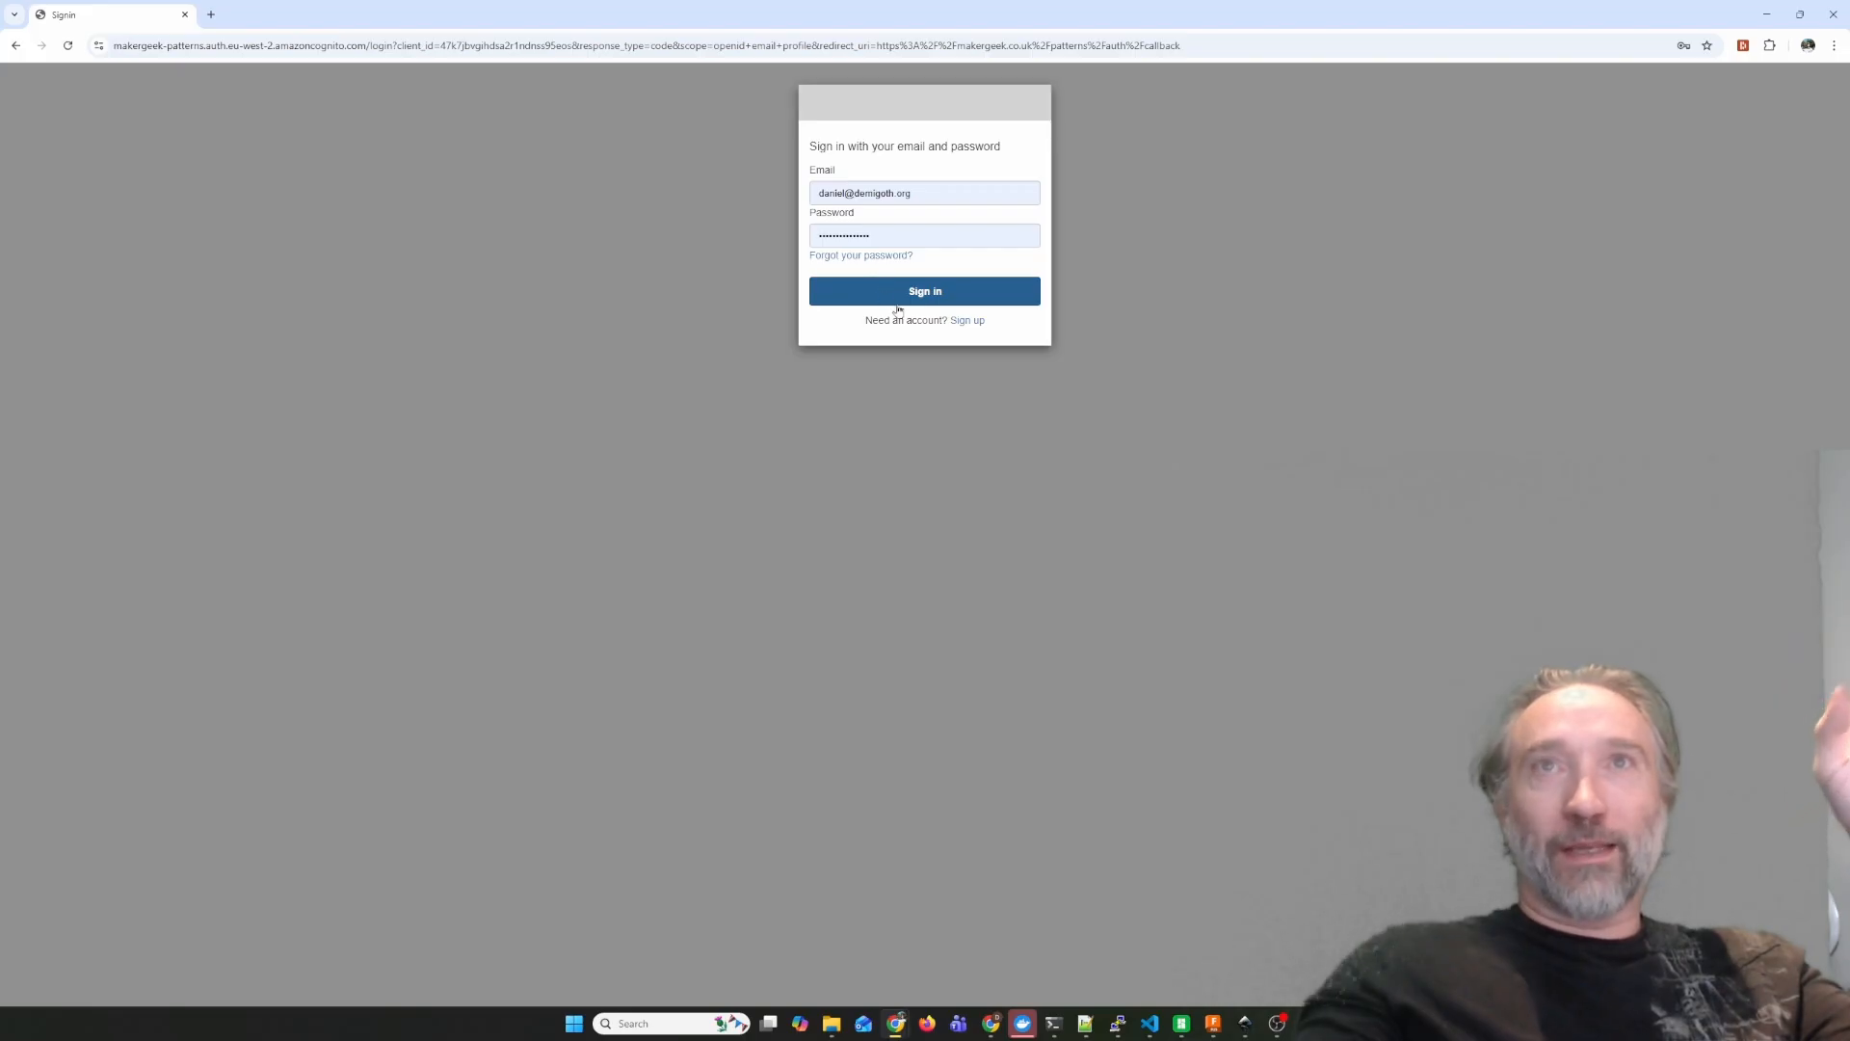
Sign in with the prefilled account credentials and create a new pattern.
left_click(863, 294)
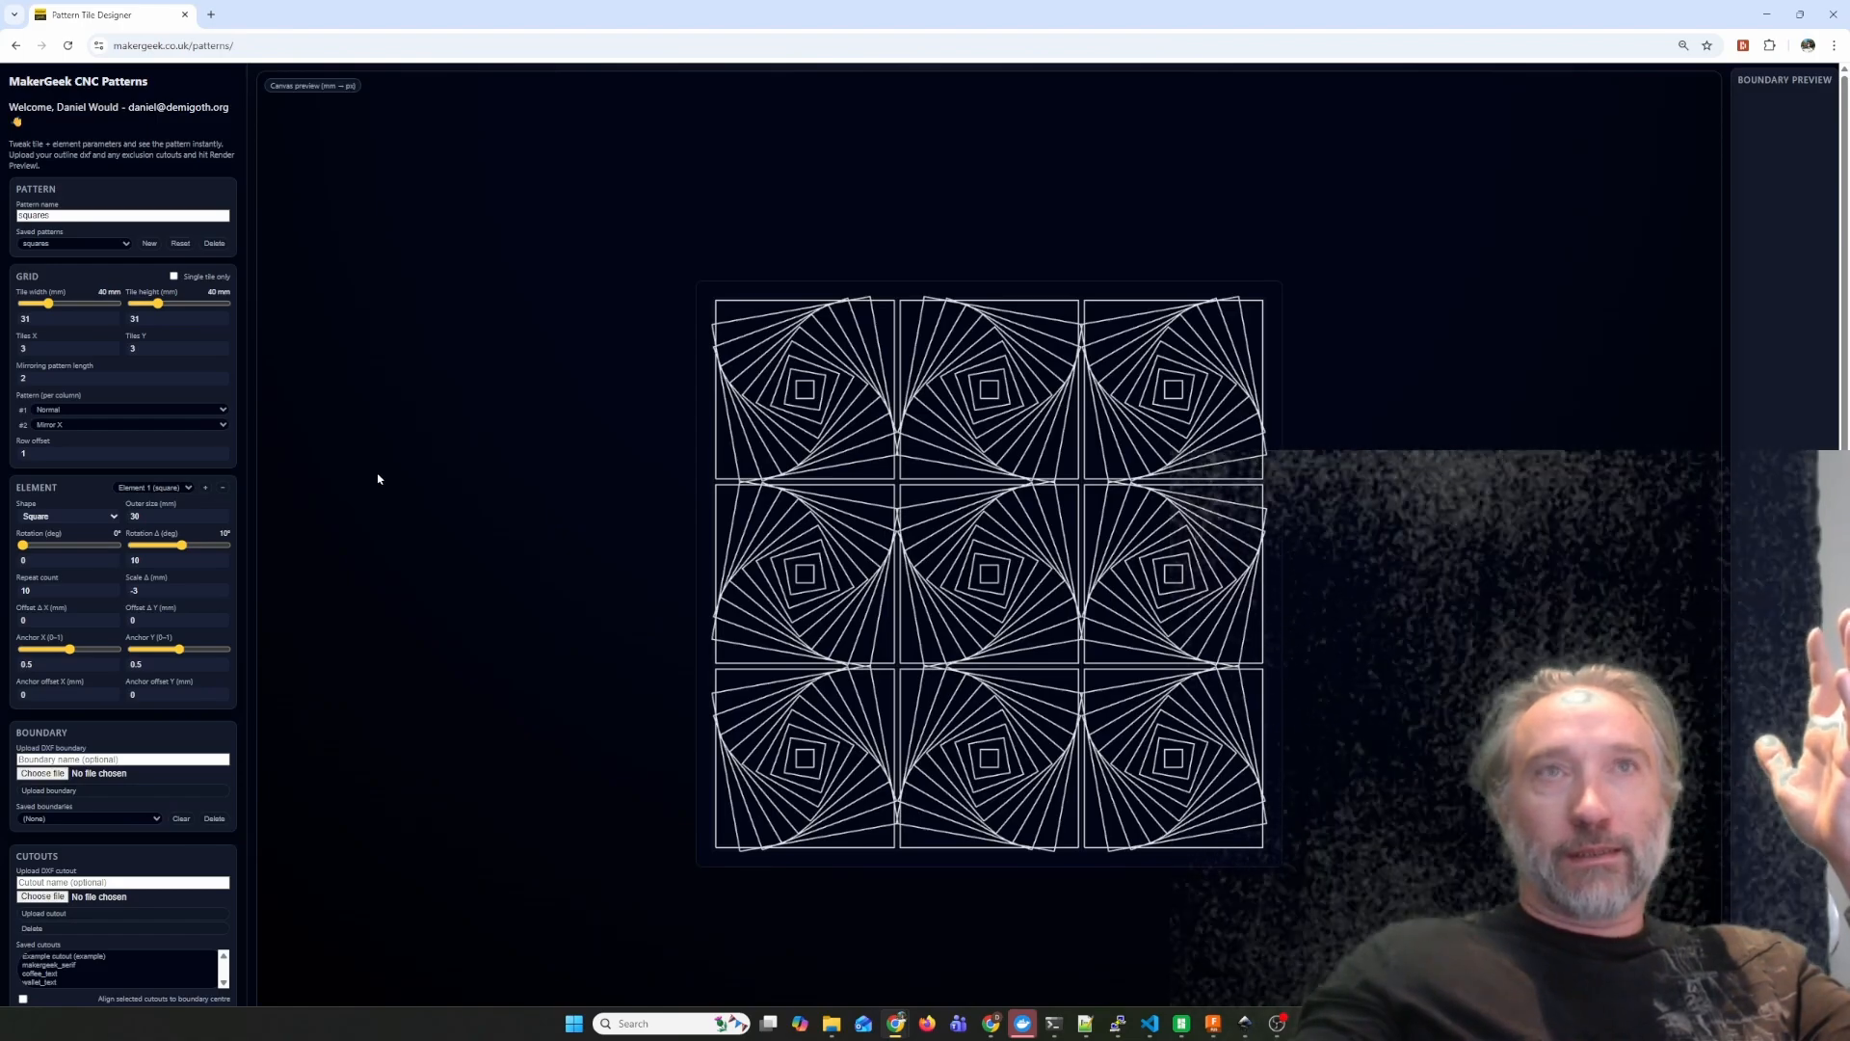
left_click(82, 246)
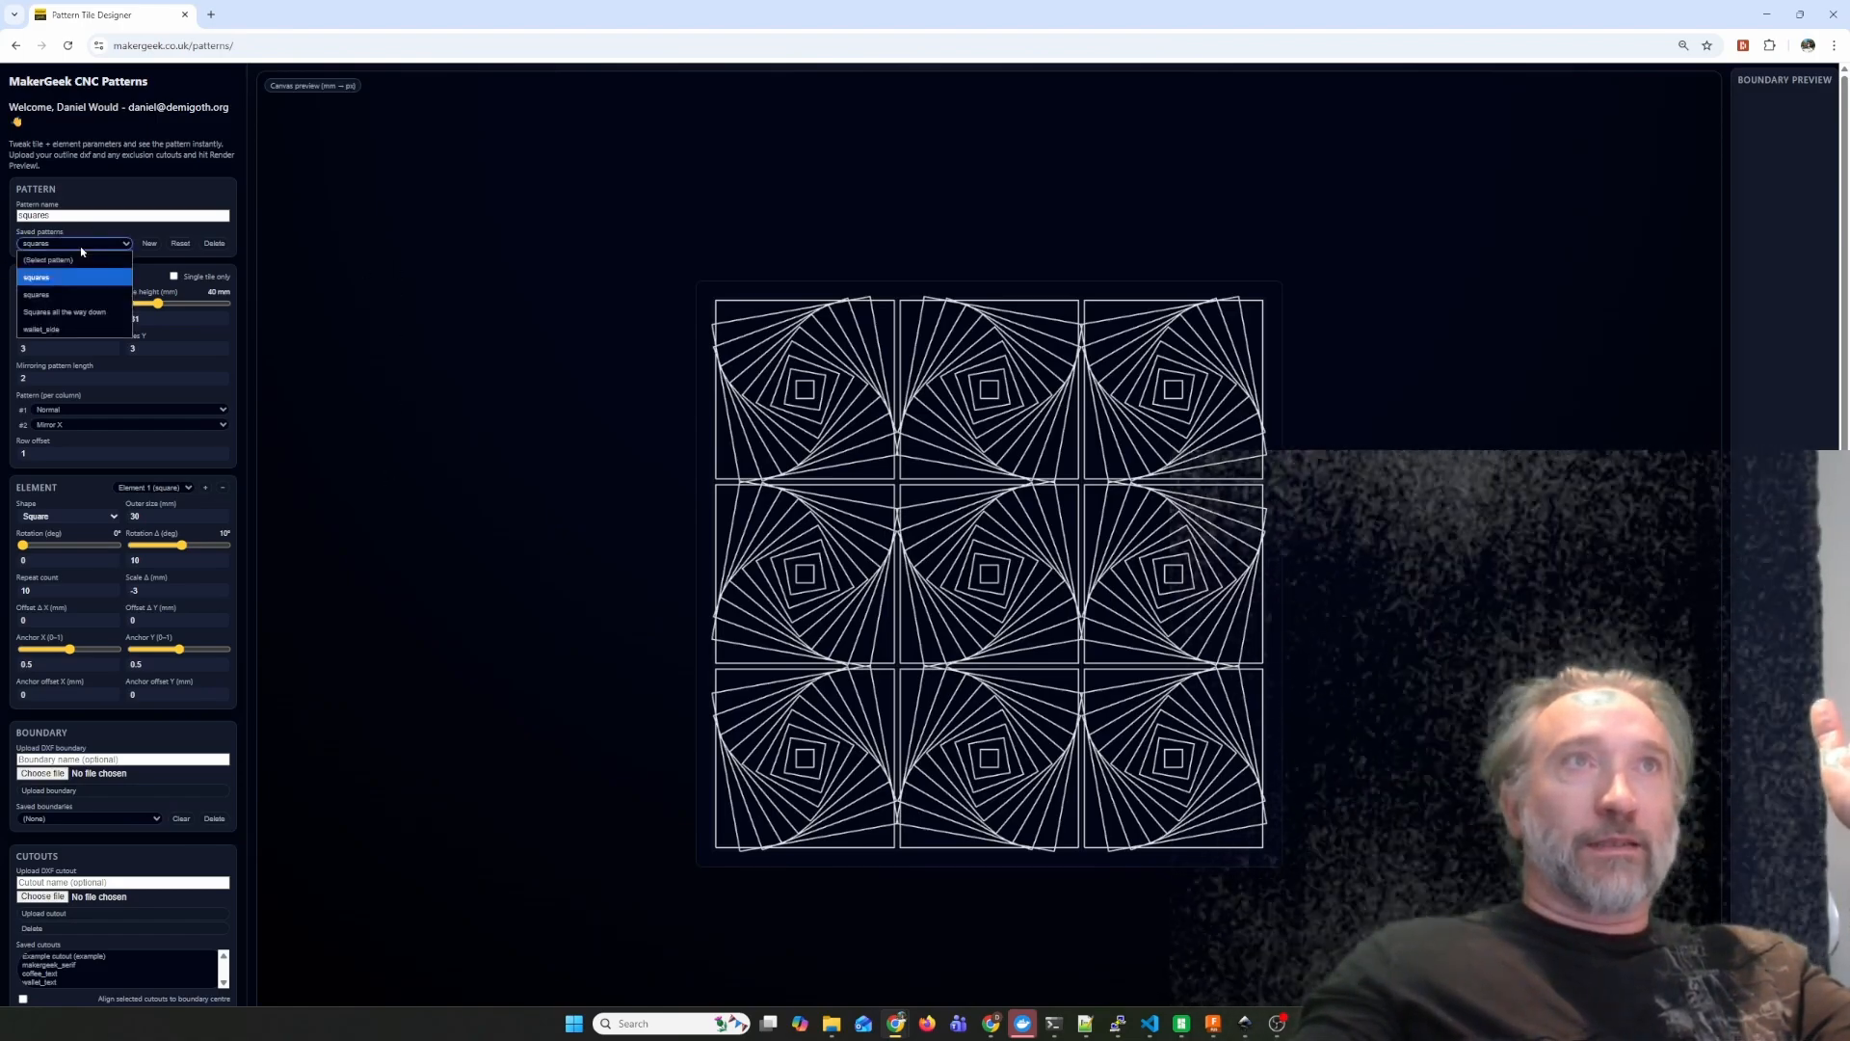
left_click(79, 246)
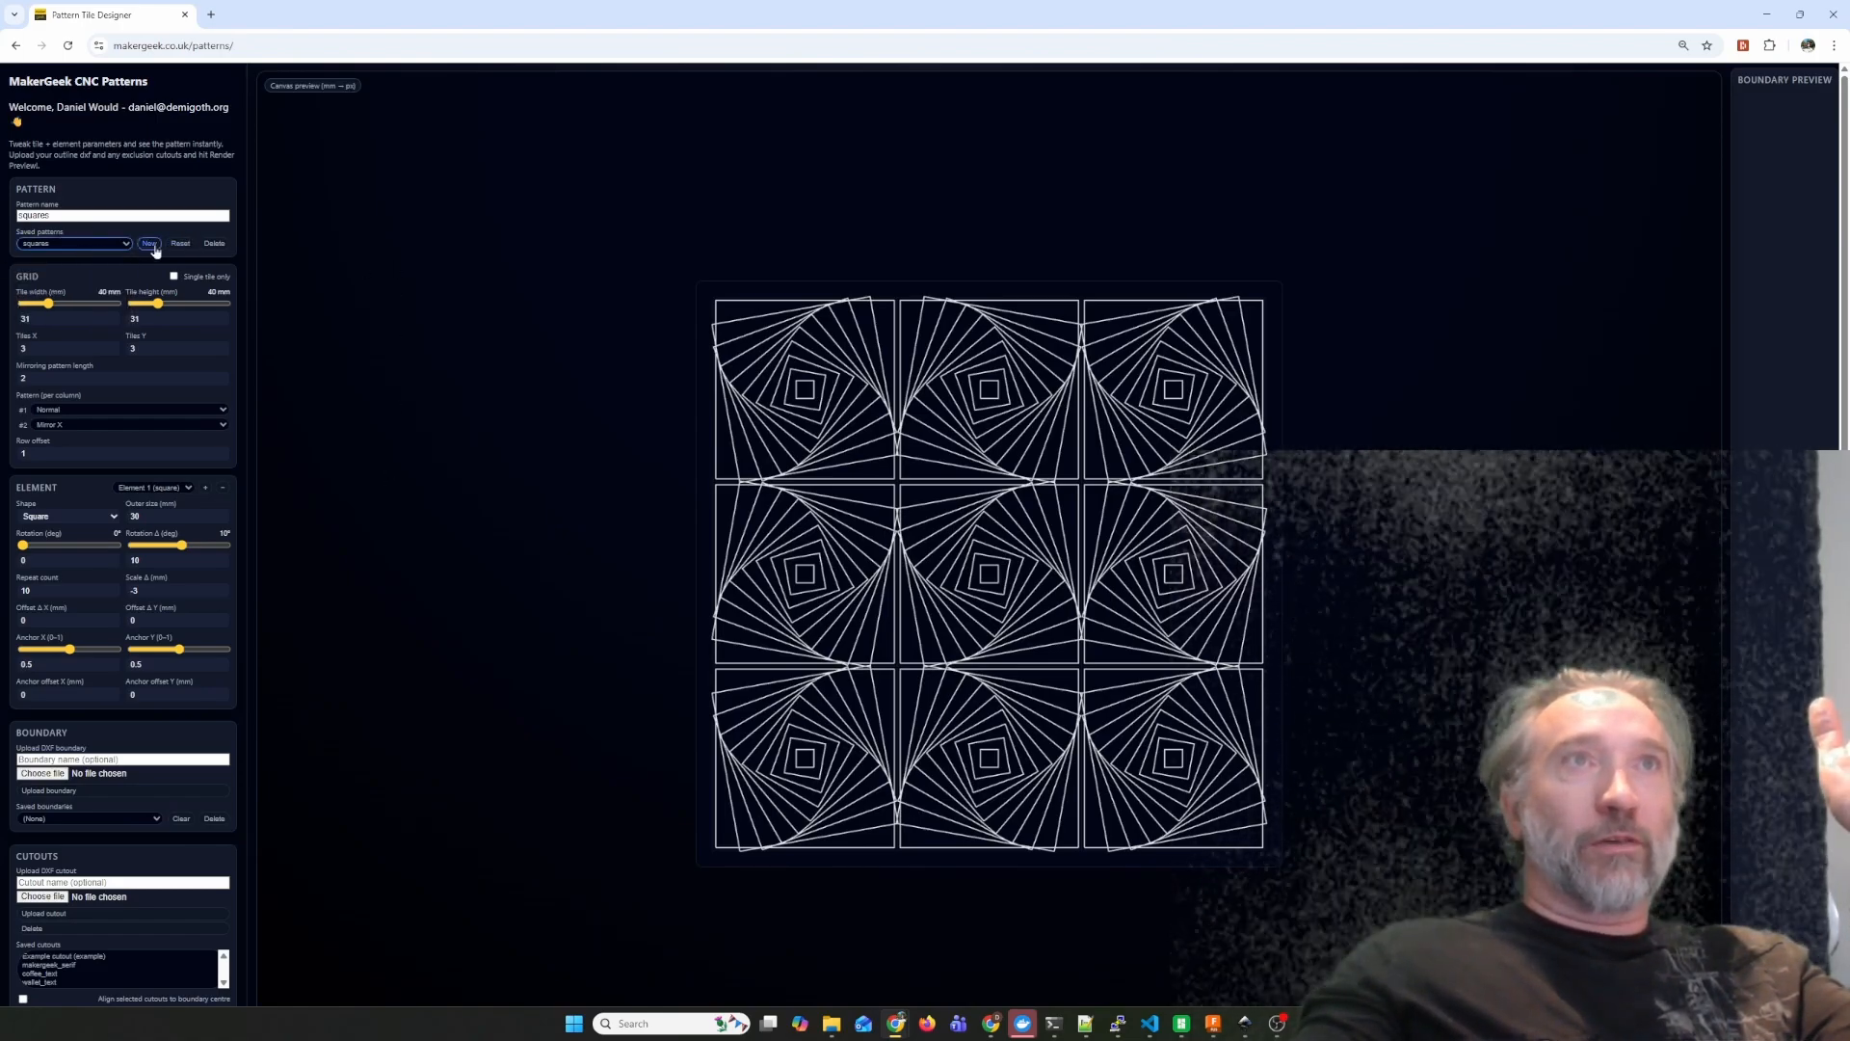
left_click(154, 245)
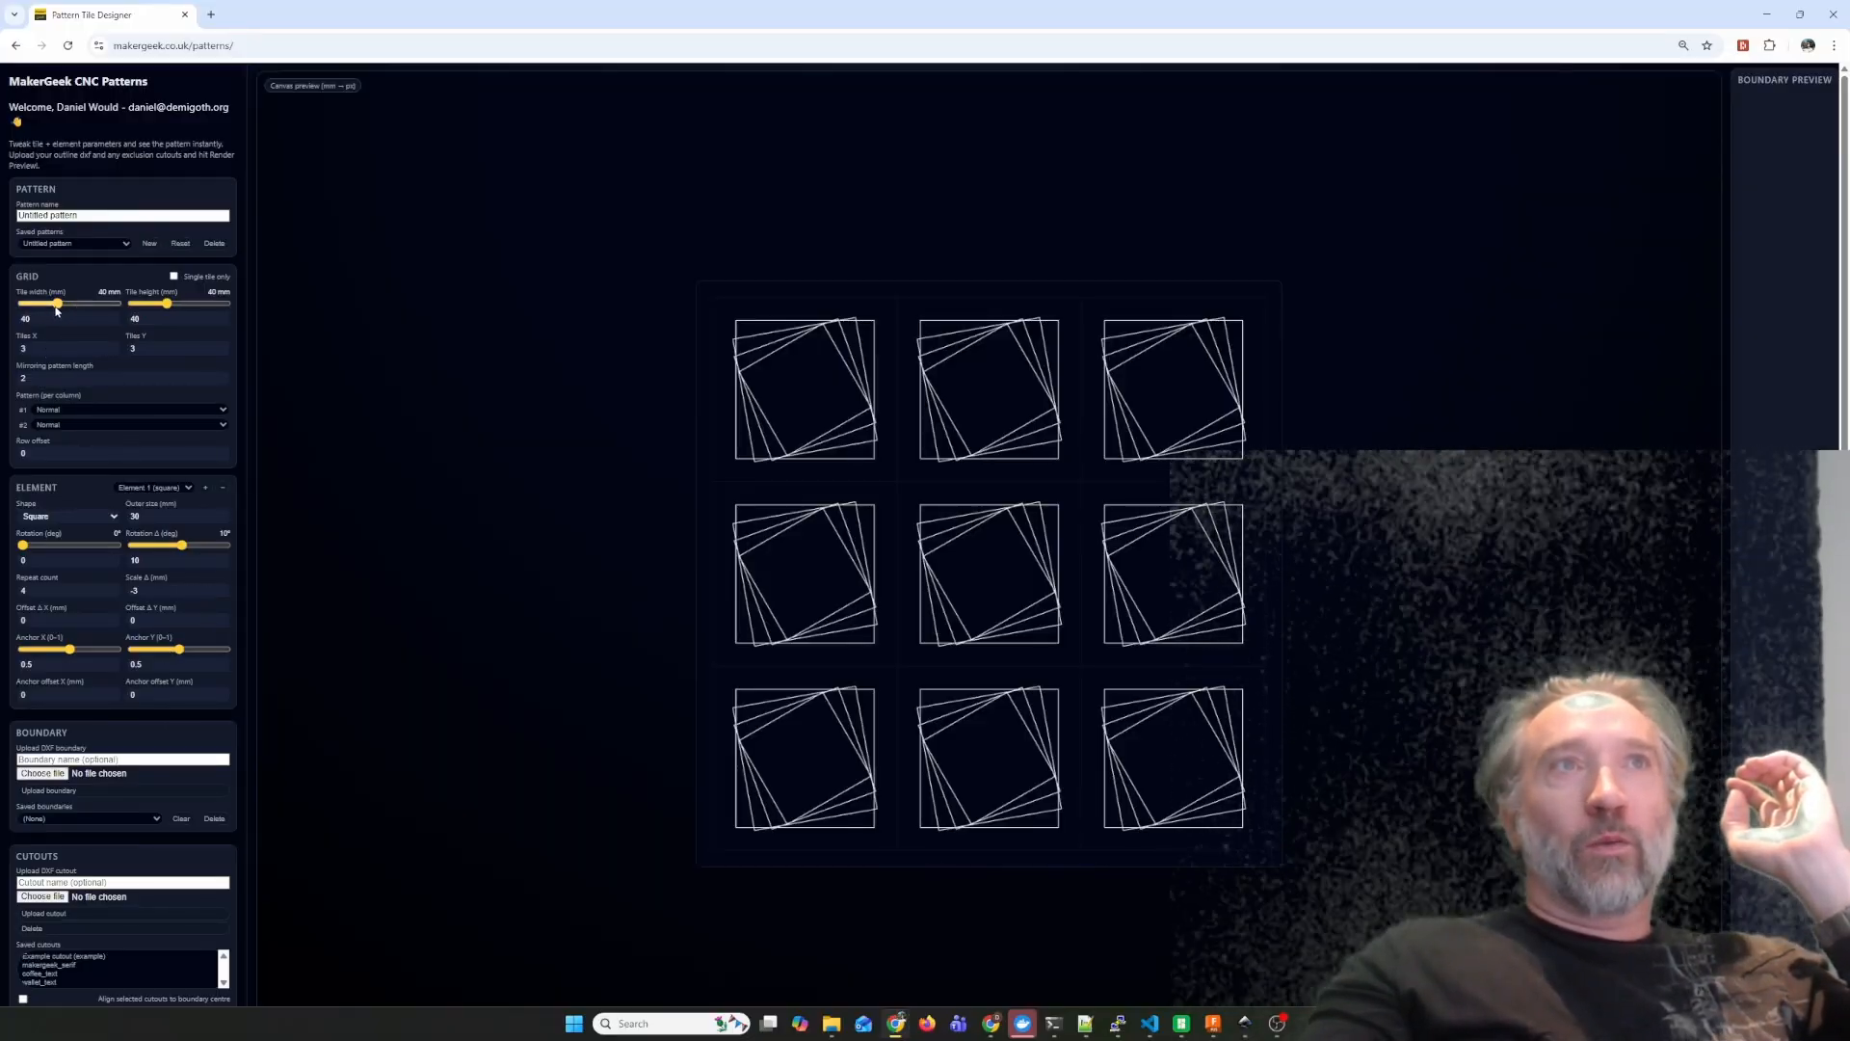
Set the grid tiles to 39 mm wide and 42 mm high, and briefly view a single tile.
mouse_move(58, 304)
left_mouse_down()
mouse_move(34, 305)
mouse_move(56, 305)
left_mouse_up()
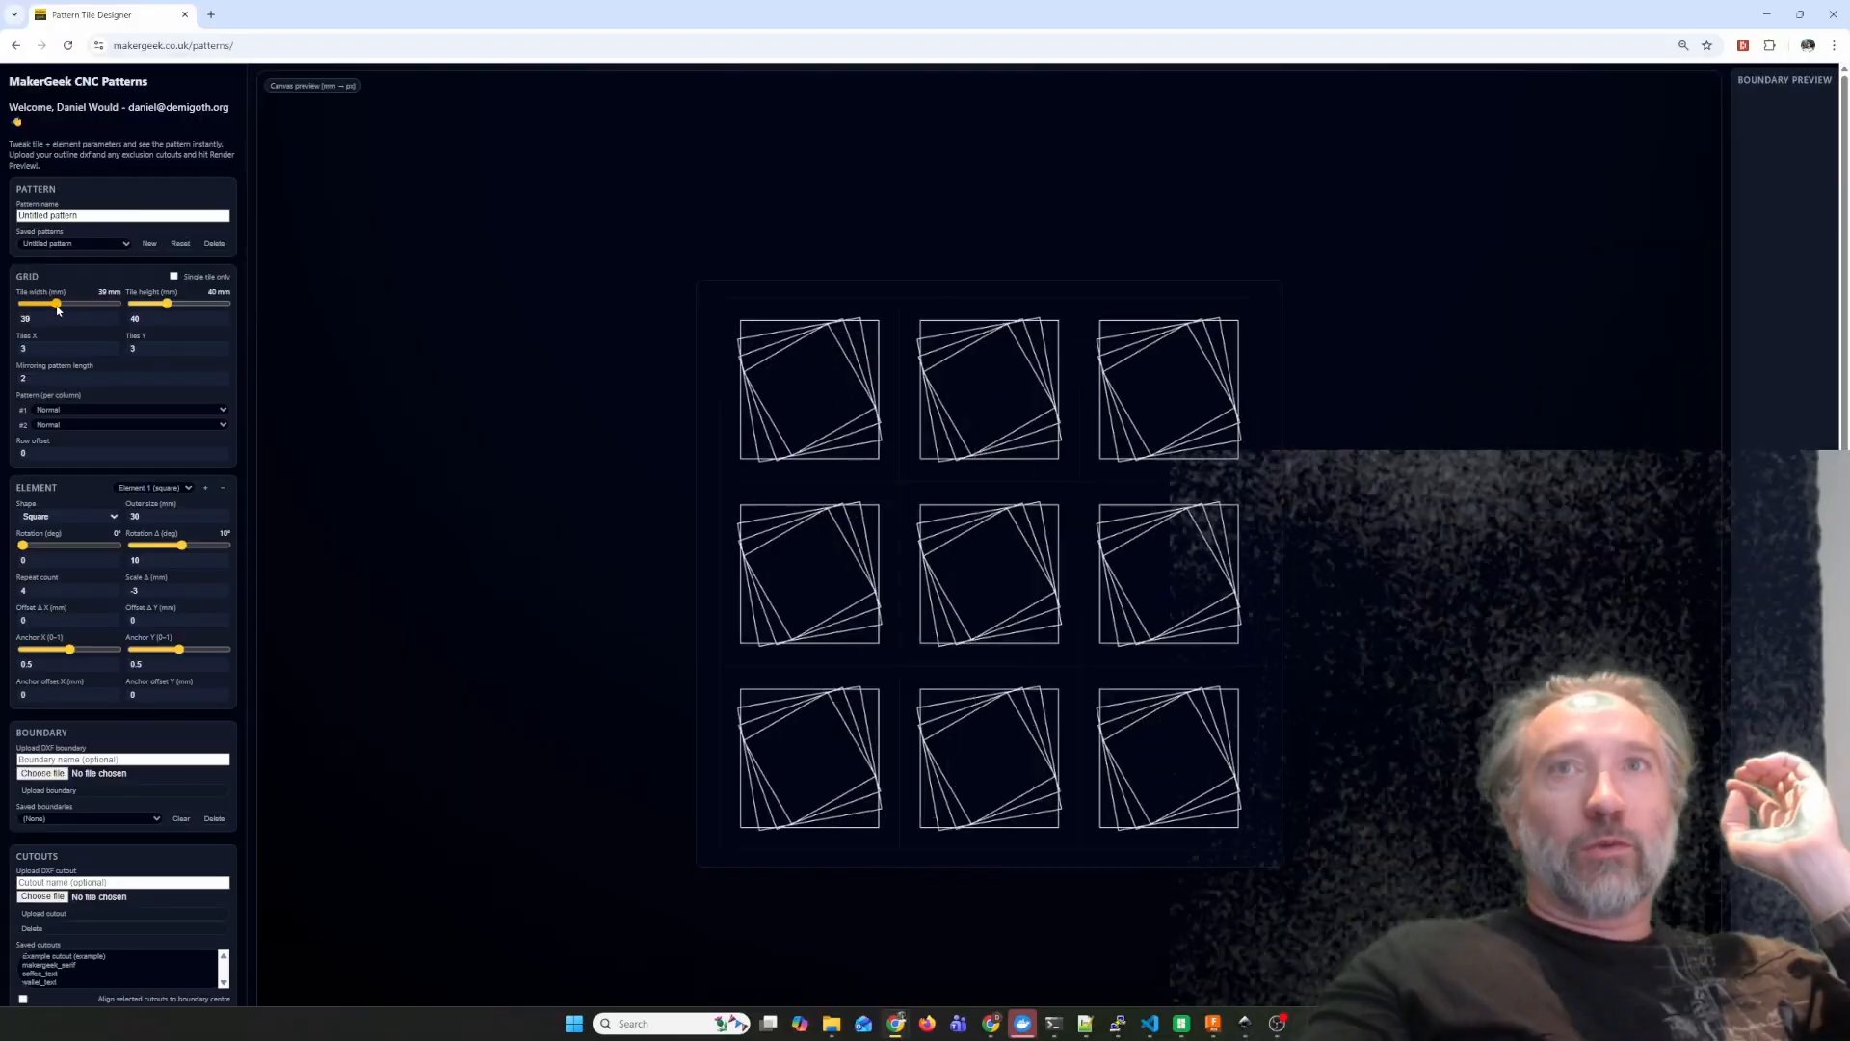
left_click_drag(168, 304, 169, 305)
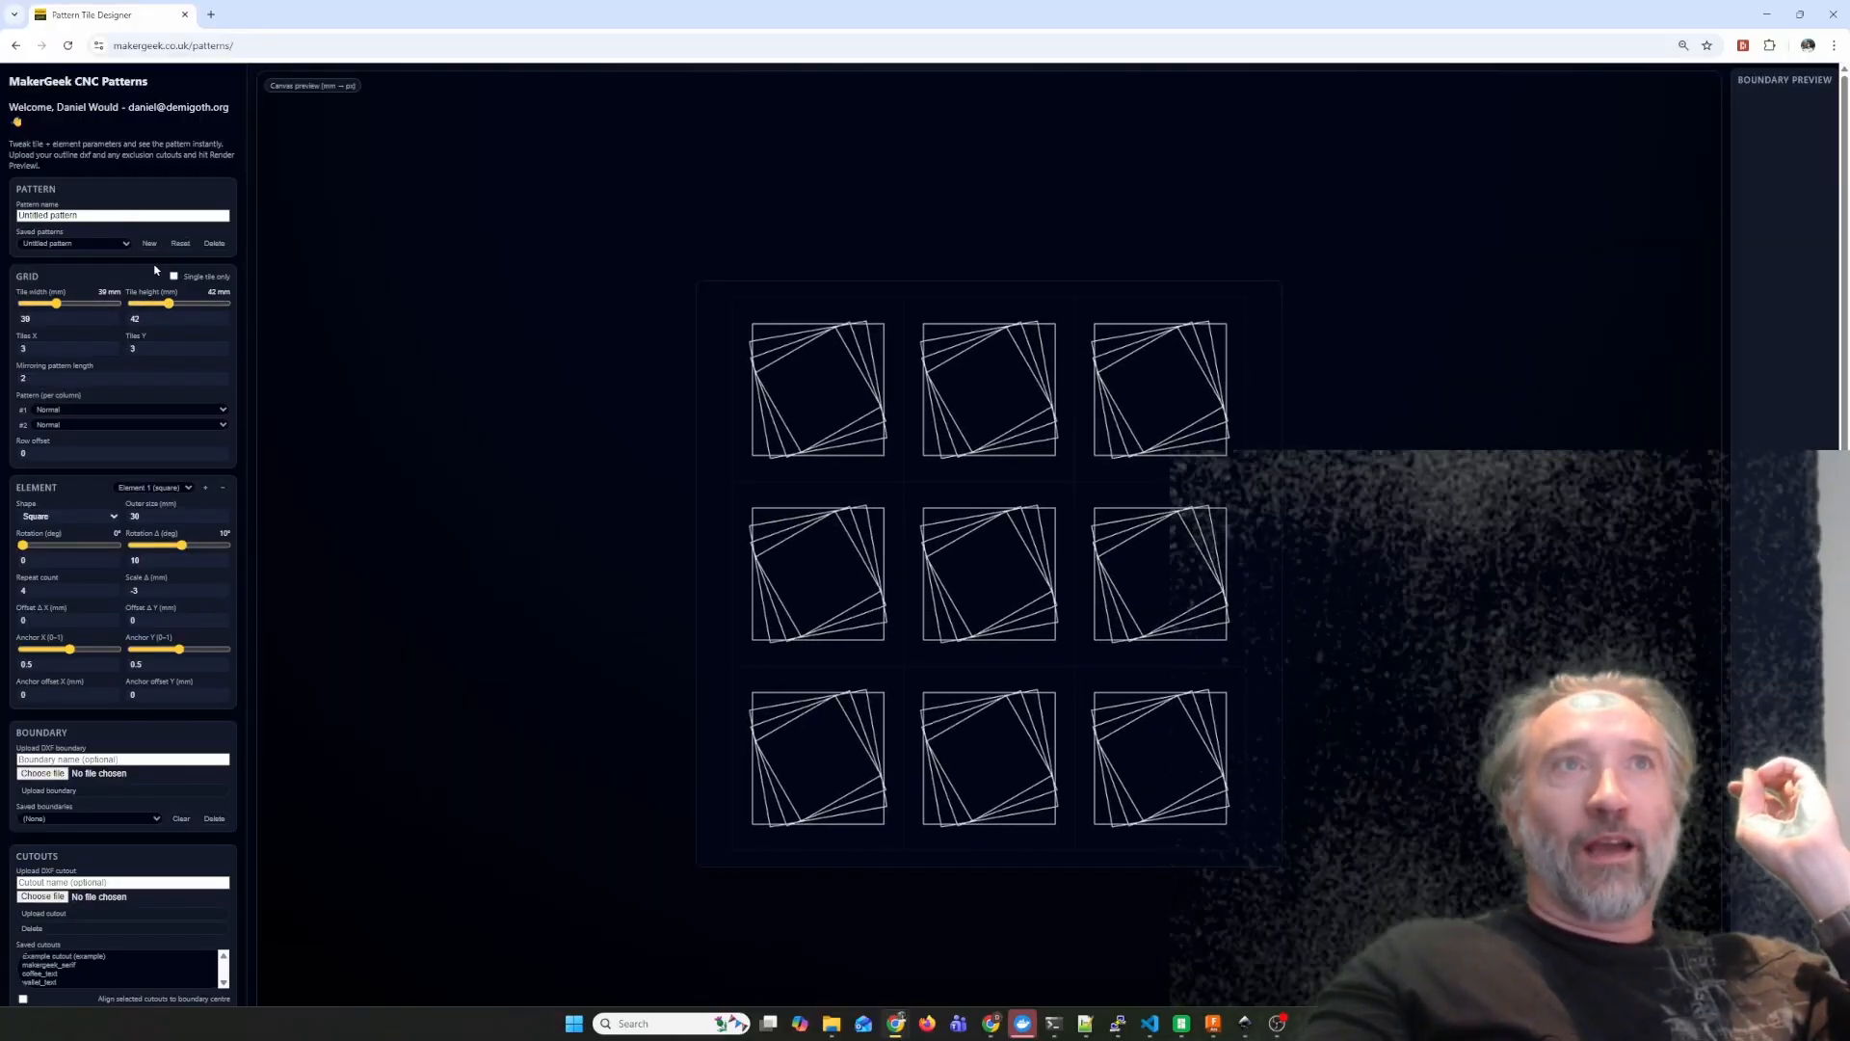
left_click(172, 277)
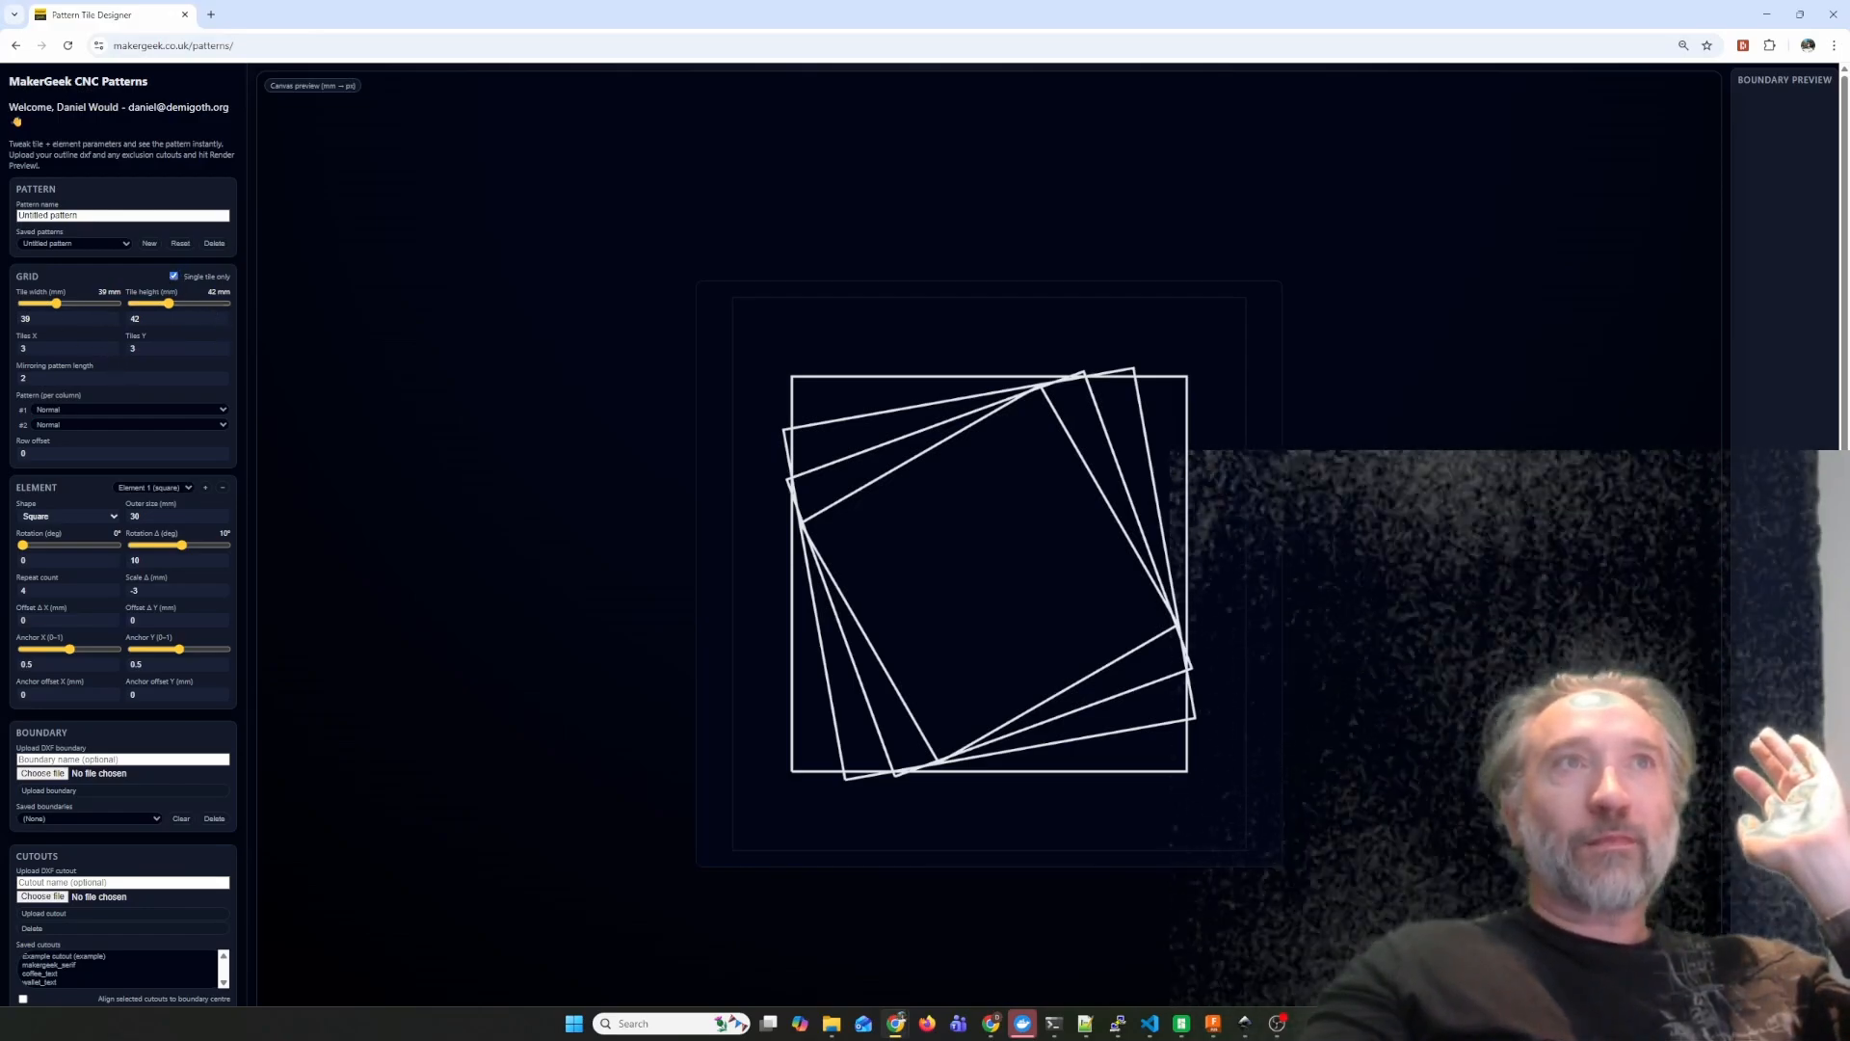
left_click(174, 278)
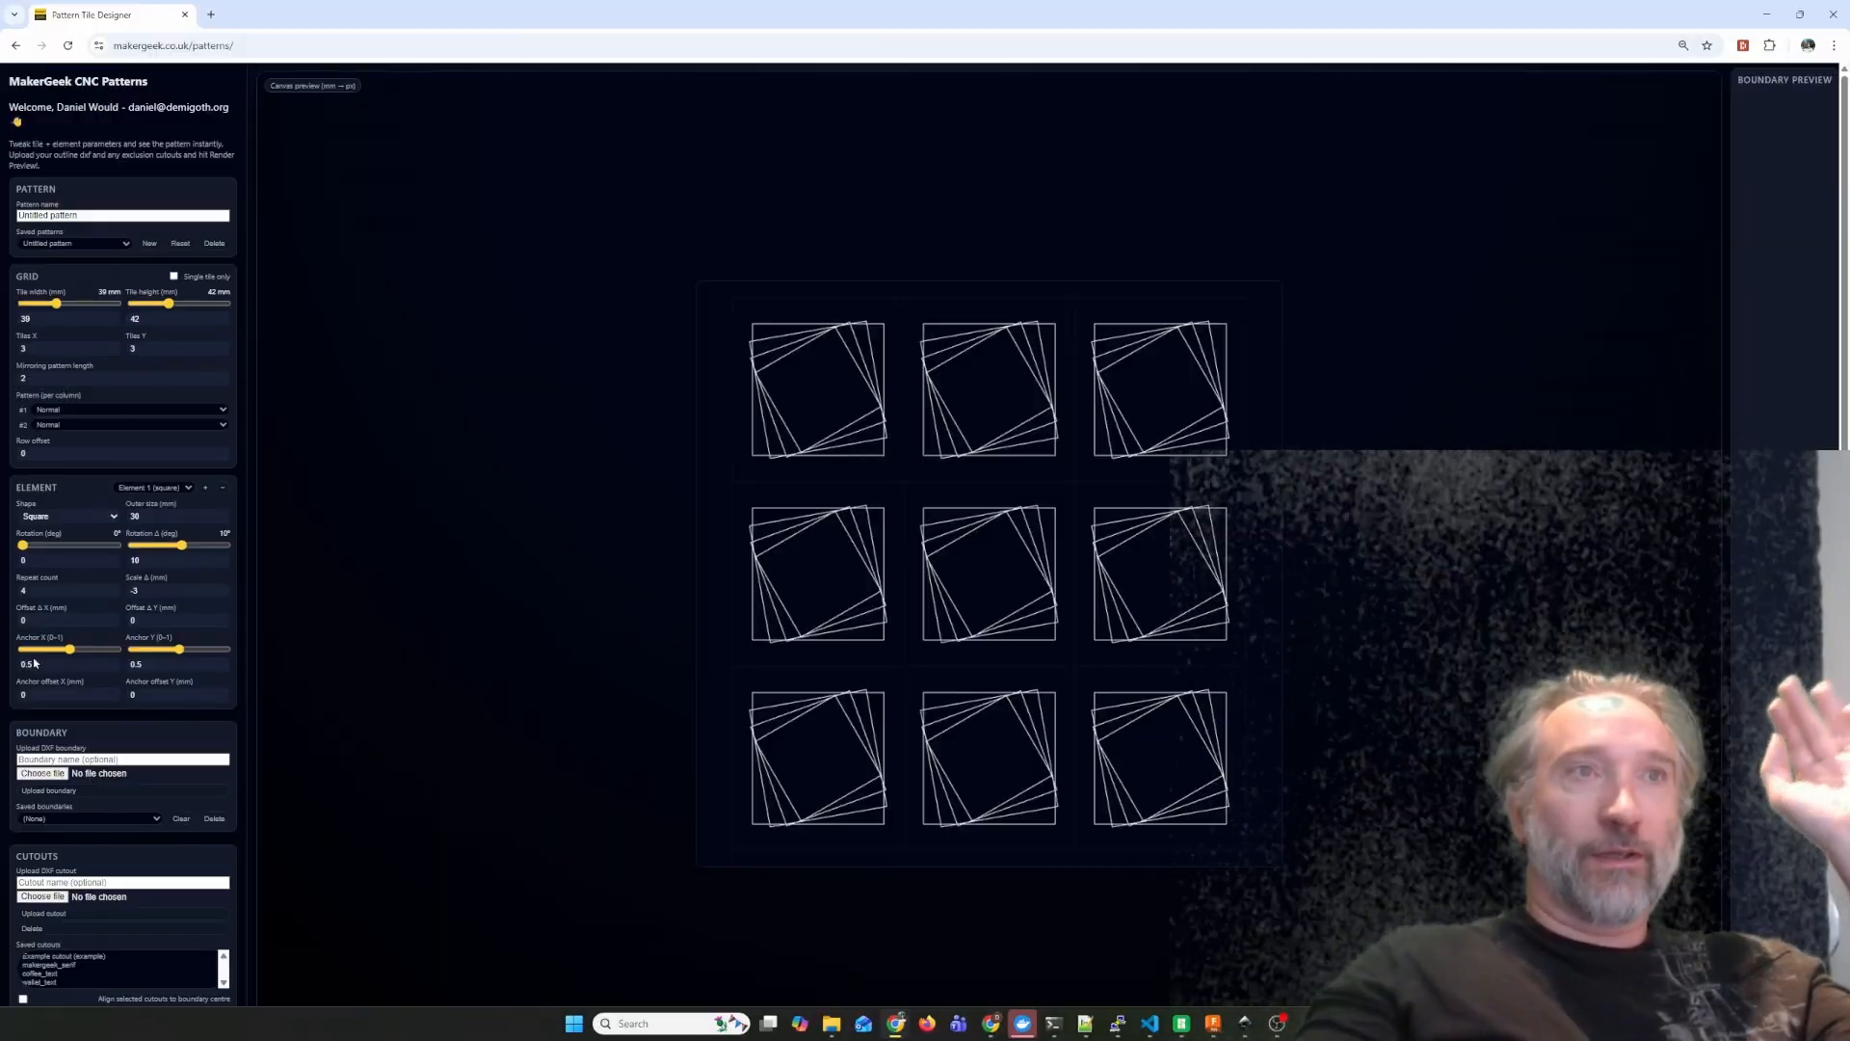
Render a preview of the pattern using the saved example boundary and the example cutout.
left_click(141, 819)
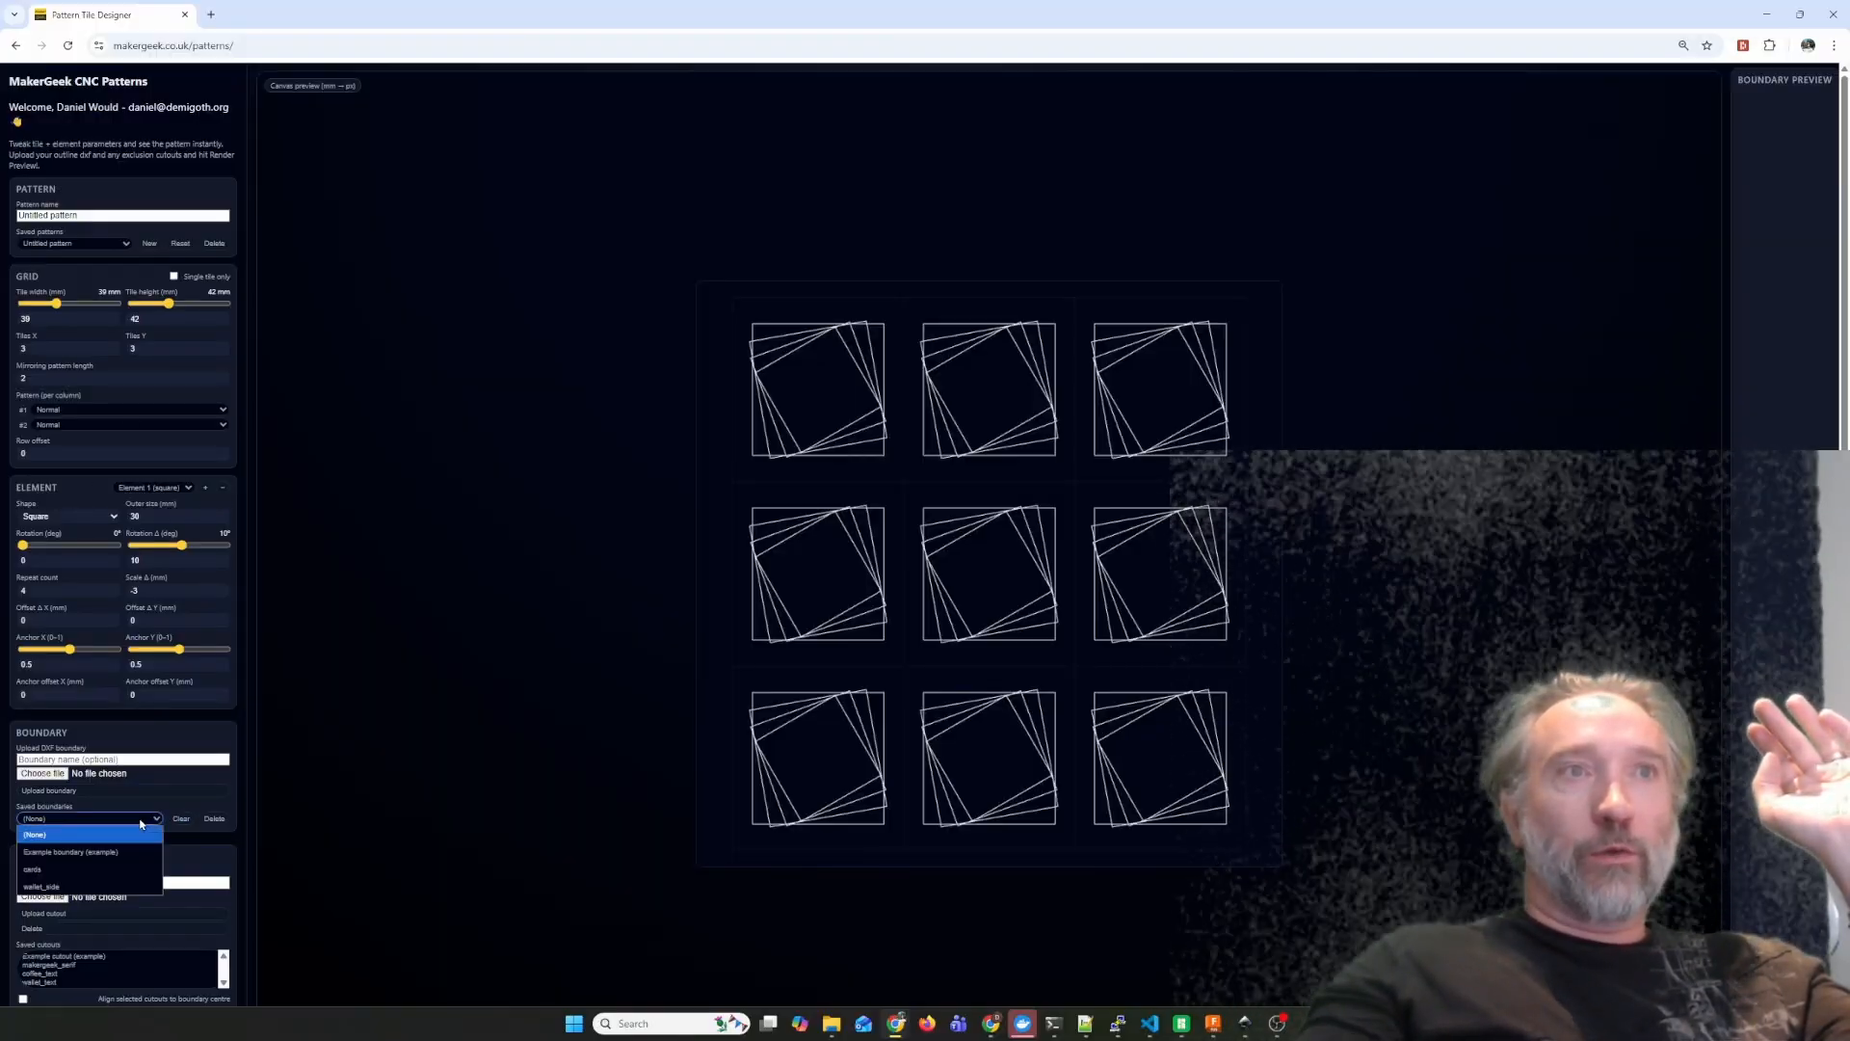
left_click(85, 853)
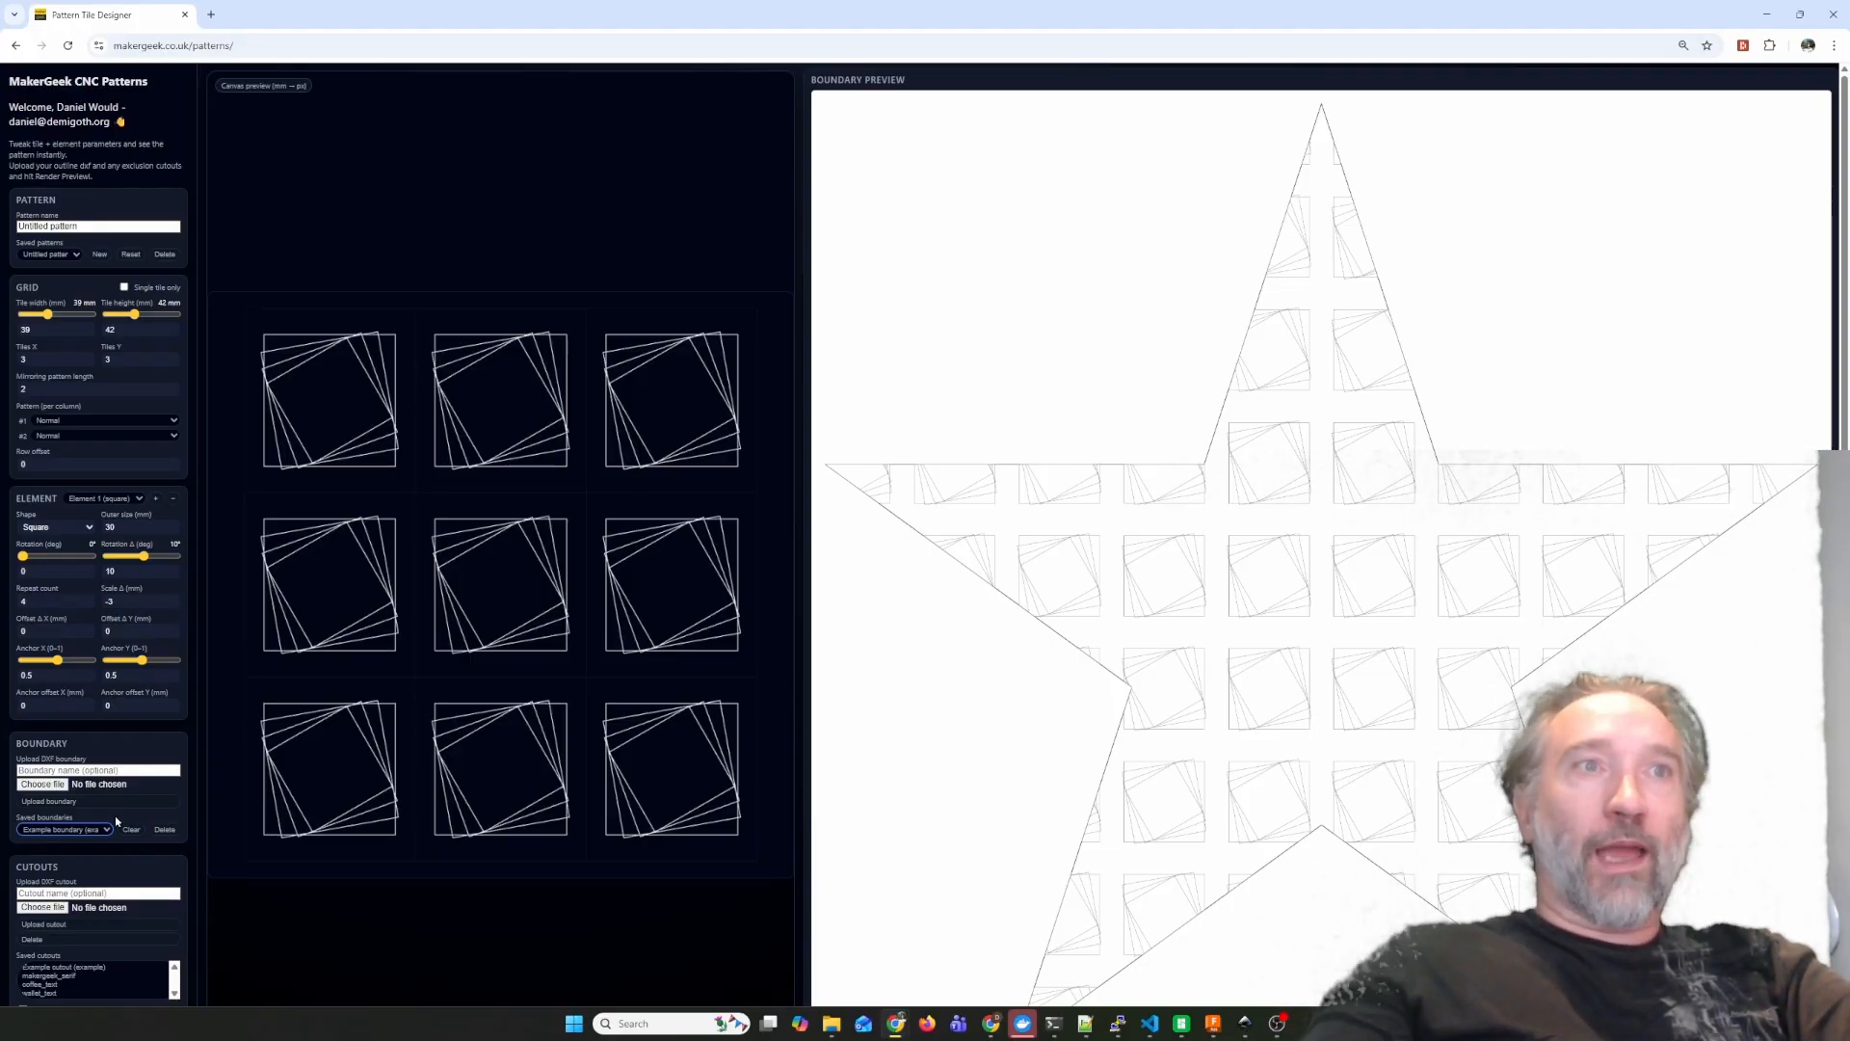
left_click(93, 967)
scroll(196, 944, "down", 1)
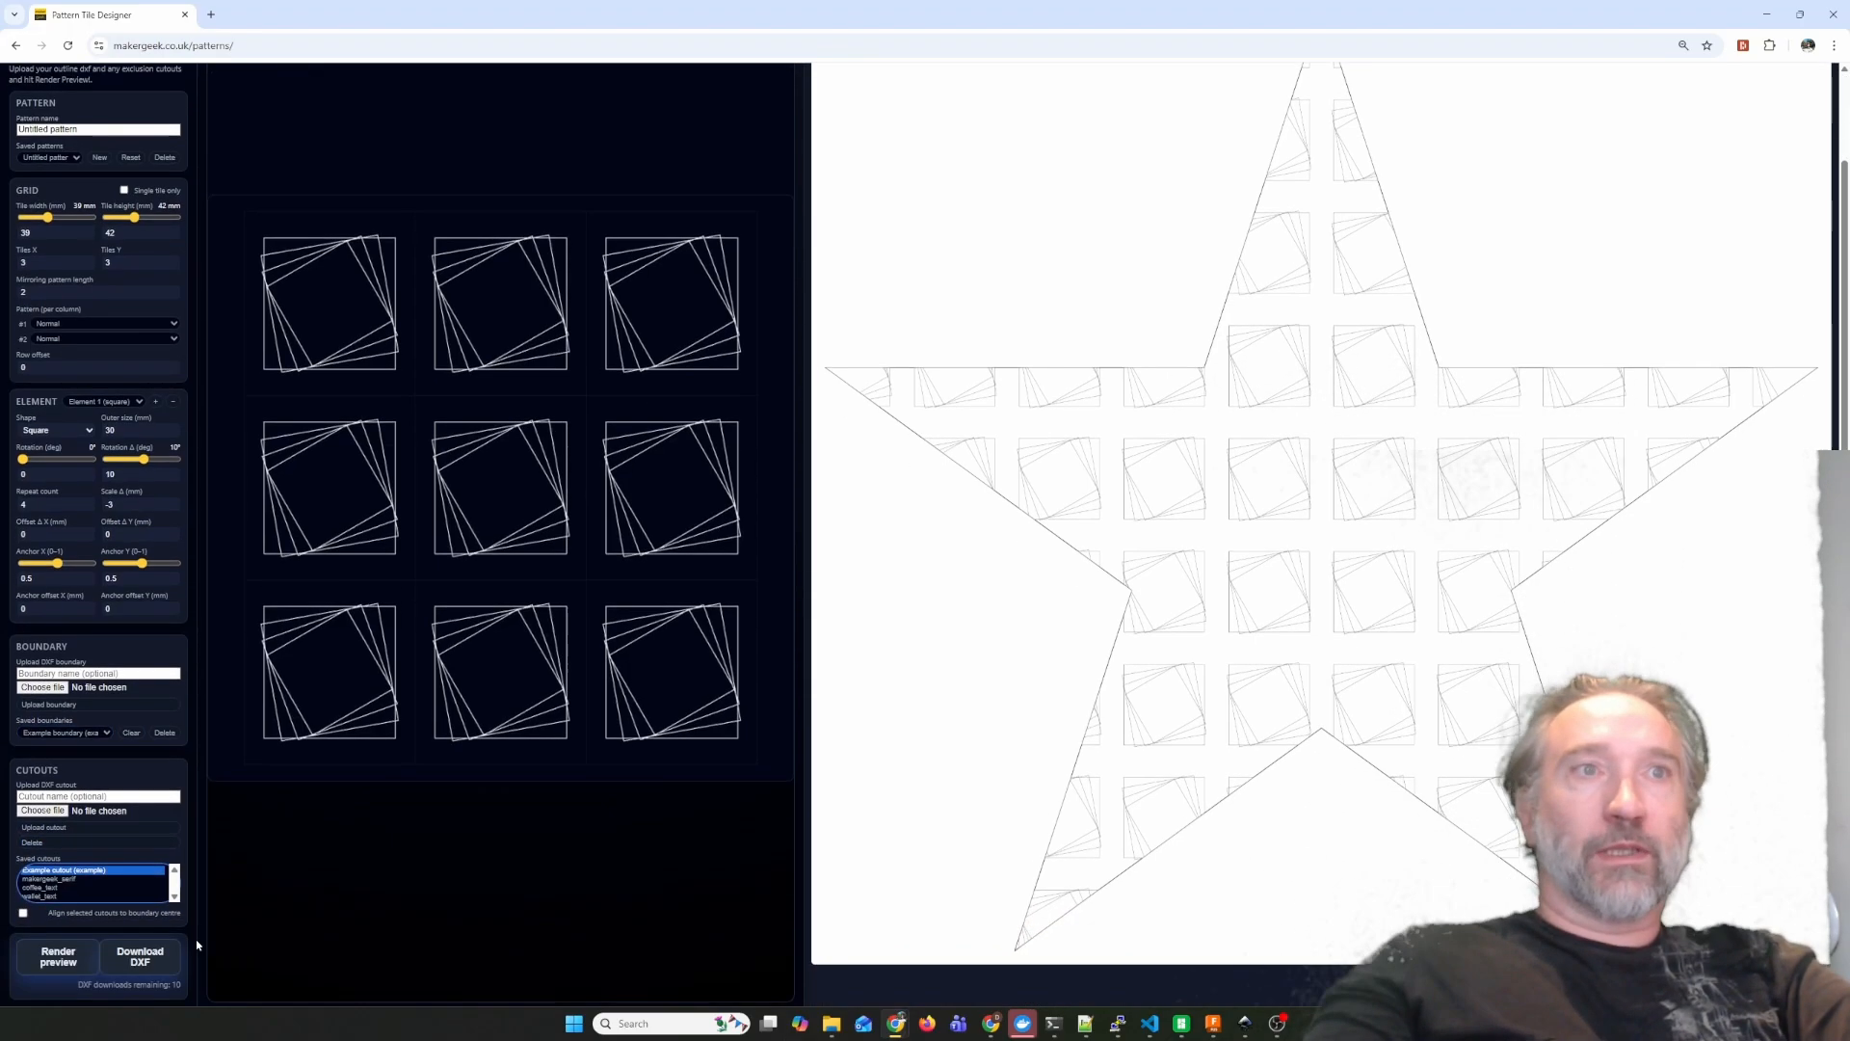
left_click(53, 954)
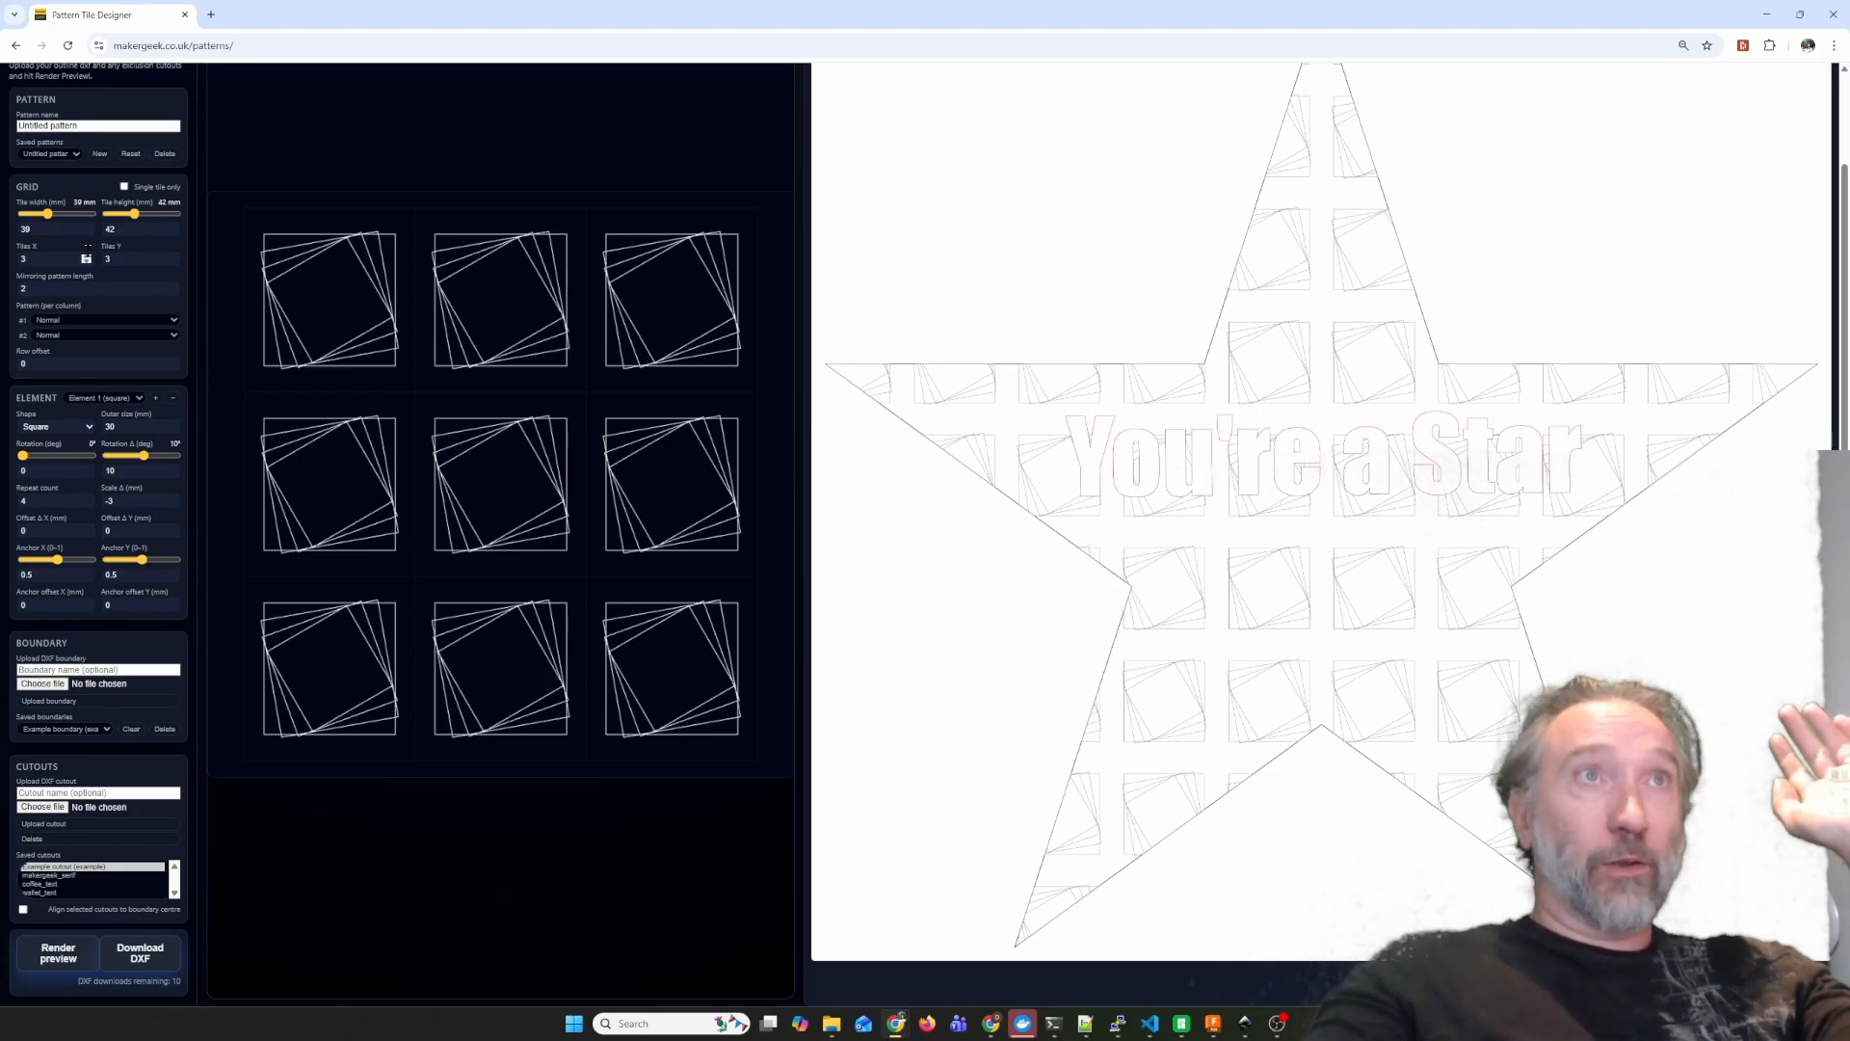
Set the square element's repeat count to 7 and the tile size to 33 mm wide by 31 mm high.
left_click(86, 498)
left_click(85, 498)
left_click(86, 498)
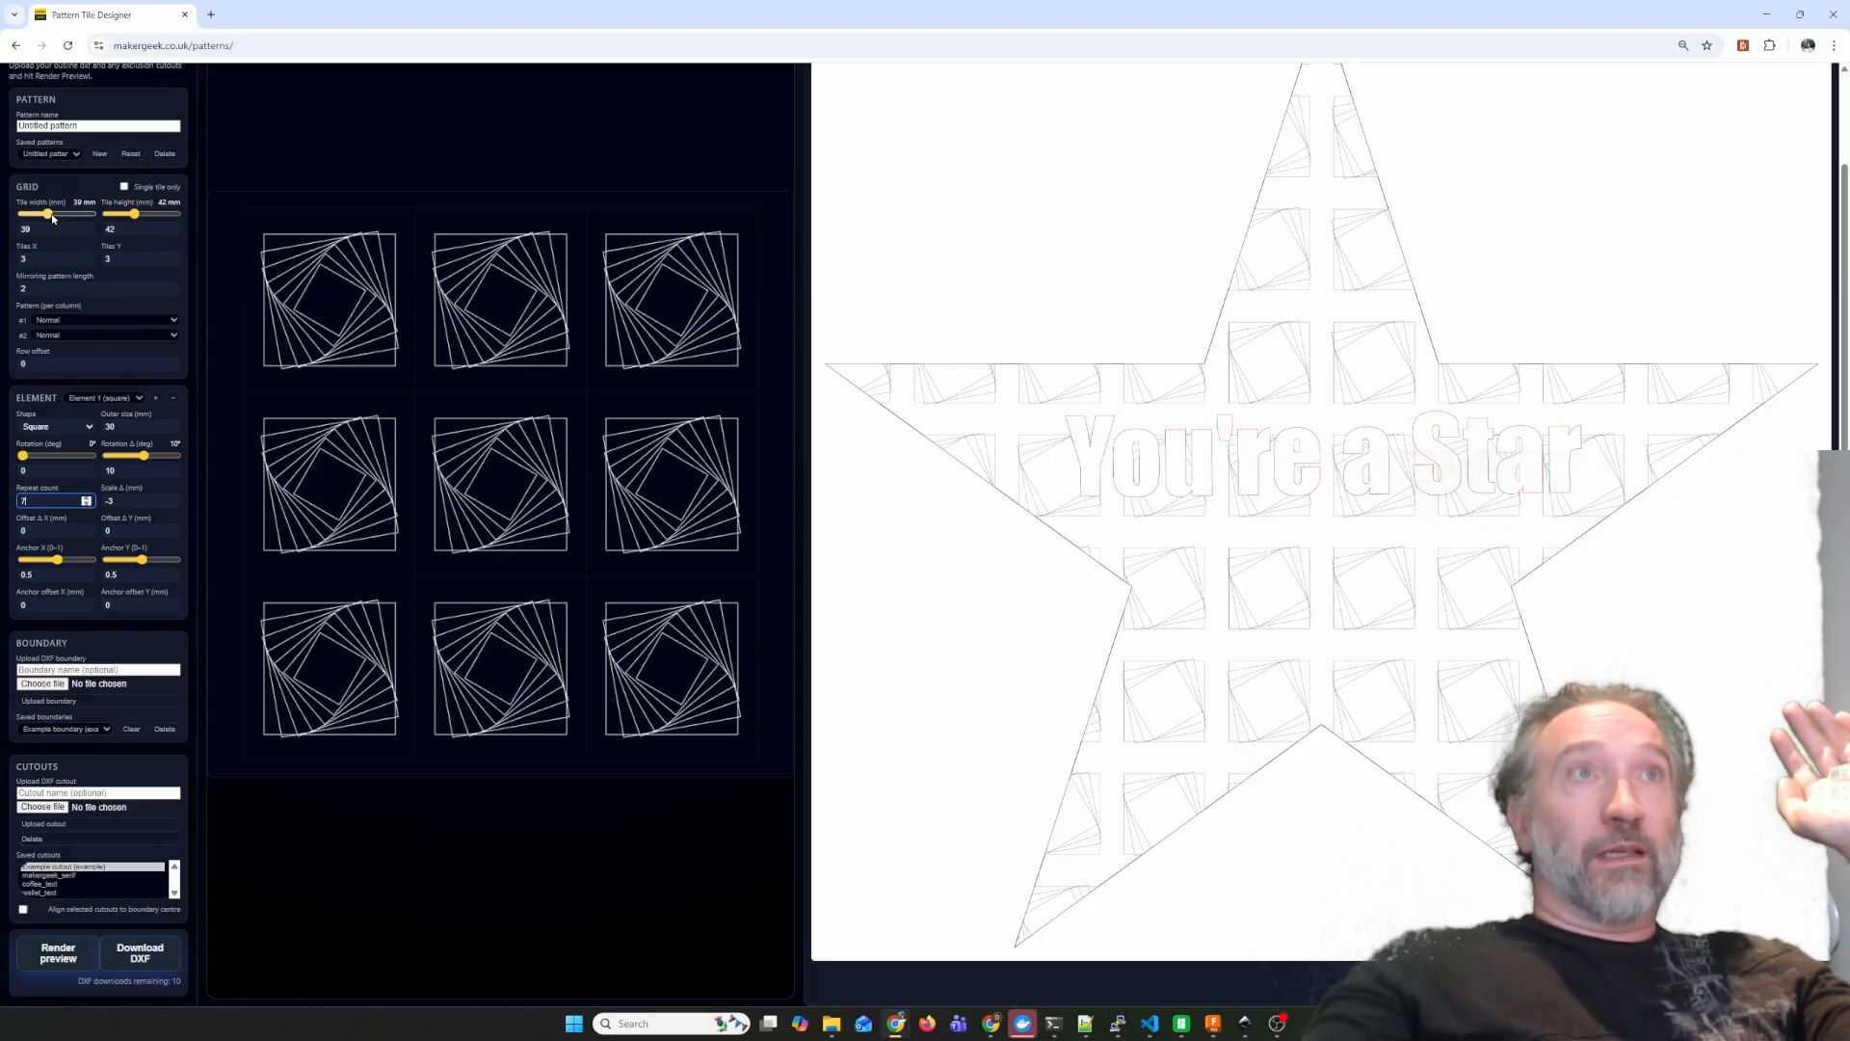
left_click_drag(52, 218, 127, 214)
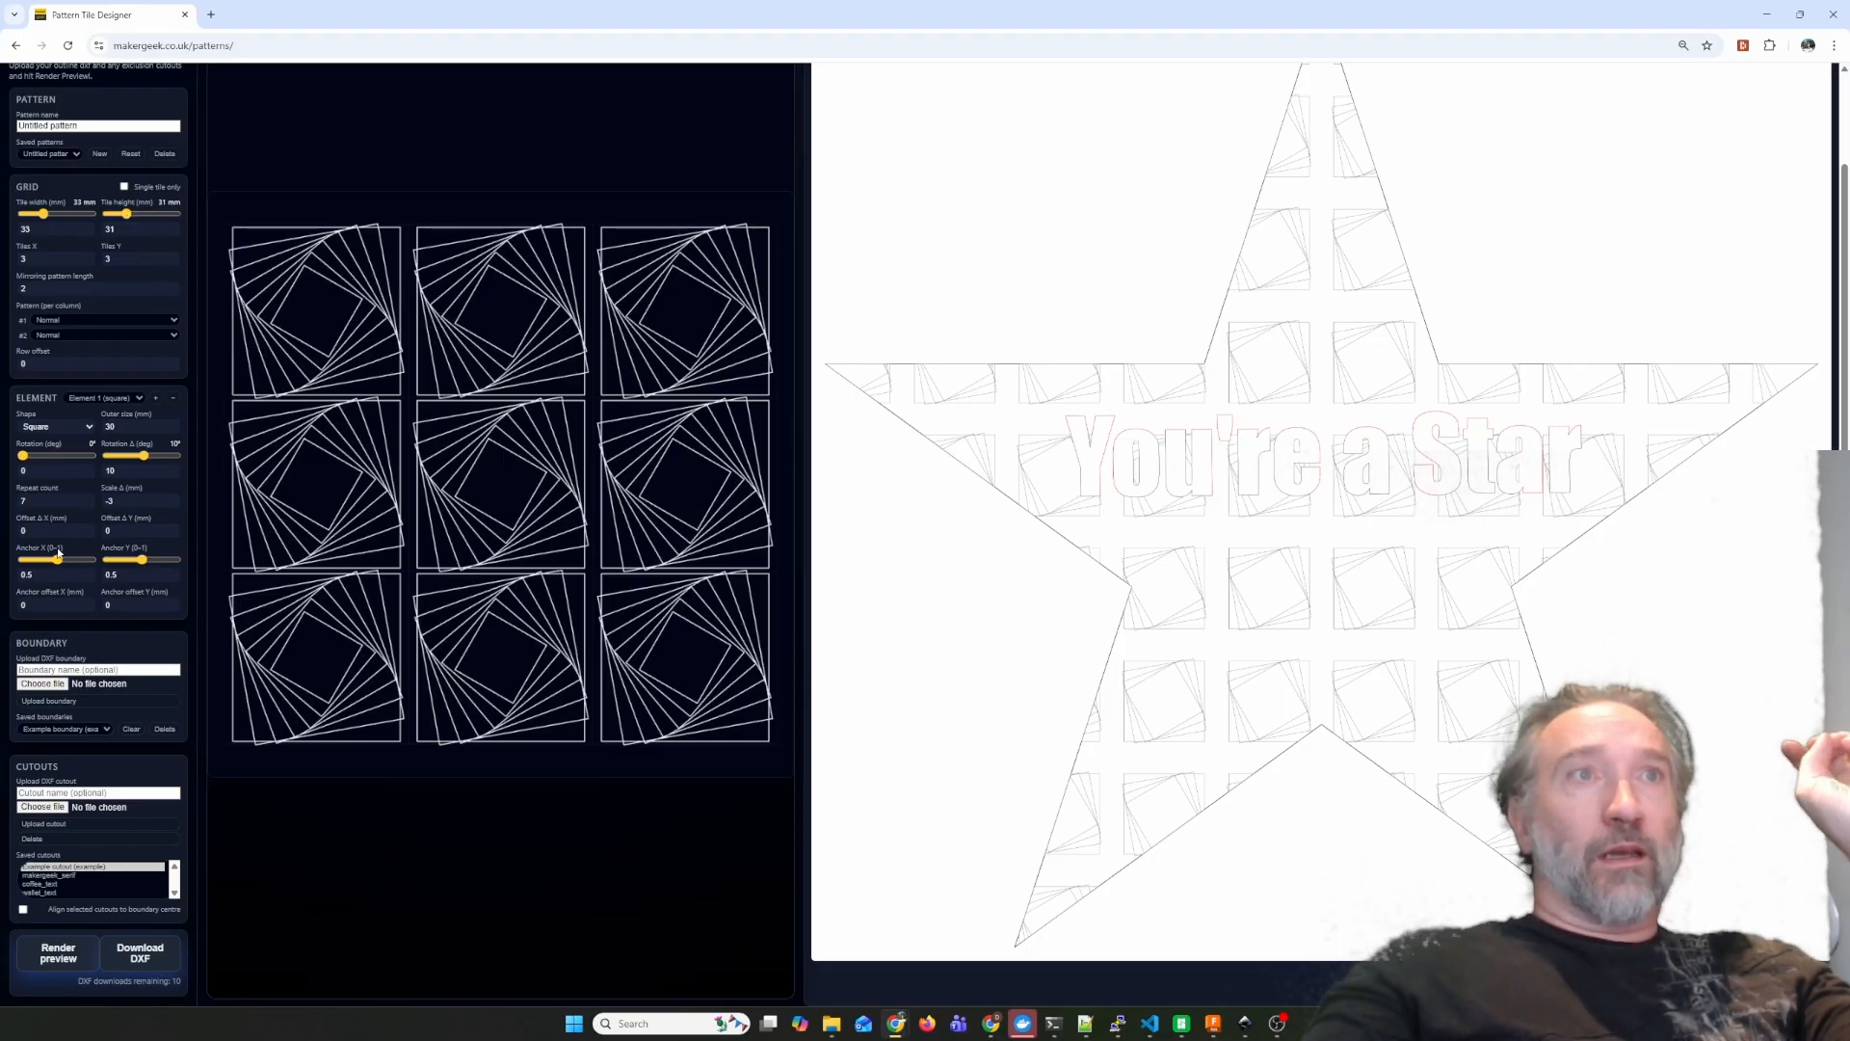
Set the square element's offset delta to 0.3 mm in X and 0.5 mm in Y.
left_click(170, 528)
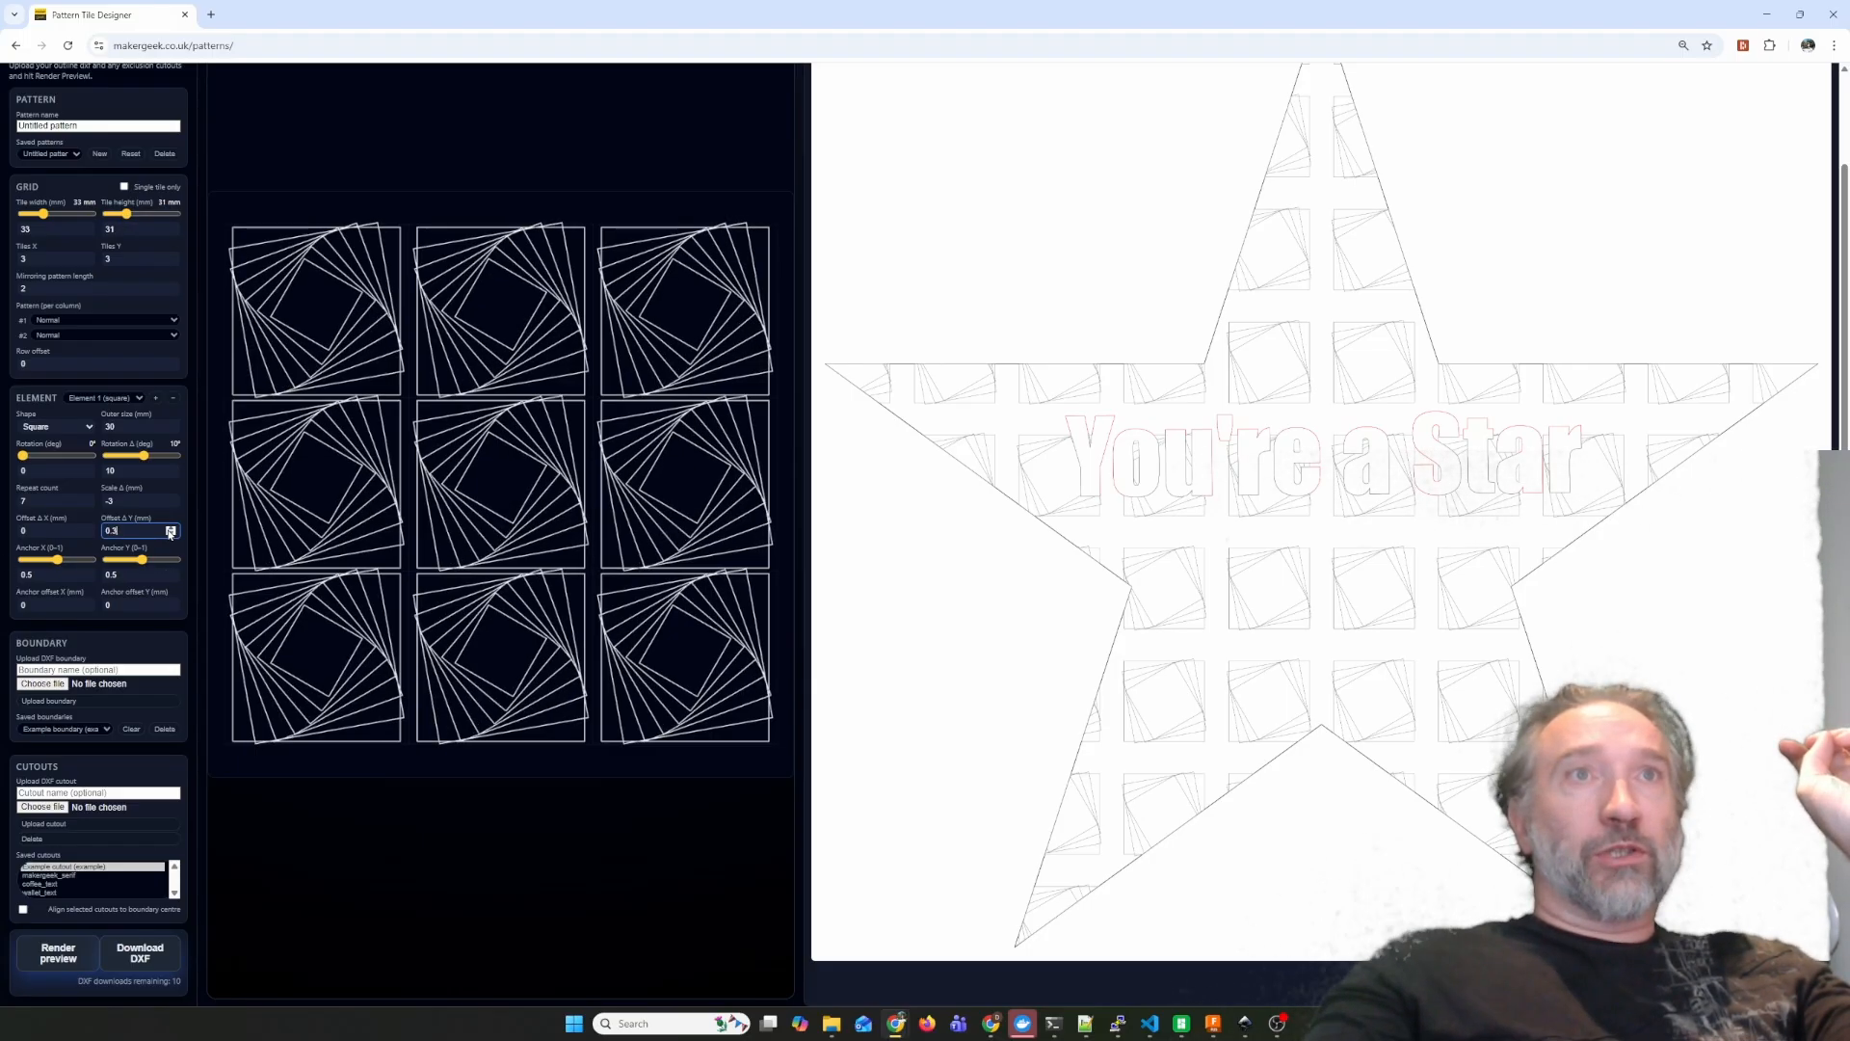
left_click(85, 527)
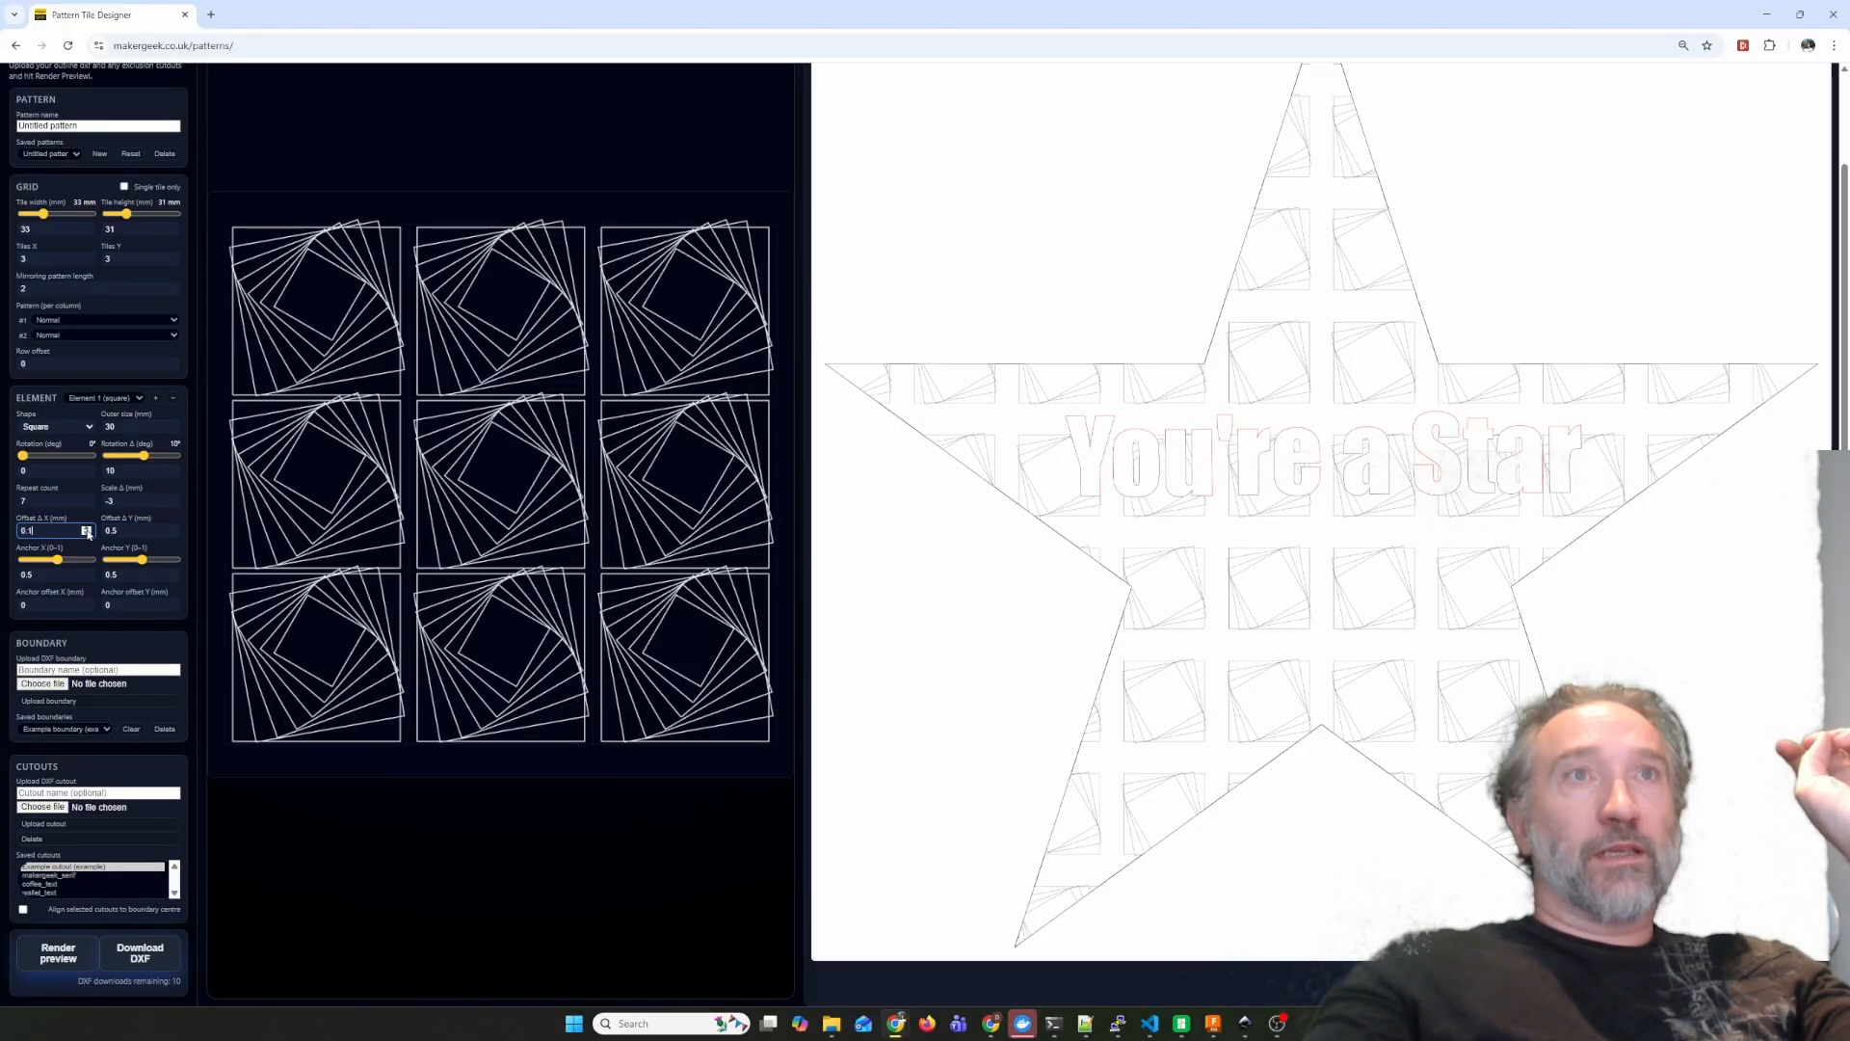
left_click(86, 527)
left_click(86, 527)
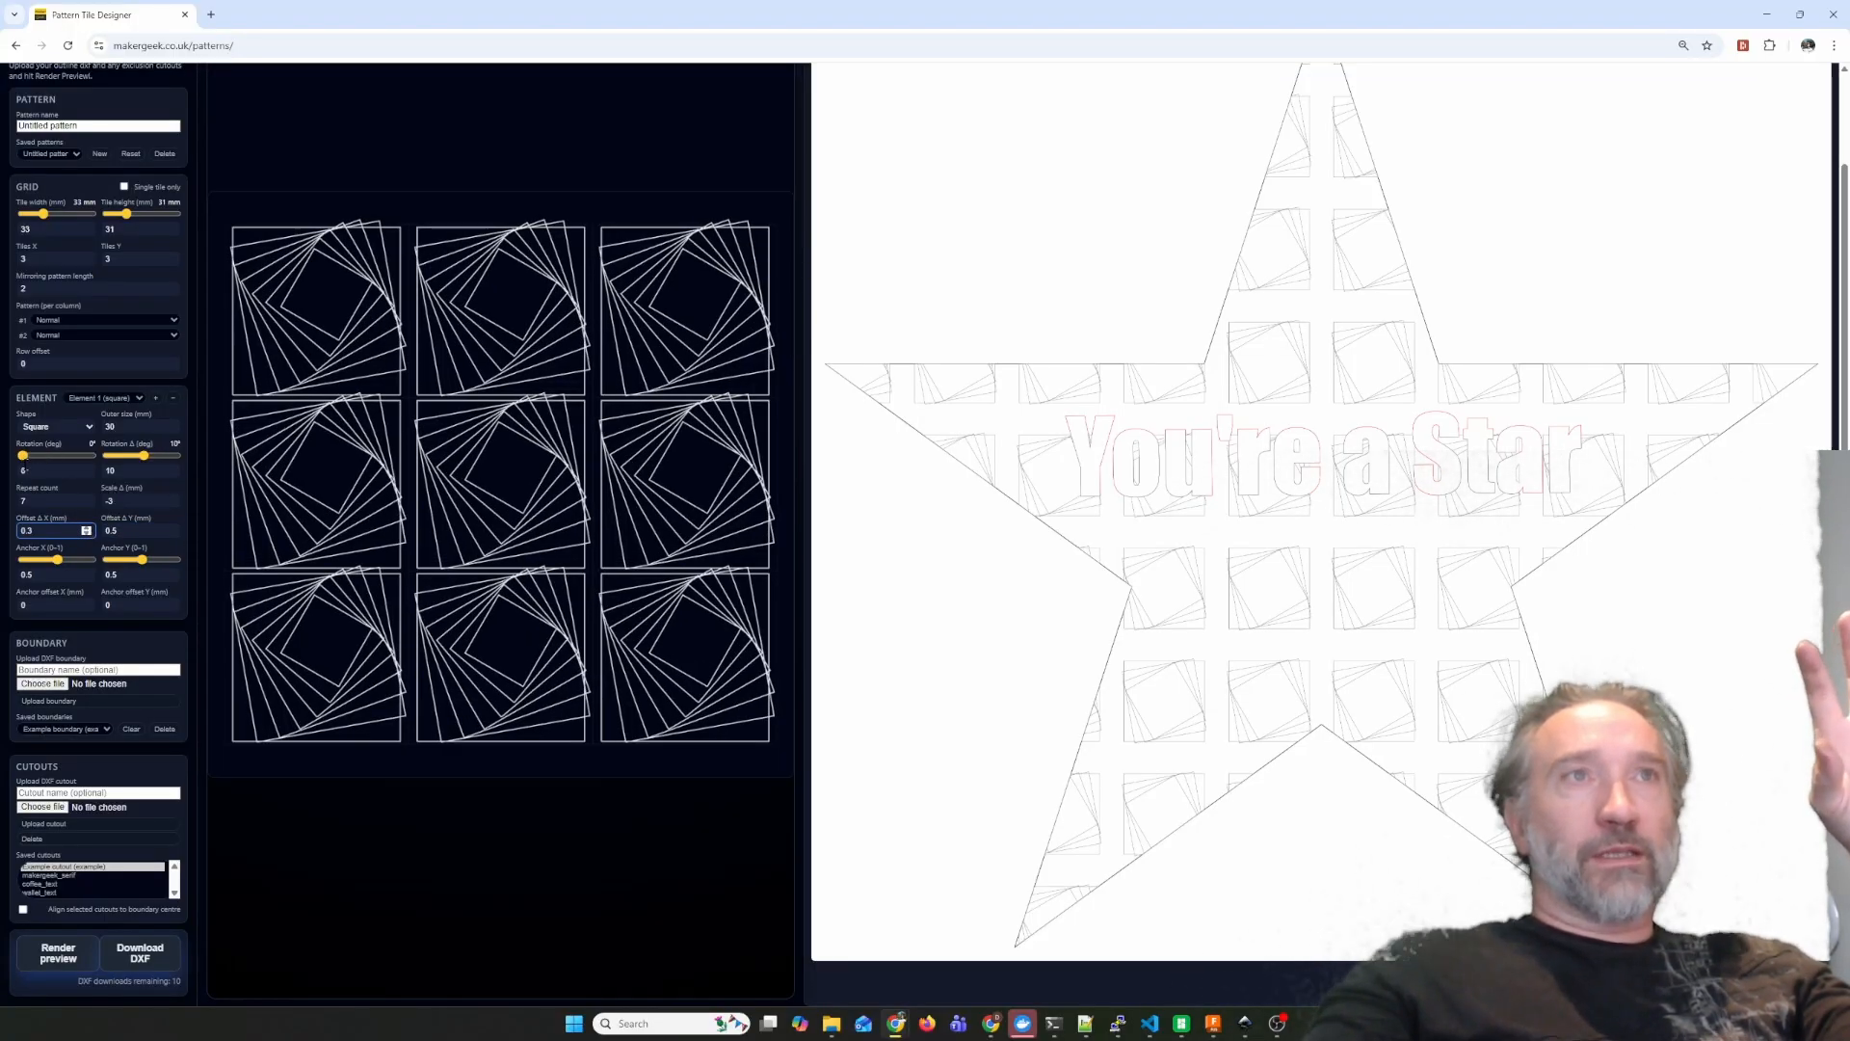
Change the first element's shape to a regular polygon with 7 sides.
left_click(87, 427)
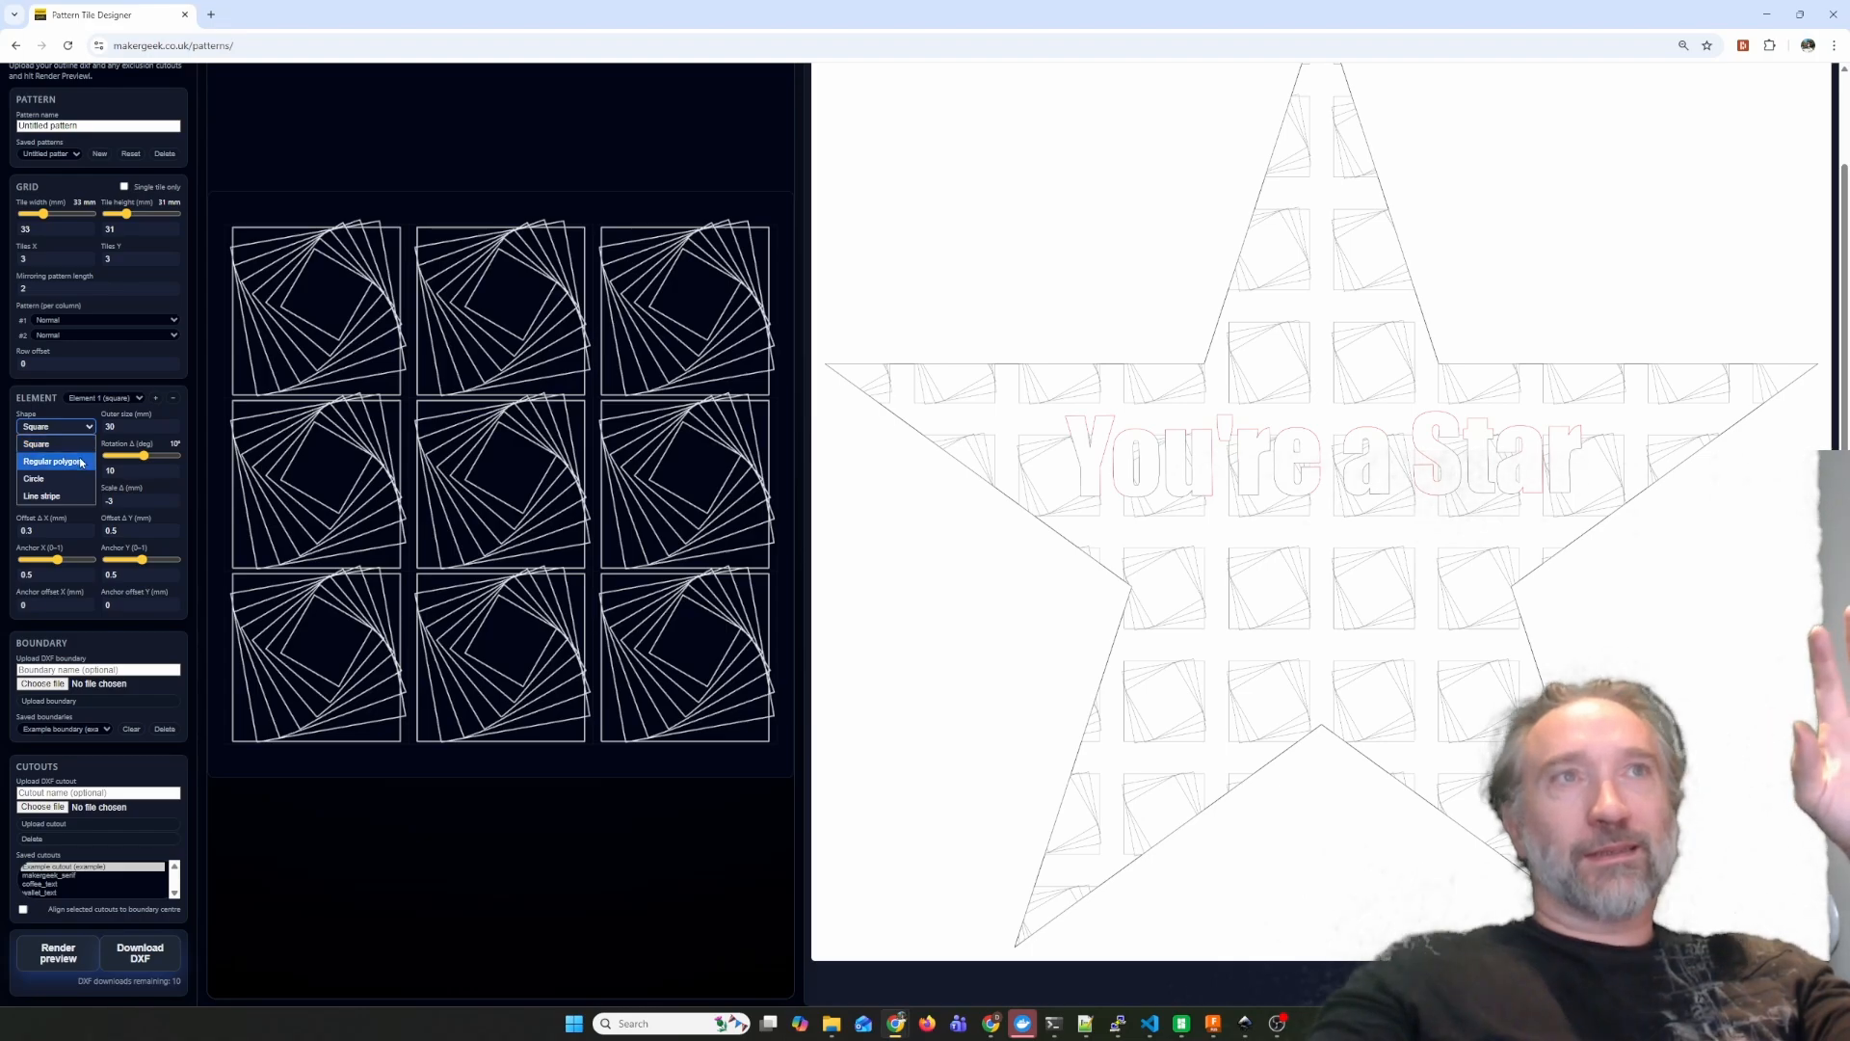
left_click(82, 462)
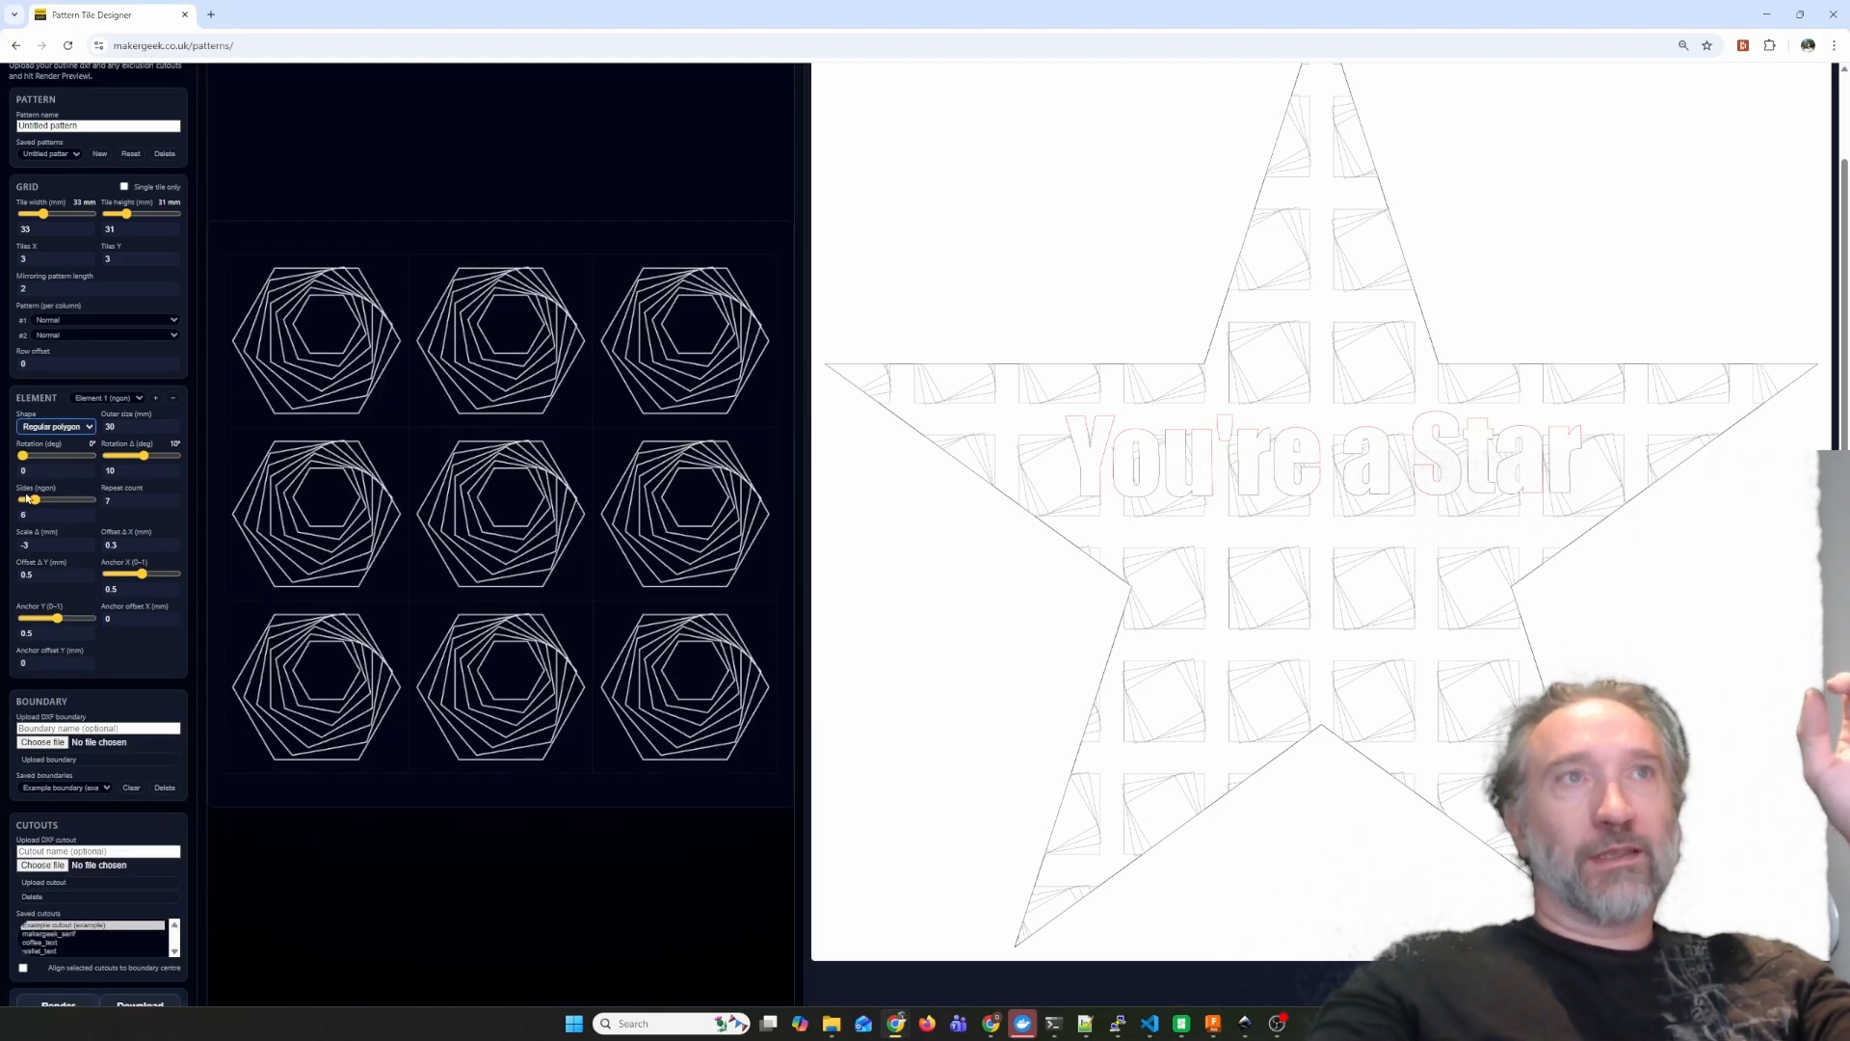
left_click_drag(35, 500, 45, 503)
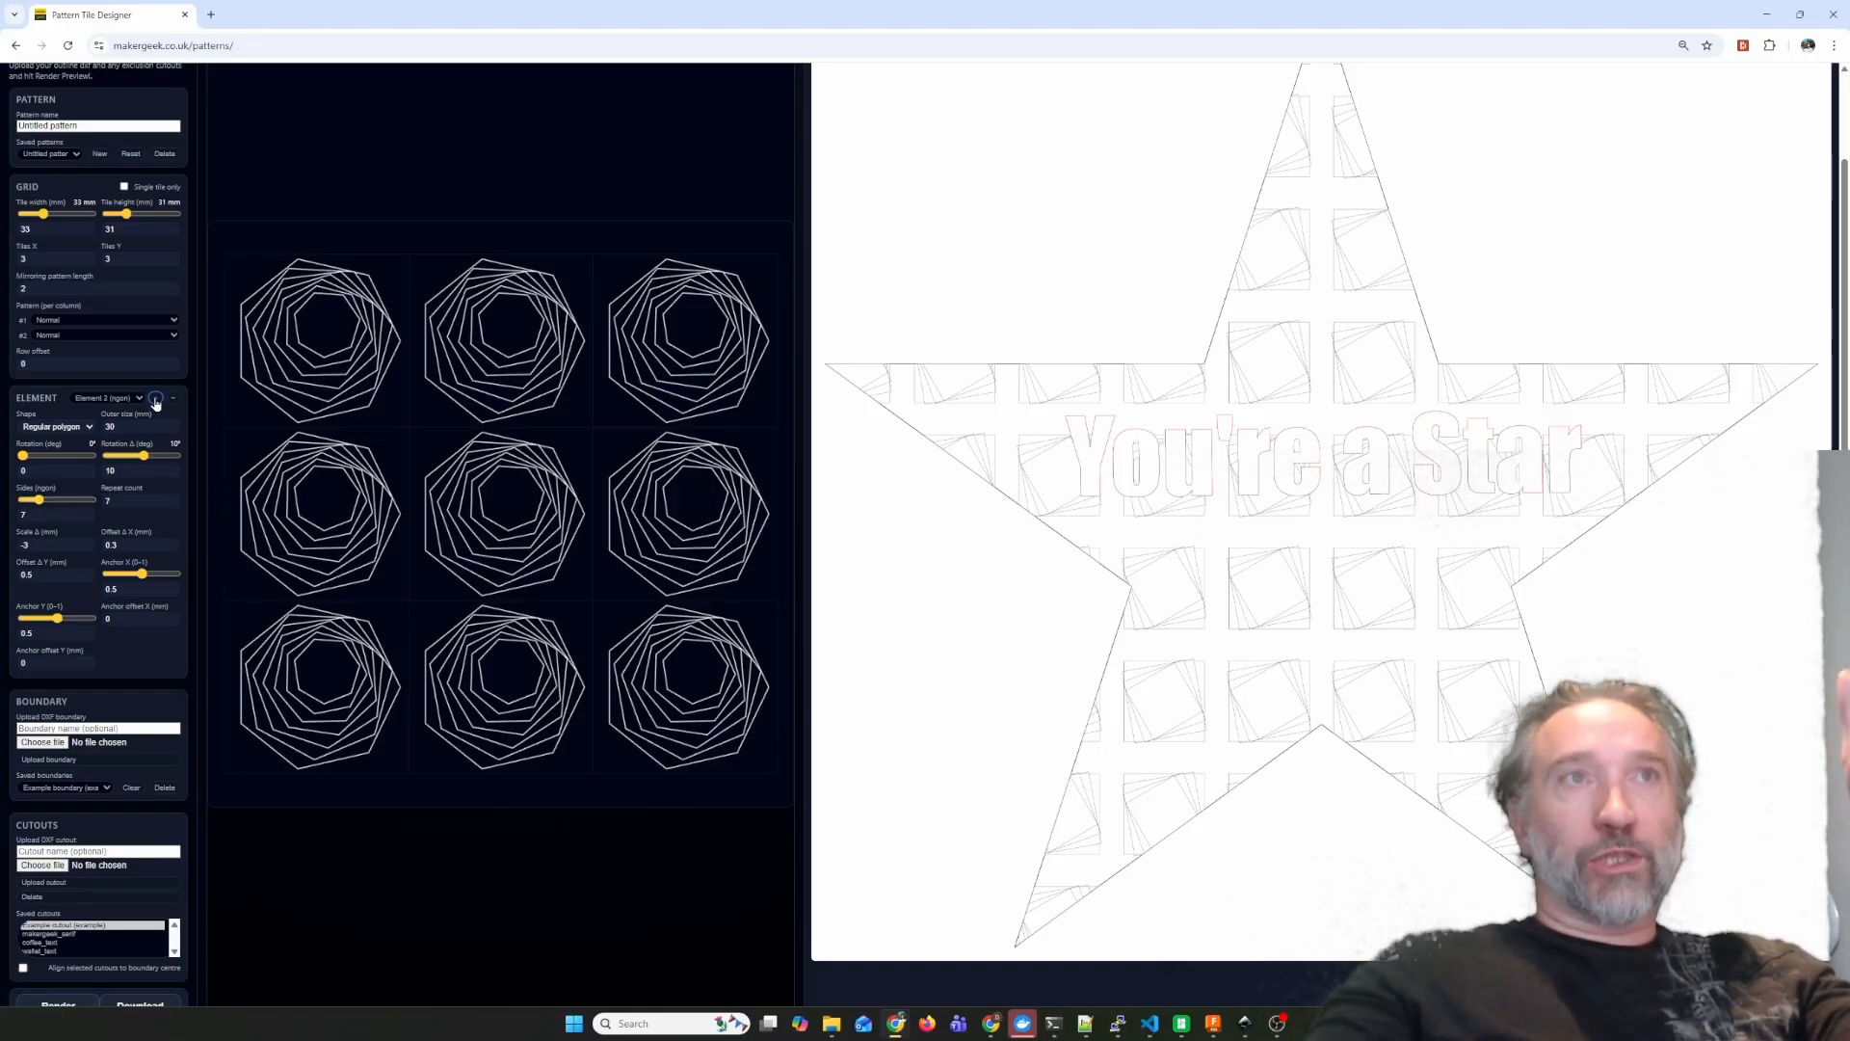
Add a second element as a circle anchored at X 0.93 and Y 0.63, and render the preview.
left_click(58, 427)
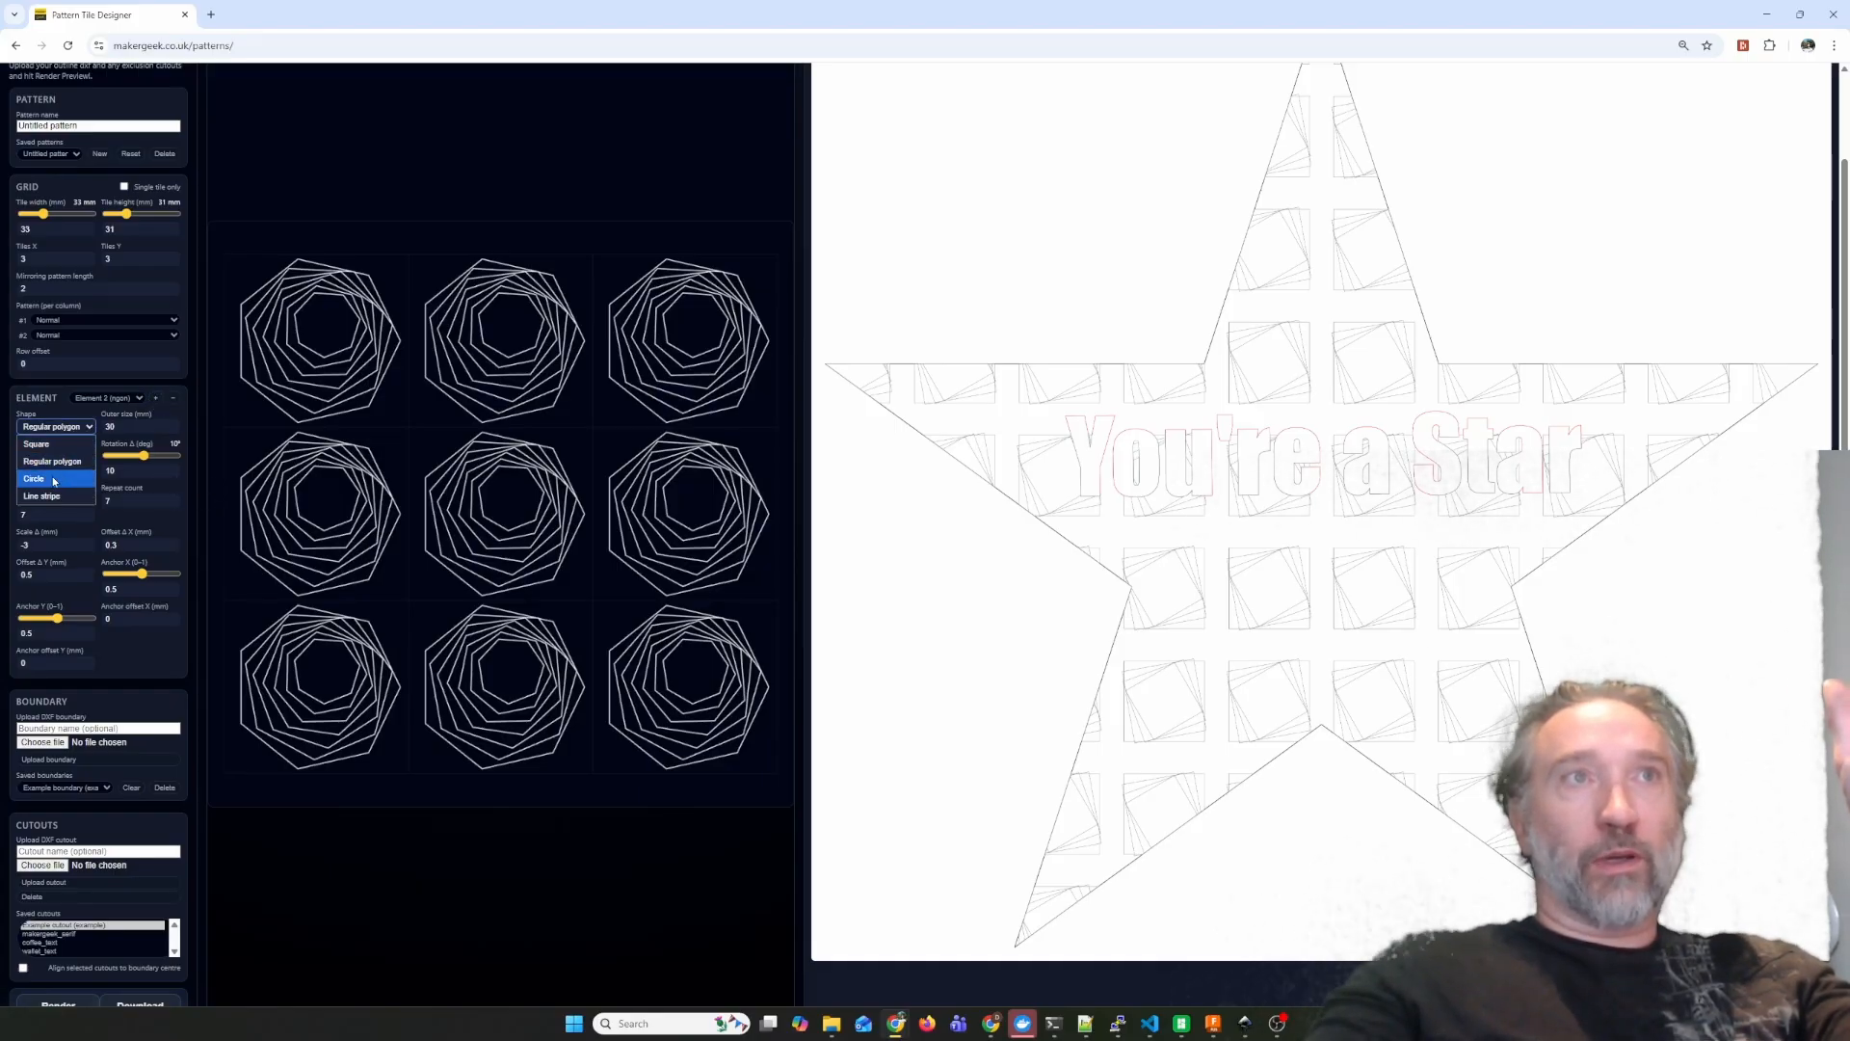
left_click(54, 479)
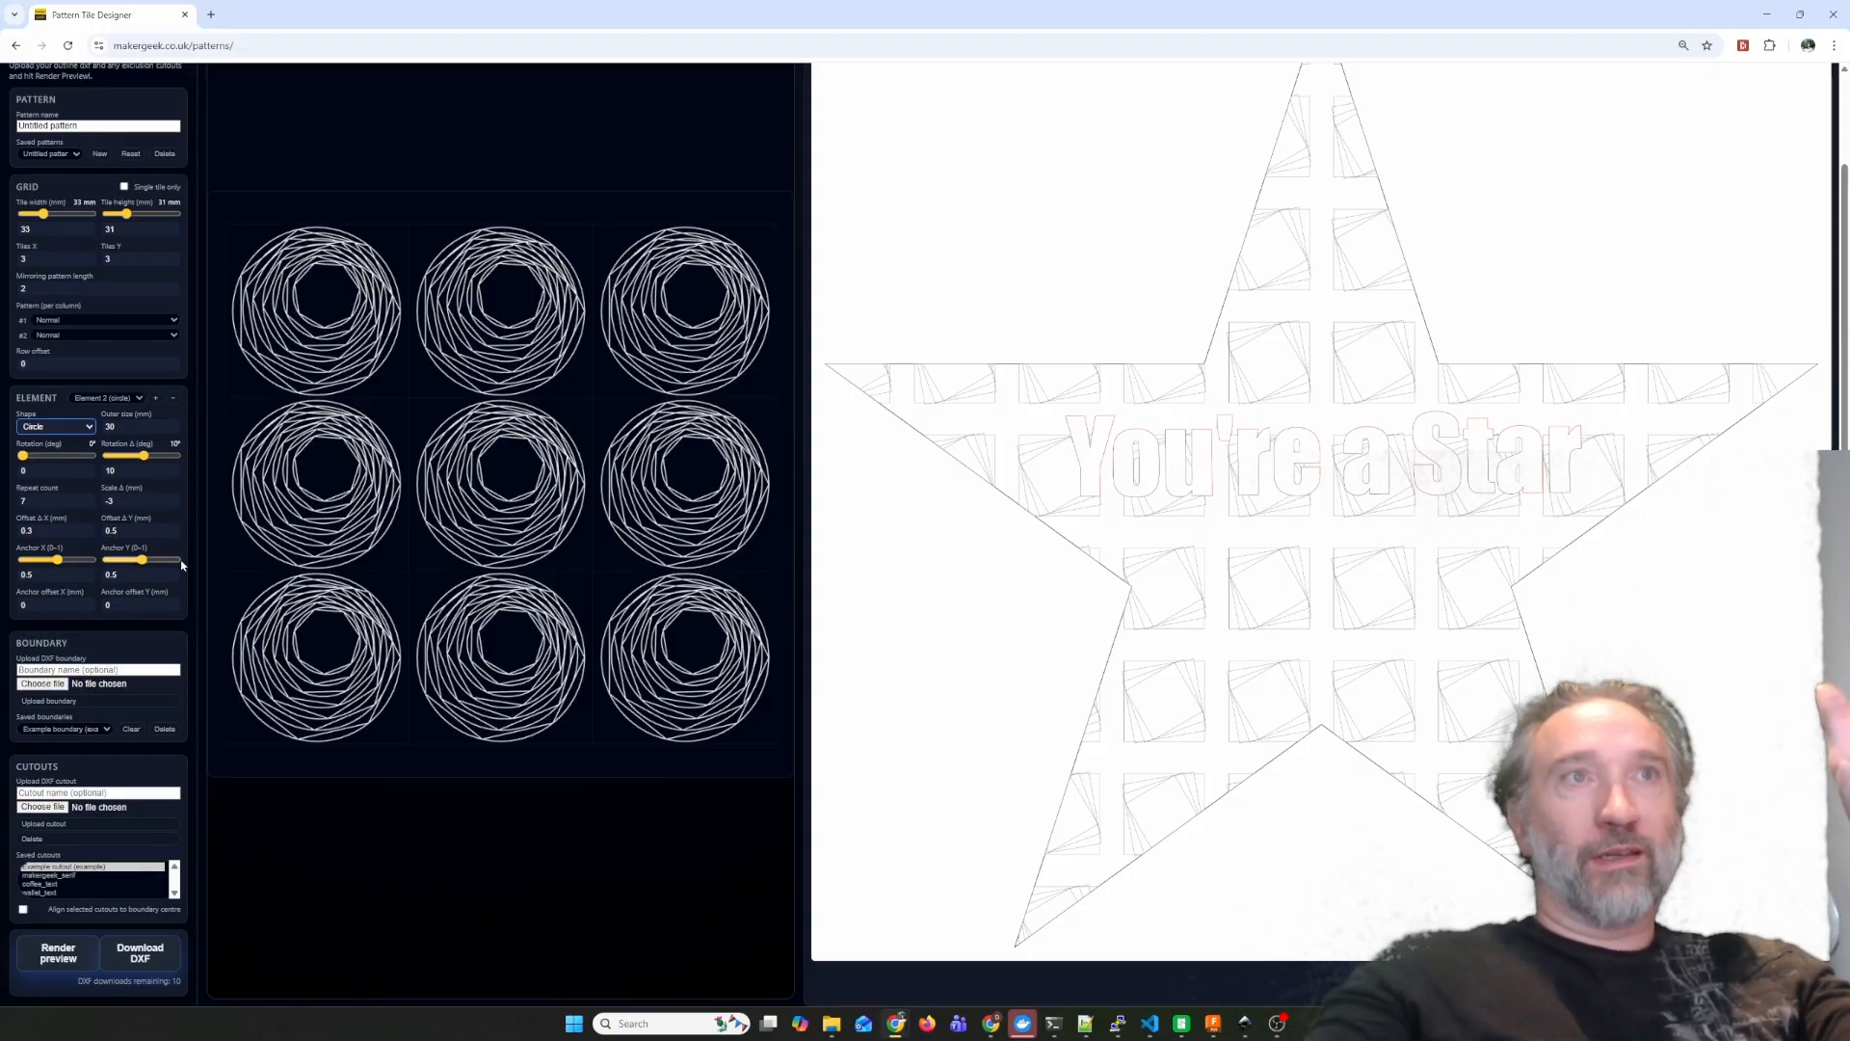
left_click_drag(141, 566, 88, 565)
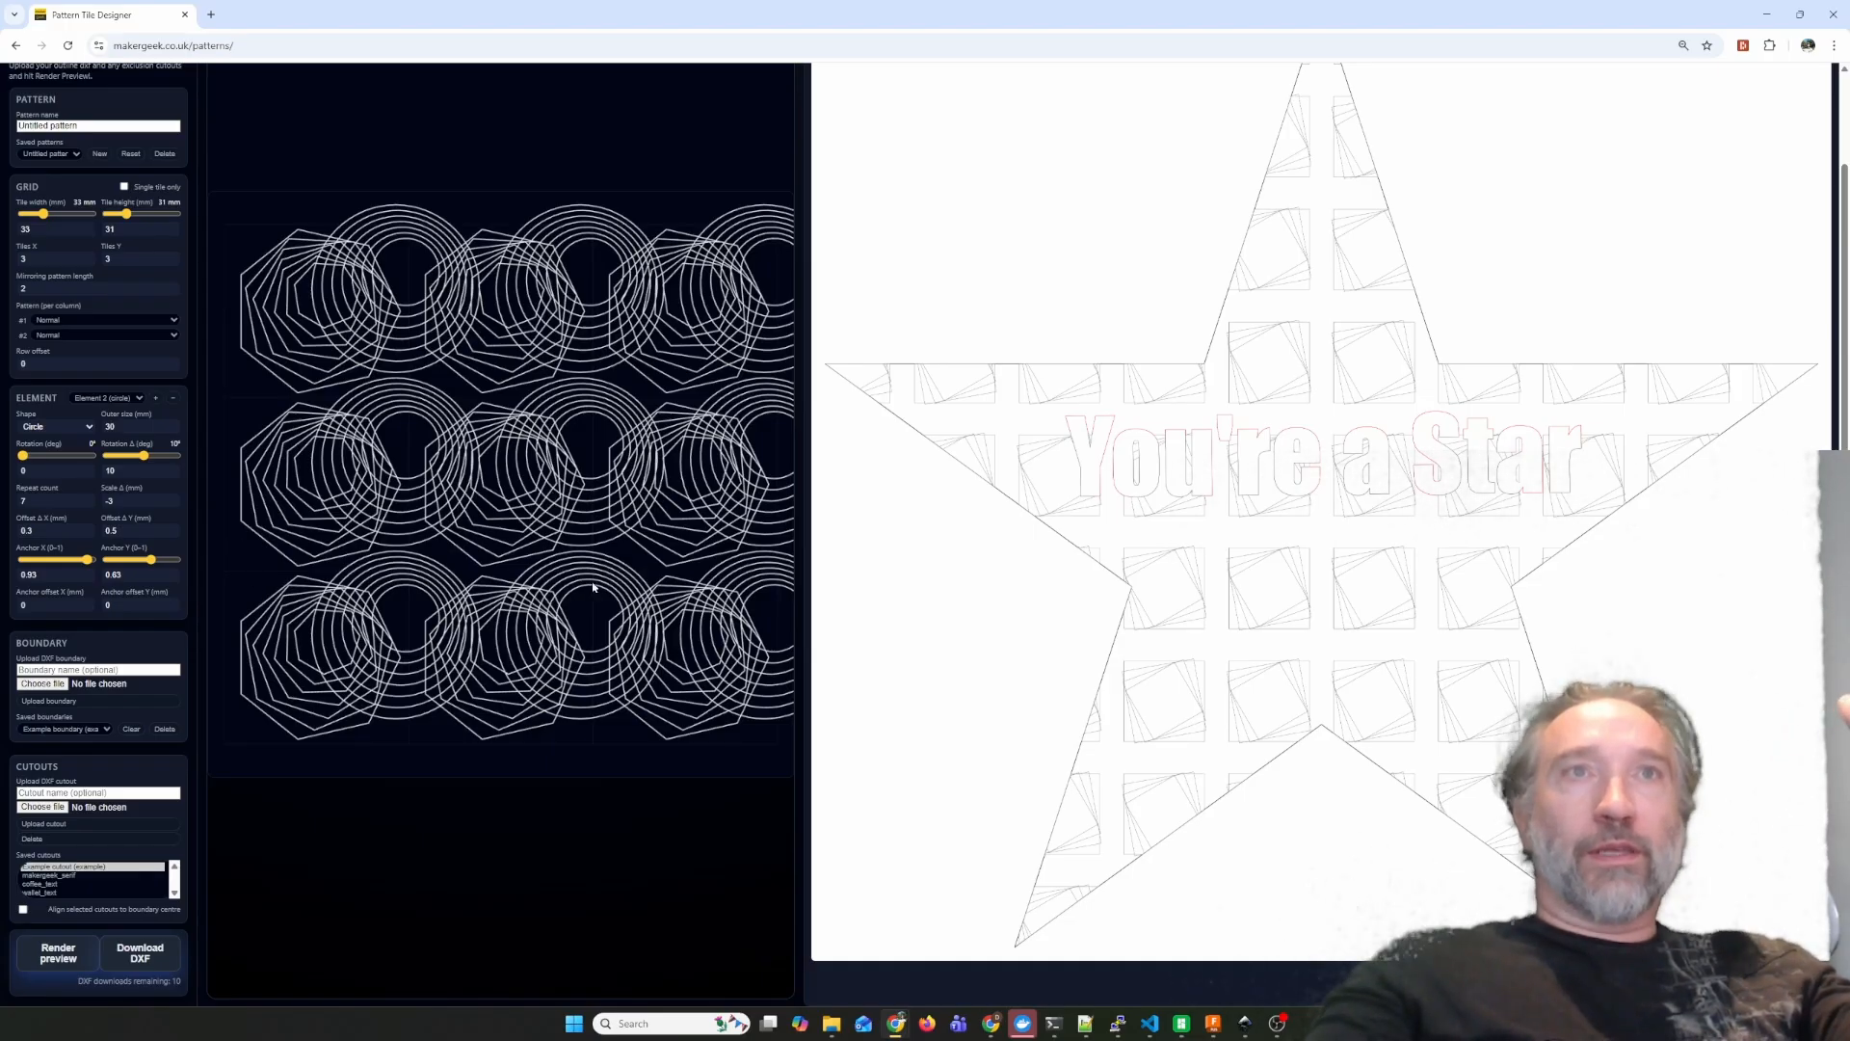
left_click(55, 956)
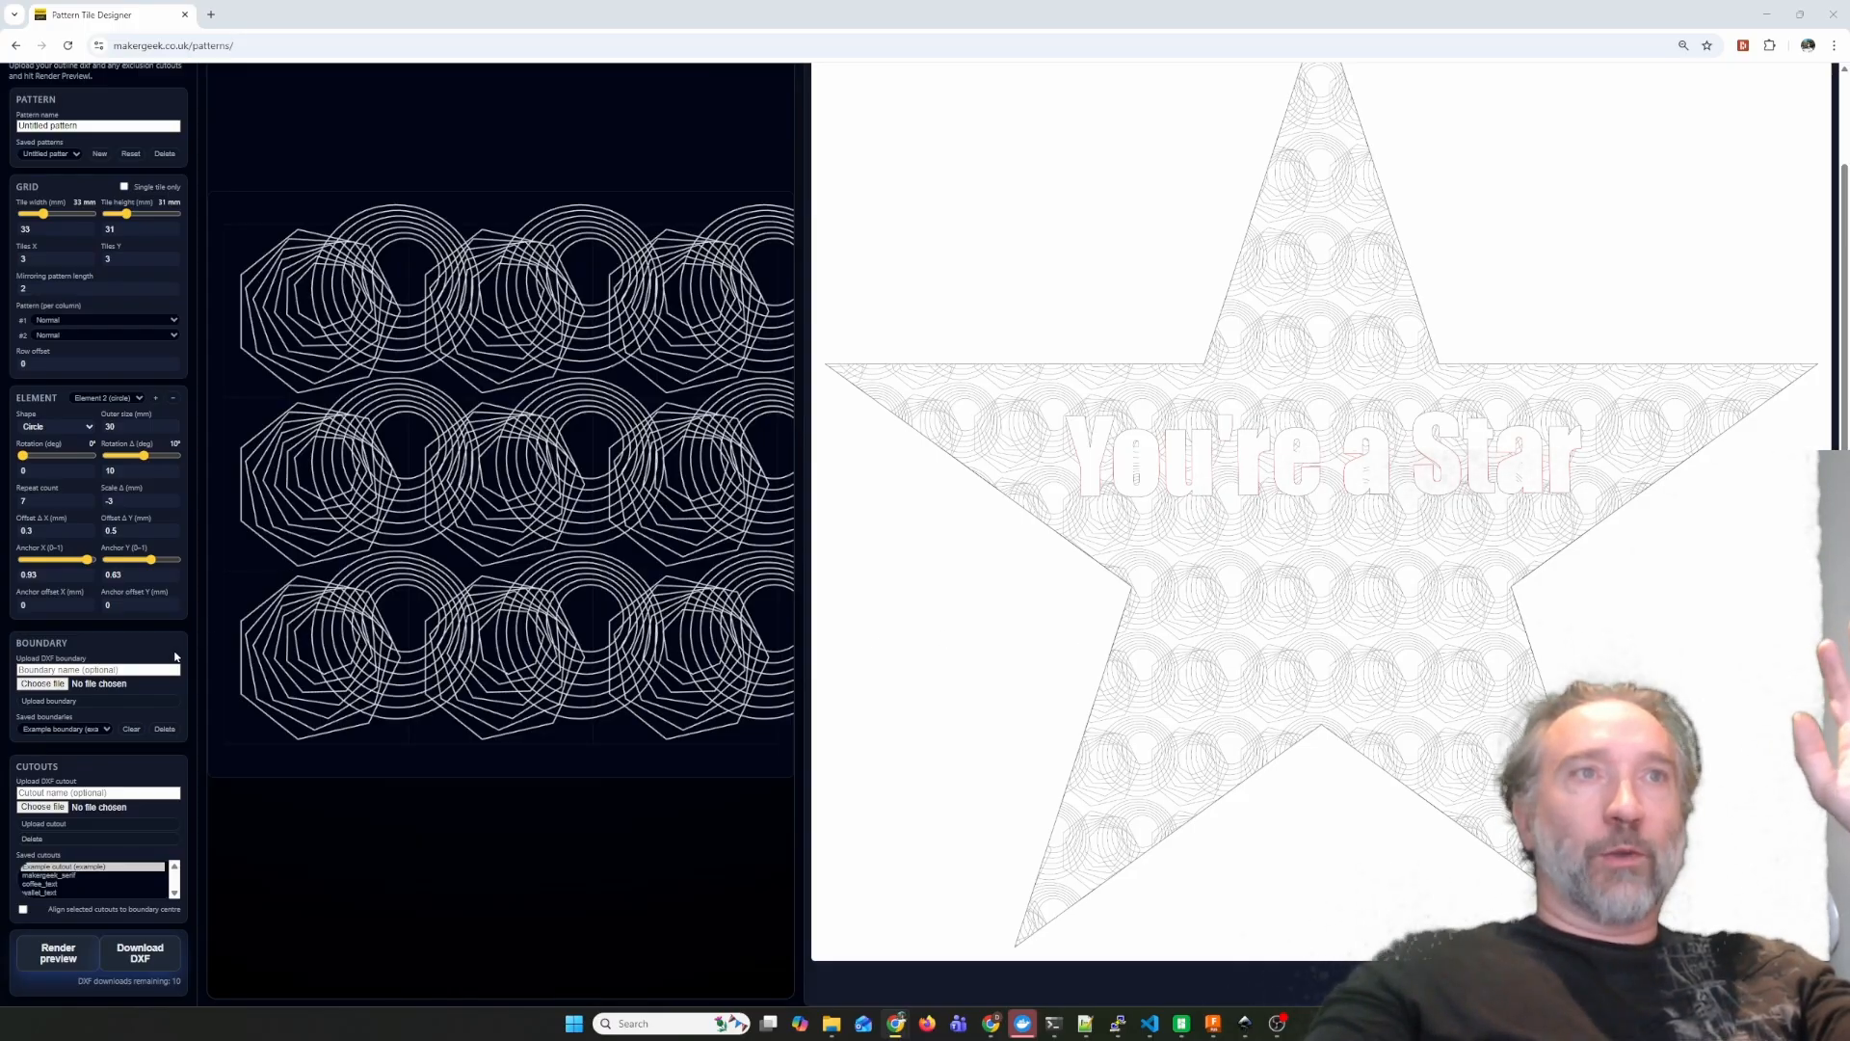
Switch the boundary to the saved cards outline and render the preview.
left_click(89, 729)
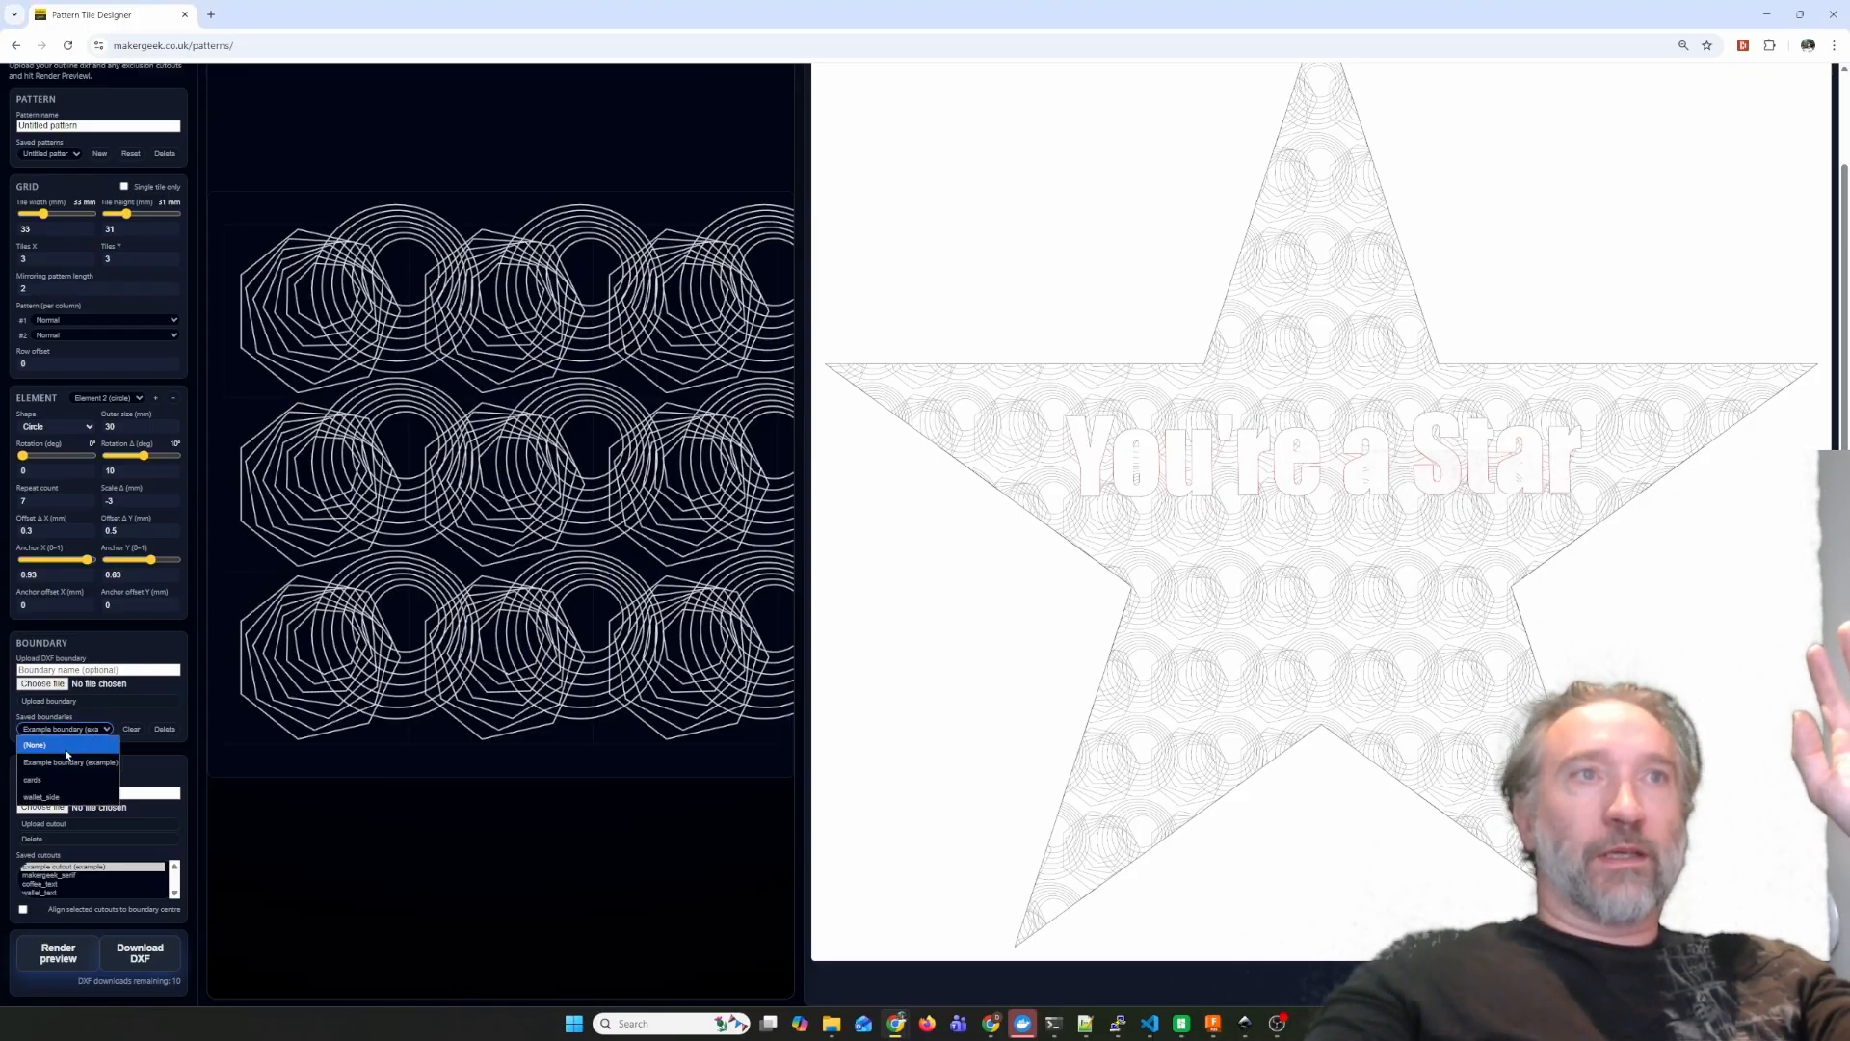
left_click(39, 779)
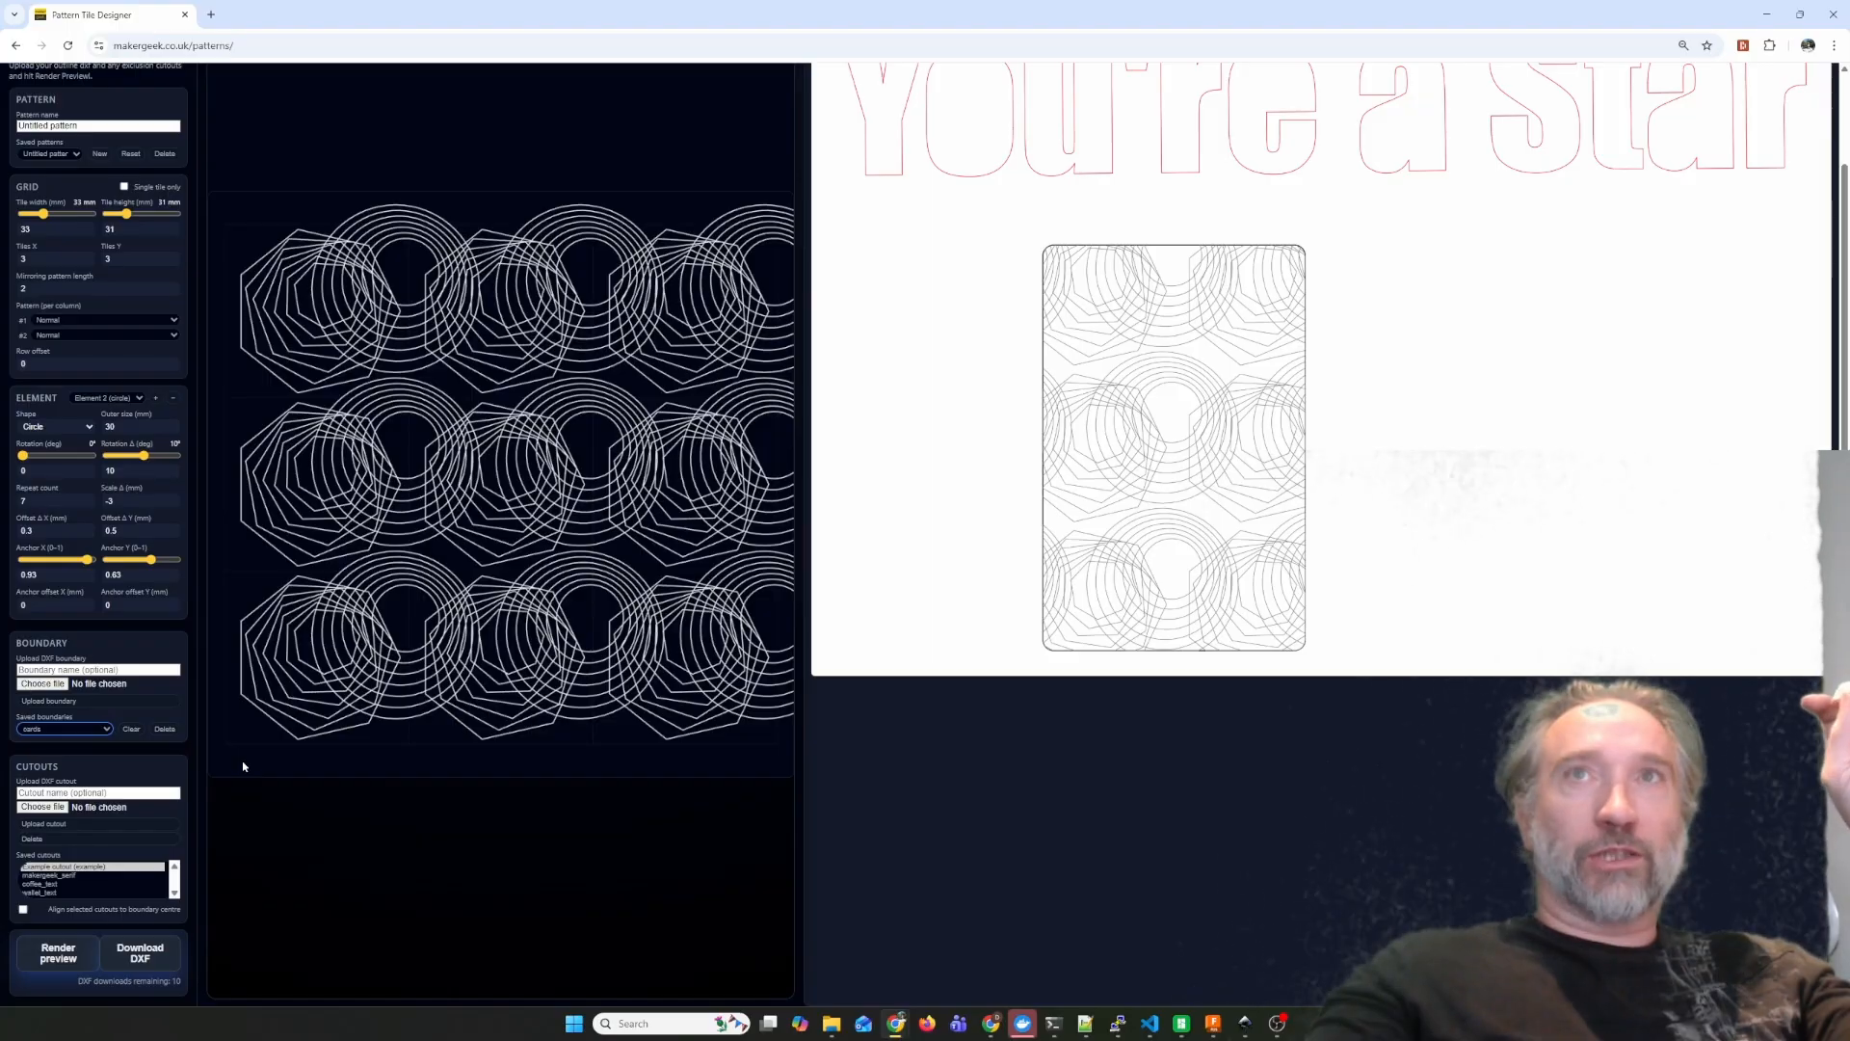
left_click(28, 955)
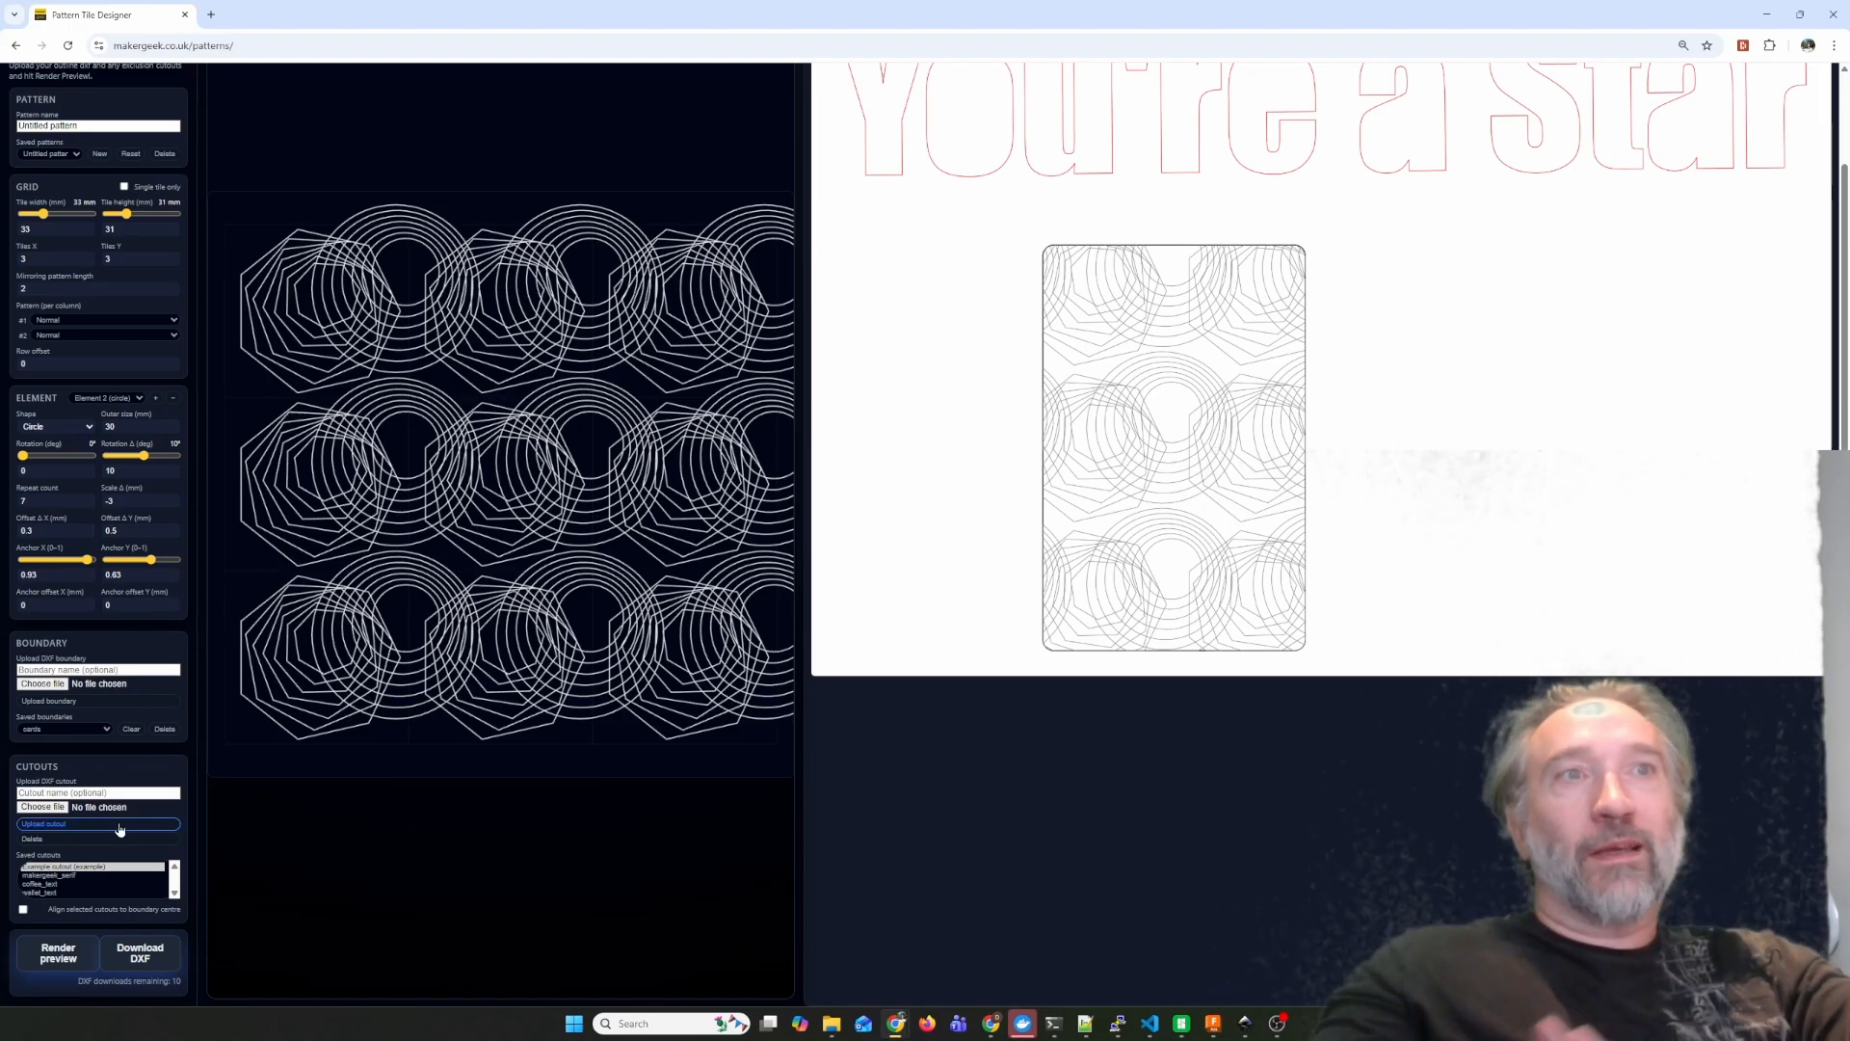
Replace the cutout with makergeek_serif and render it aligned to the boundary centre.
left_click(94, 876)
left_click(53, 950)
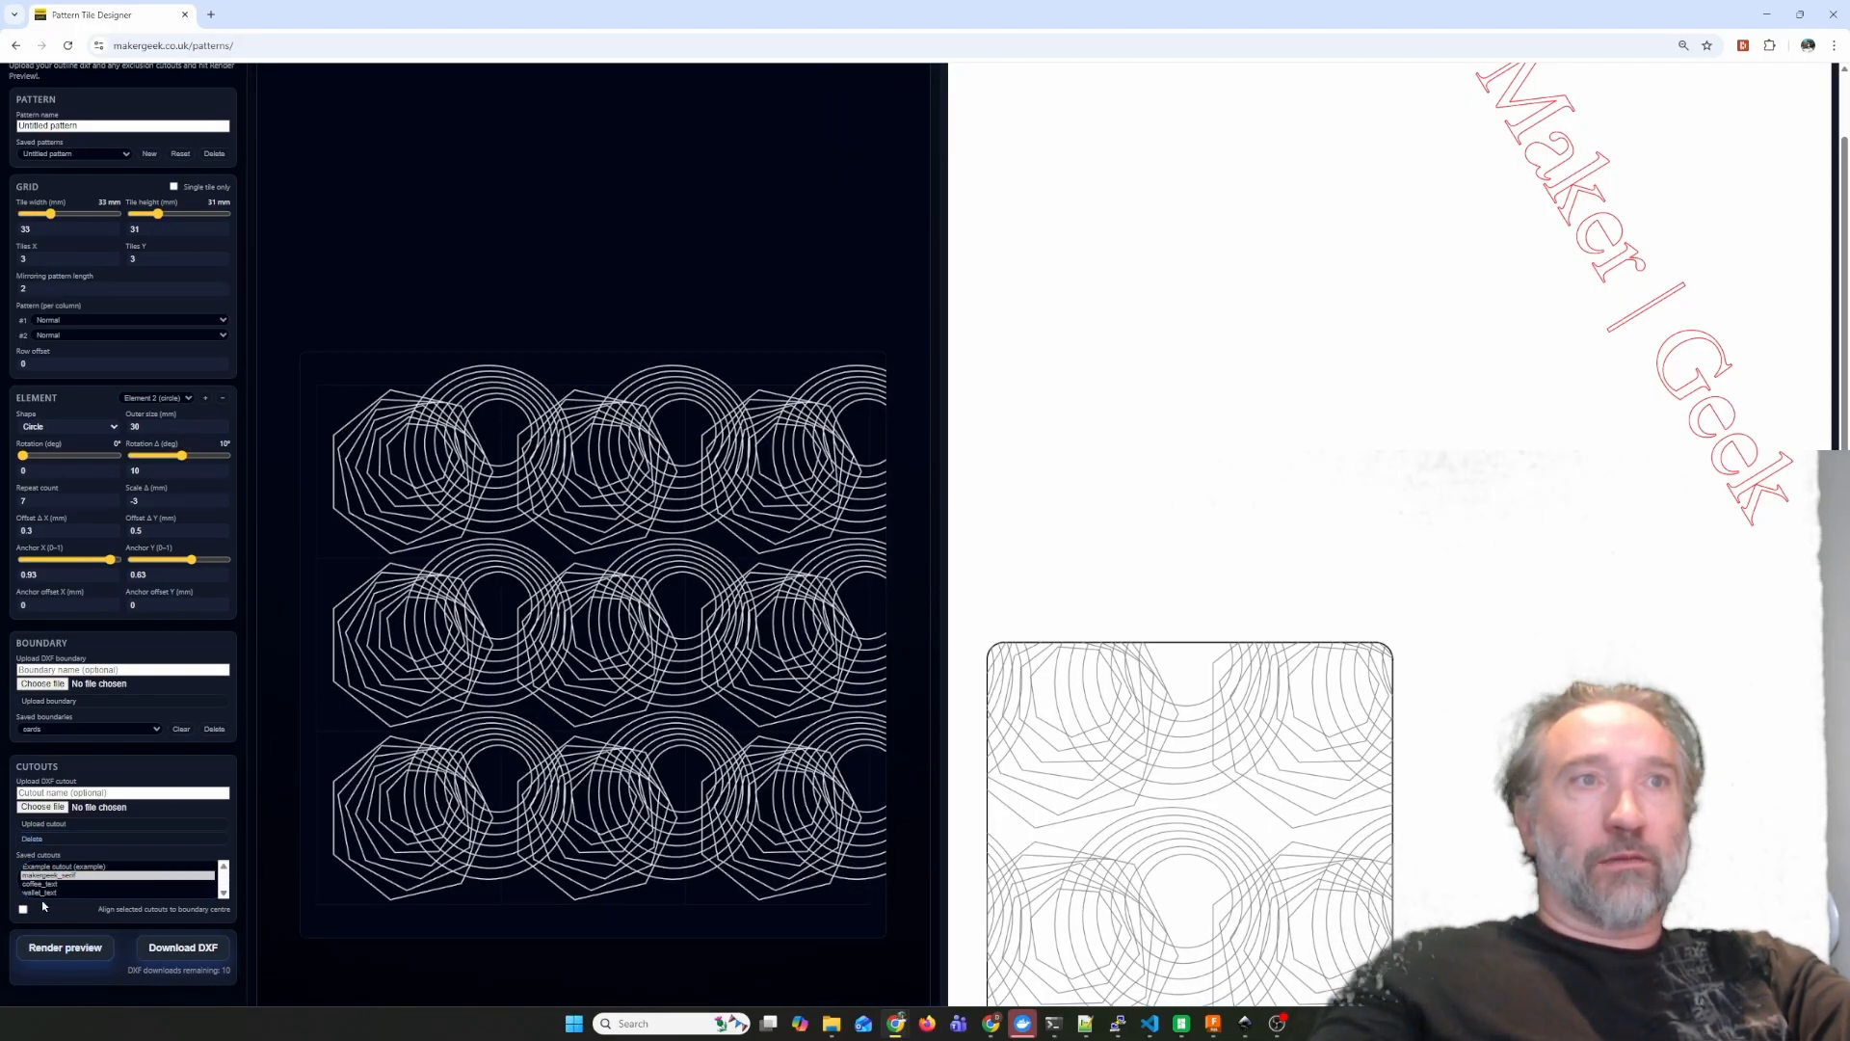
left_click(62, 947)
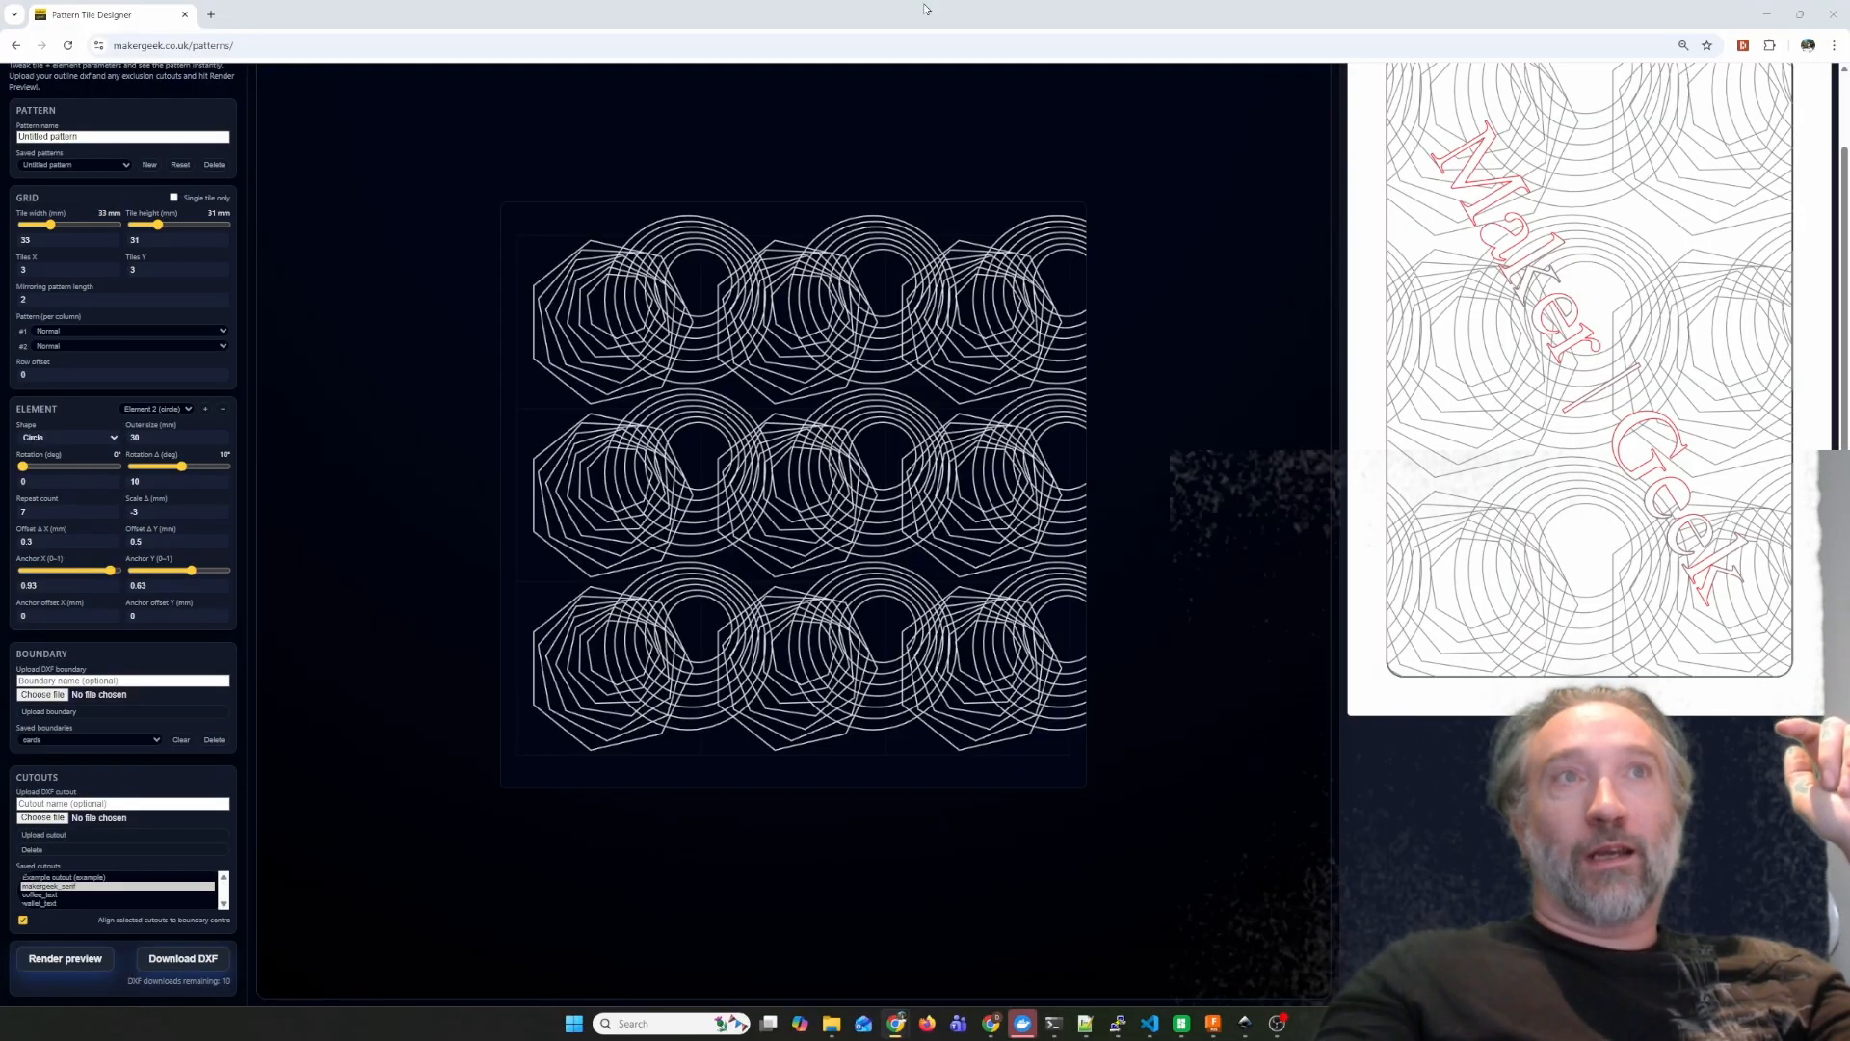
Load the saved squares pattern with mirrored tiles and render its preview inside the cards boundary.
left_click(110, 165)
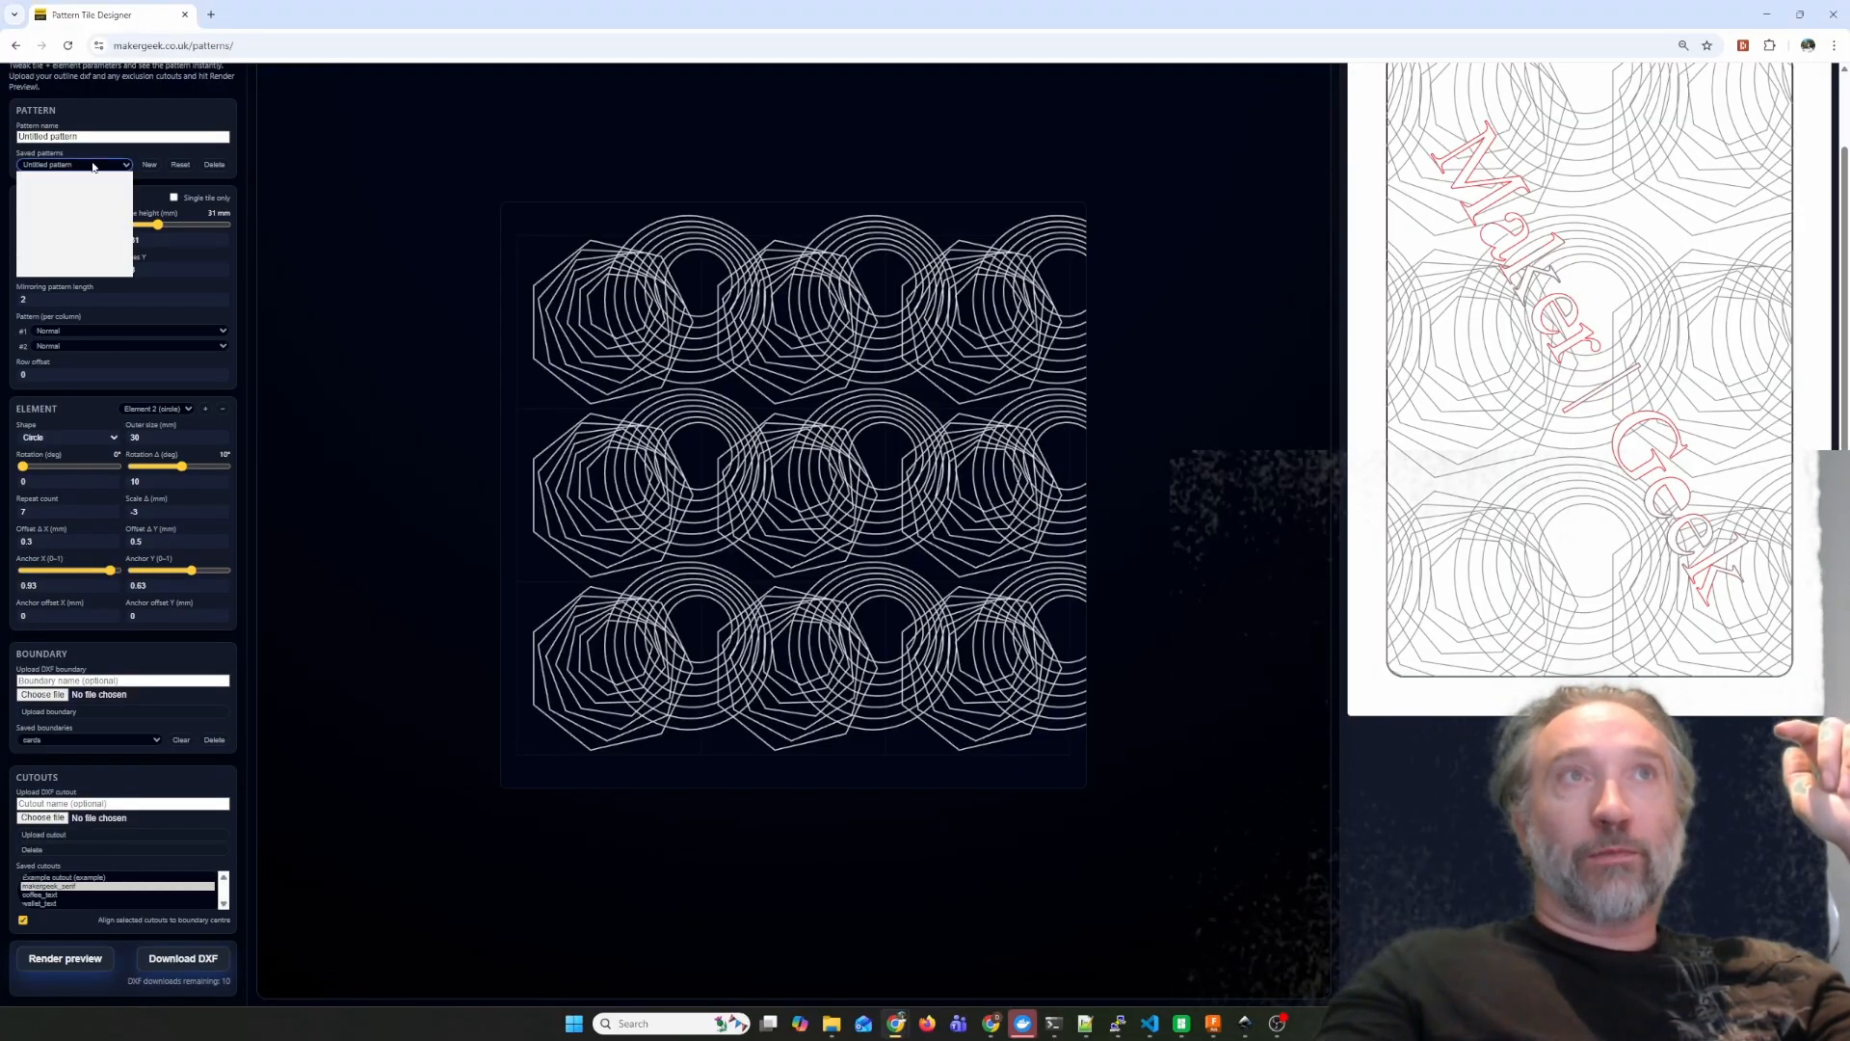
left_click(75, 213)
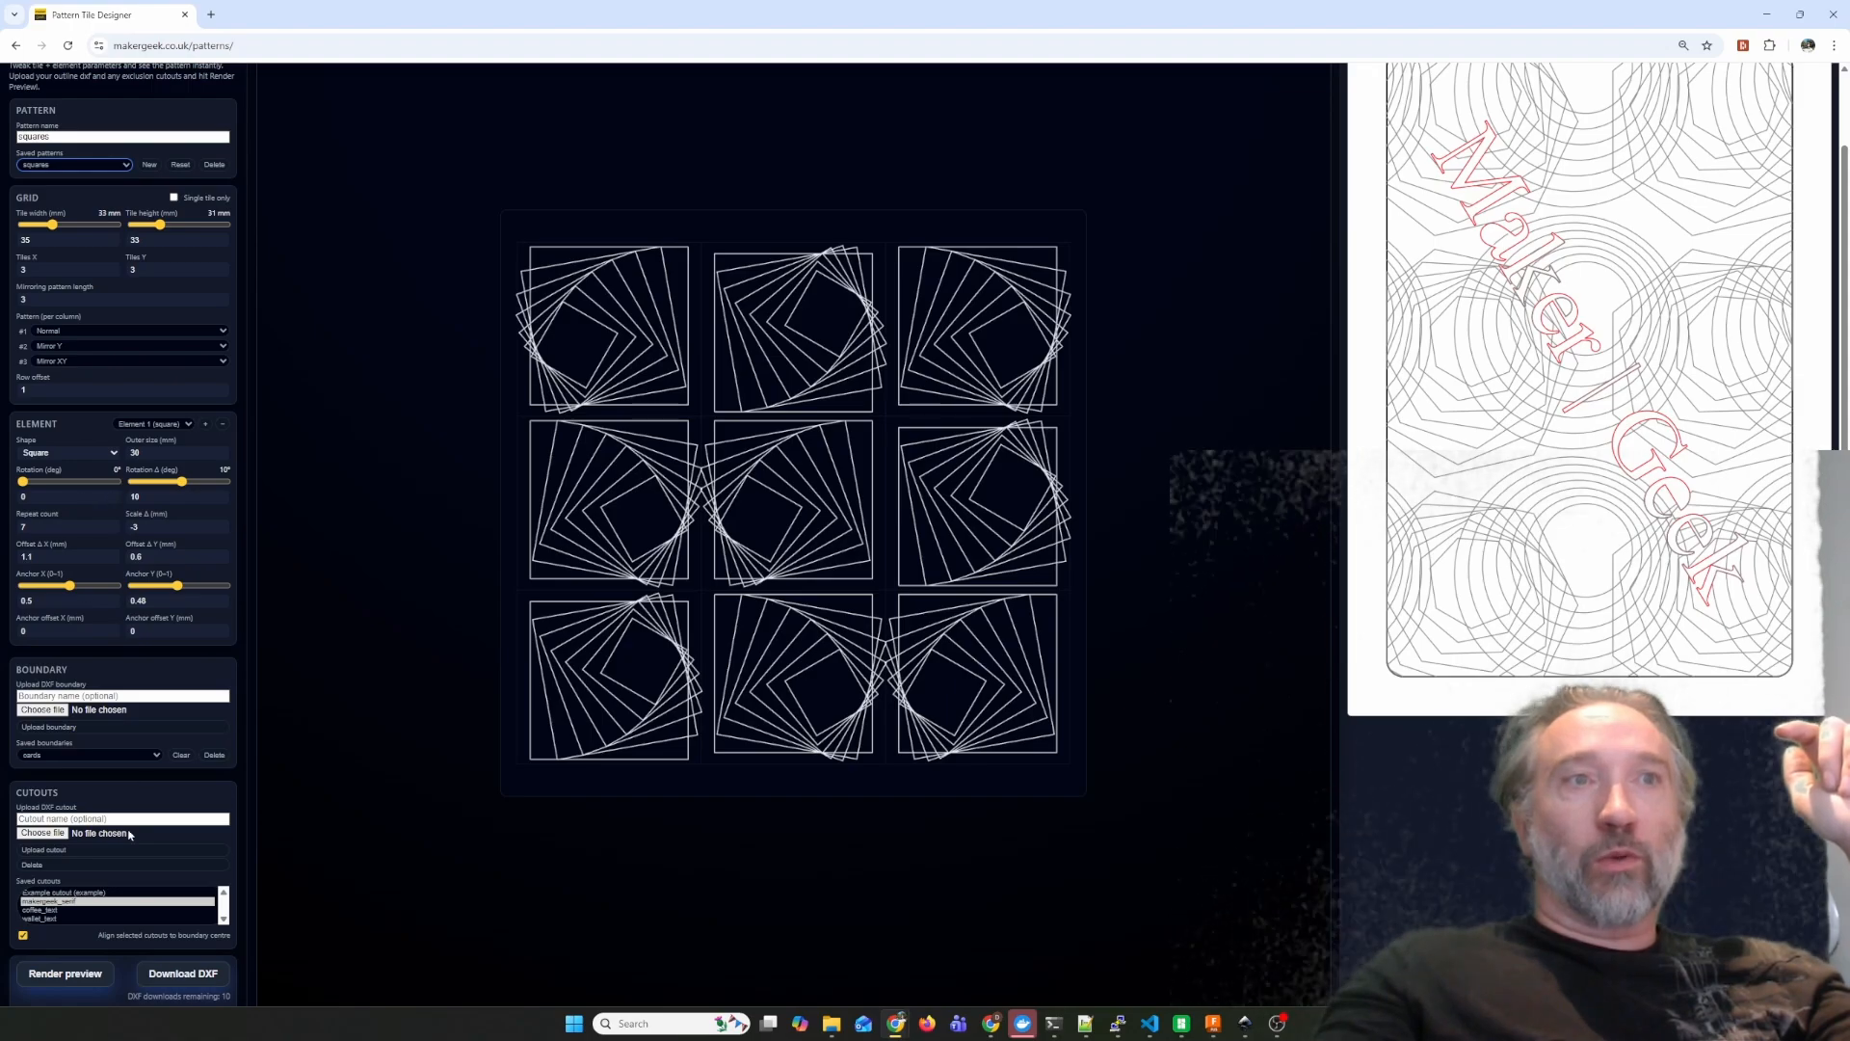
left_click(81, 974)
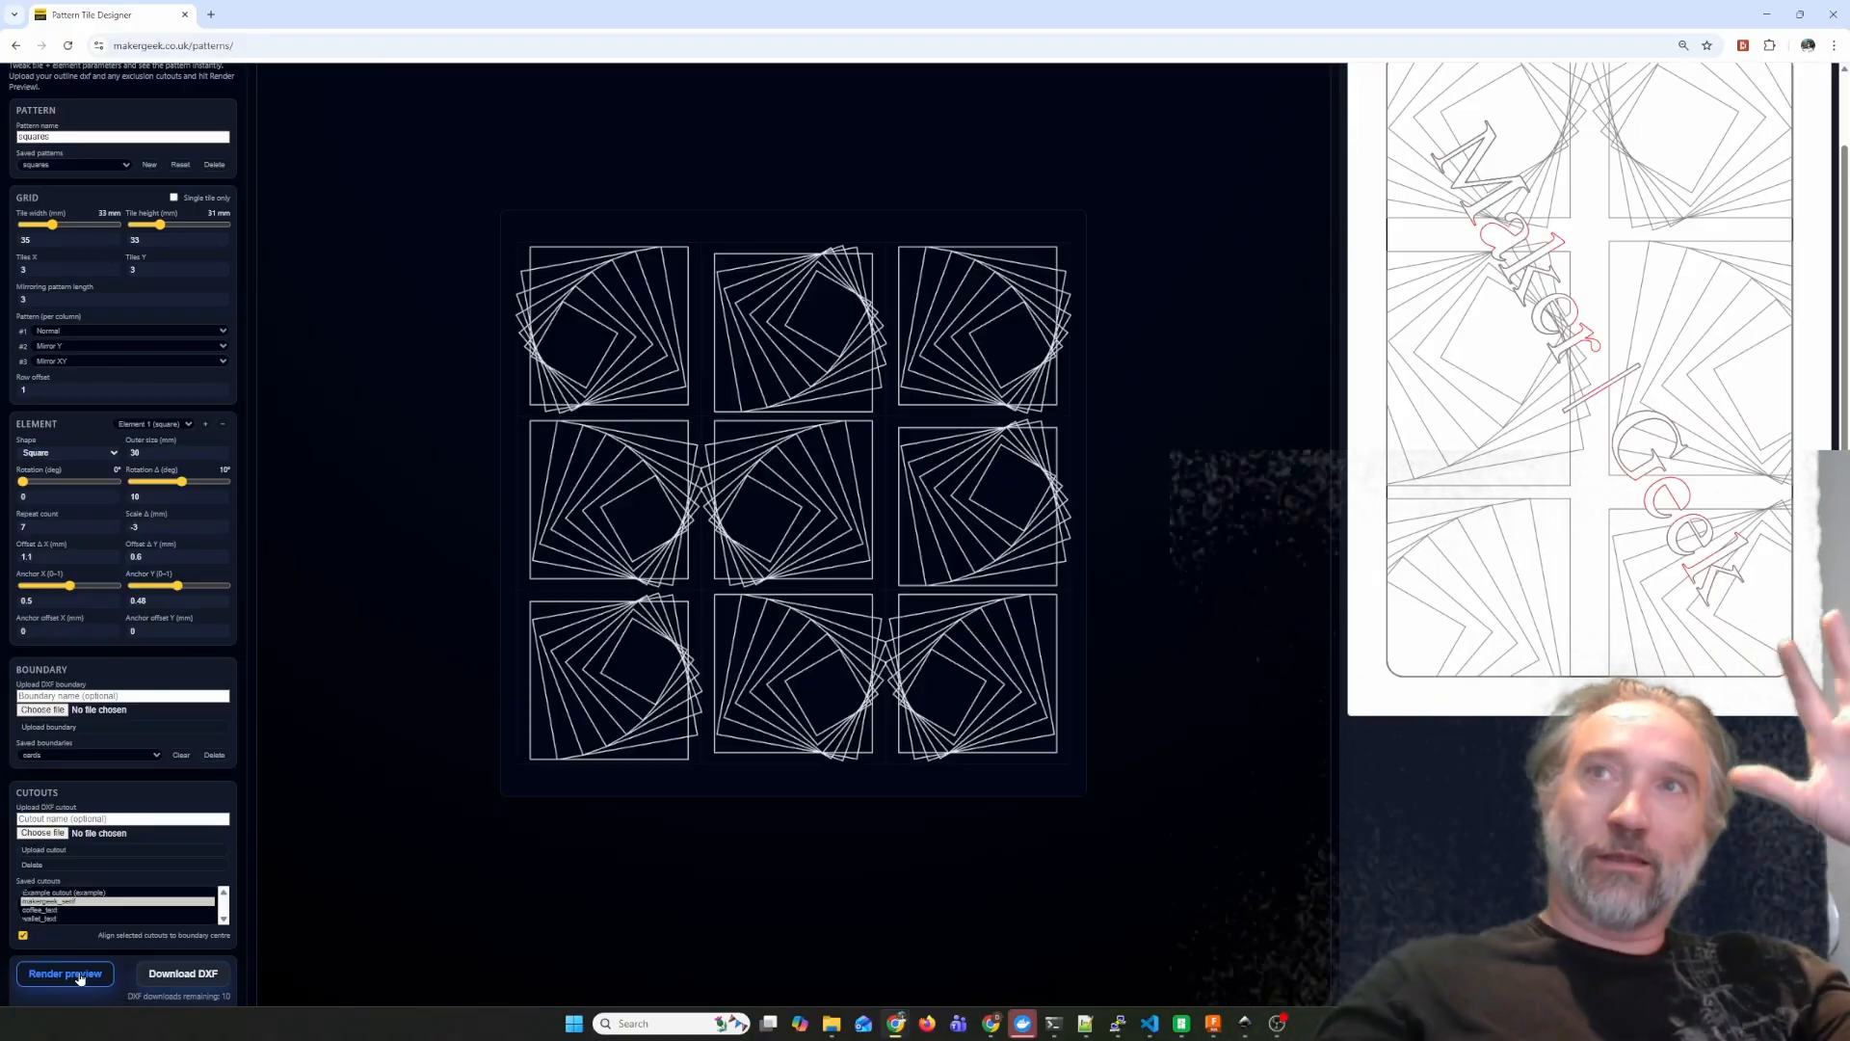
left_click(80, 975)
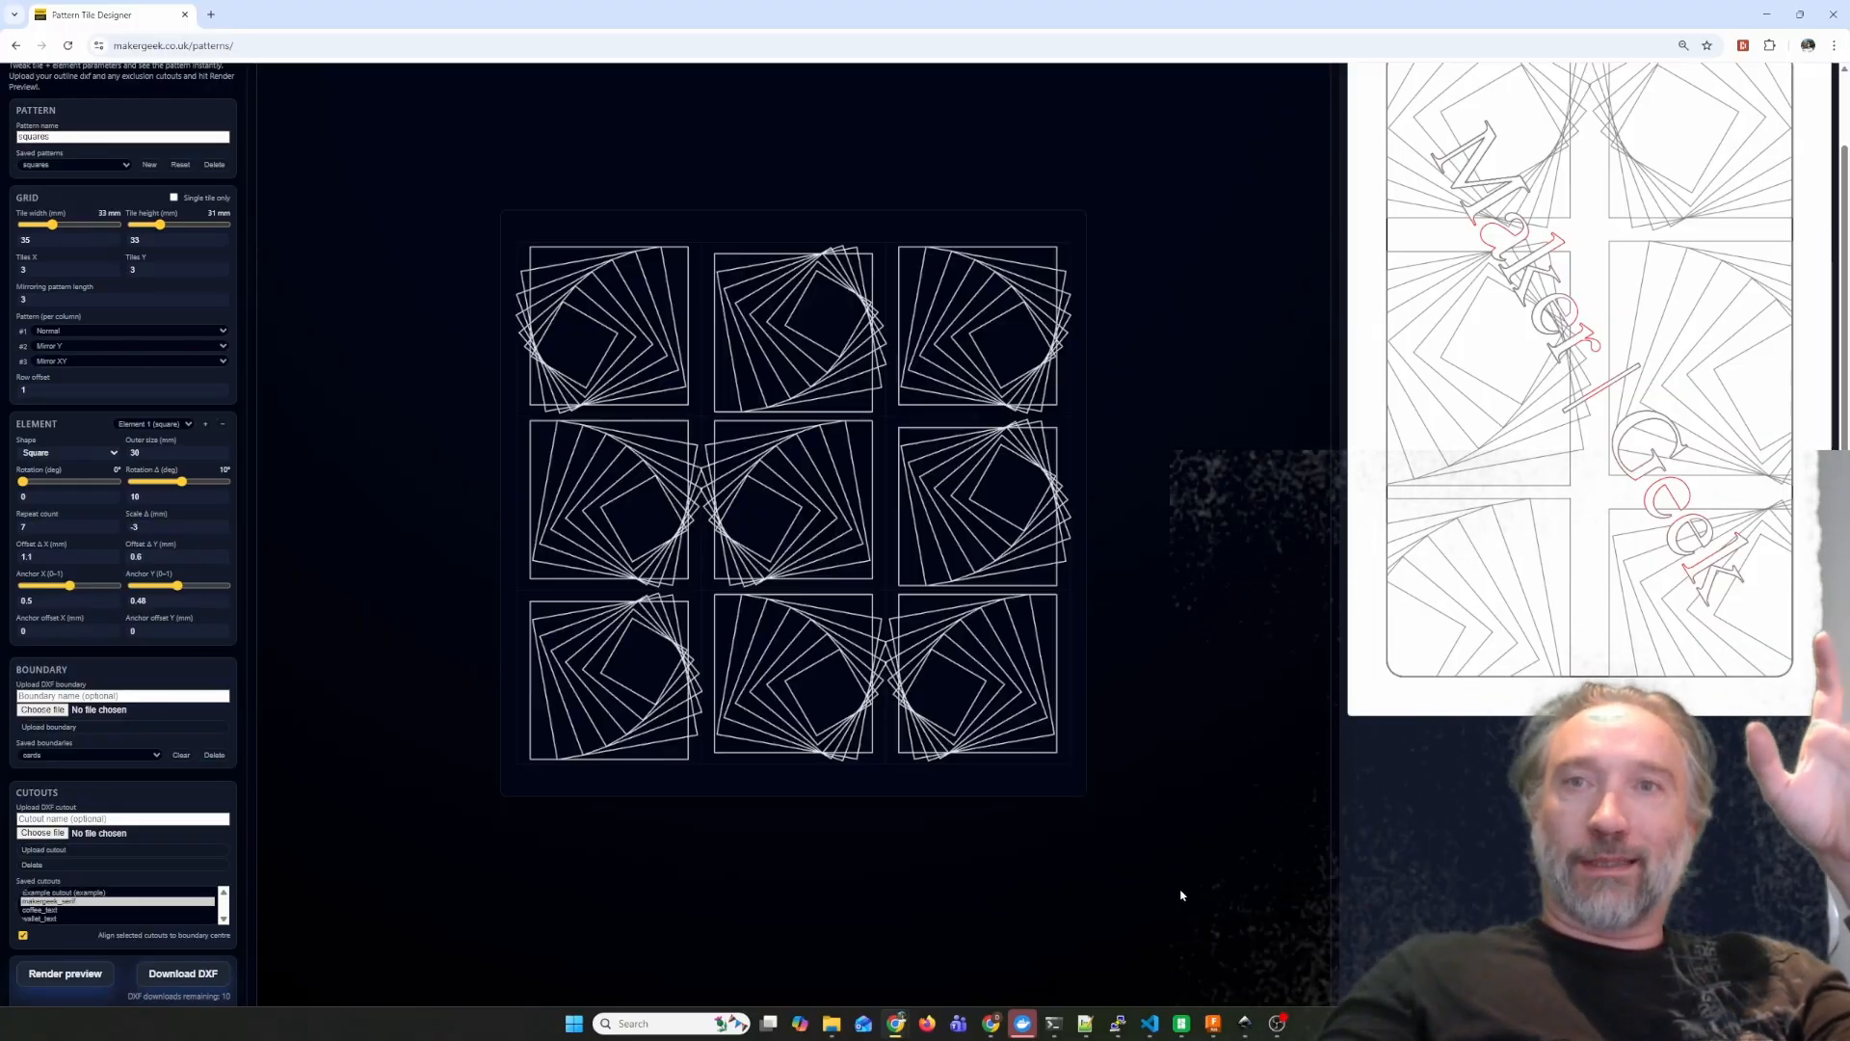
Switch to Autodesk Fusion, find the jetwallet models among the downloads and insert slim_jetwallet_body.stl as a mesh.
left_click(1211, 1020)
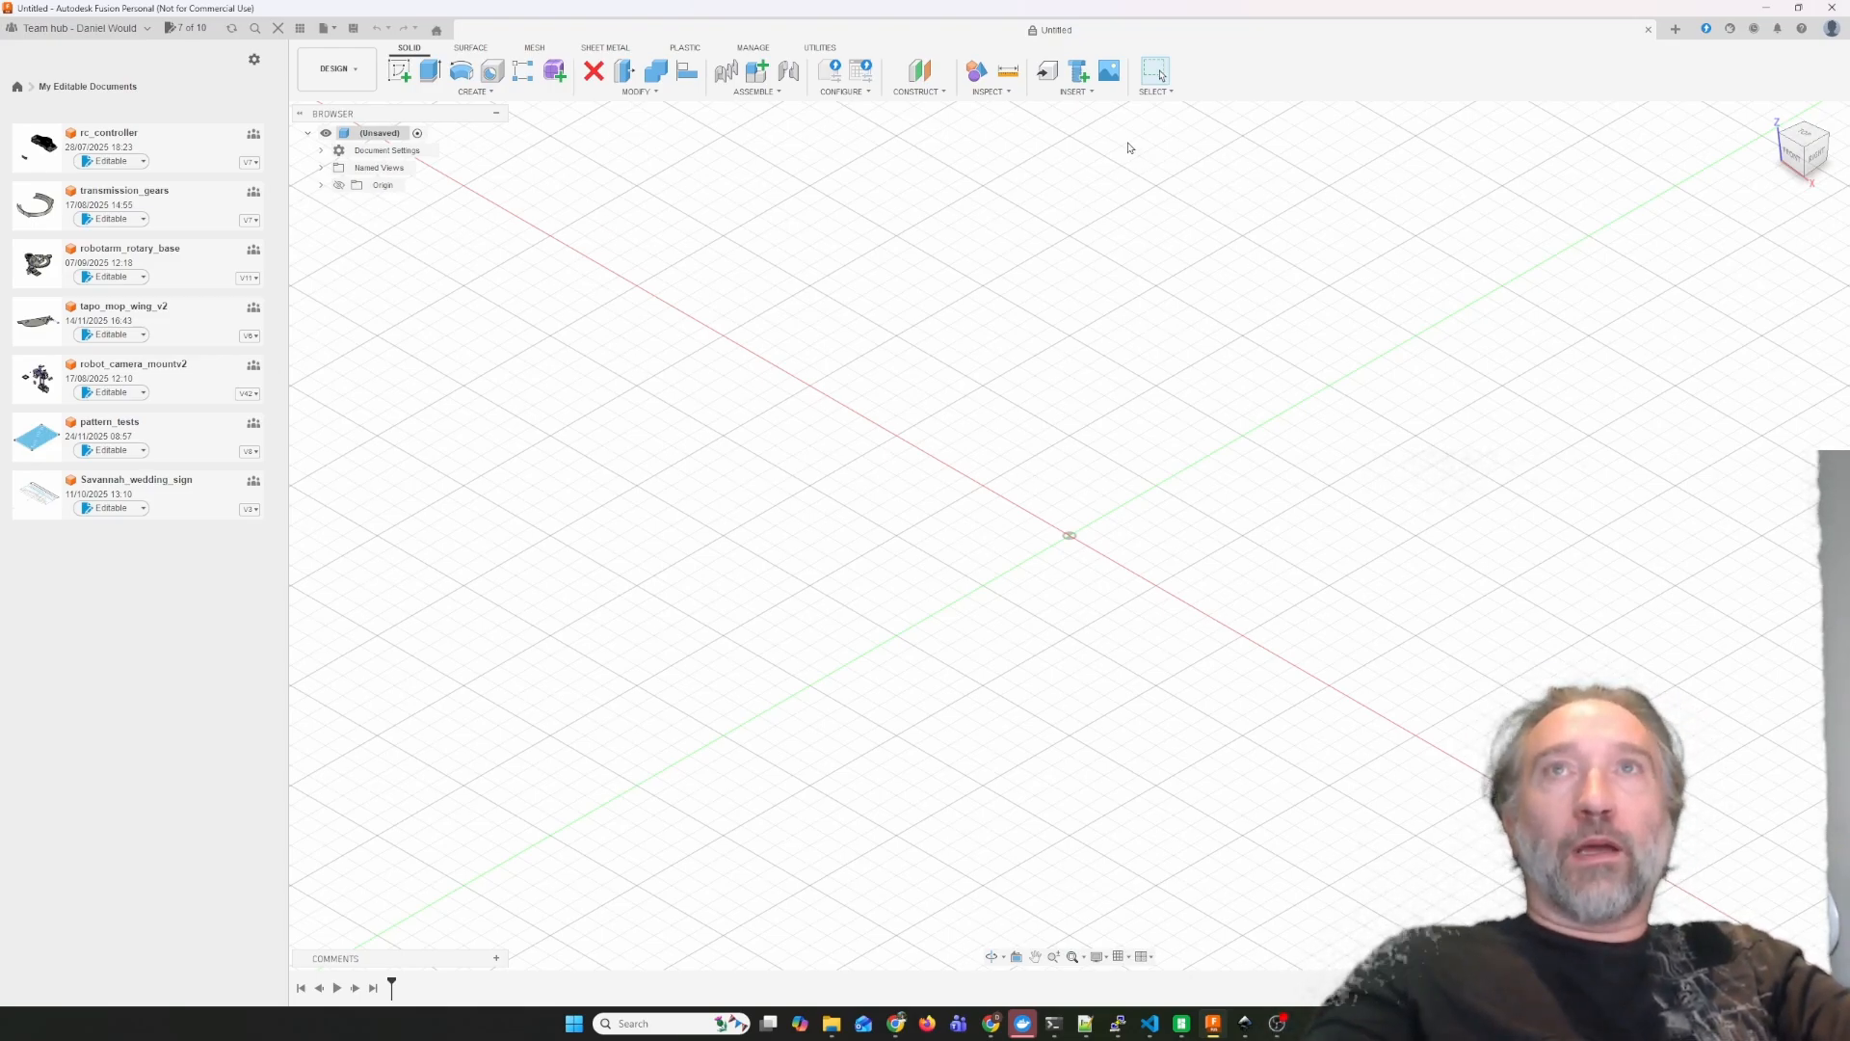
left_click(1075, 91)
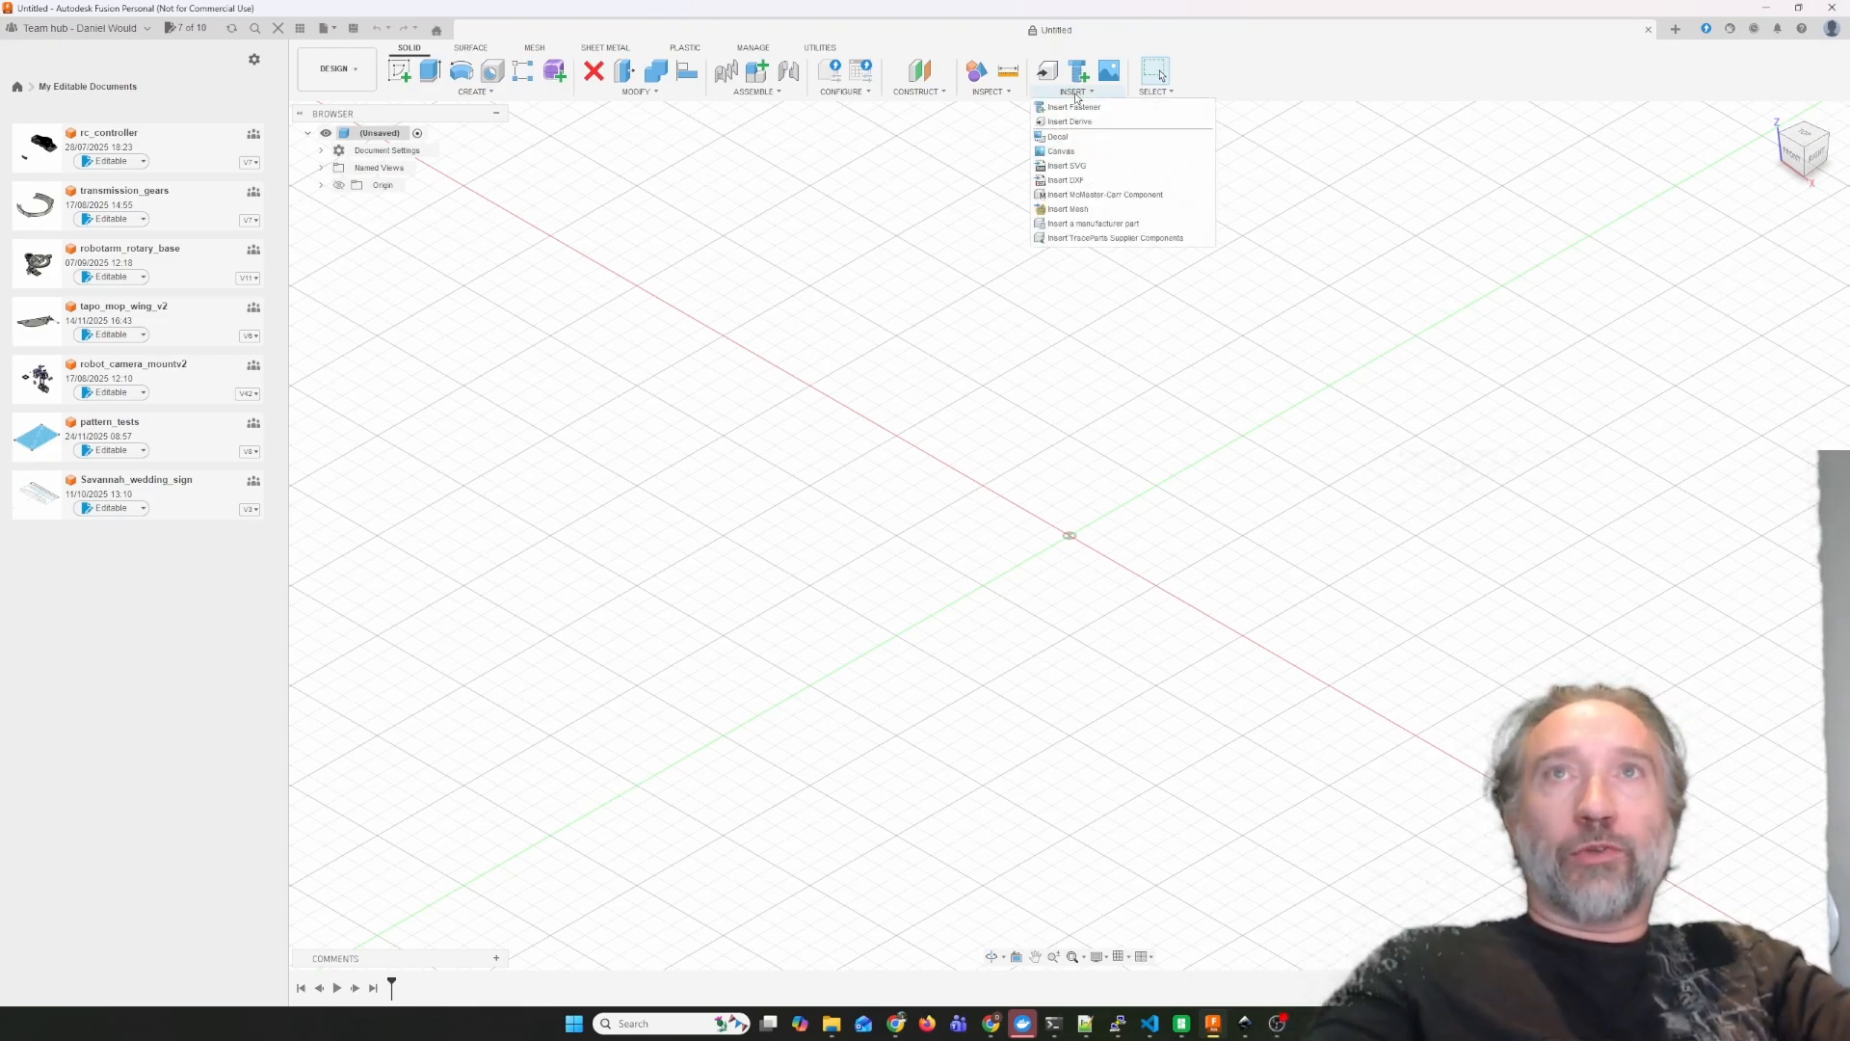
left_click(1082, 210)
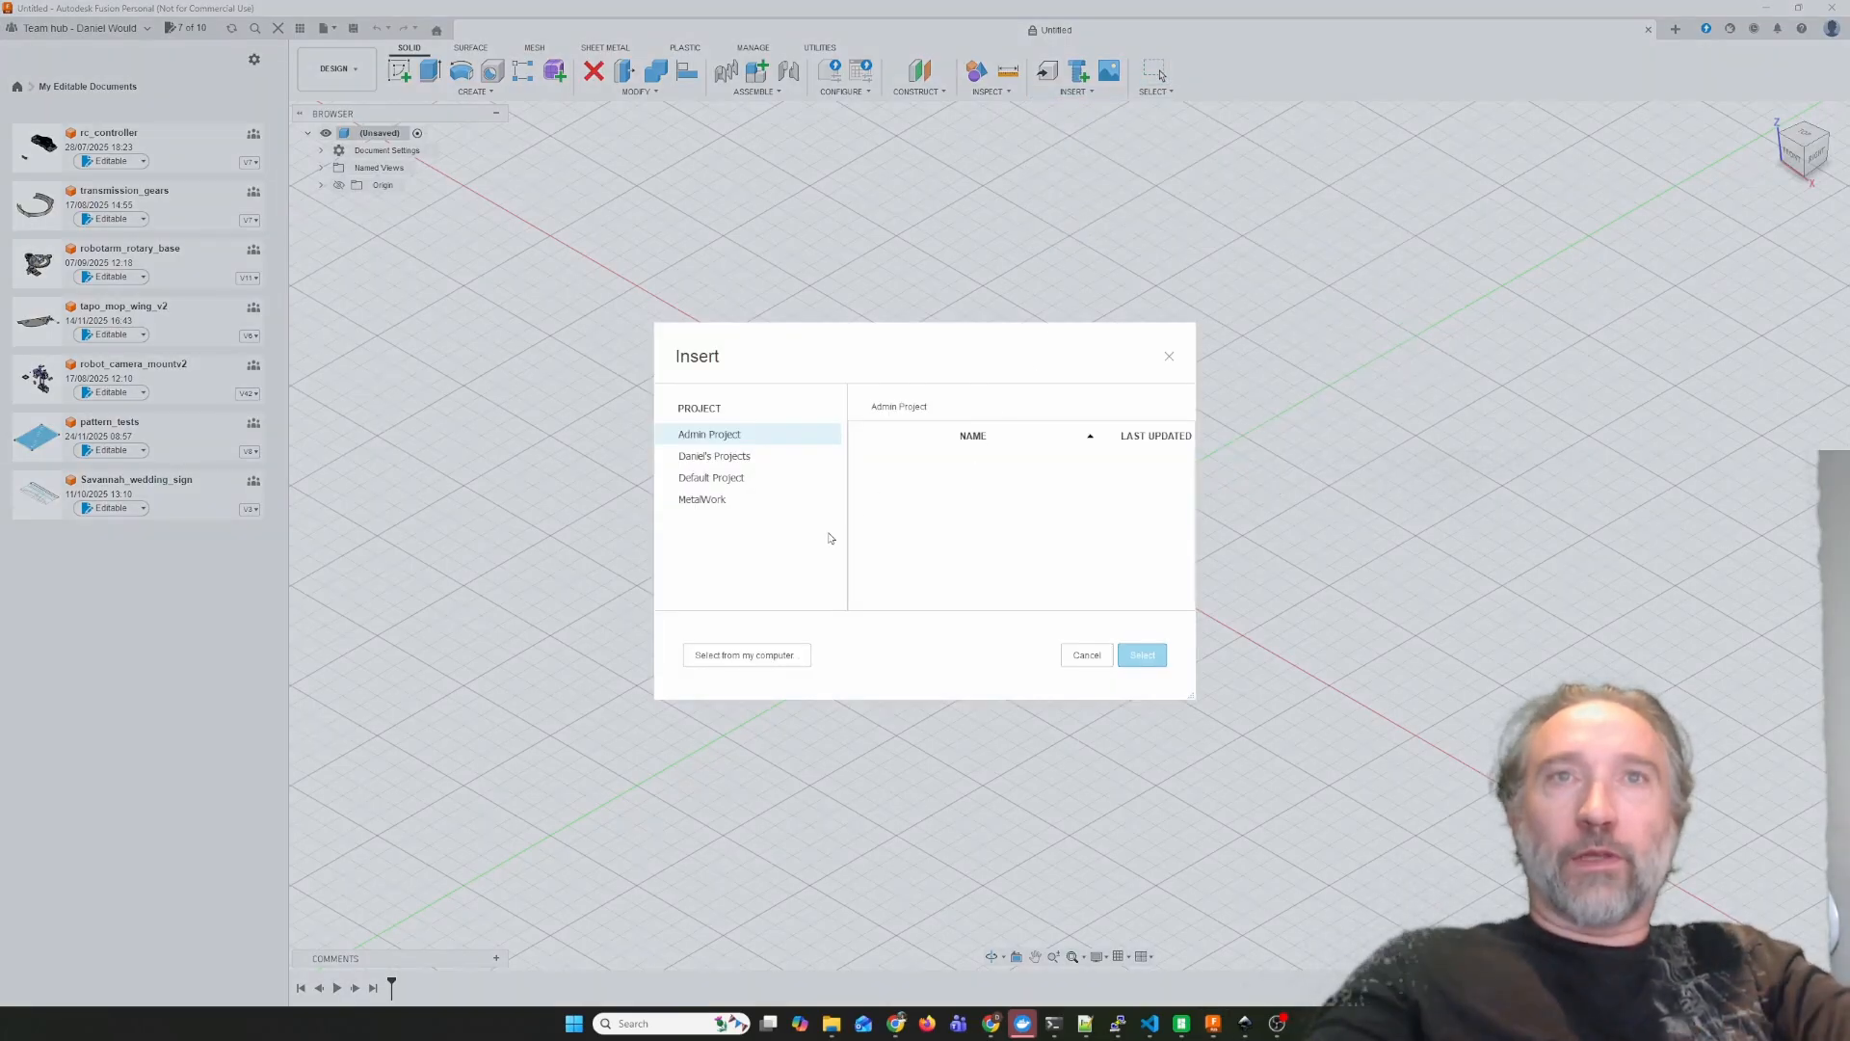
left_click(712, 656)
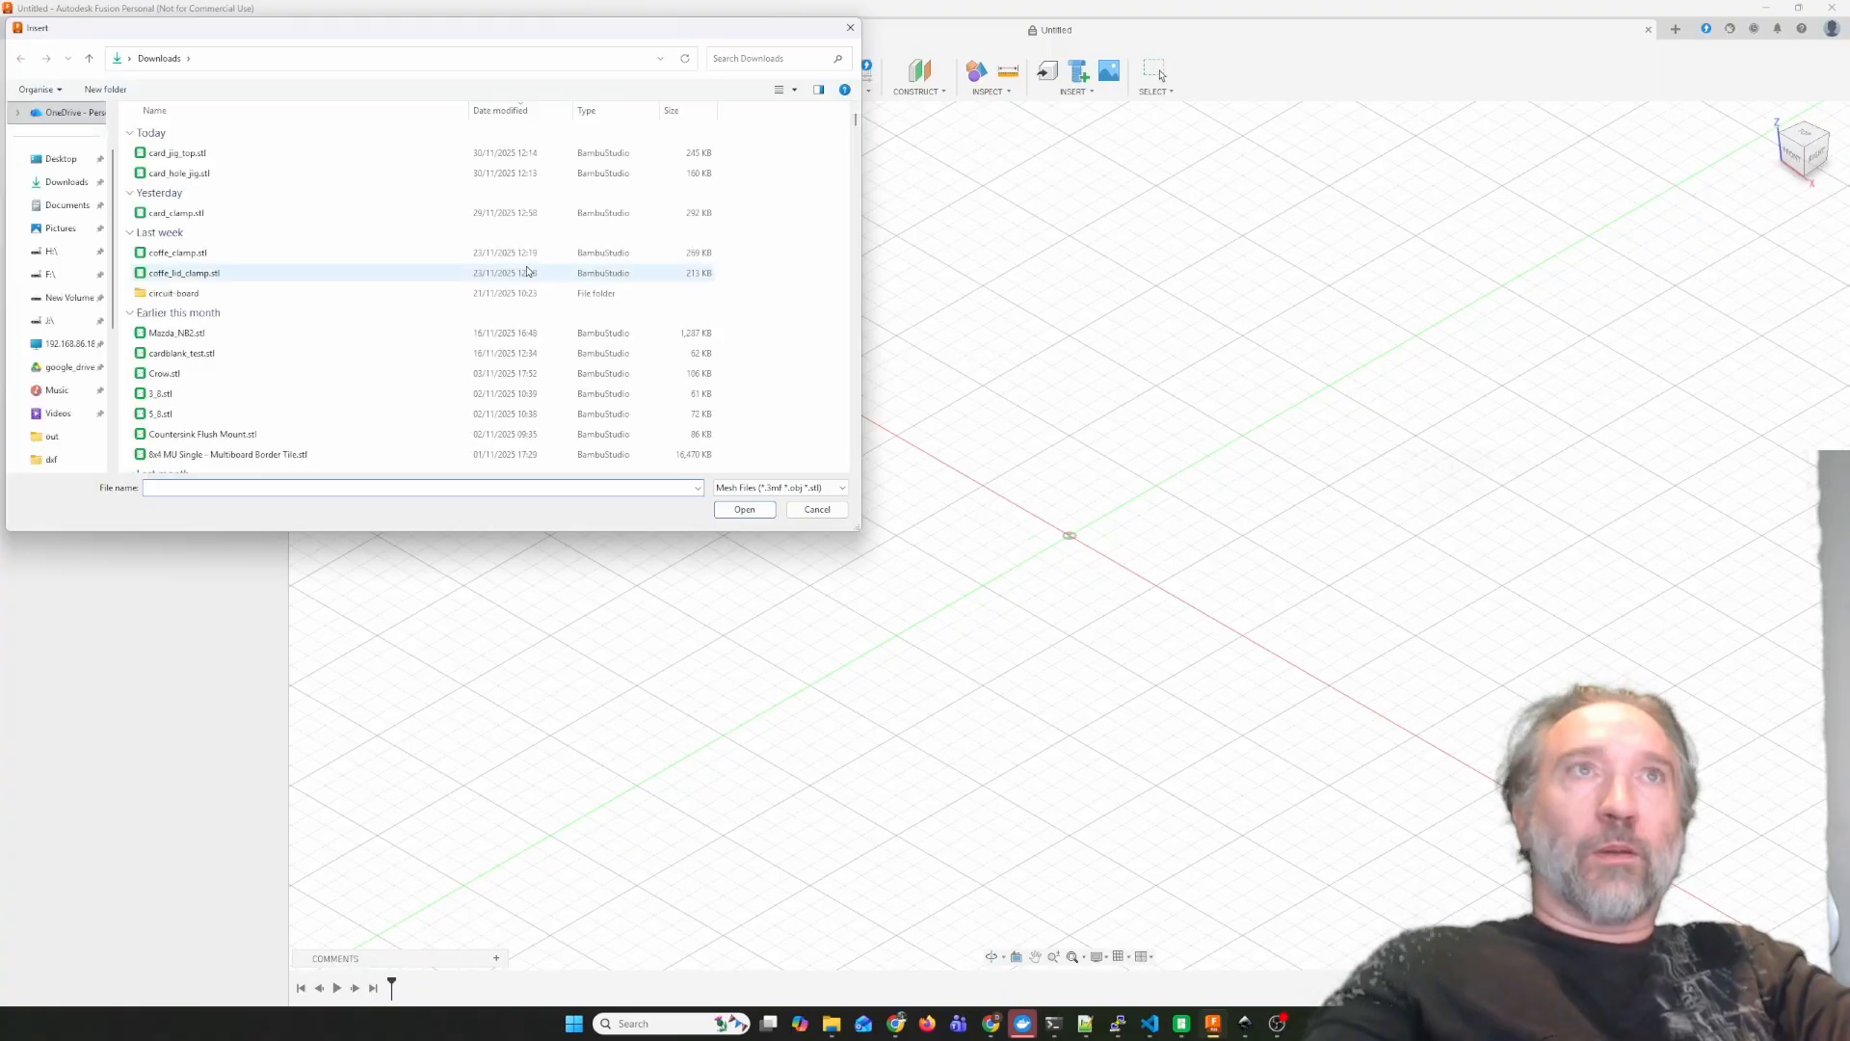
left_click(763, 58)
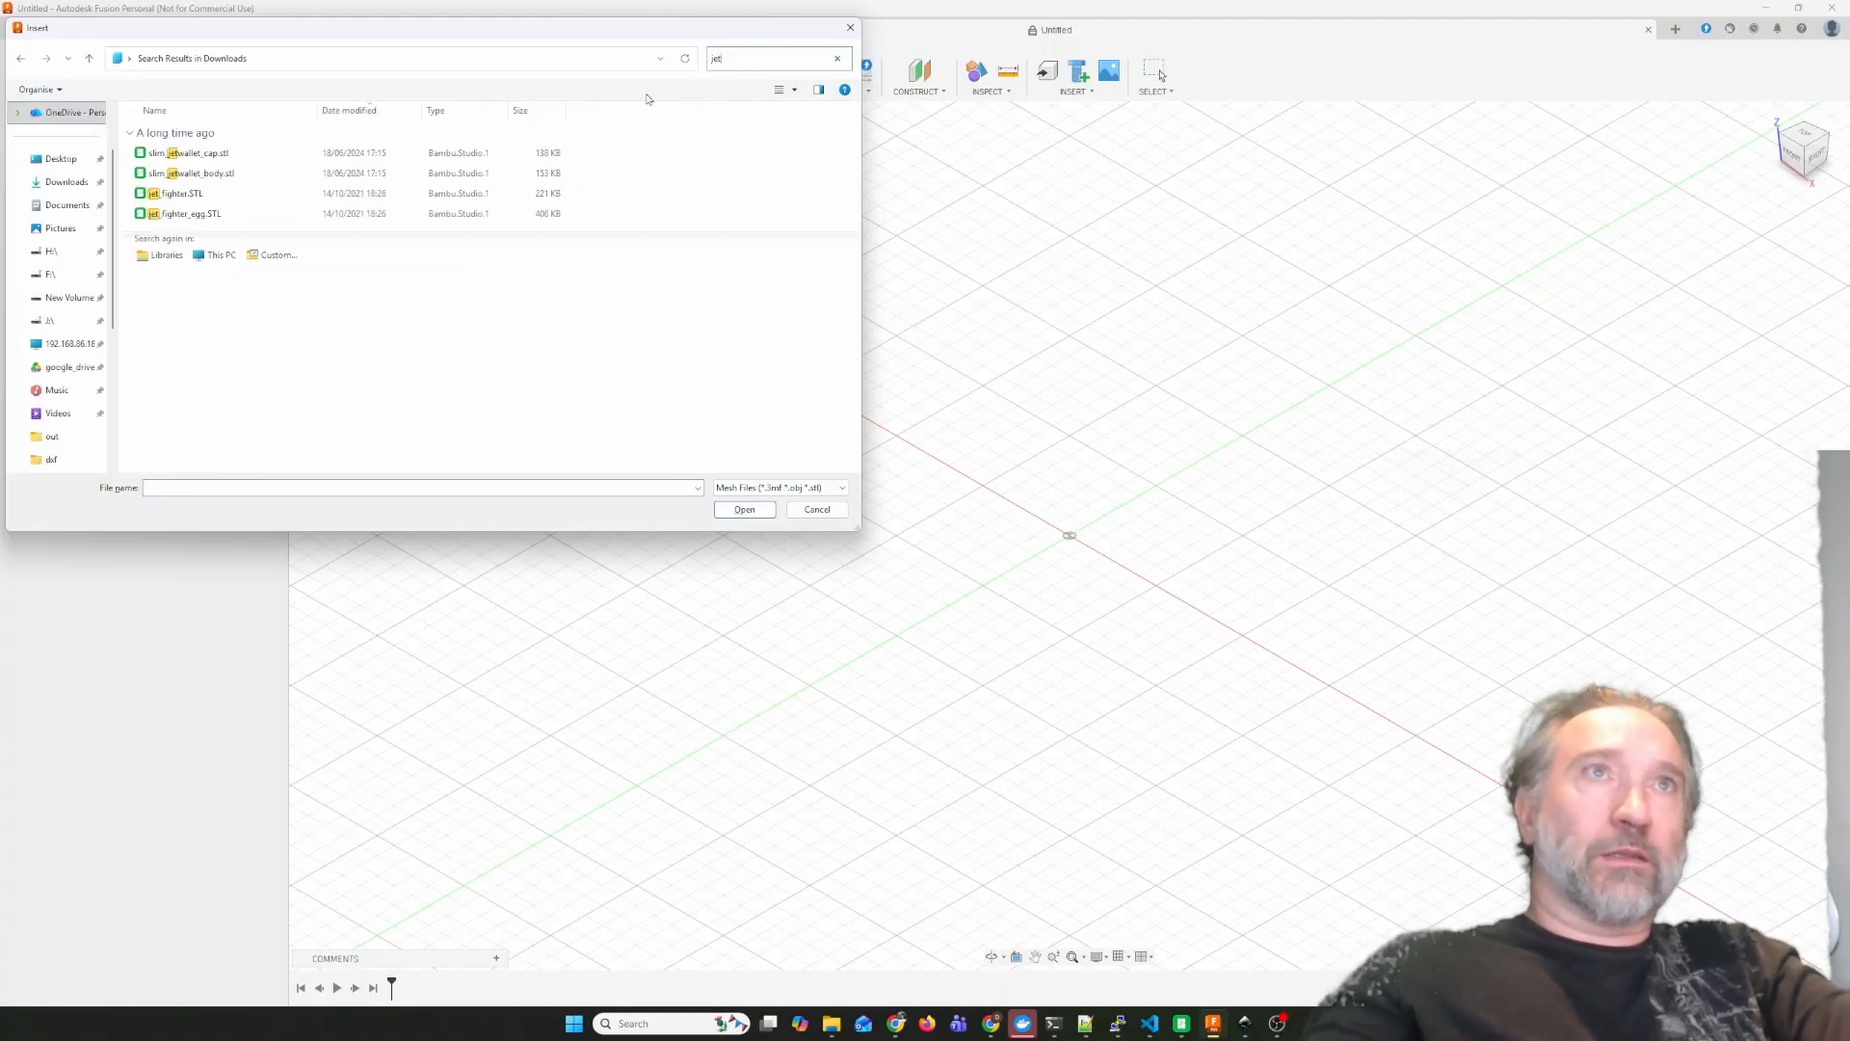
left_click(190, 174)
left_click(734, 514)
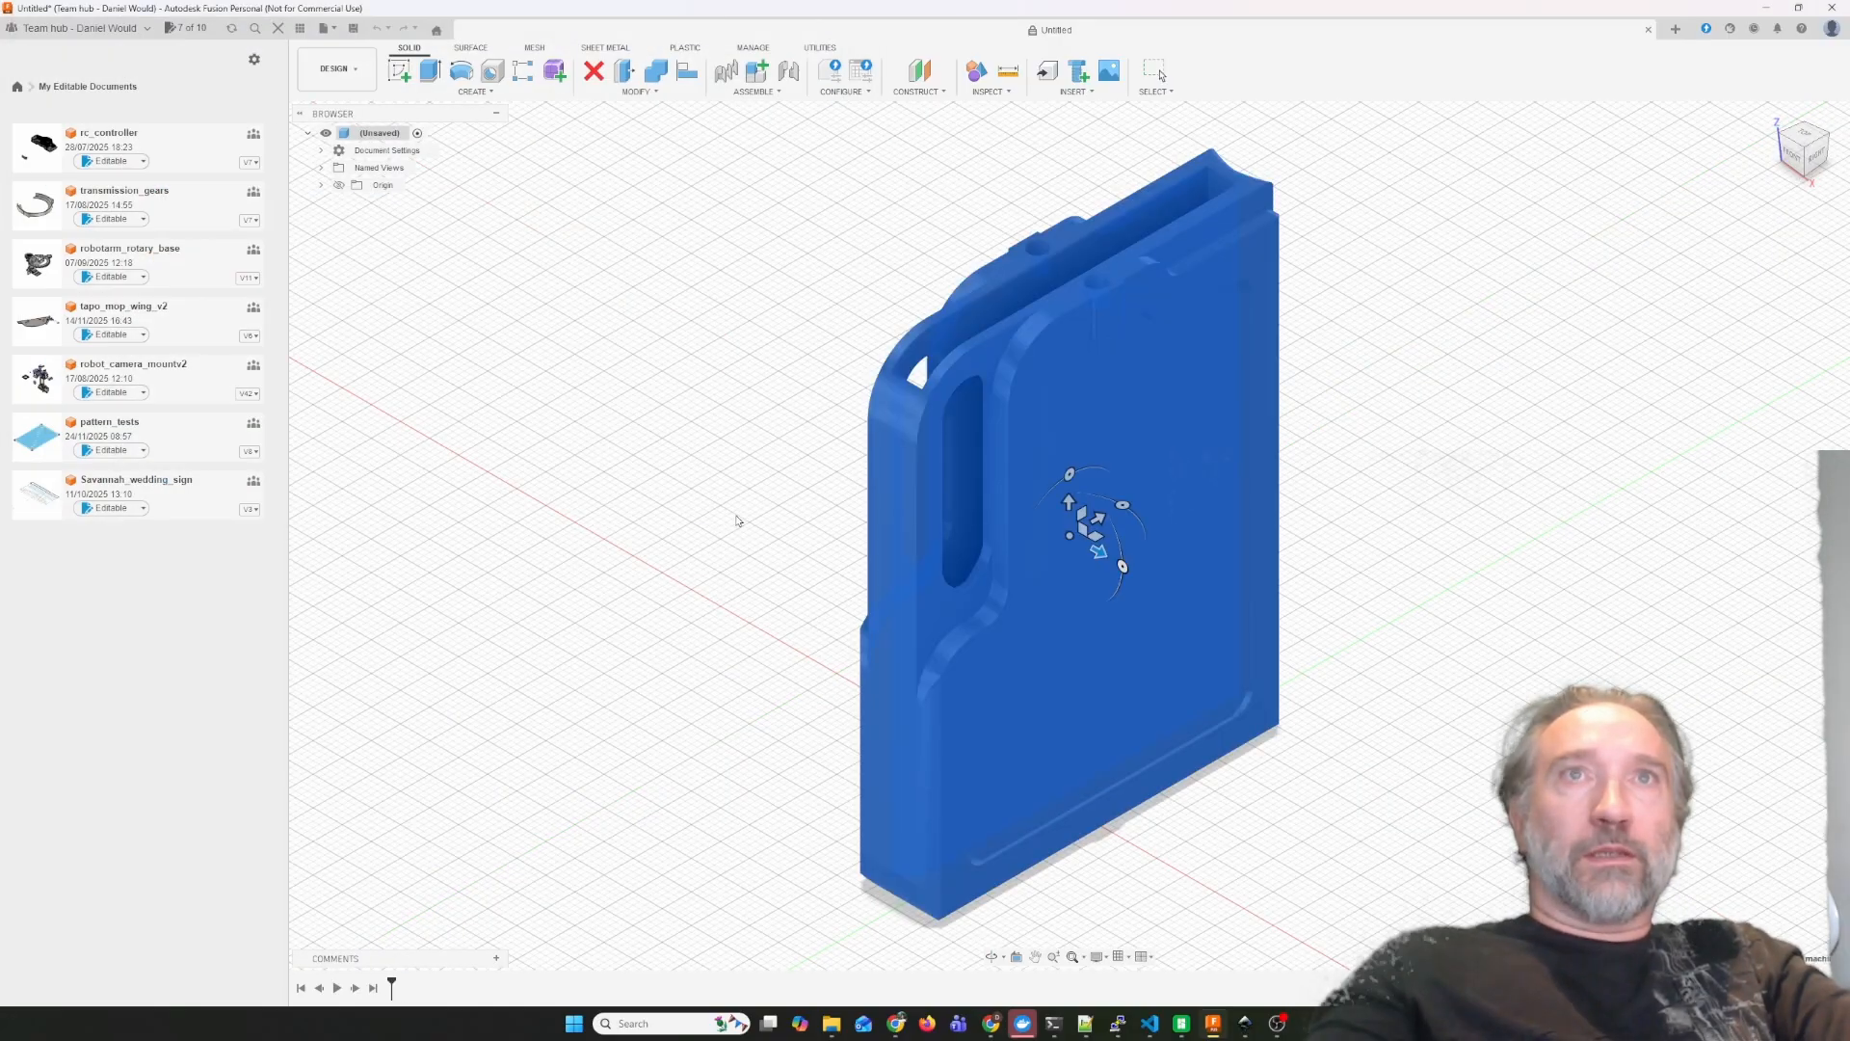
Rotate the inserted wallet mesh to lie flat and lower it about 42 mm towards the ground plane.
middle_click_drag(1174, 541, 1095, 543, "shift")
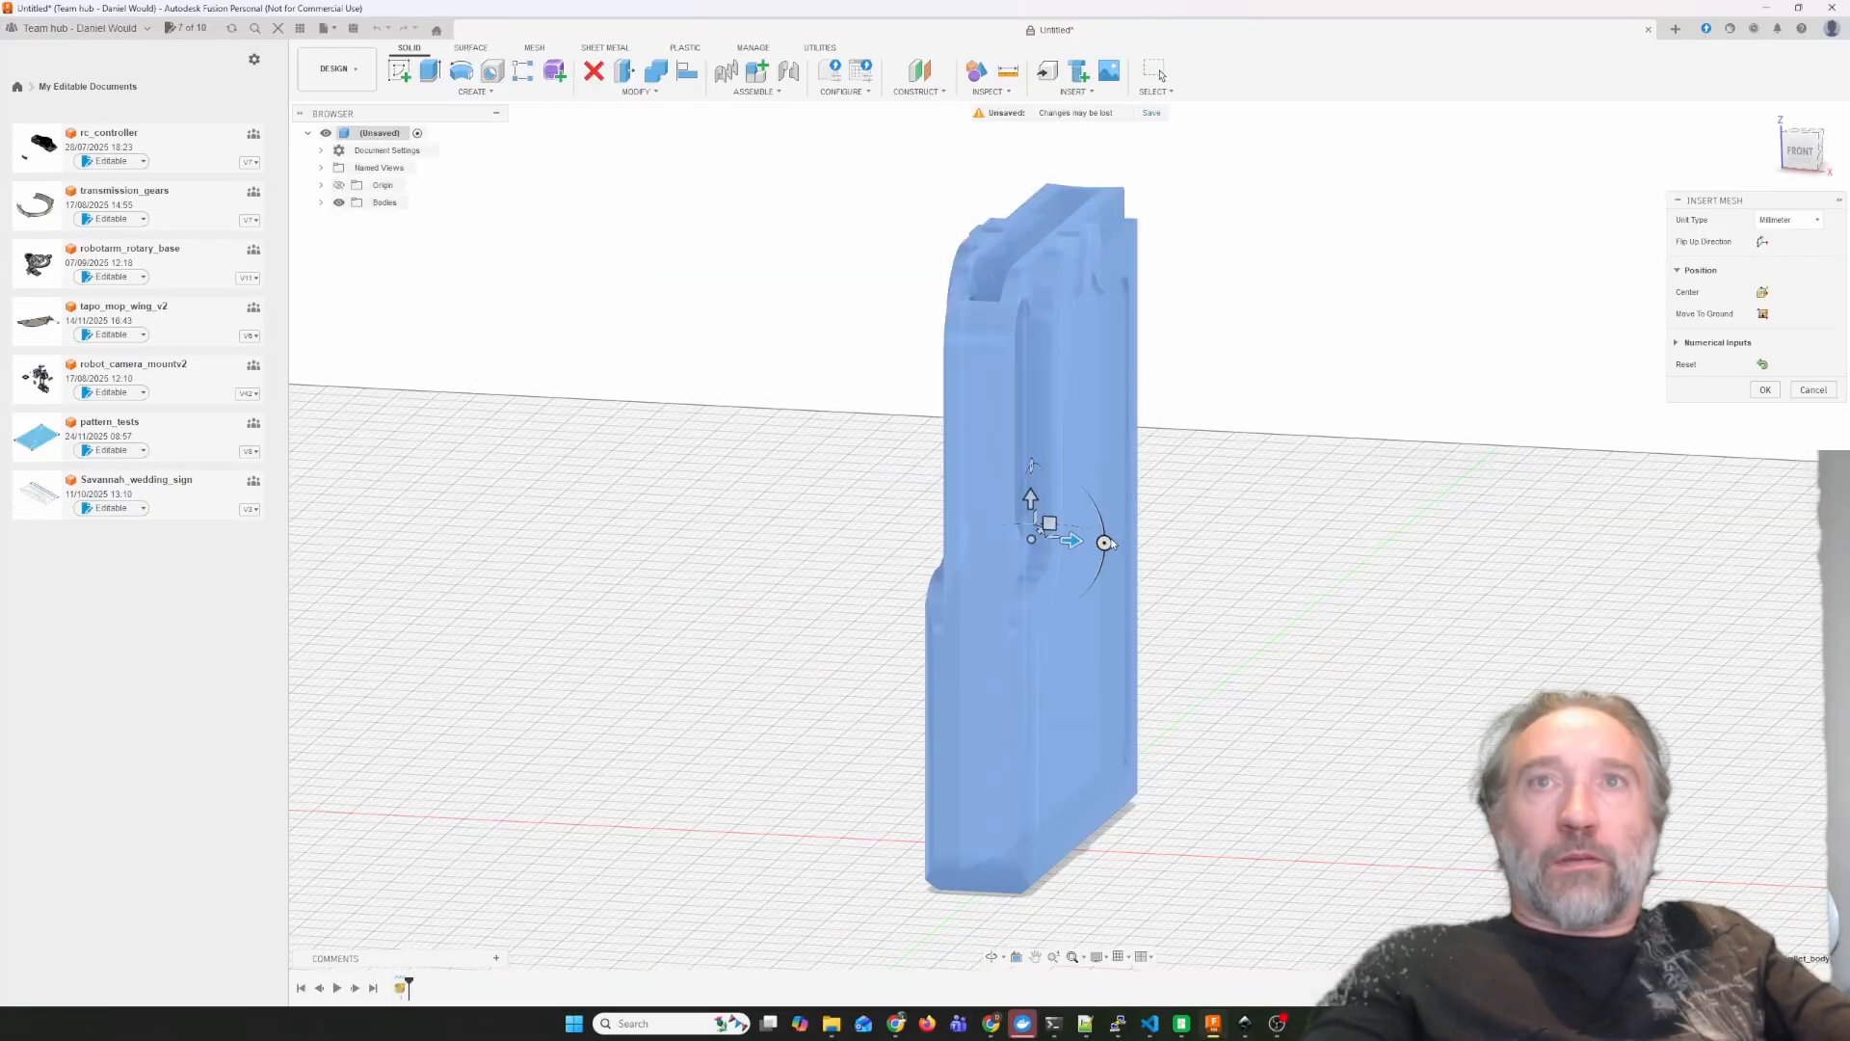
left_click_drag(1110, 545, 1014, 831)
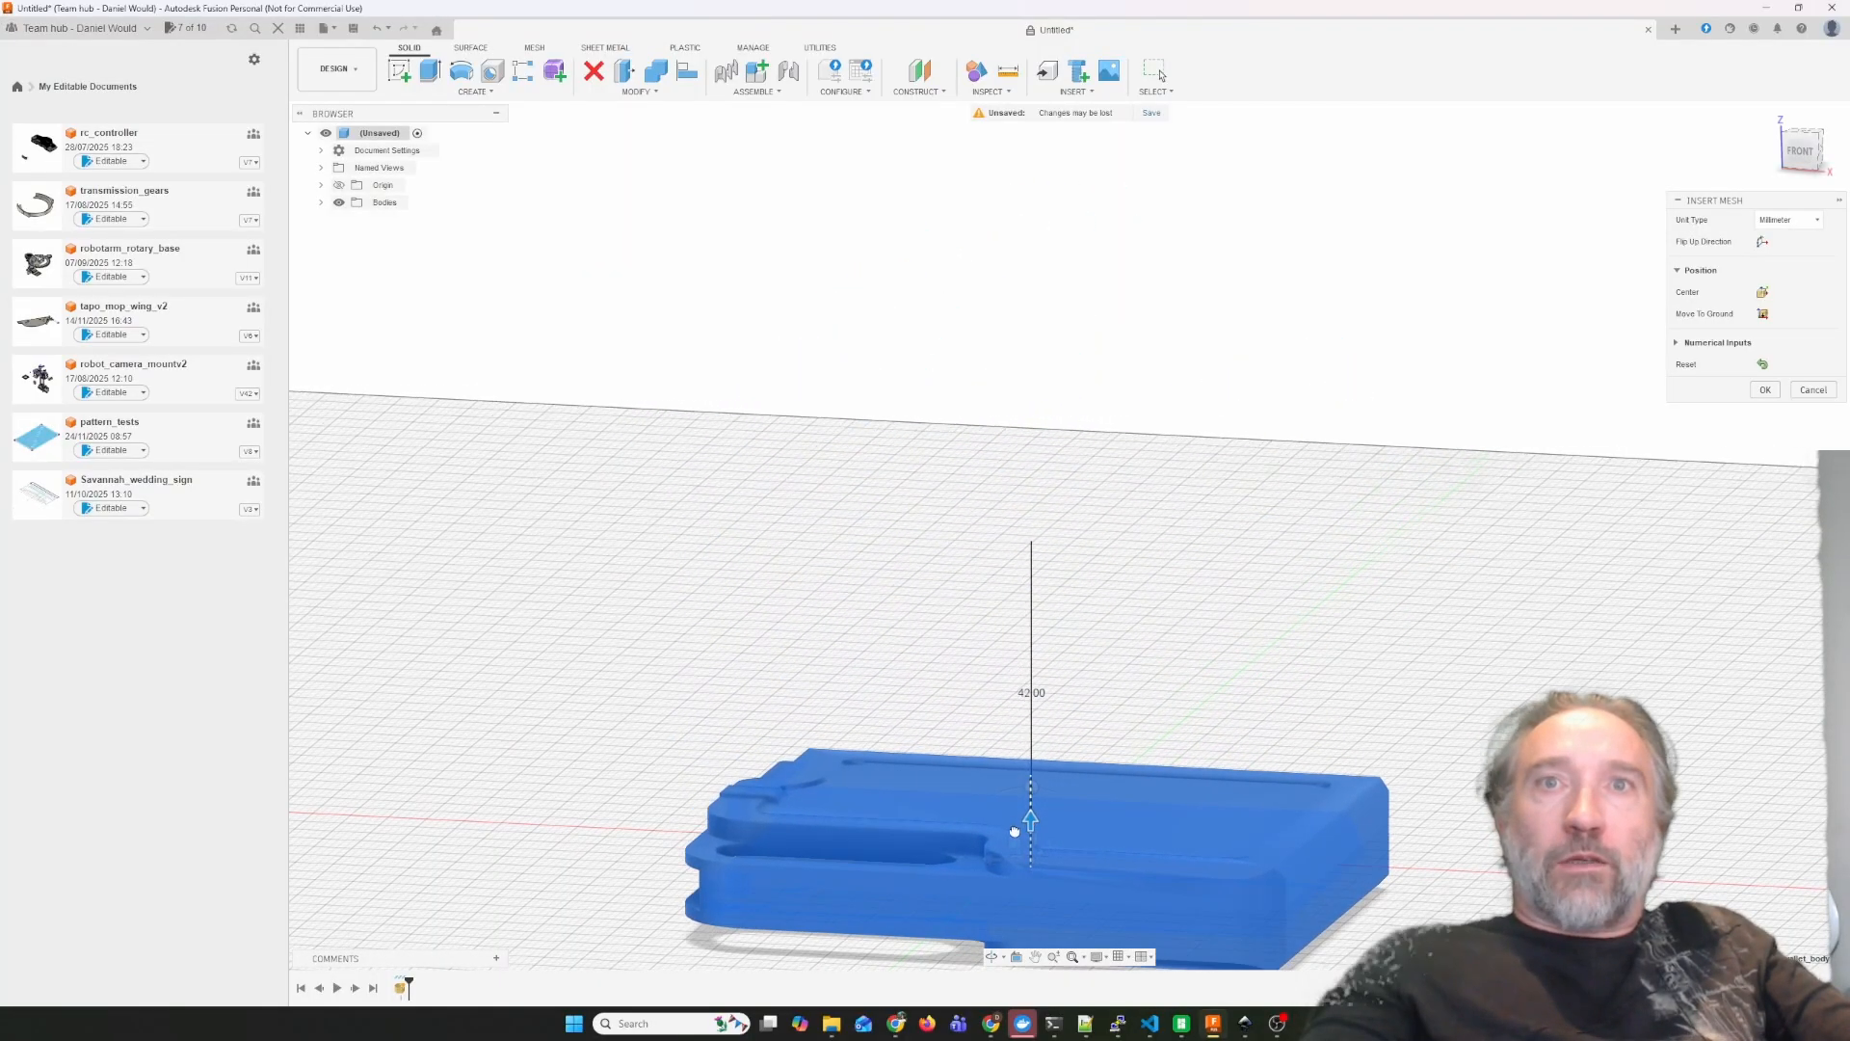
middle_click_drag(1015, 831, 1233, 576, "shift")
scroll(1233, 575, "up", 3)
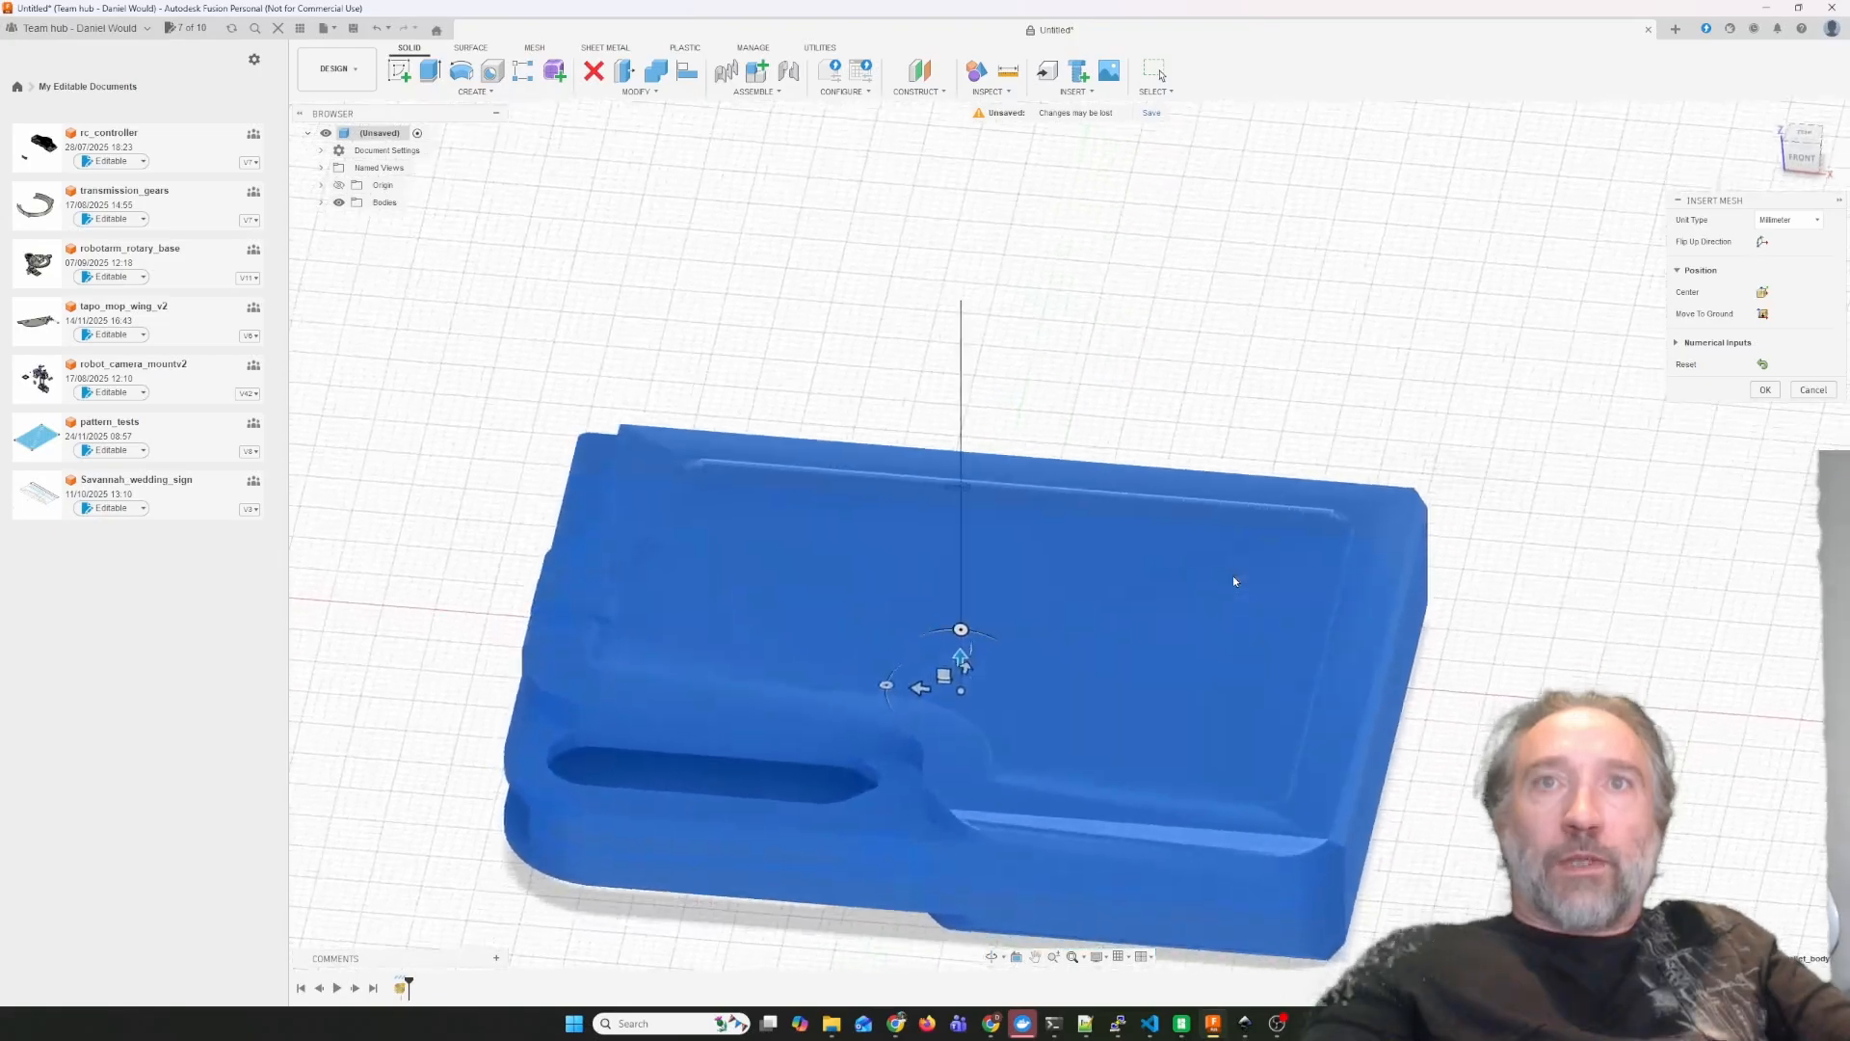
key("Return")
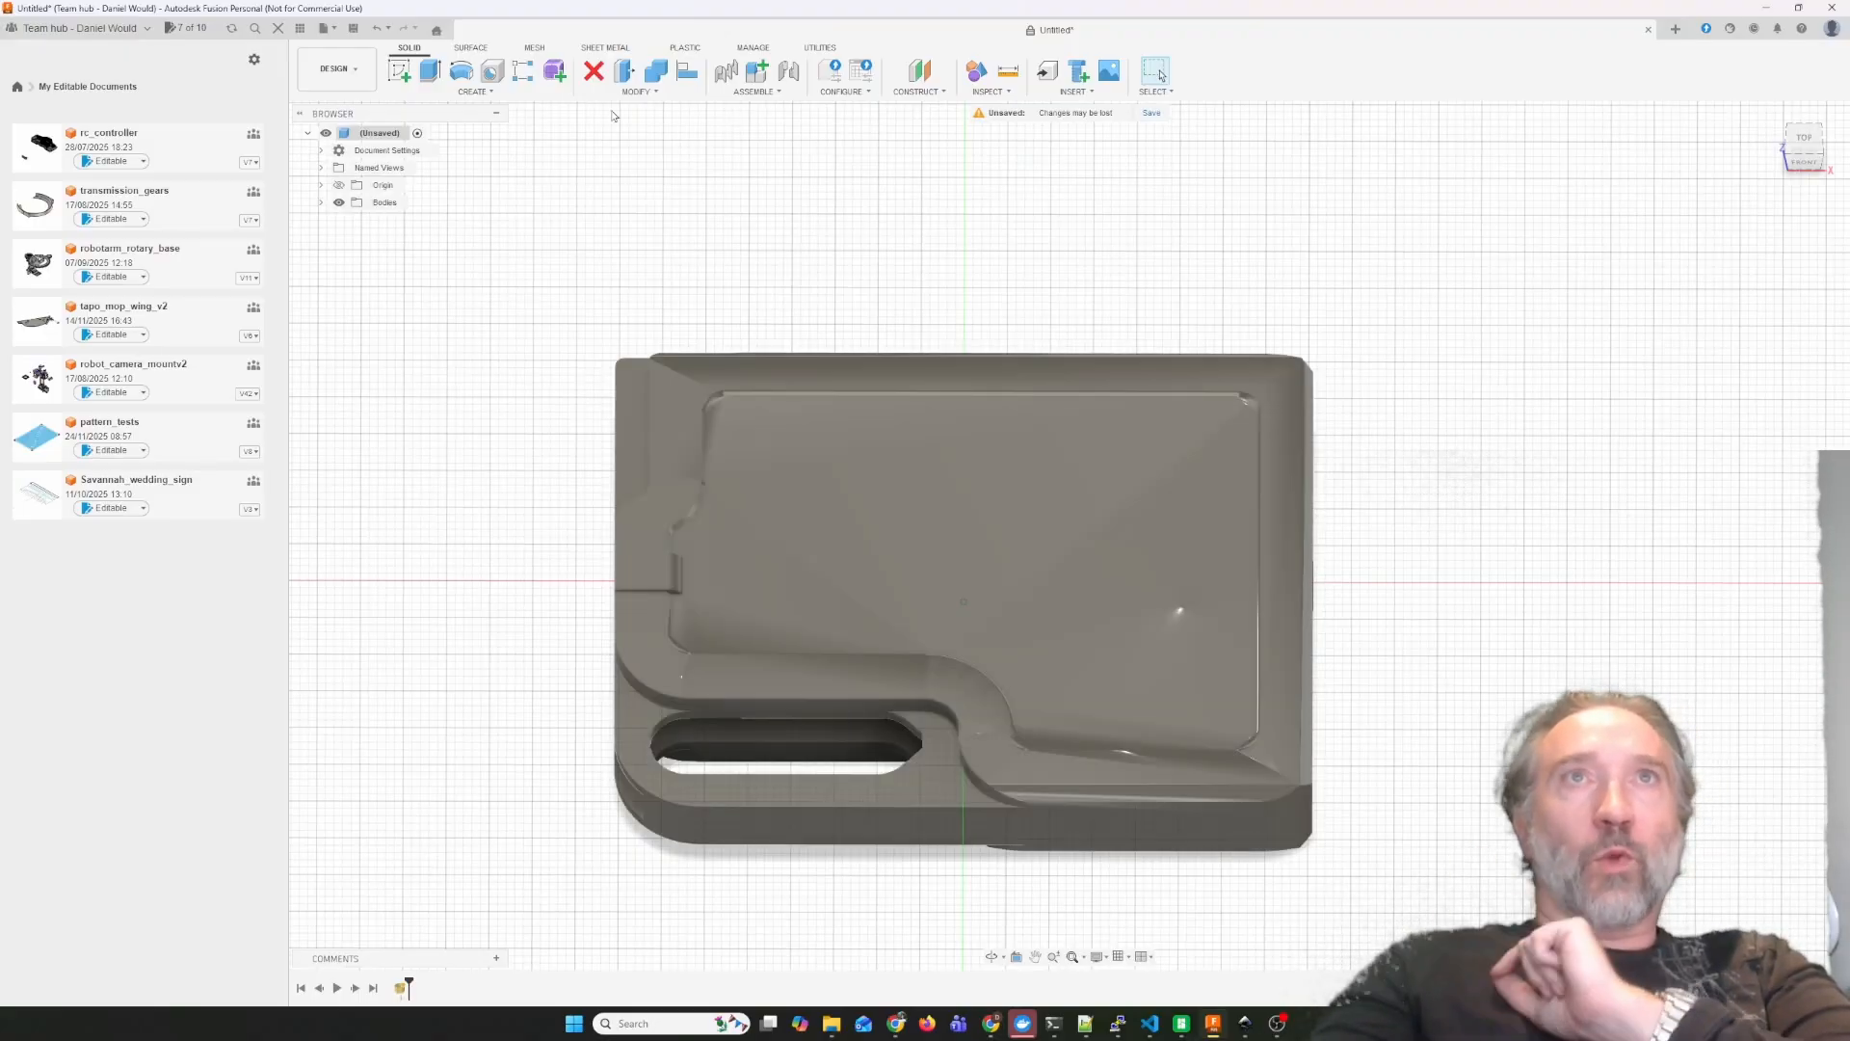
Convert the wallet mesh to a solid body using the Parametric operation.
left_click(533, 48)
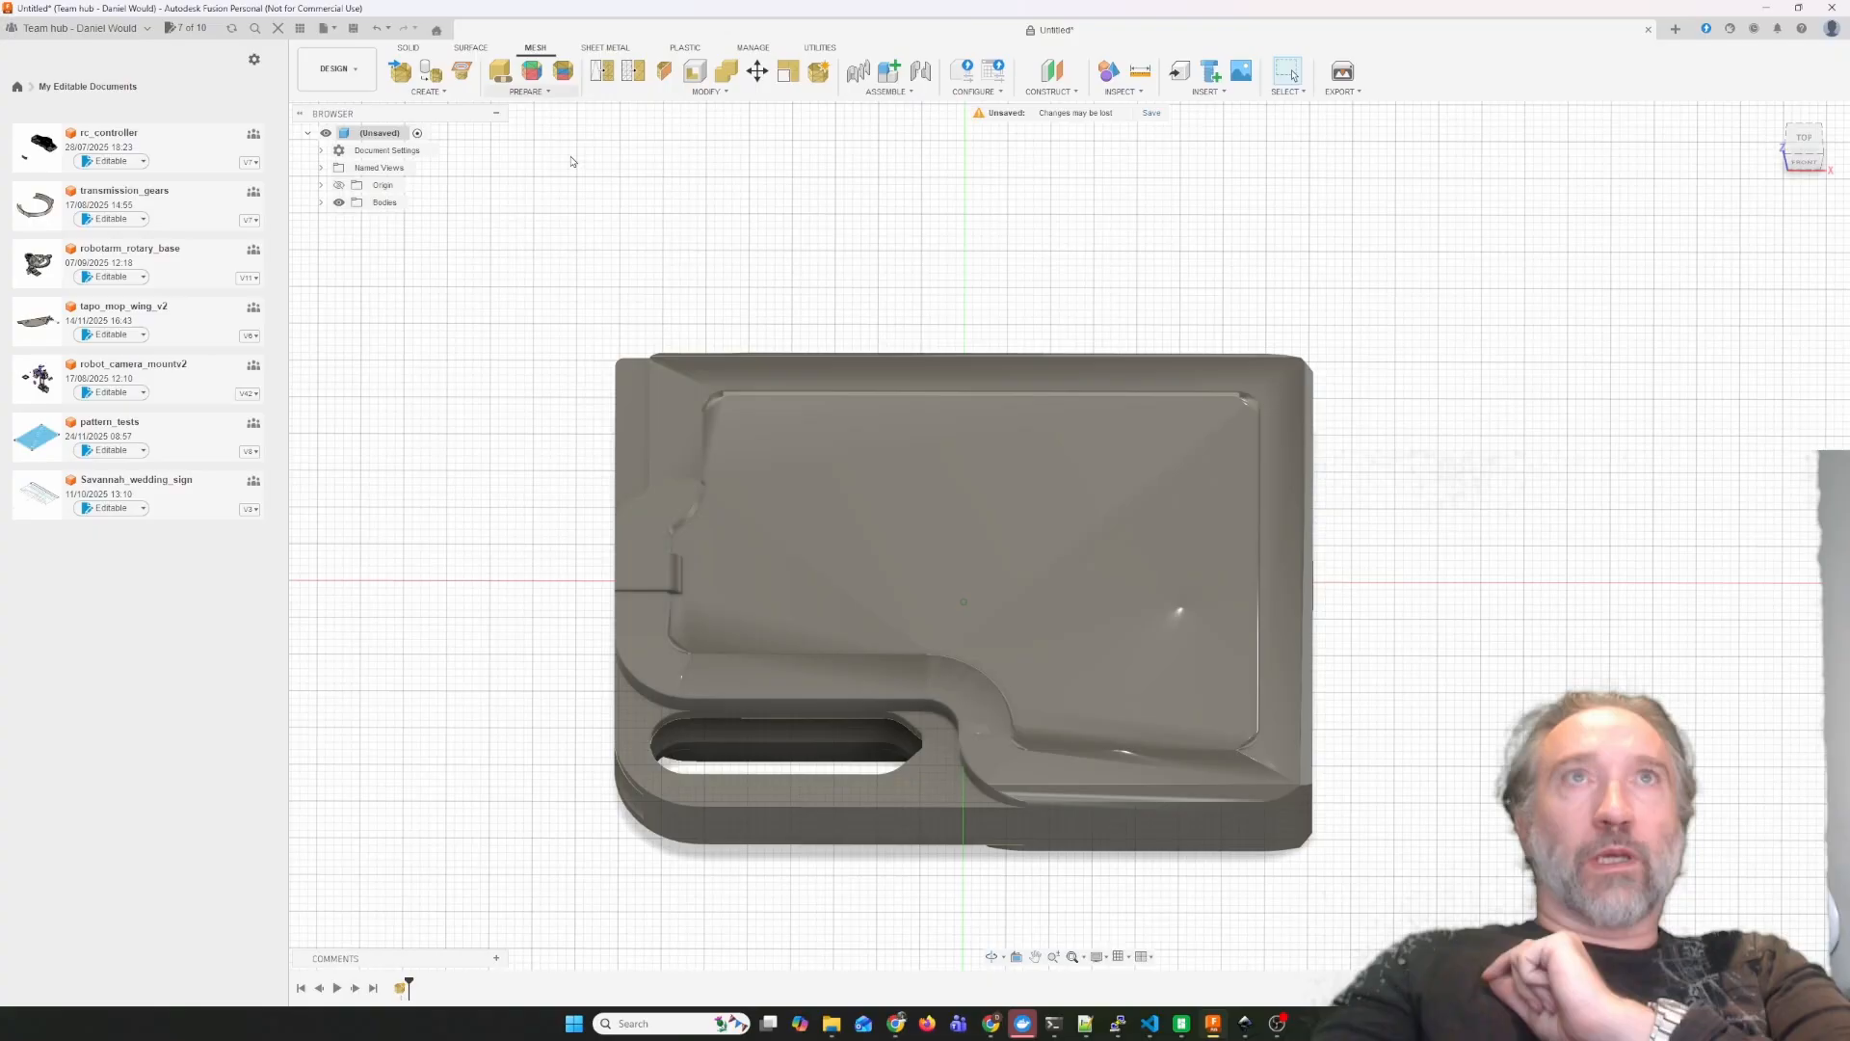
left_click(709, 91)
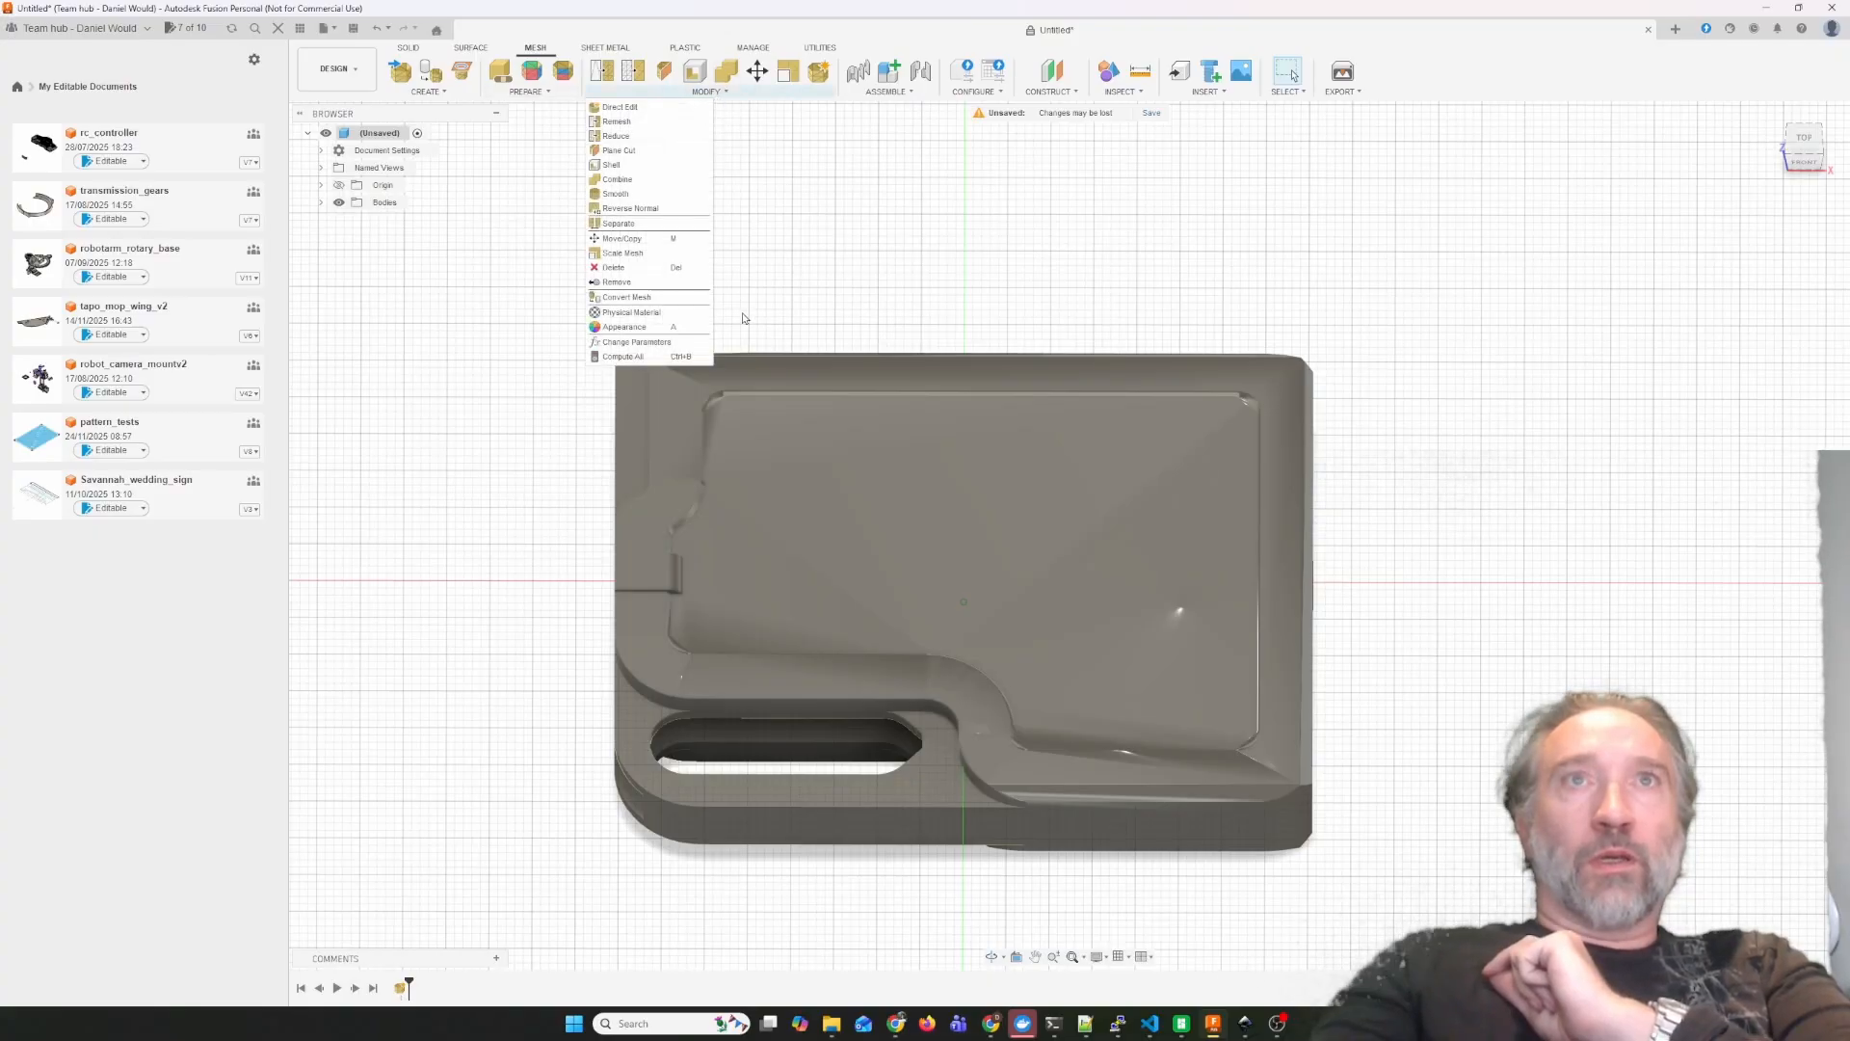
left_click(626, 297)
left_click(1165, 480)
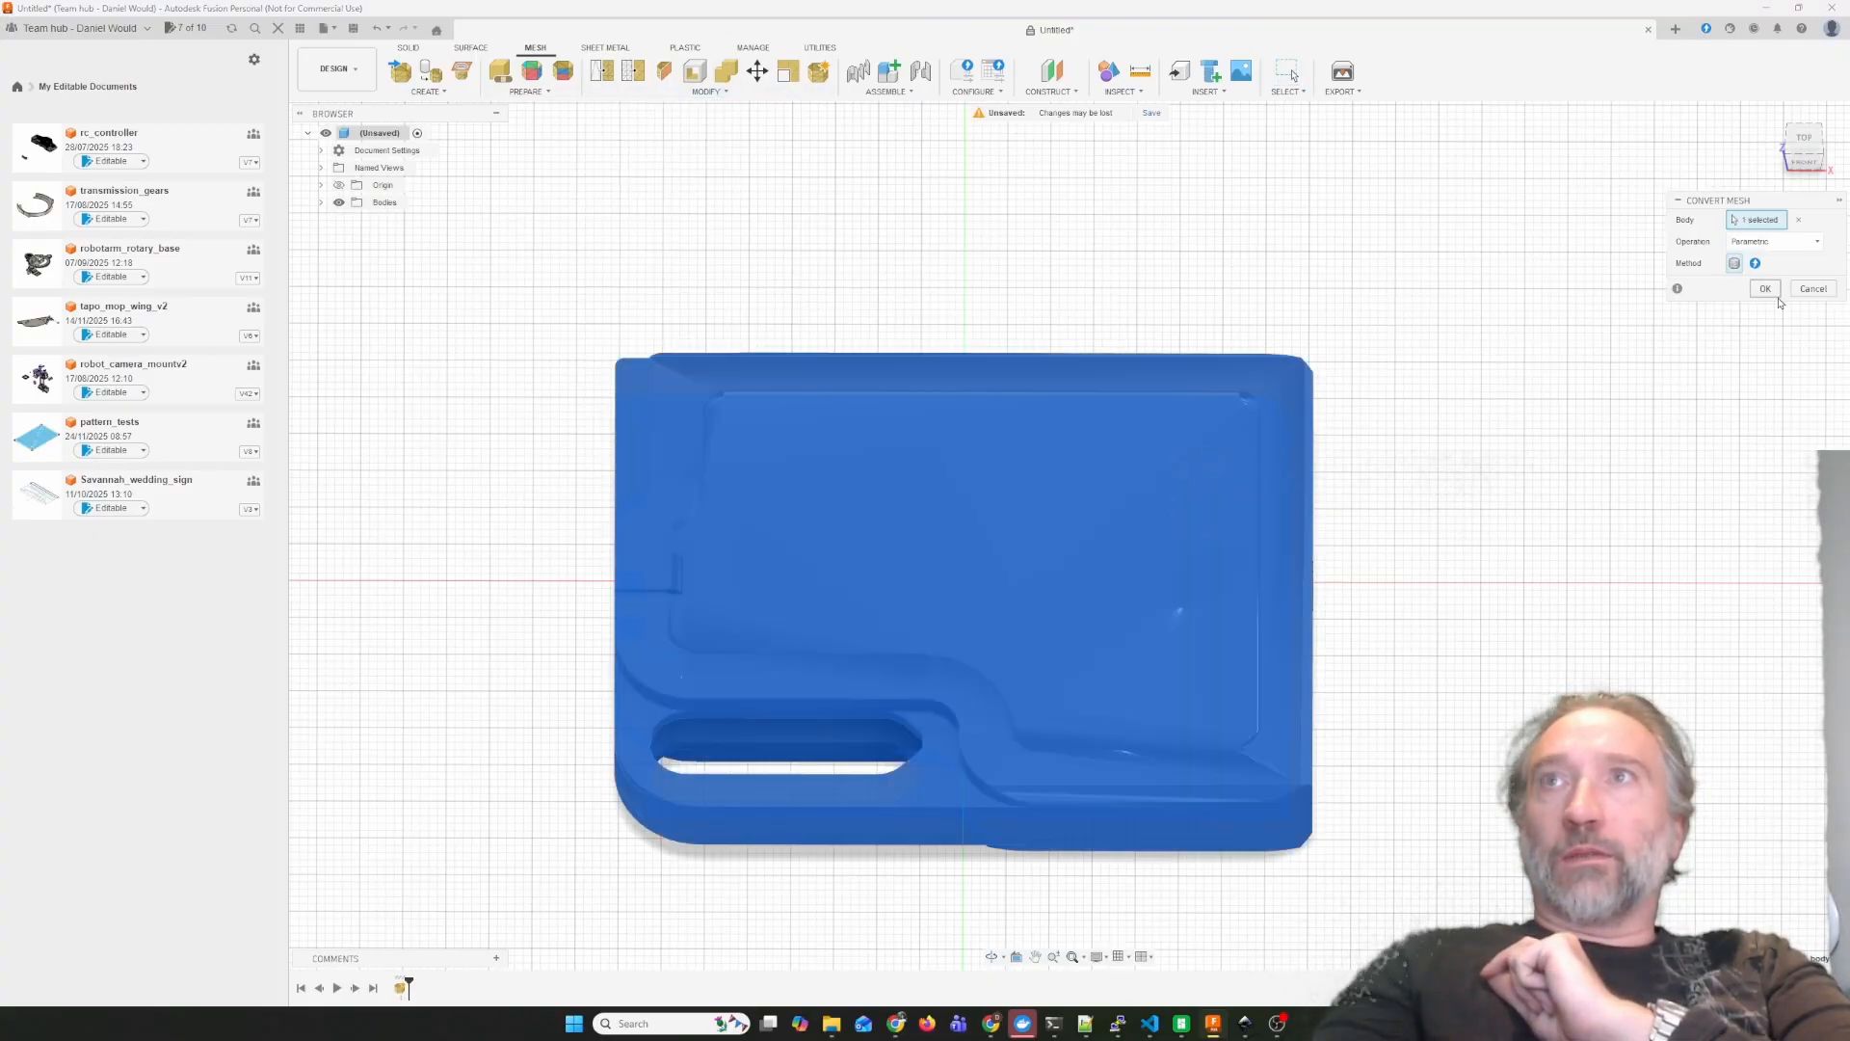
key("Return")
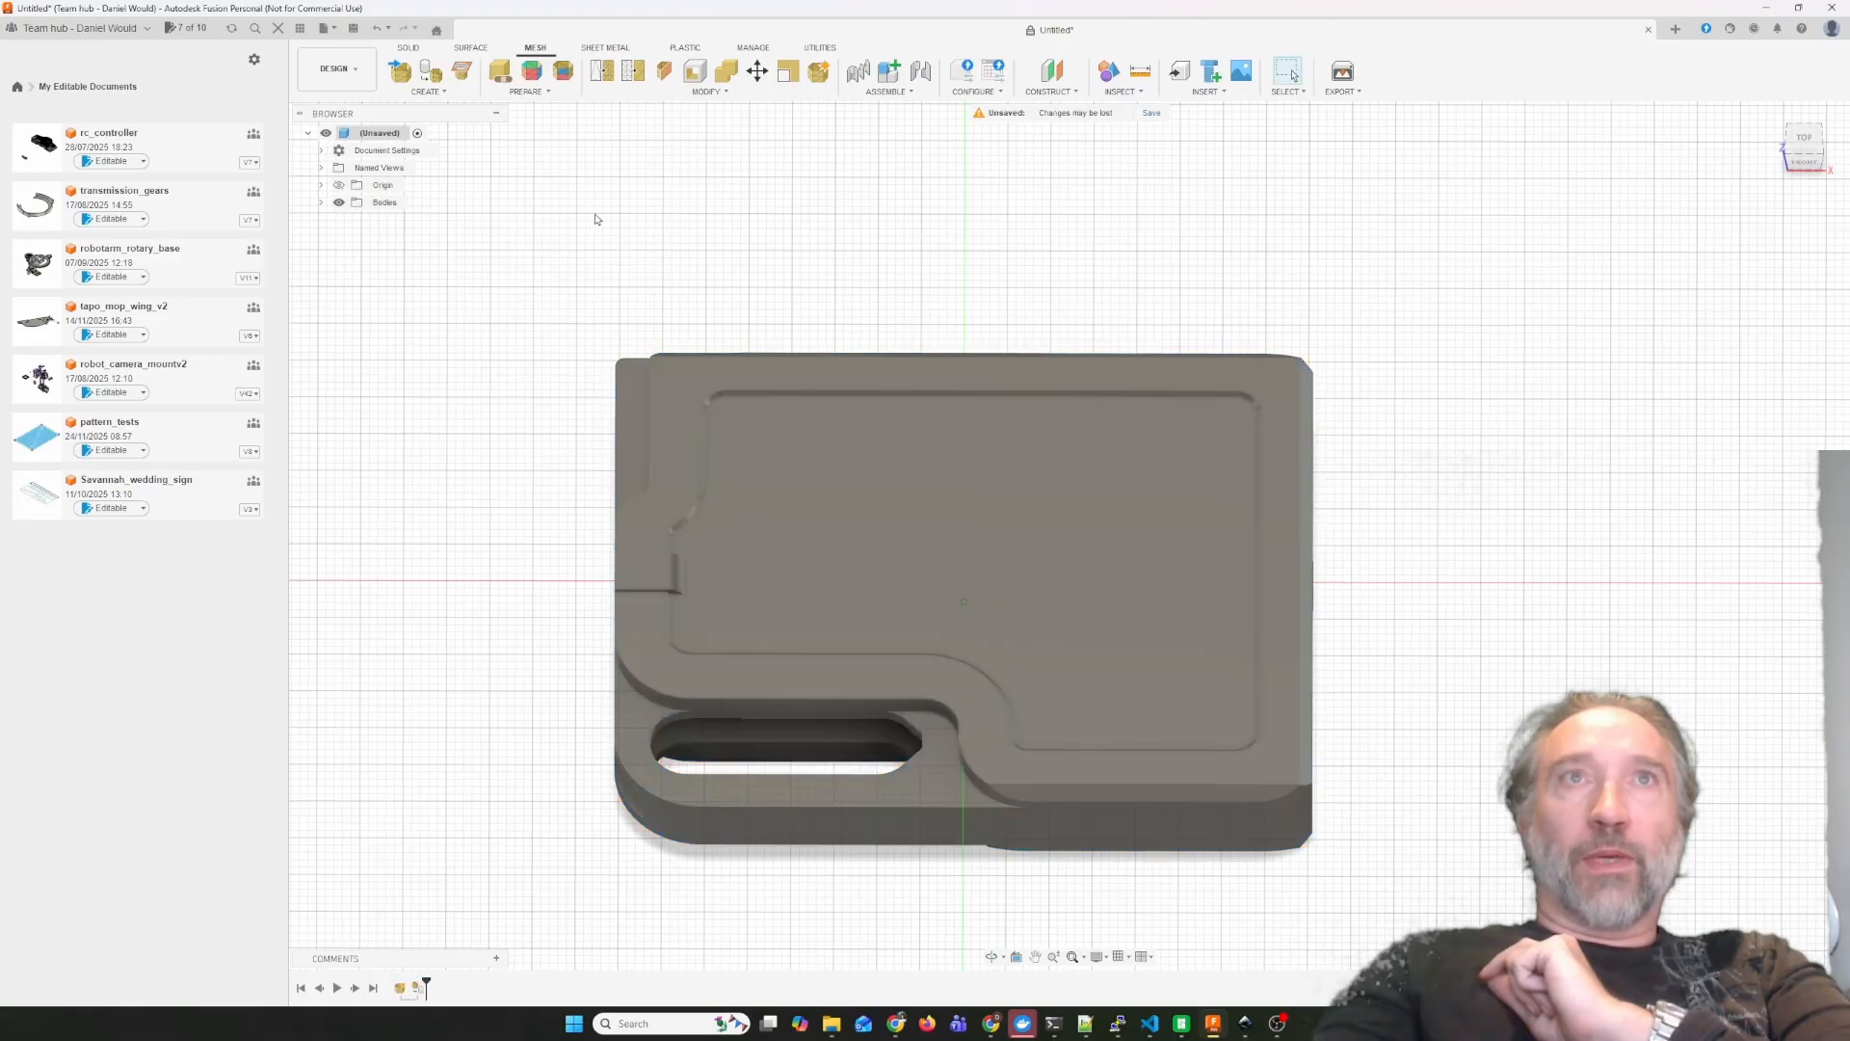
Split the wallet body using its recessed panel face as the splitting tool, with the tool extended.
left_click(410, 47)
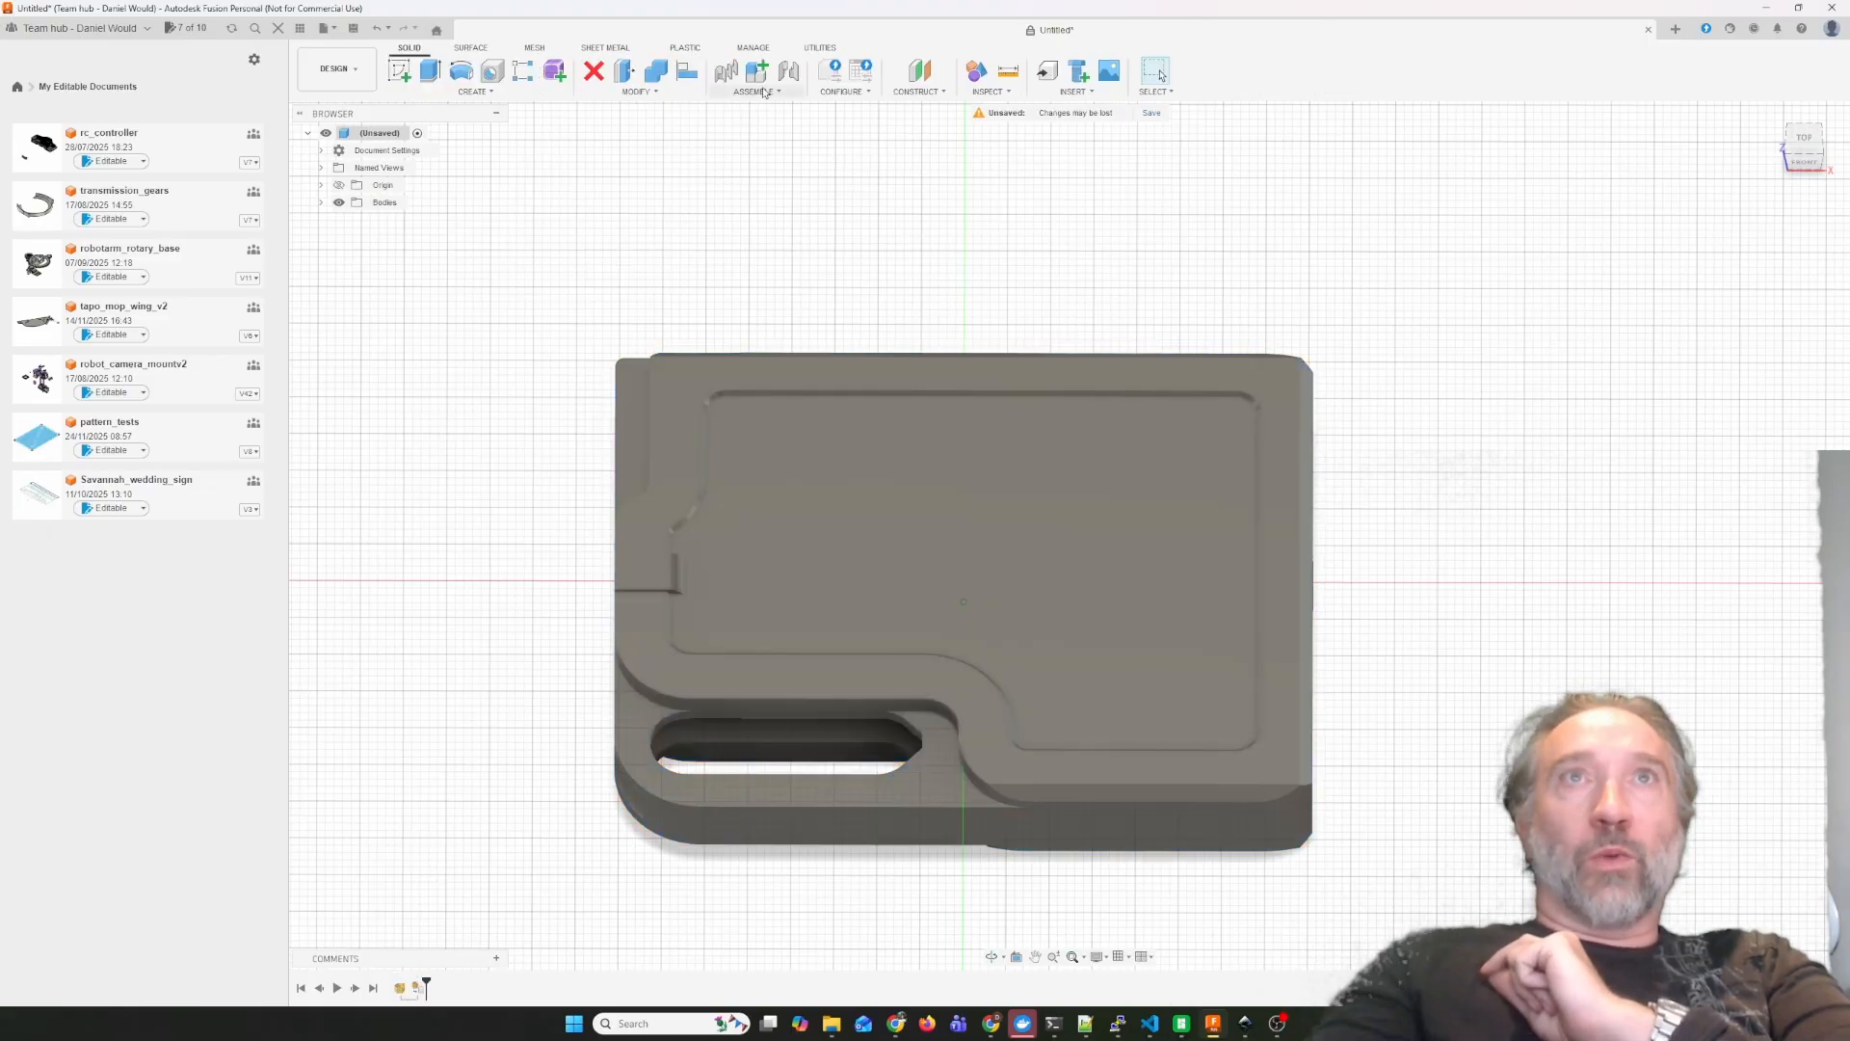
left_click(638, 91)
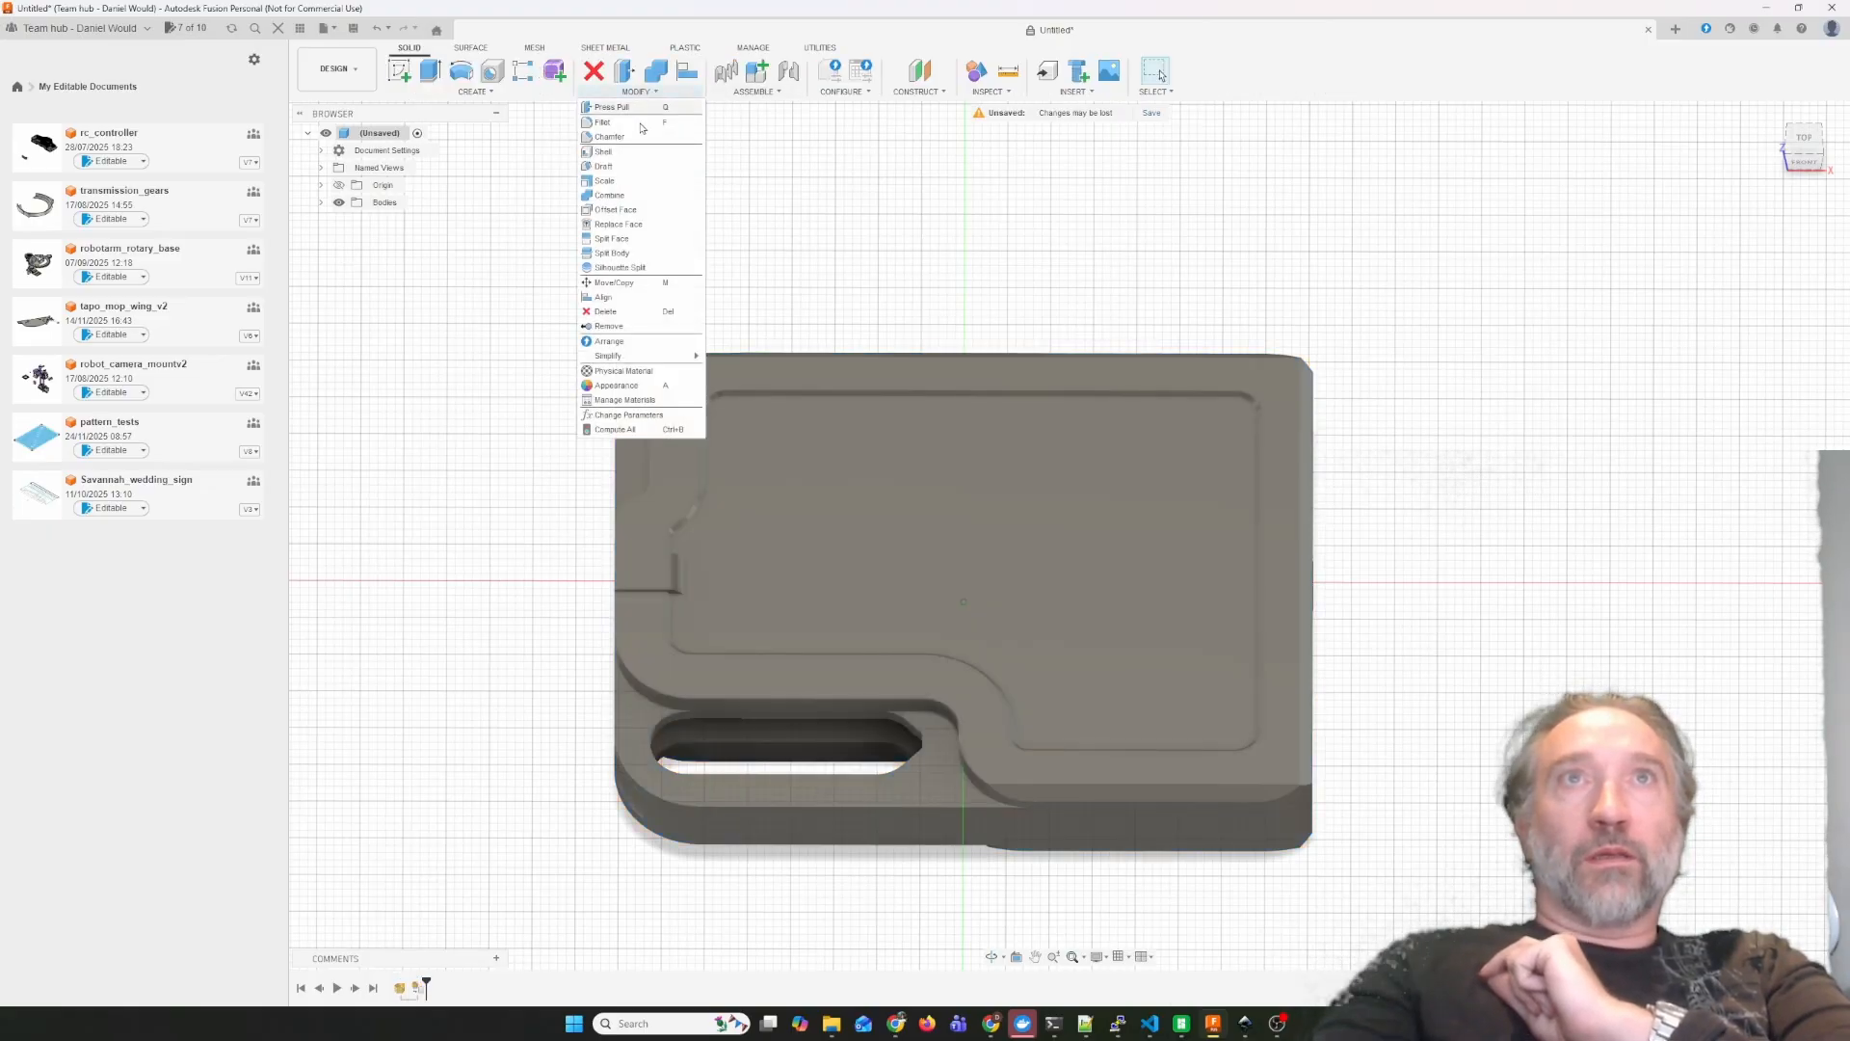
left_click(613, 252)
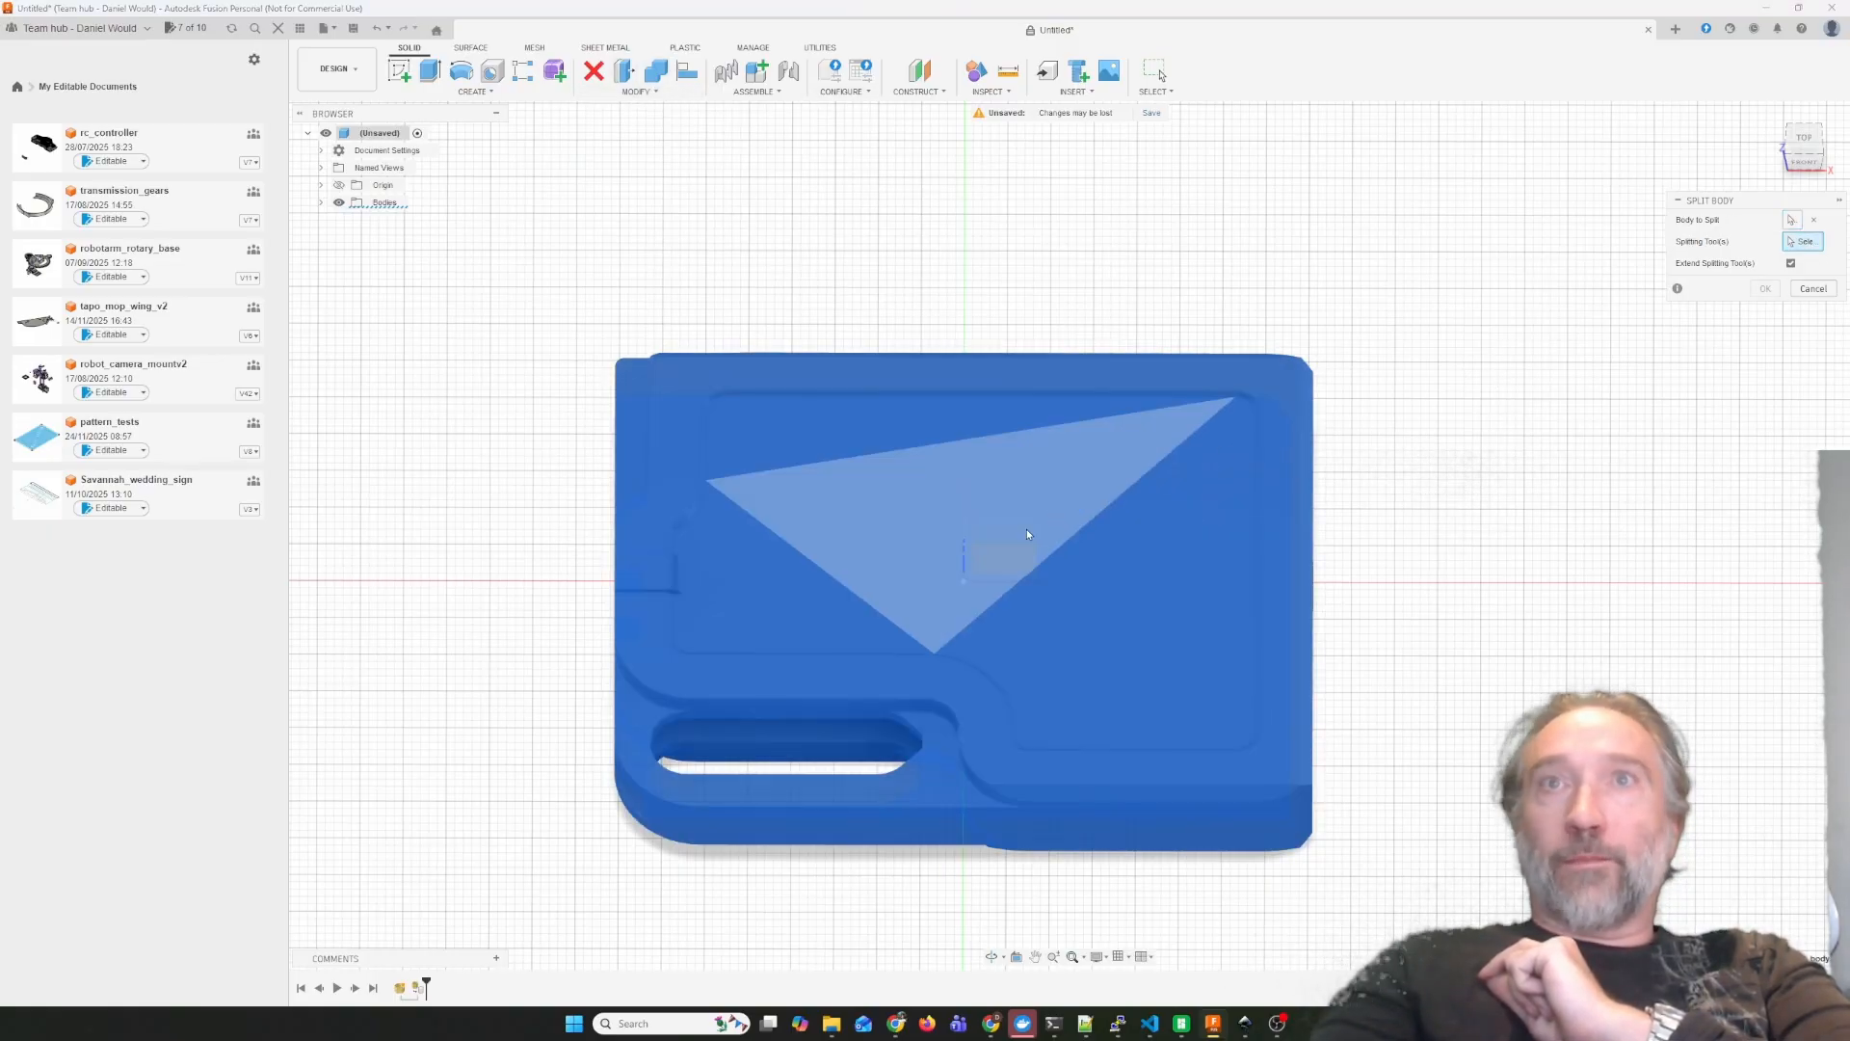
left_click(1027, 529)
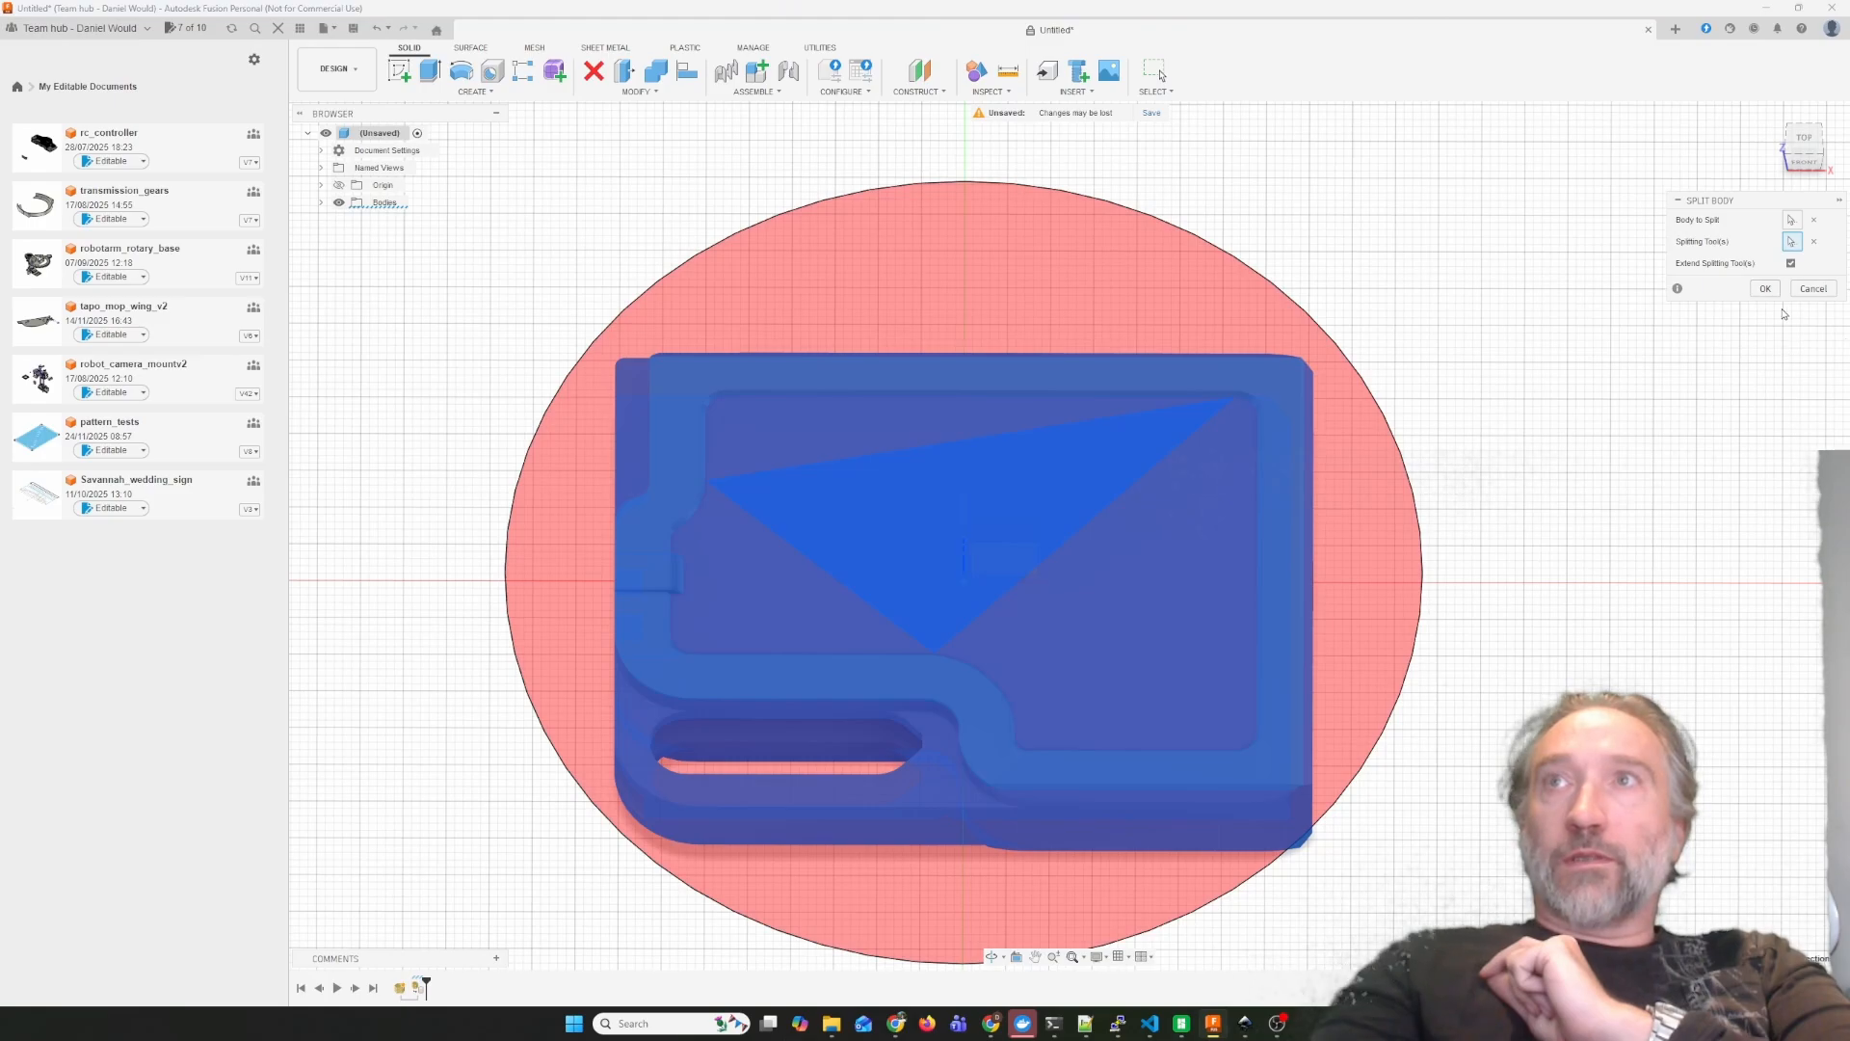
key("Return")
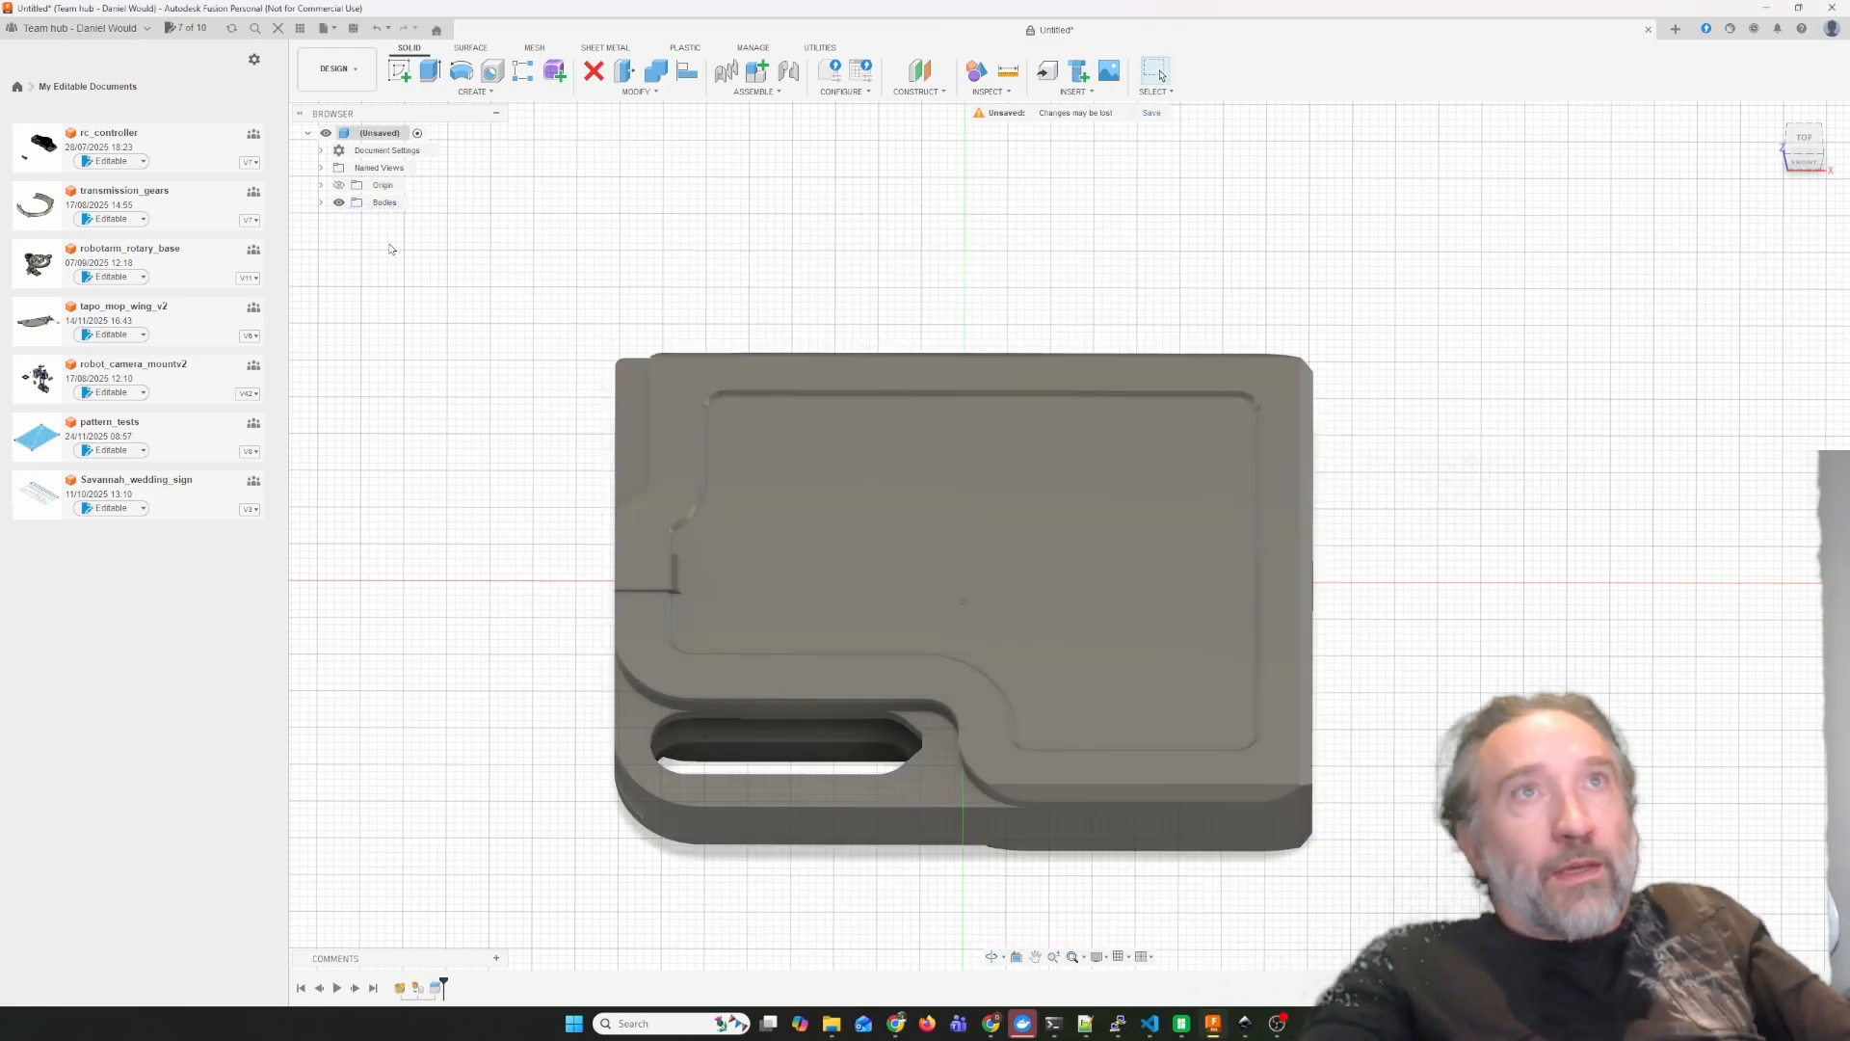
Toggle the visibility of slim_jetwallet_body (1) to examine which part of the wallet was split off.
left_click(321, 202)
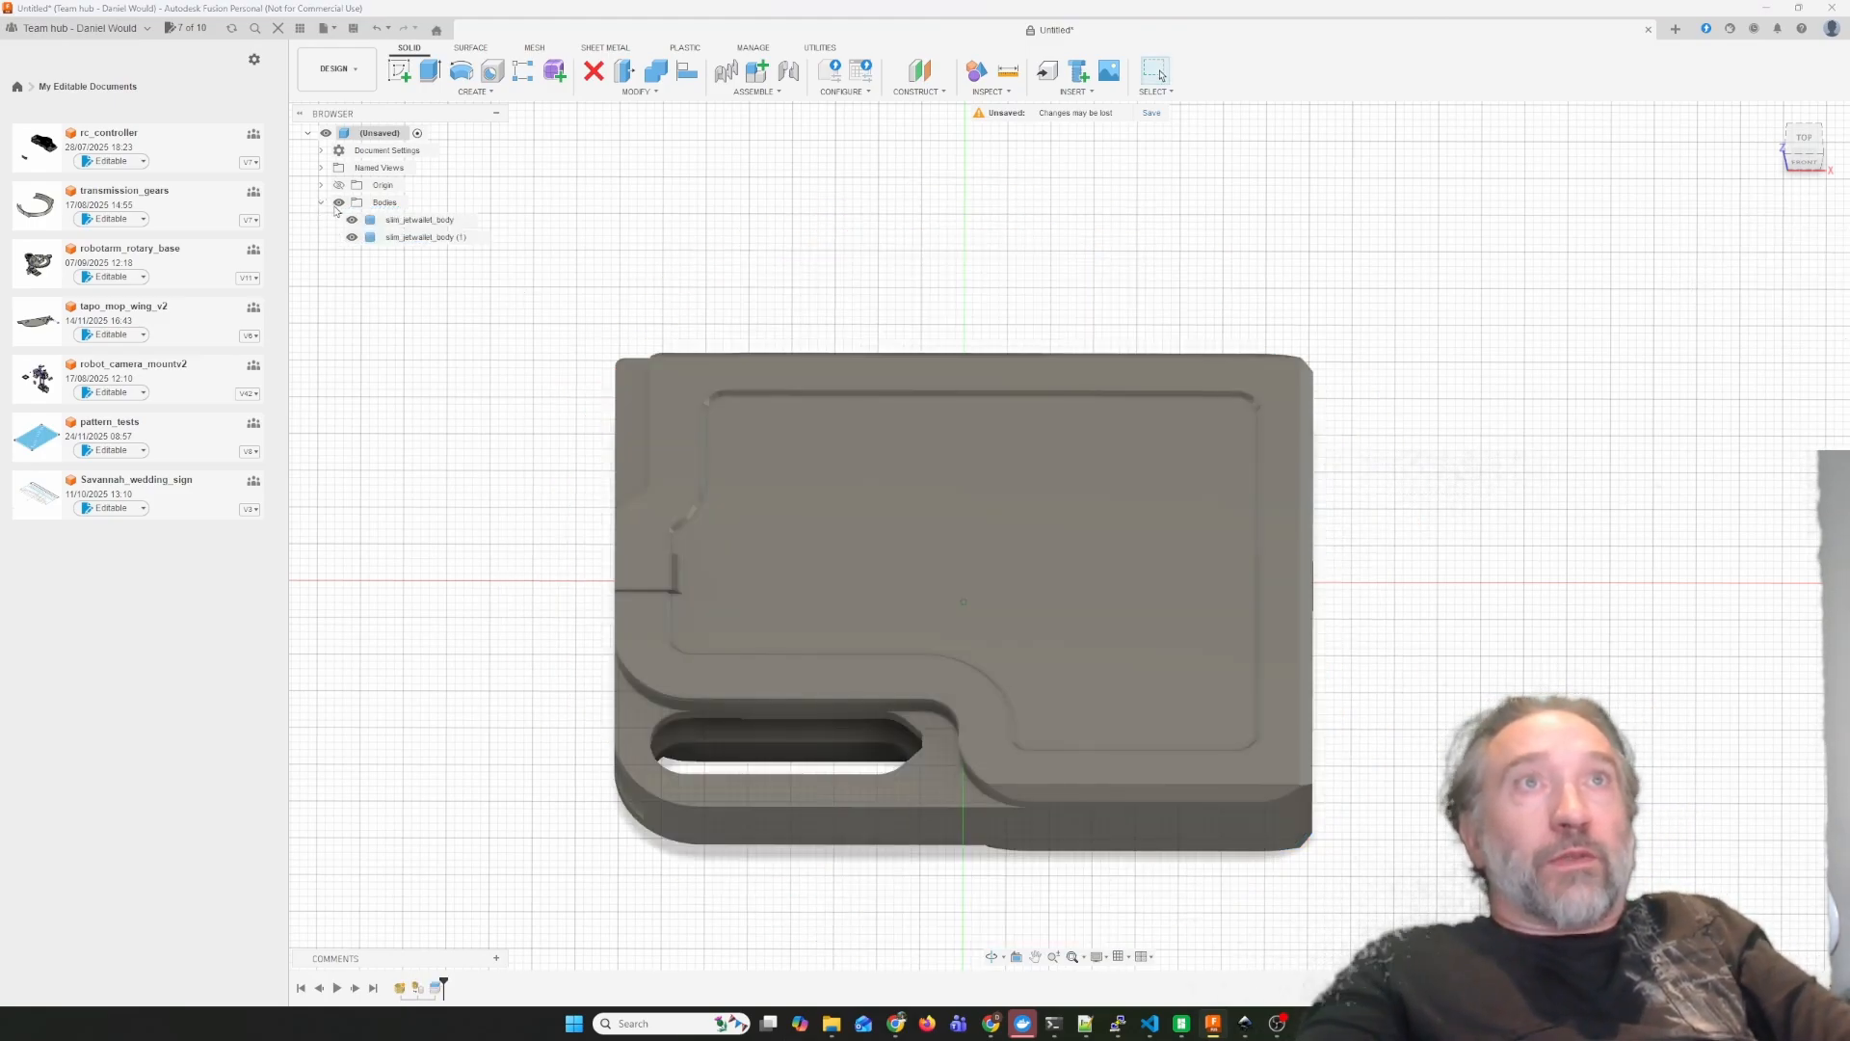
left_click(352, 237)
left_click(352, 238)
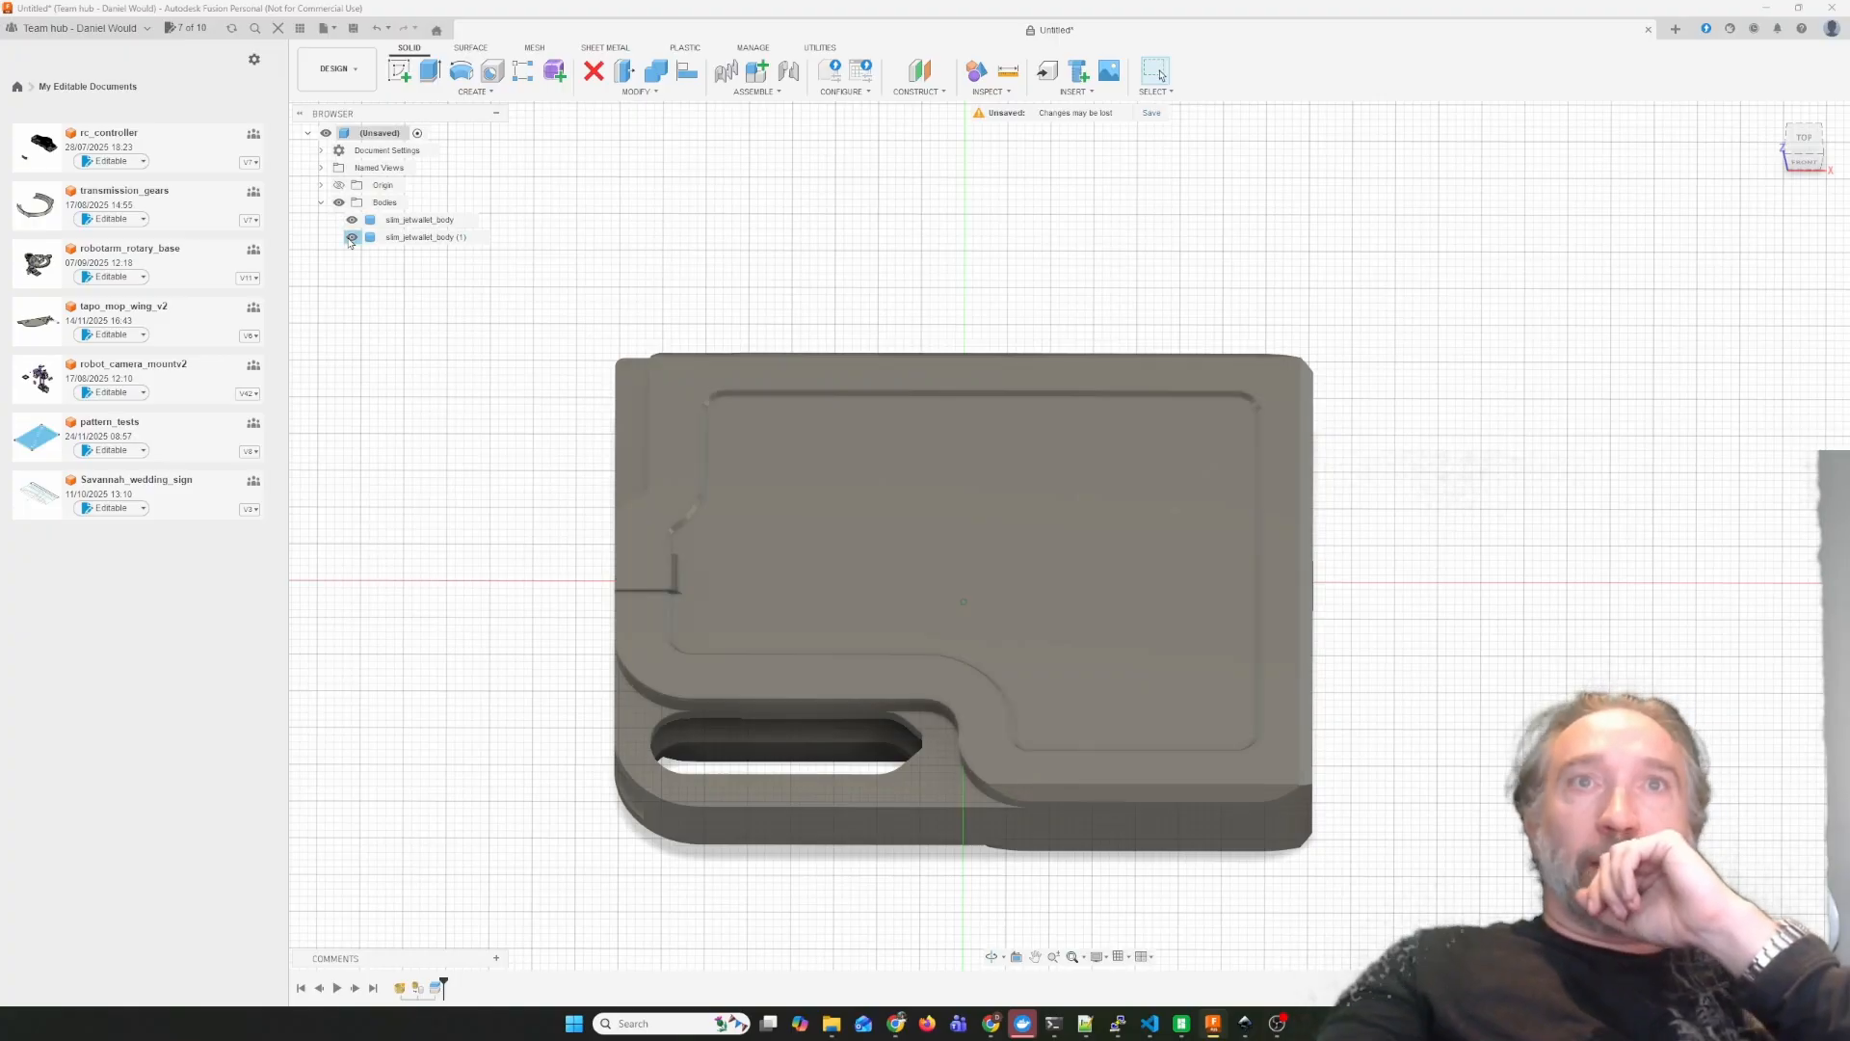
left_click(351, 238)
left_click(352, 238)
left_click(352, 238)
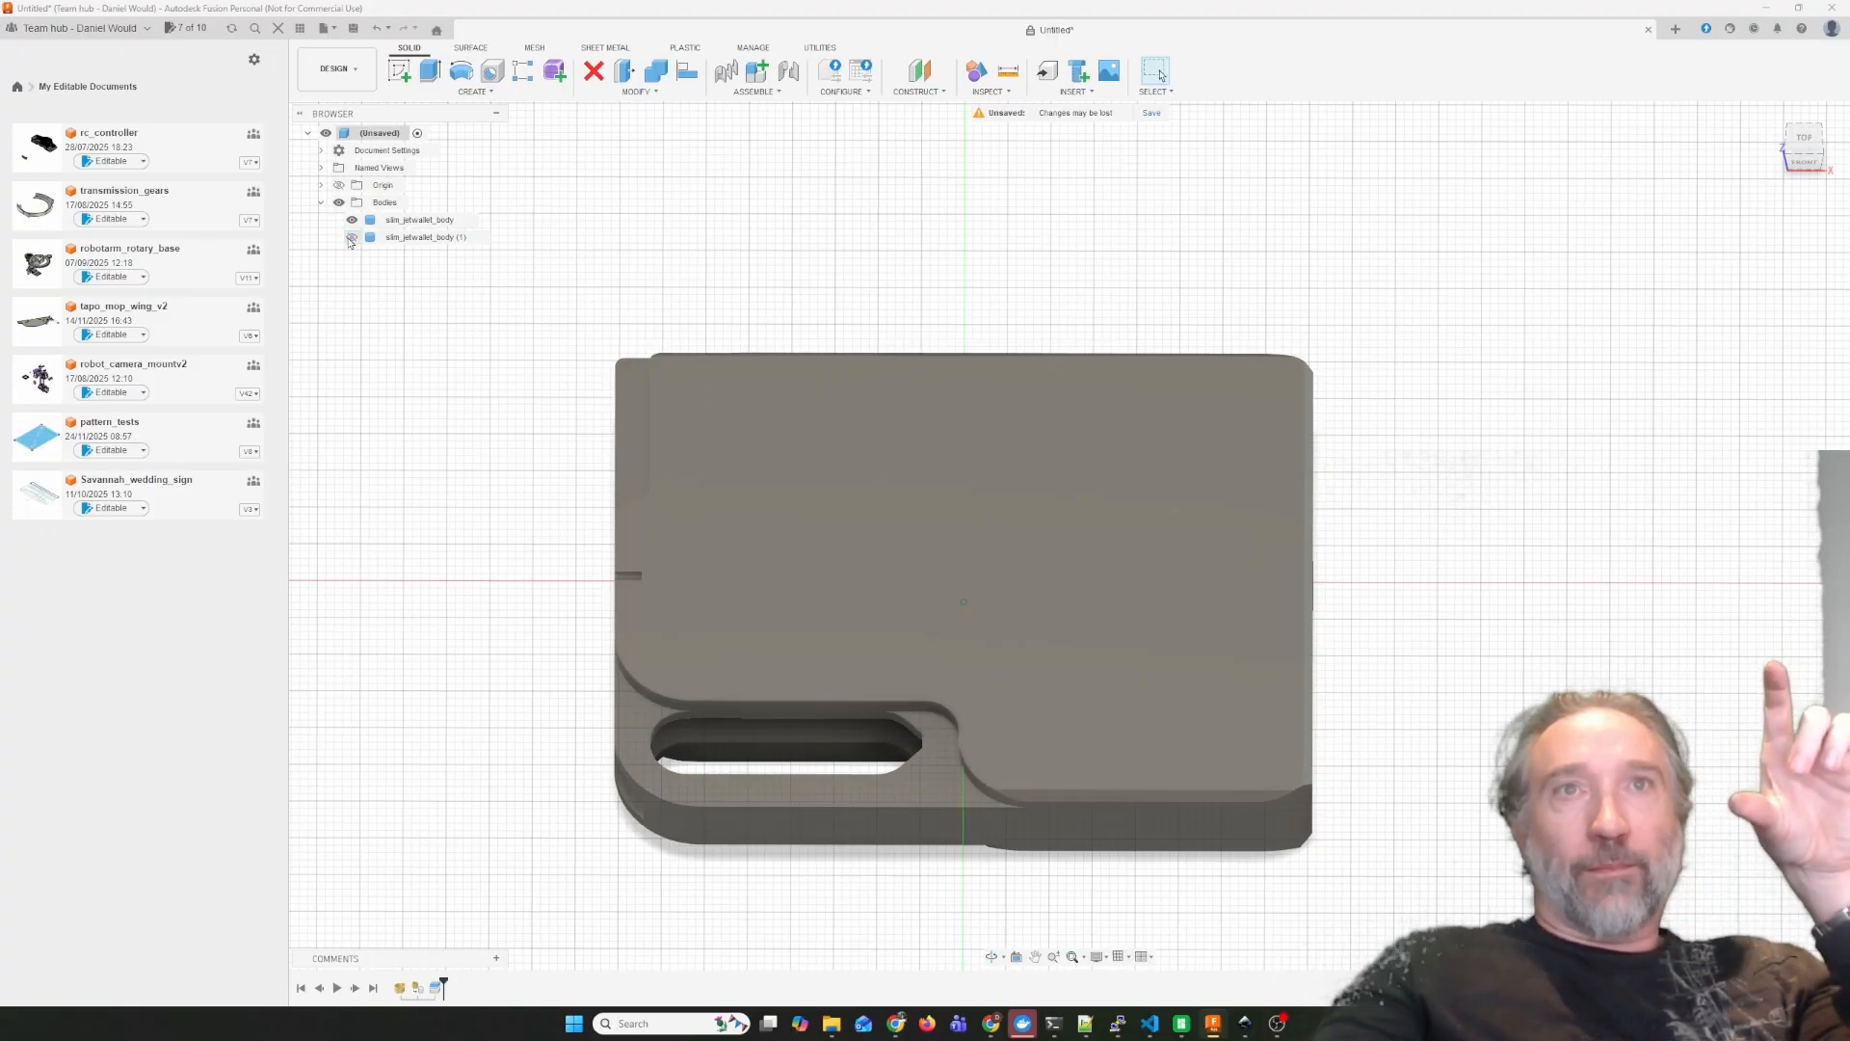
left_click(352, 238)
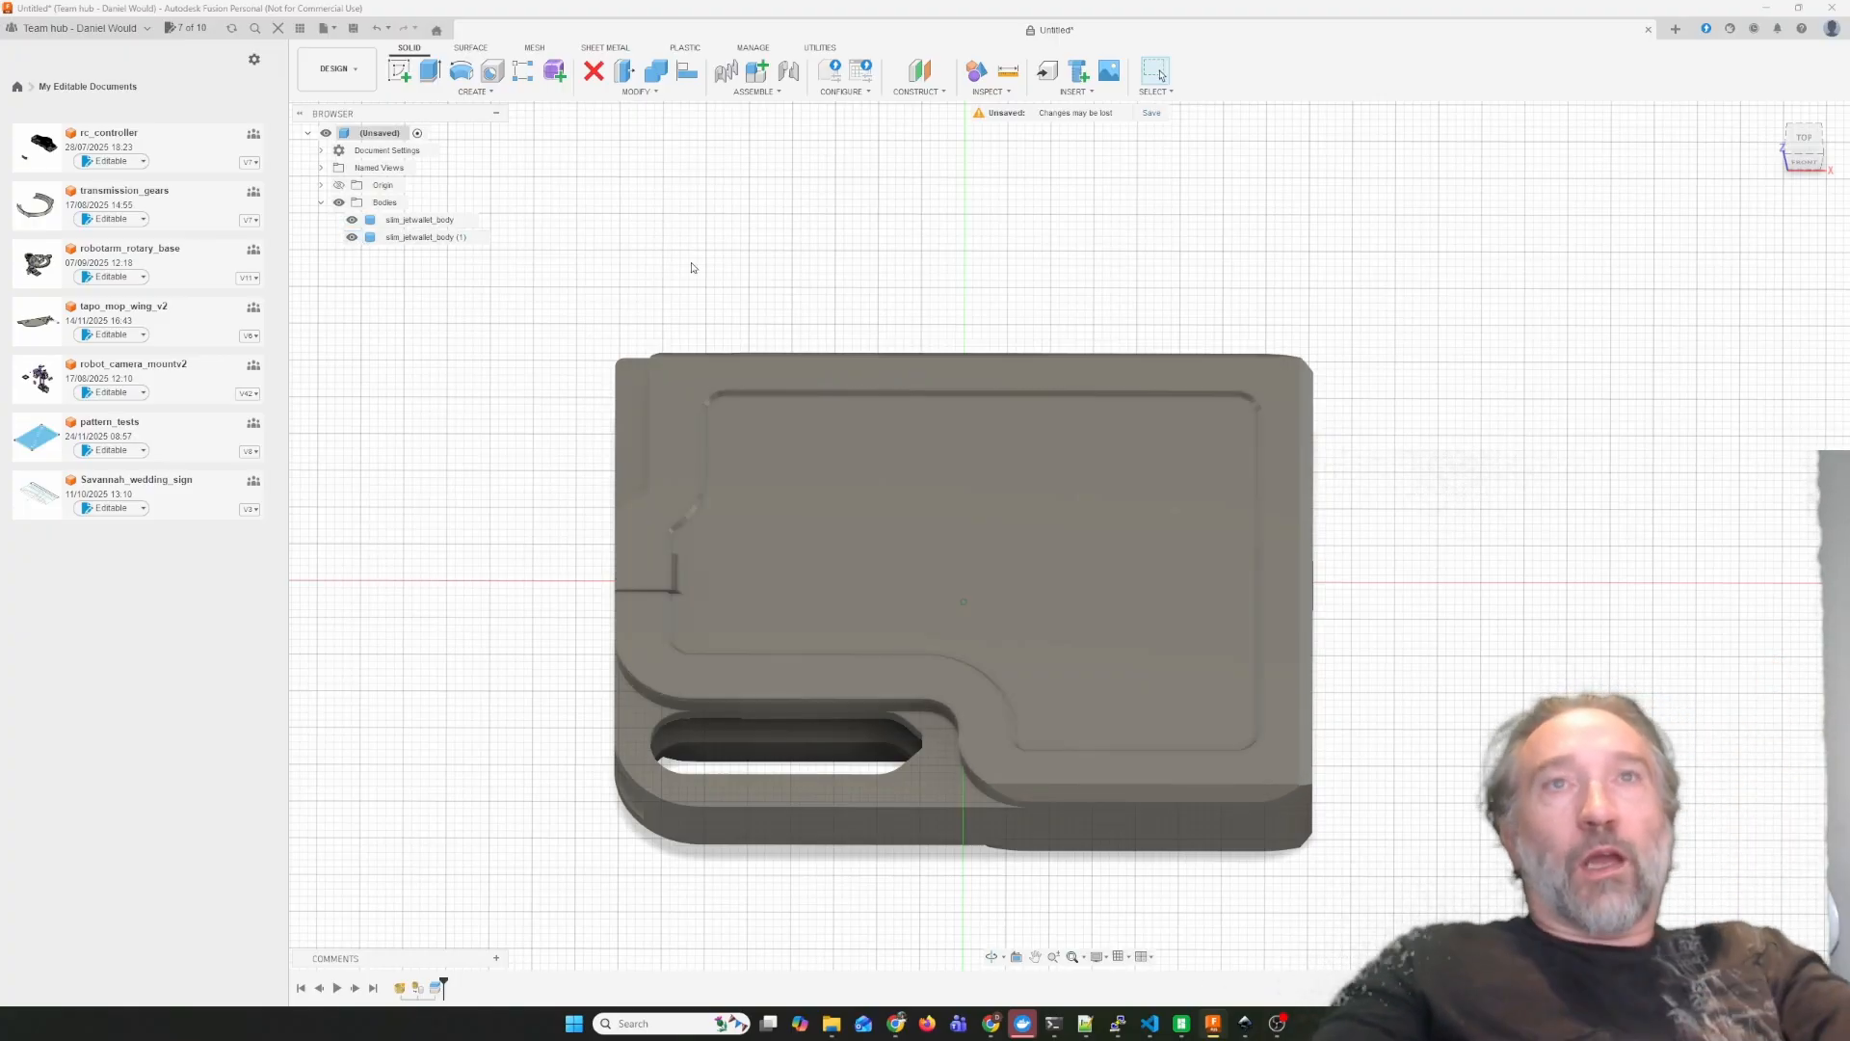
Create a sketch on the flat recessed panel face of the wallet.
left_click(473, 92)
left_click(424, 121)
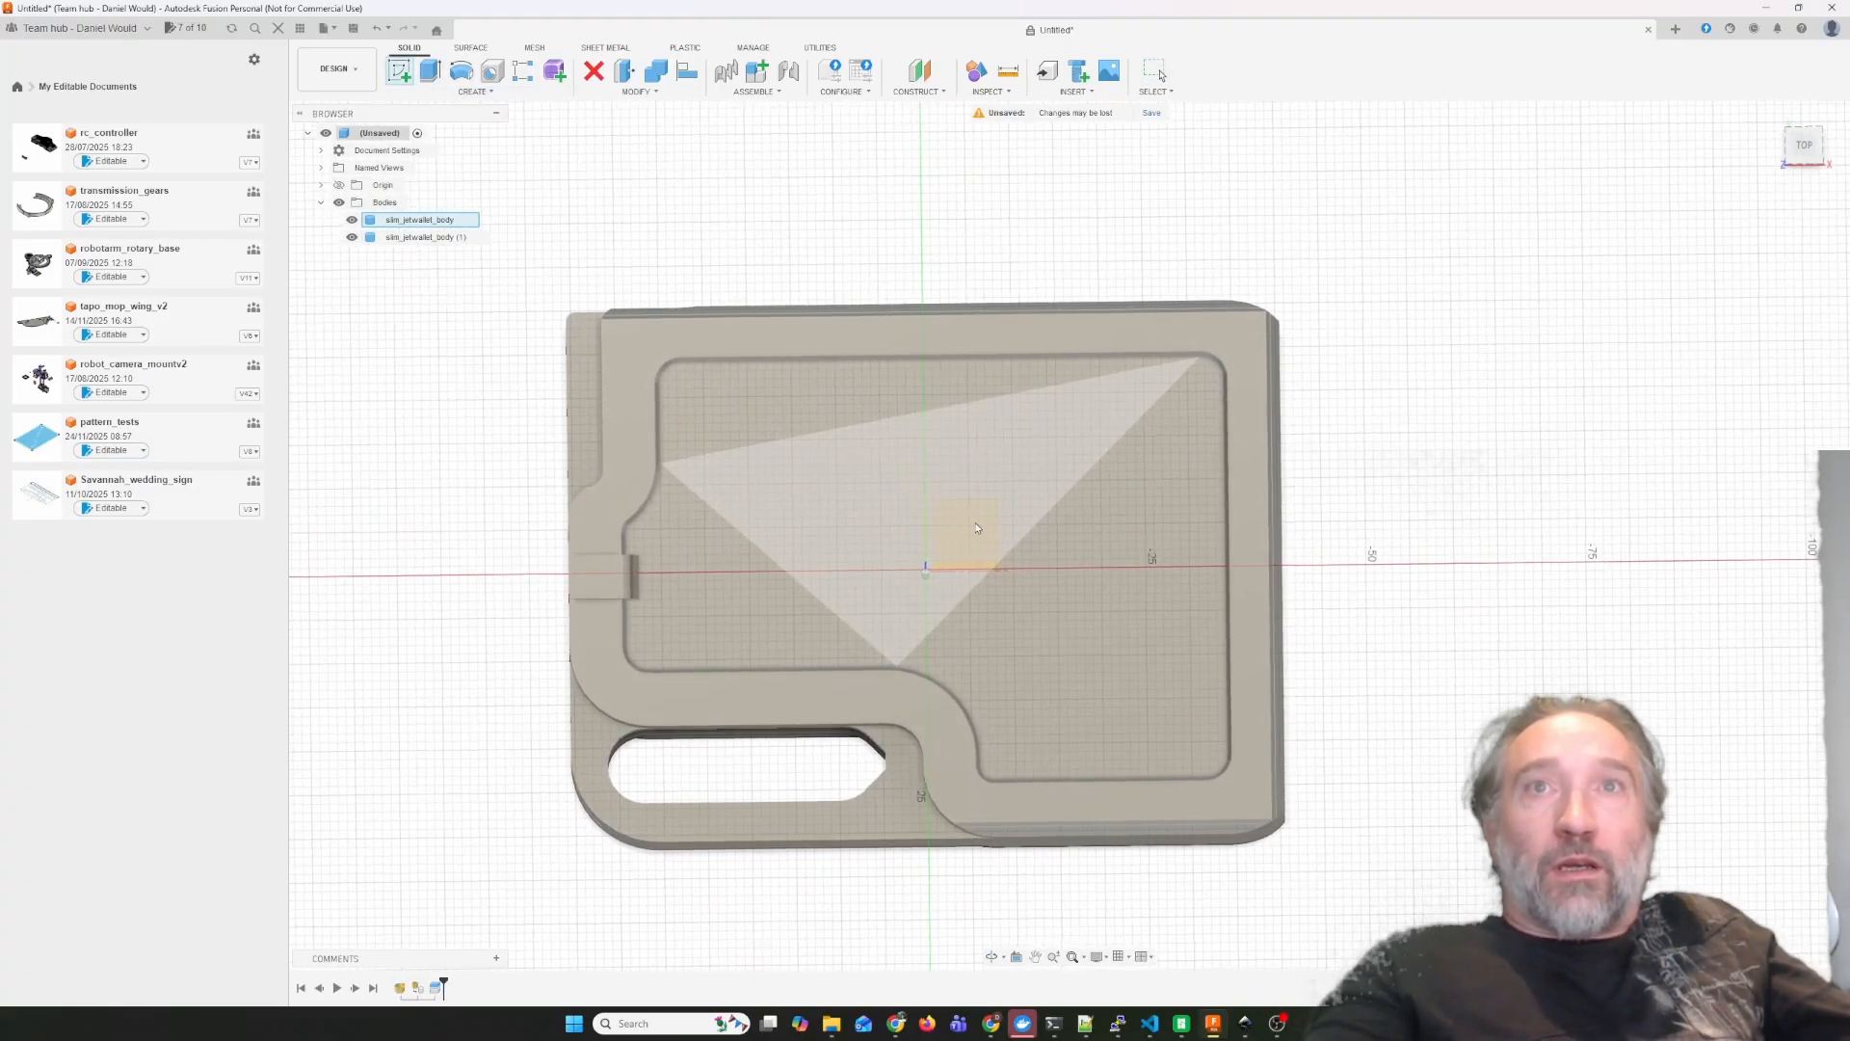
left_click(978, 539)
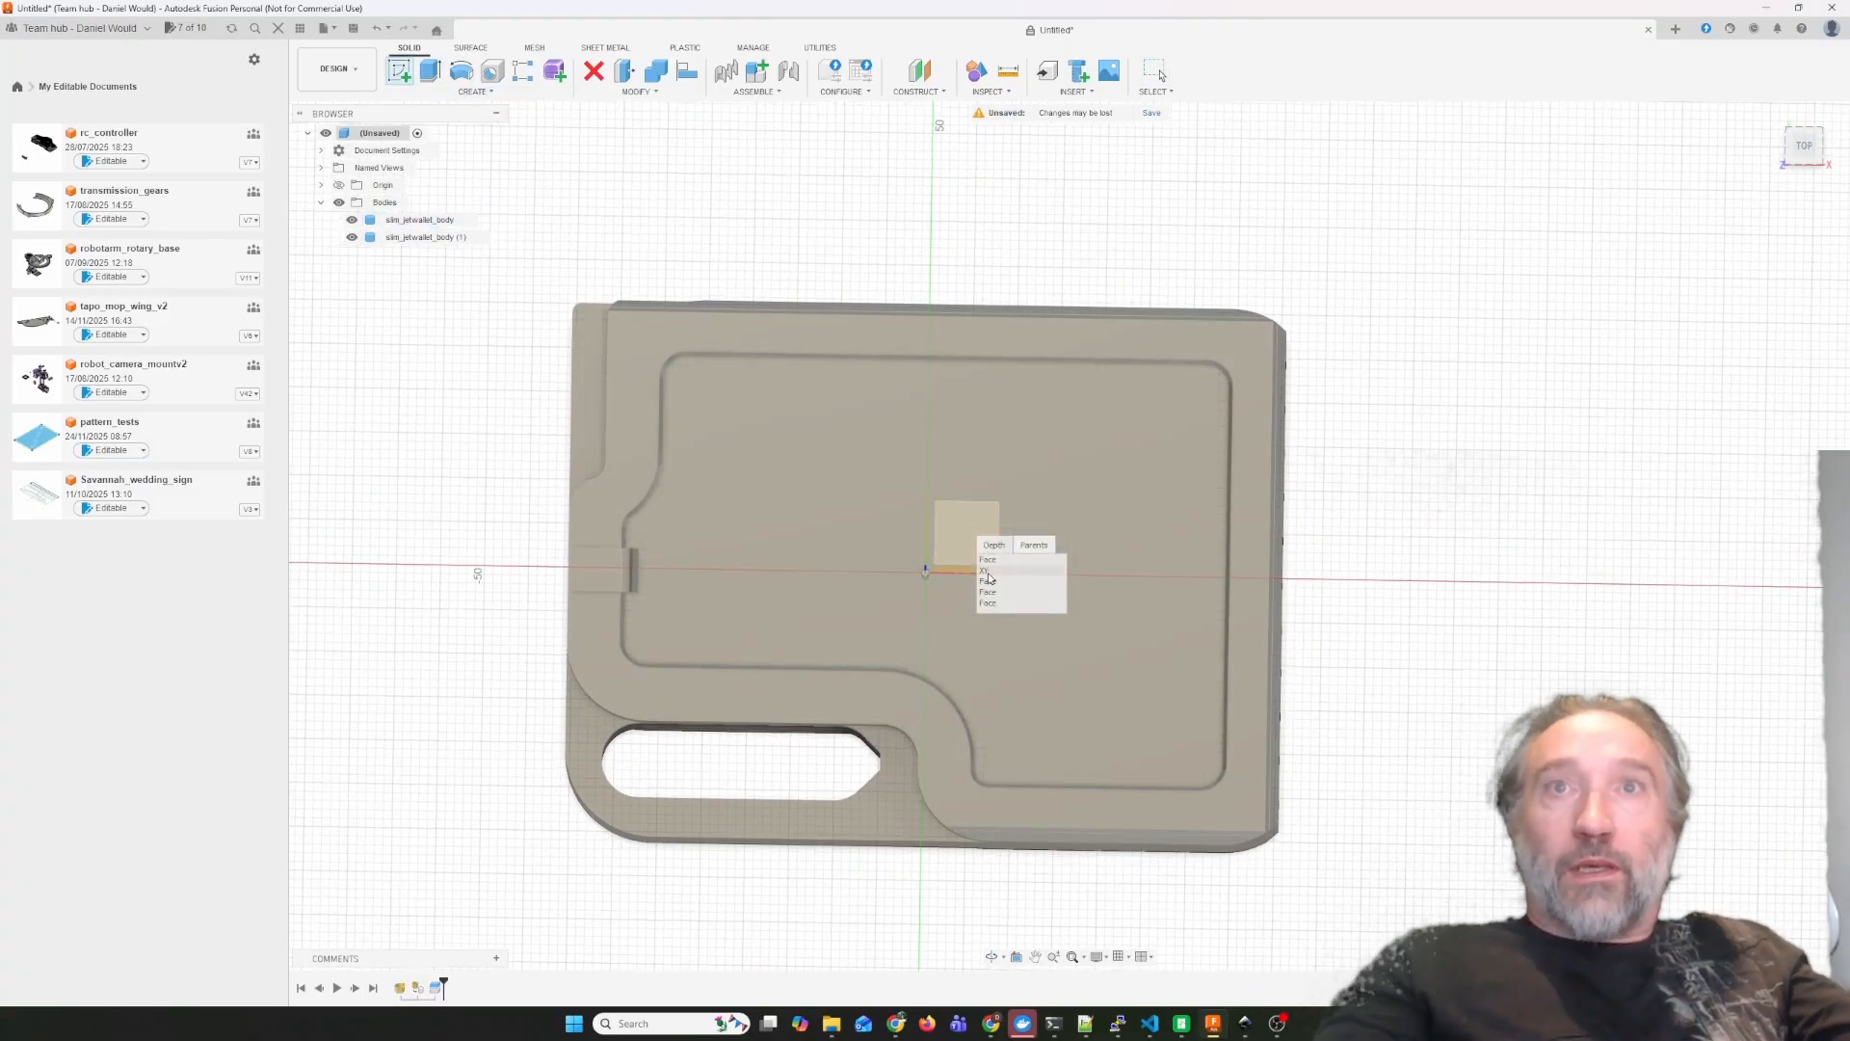
left_click(988, 560)
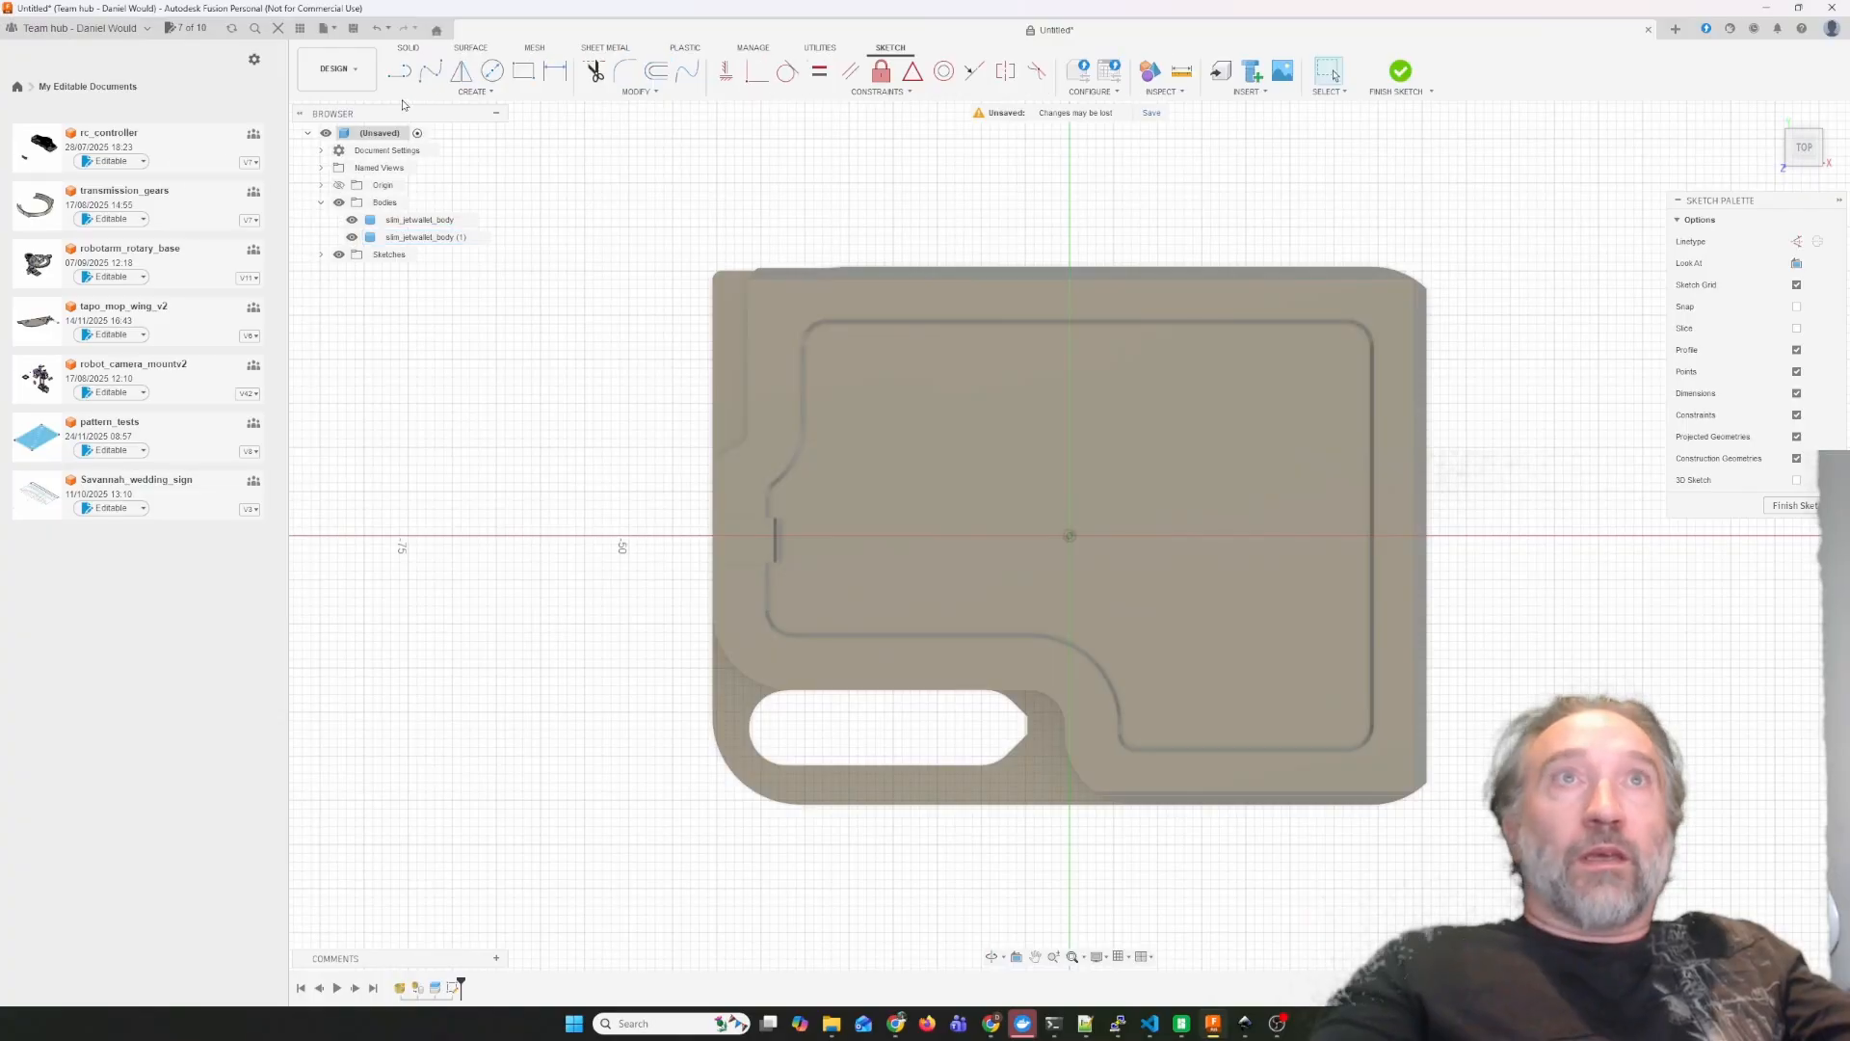
Hide slim_jetwallet_body (1) and project the rim-shaped face of slim_jetwallet_body into the sketch.
left_click(472, 91)
mouse_move(446, 310)
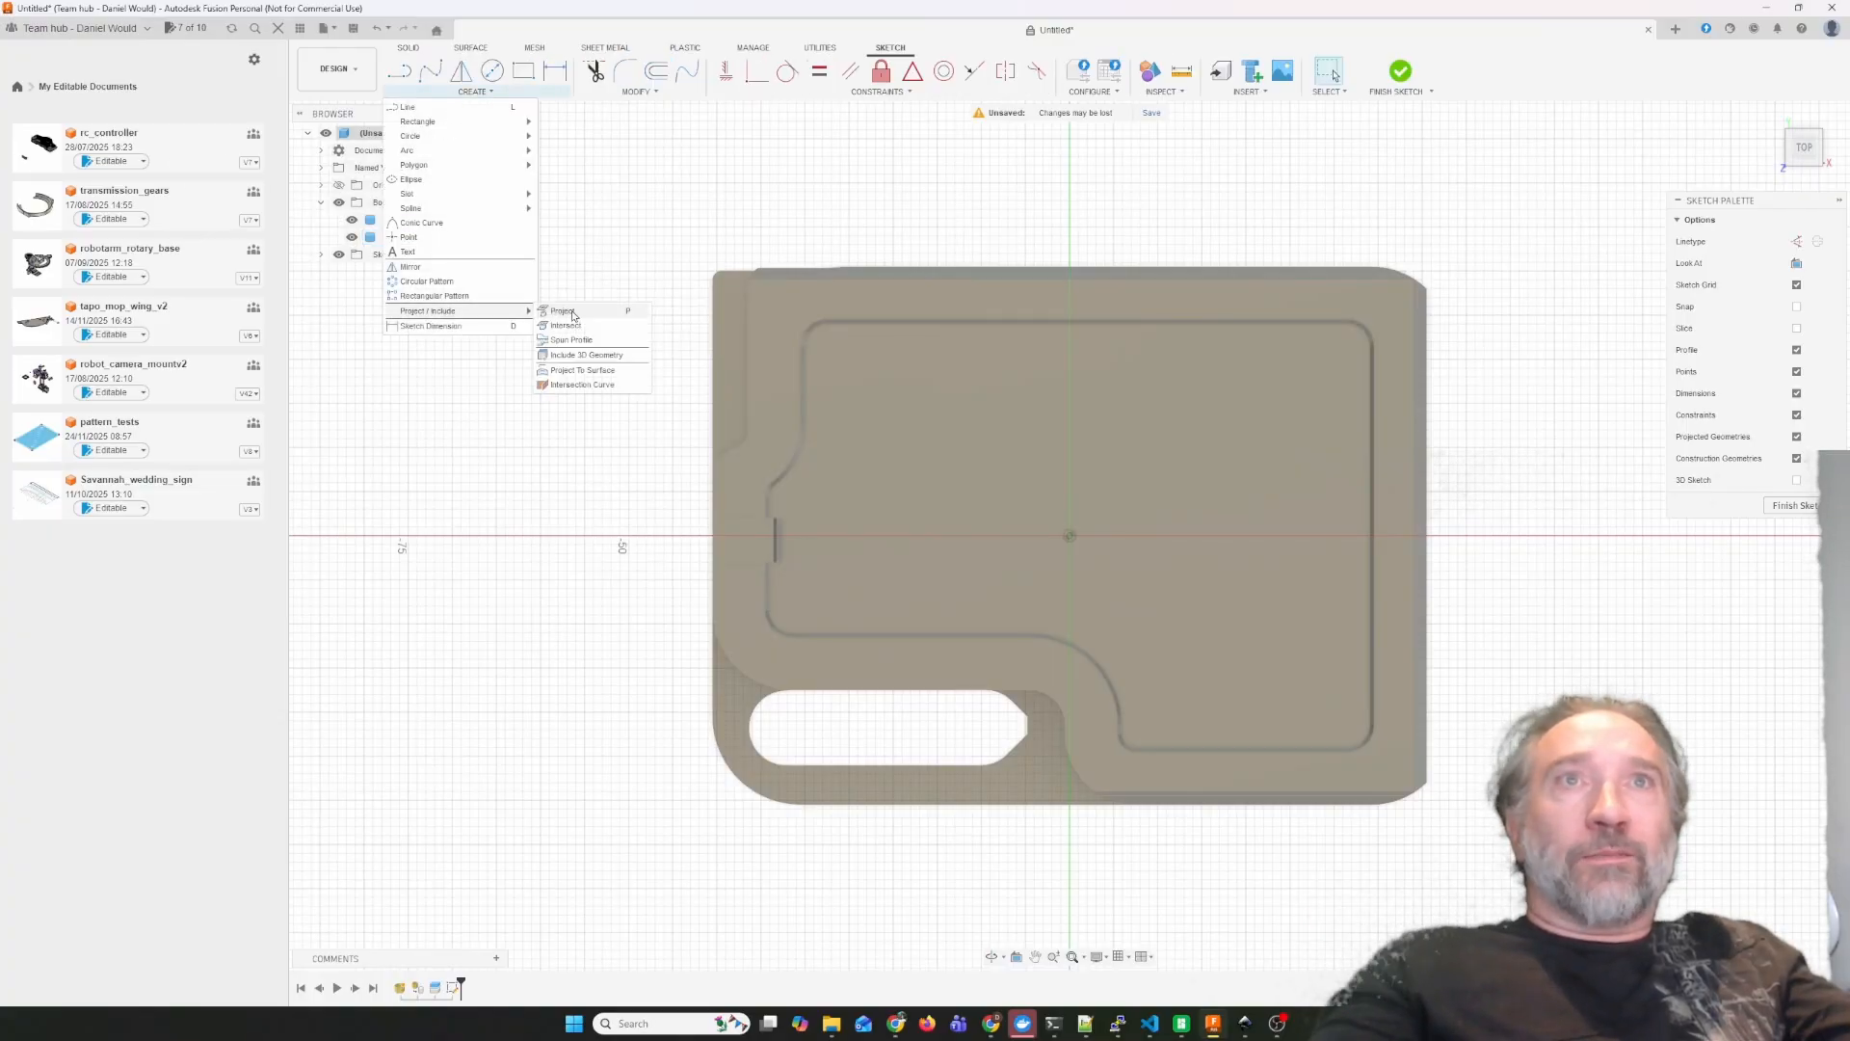
left_click(576, 312)
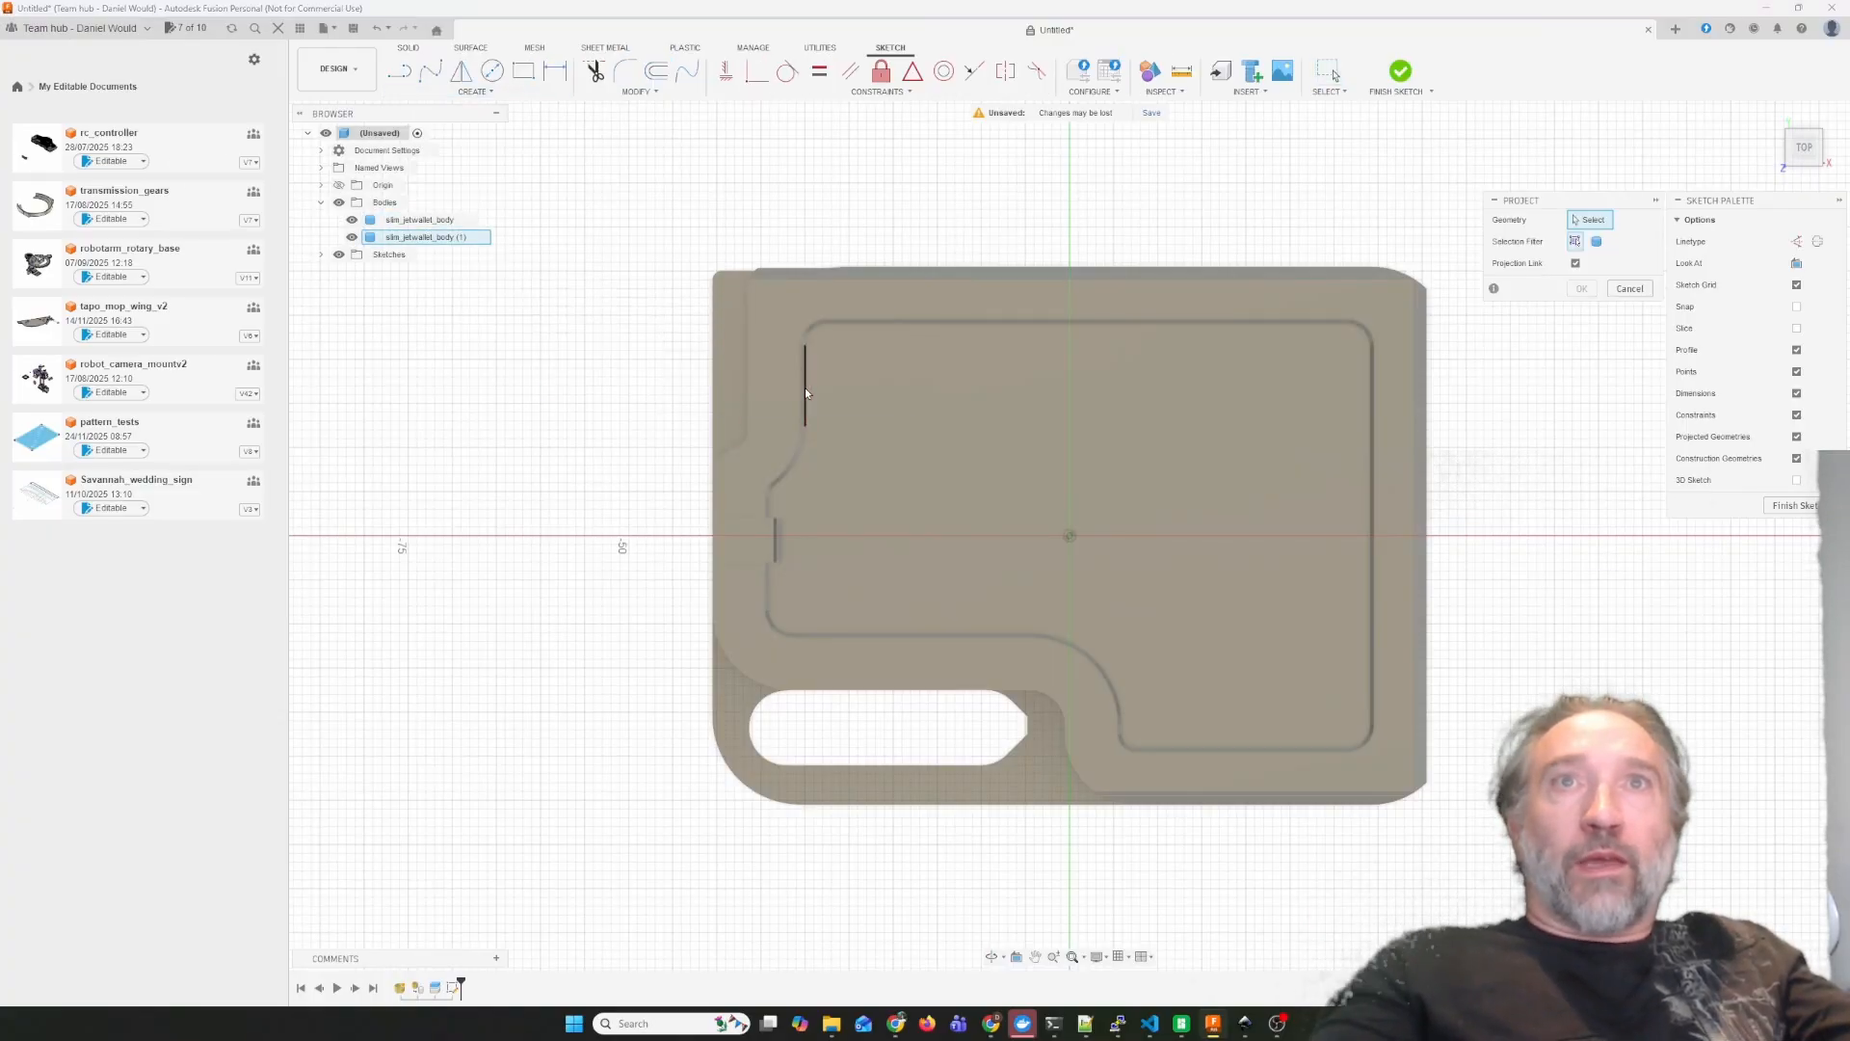
left_click(351, 239)
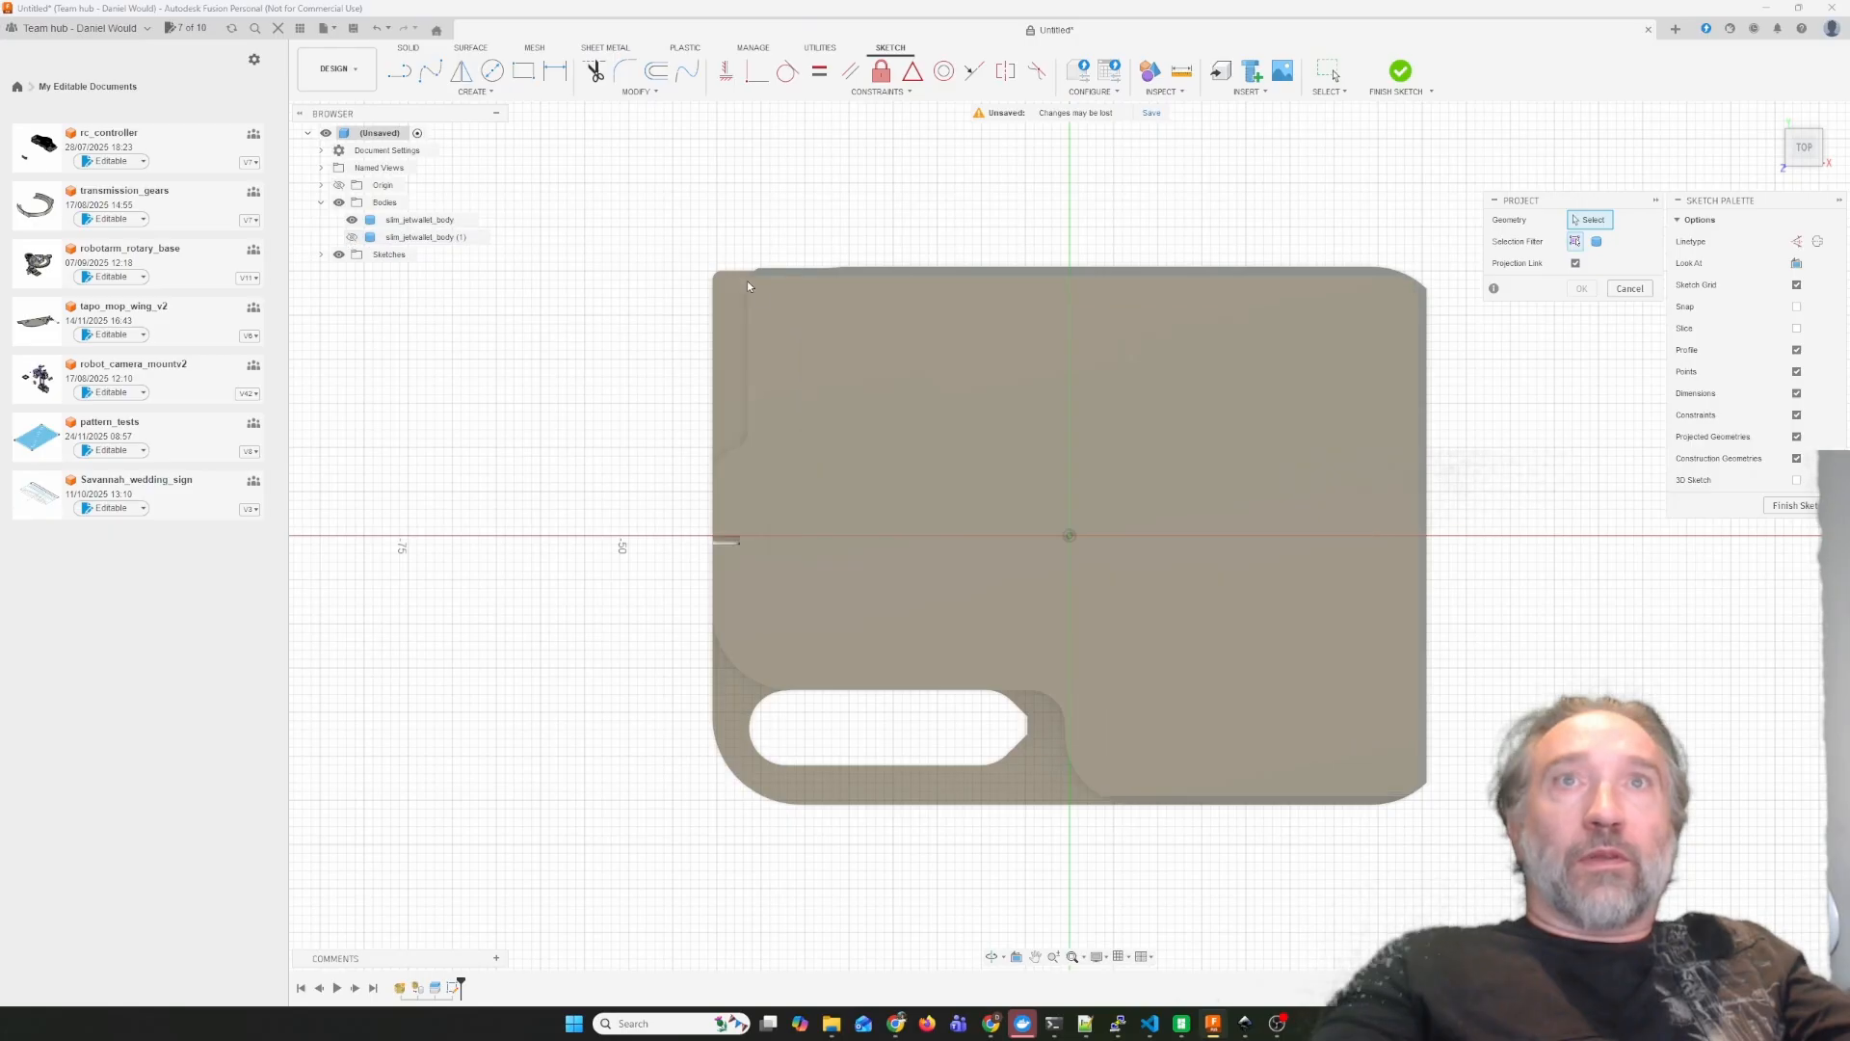
left_click(790, 308)
scroll(1085, 336, "up", 1)
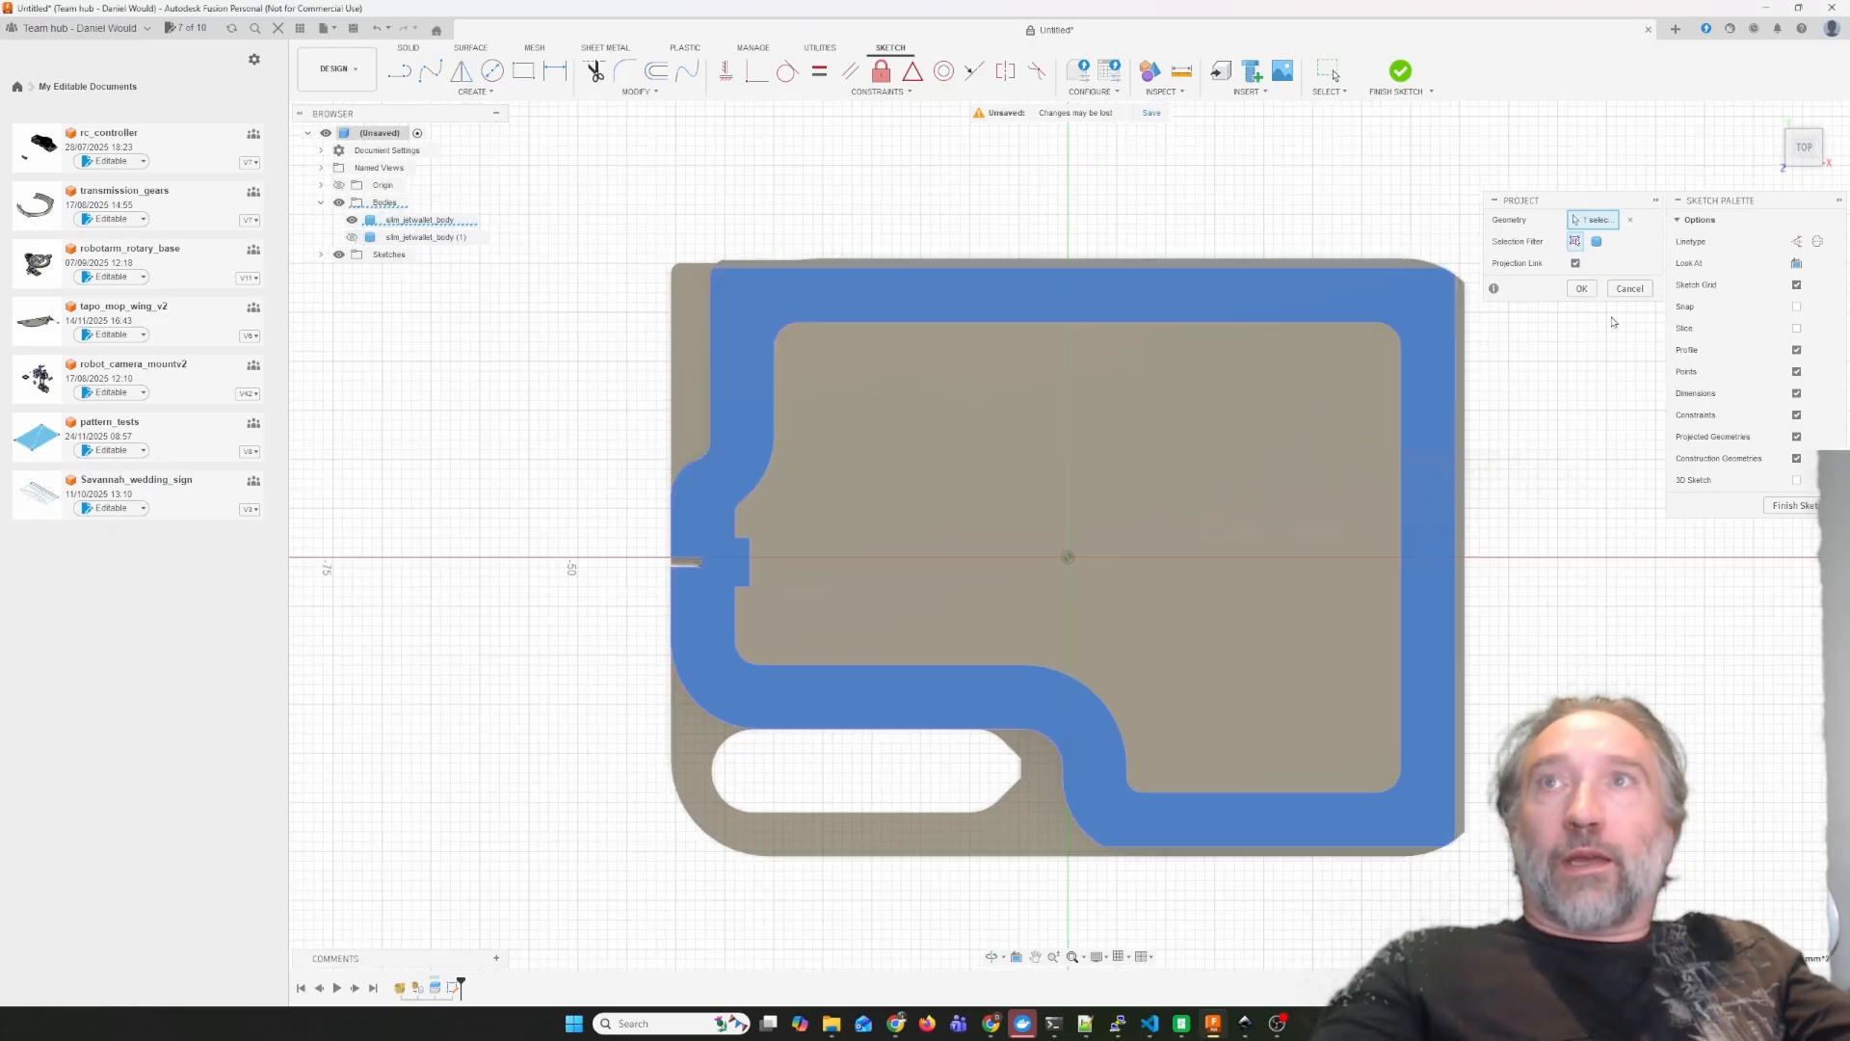
left_click(1581, 289)
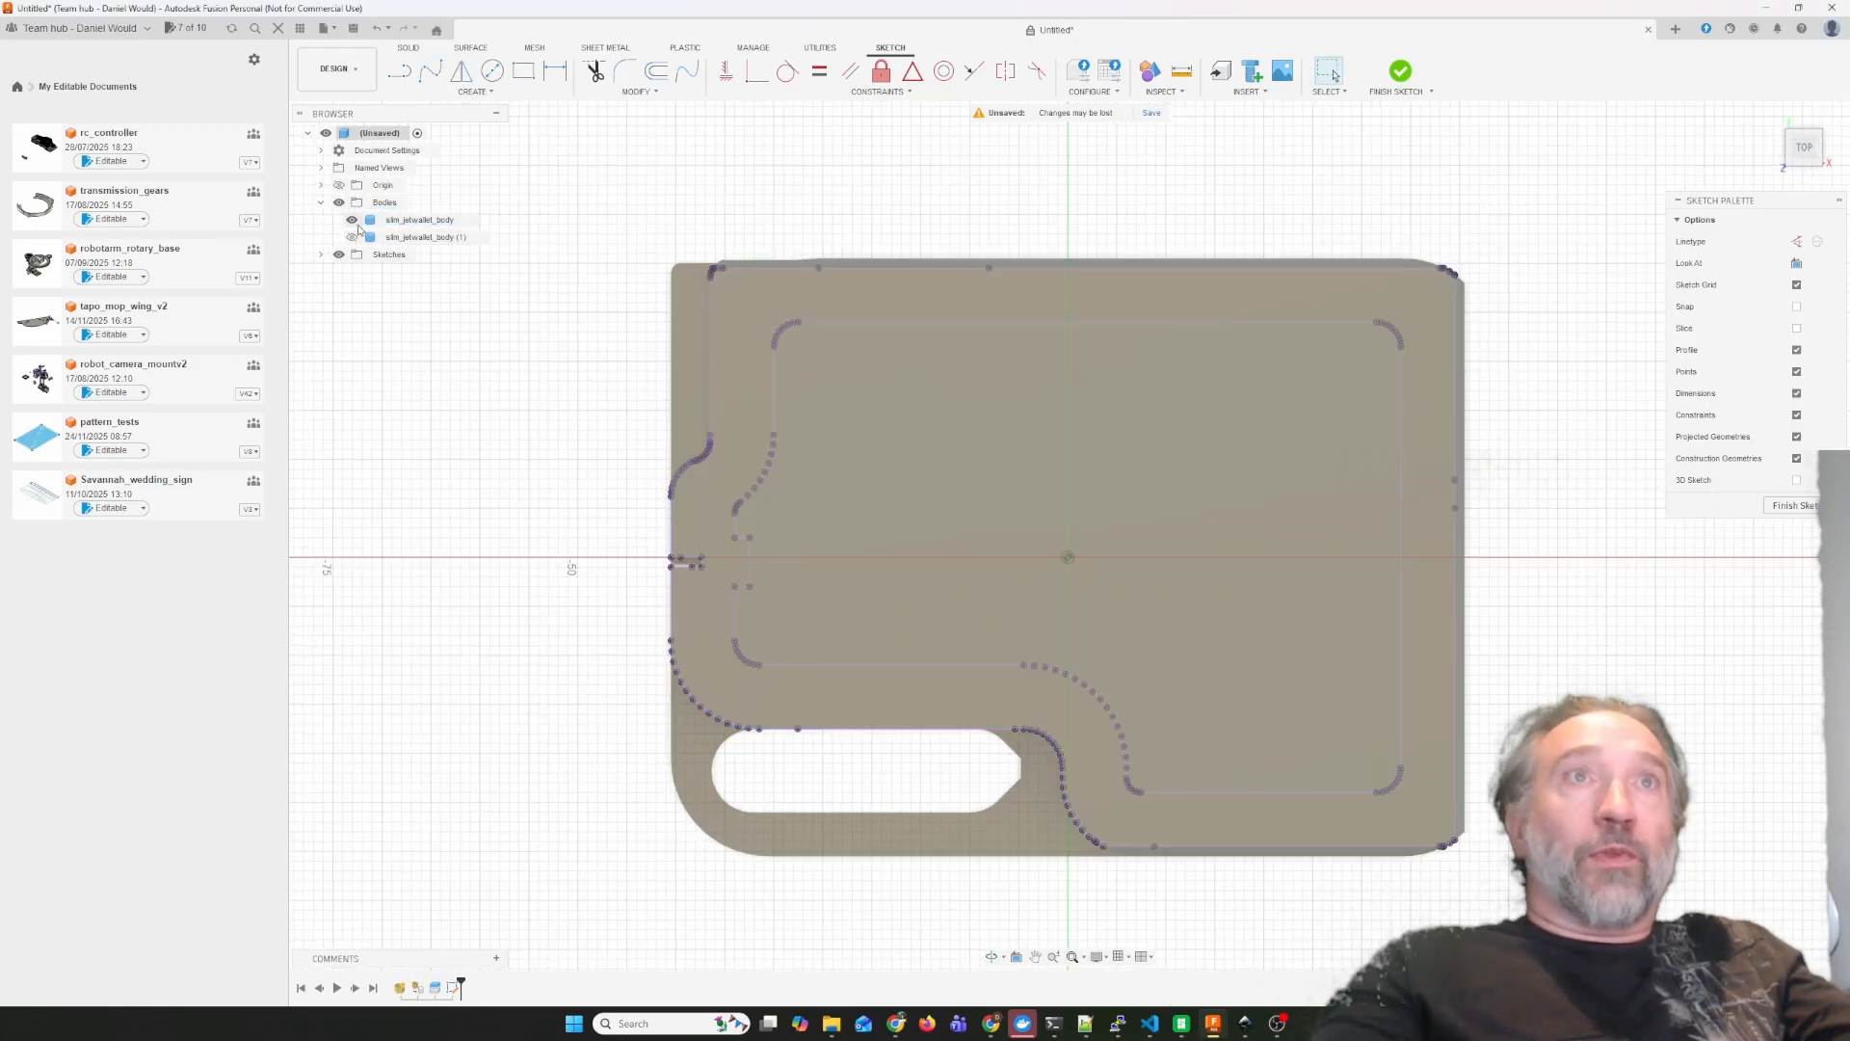
Hide slim_jetwallet_body and delete the top edge of the projected outer outline.
left_click(350, 220)
middle_click_drag(893, 468, 713, 468)
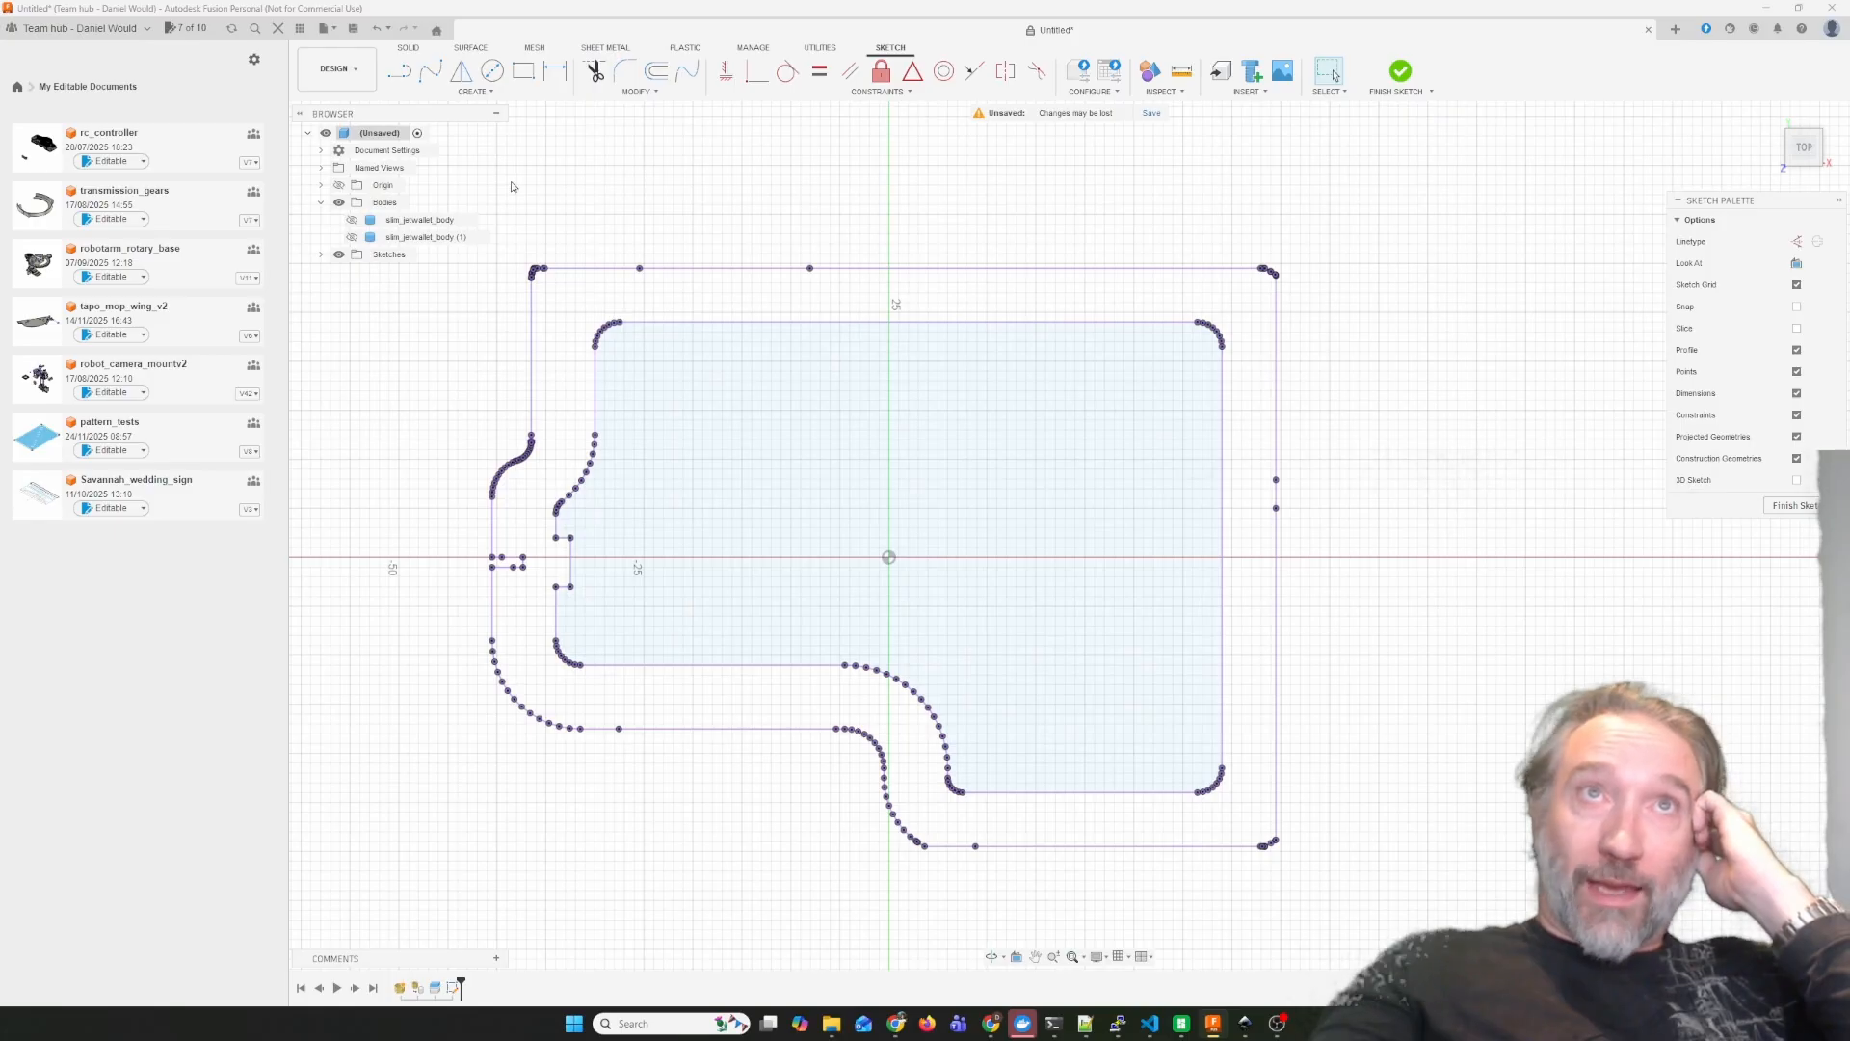
mouse_move(511, 186)
left_mouse_down()
mouse_move(992, 289)
mouse_move(1494, 302)
mouse_move(1439, 304)
left_mouse_up()
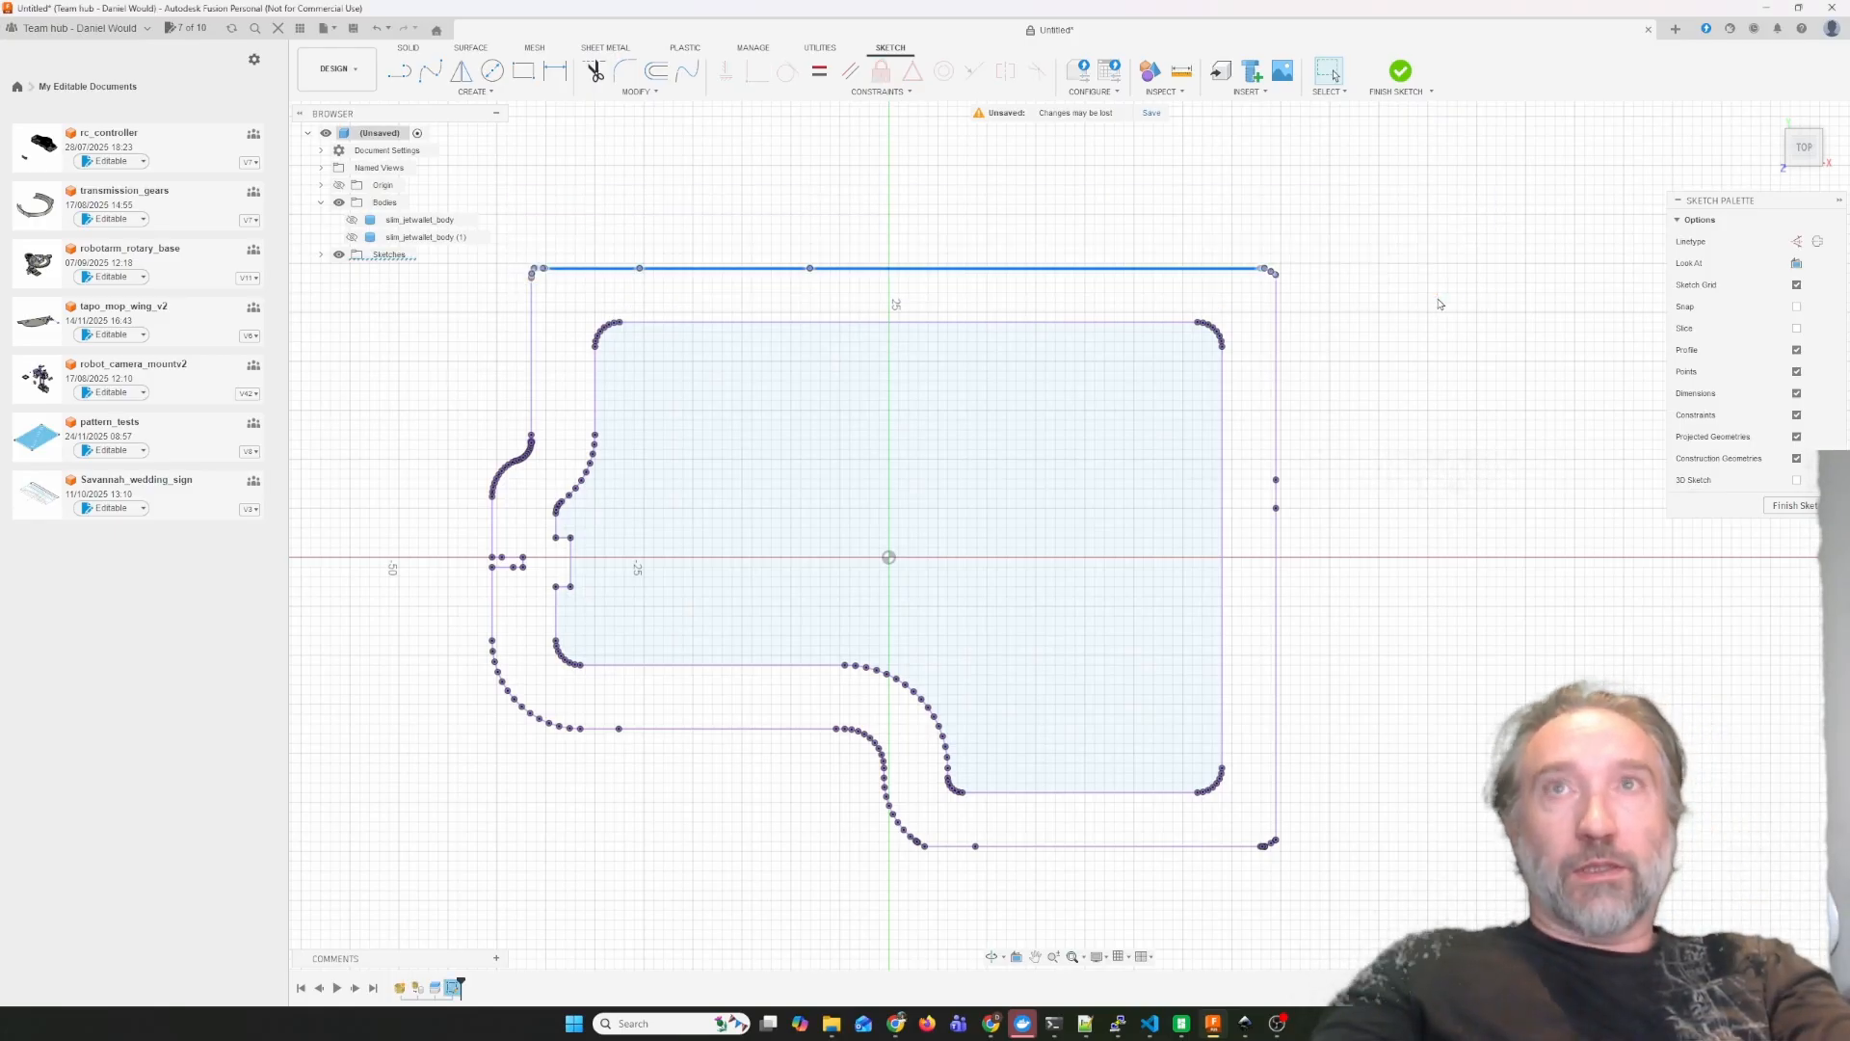
key("Delete")
Delete the right edge, lower-right corner and bottom edge of the projected outer outline.
mouse_move(1248, 234)
left_mouse_down()
mouse_move(1356, 607)
mouse_move(1315, 968)
mouse_move(1342, 928)
left_mouse_up()
left_click_drag(1201, 874, 1380, 822)
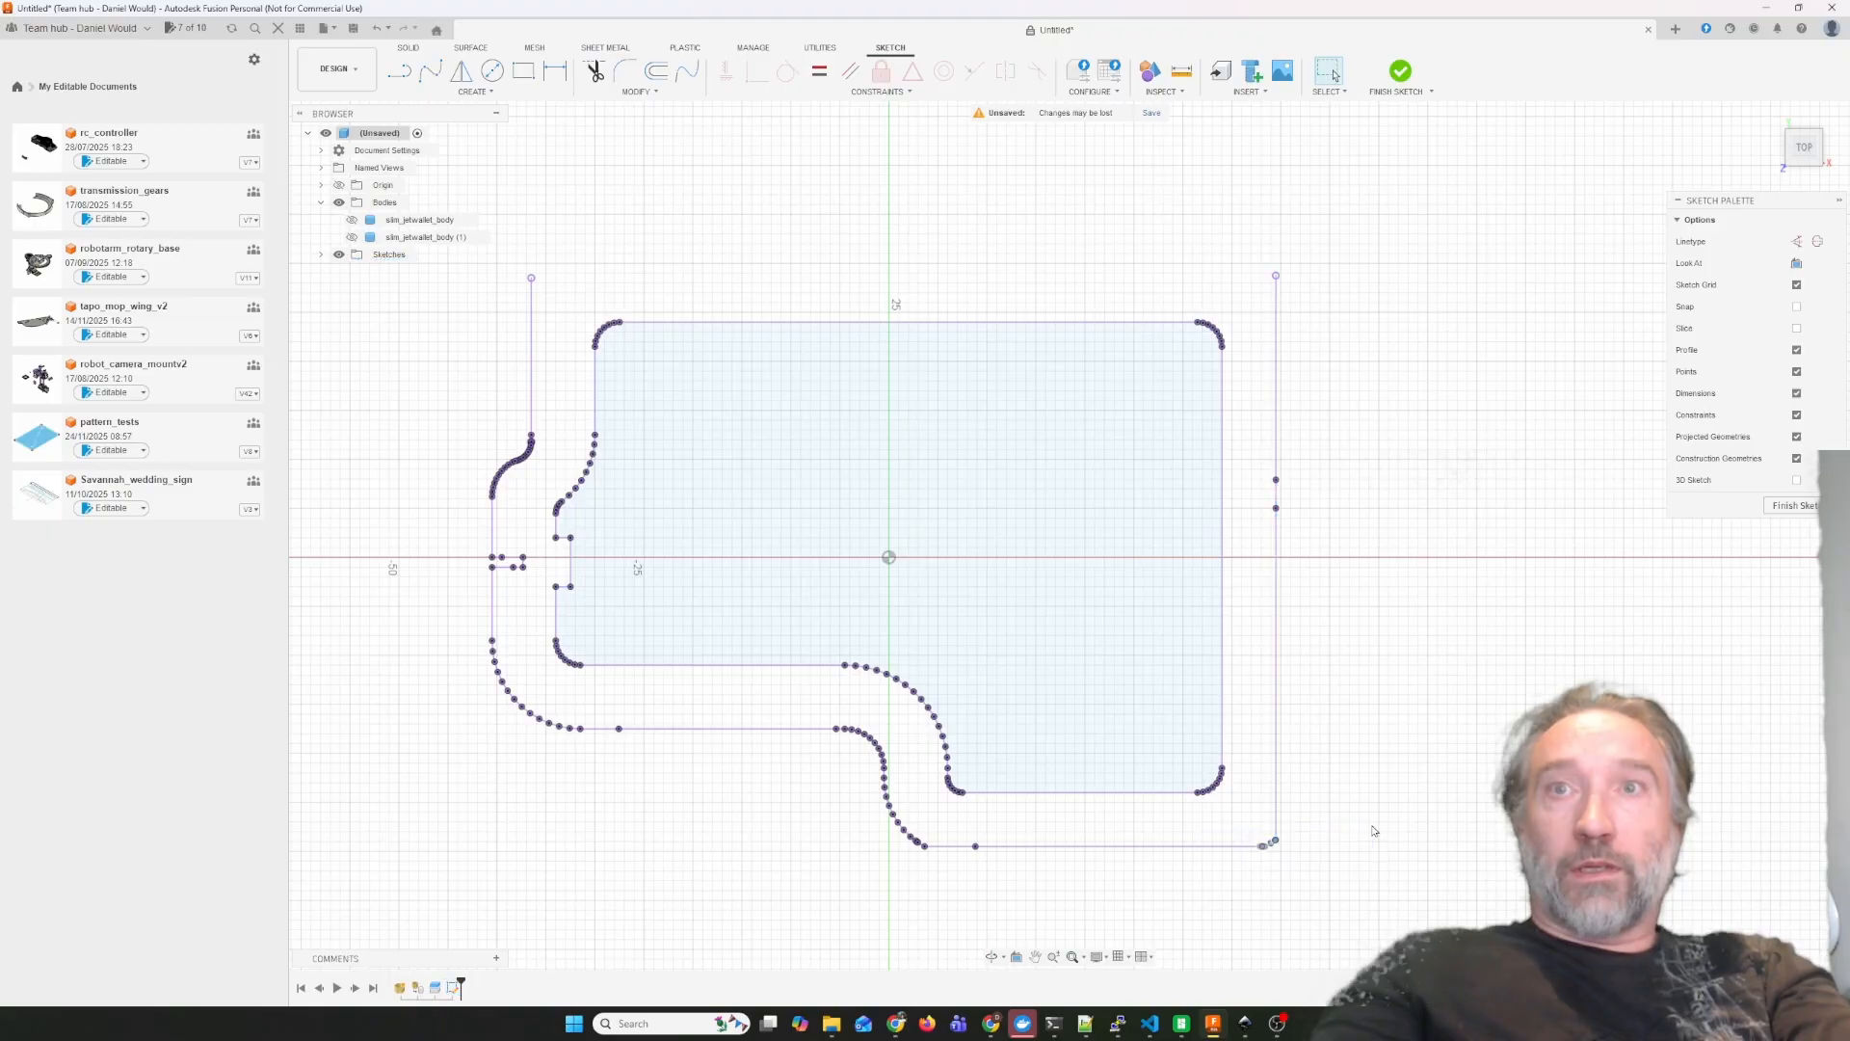
left_click_drag(1266, 234, 1315, 867)
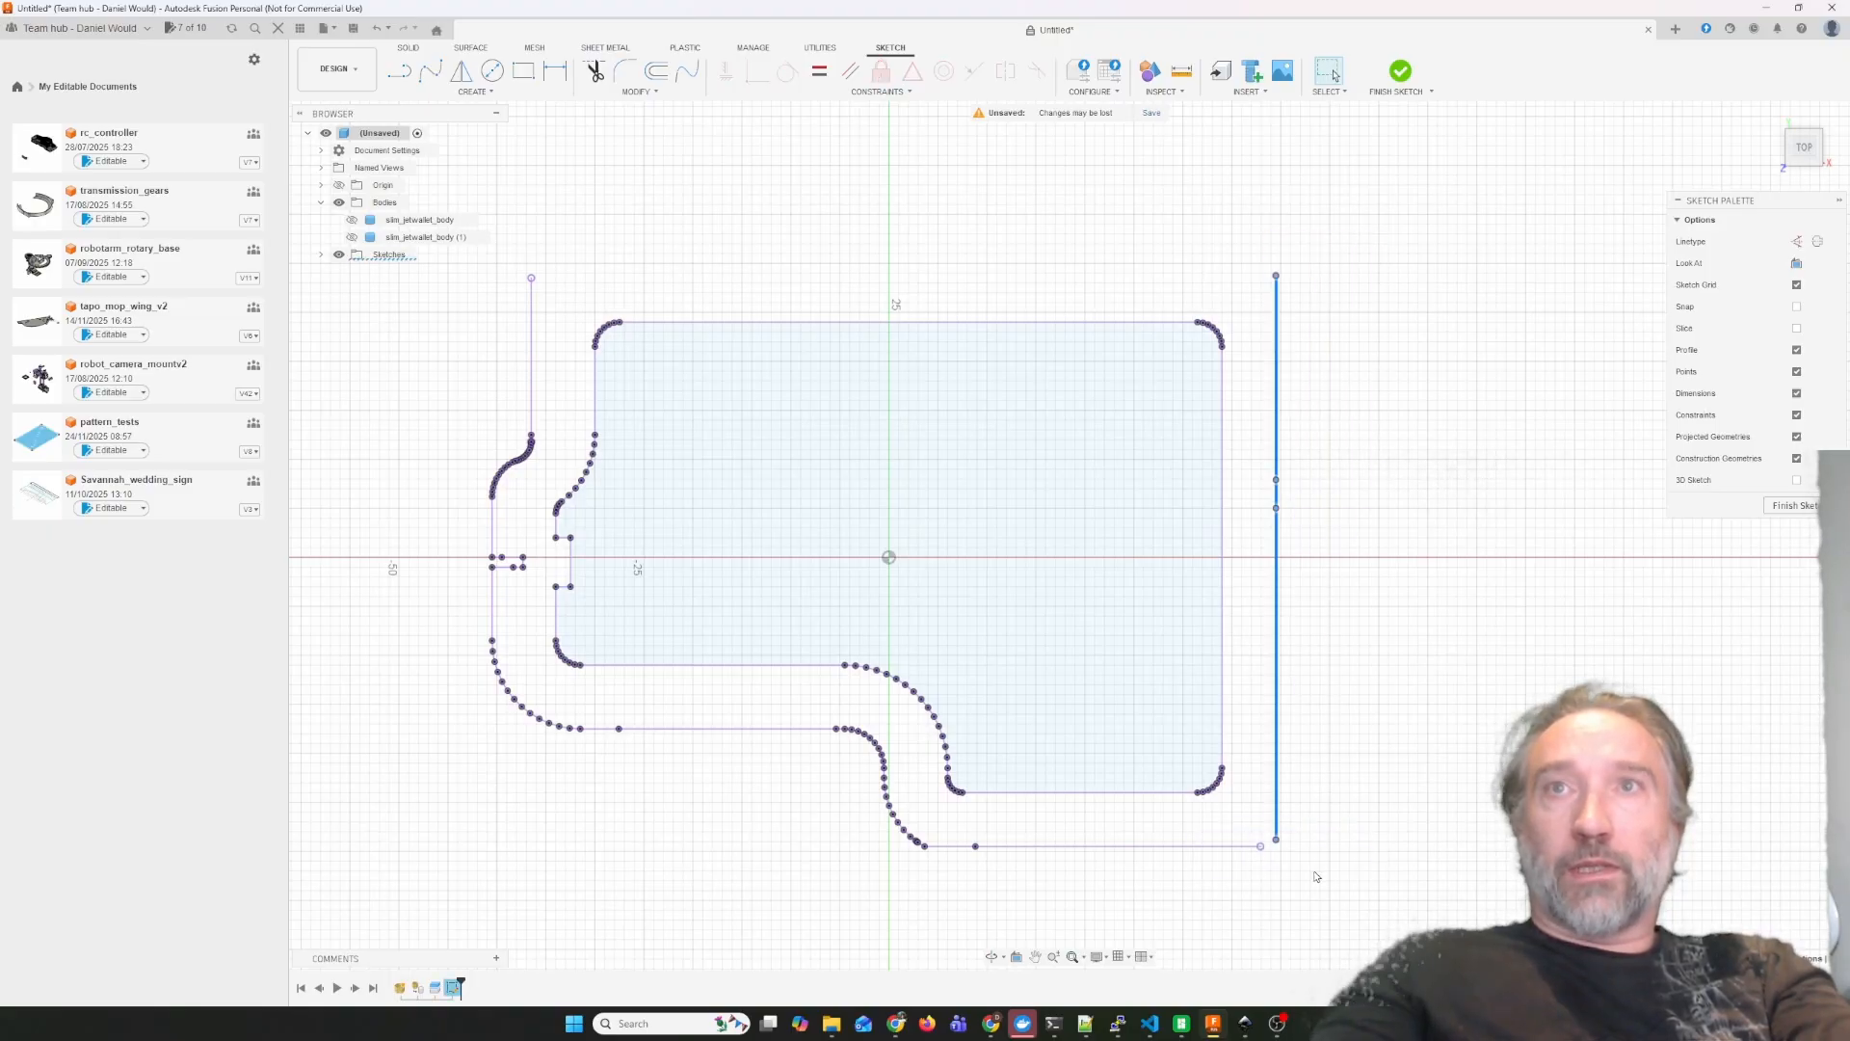
key("Delete")
left_click_drag(688, 824, 688, 824)
key("Delete")
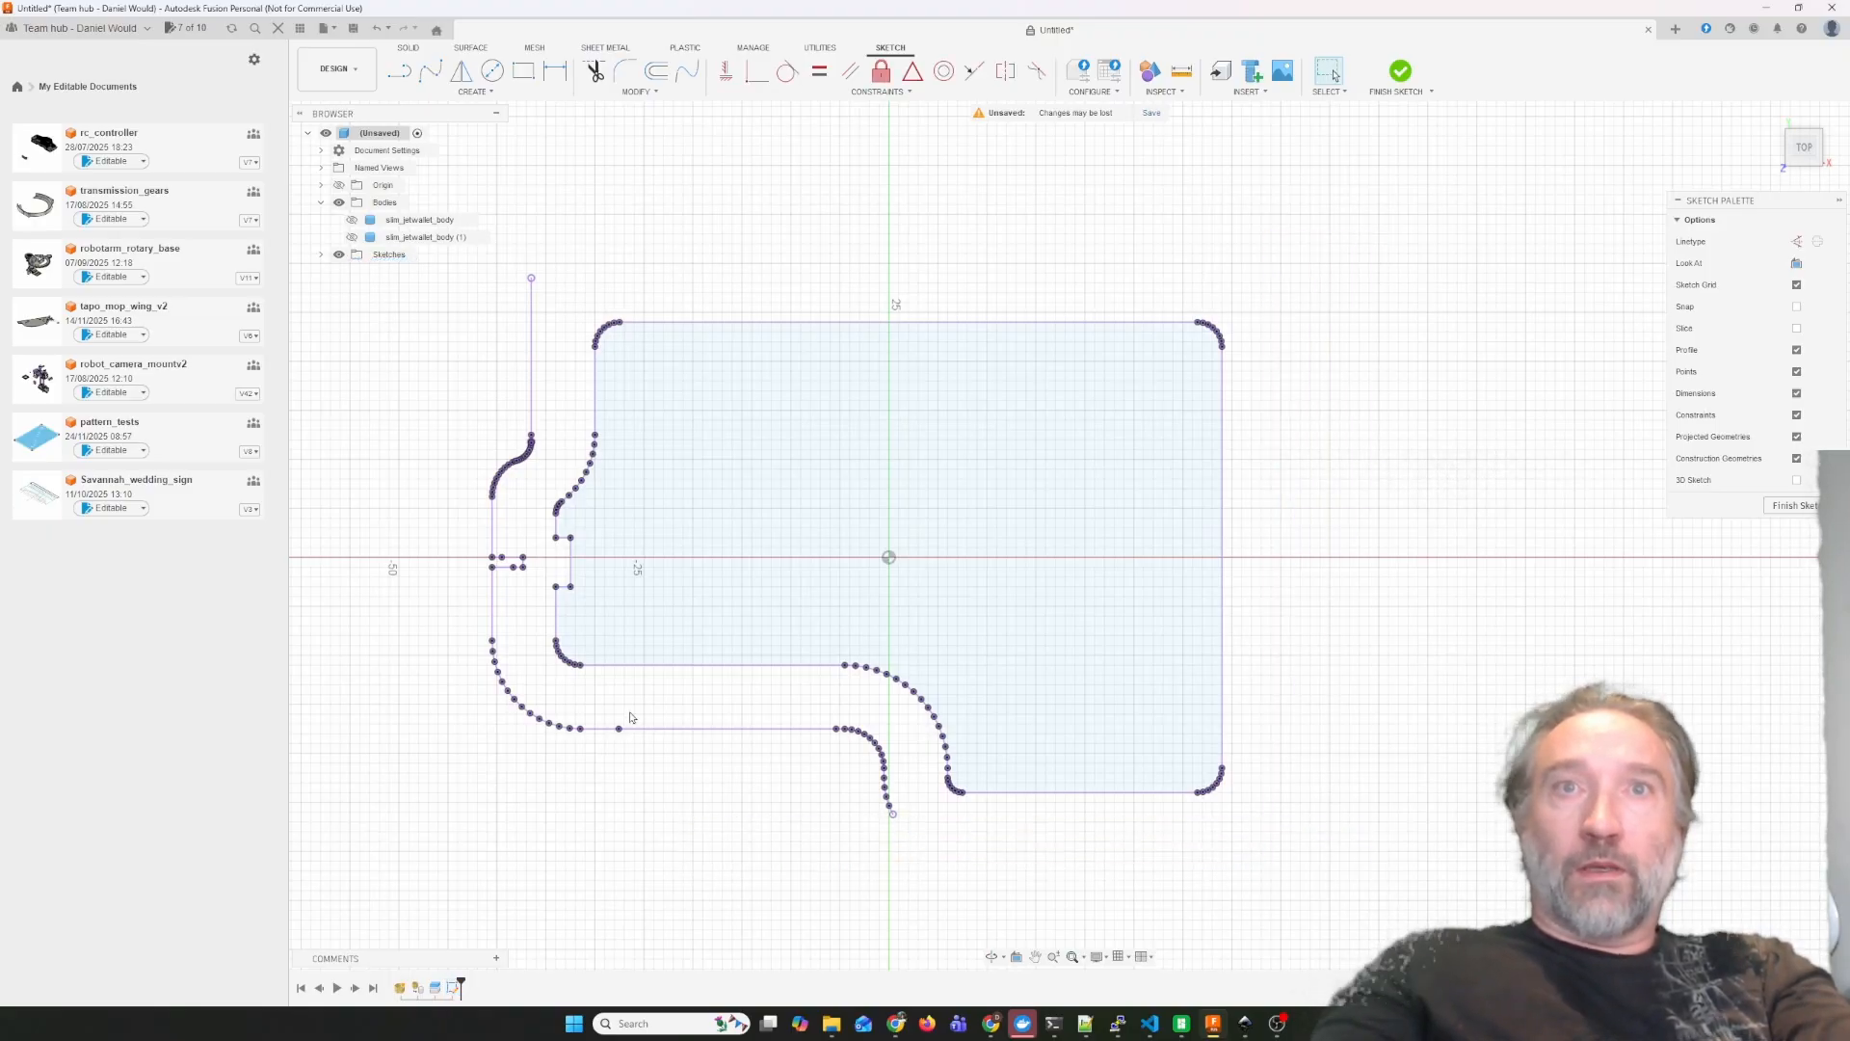
Delete the remaining lower and left segments of the outer outline, leaving only the inner panel profile.
left_click_drag(659, 708, 903, 849)
key("Delete")
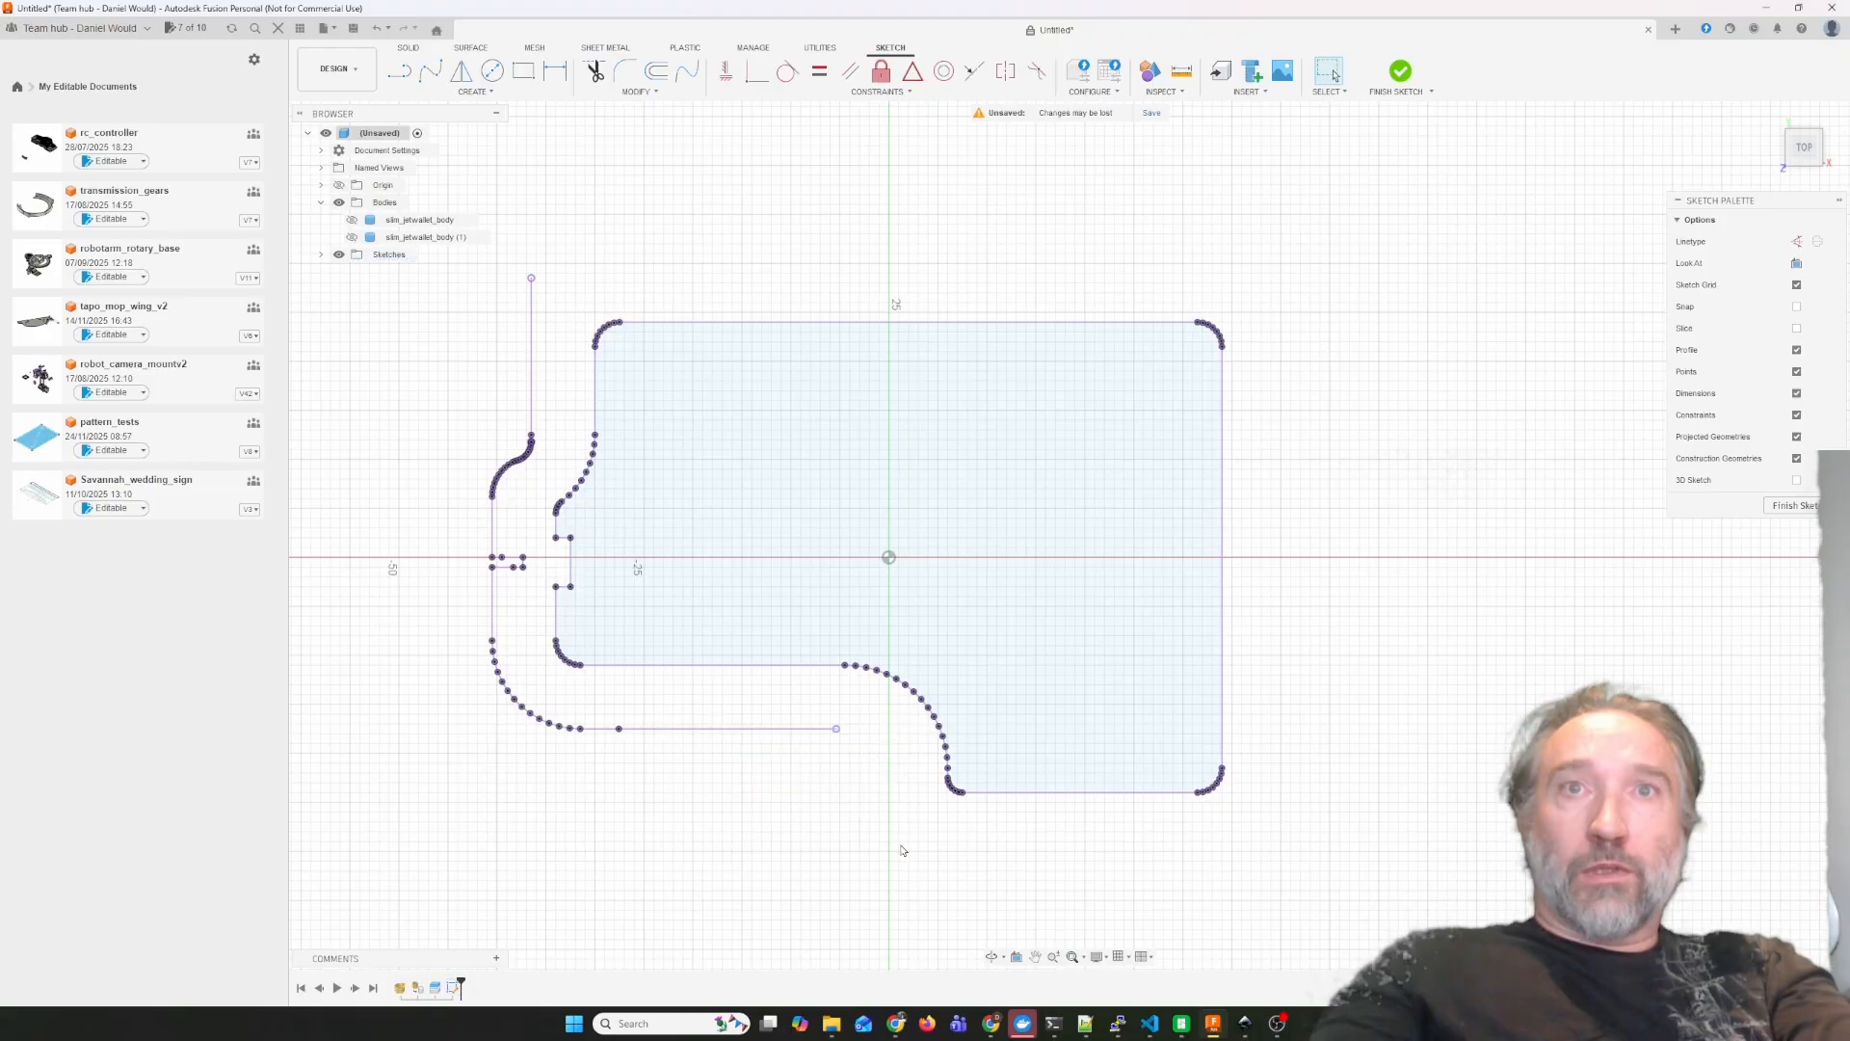
left_click_drag(438, 721, 412, 680)
key("Delete")
left_click_drag(418, 371, 534, 680)
key("Delete")
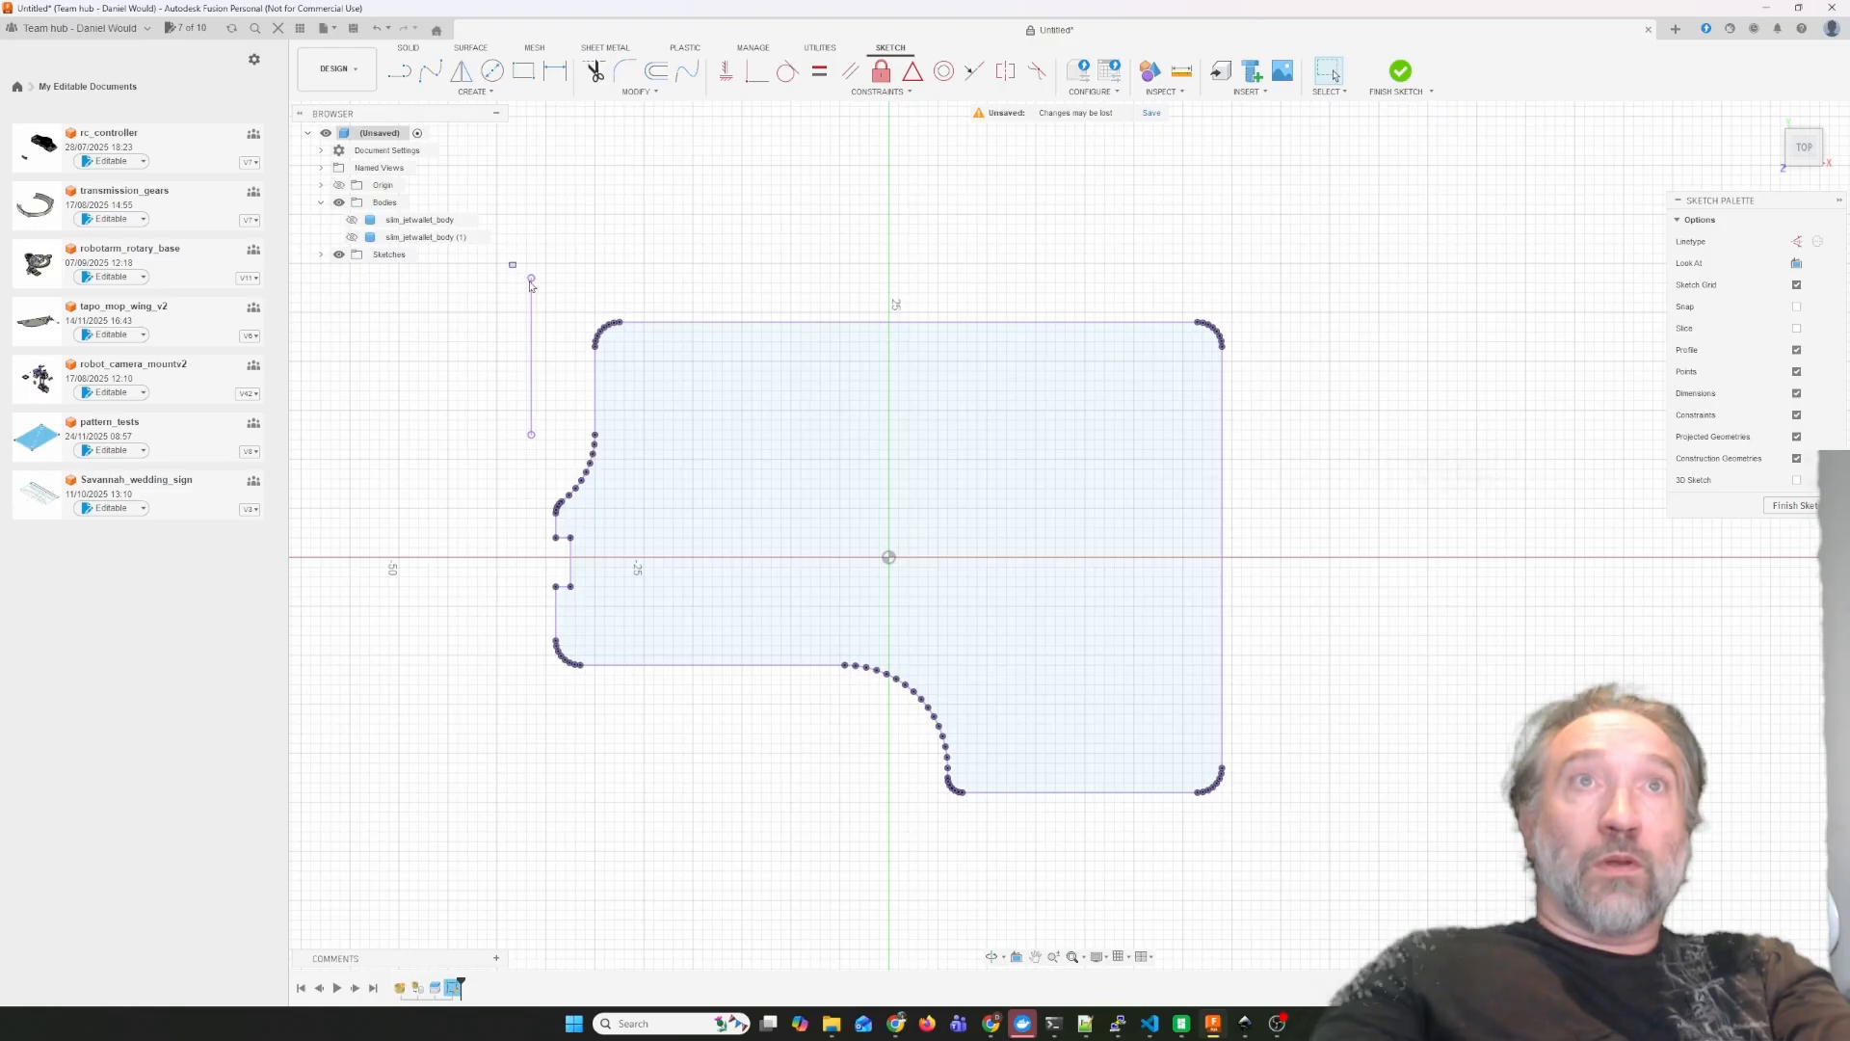
left_click_drag(511, 261, 540, 468)
key("Delete")
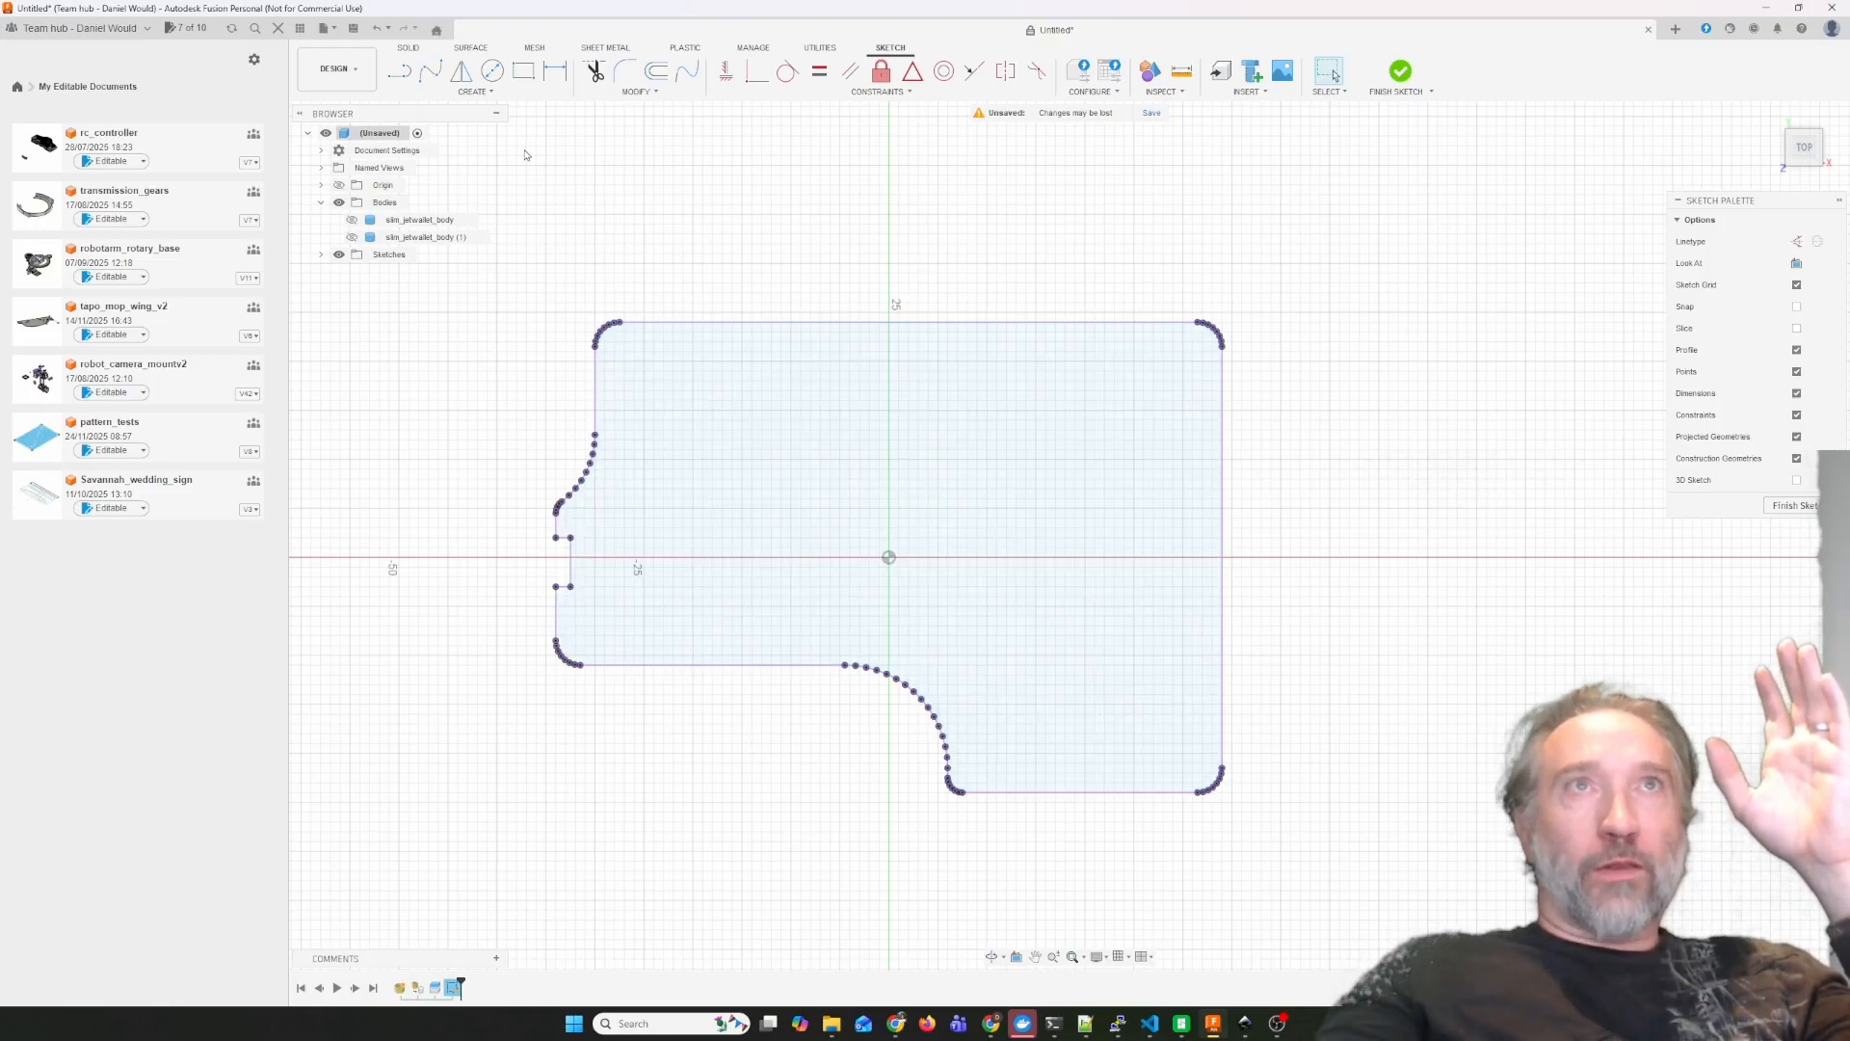
Start a fit point spline at the panel's lower-left corner and run it along the lower edge onto the concave curve's points.
left_click(433, 79)
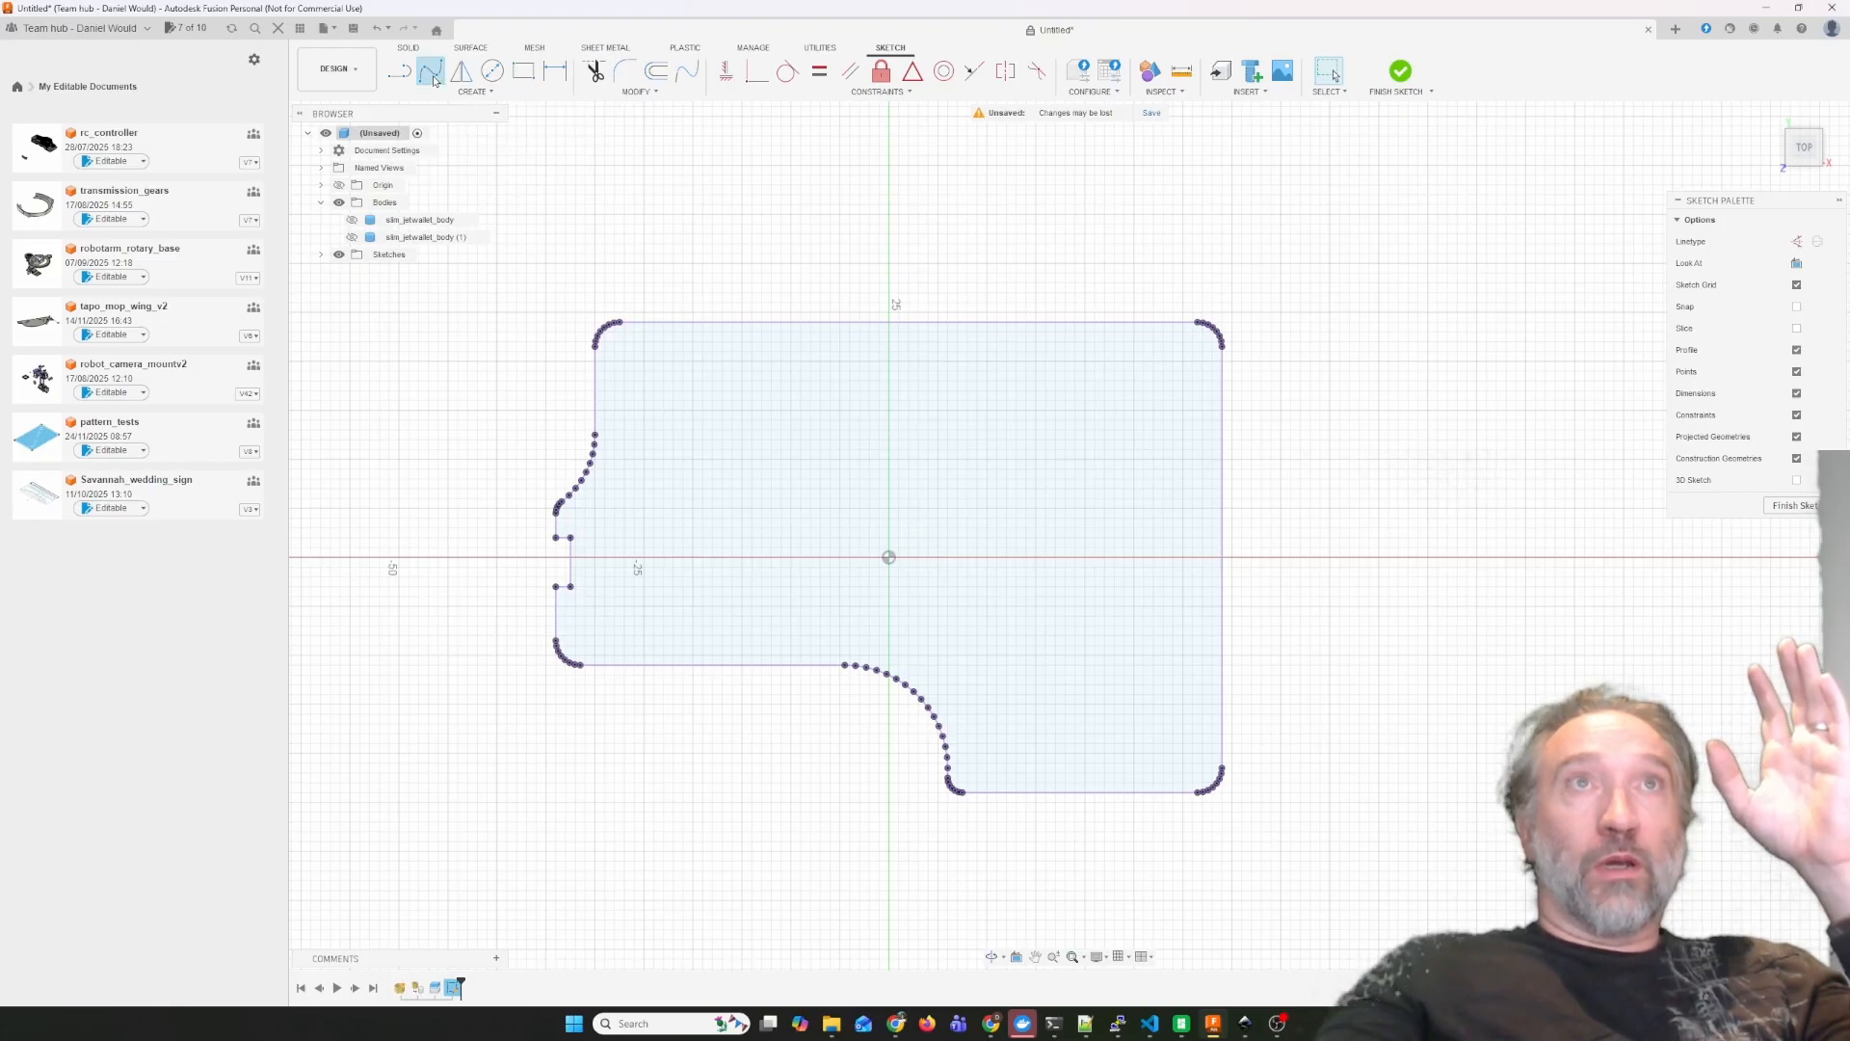
left_click(579, 664)
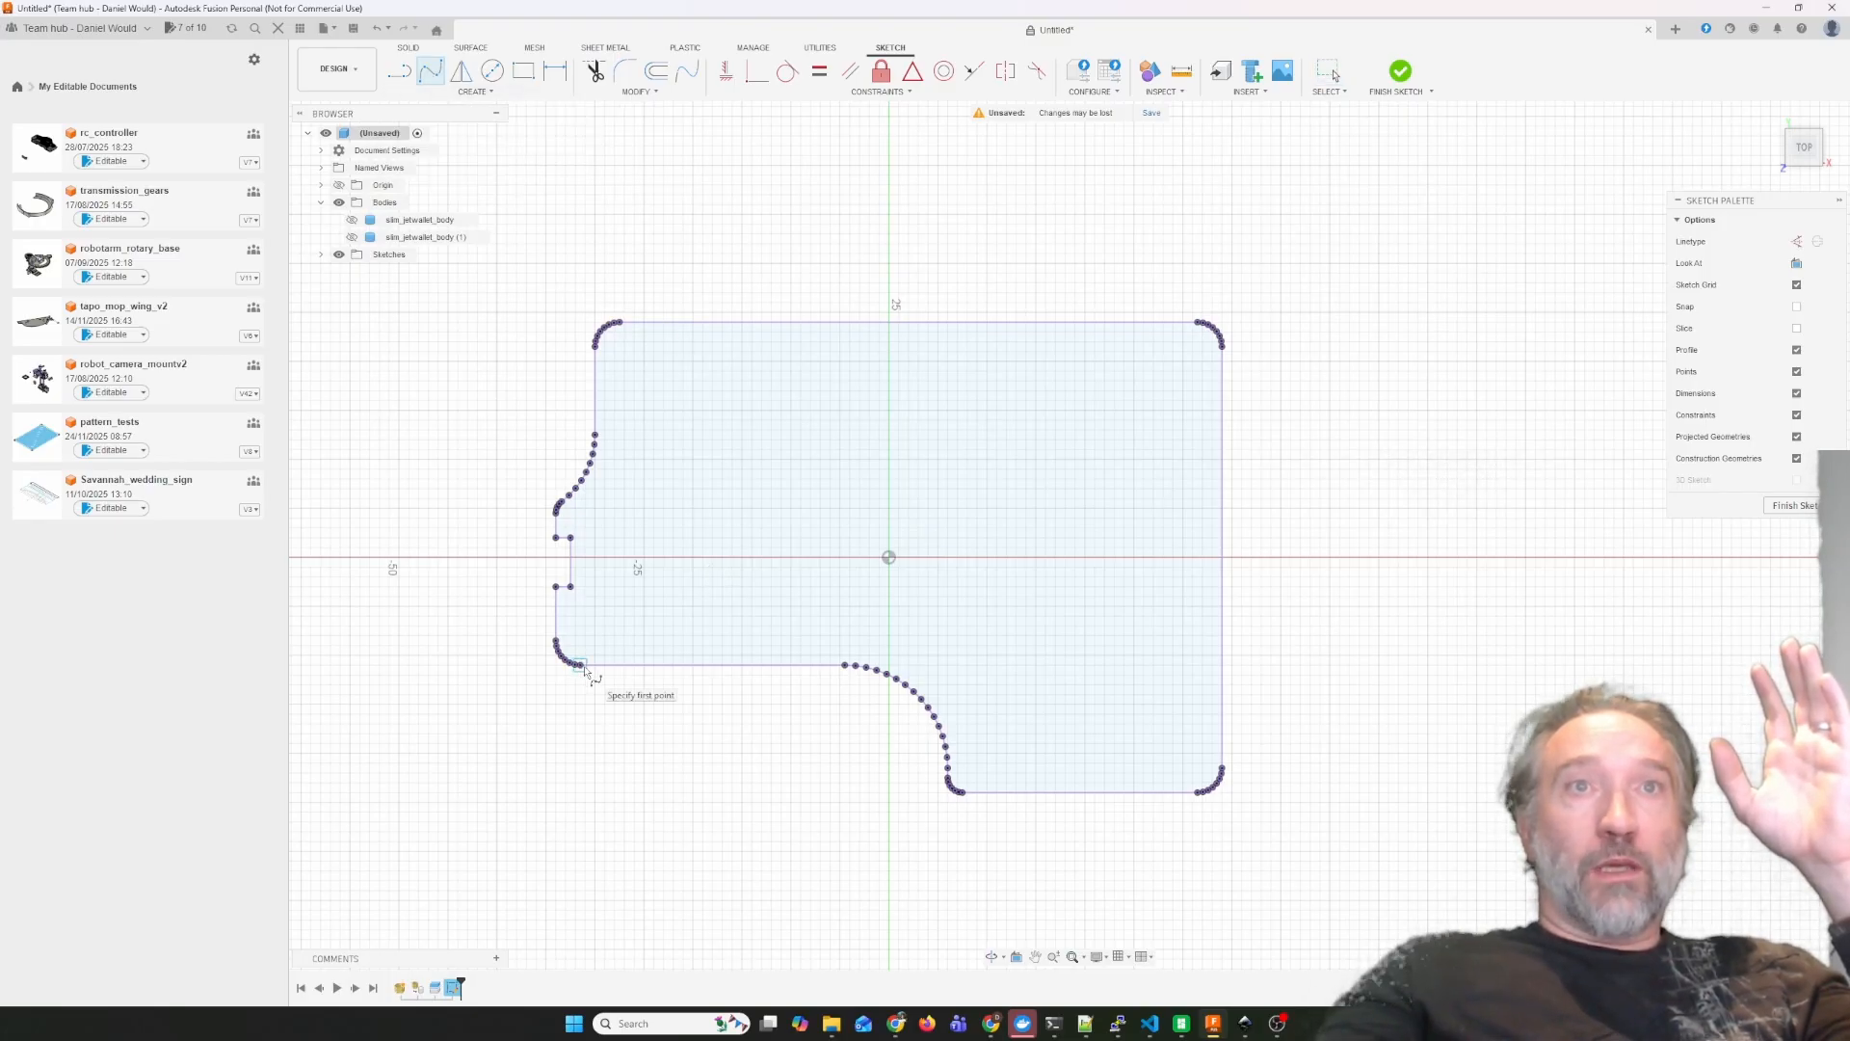
left_click(845, 665)
left_click(856, 666)
scroll(856, 667, "down", 2)
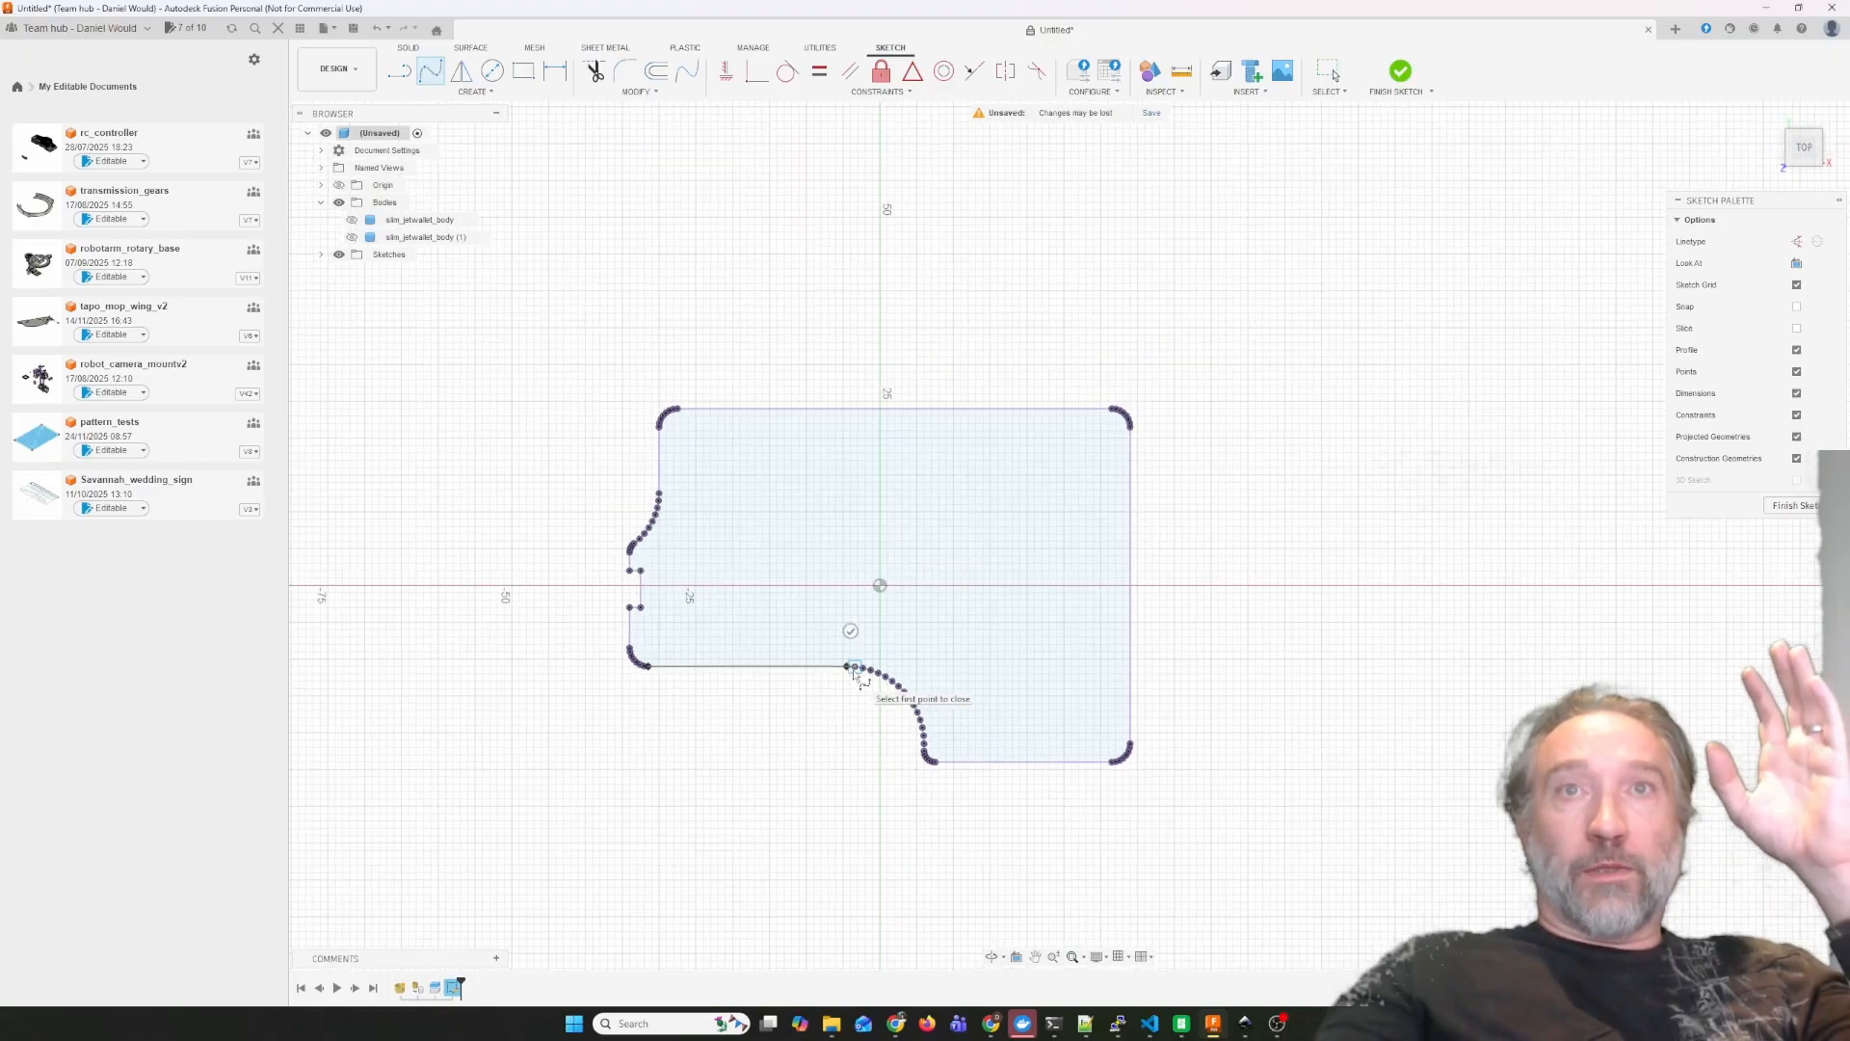
scroll(788, 665, "up", 3)
scroll(670, 660, "up", 2)
scroll(1124, 773, "down", 2)
scroll(1128, 779, "up", 4)
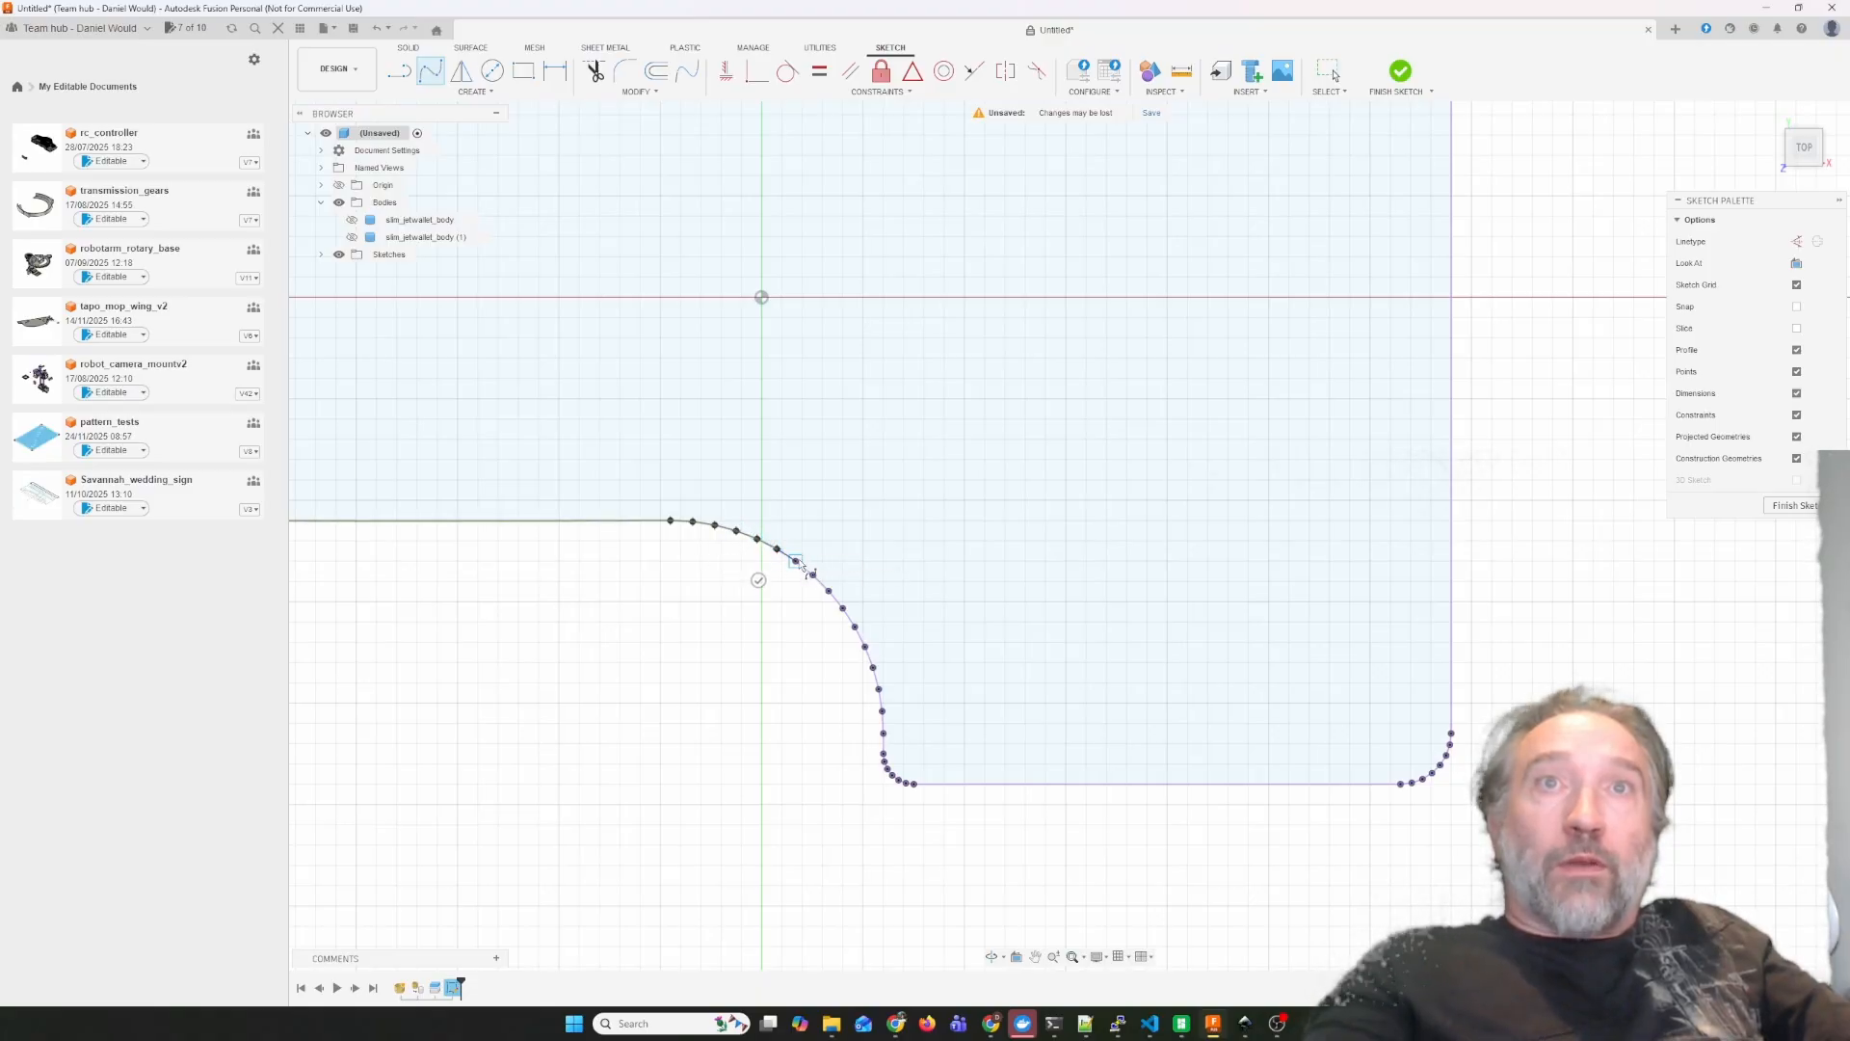
Continue the spline to the end of the concave curve, finish it, and adjust its tangent handle so it follows the straight lower edge.
left_click(865, 647)
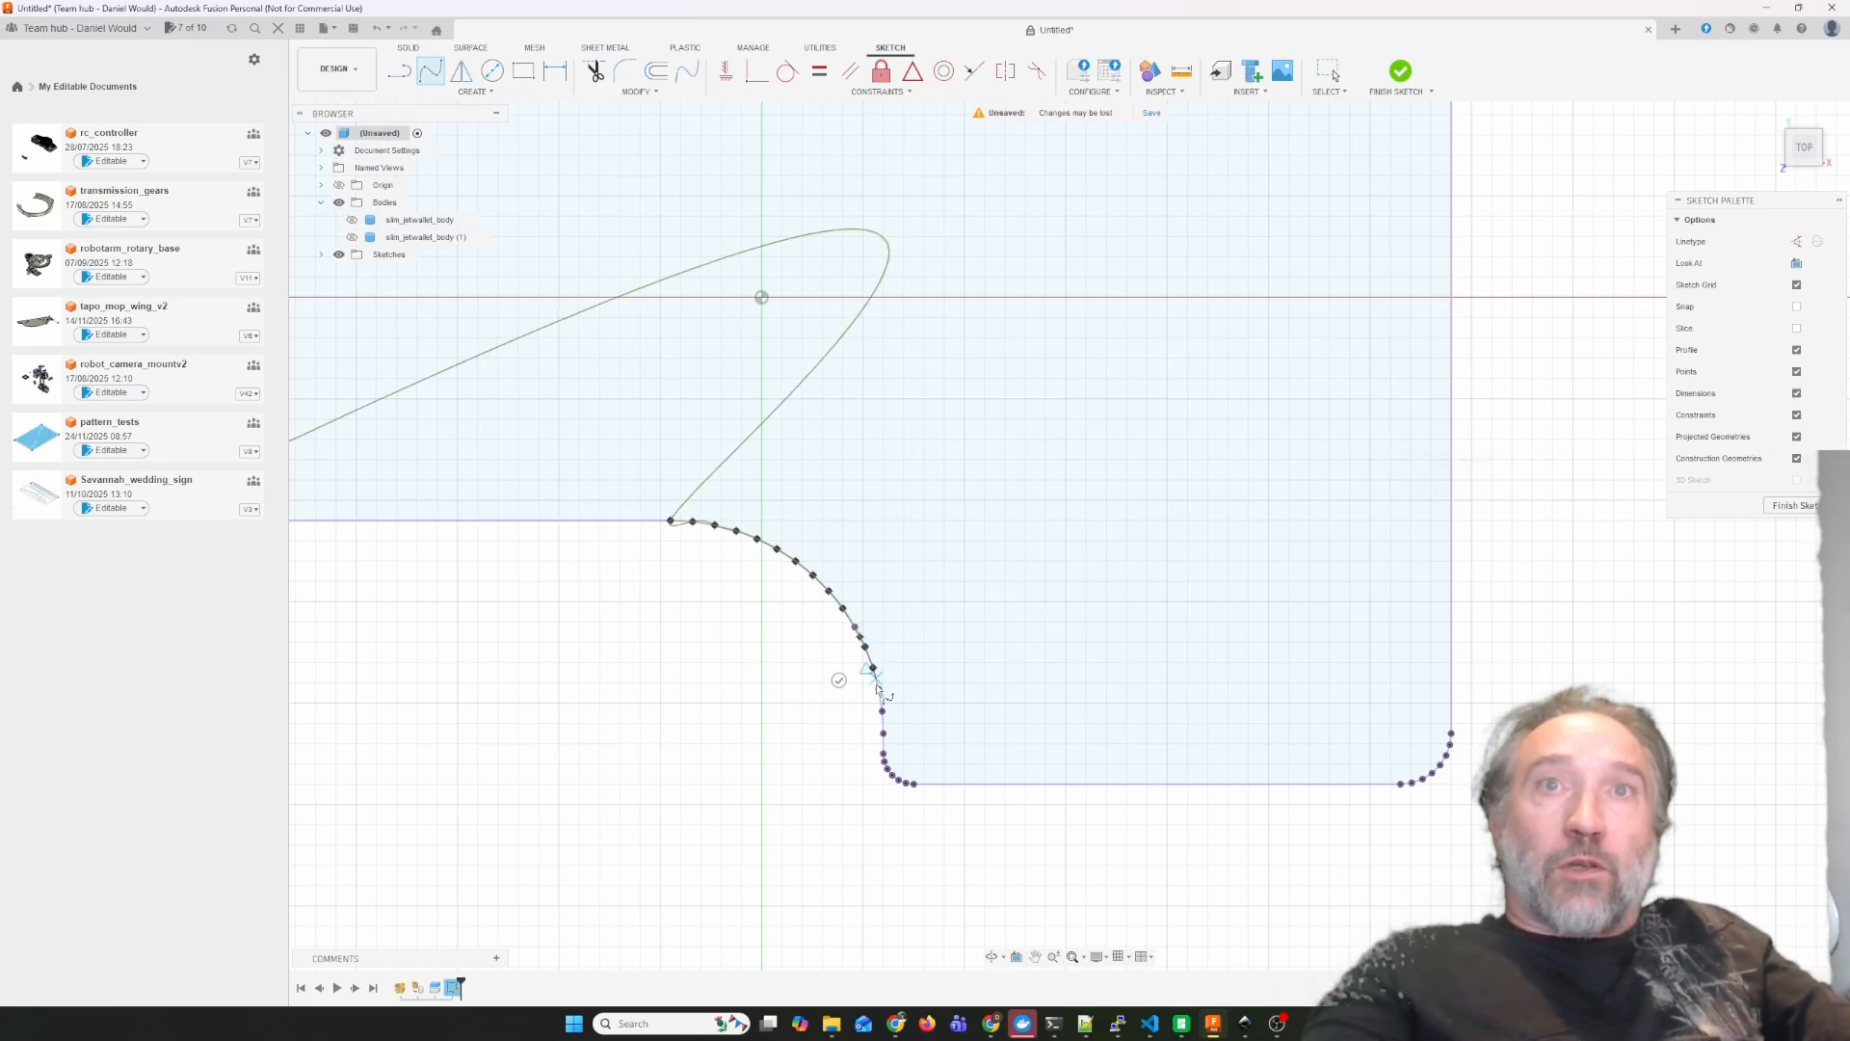
left_click(883, 755)
left_click(847, 752)
scroll(753, 718, "down", 3)
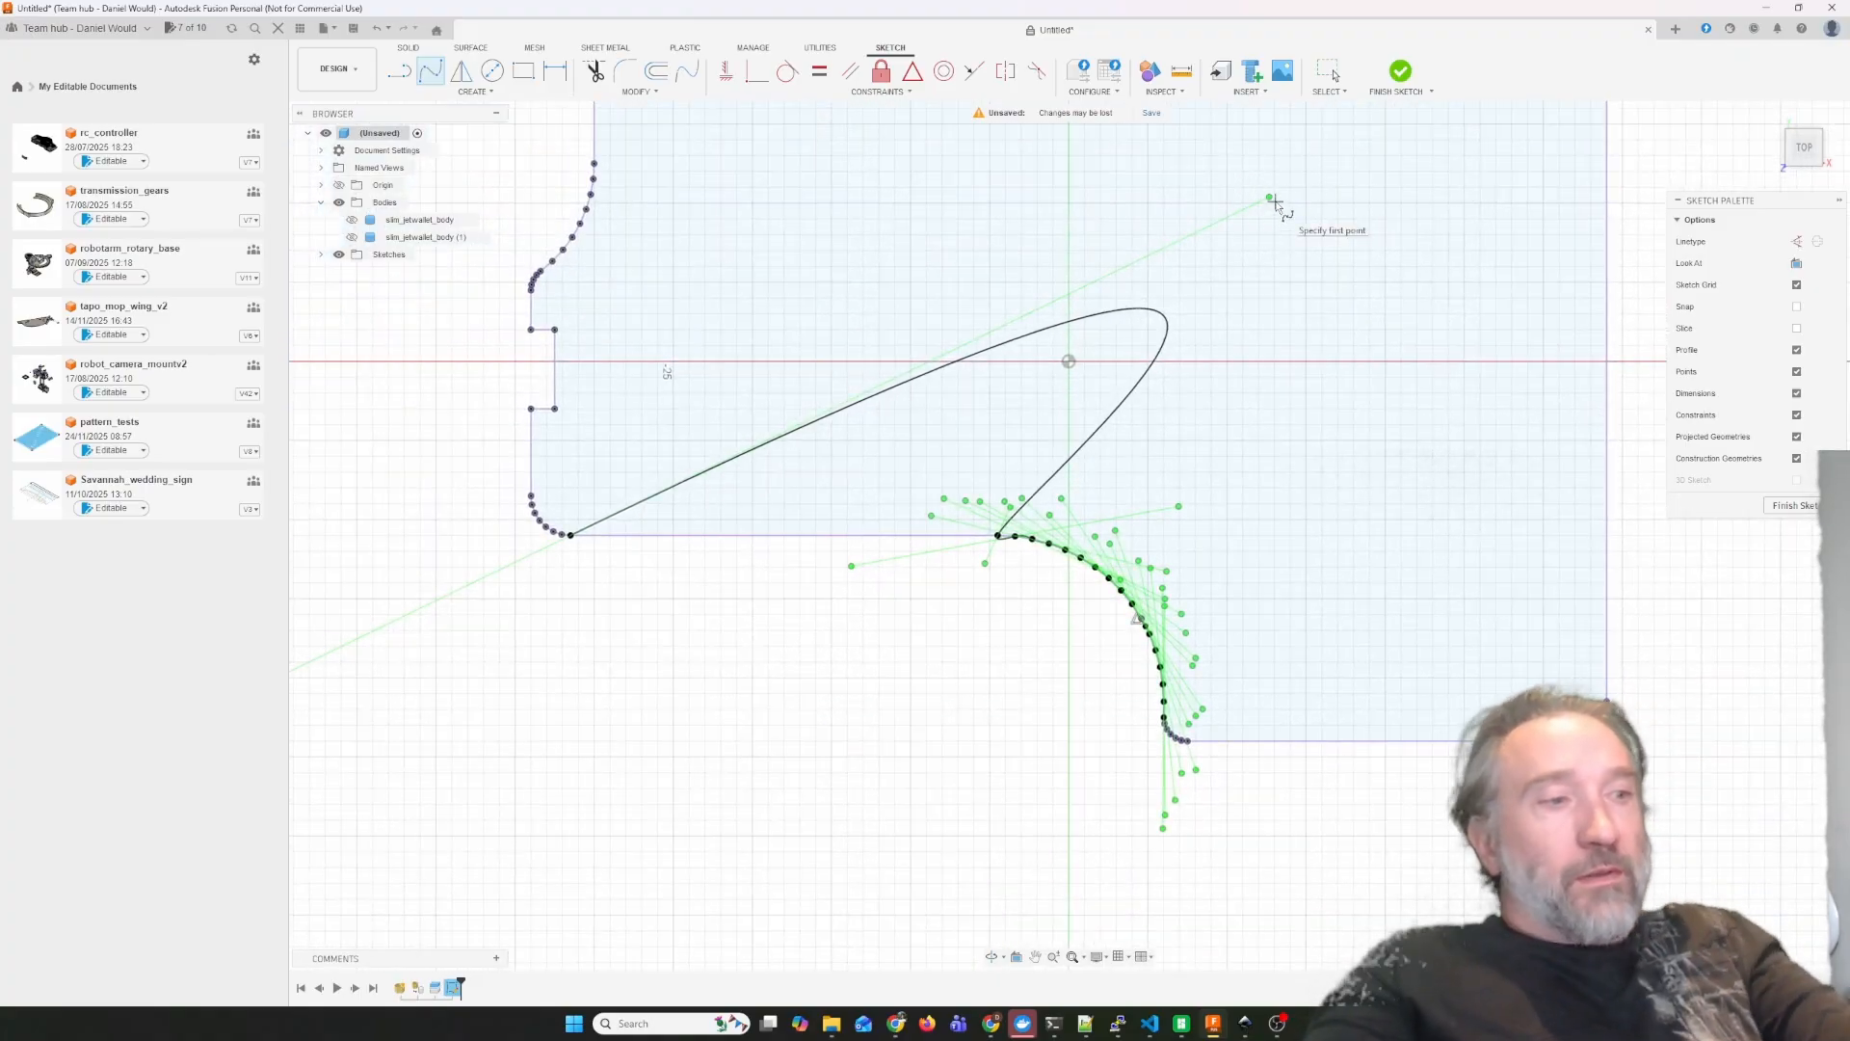
left_click_drag(1270, 198, 905, 535)
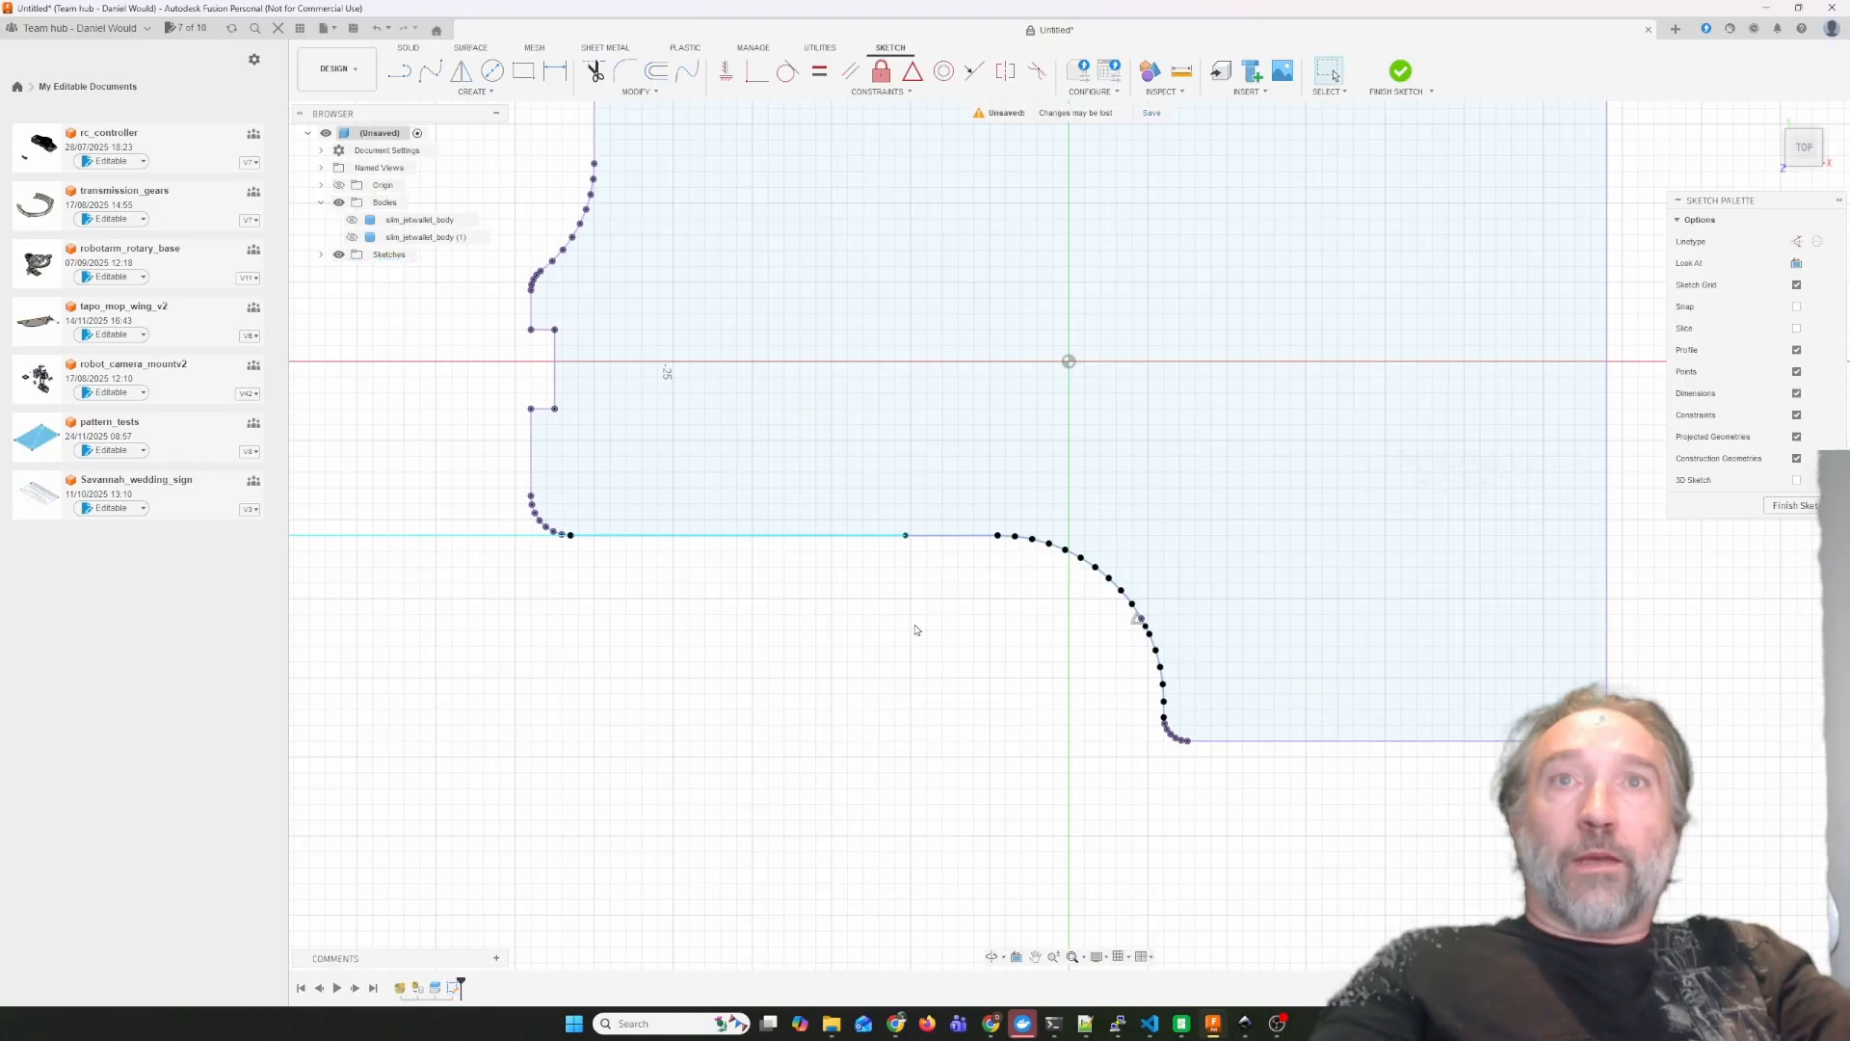
Offset the spline 2 mm toward the inside of the panel and finish the sketch.
left_click(656, 71)
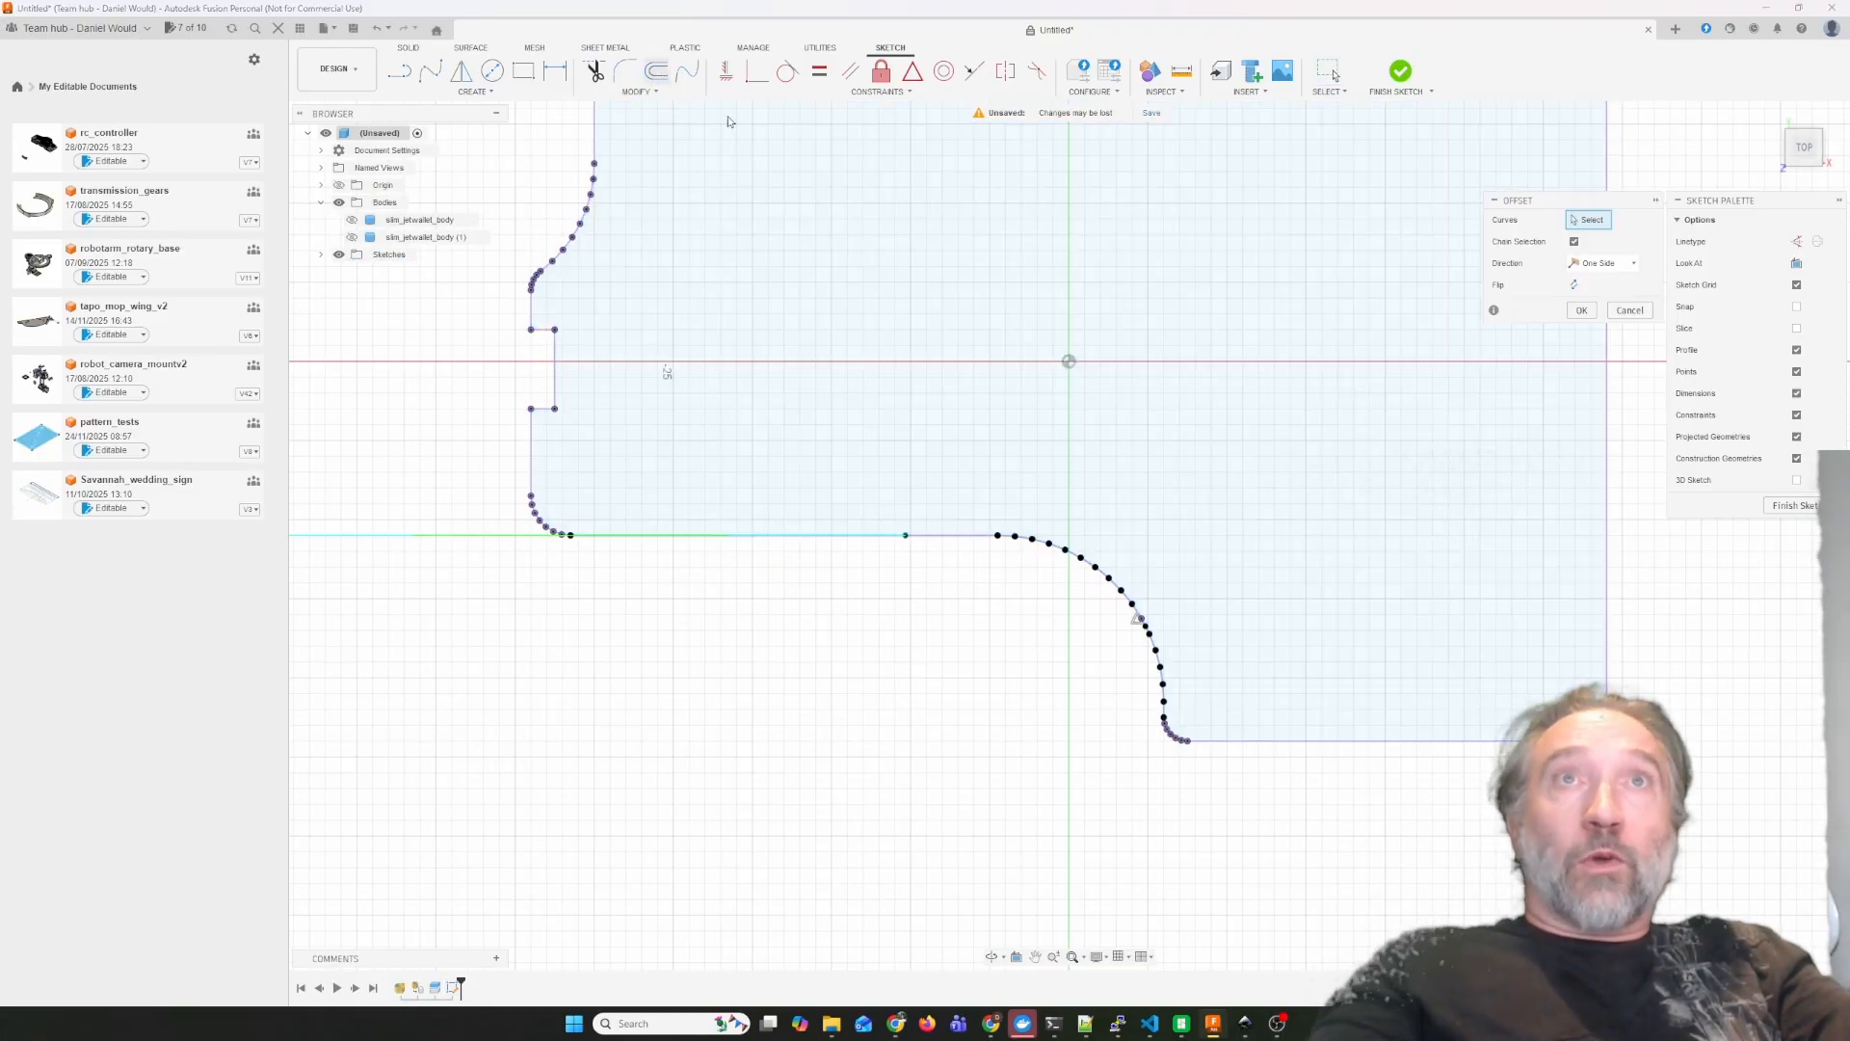
left_click(954, 535)
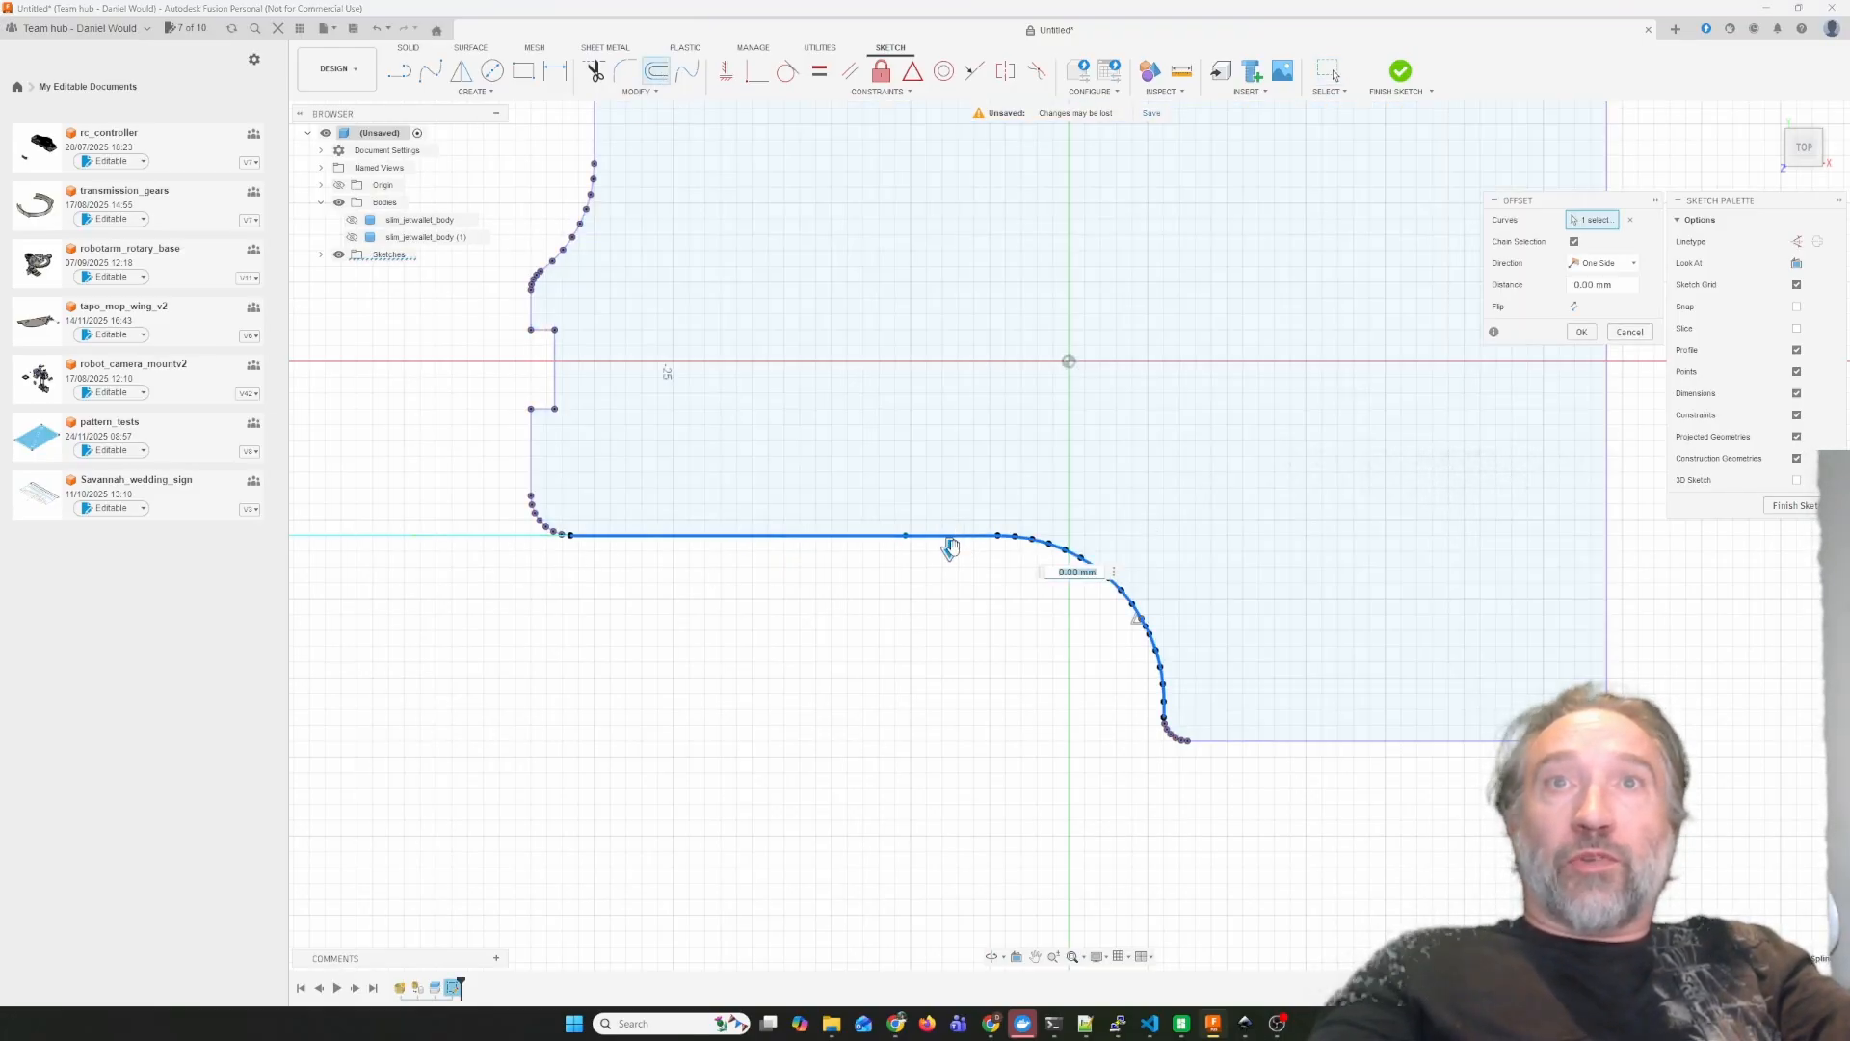
left_click_drag(950, 547, 950, 489)
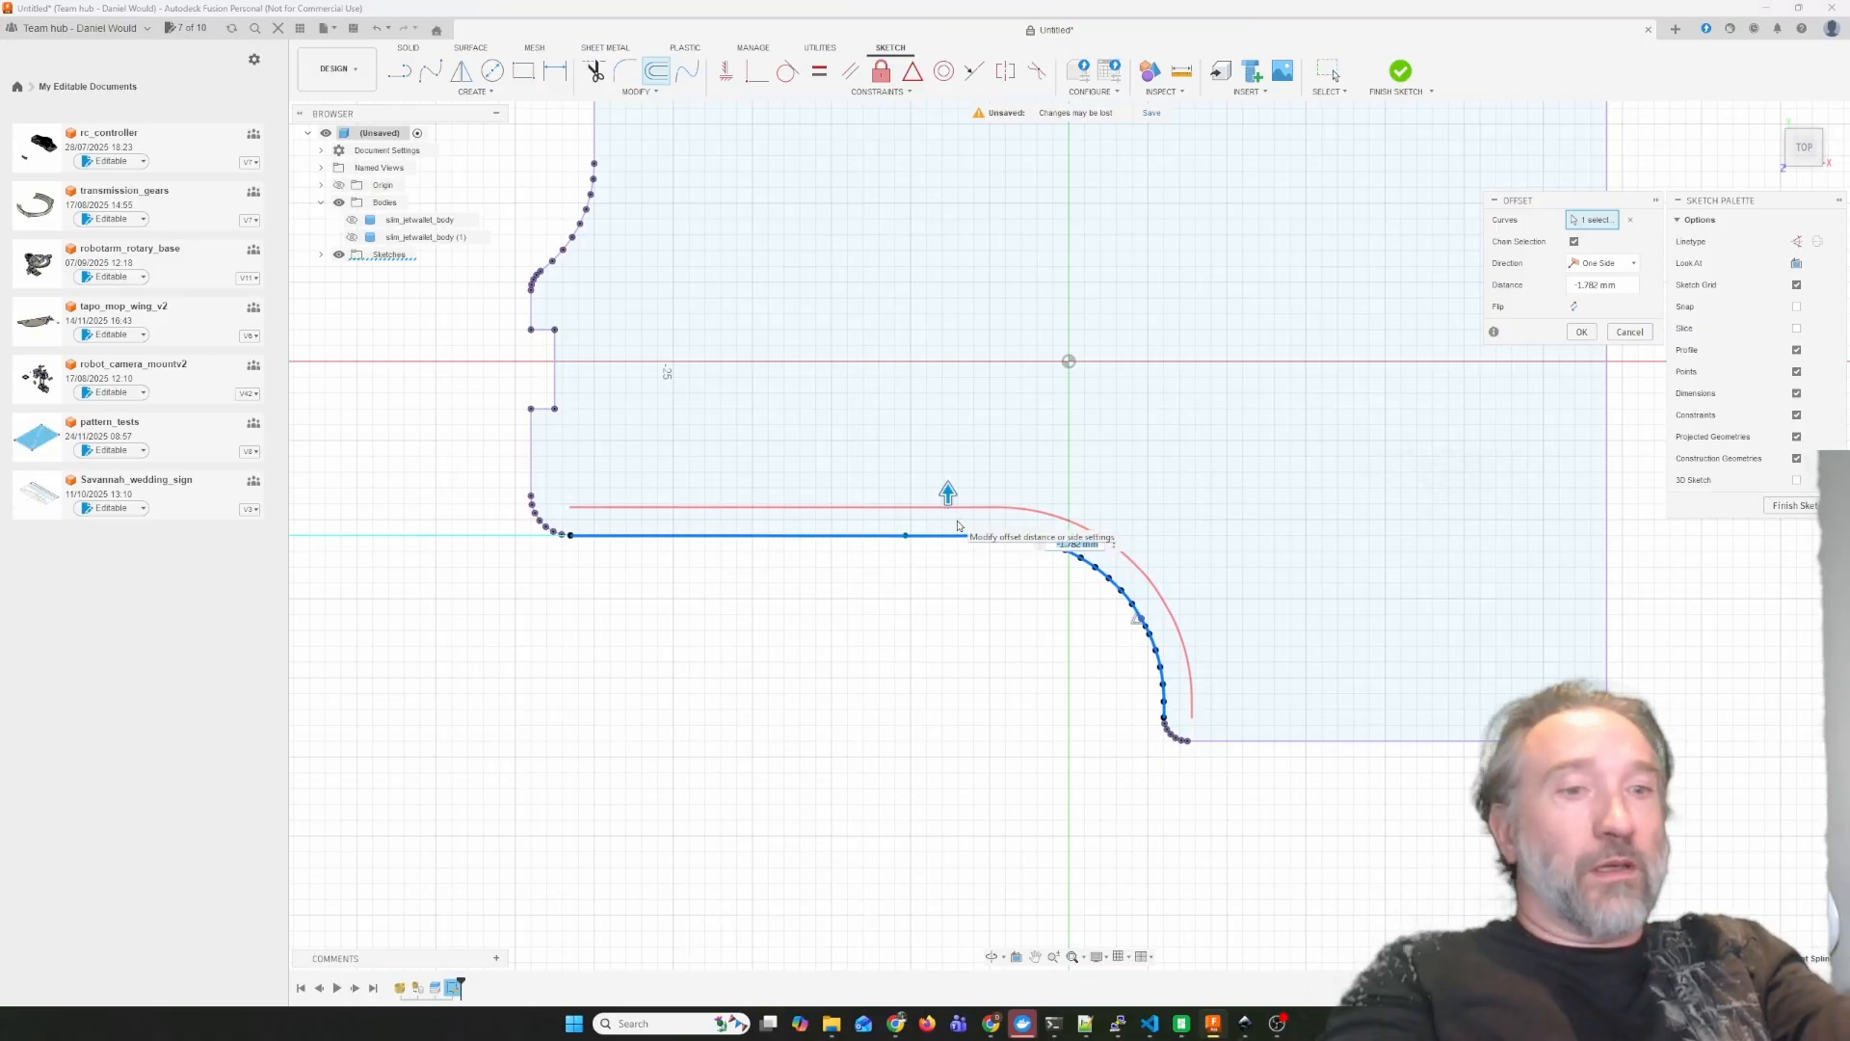
key("Return")
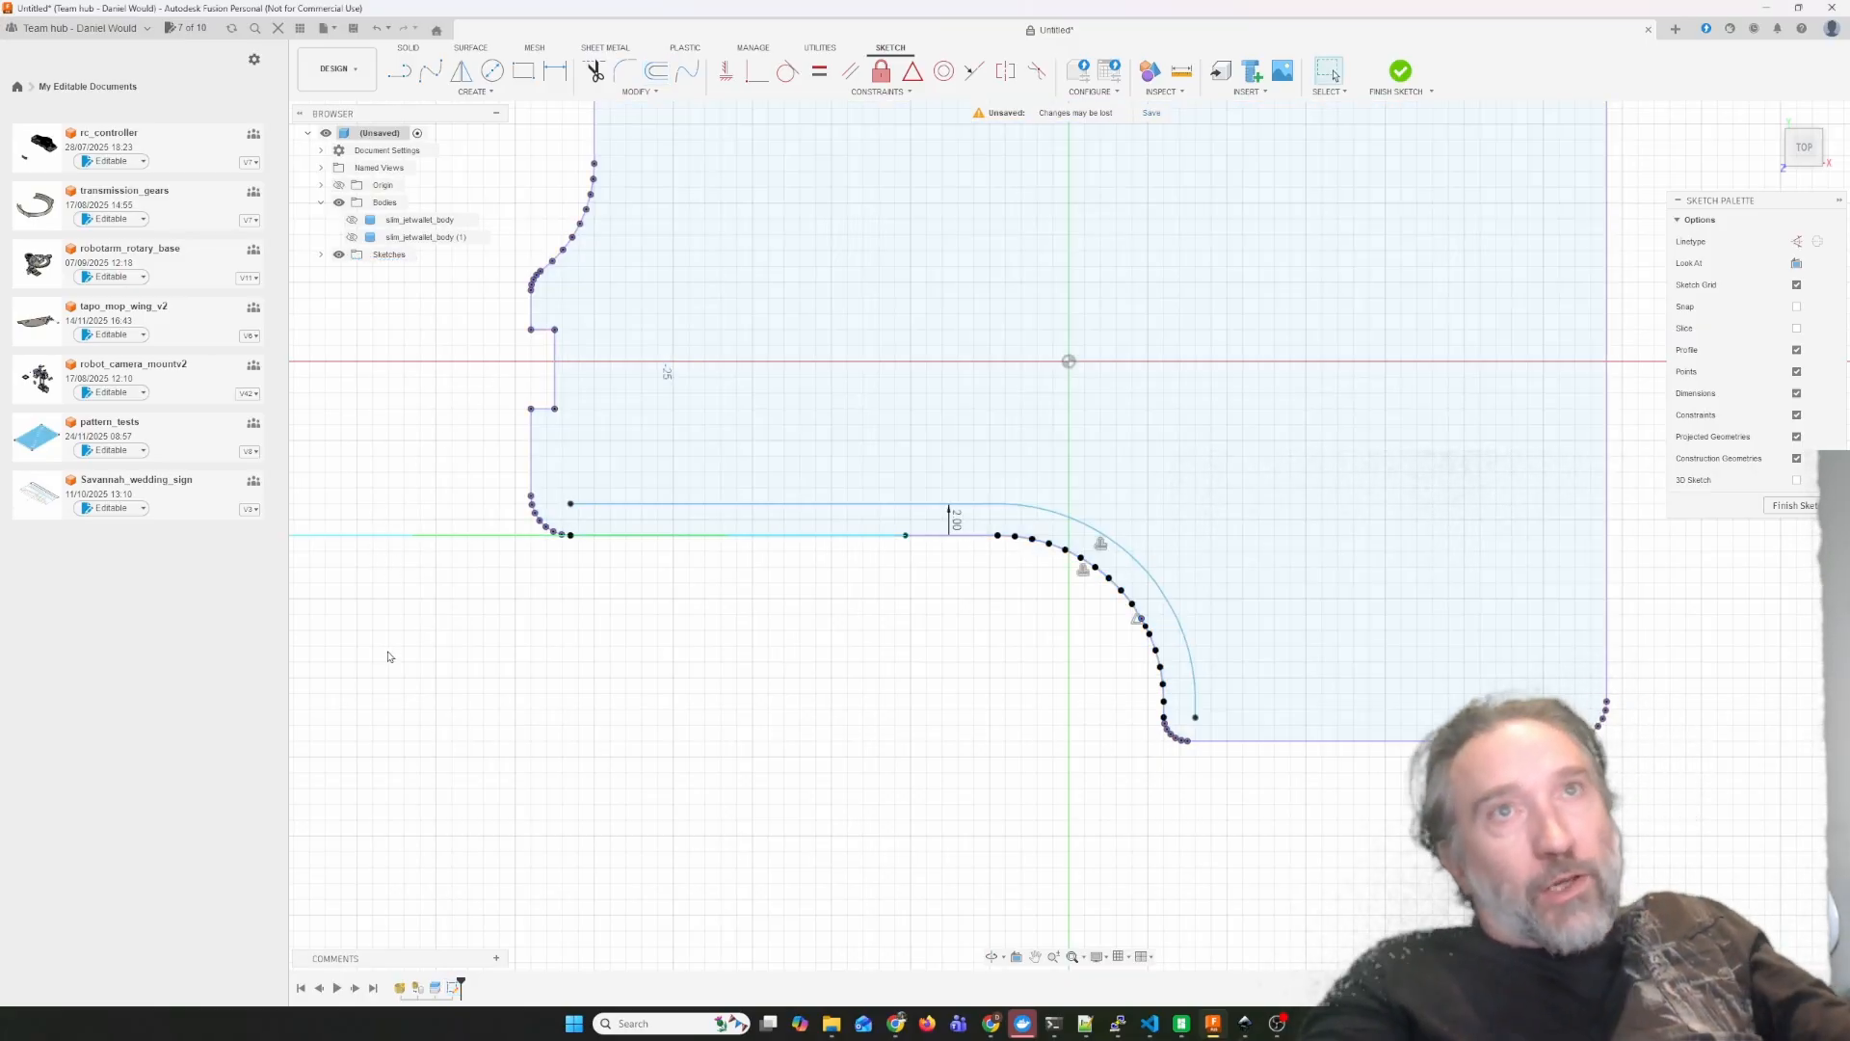
scroll(387, 652, "down", 1)
scroll(395, 652, "down", 1)
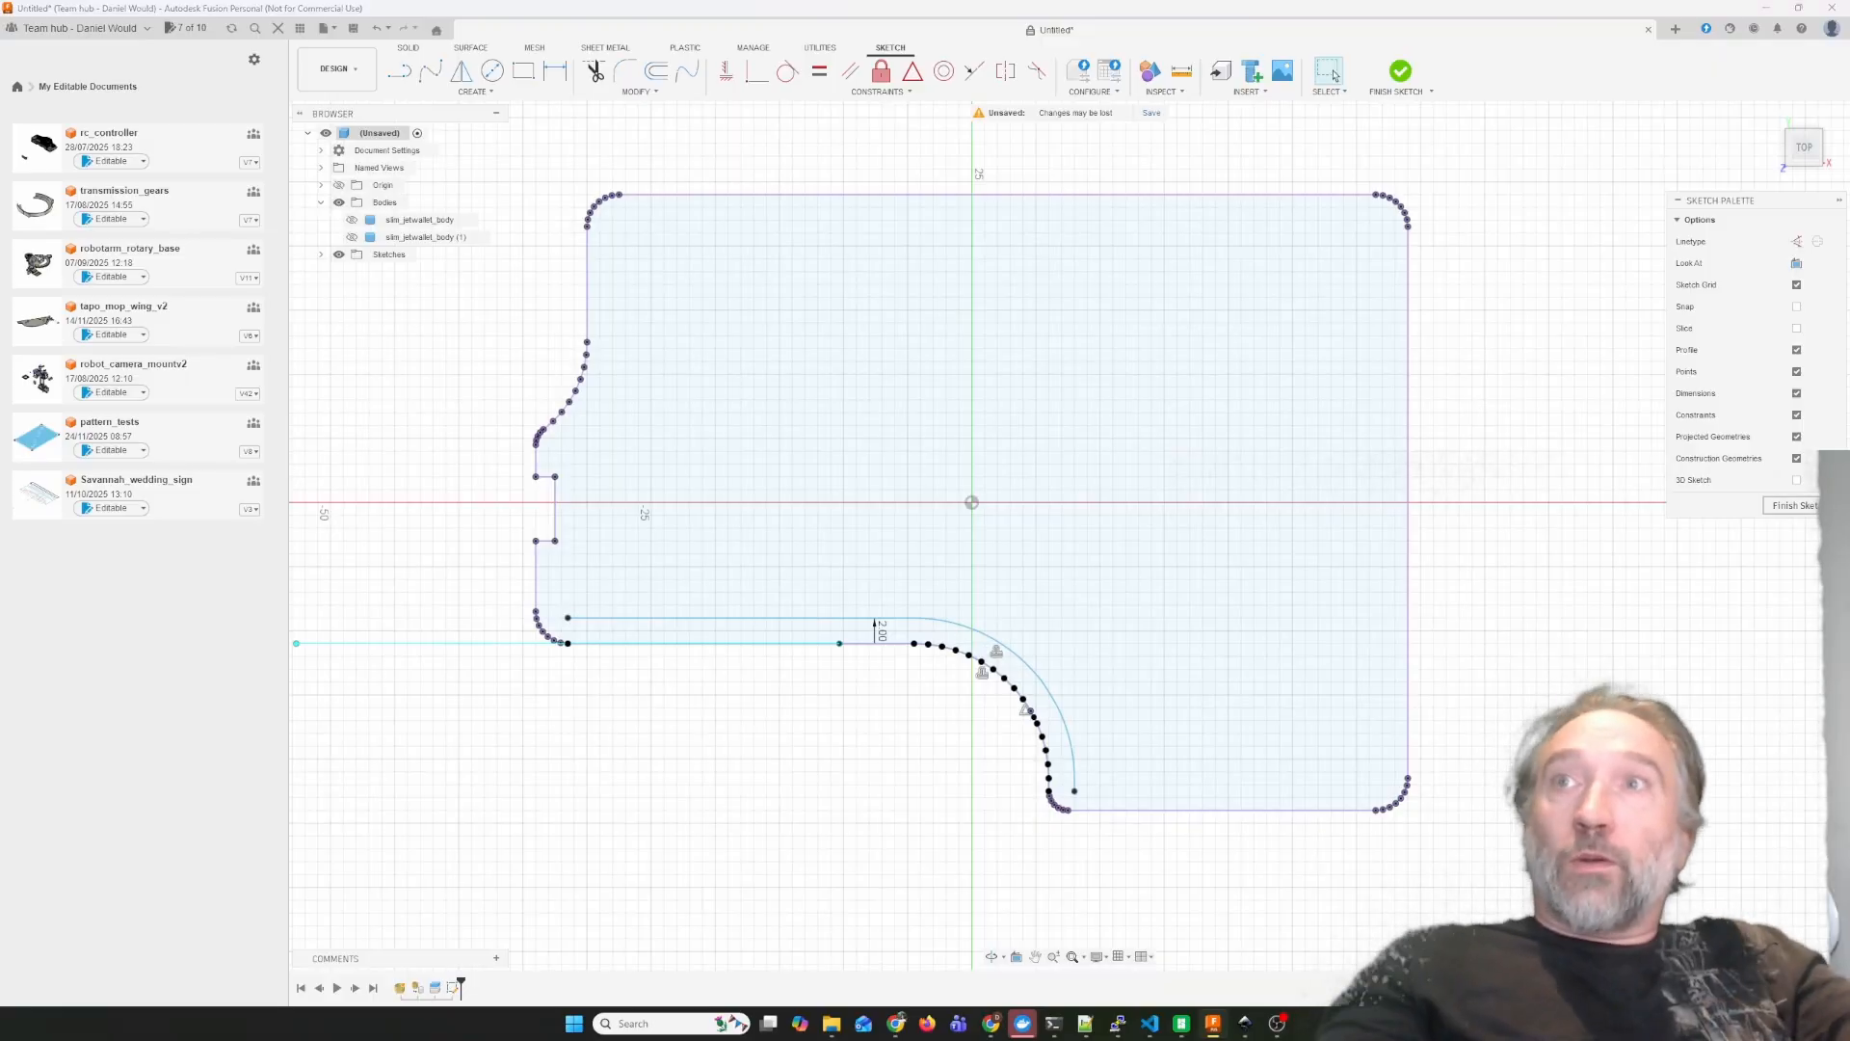
left_click(1792, 505)
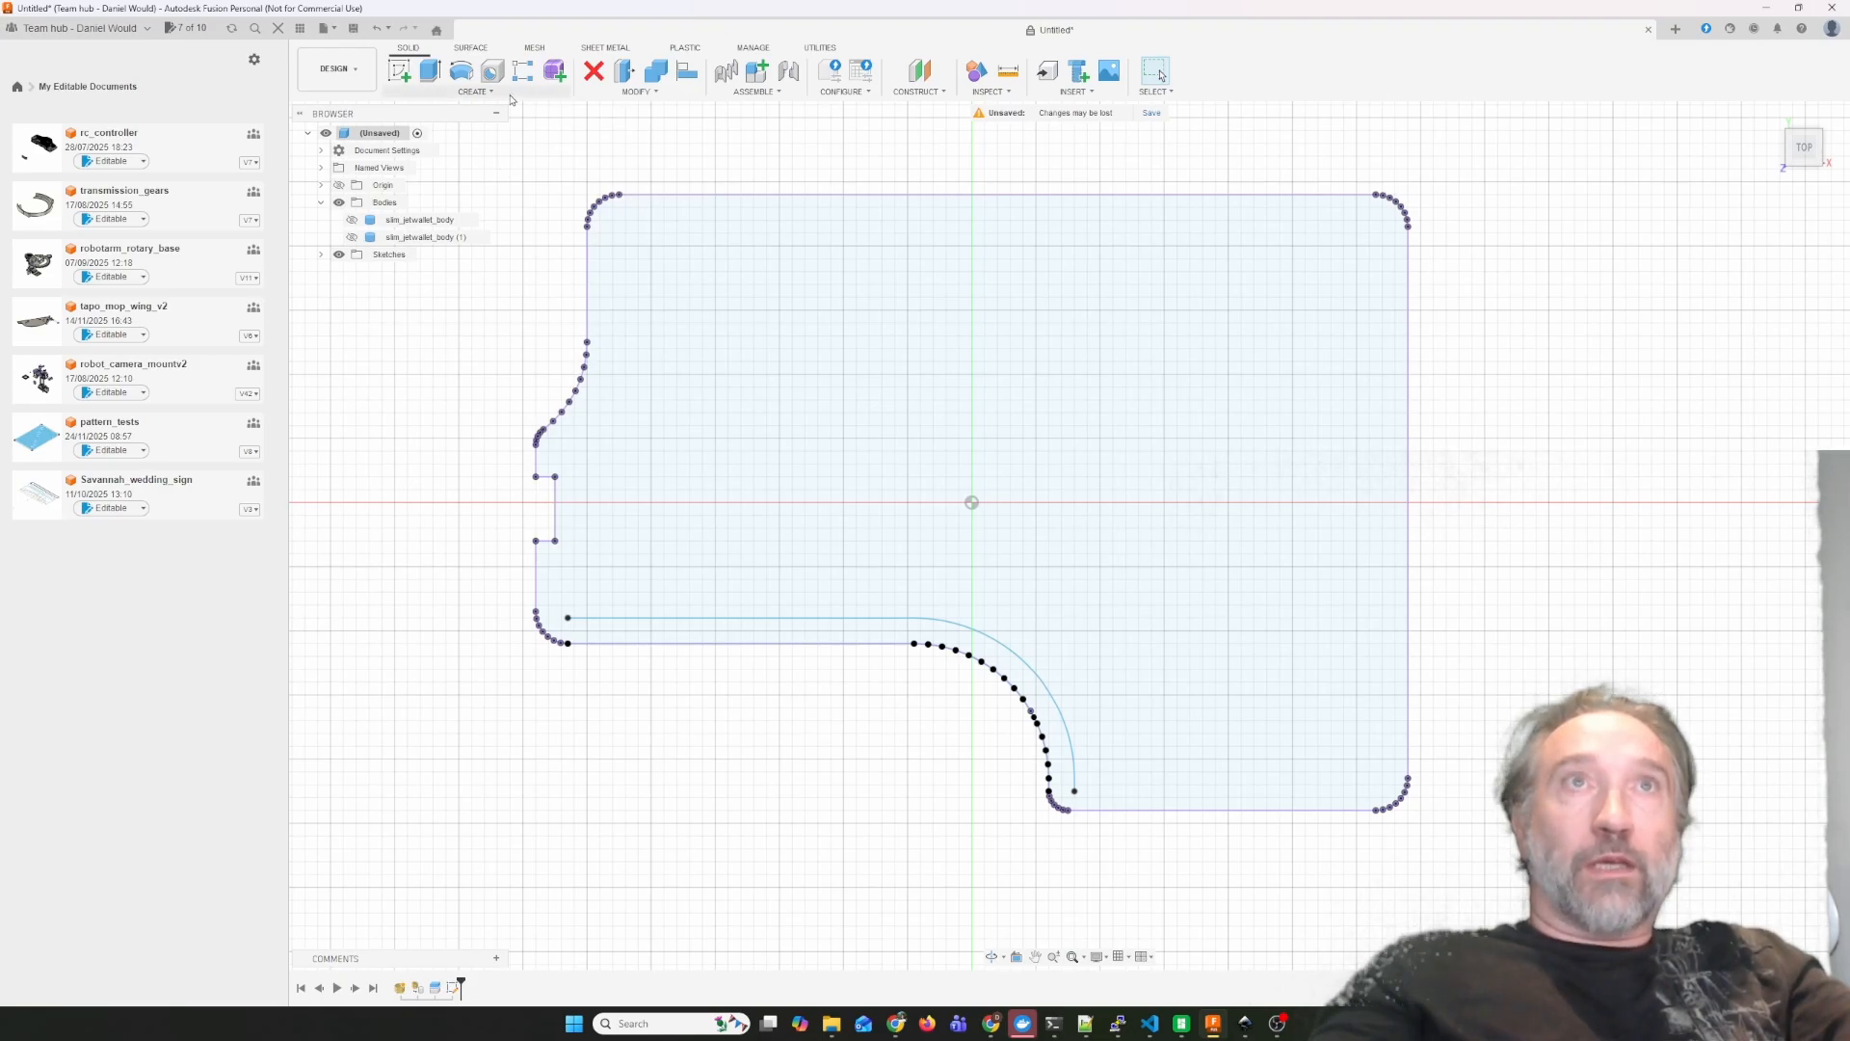
Create a new sketch on the horizontal origin plane and project the offset curve into it.
left_click(399, 71)
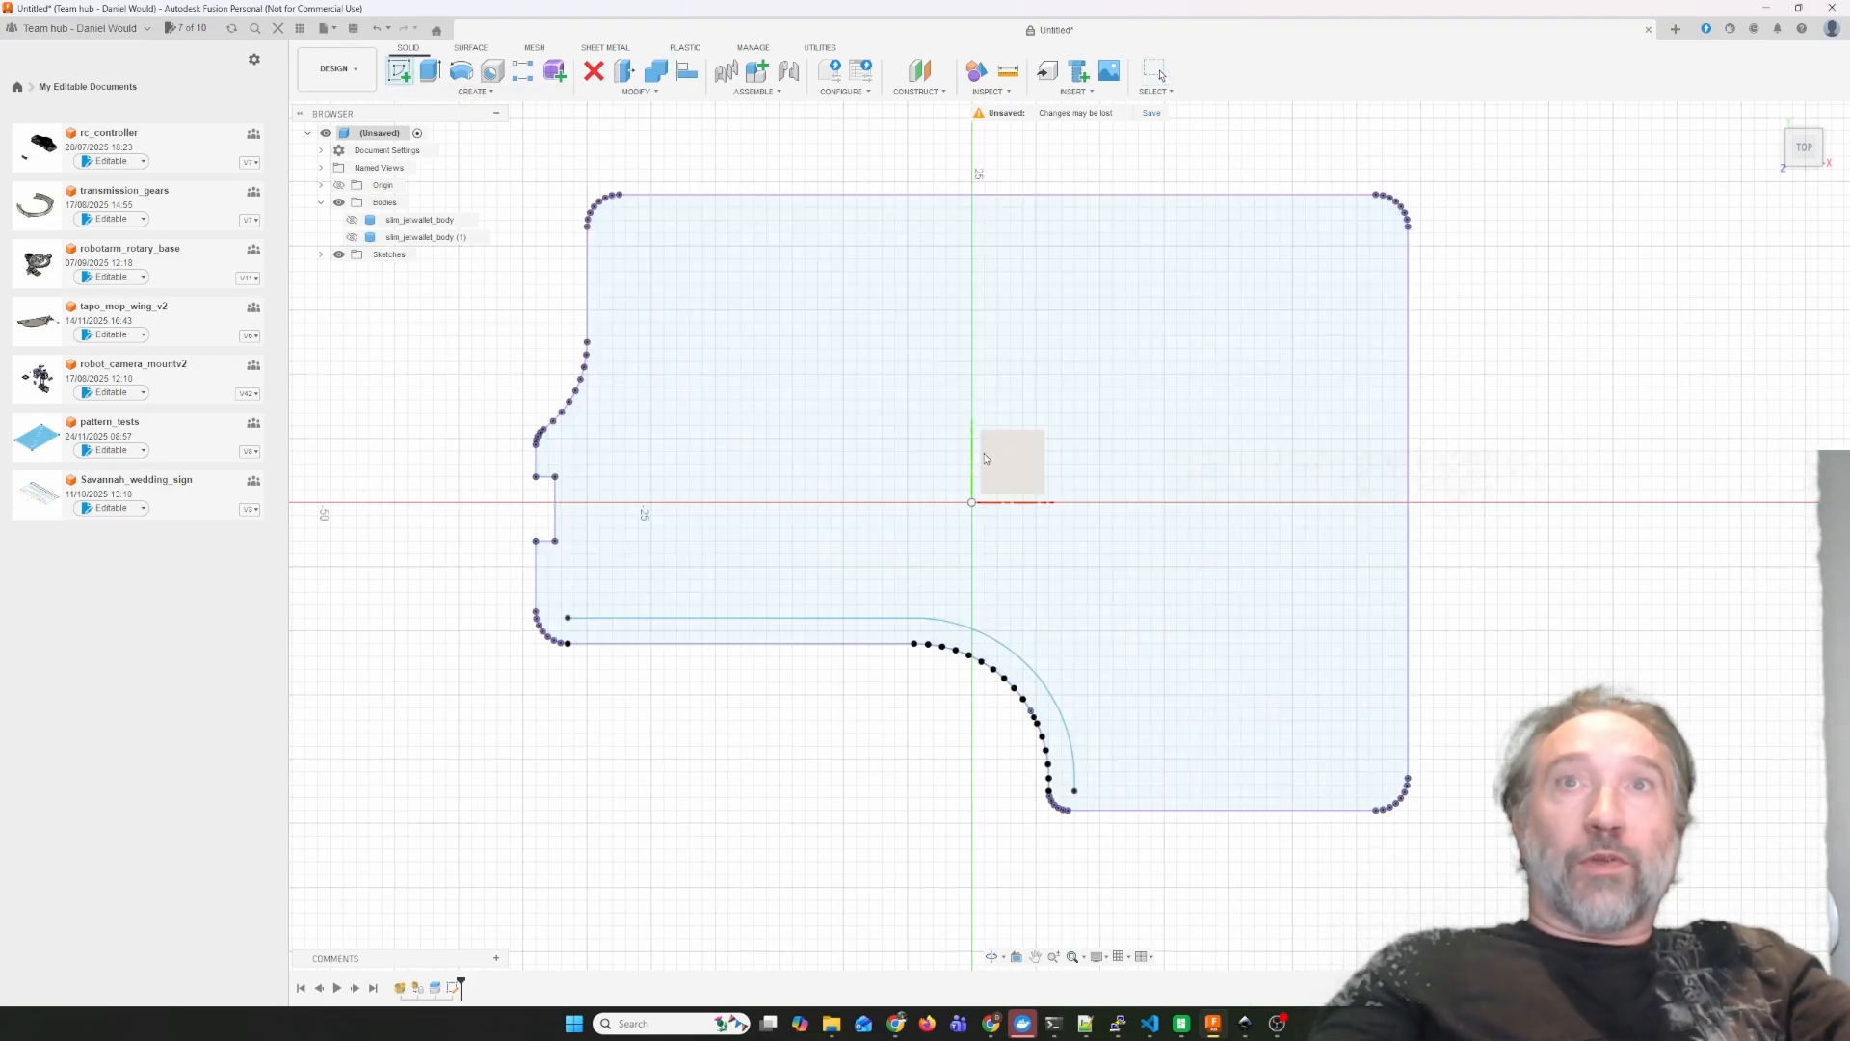
left_click(997, 464)
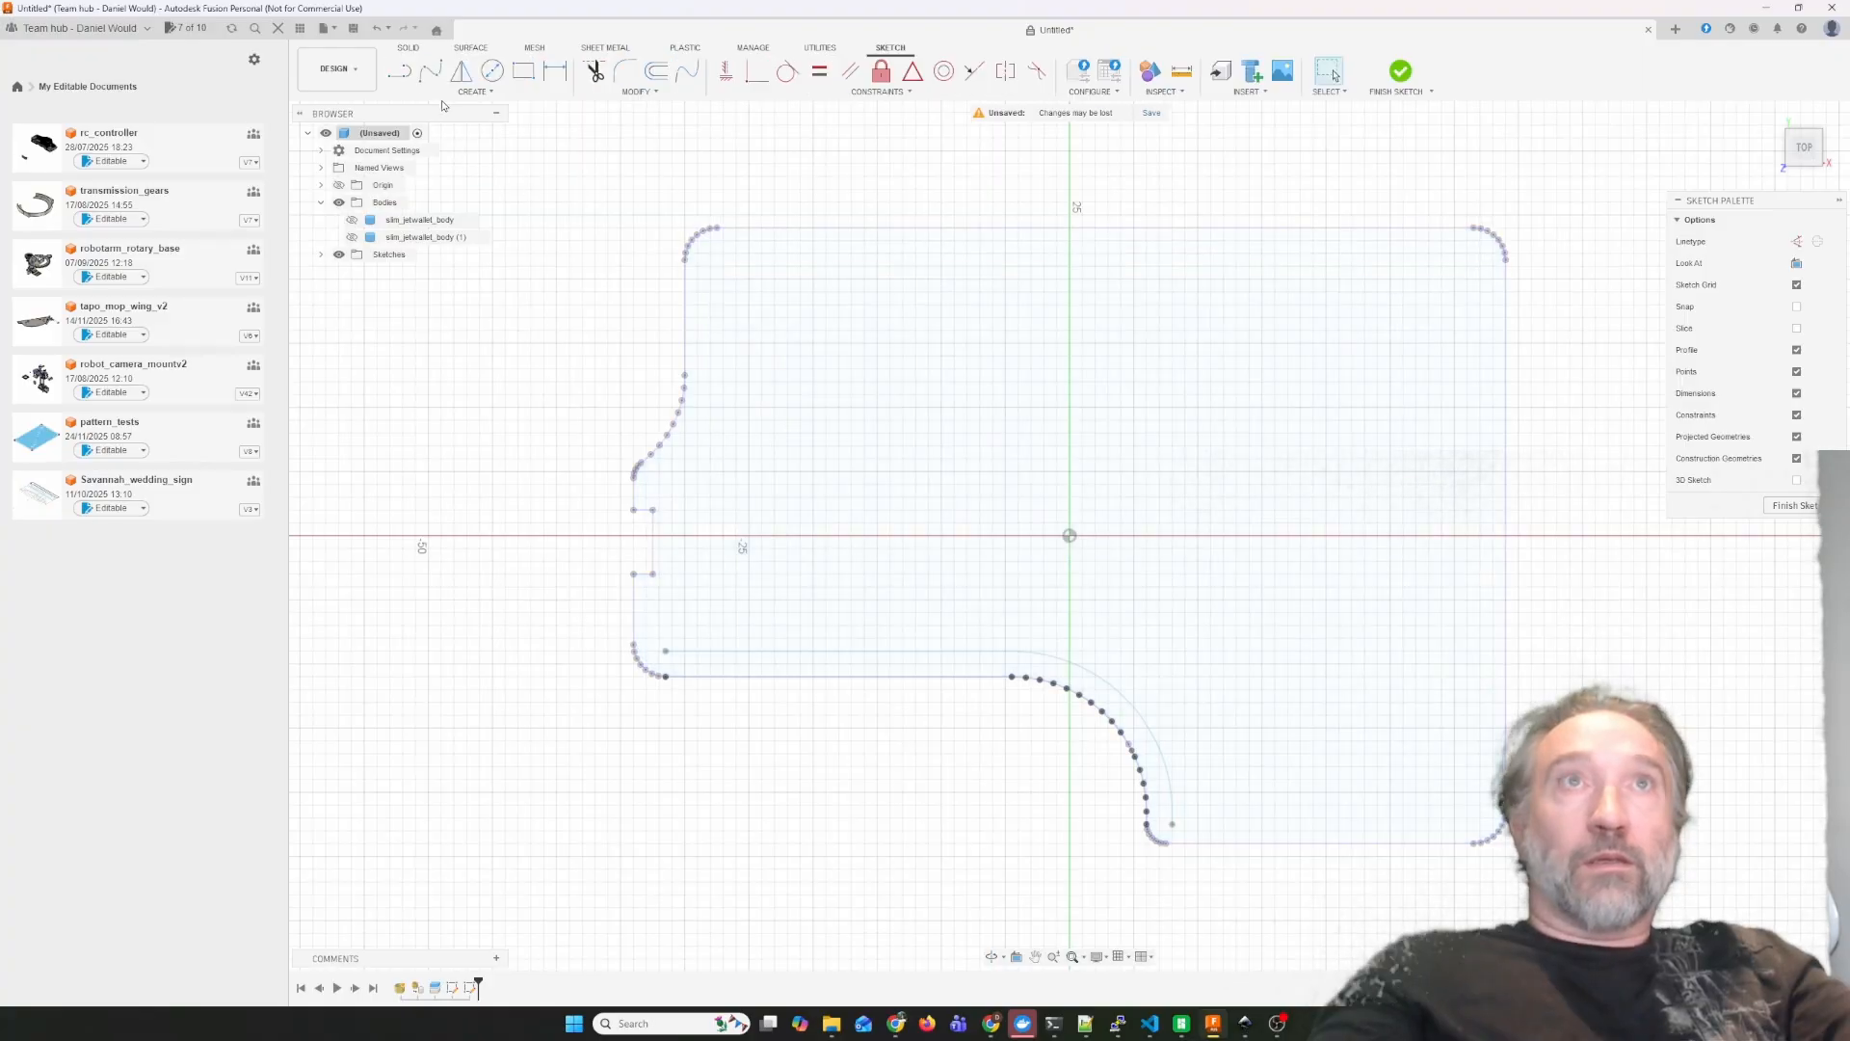
left_click(476, 91)
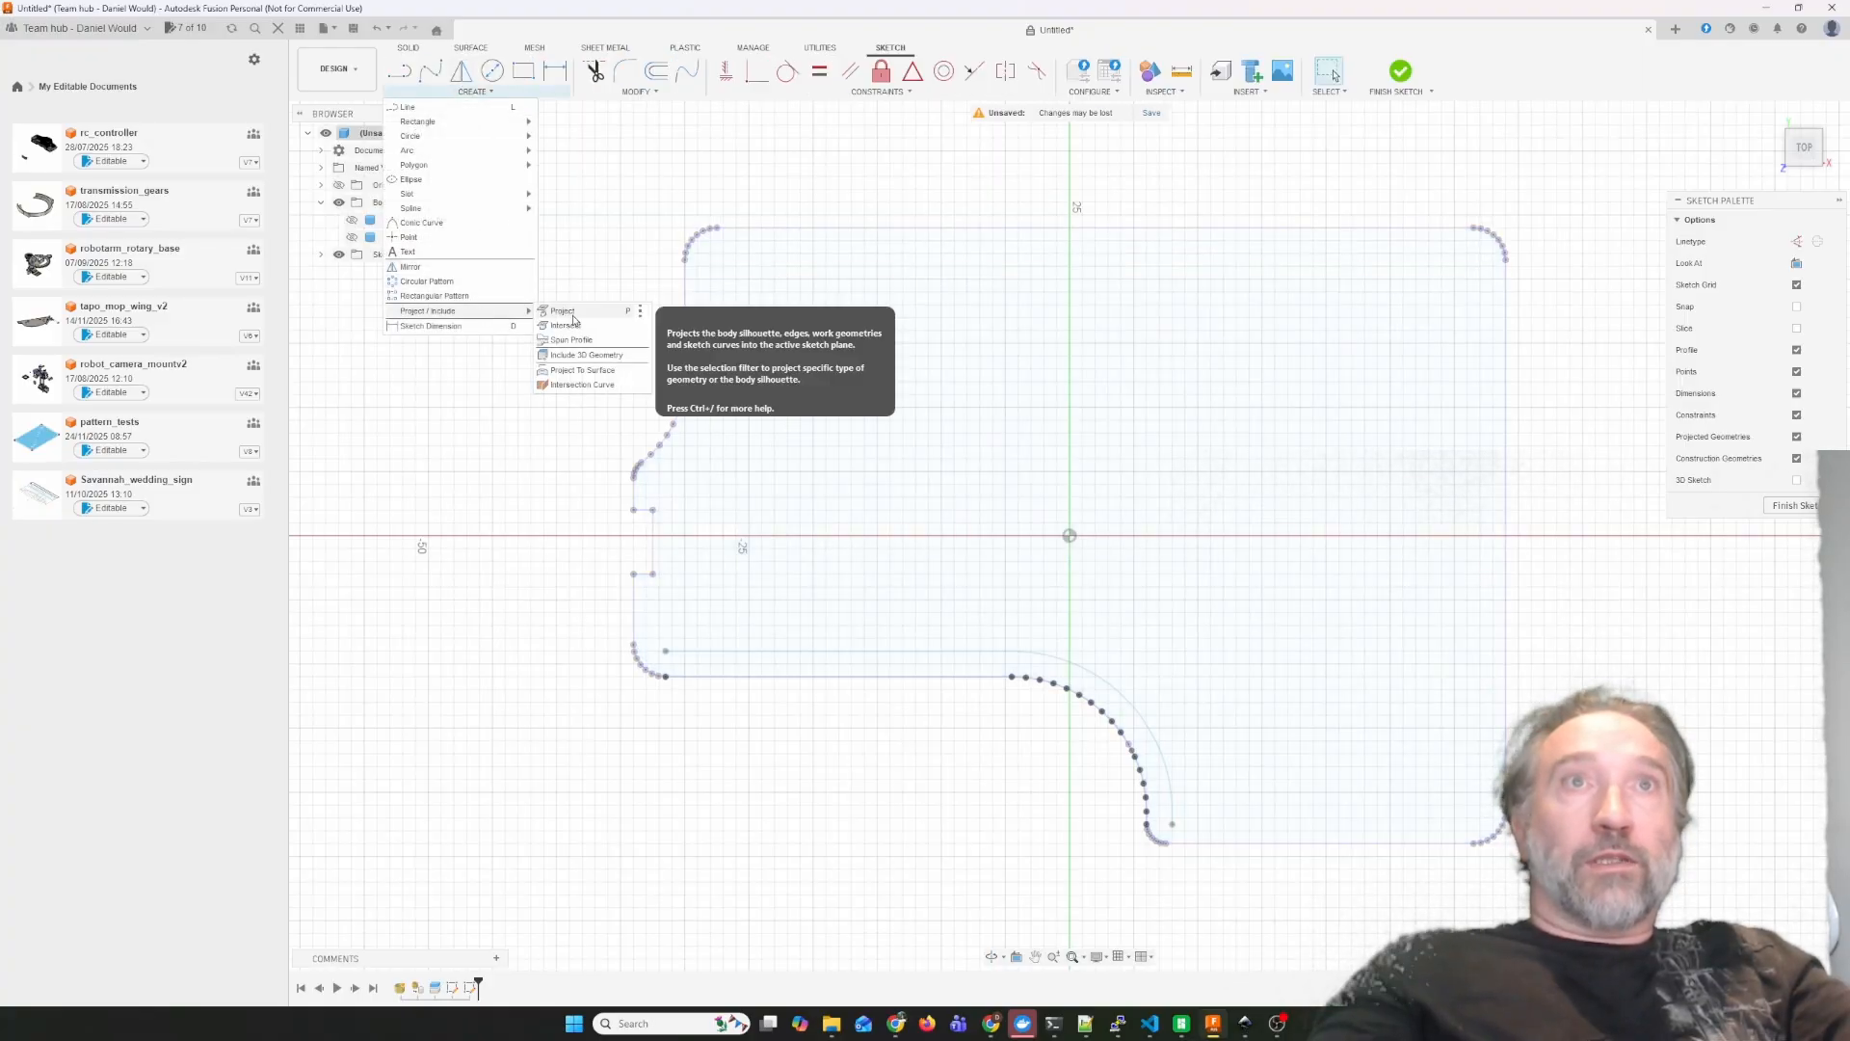
key("p")
left_click(925, 647)
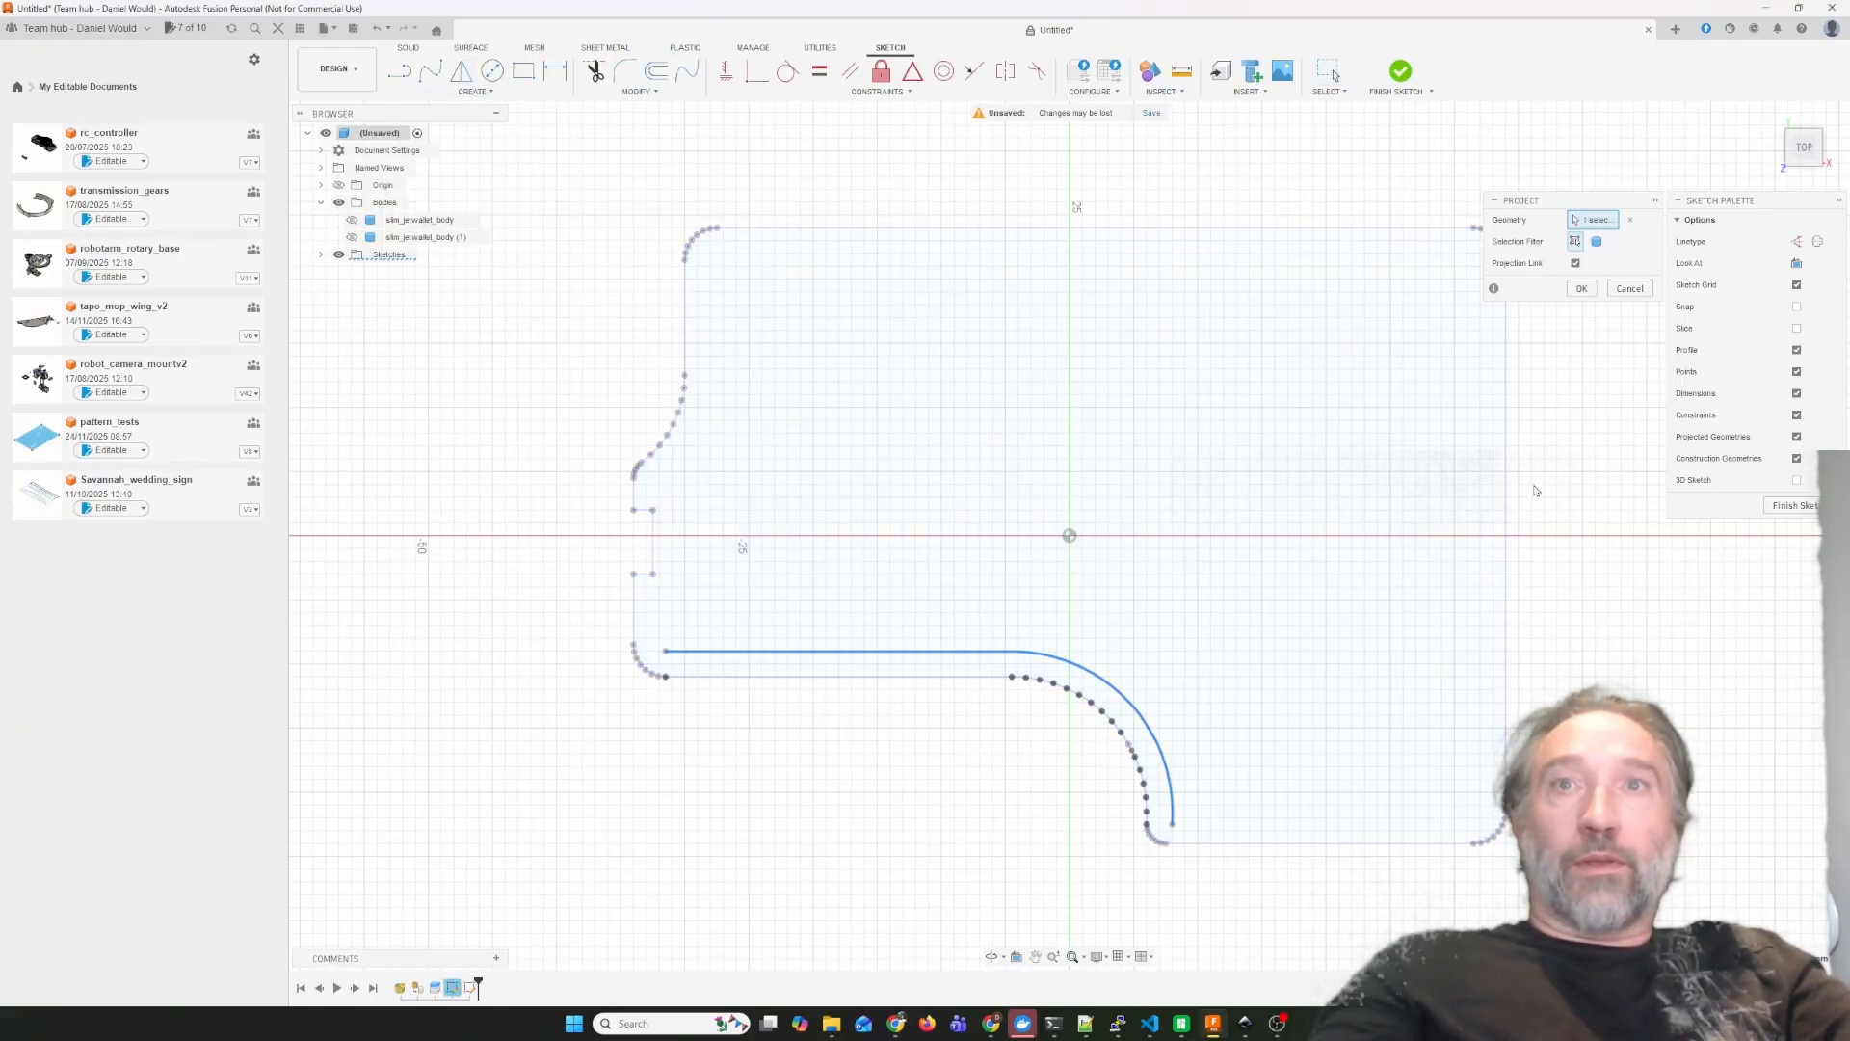
left_click(1590, 292)
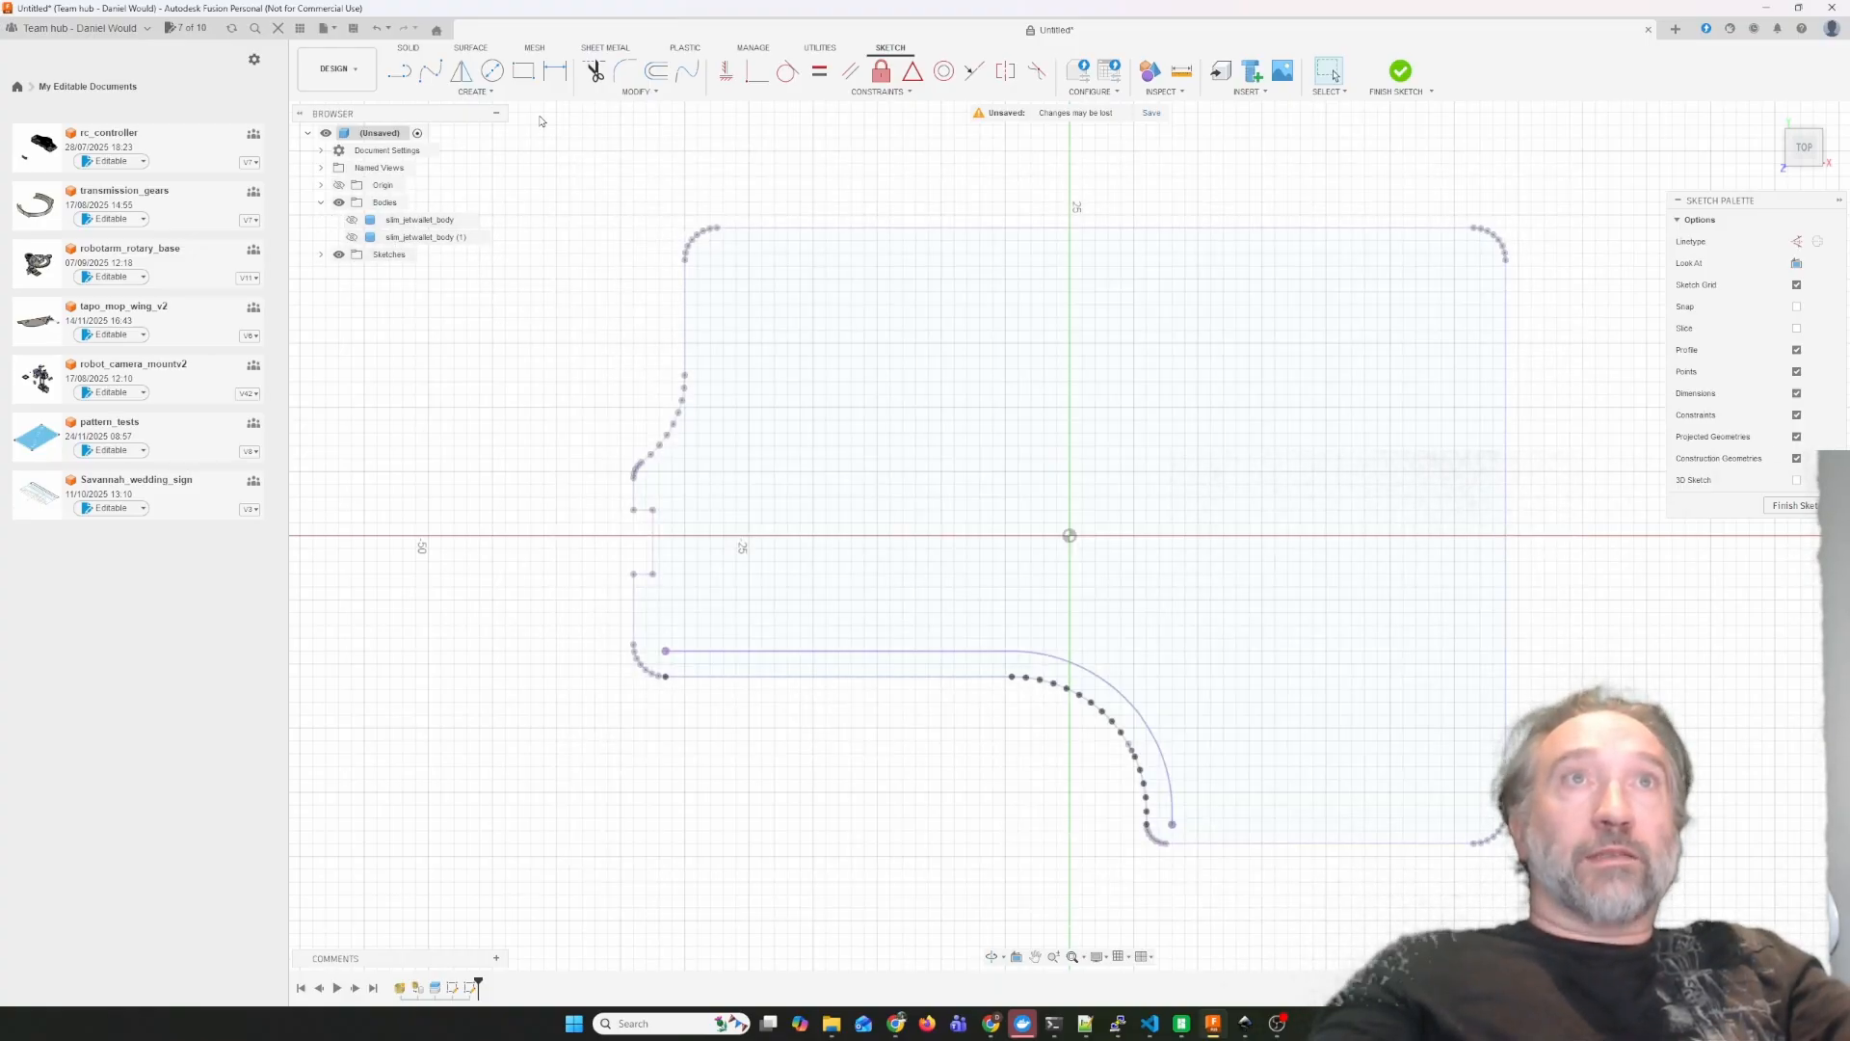
Add the text 'WALLET' on a path, using the projected curve as the path.
left_click(477, 94)
left_click(485, 255)
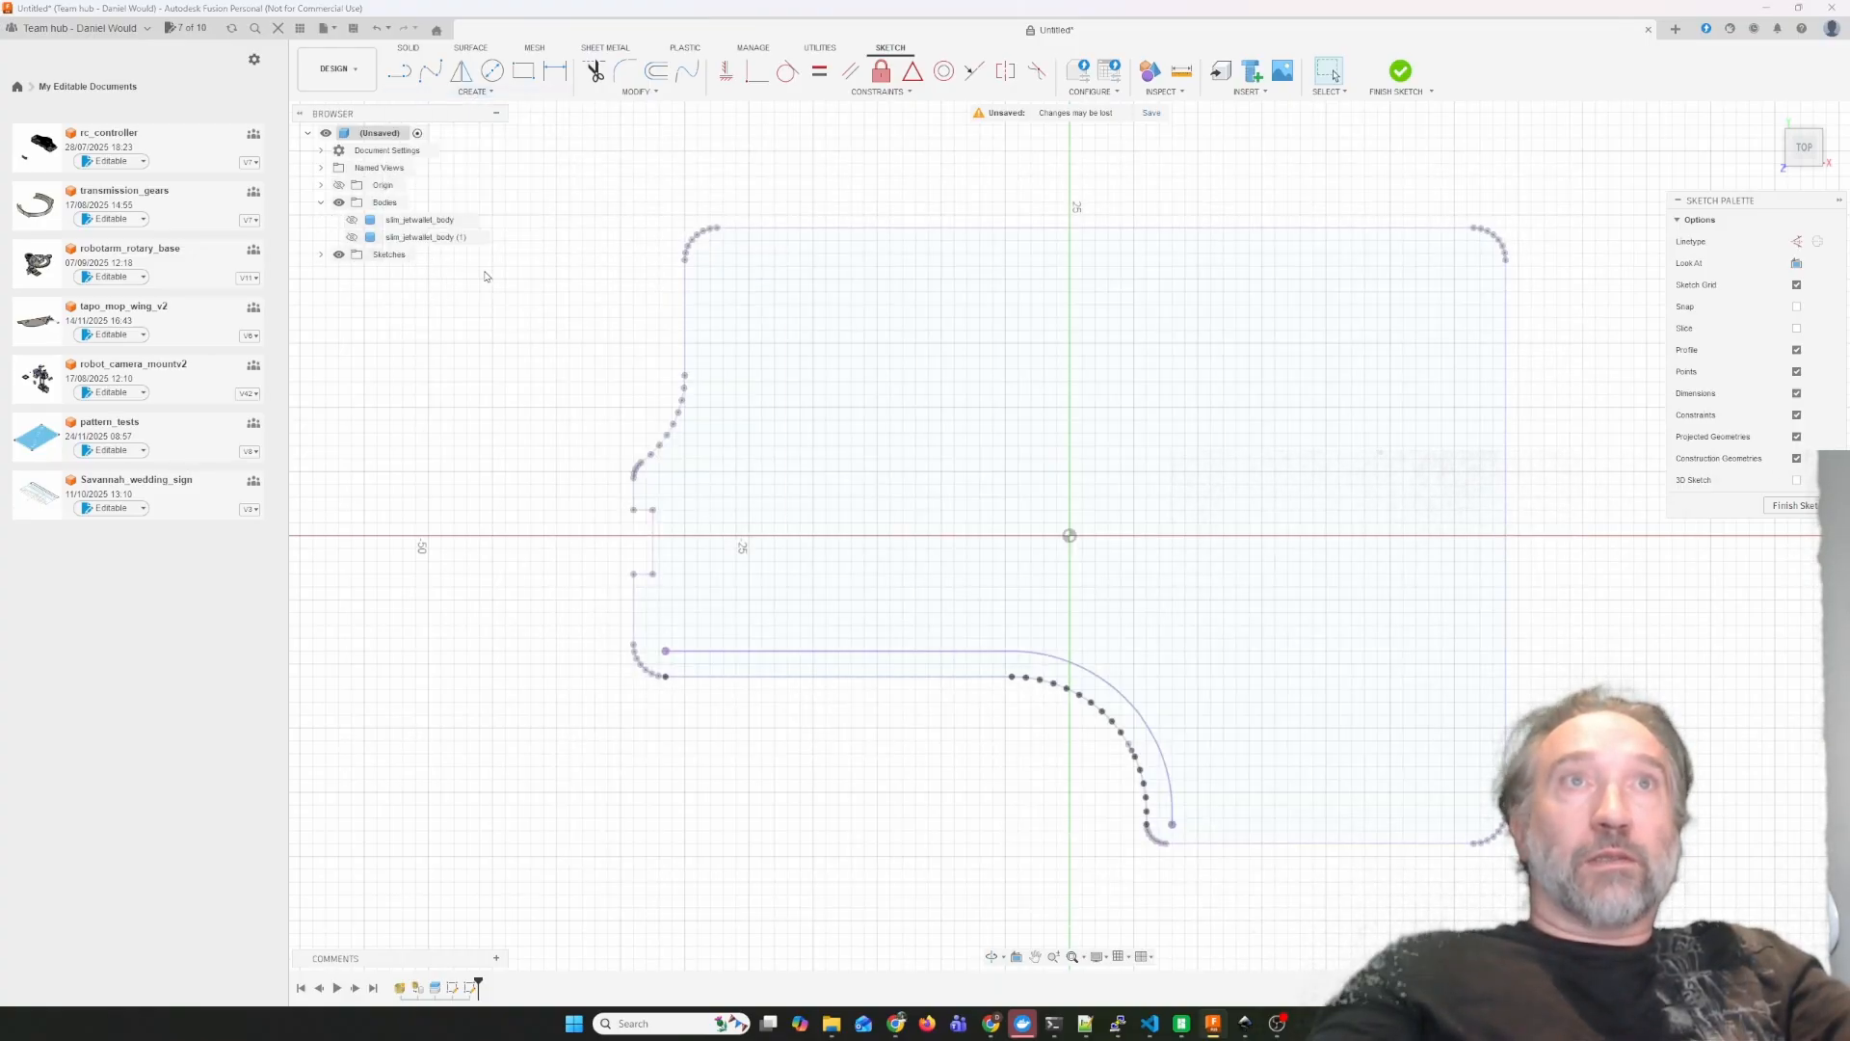
left_click(1065, 633)
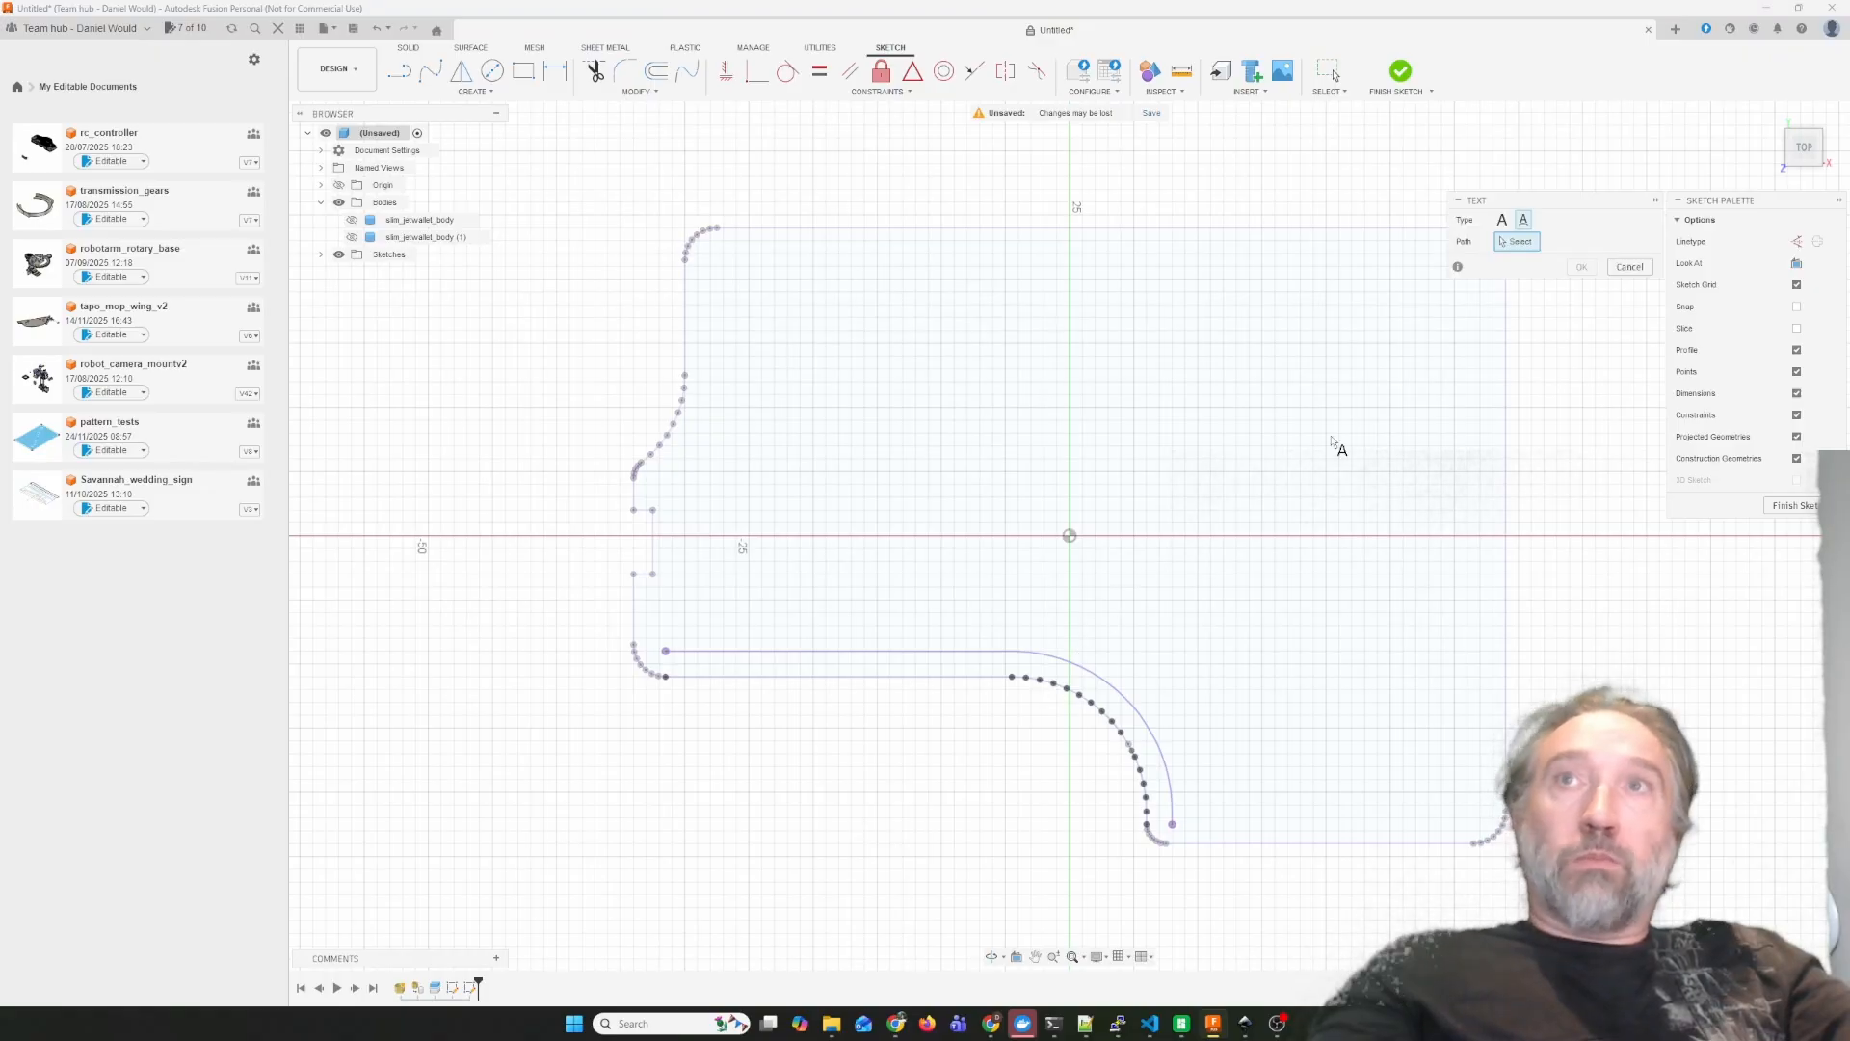
left_click(1038, 652)
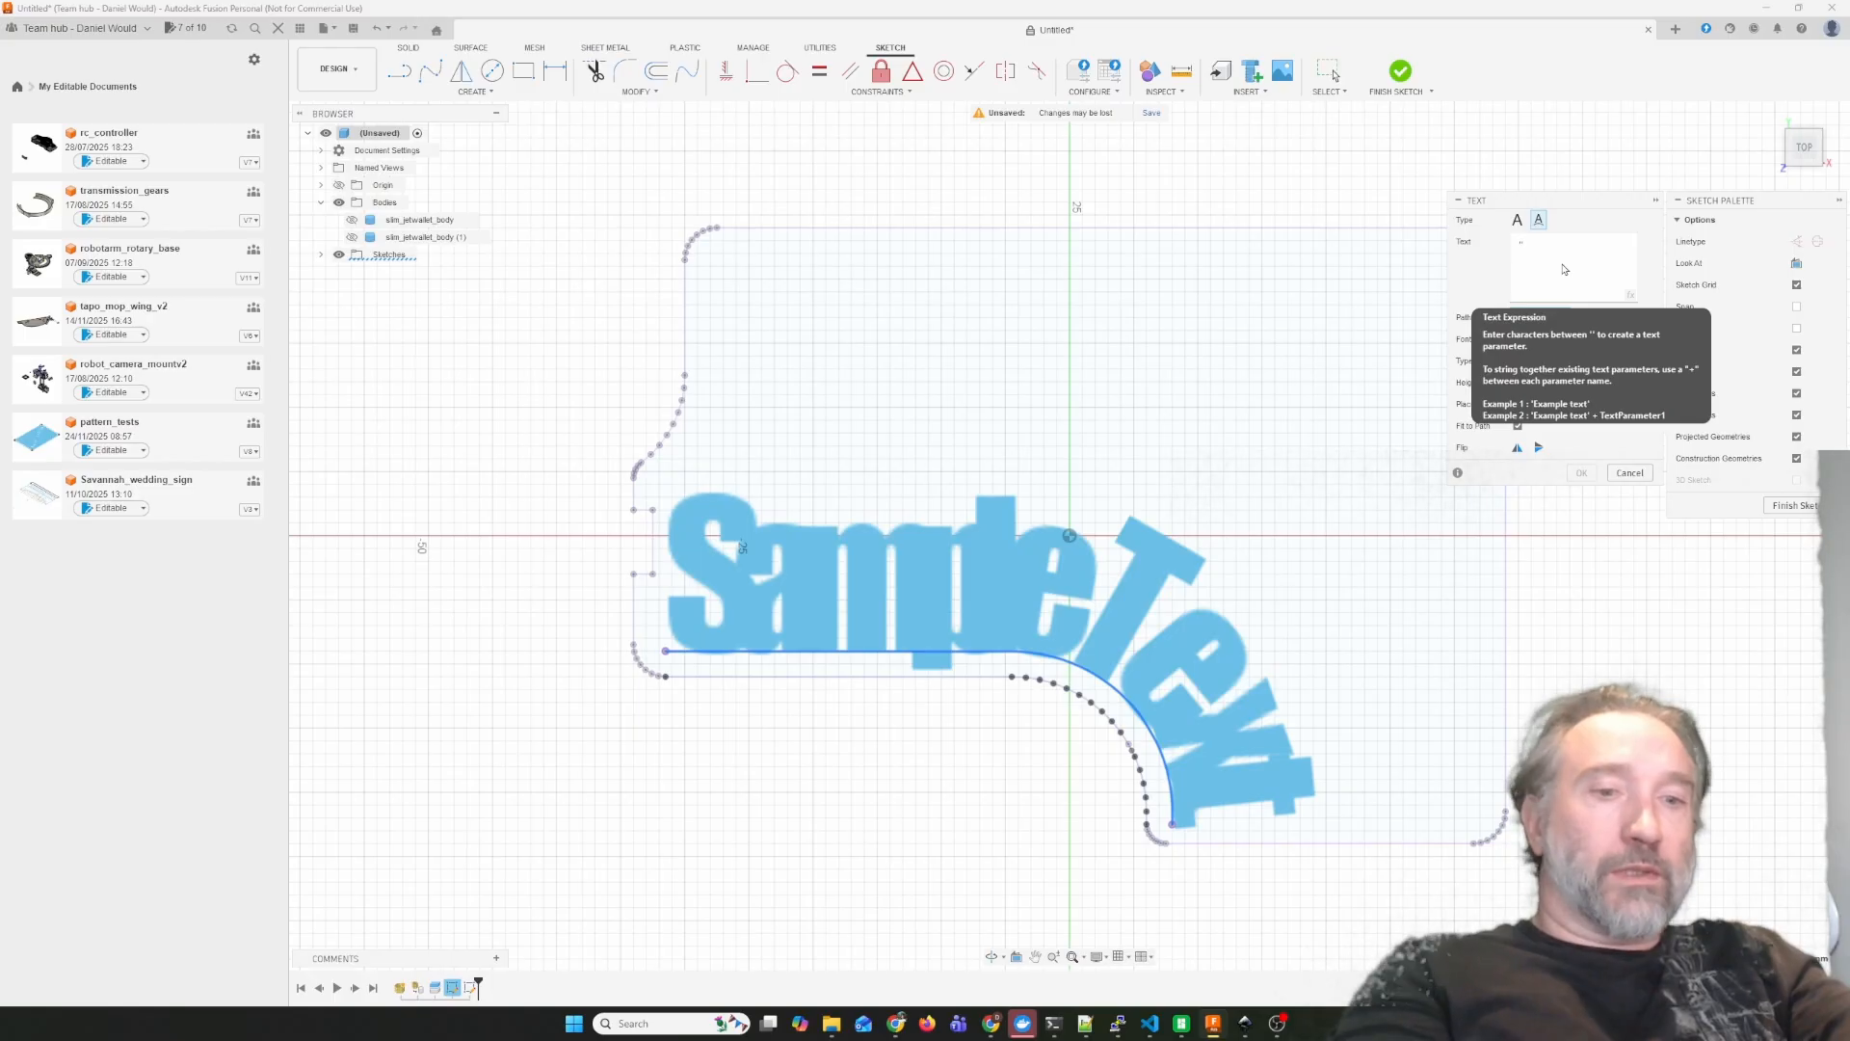
type("'WAO")
key("BackSpace")
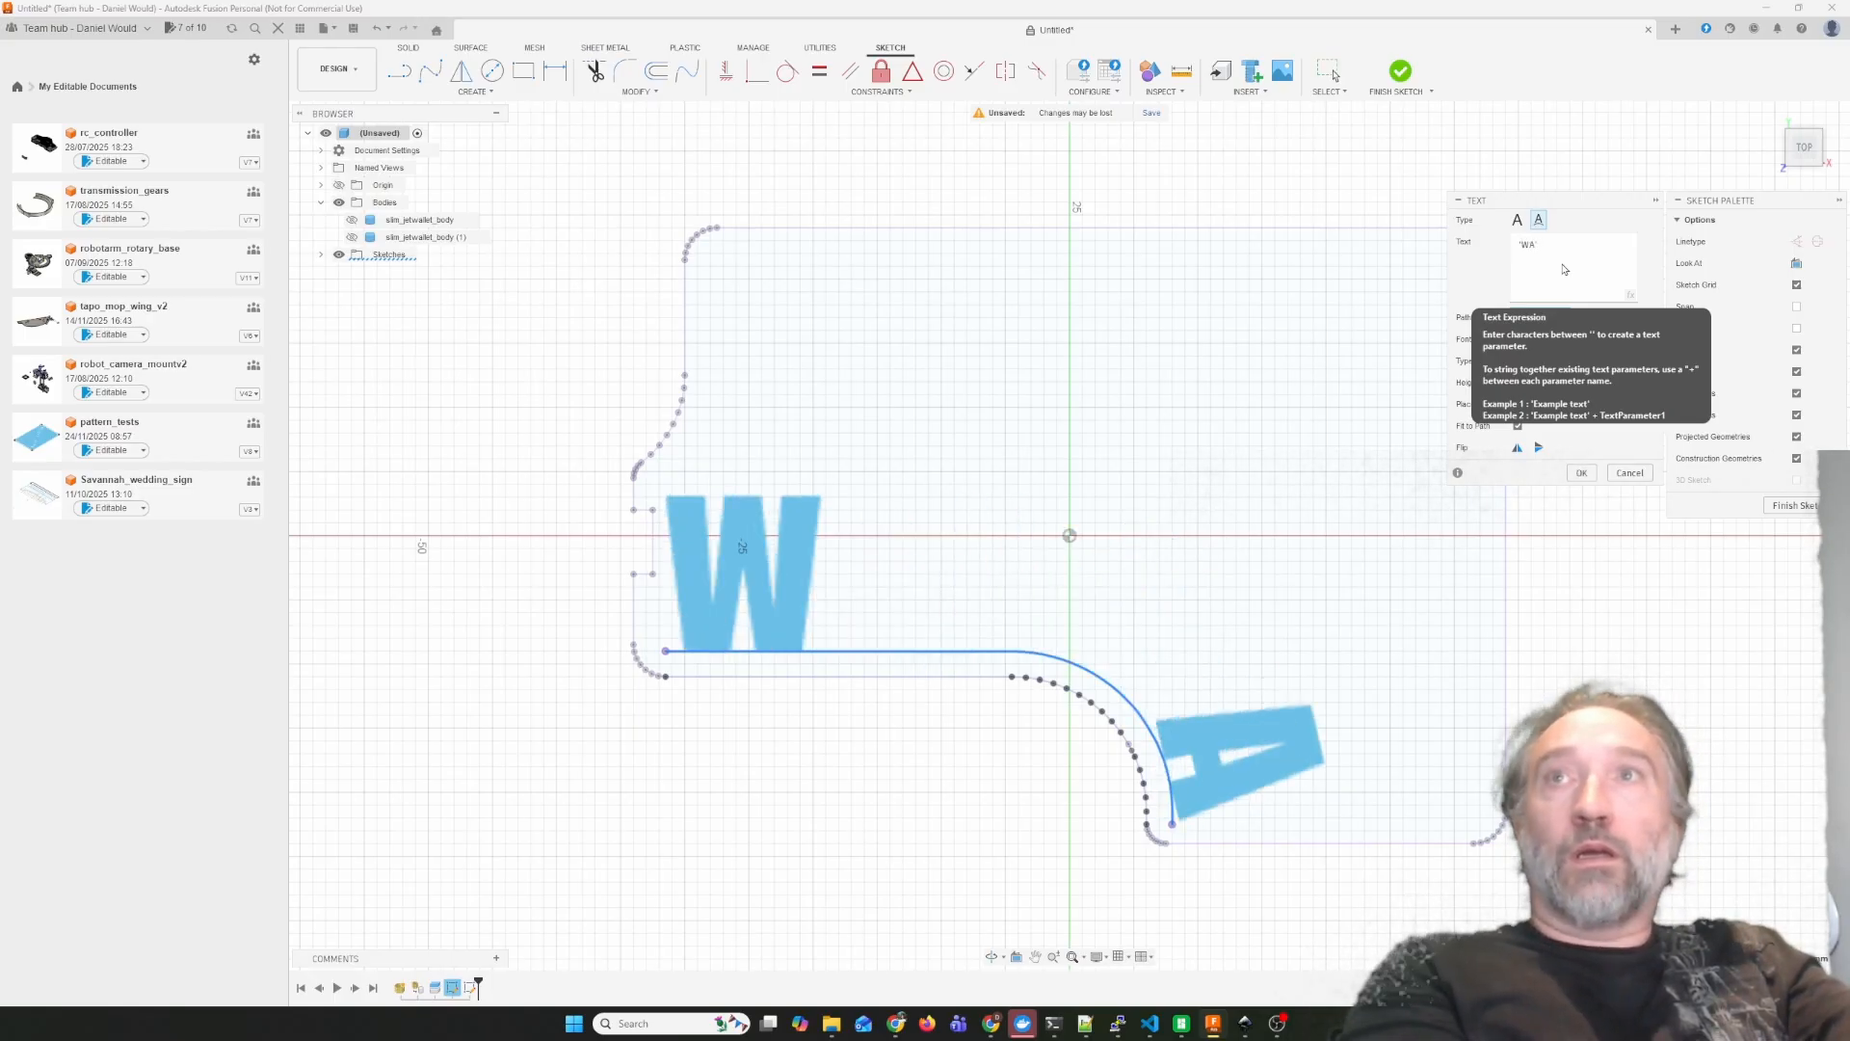
type("LLET")
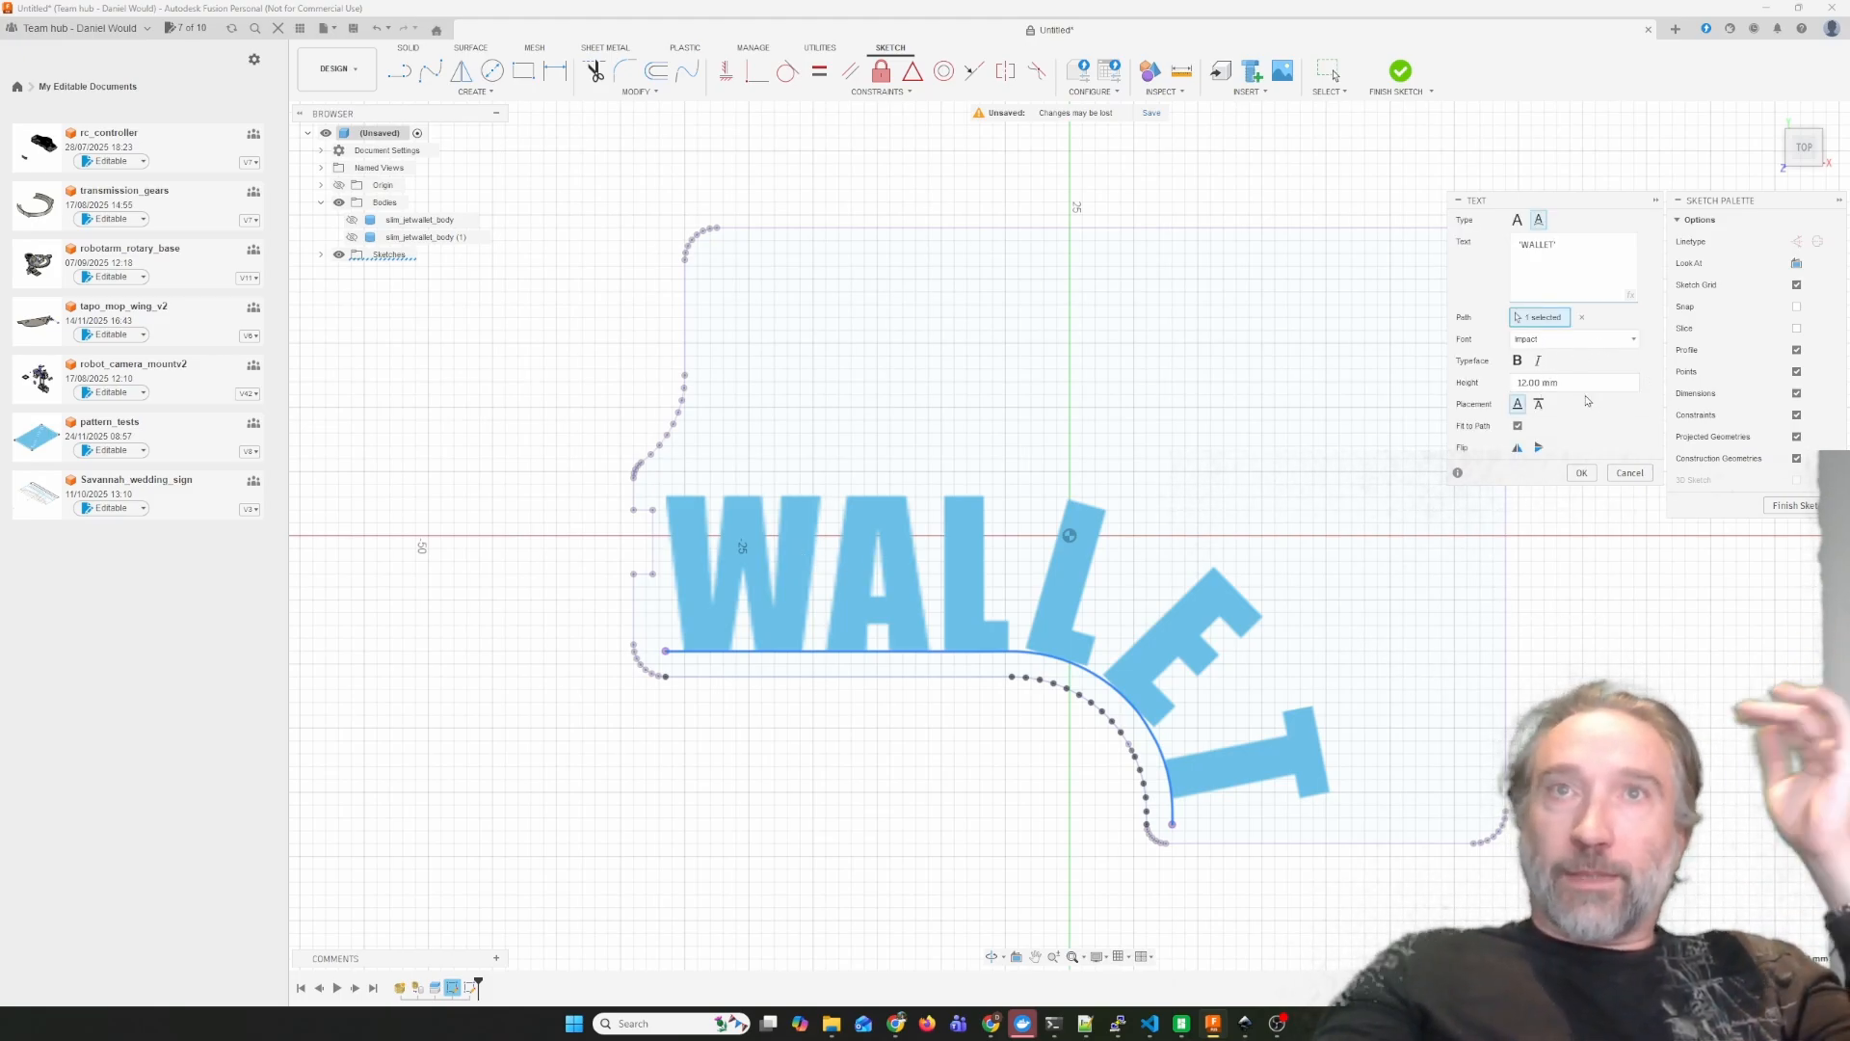
left_click(1582, 472)
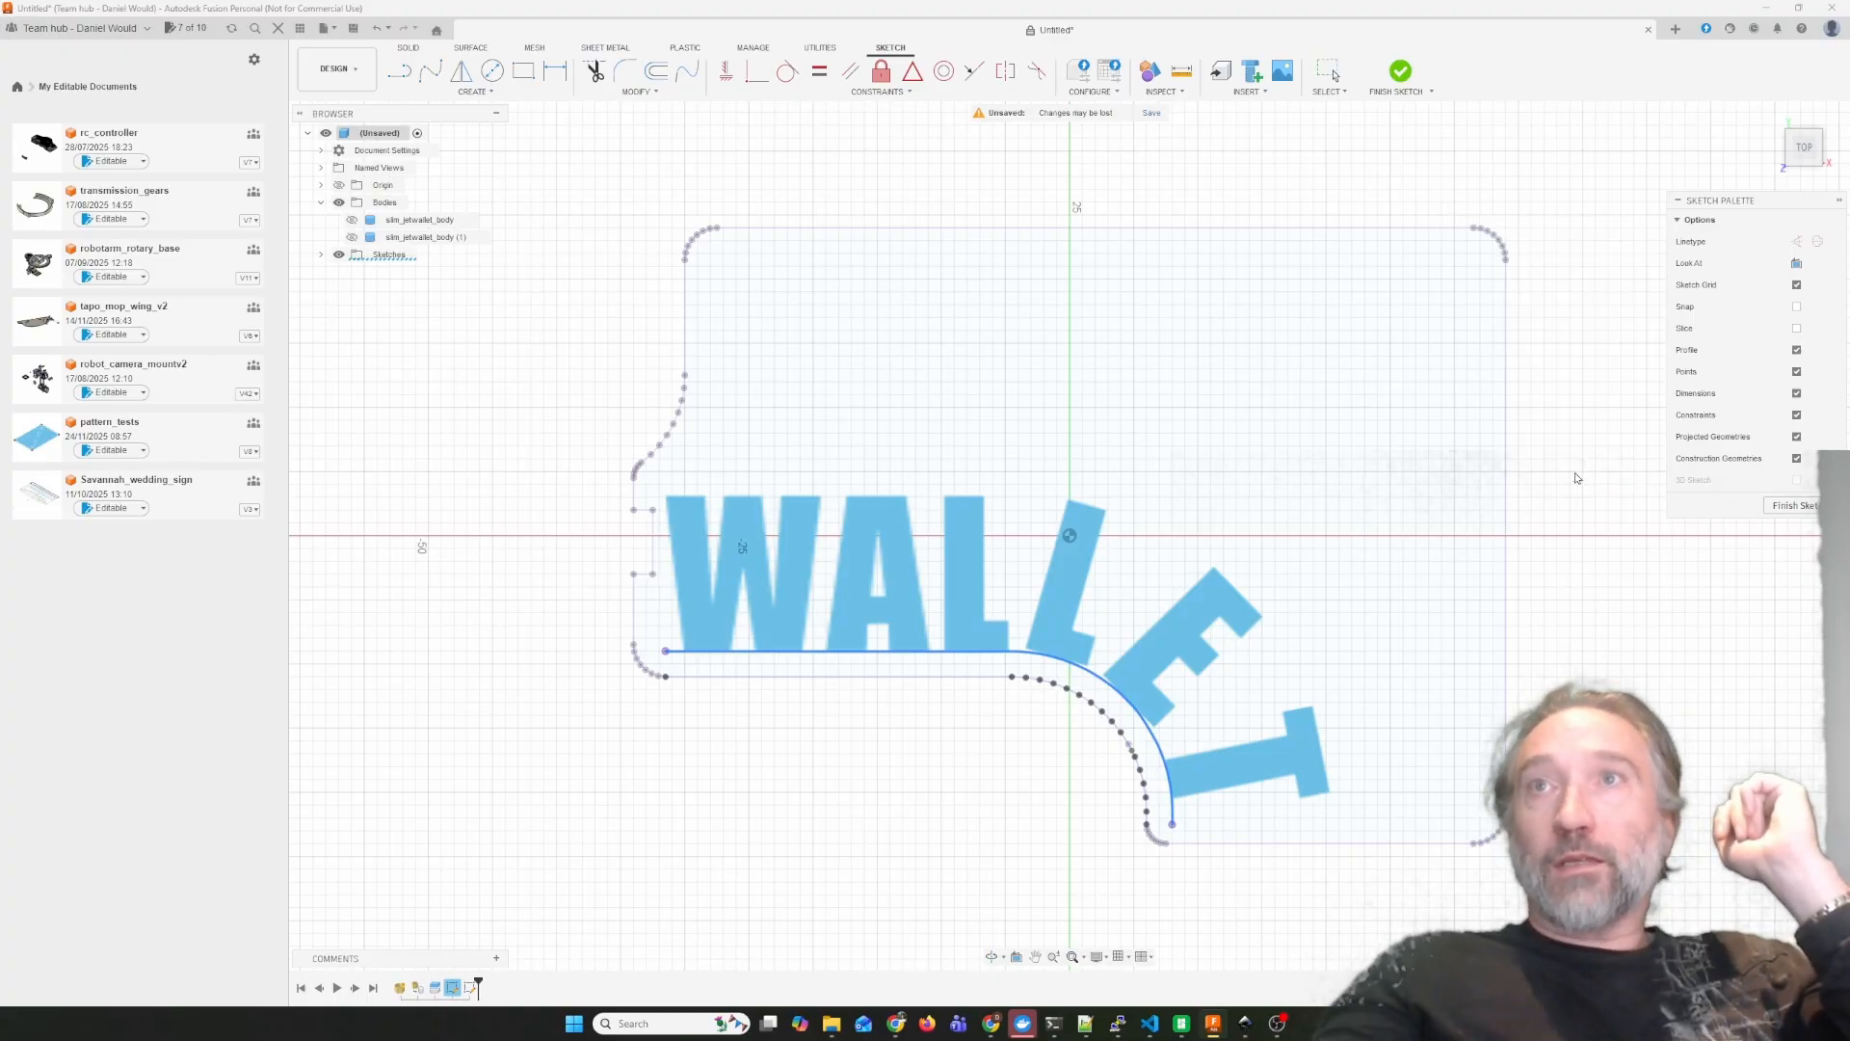
Explode the WALLET text into sketch curves and expand the list of sketches in the design.
right_click(761, 541)
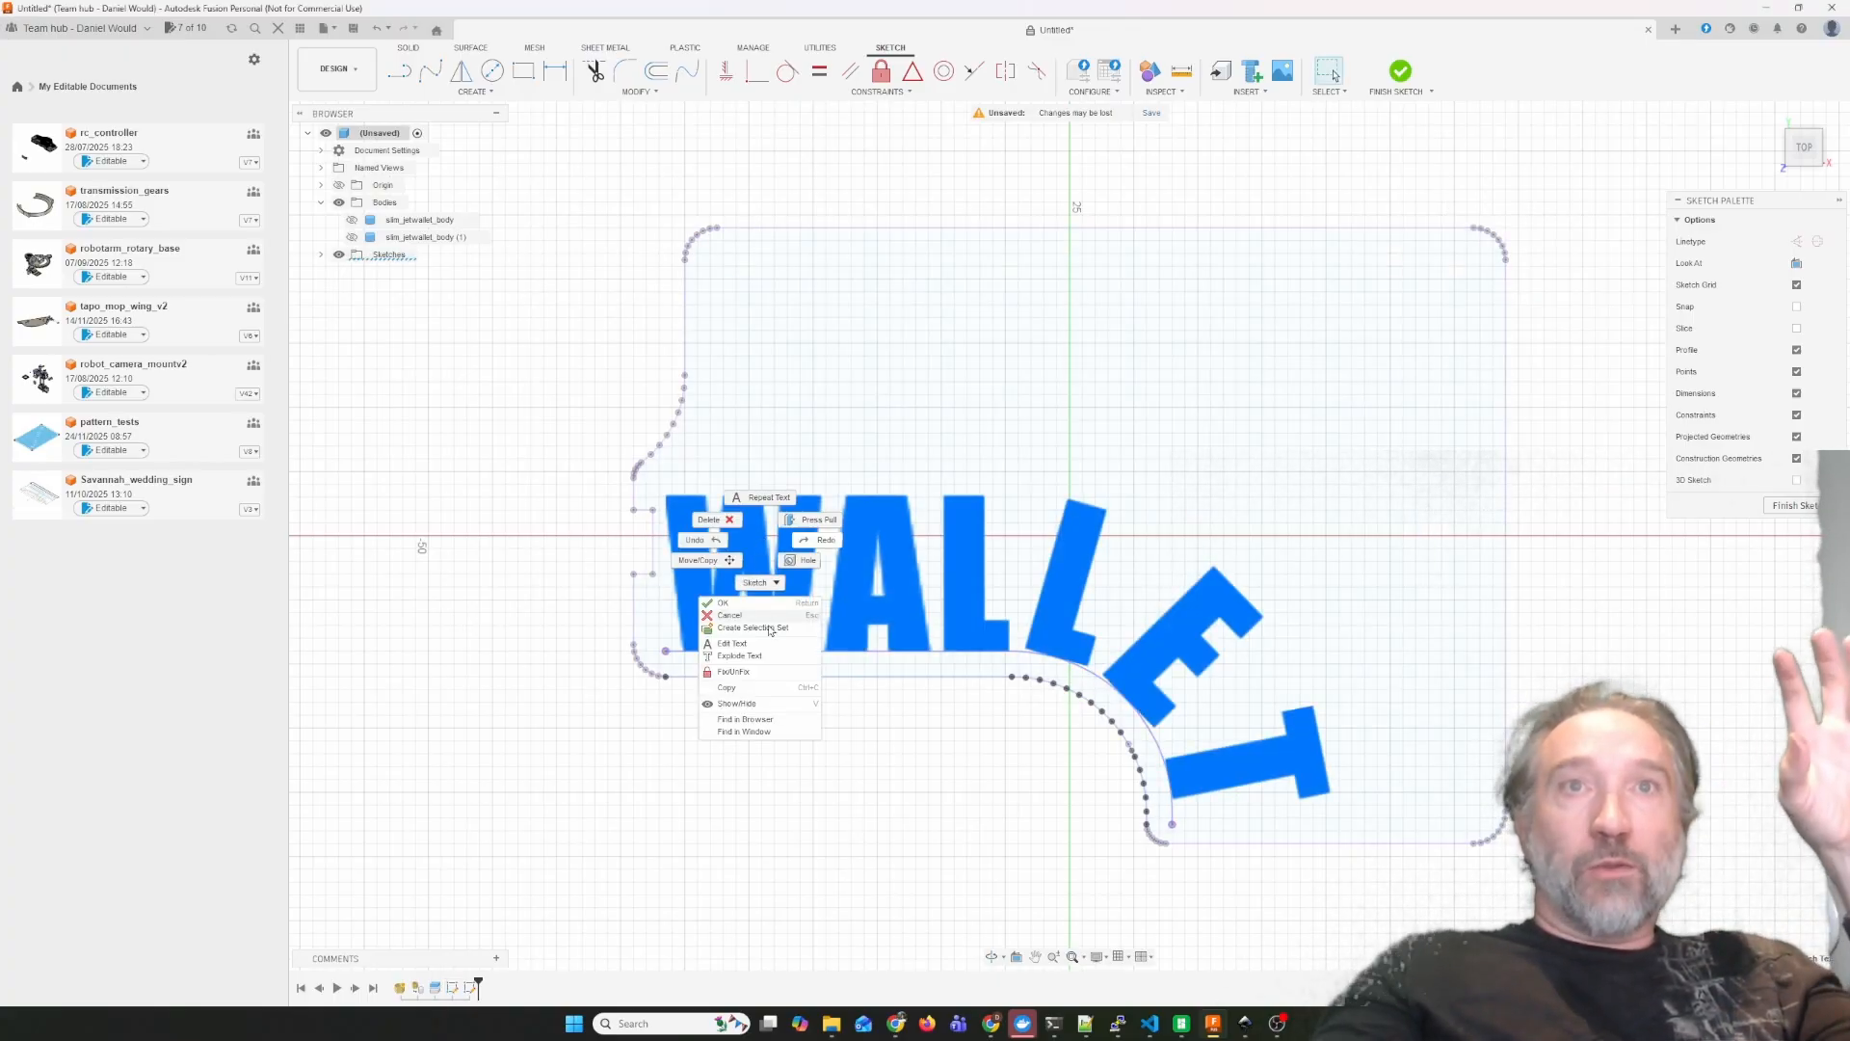
left_click(763, 657)
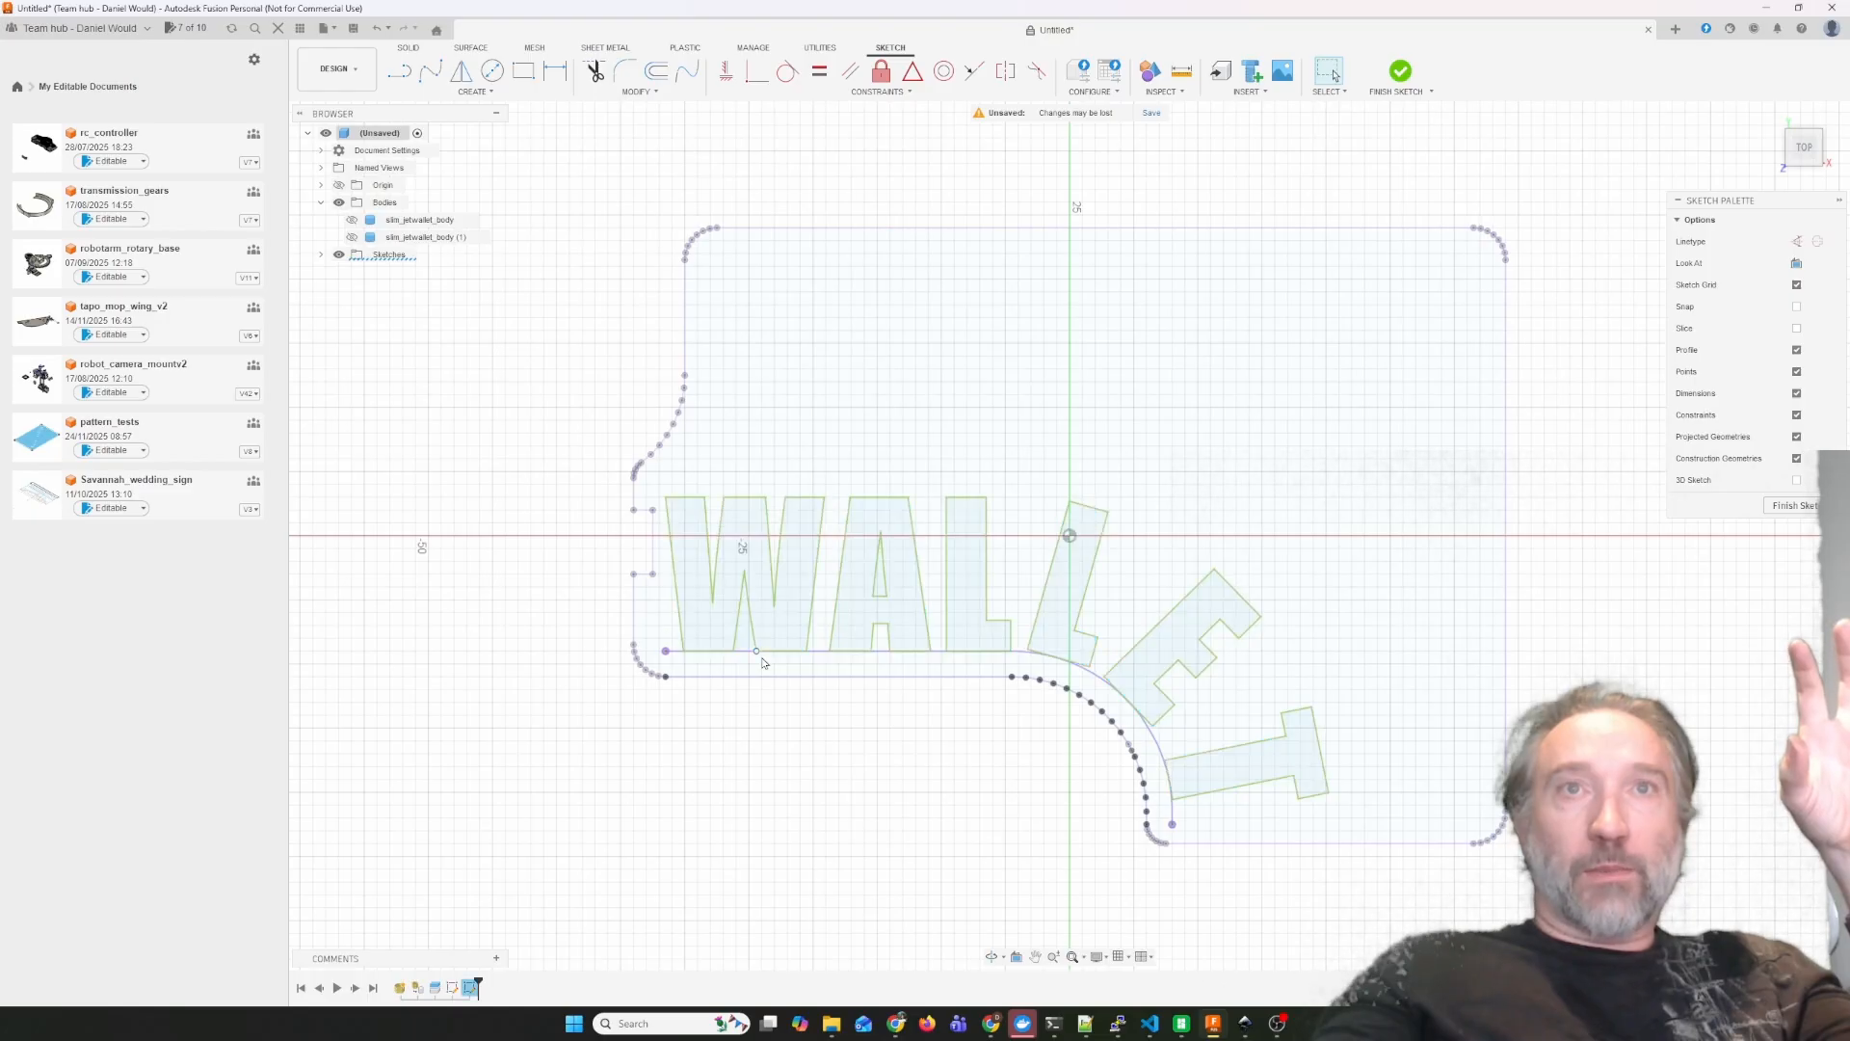
left_click(322, 255)
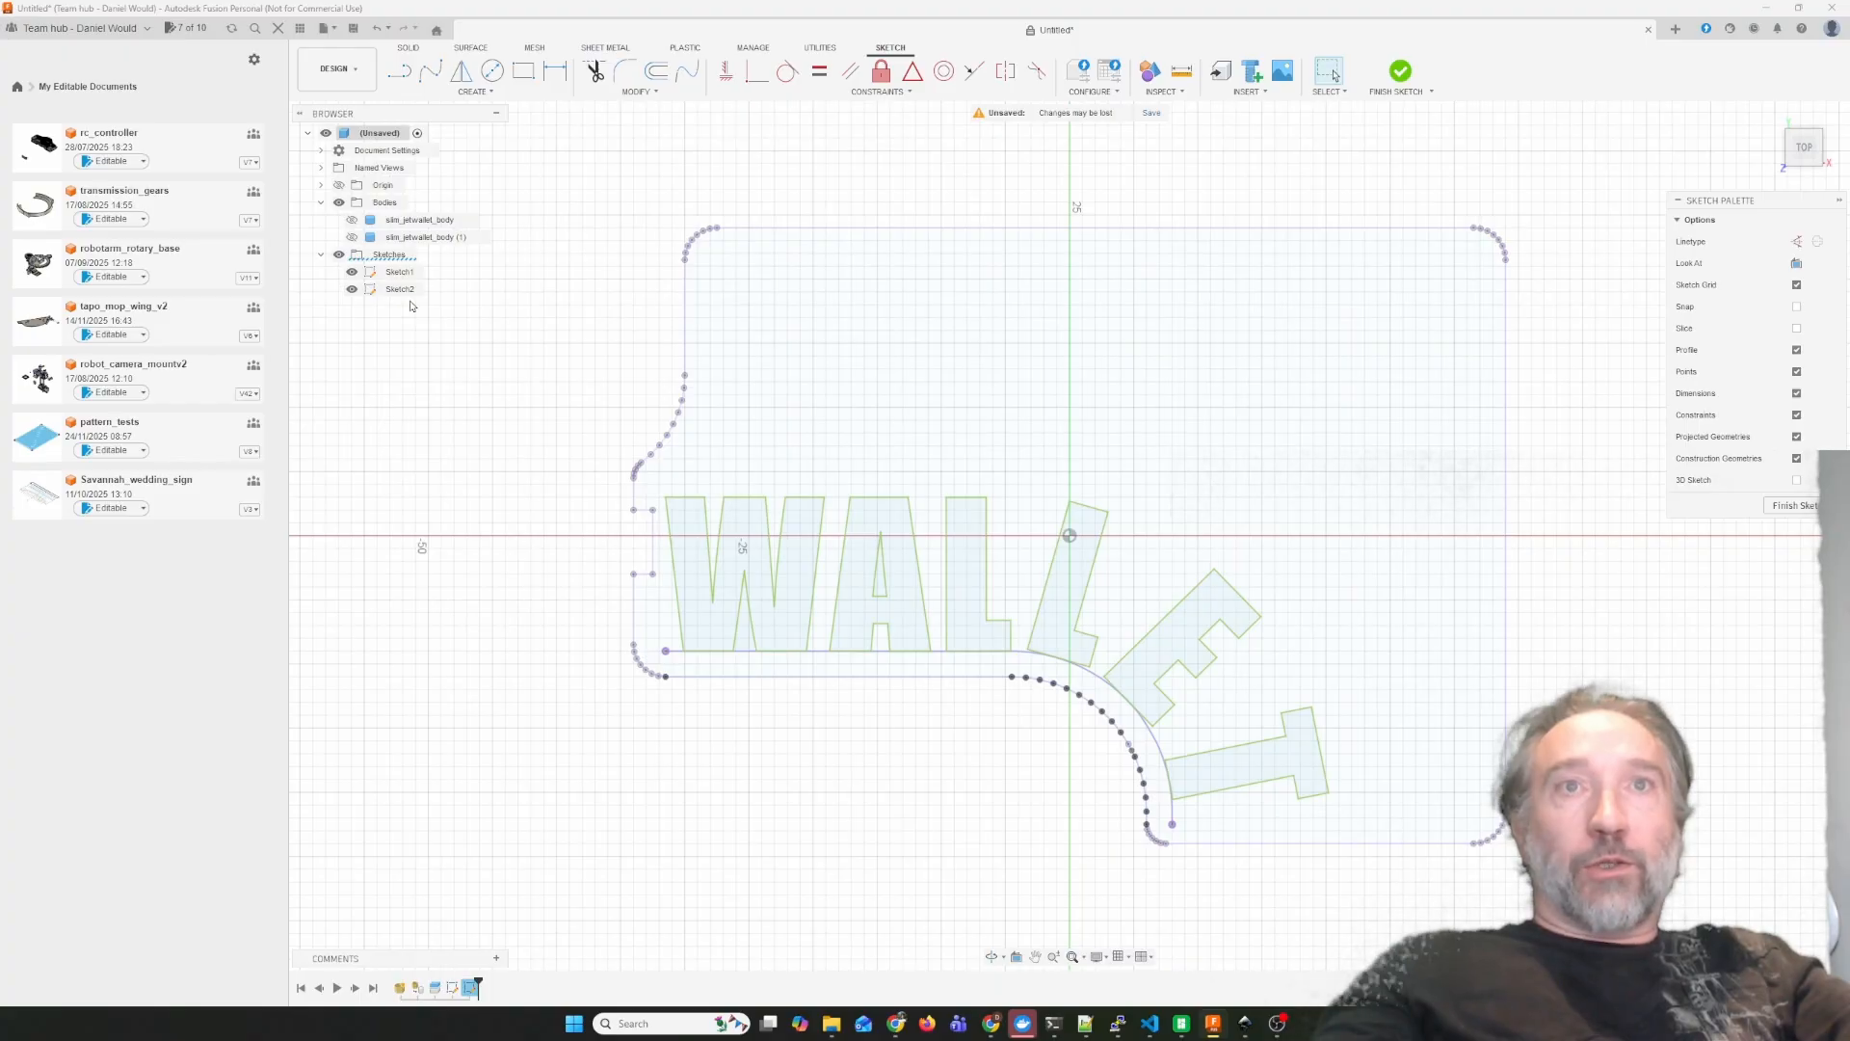
Delete the projected path curve beneath the WALLET lettering and finish the sketch.
left_click(409, 291)
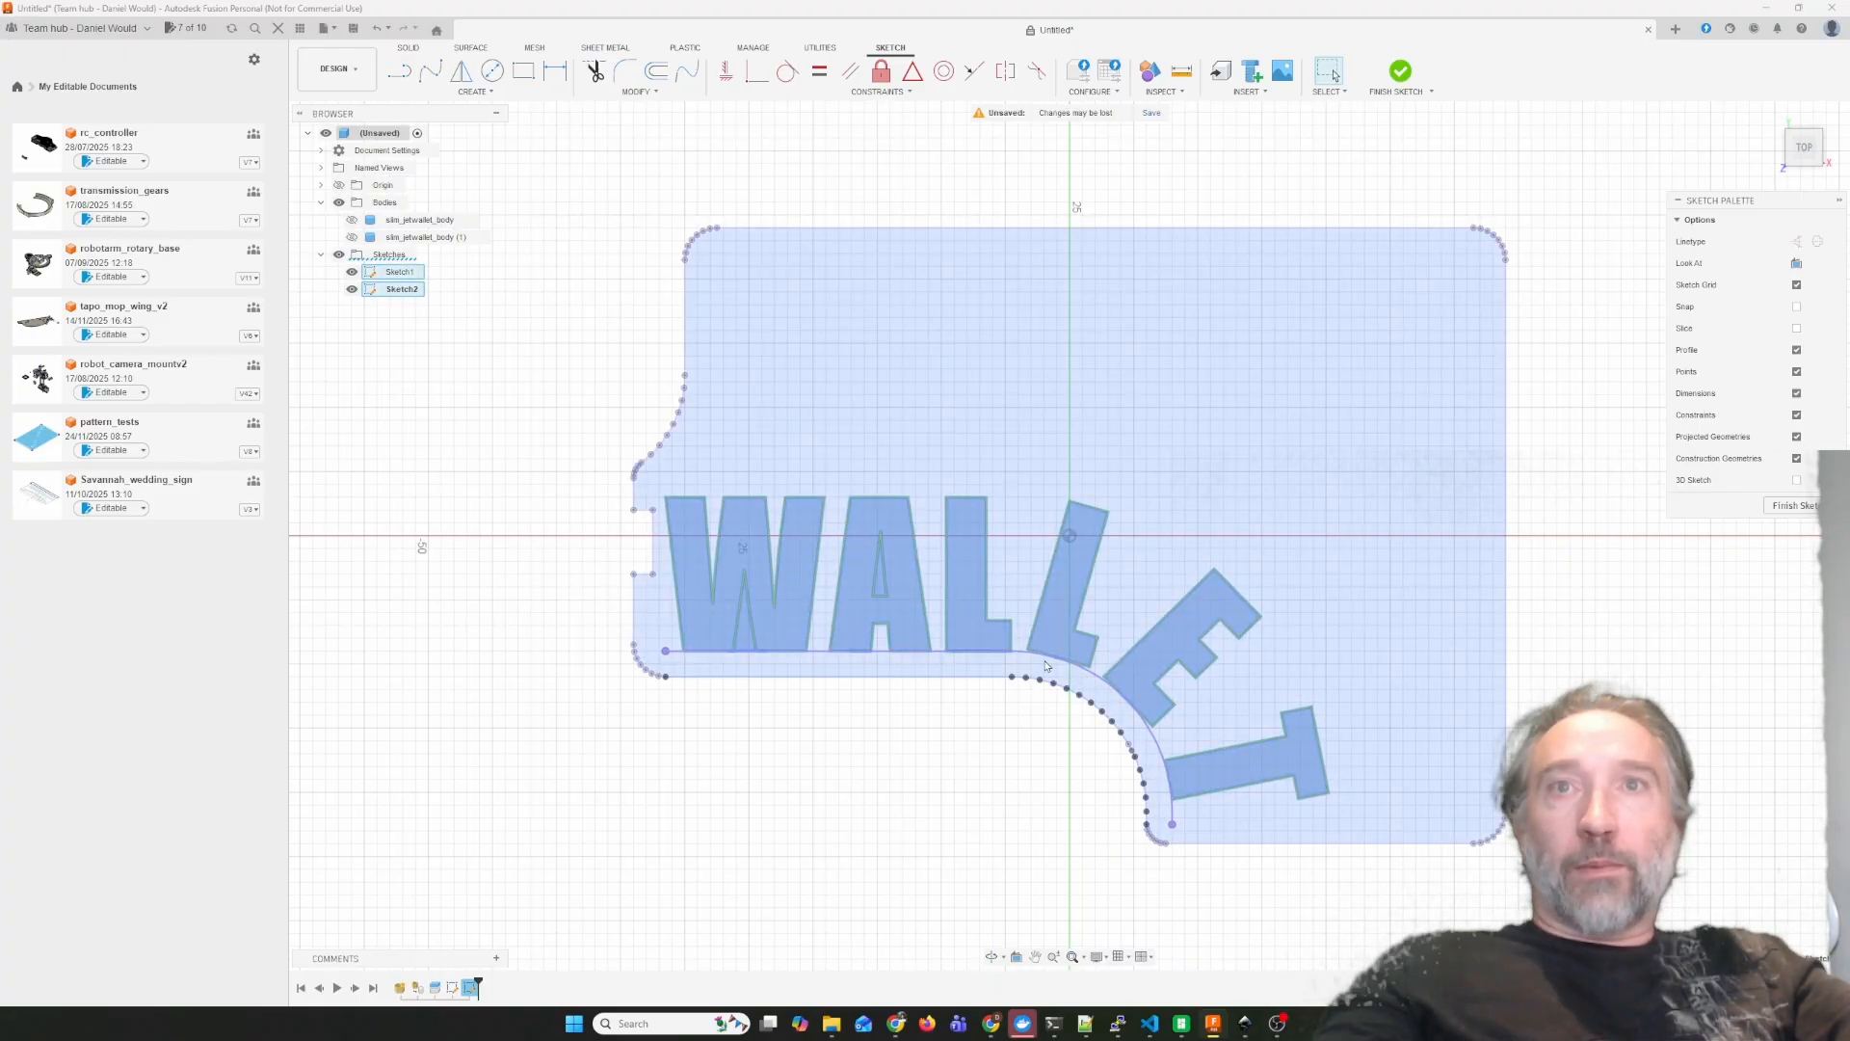
left_click_drag(1018, 657, 1027, 658)
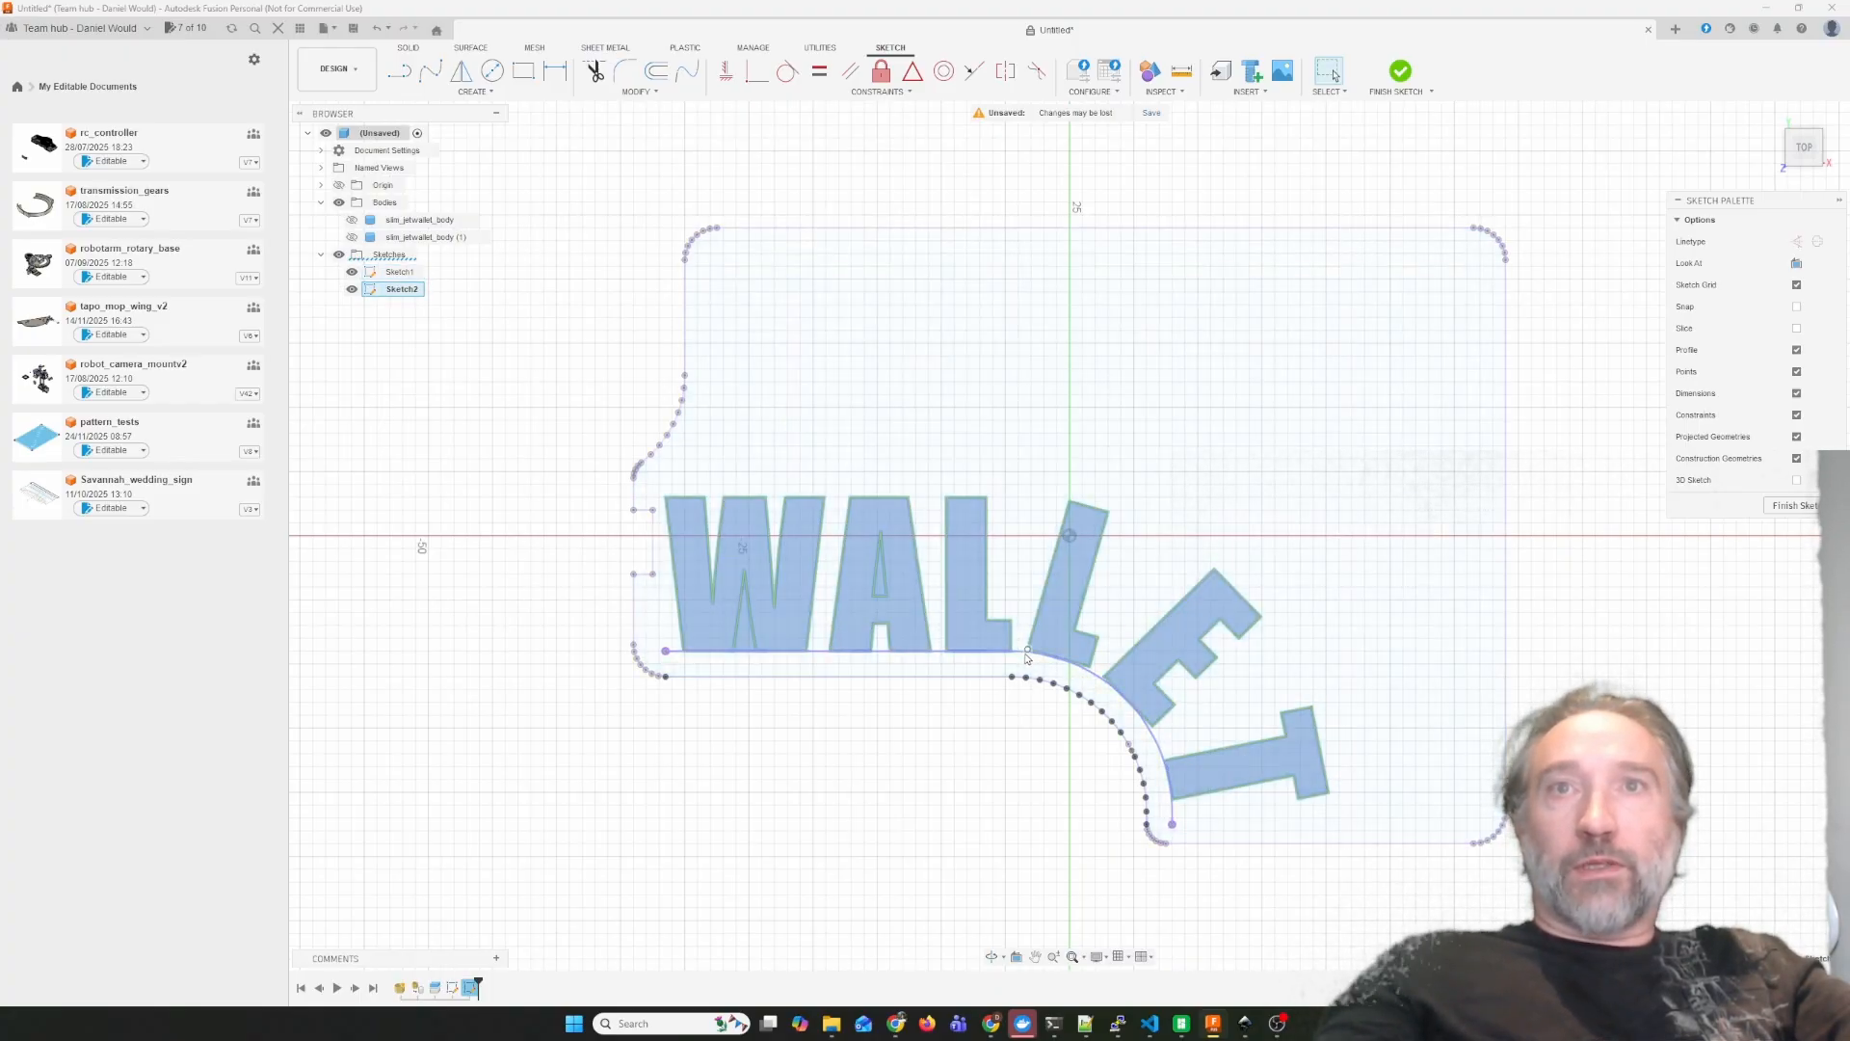
left_click(1018, 659)
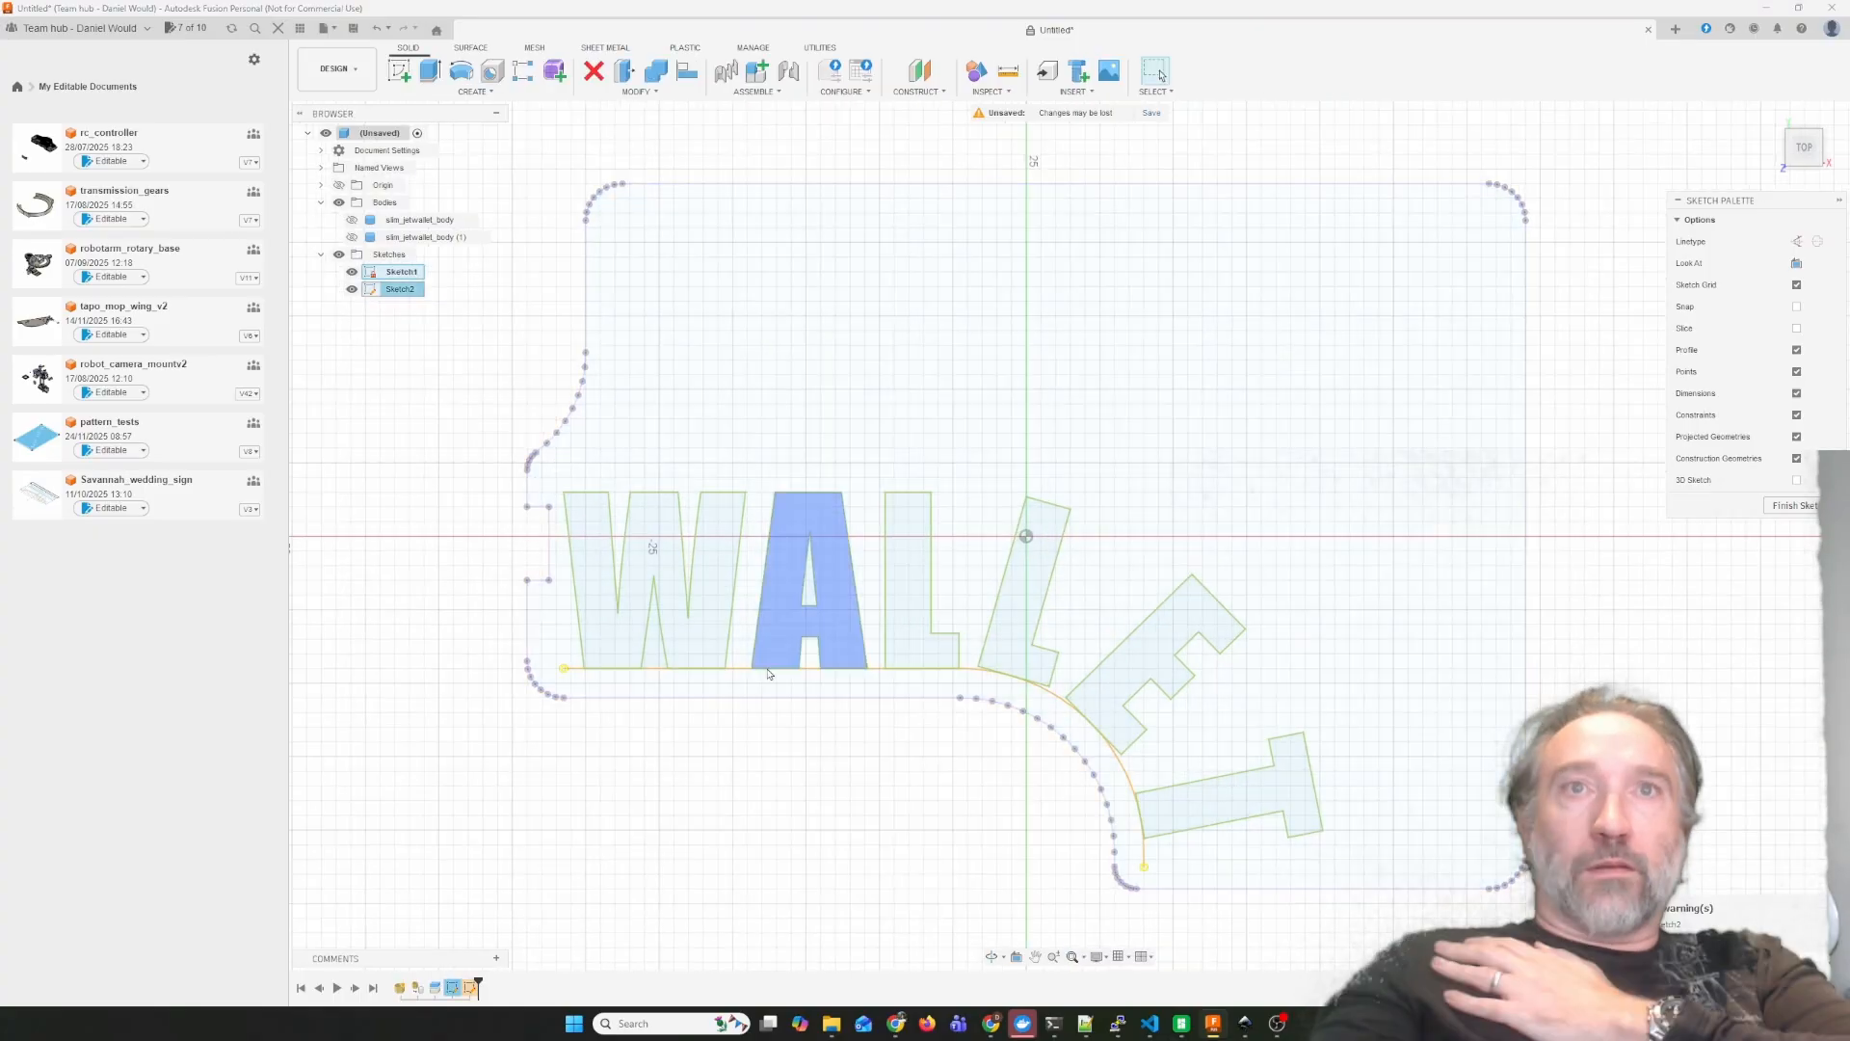
left_click(741, 671)
key("Delete")
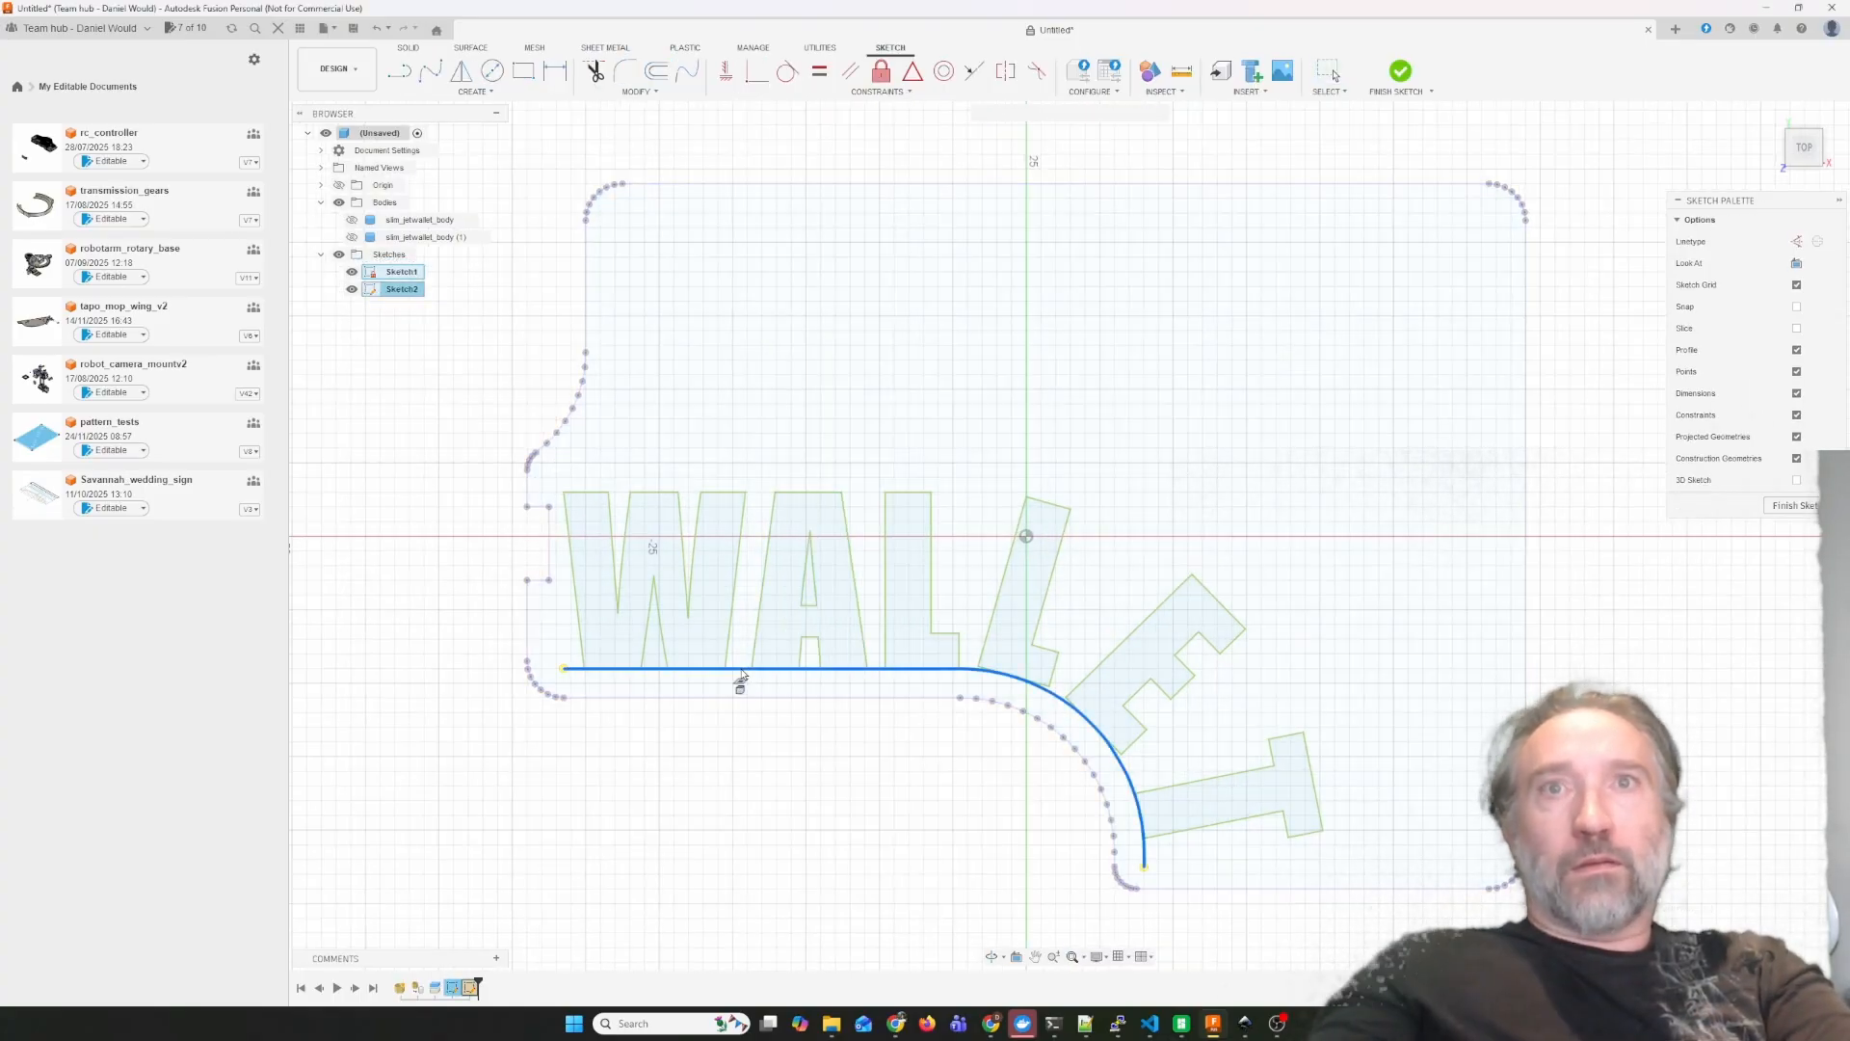
left_click(1812, 508)
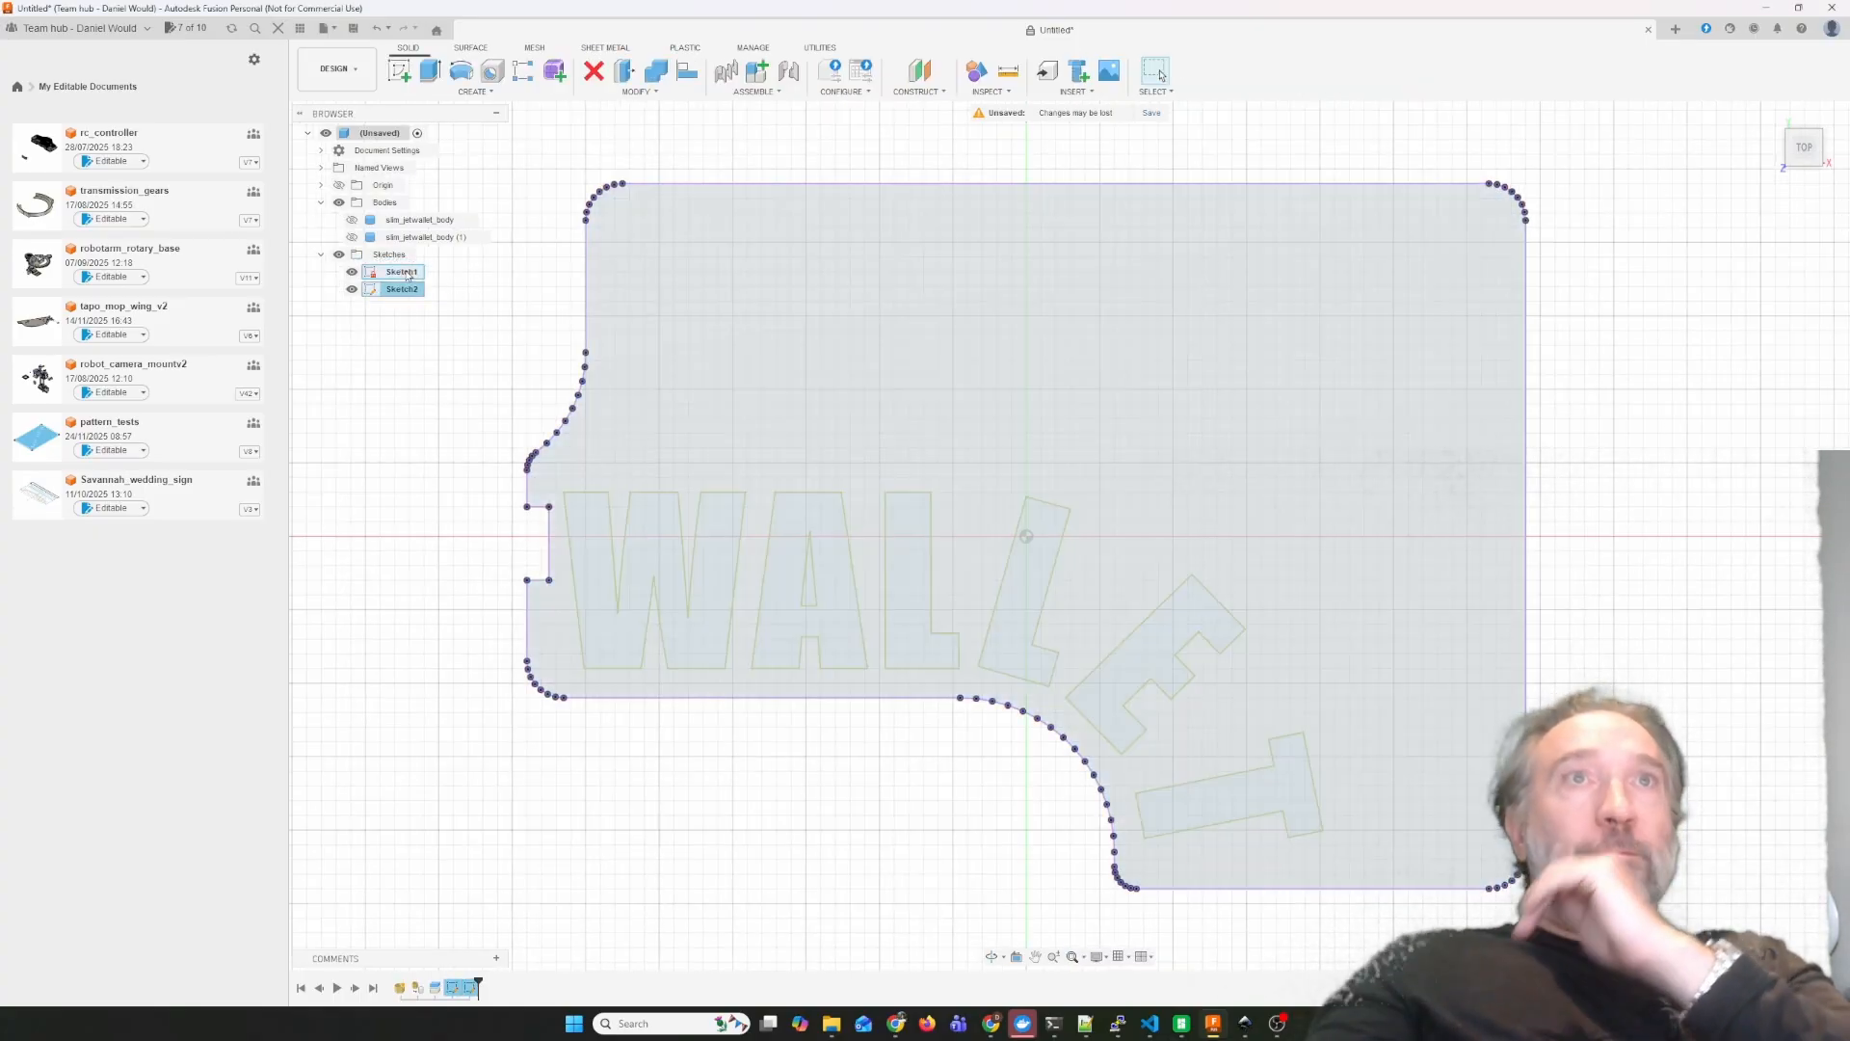
Try to rename the panel boundary sketch 'outline' and the WALLET text sketch 'cutout'.
double_click(403, 272)
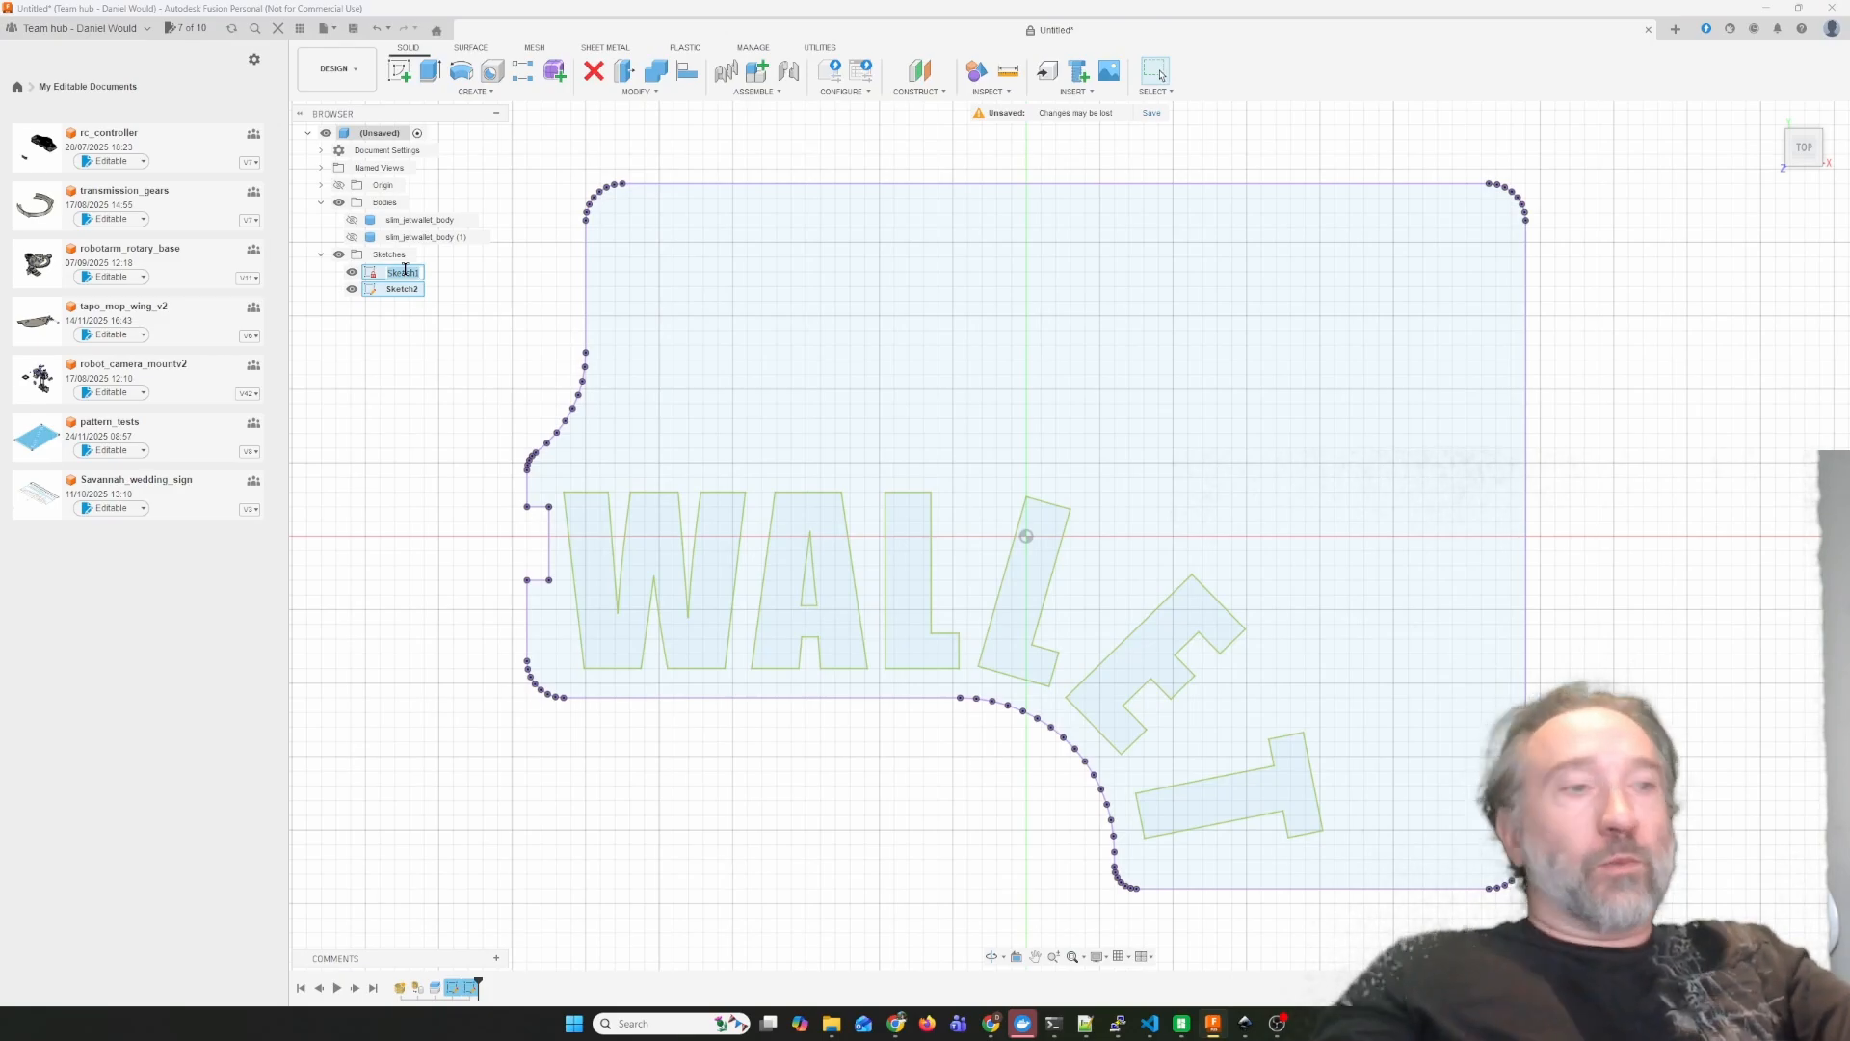
type("outline")
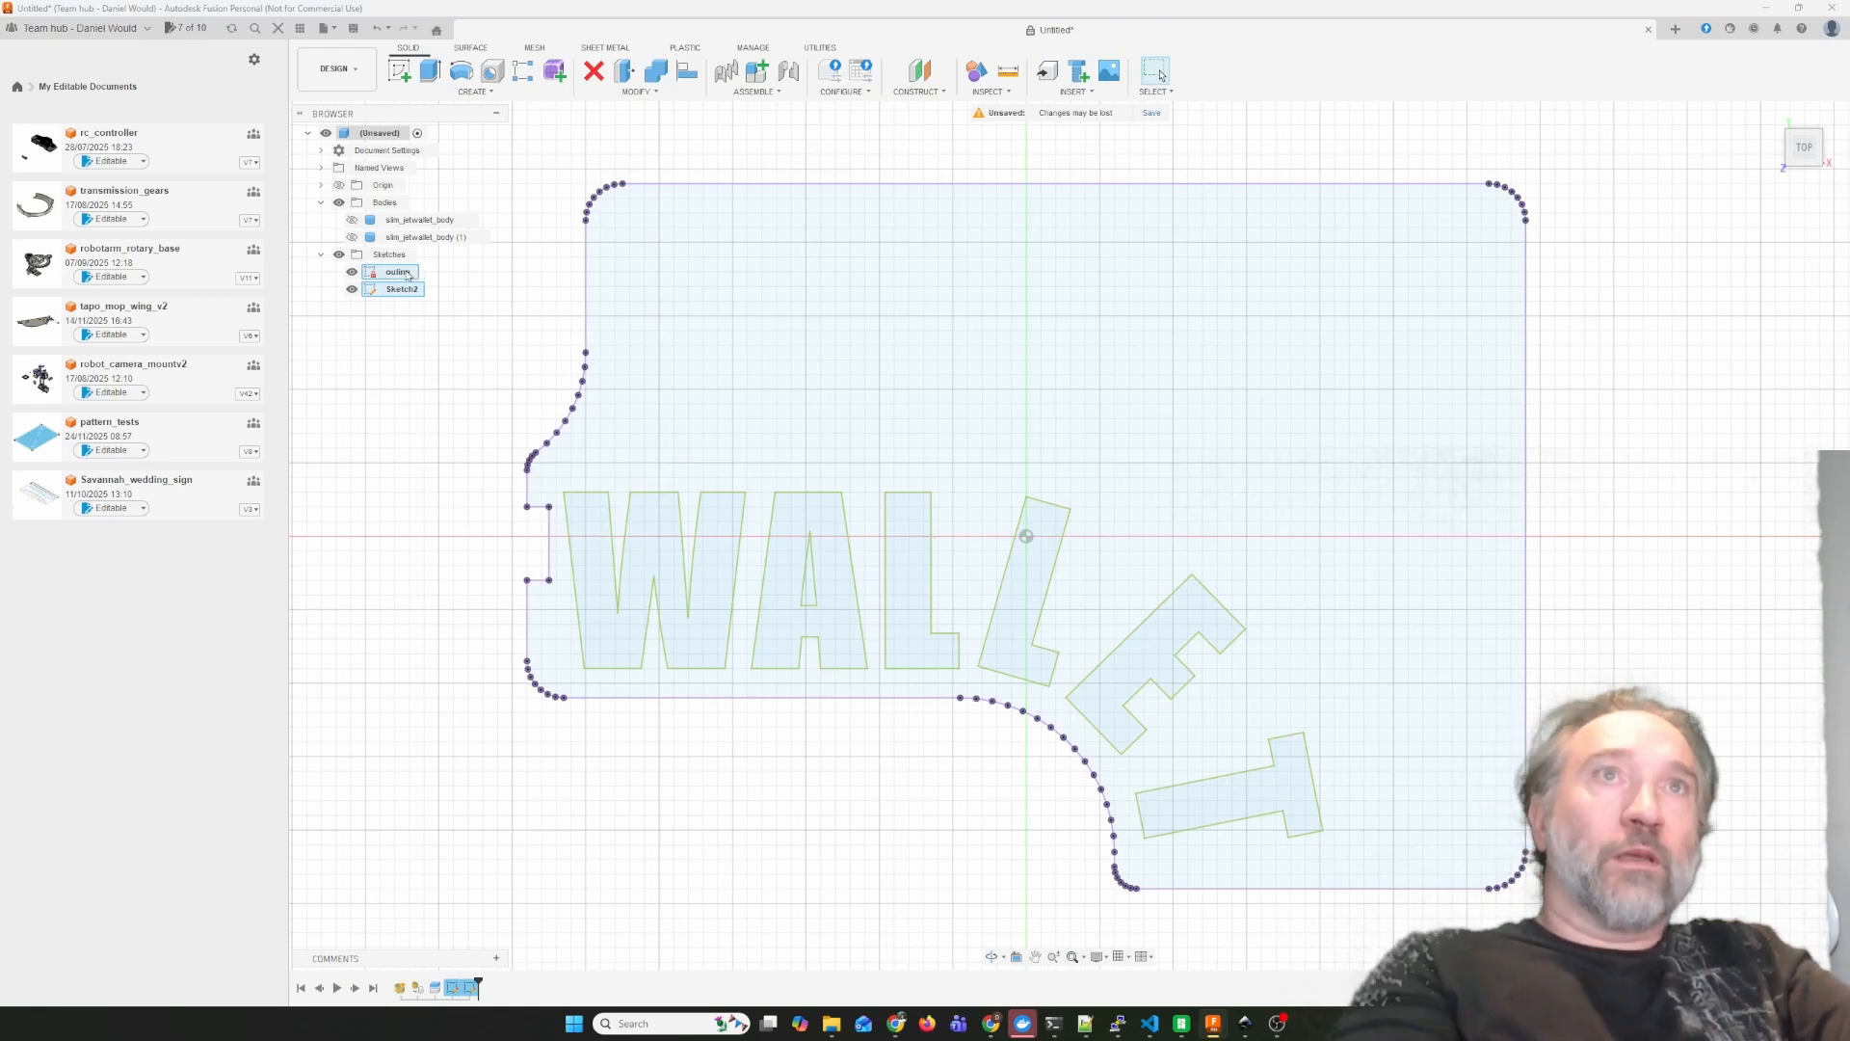
double_click(404, 288)
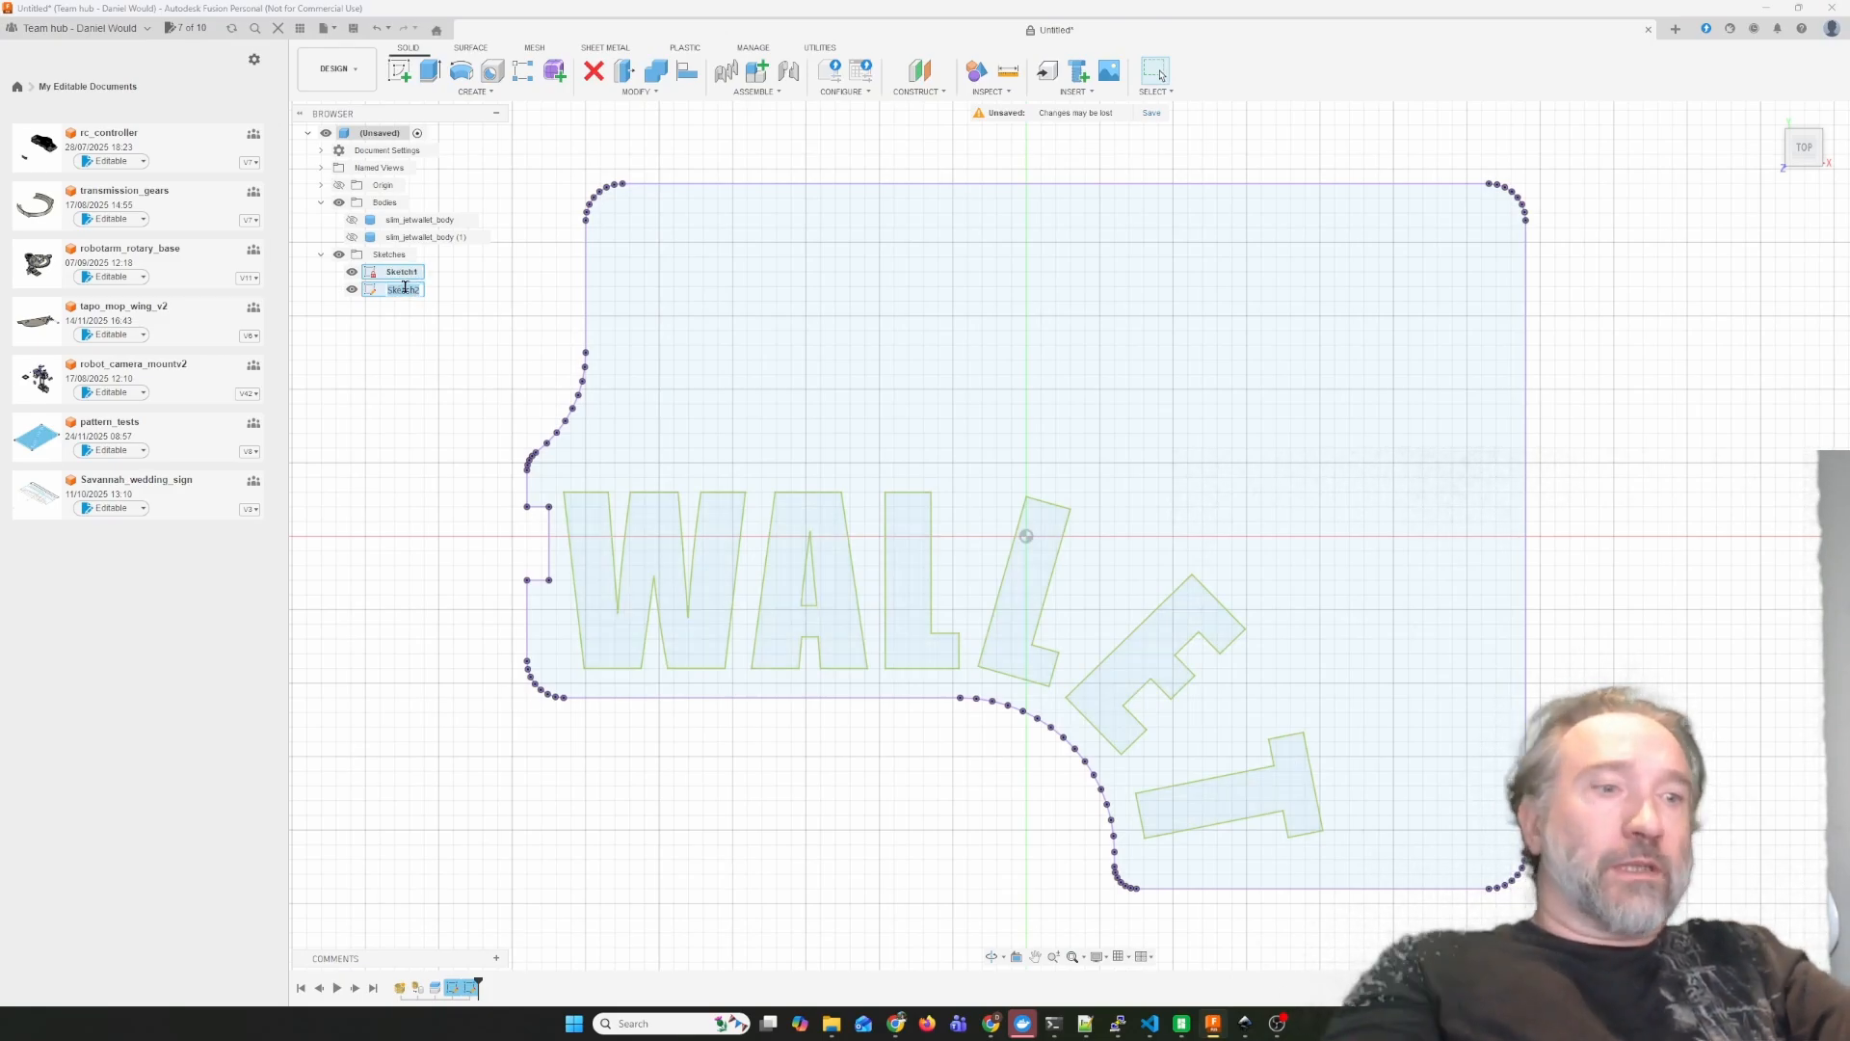
type("cutout")
key("Return")
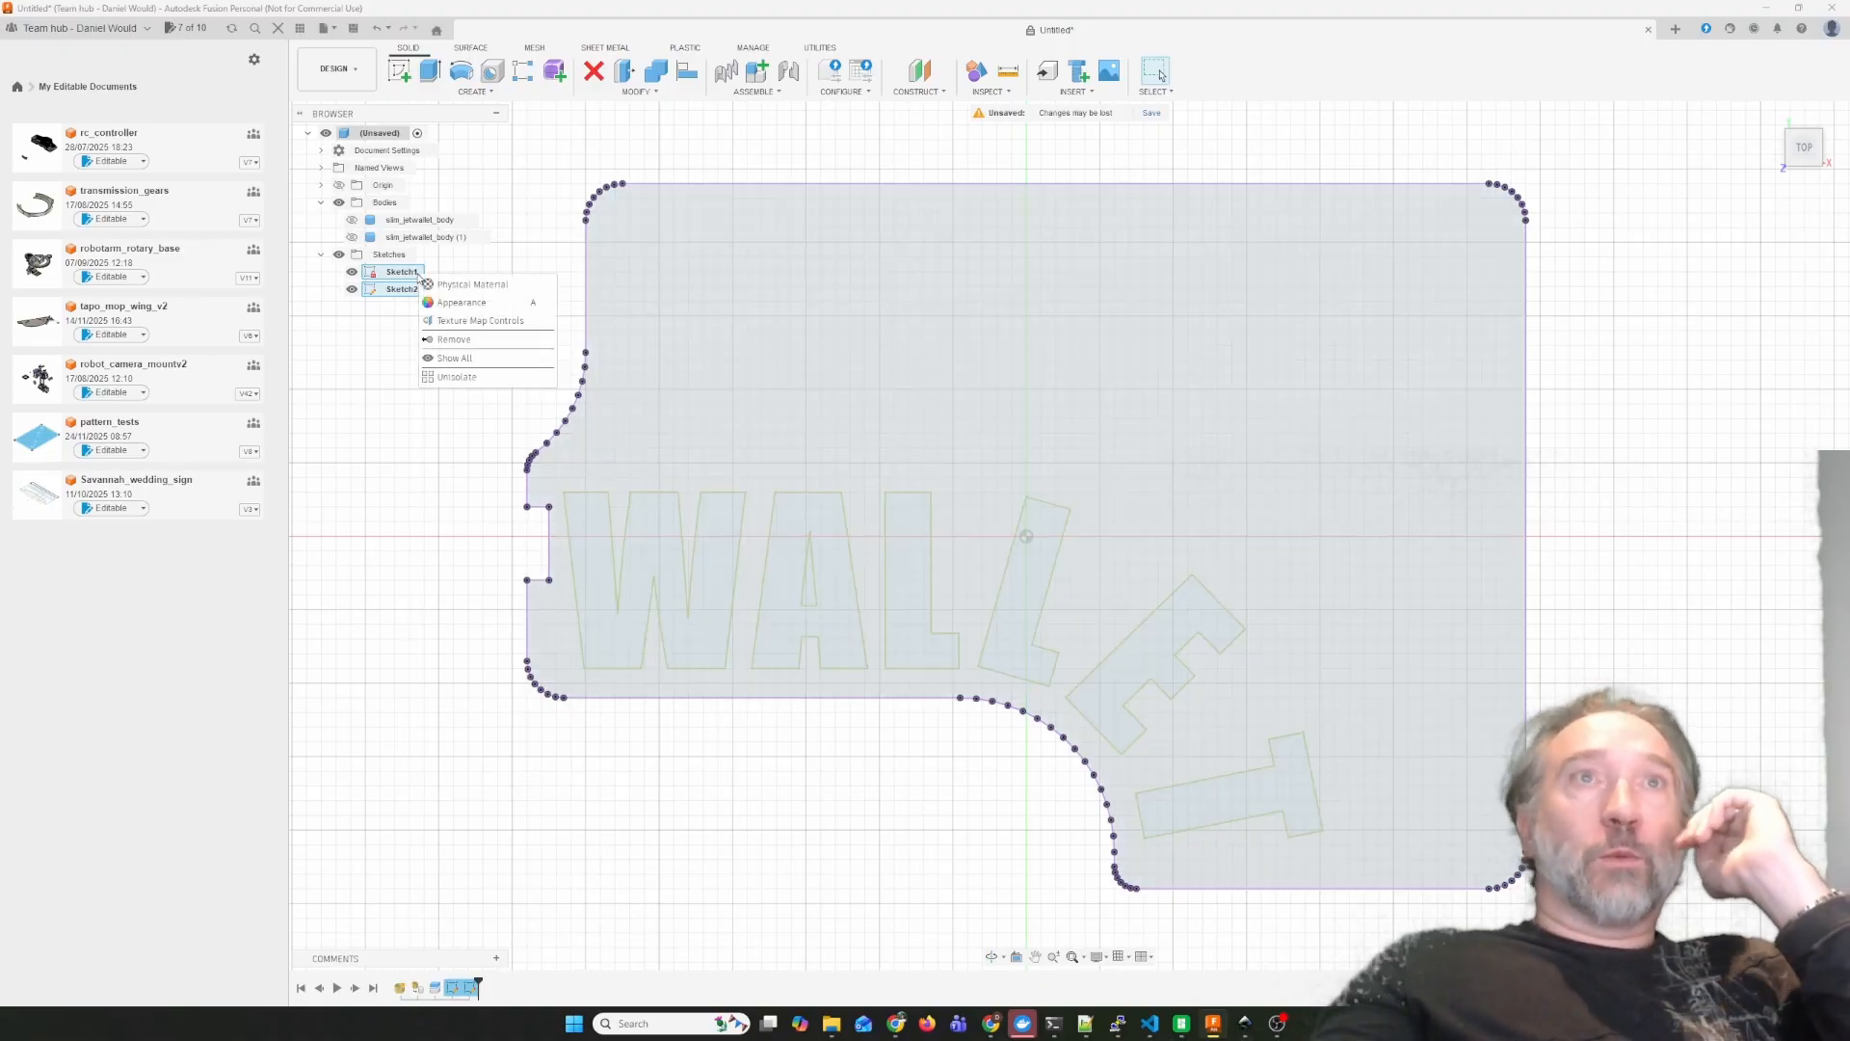
Export the panel boundary sketch to the Downloads folder as a DXF named outline_wallet.
right_click(413, 287)
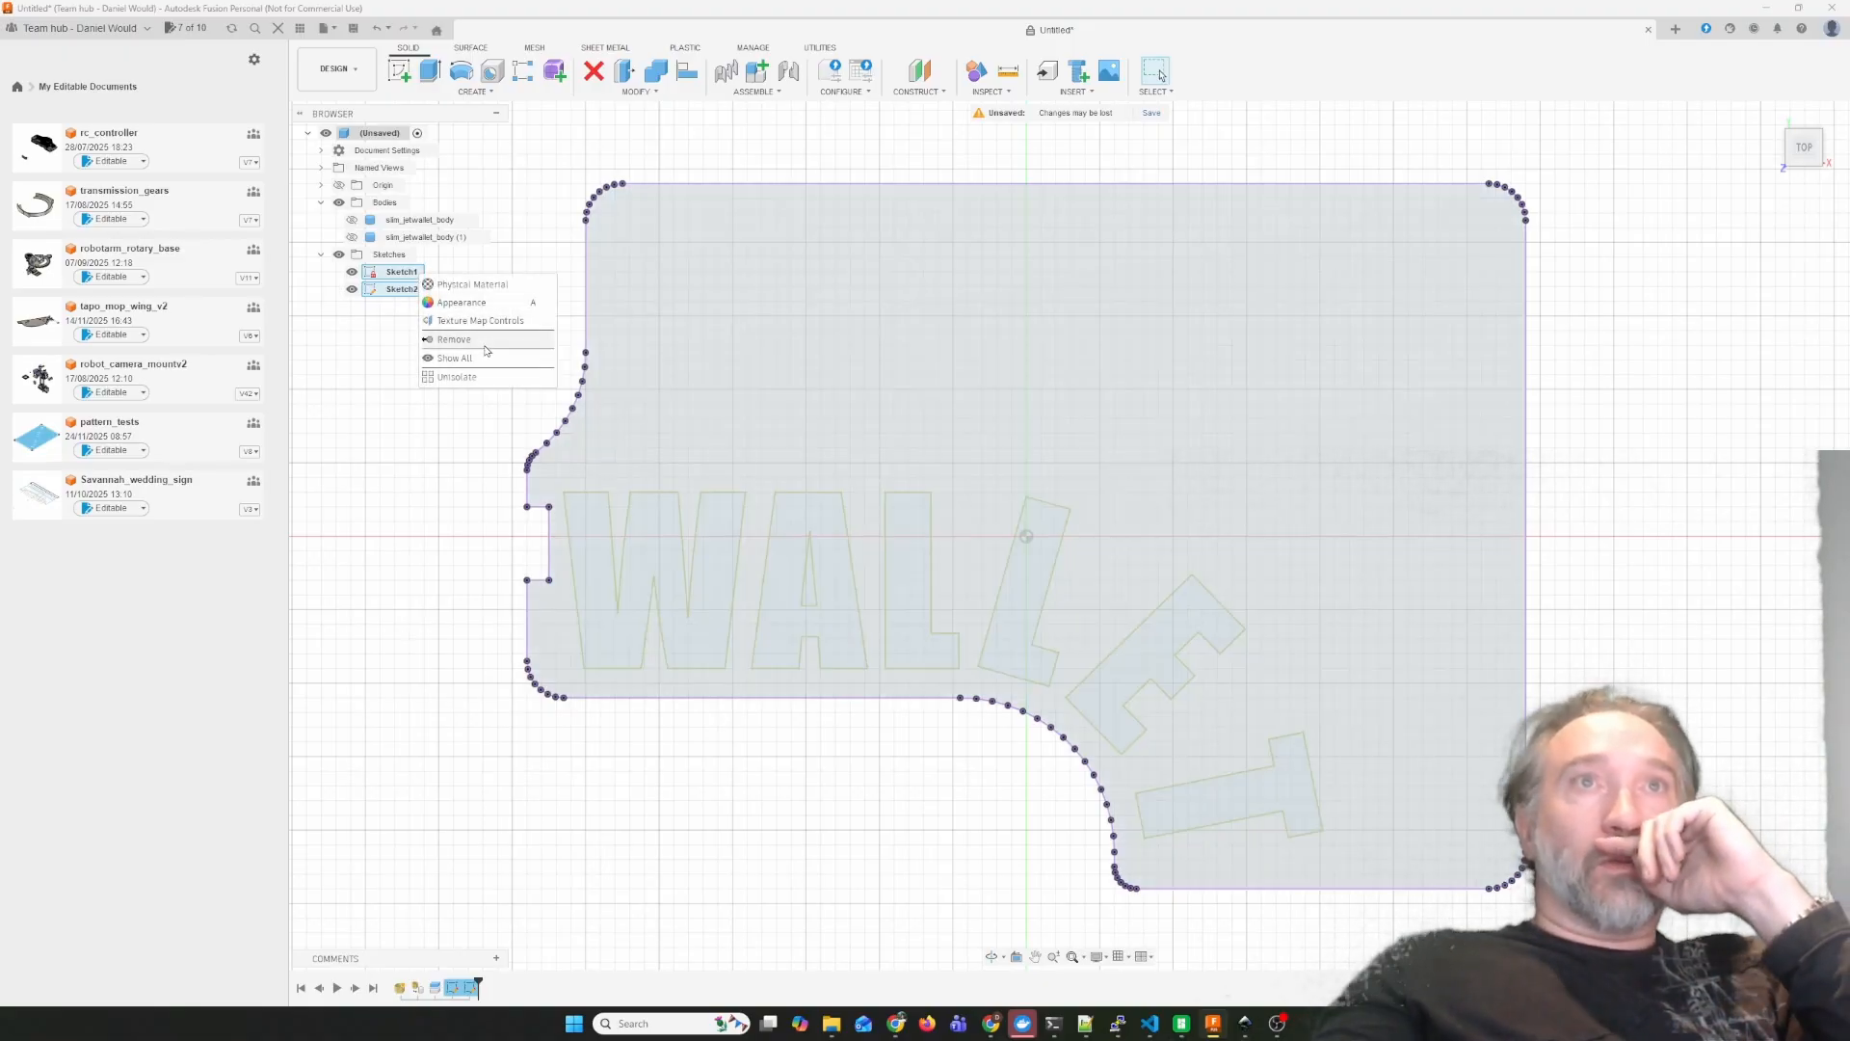
left_click(345, 358)
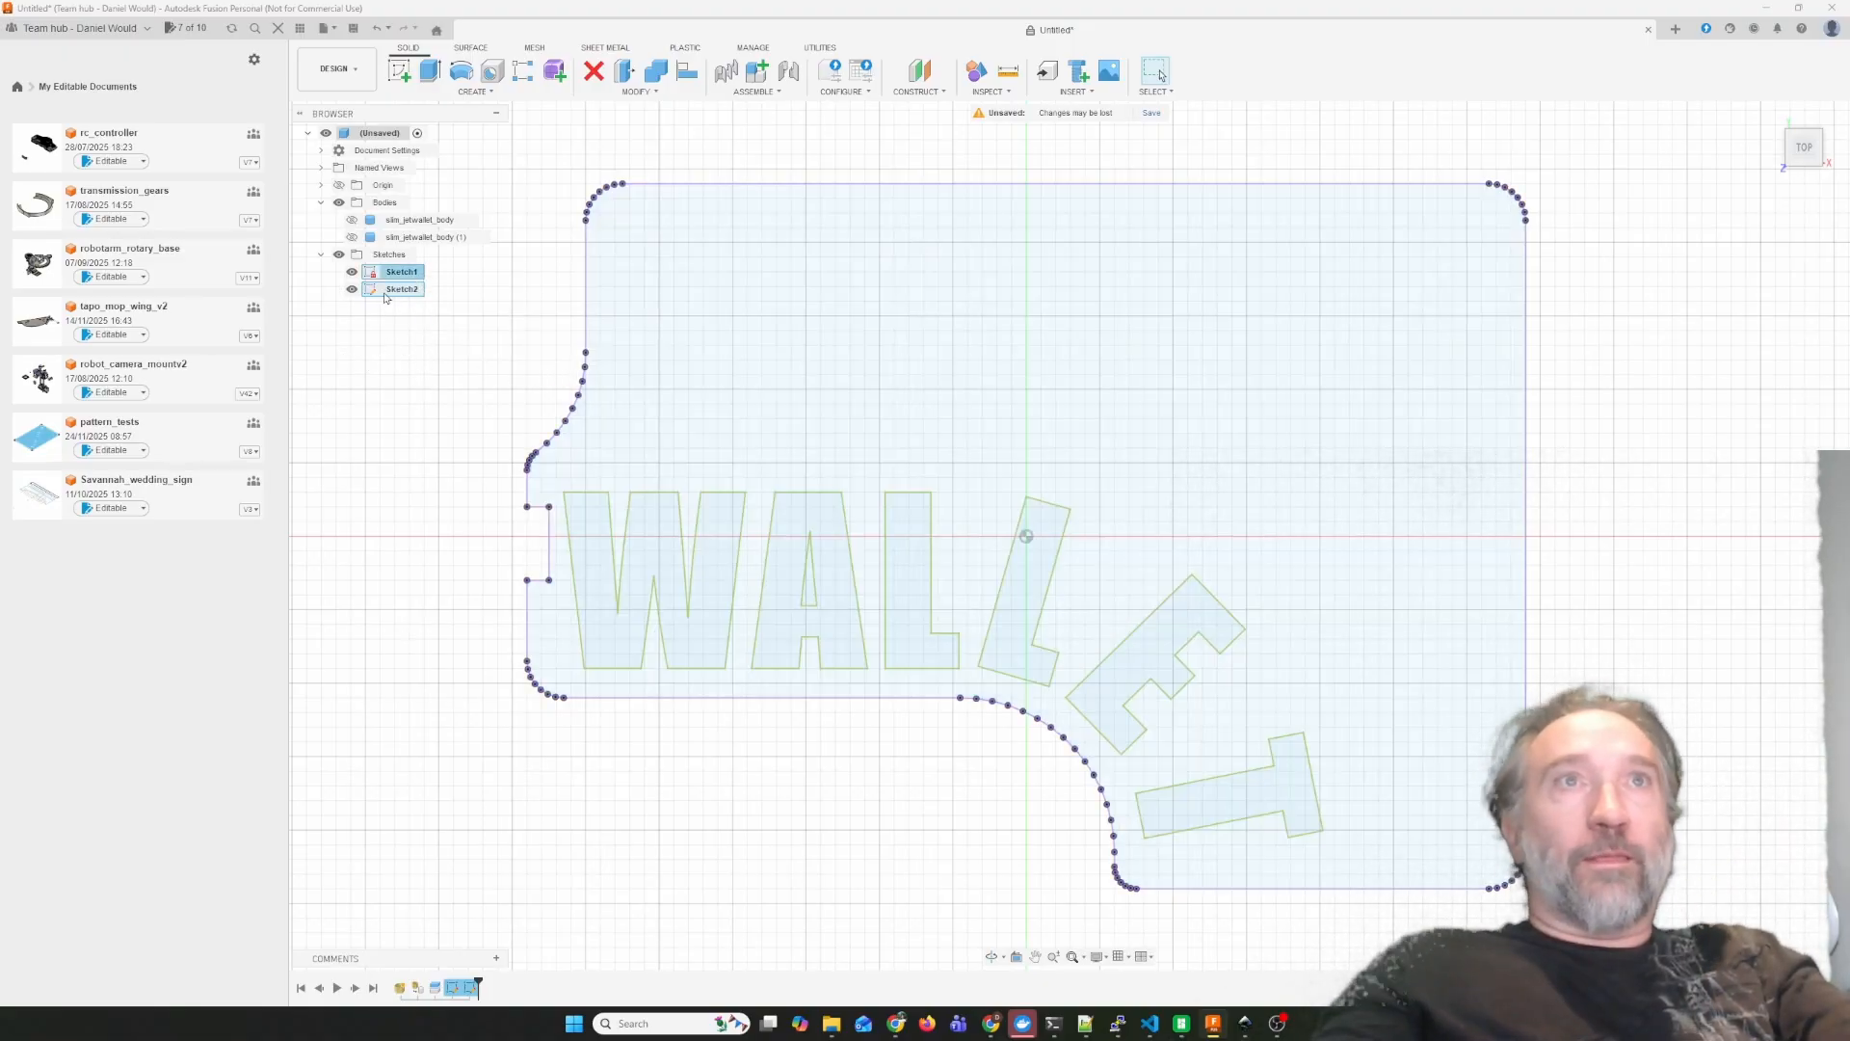
right_click(385, 294)
left_click(482, 416)
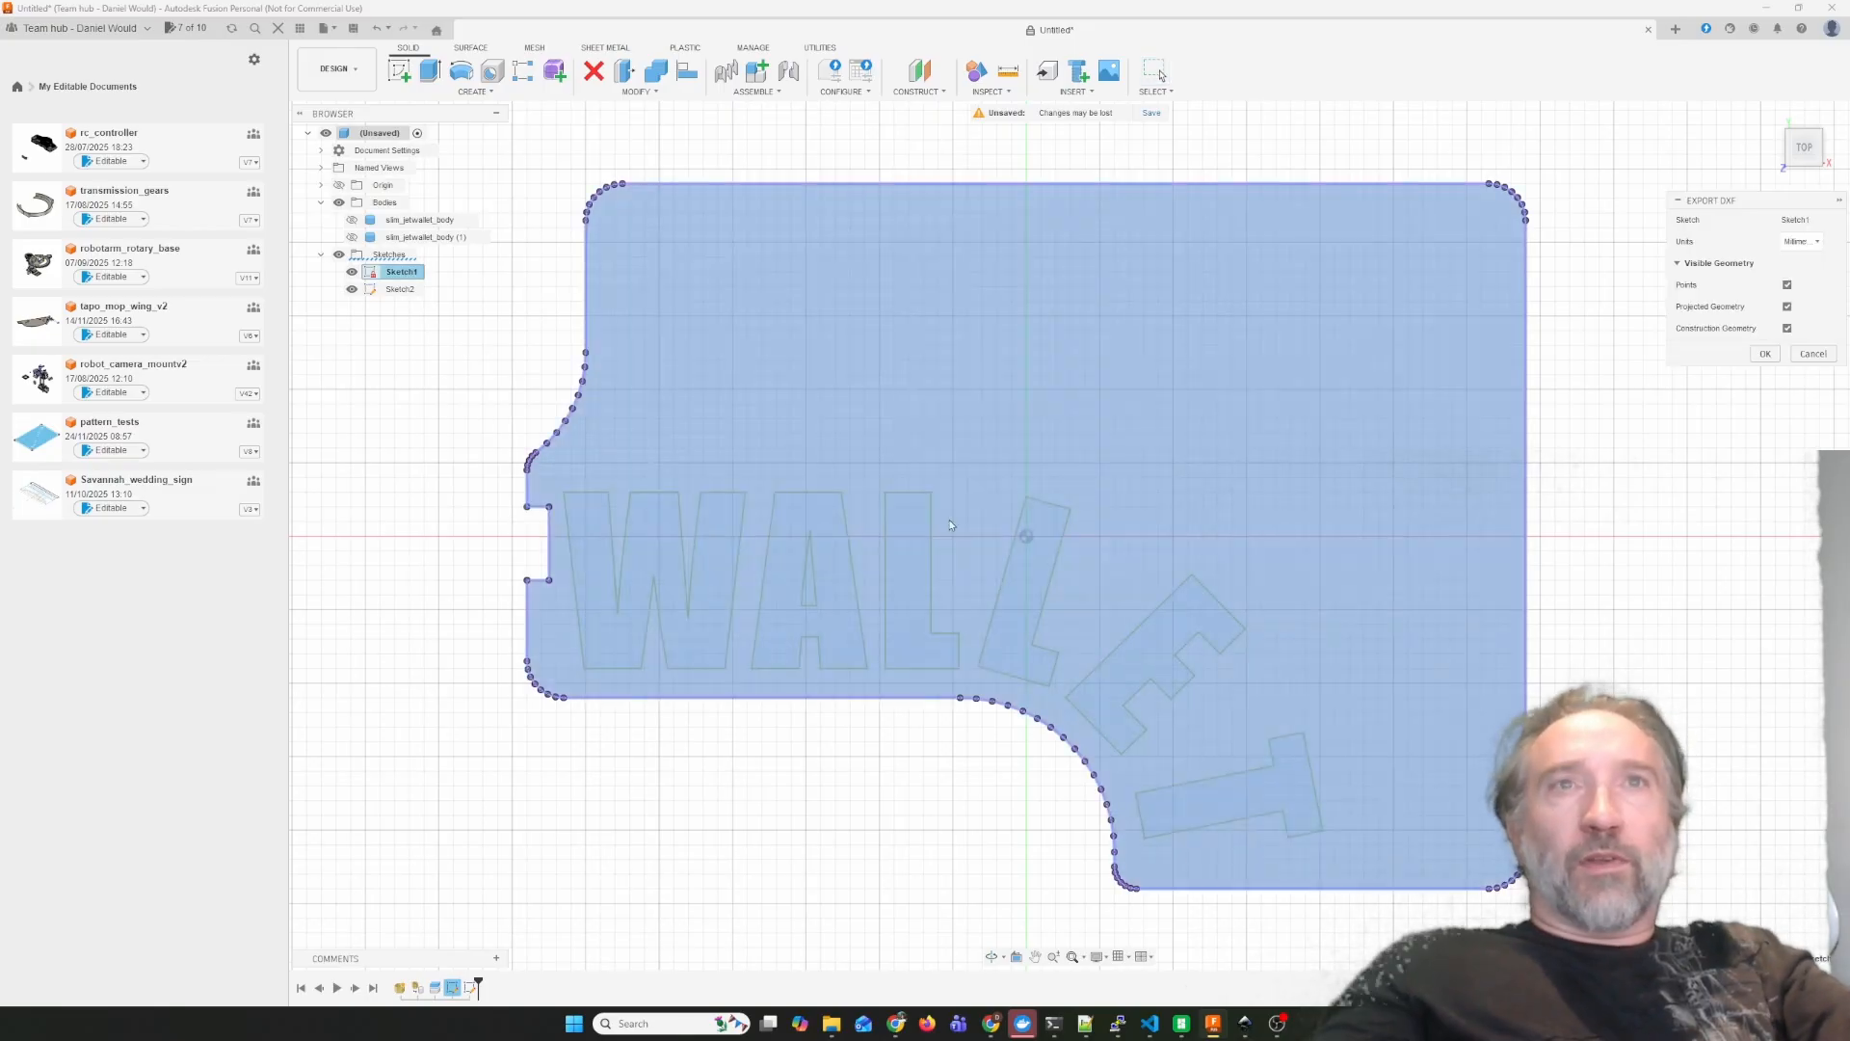
left_click(1766, 353)
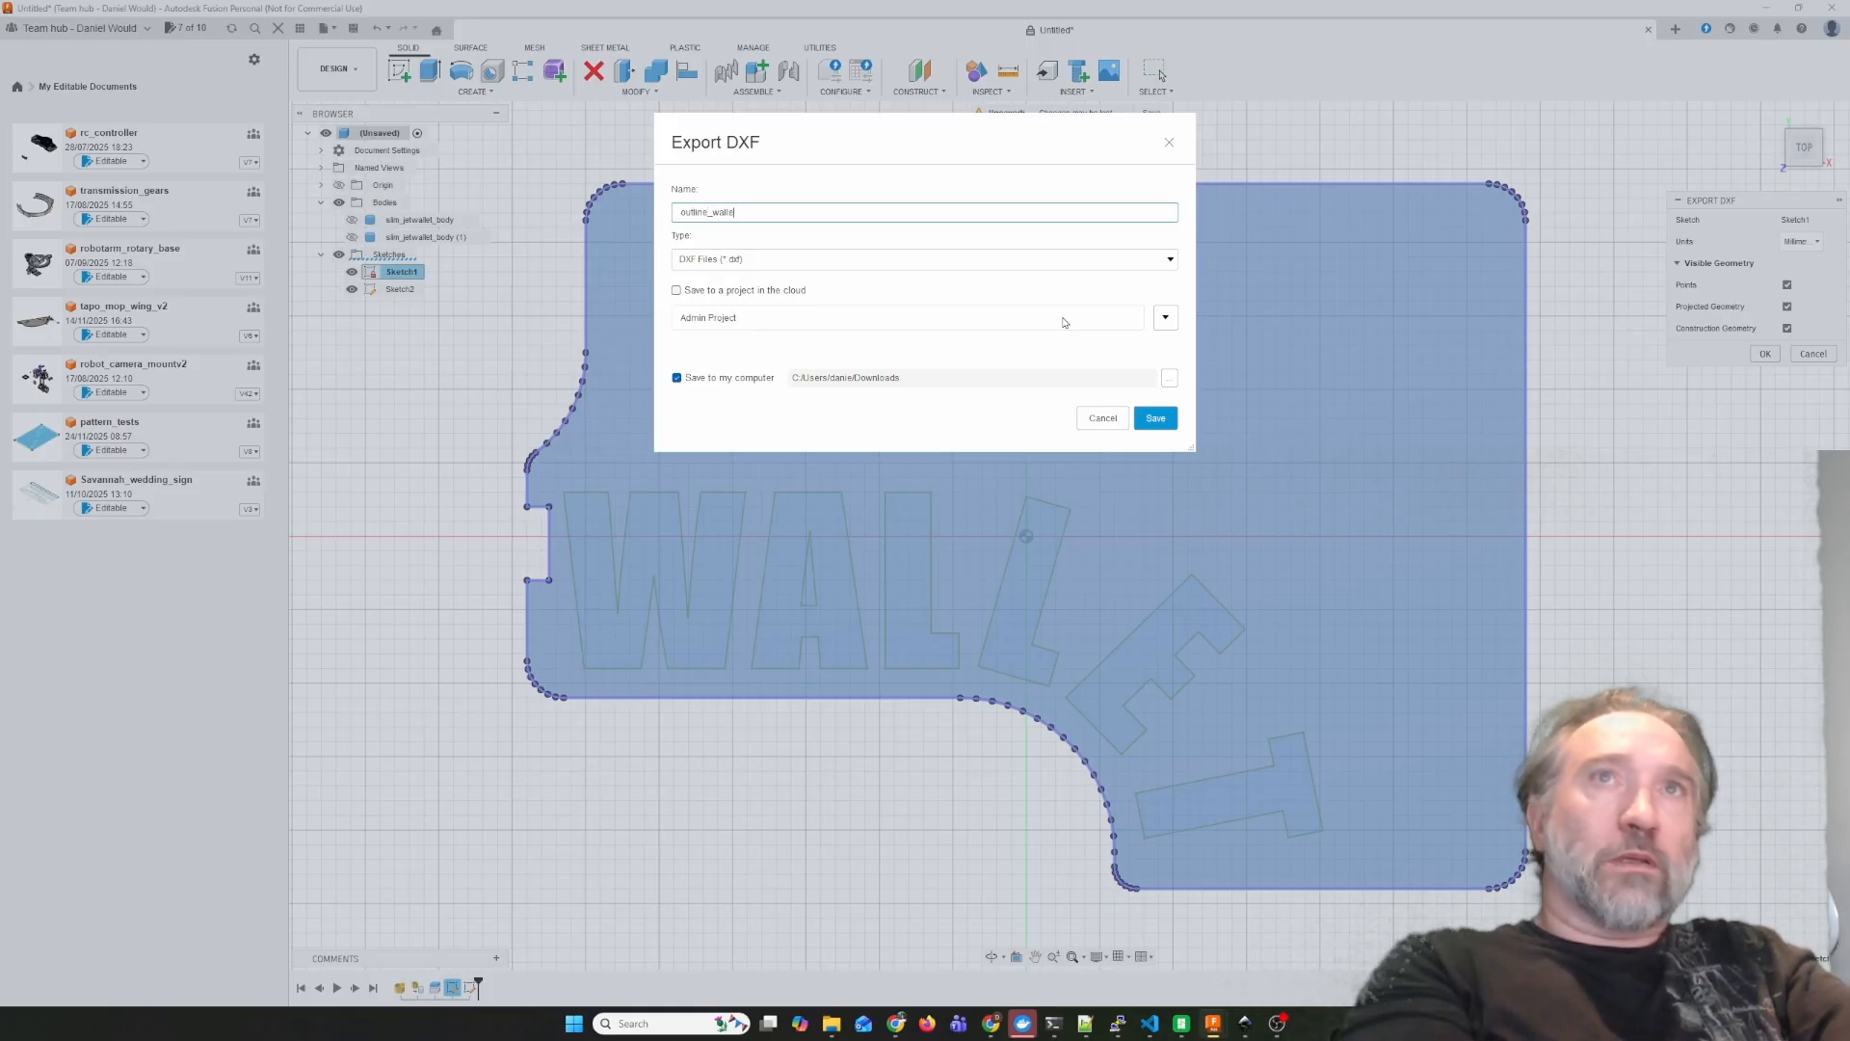
key("Return")
Export the WALLET text sketch to the Downloads folder as a DXF named text_wallet.
left_click(392, 290)
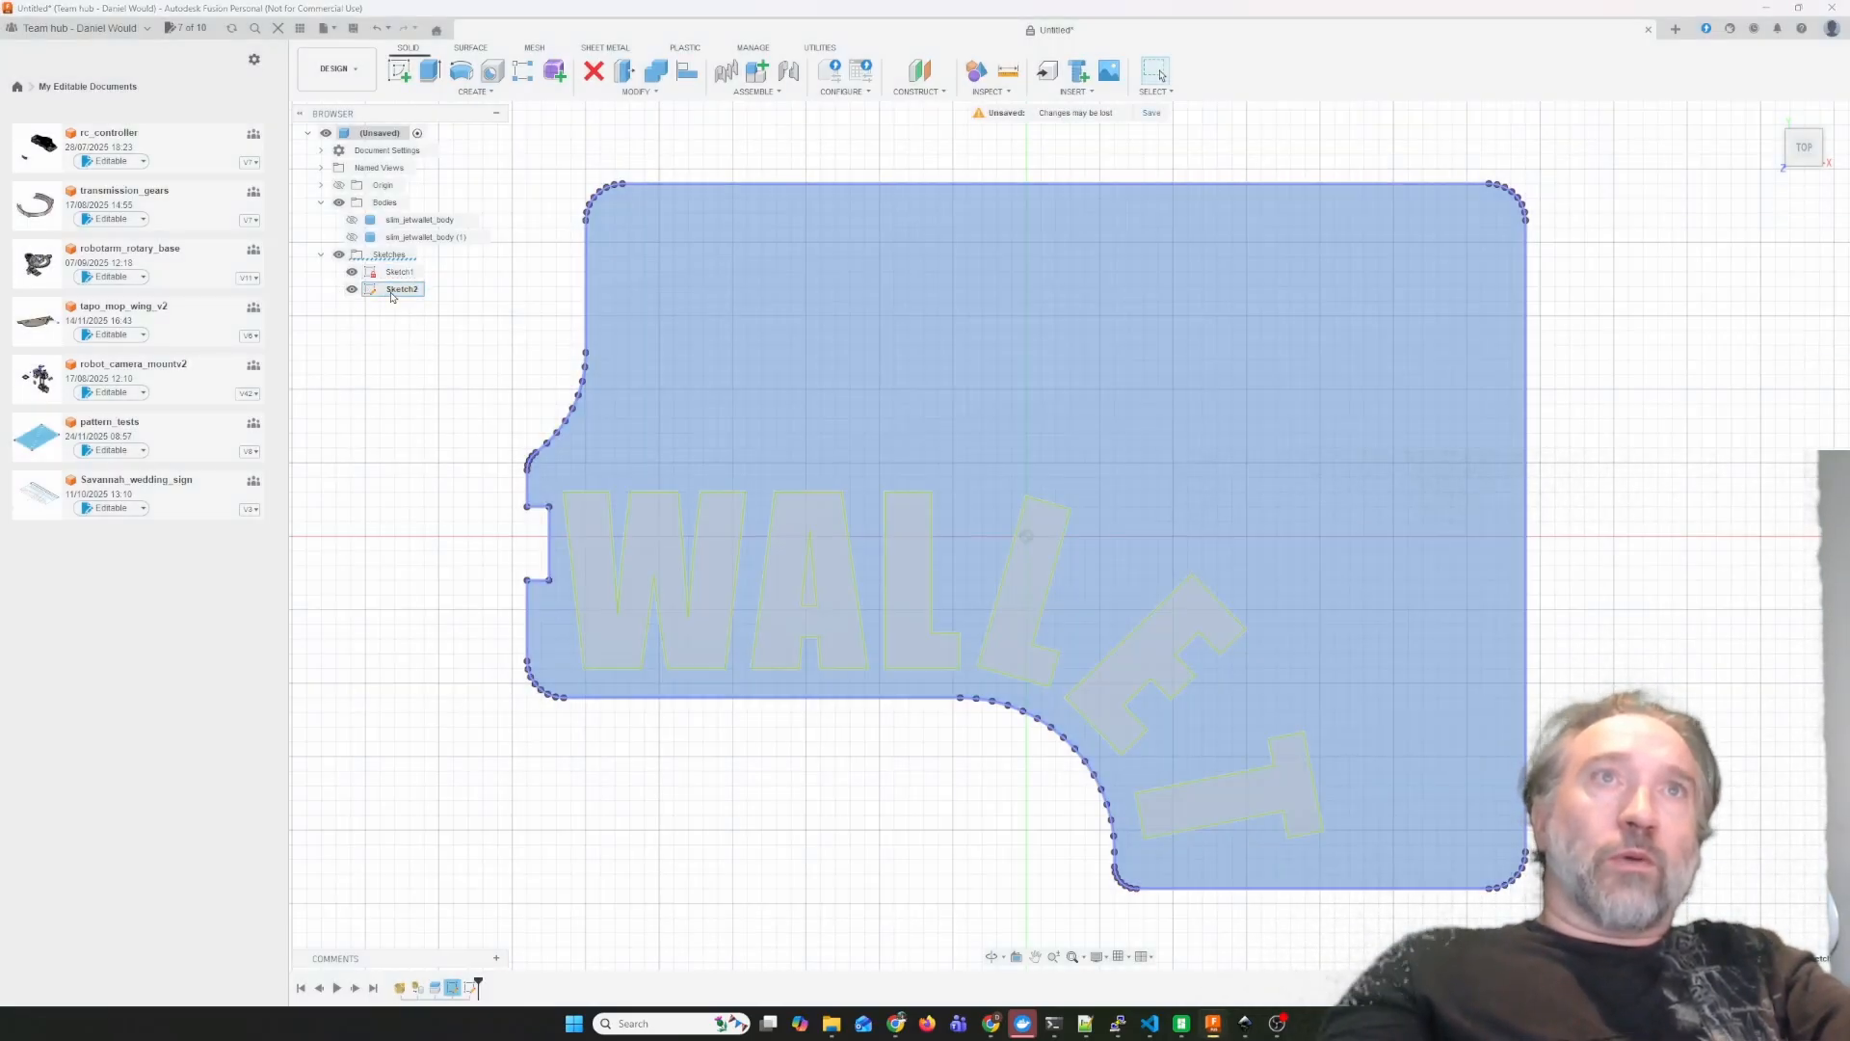
right_click(392, 296)
left_click(448, 434)
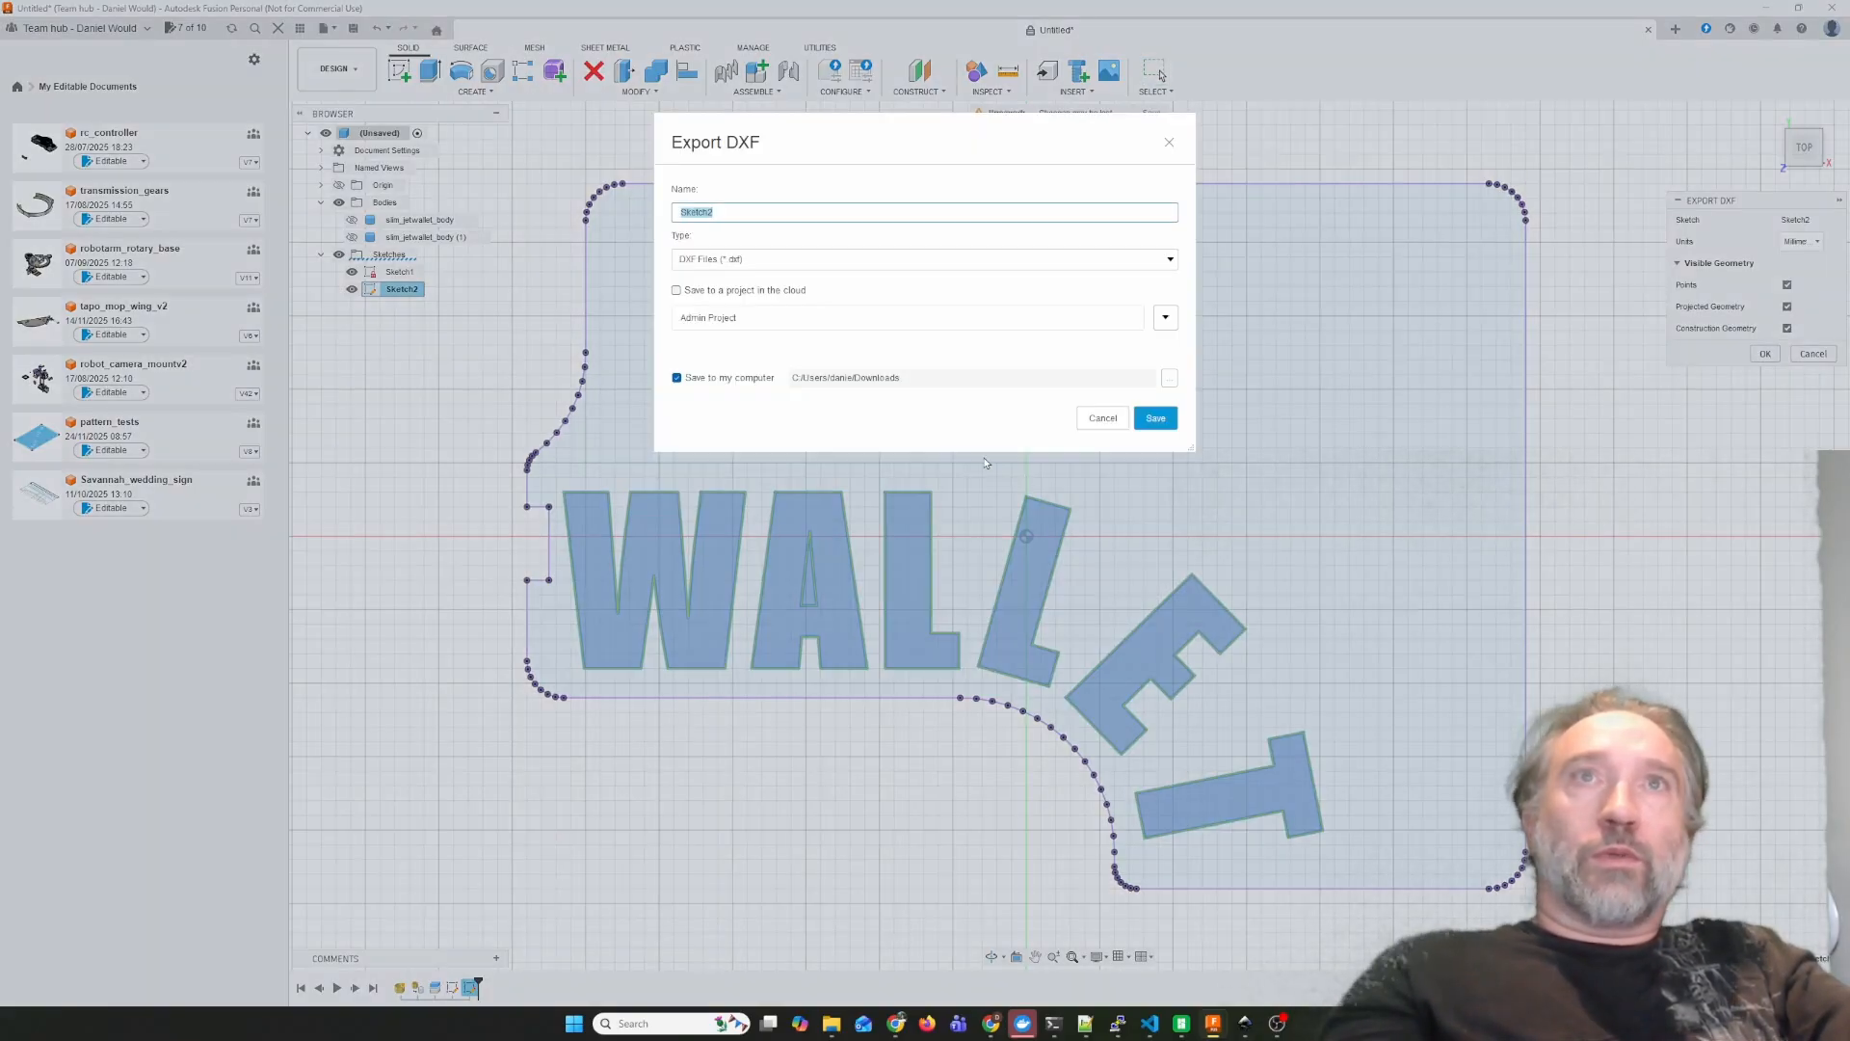
type("text_wallet")
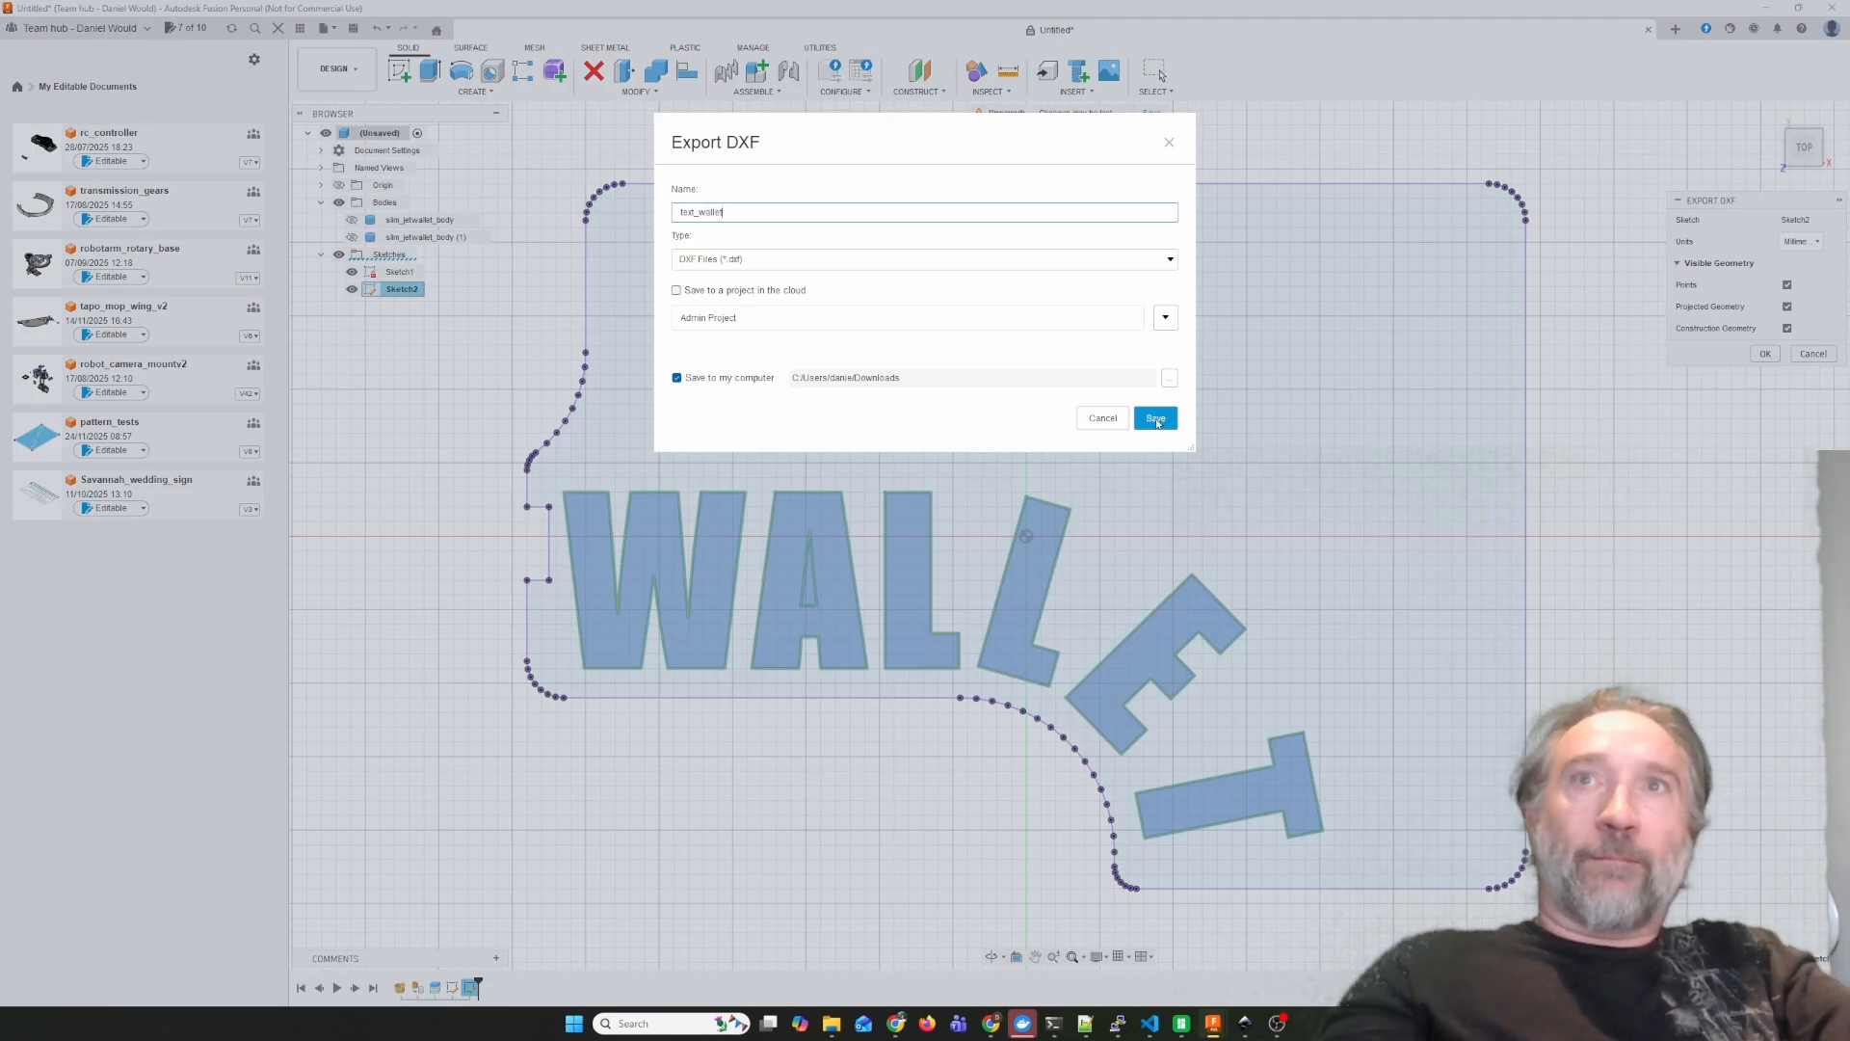
left_click(1156, 419)
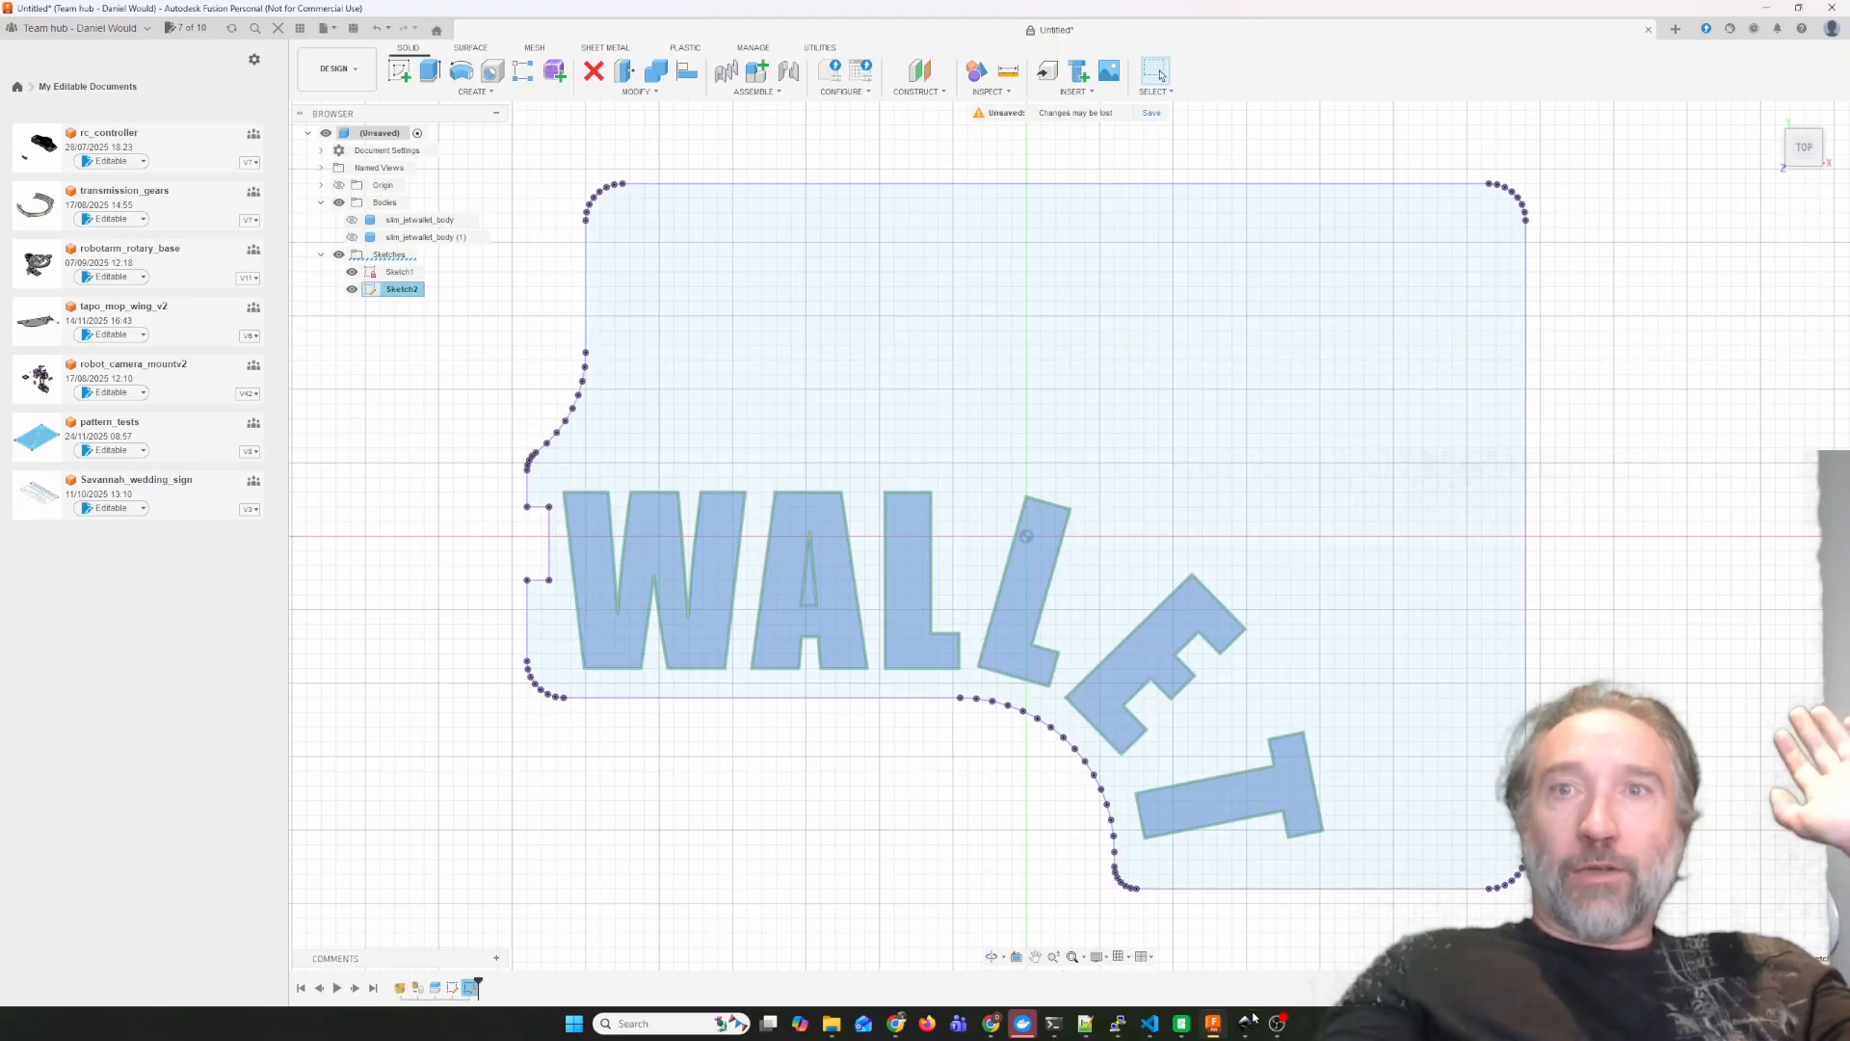
Switch to the Pattern Tile Designer in Chrome and upload outline_wallet.dxf as a boundary named wallet_outline.
mouse_move(1246, 1030)
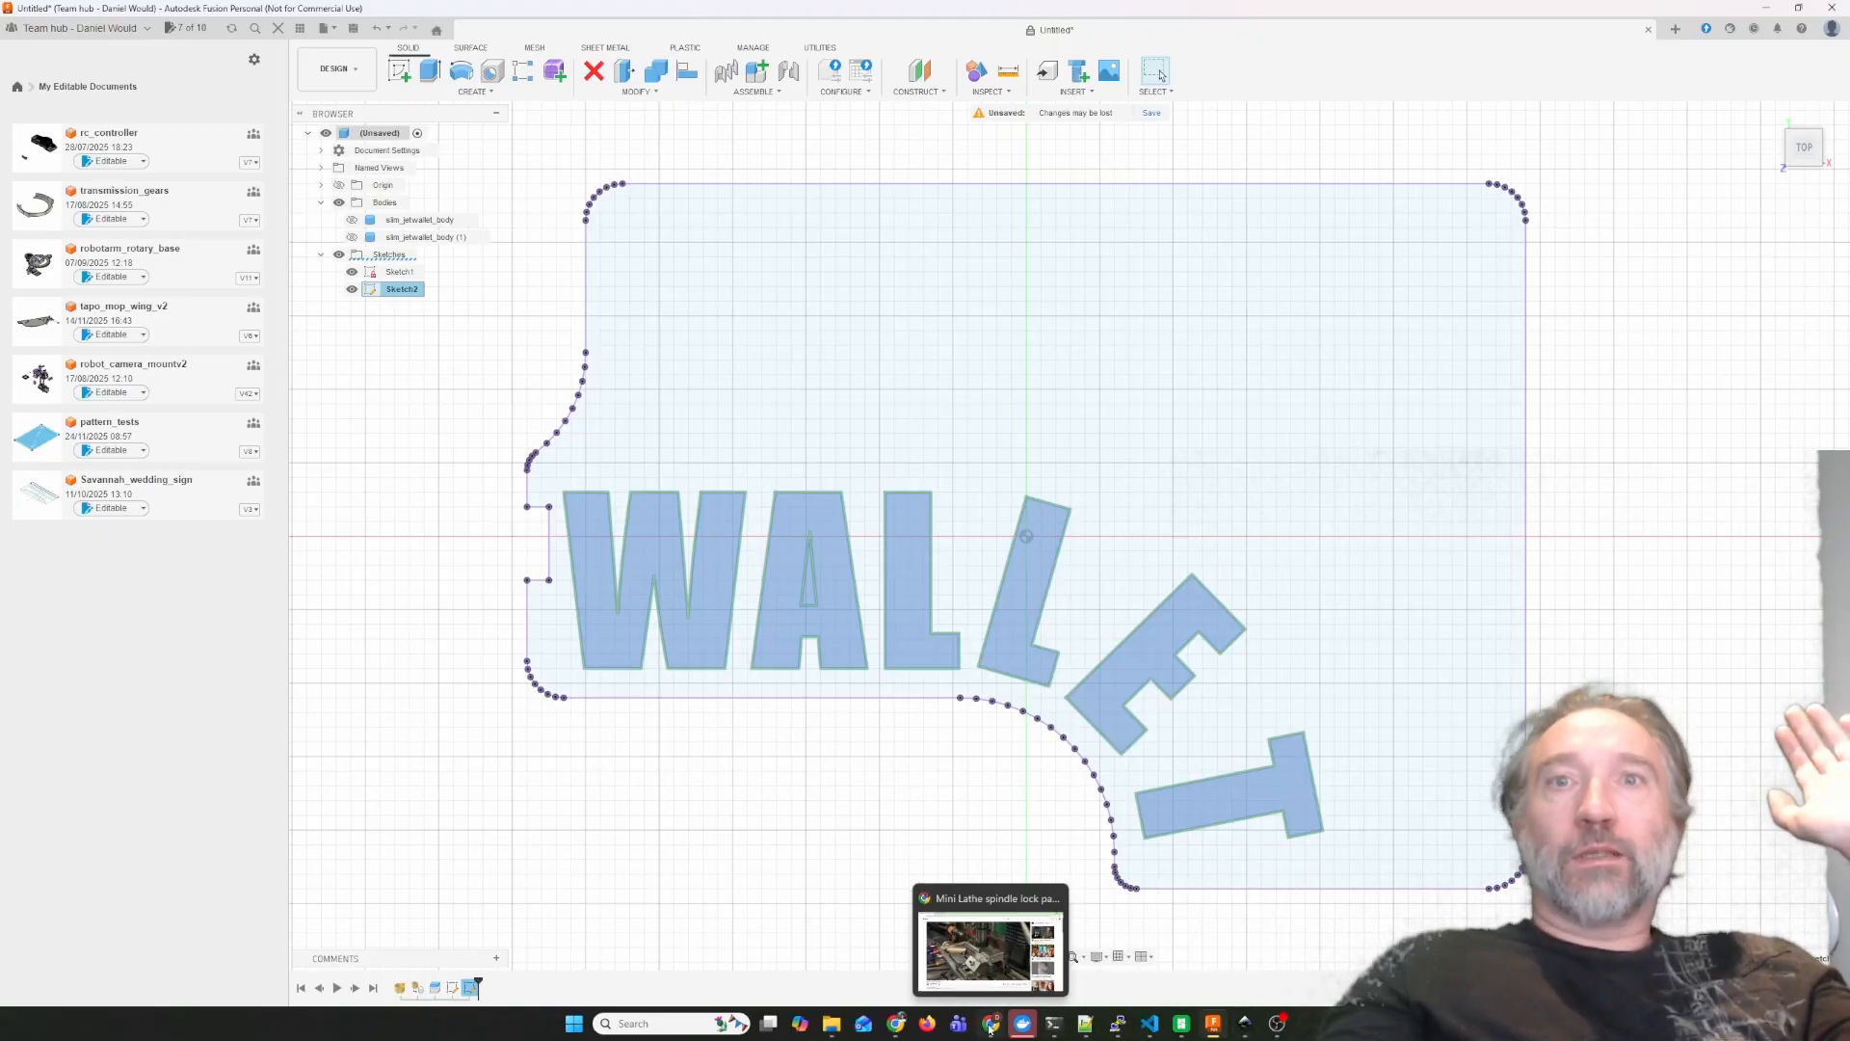
mouse_move(896, 1026)
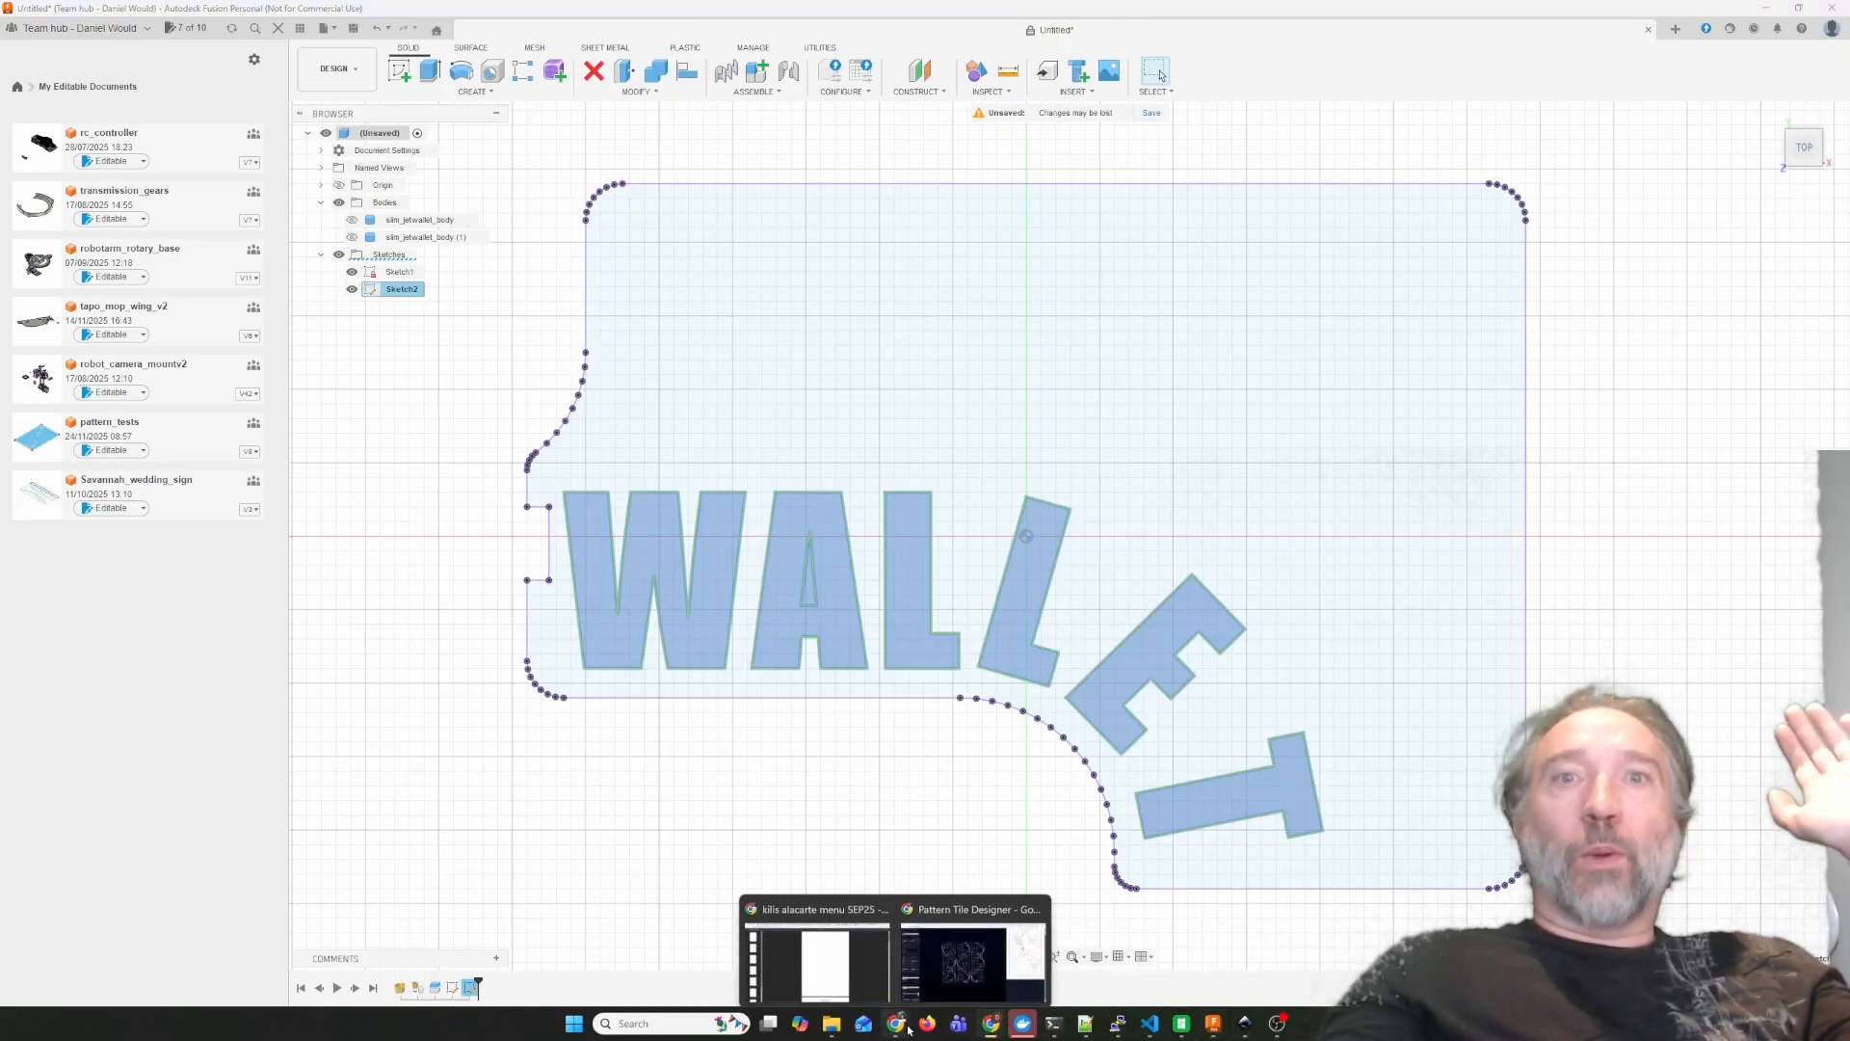
left_click(966, 975)
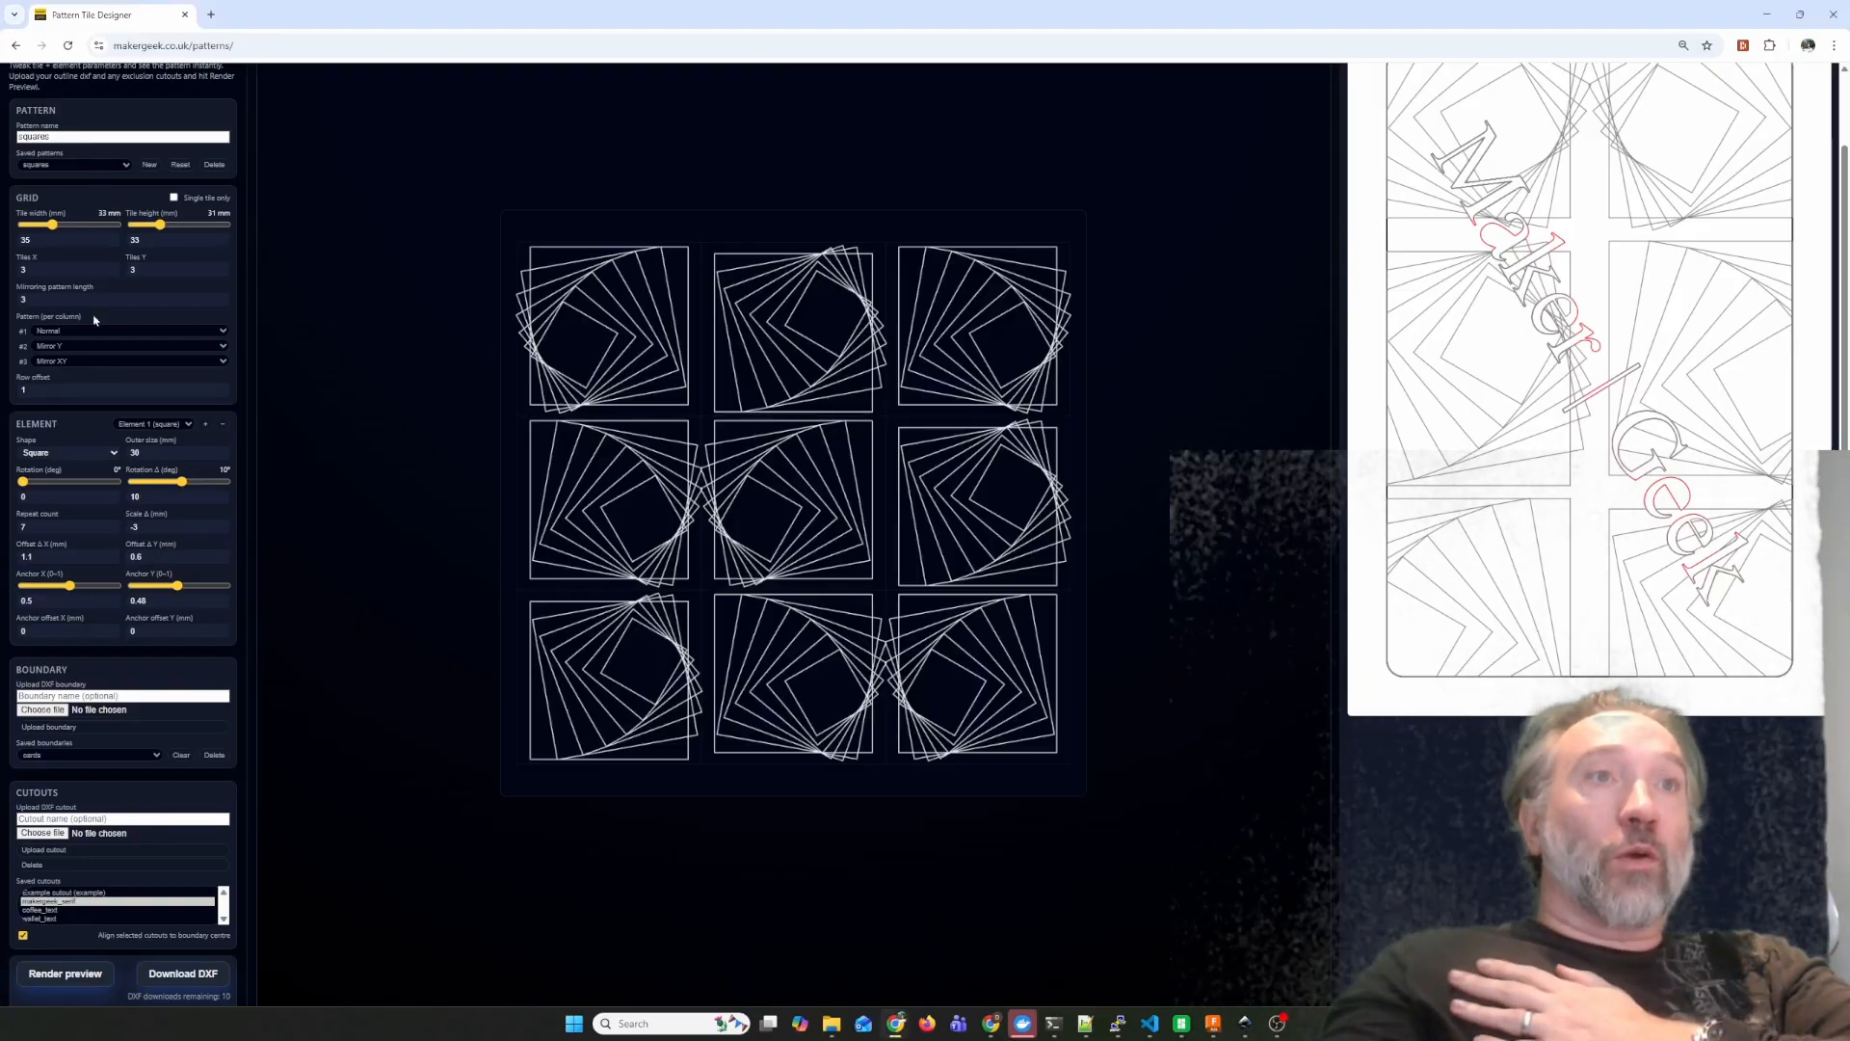
left_click(43, 711)
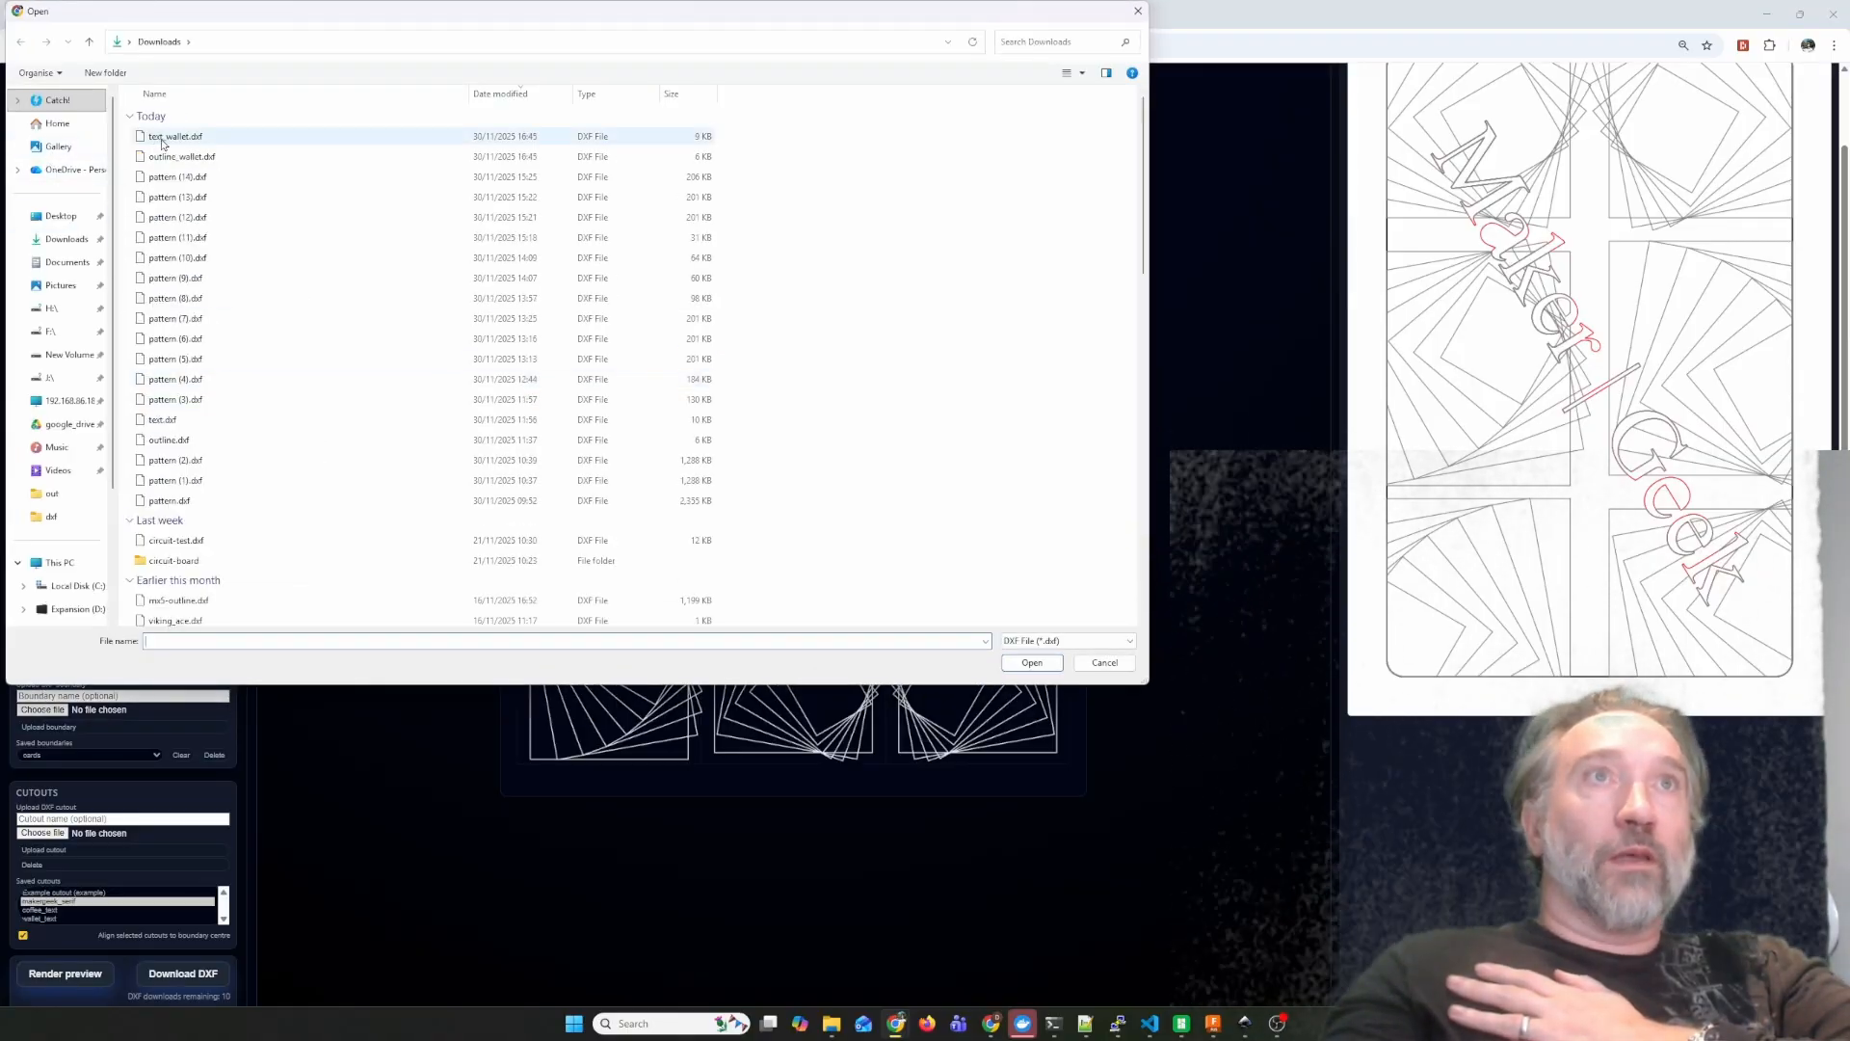
left_click(174, 156)
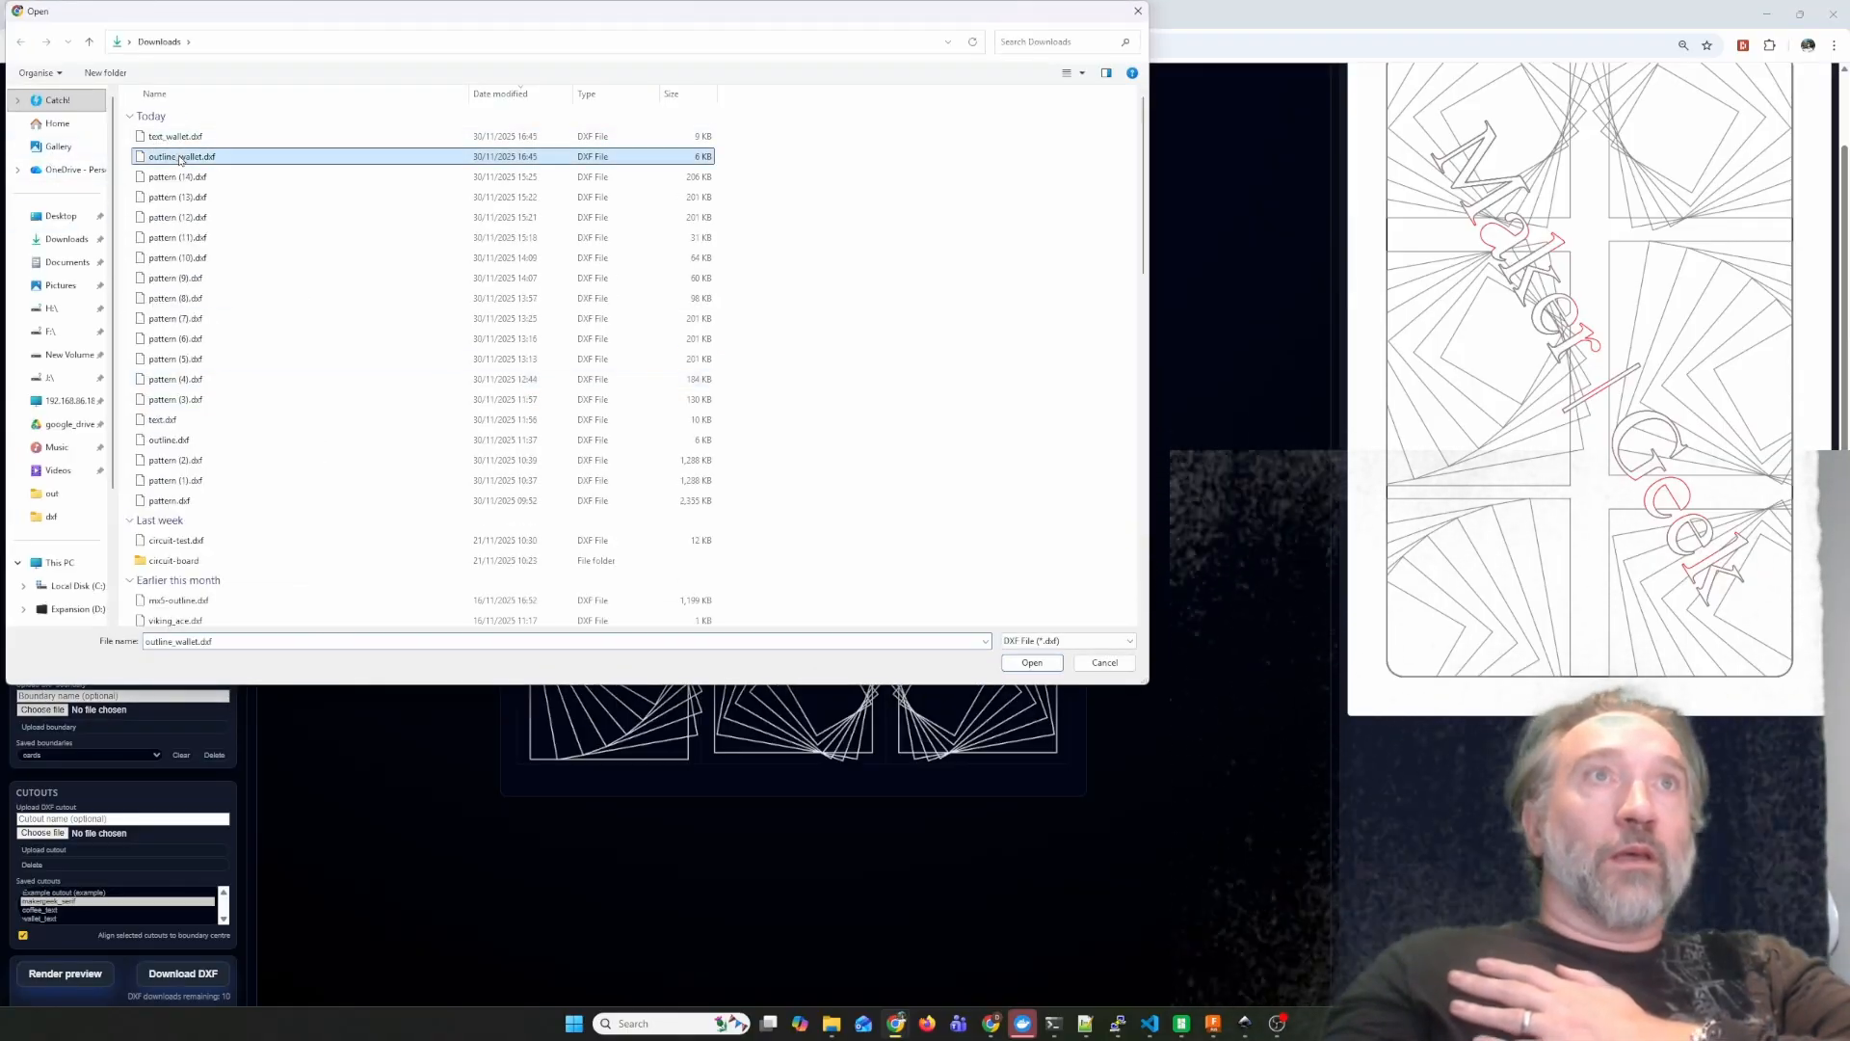
left_click(1032, 663)
left_click(159, 695)
type("wallet_outline")
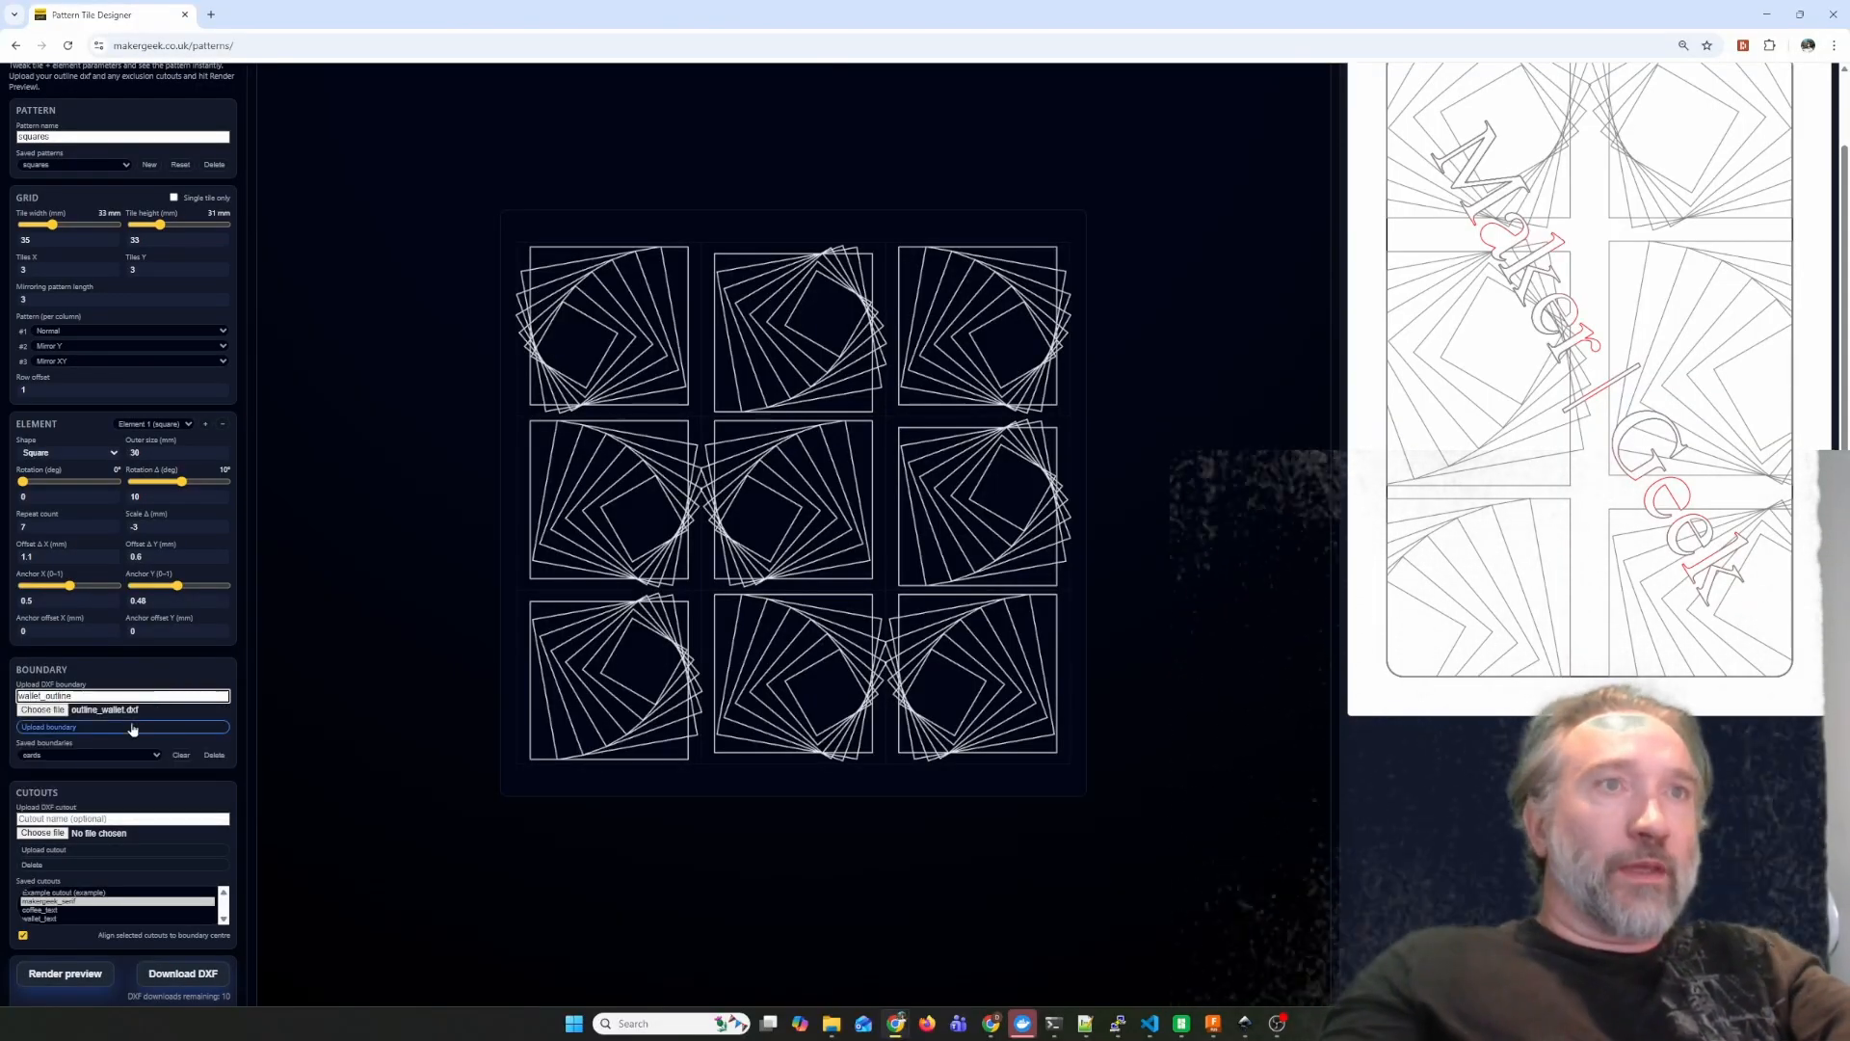
left_click(133, 728)
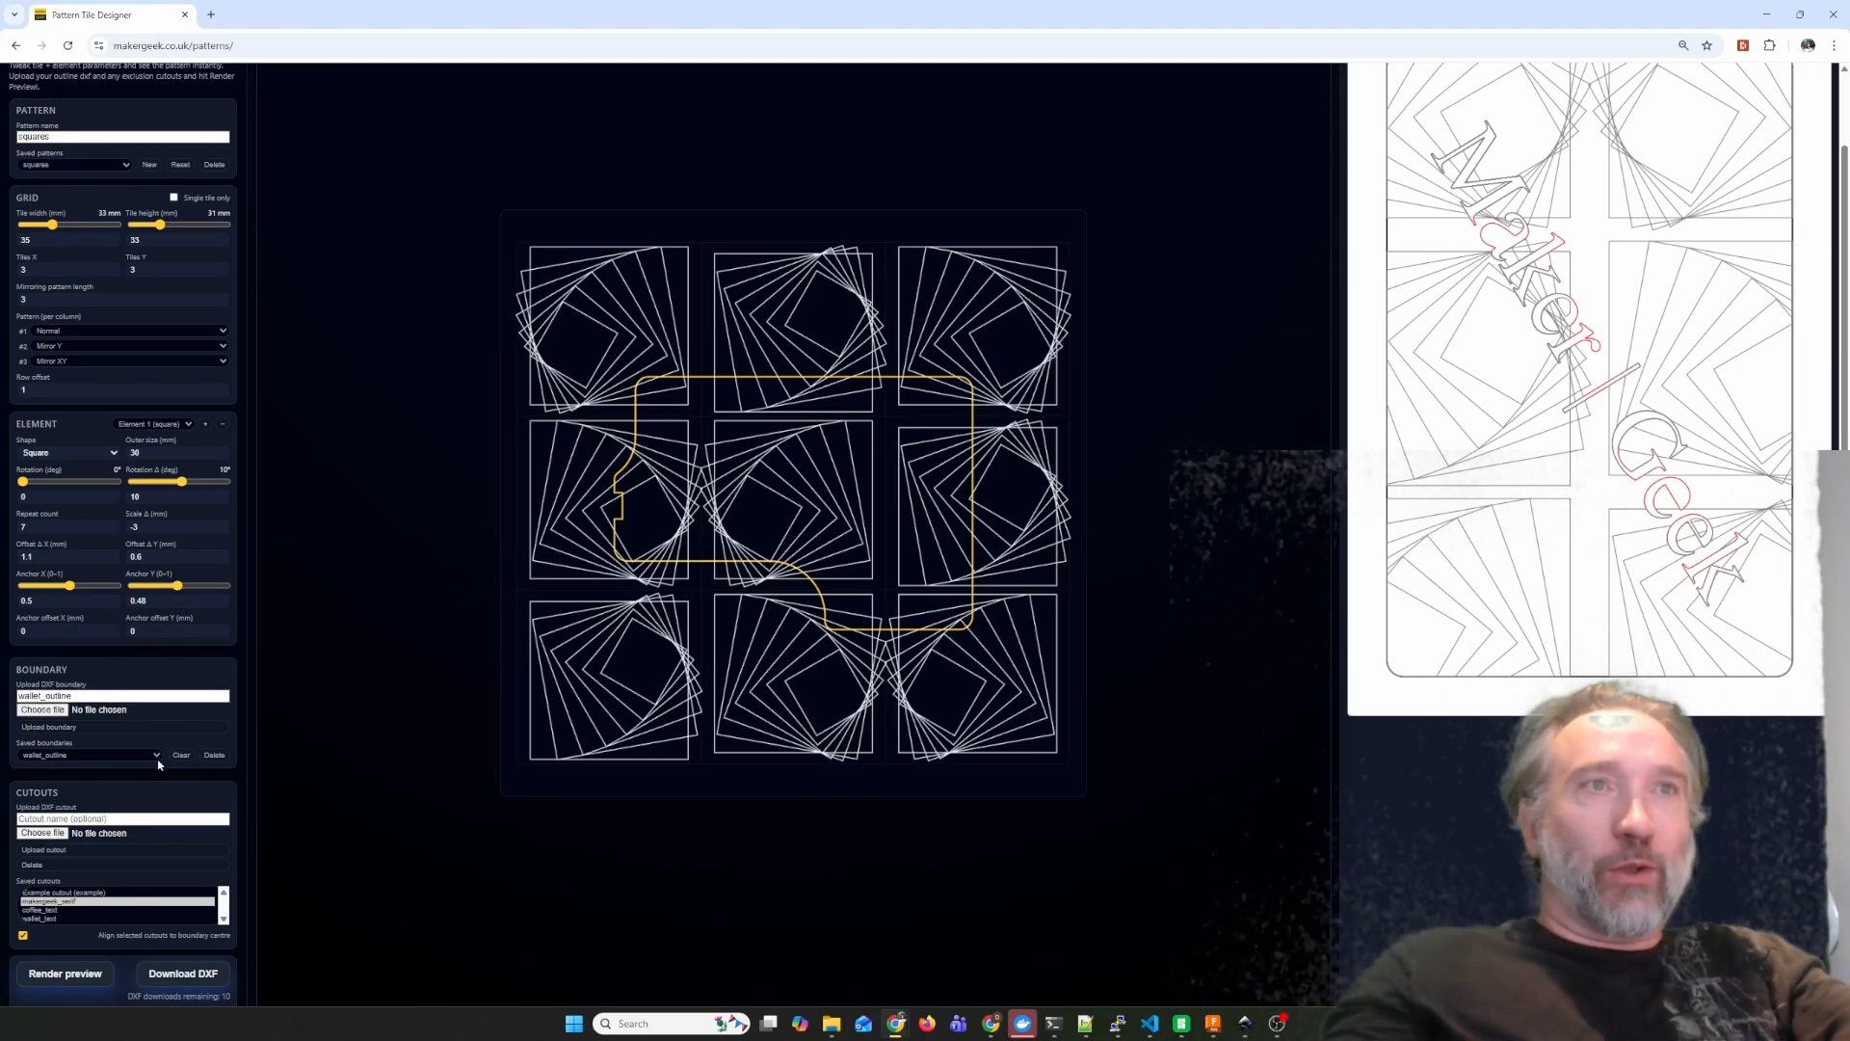
Upload outline_wallet.dxf as a cutout named wallet_text_cutout.
left_click(35, 818)
type("wallet_text_")
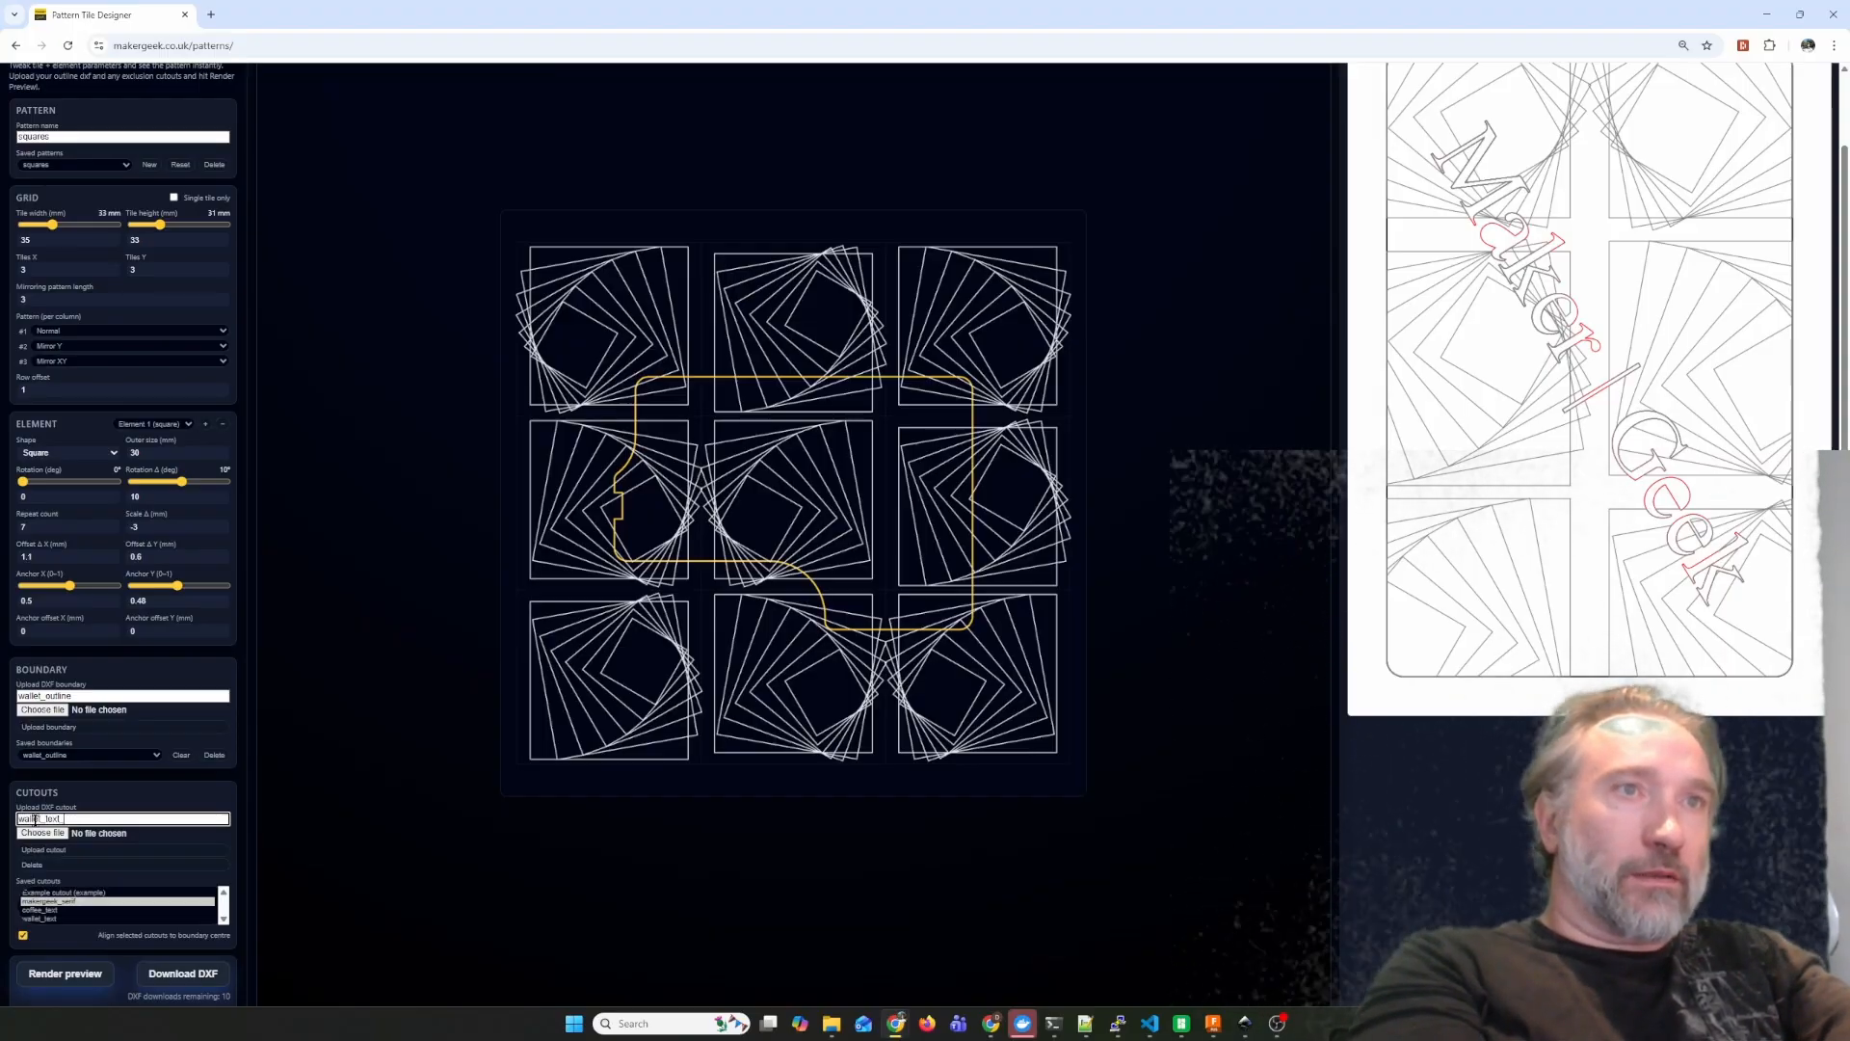
type("cutout")
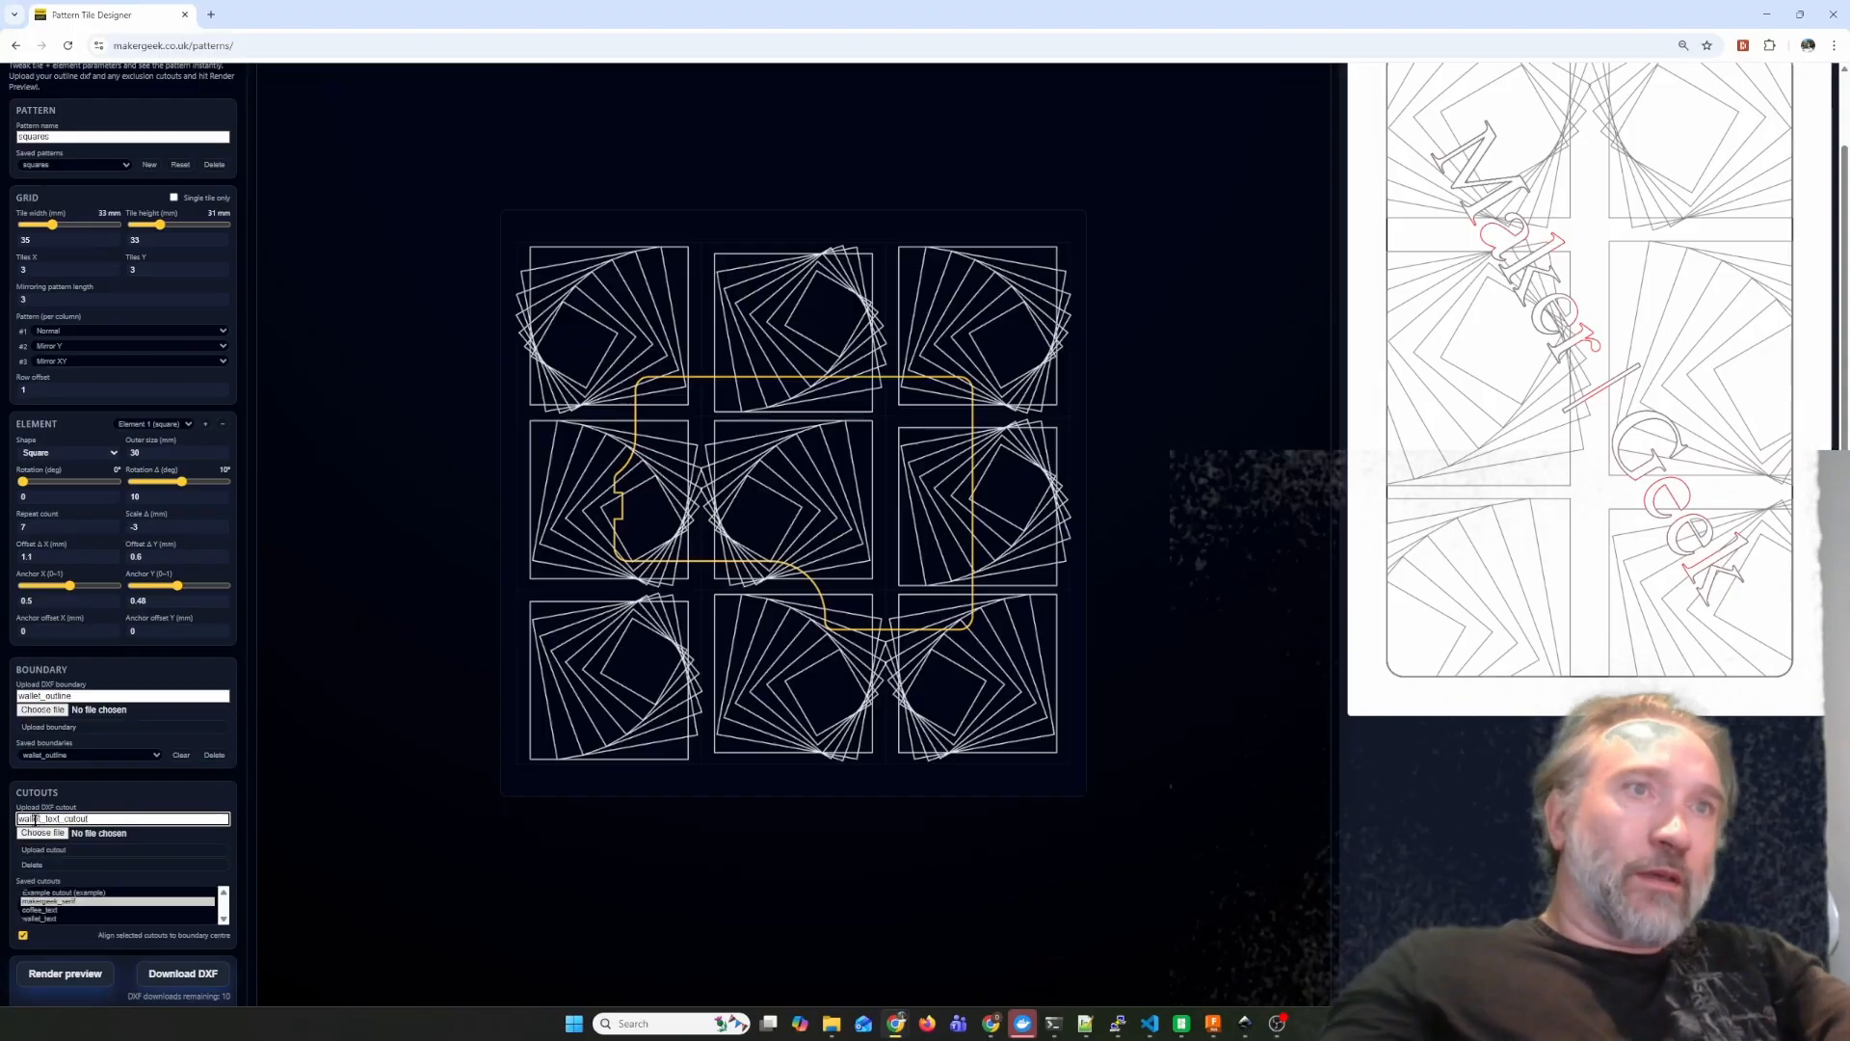
left_click(43, 833)
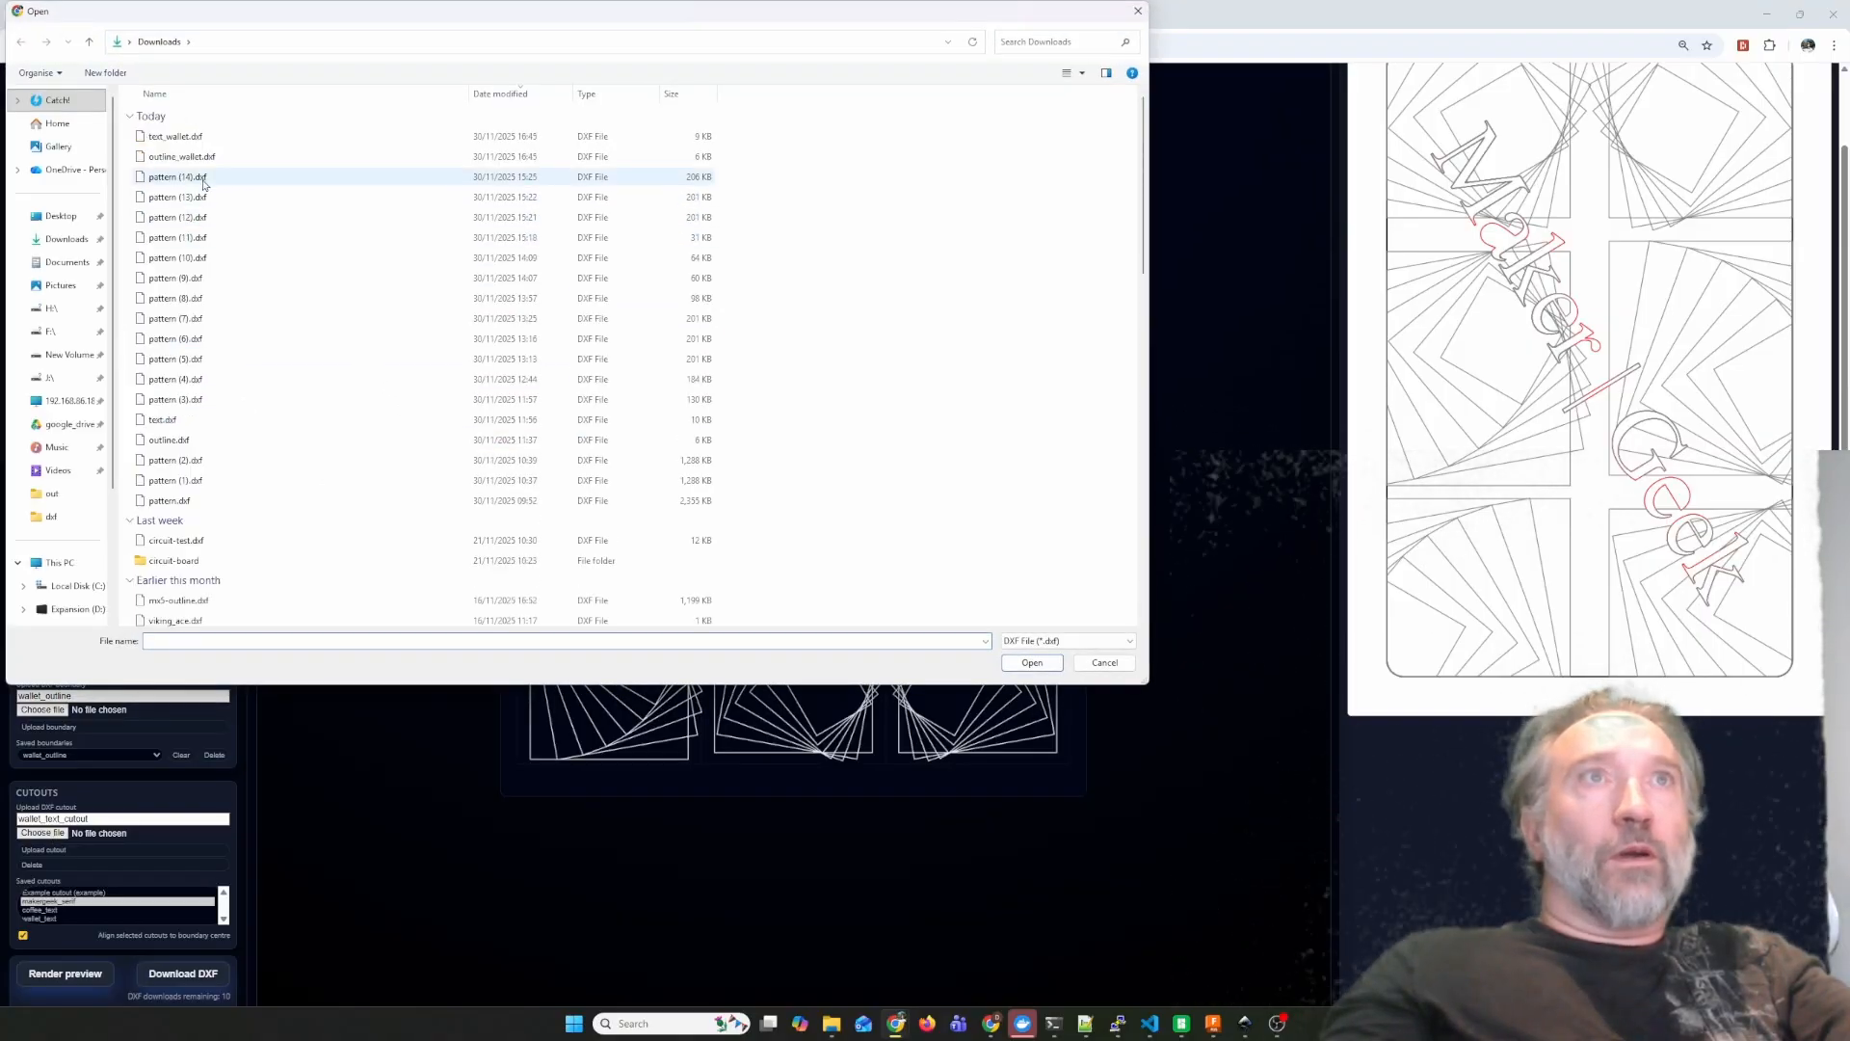
left_click(357, 156)
left_click(1032, 662)
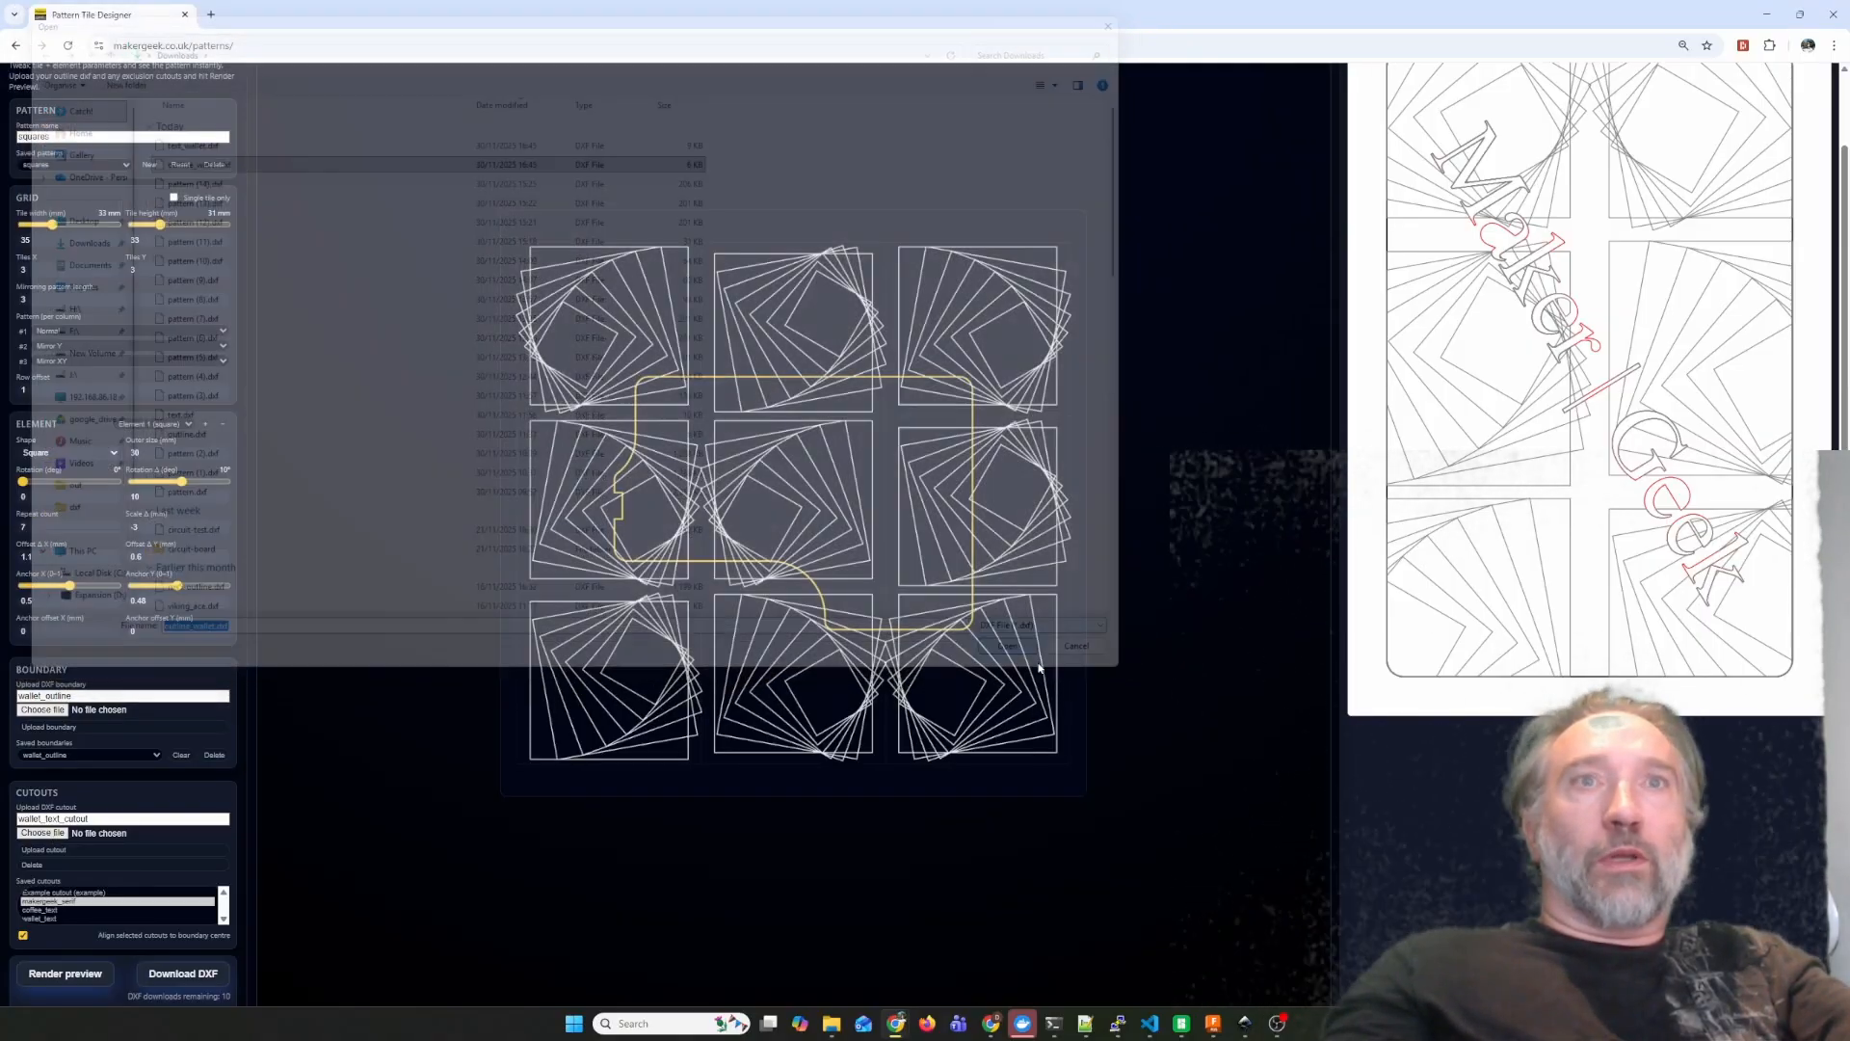
Render the pattern with the saved wallet_side boundary and wallet_text cutout, with cutout alignment to the boundary centre turned off.
left_click(46, 739)
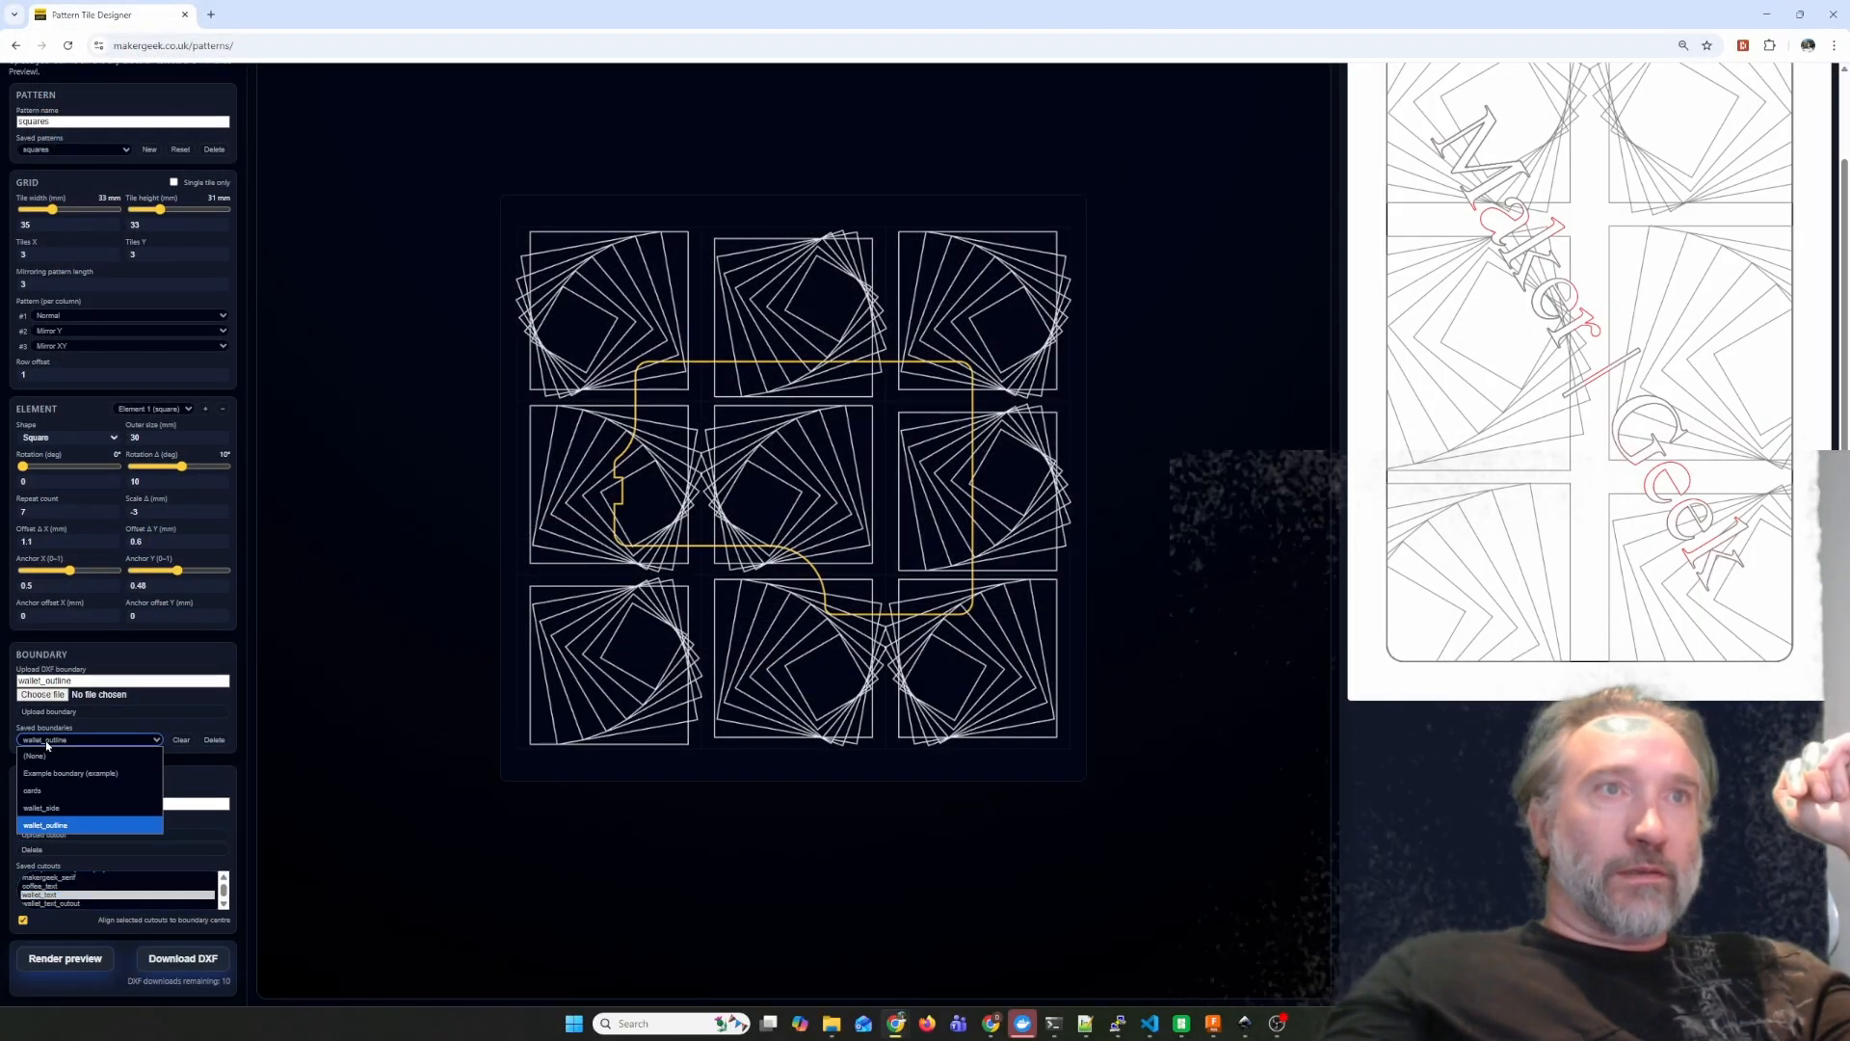
left_click(45, 808)
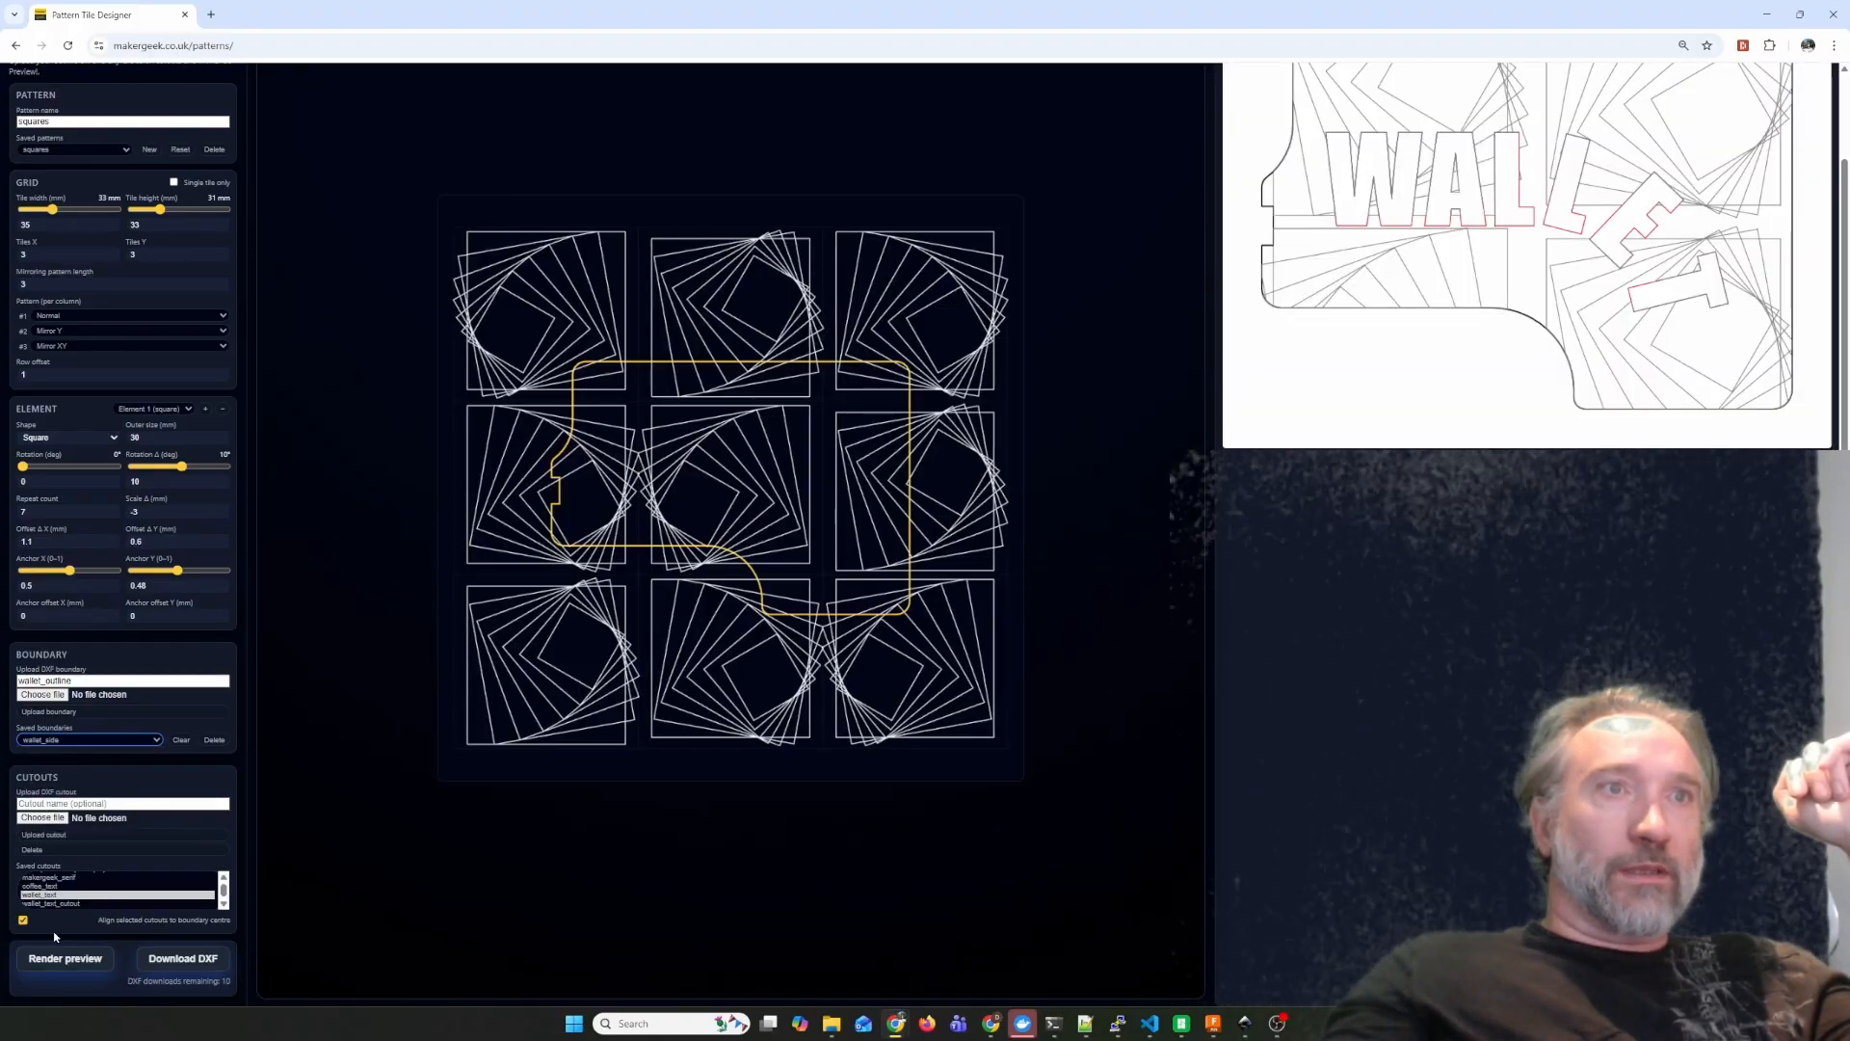
left_click(60, 960)
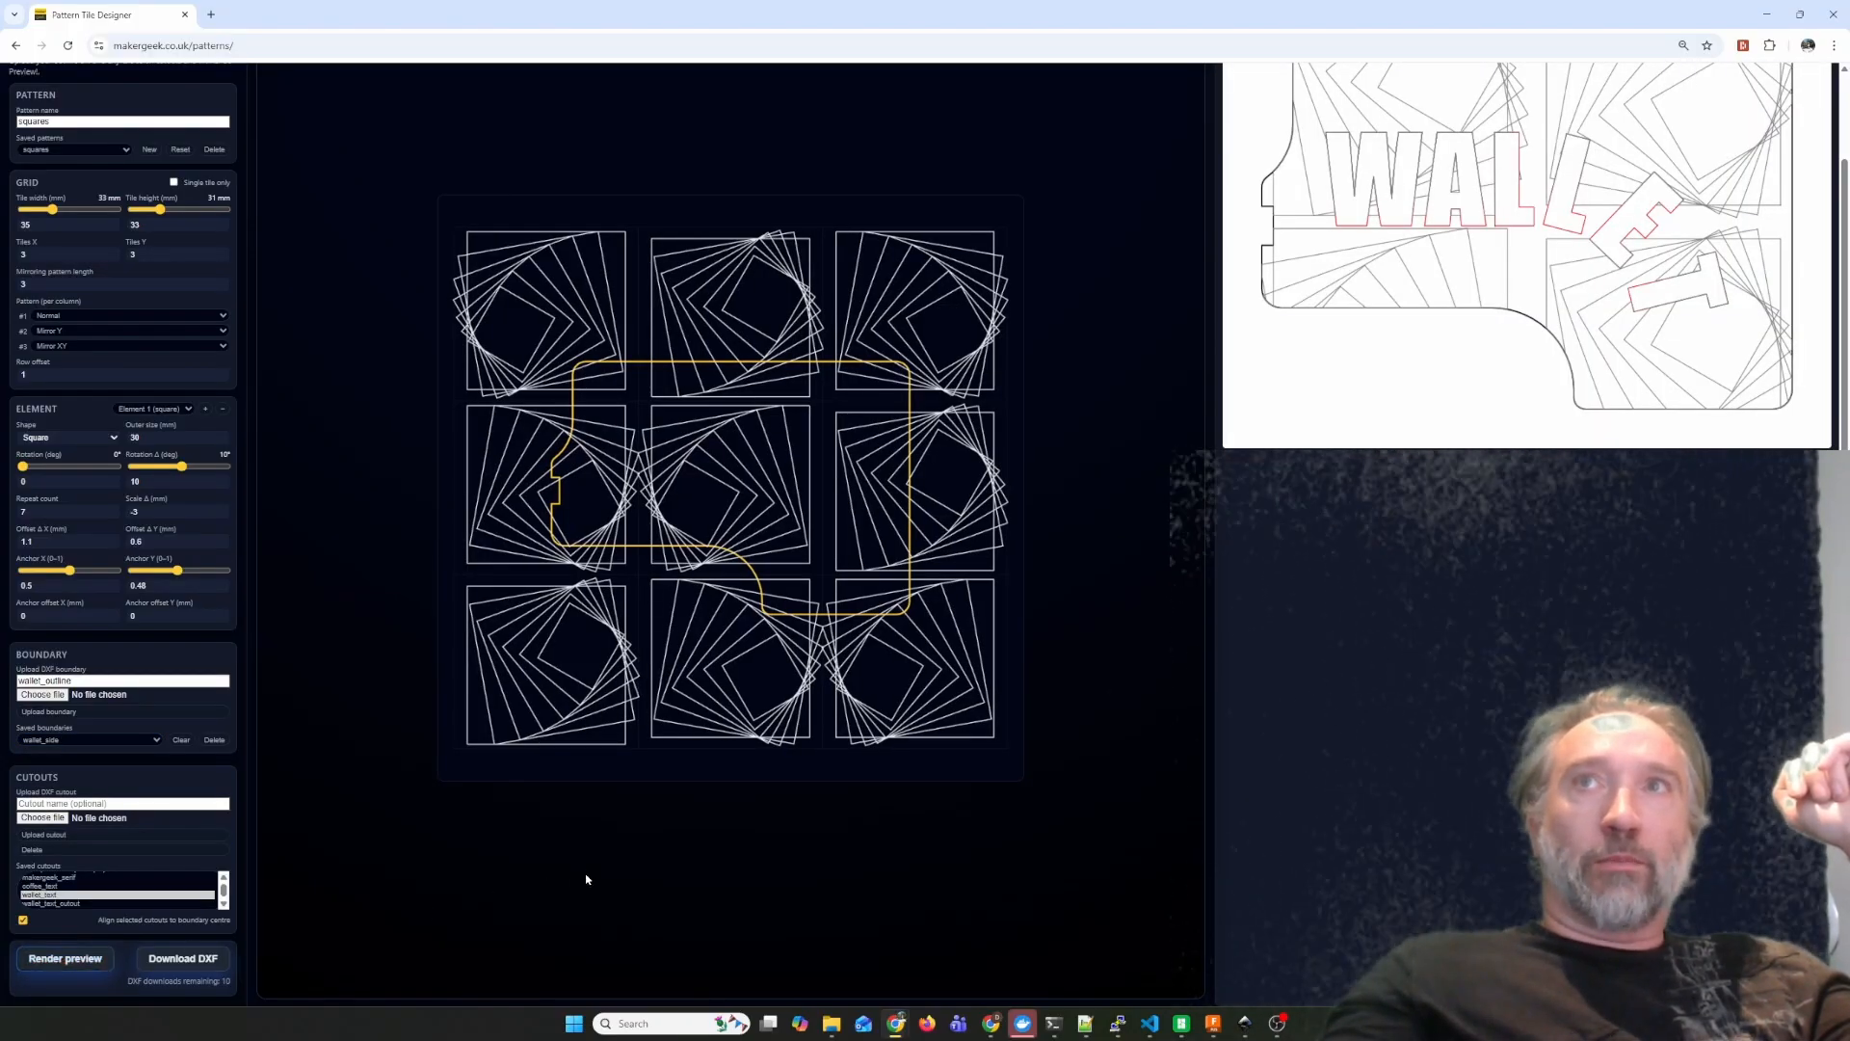
left_click(43, 954)
Load the saved wallet_side pattern and render its boundary preview.
scroll(158, 871, "up", 1)
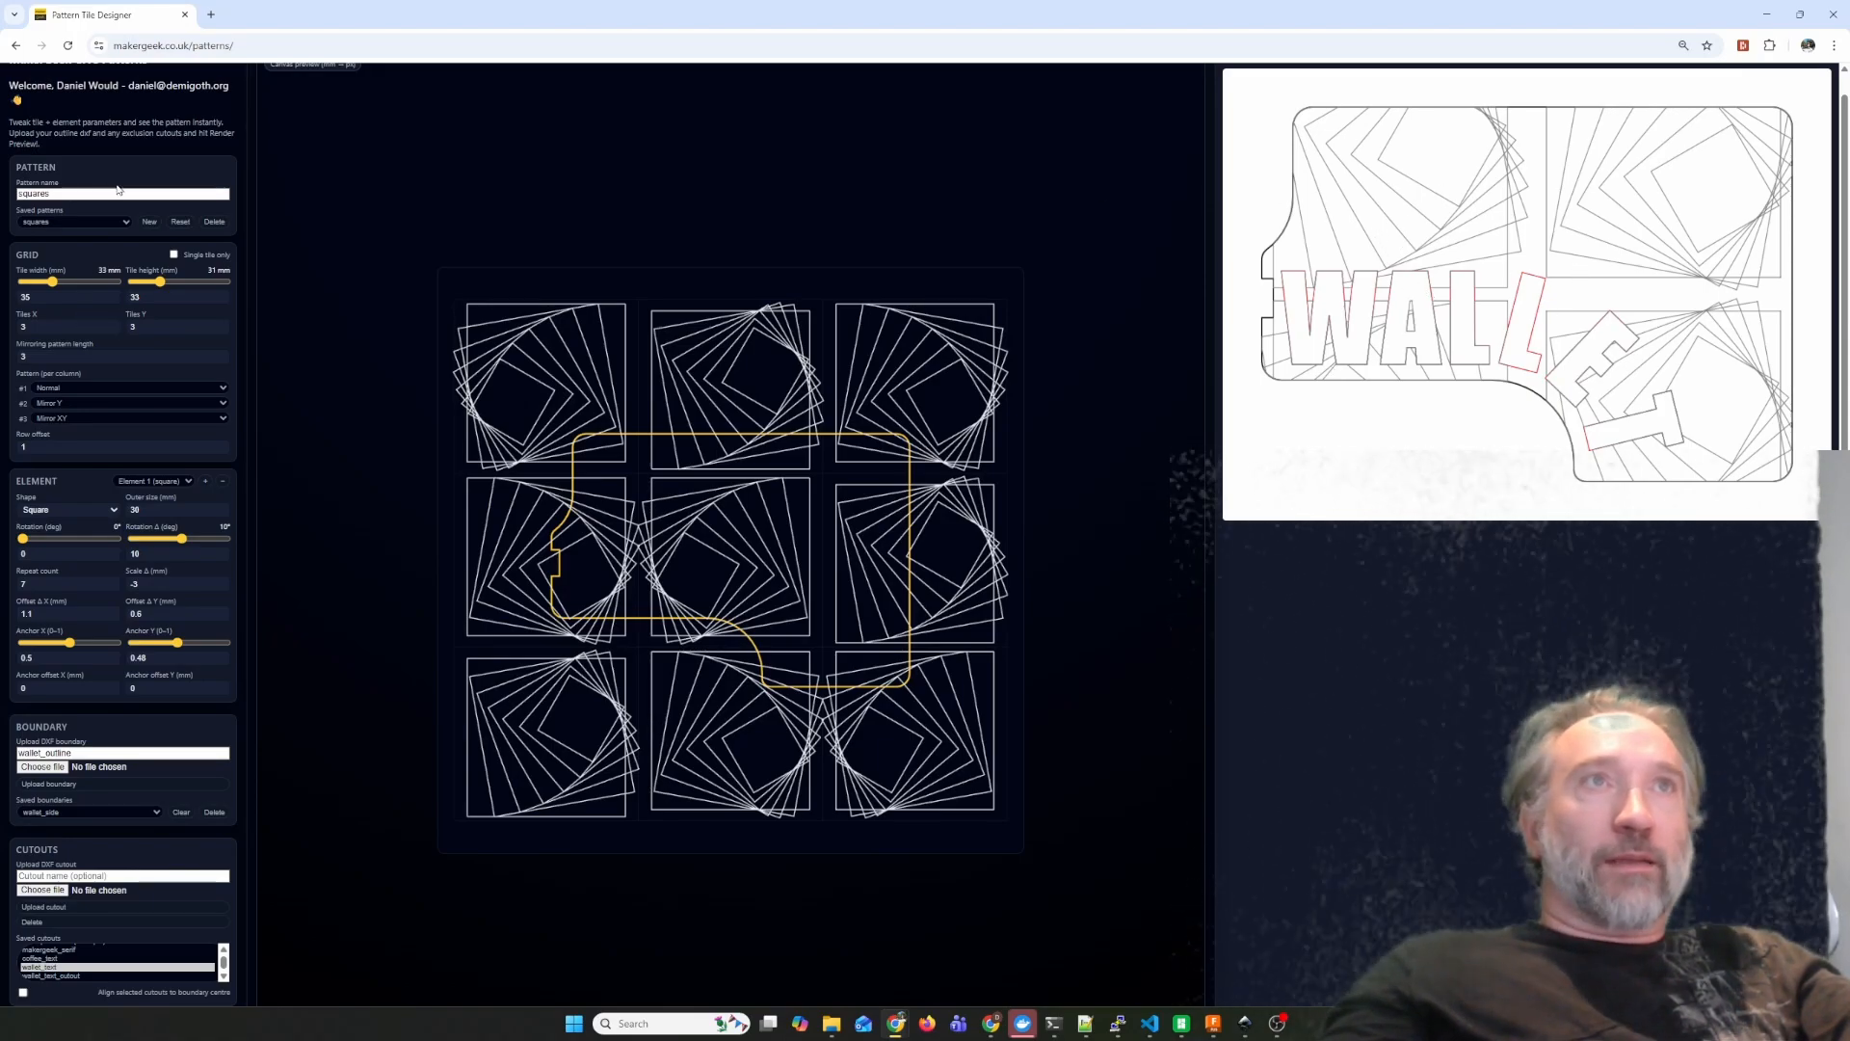
left_click(110, 223)
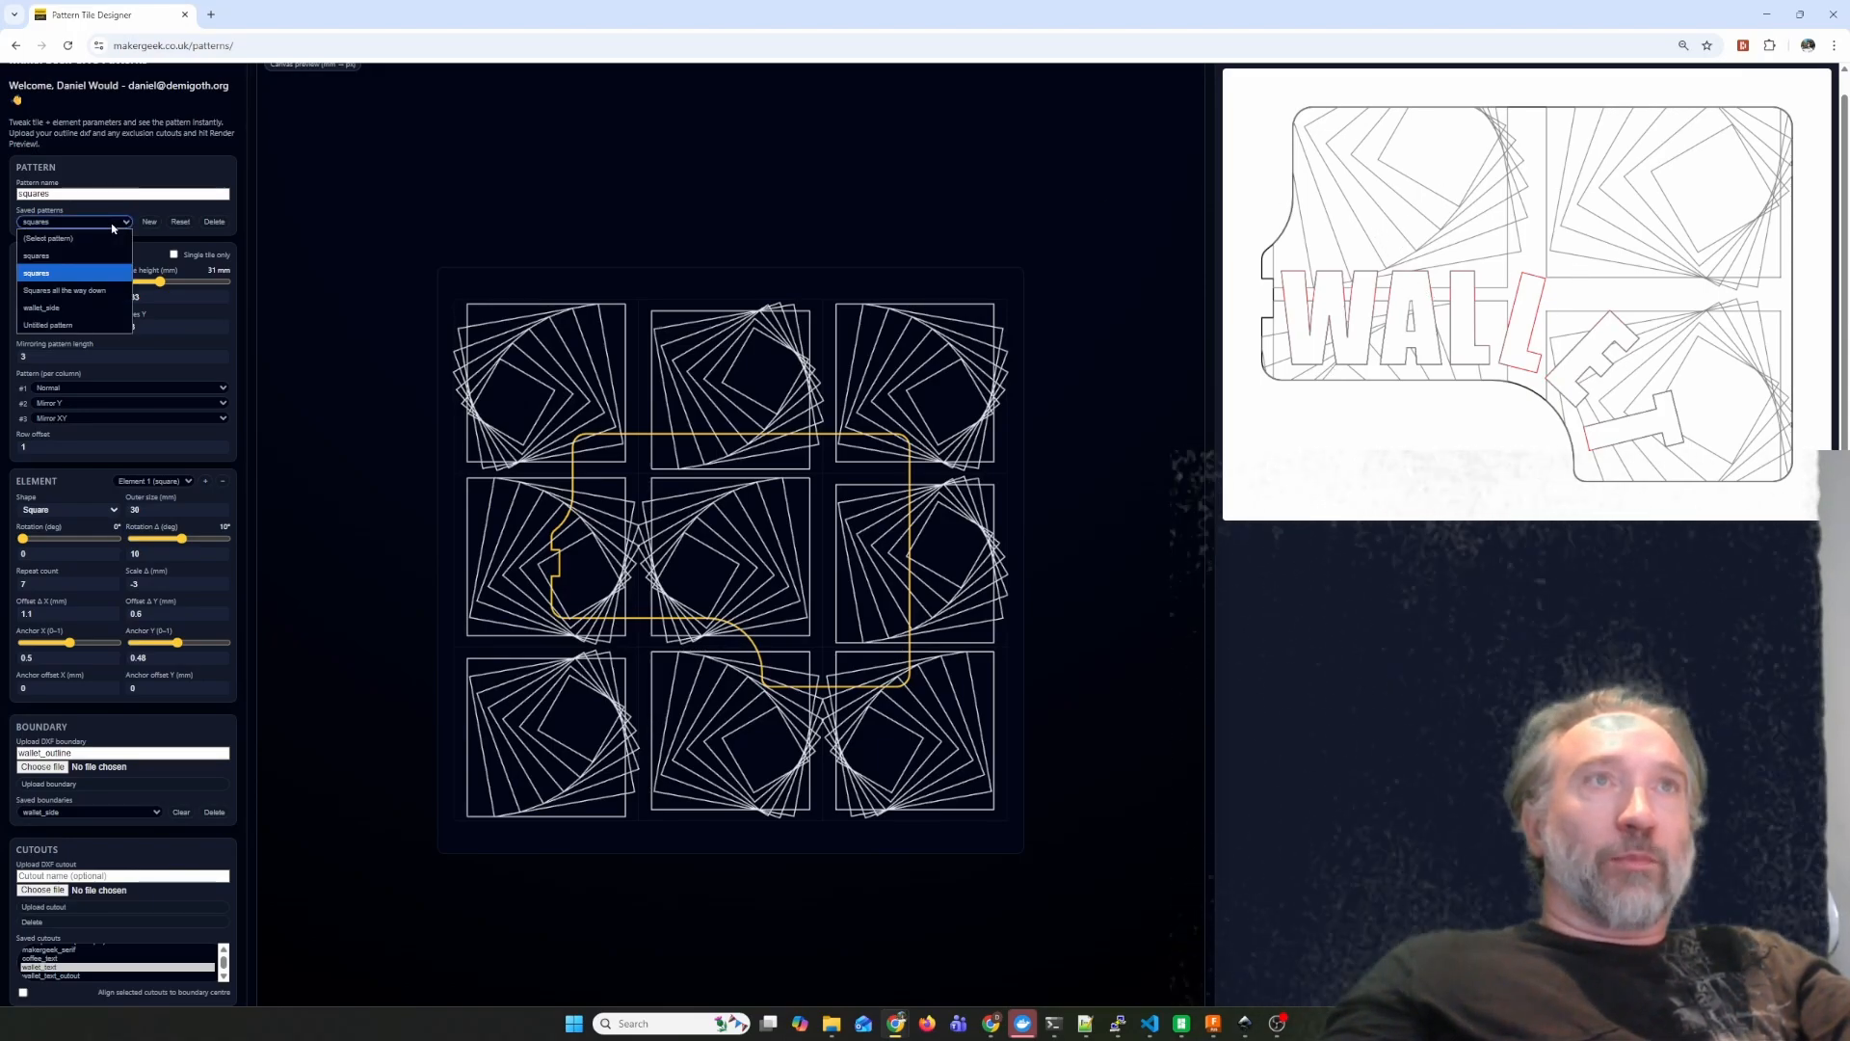
left_click(82, 309)
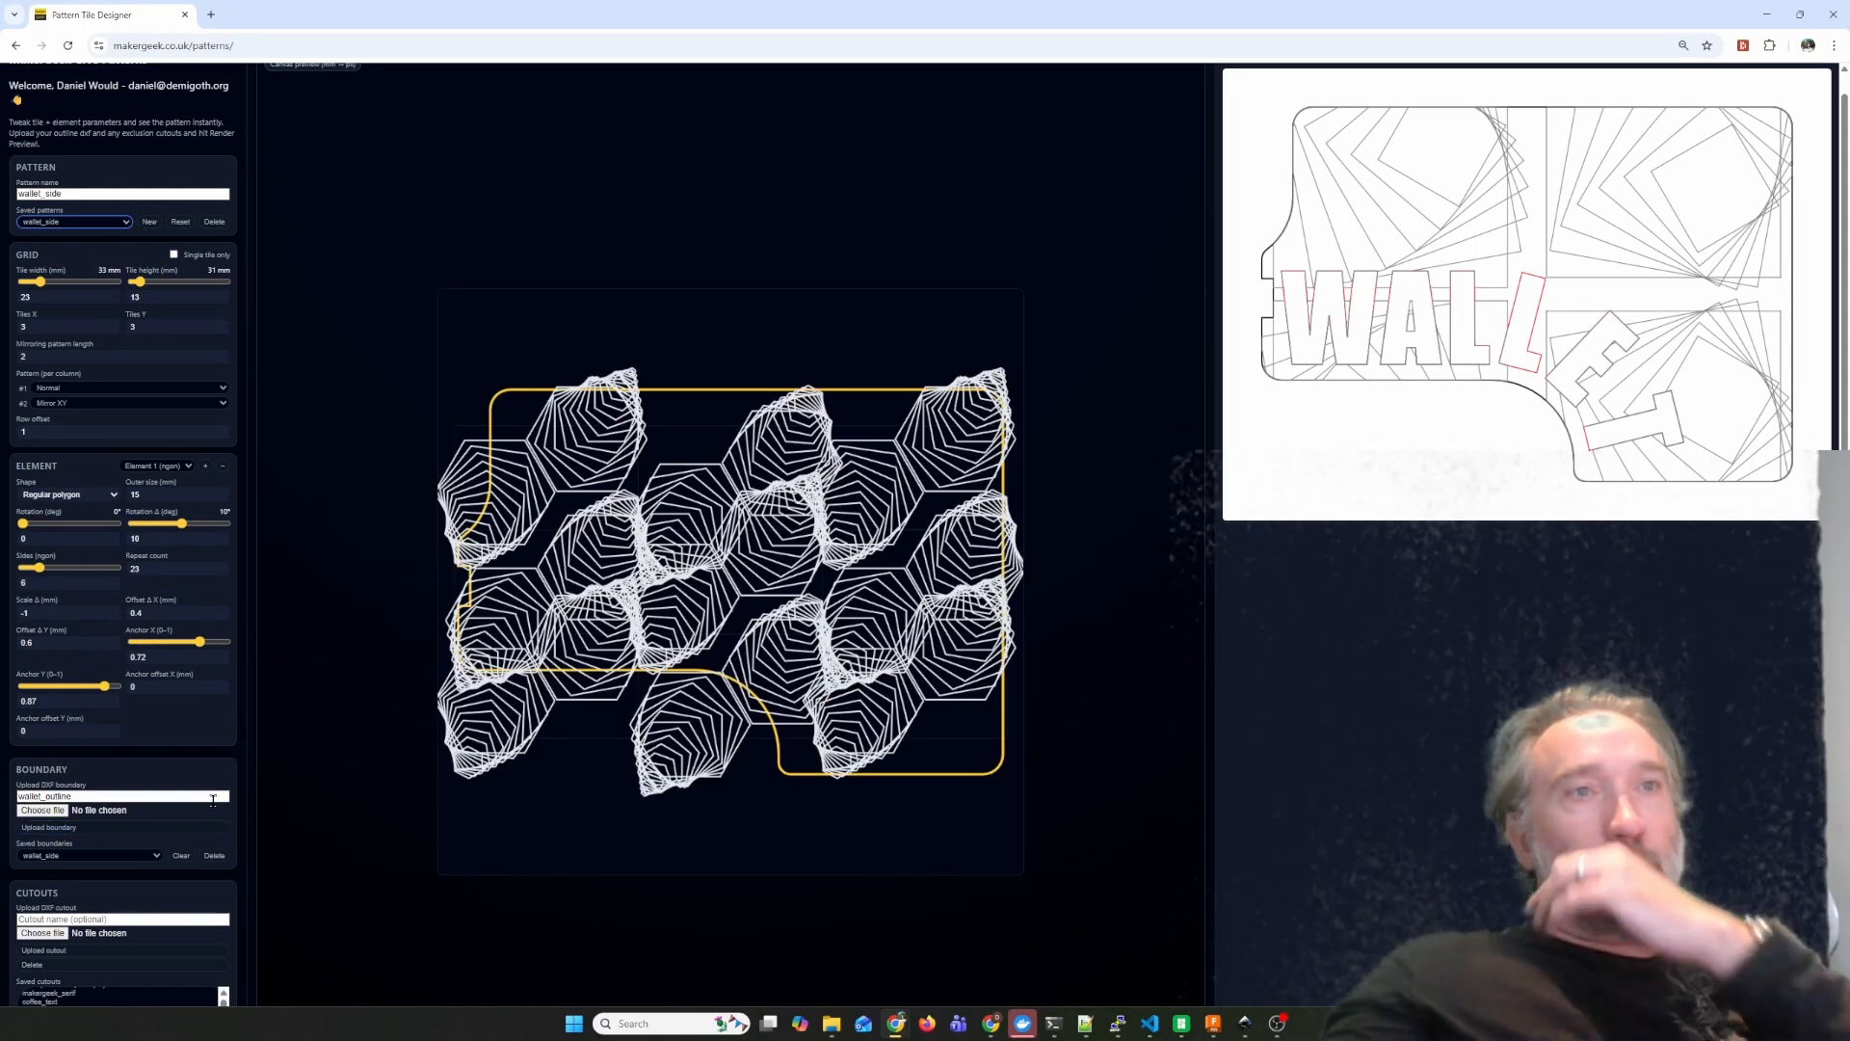
scroll(213, 800, "down", 2)
left_click(58, 958)
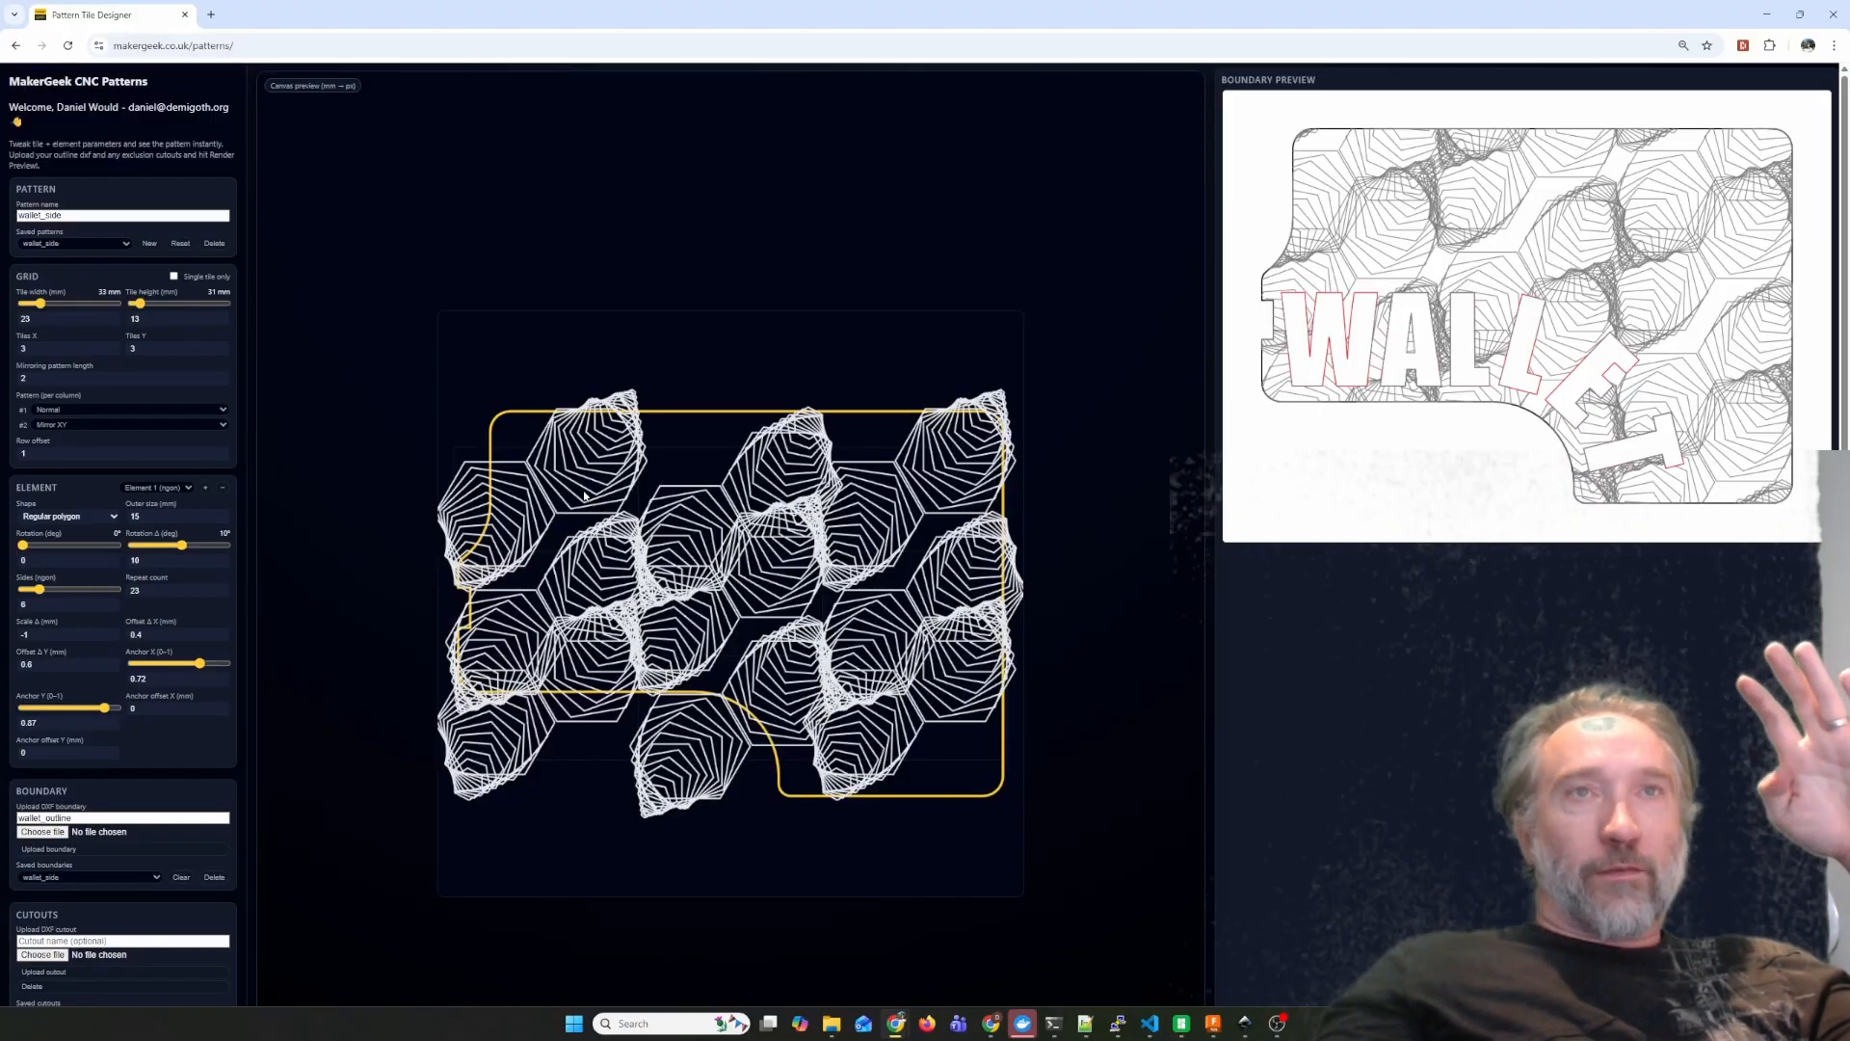
Set Element 1's vertical anchor to 0.85 in the wallet_side pattern.
left_click(153, 487)
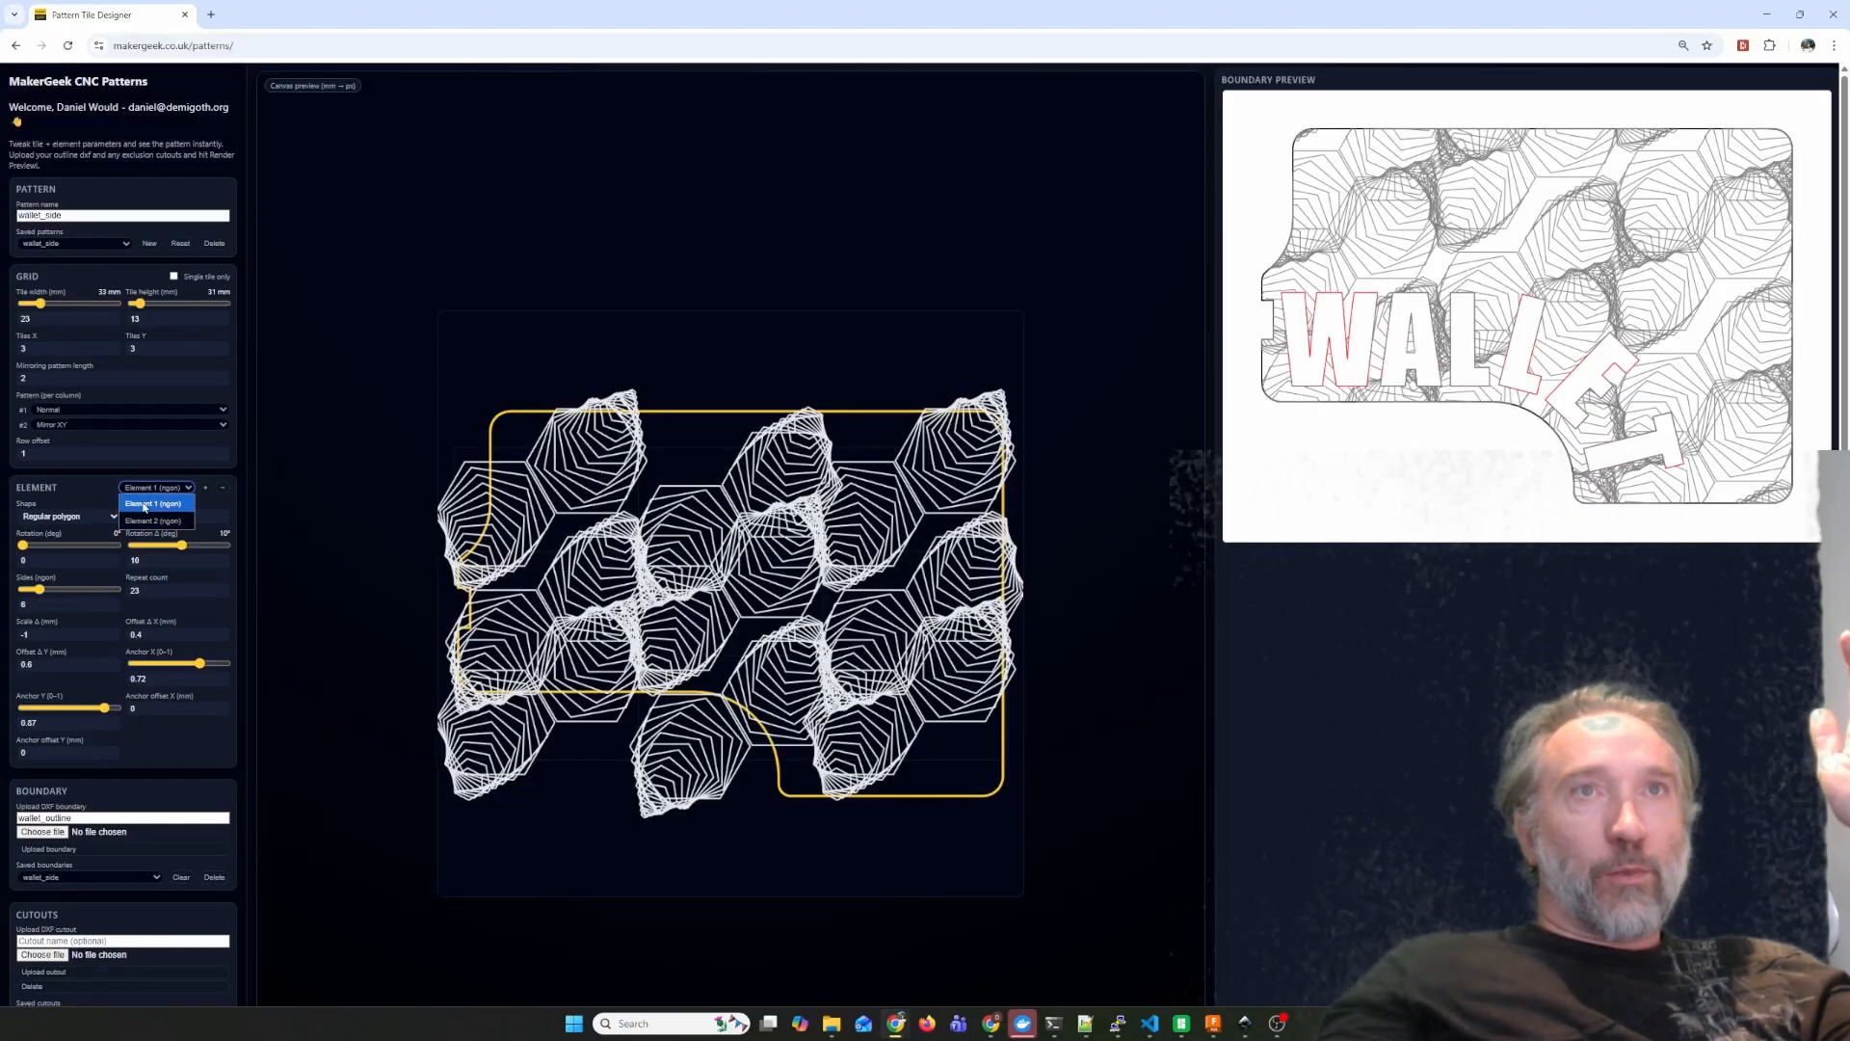
left_click(145, 504)
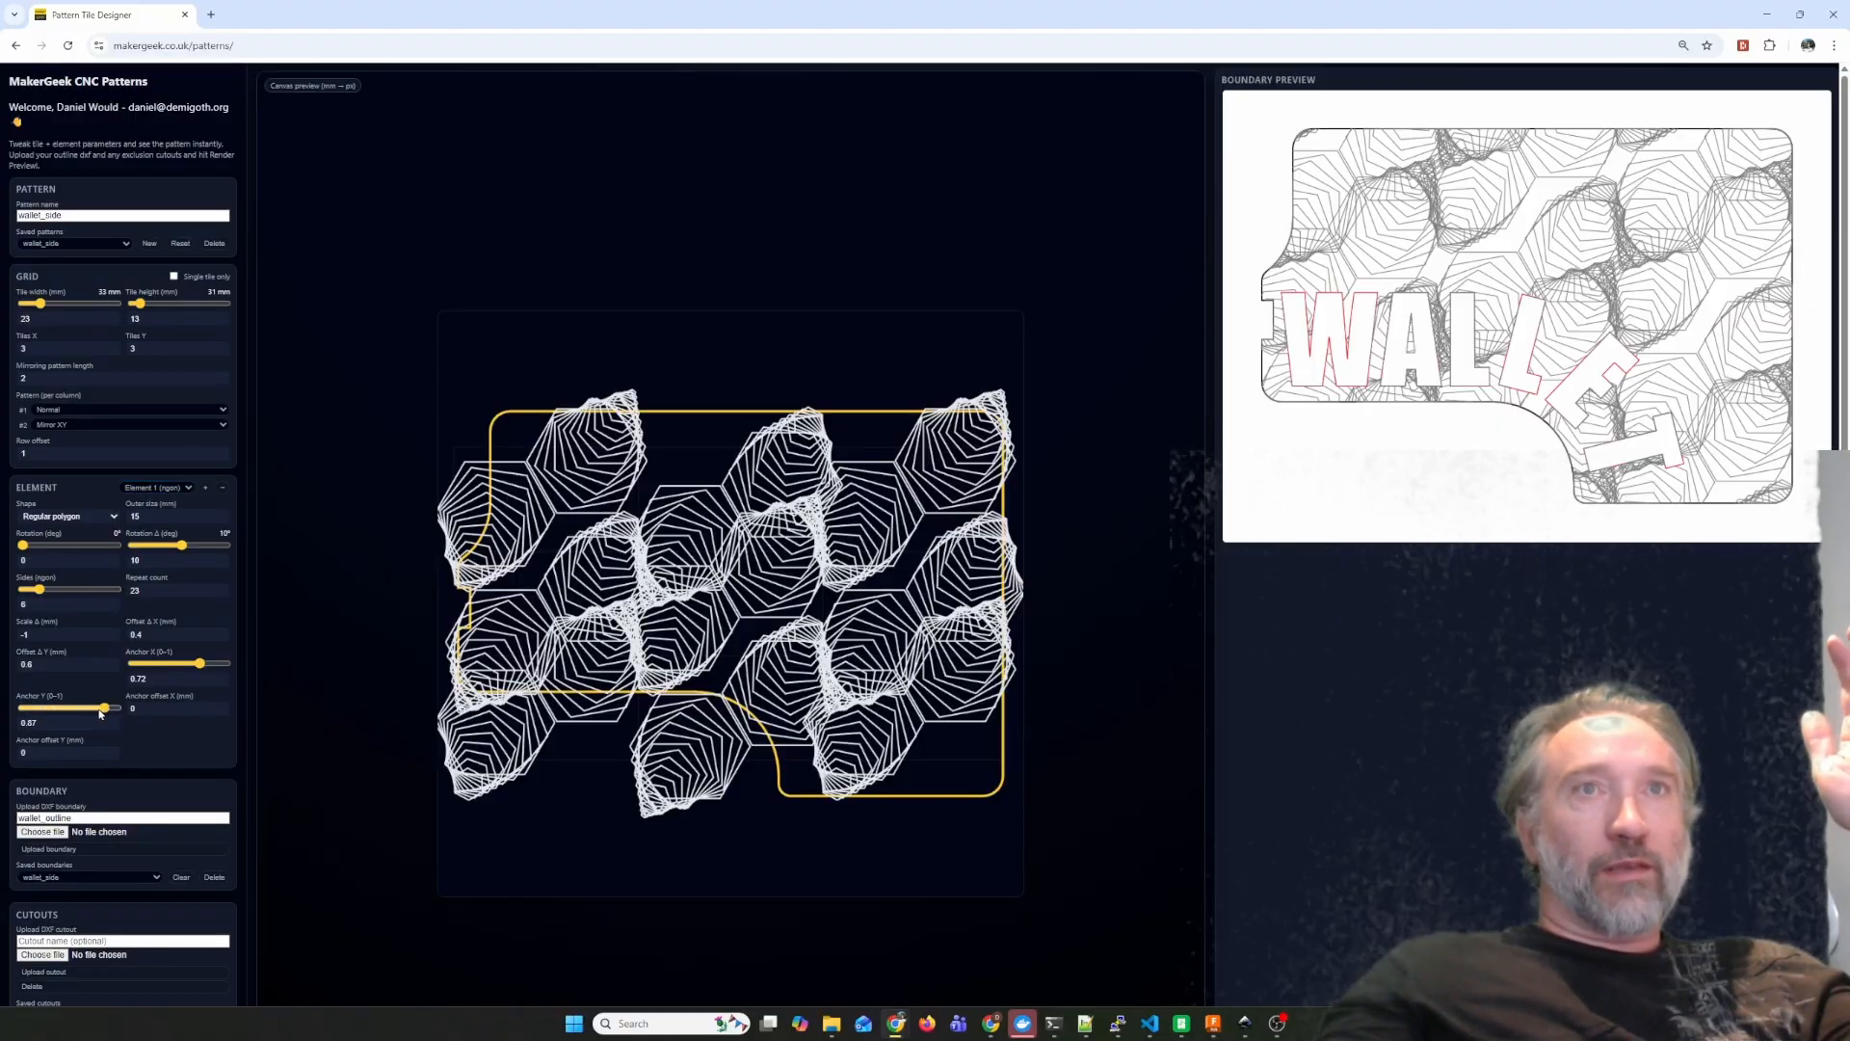
left_click_drag(99, 713, 104, 716)
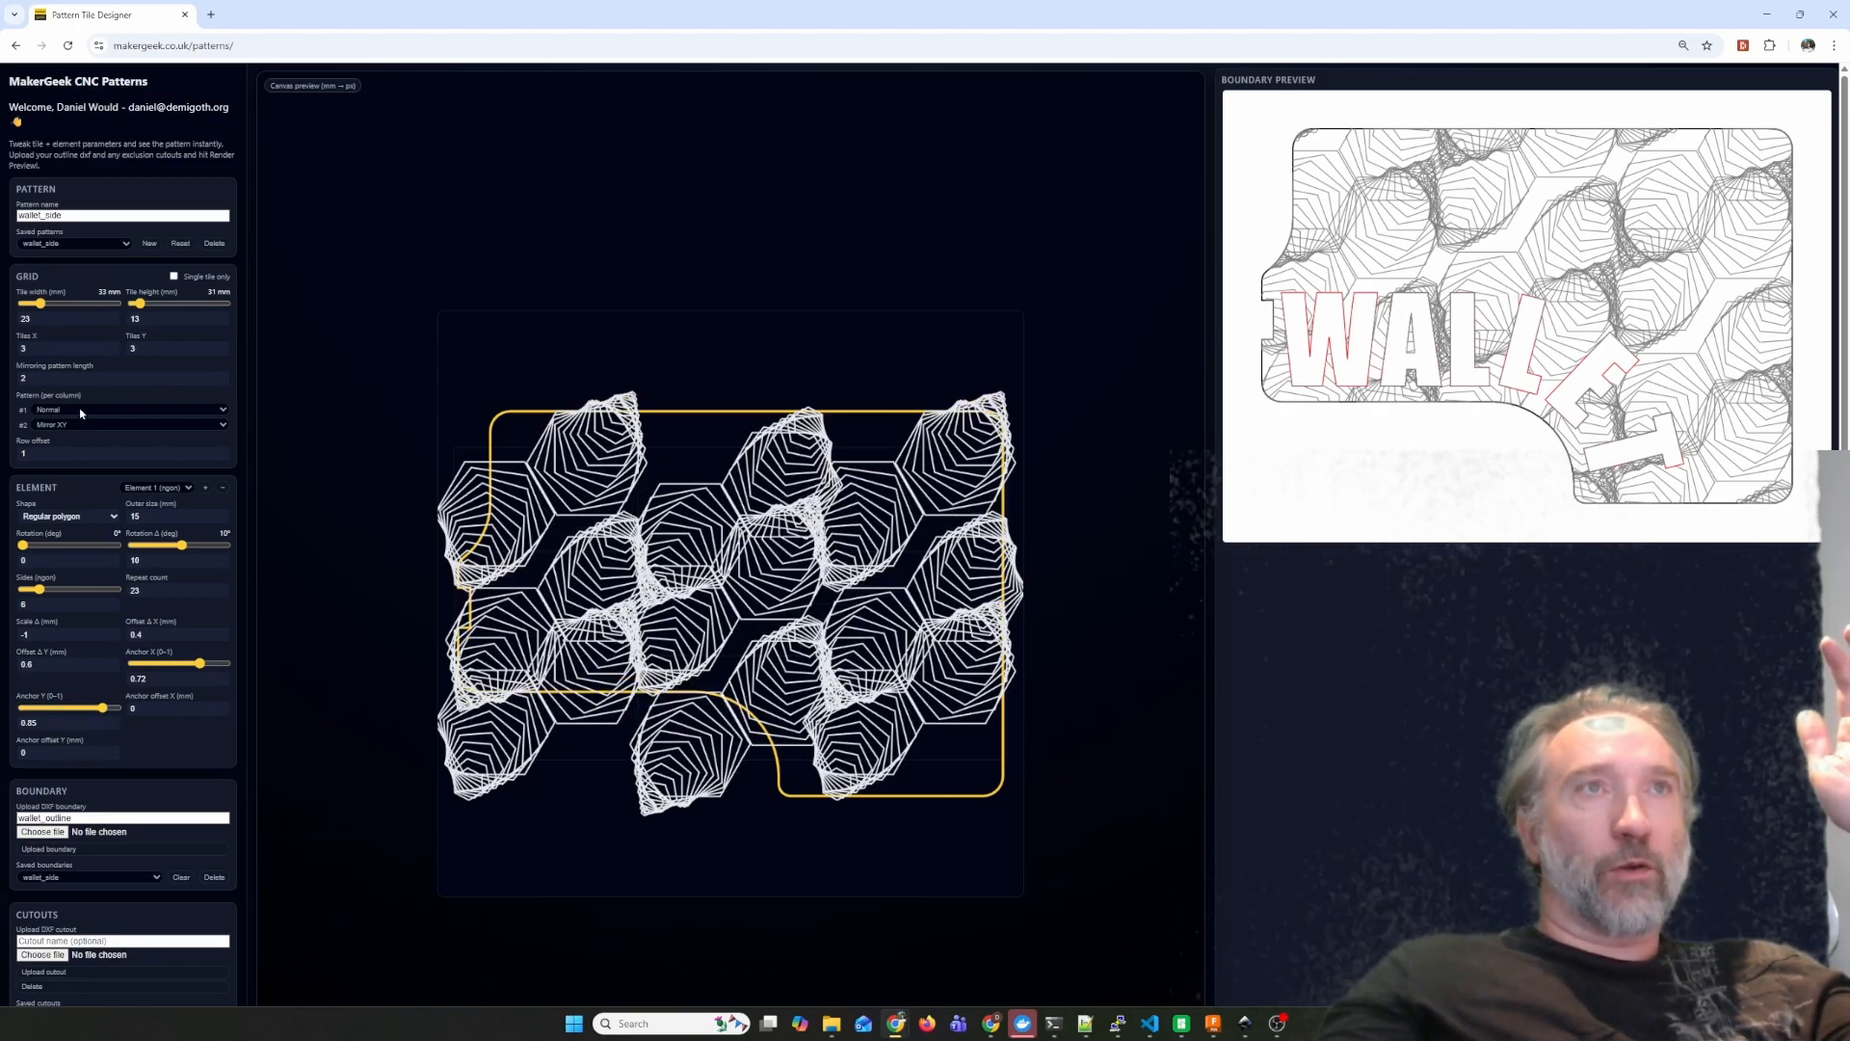
Preview a single tile with column #2 kept at Mirror XY, and return to the full tile grid.
left_click(174, 277)
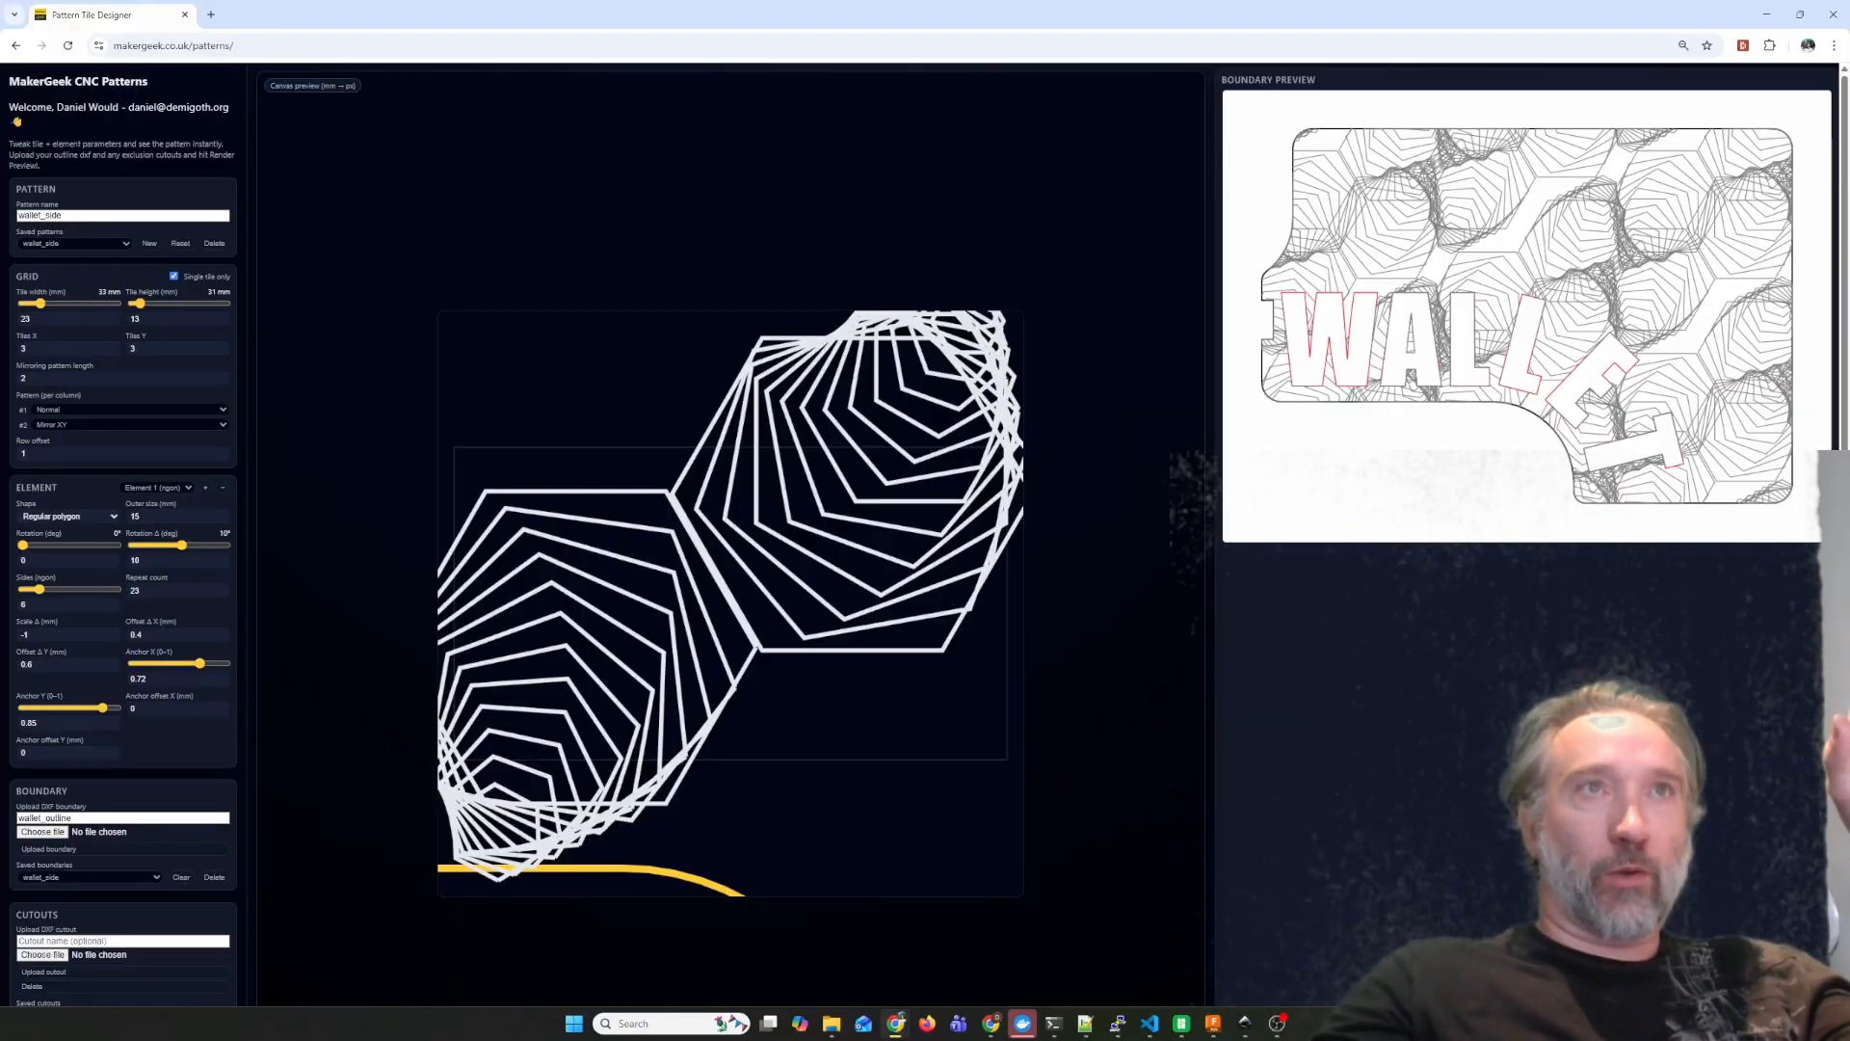
left_click(172, 425)
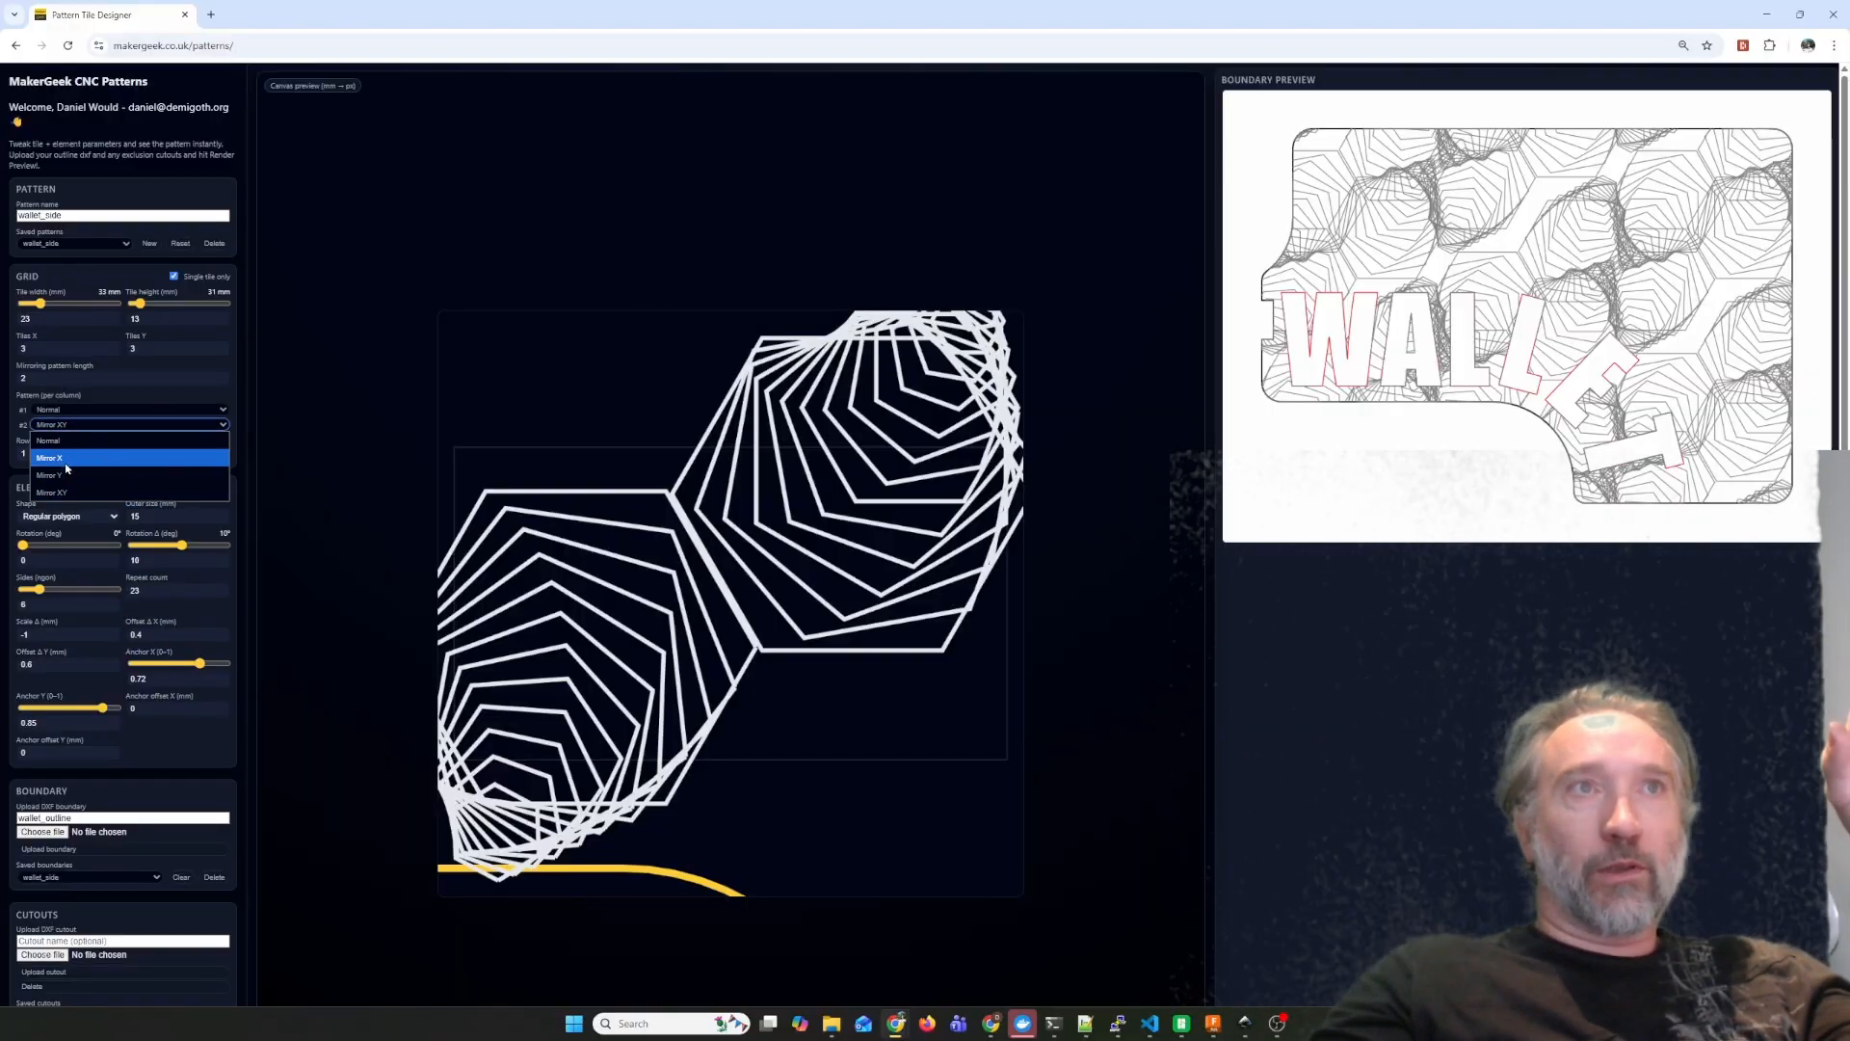
left_click(69, 494)
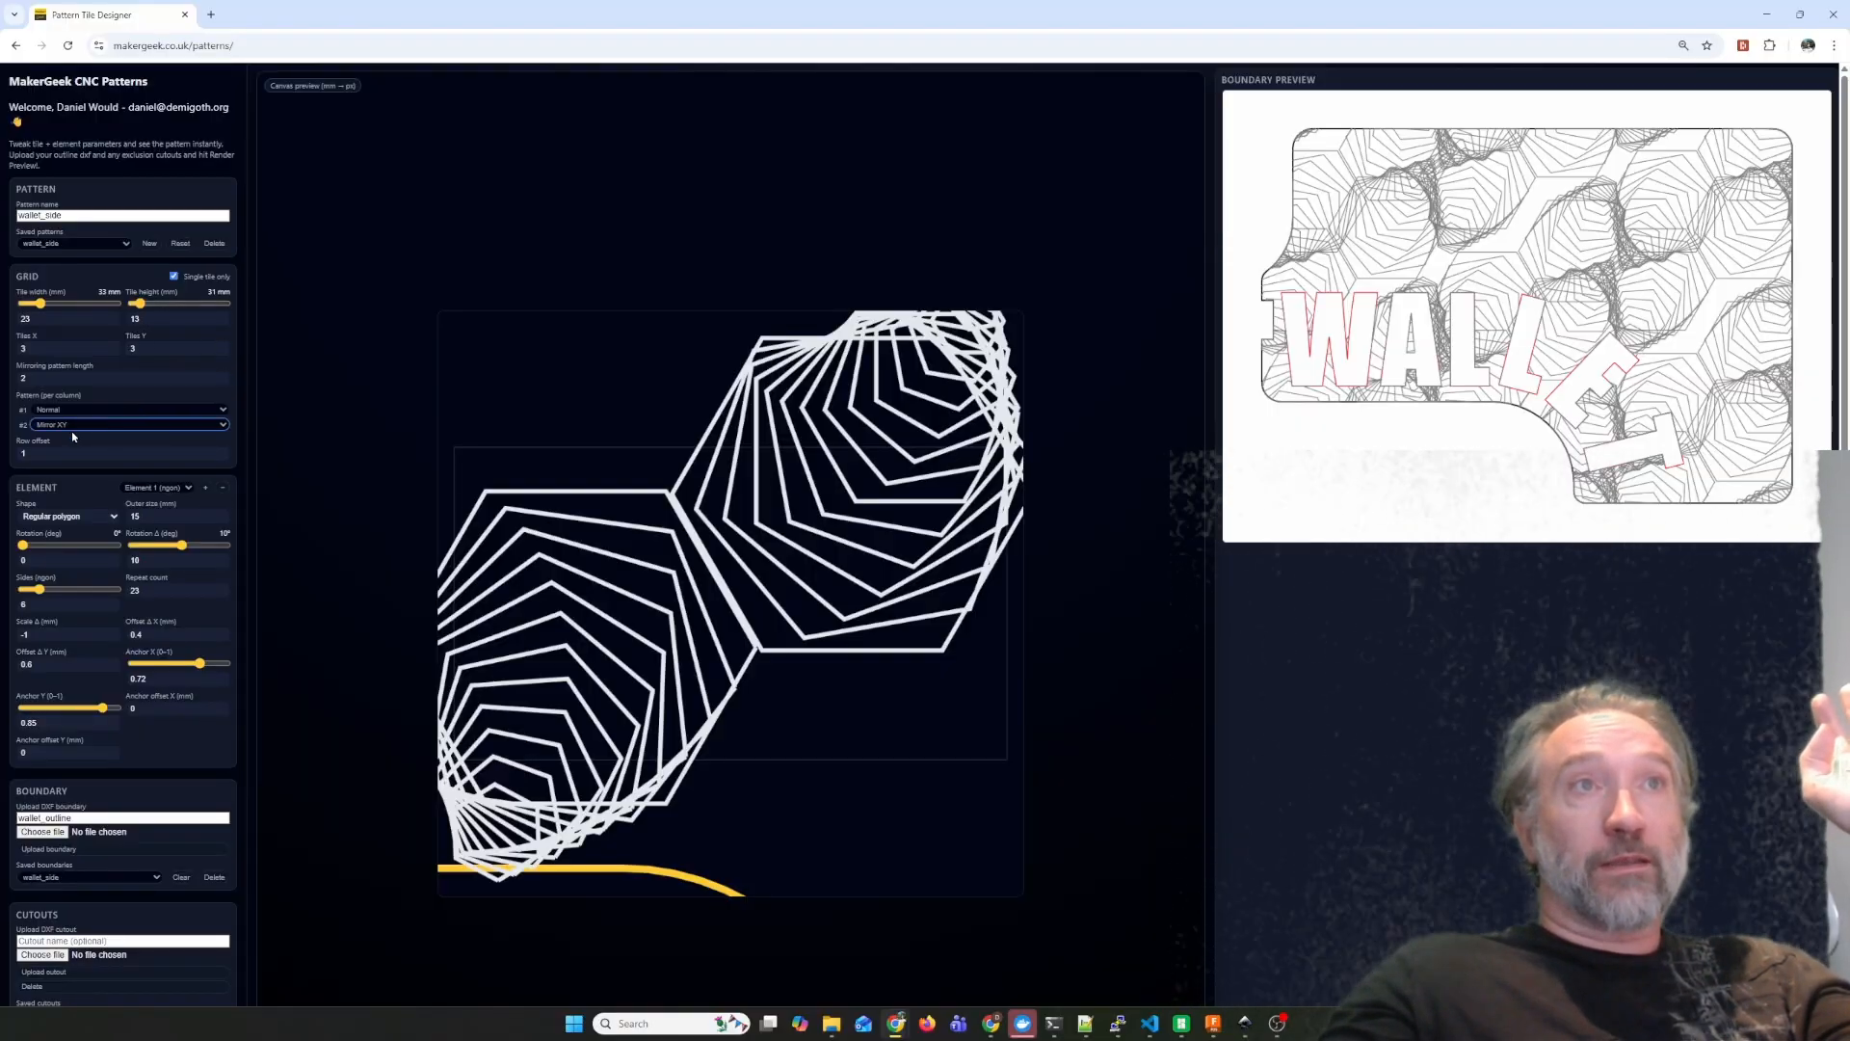
left_click(175, 277)
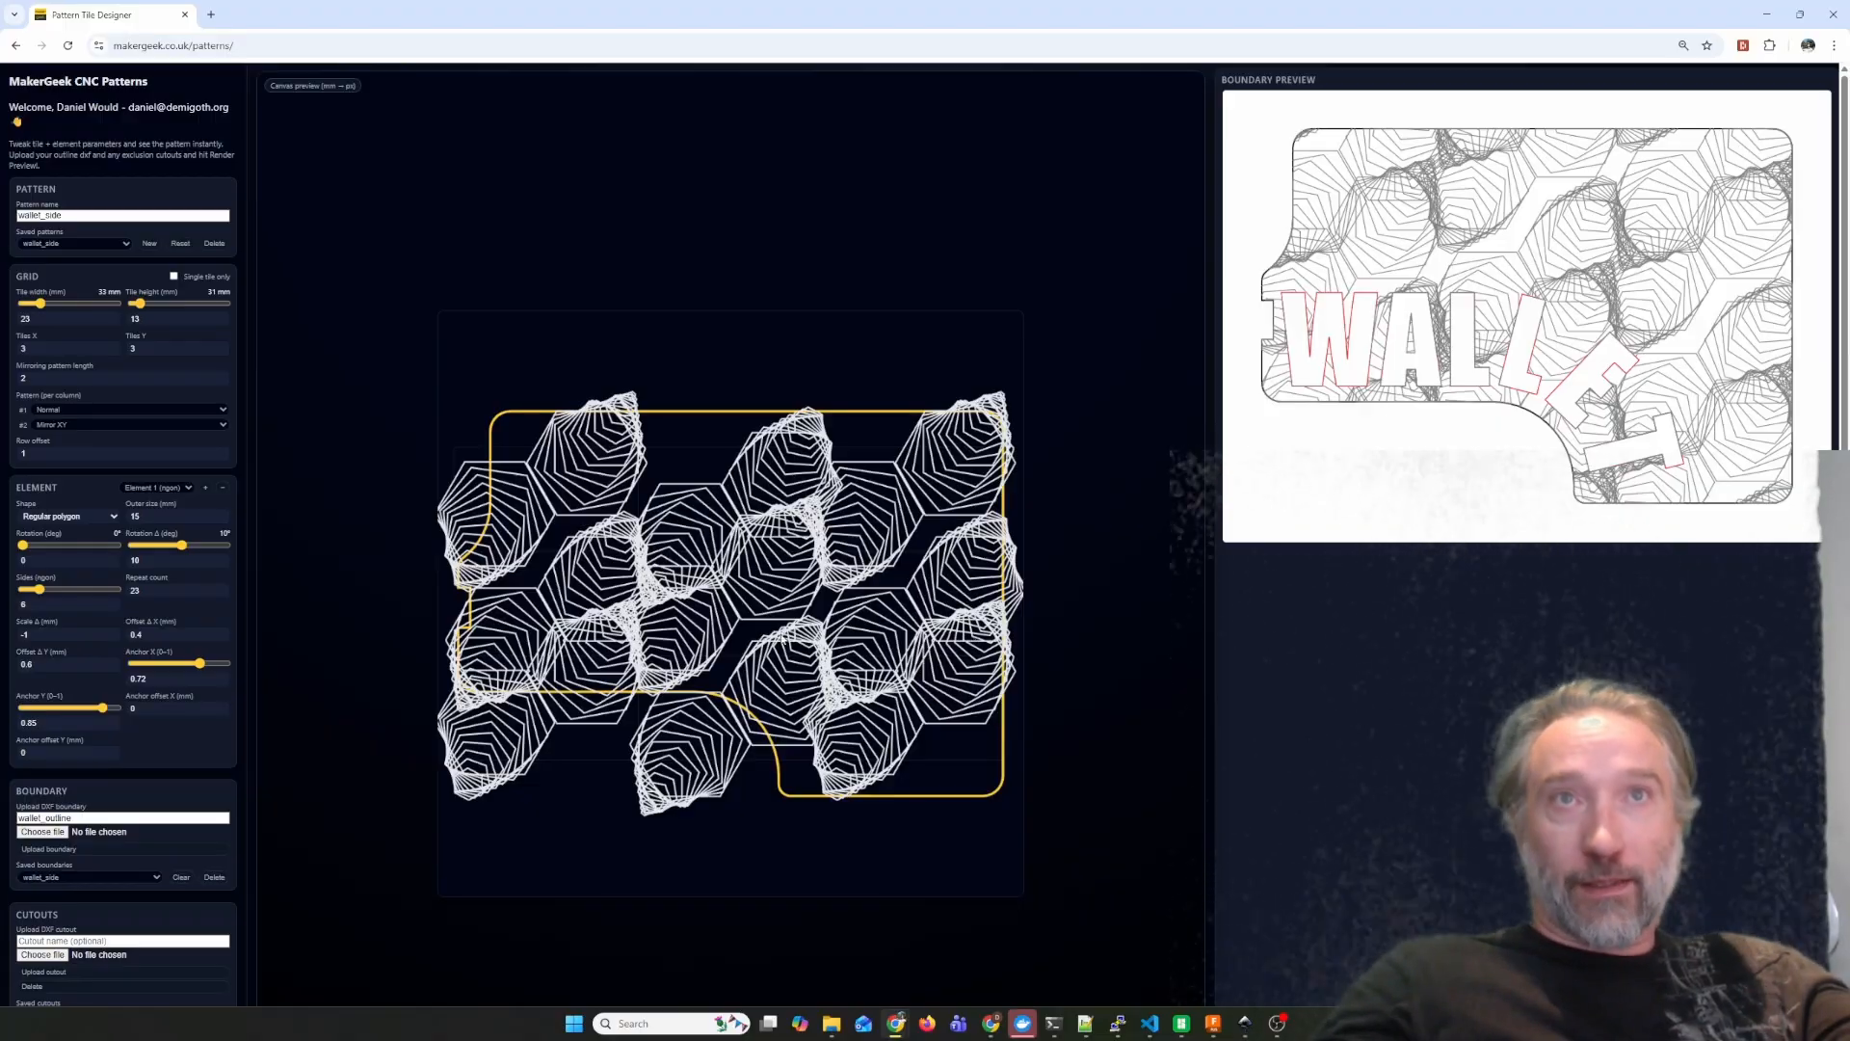
Load the saved Untitled pattern and add a third element to it.
left_click(66, 243)
left_click(55, 351)
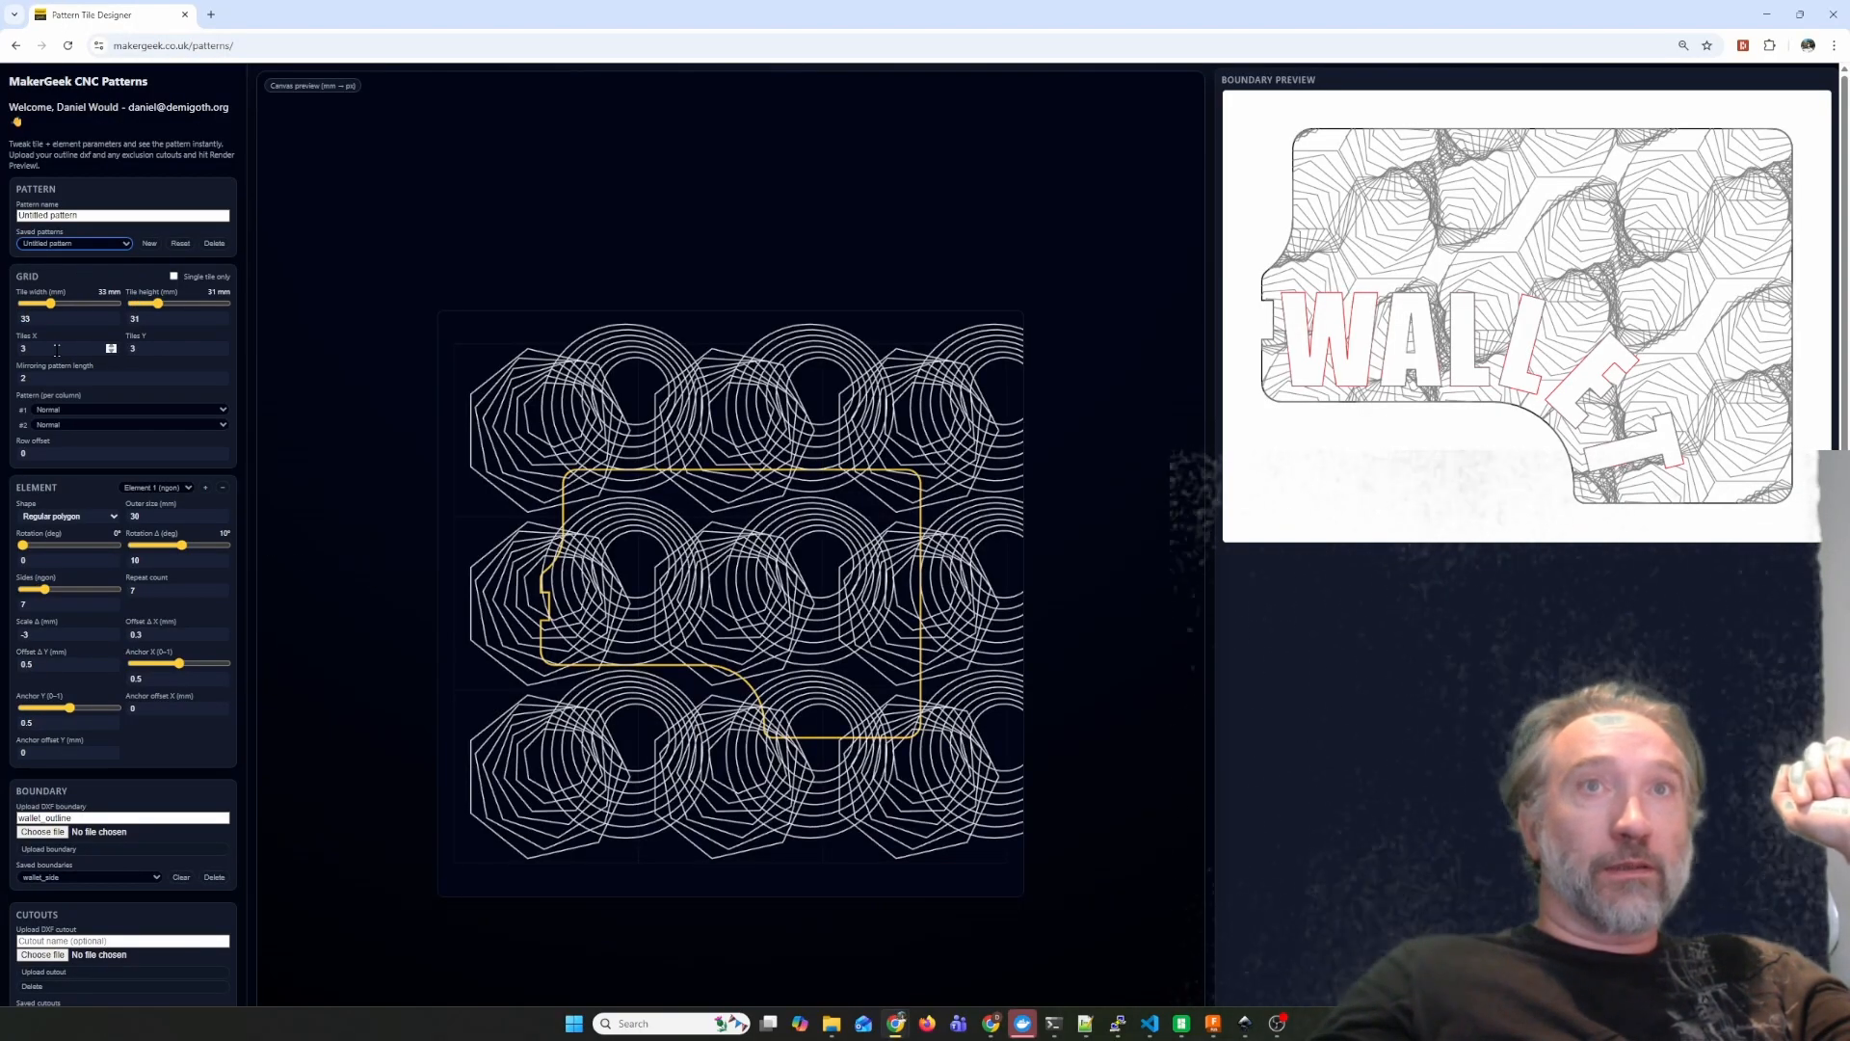
left_click(172, 489)
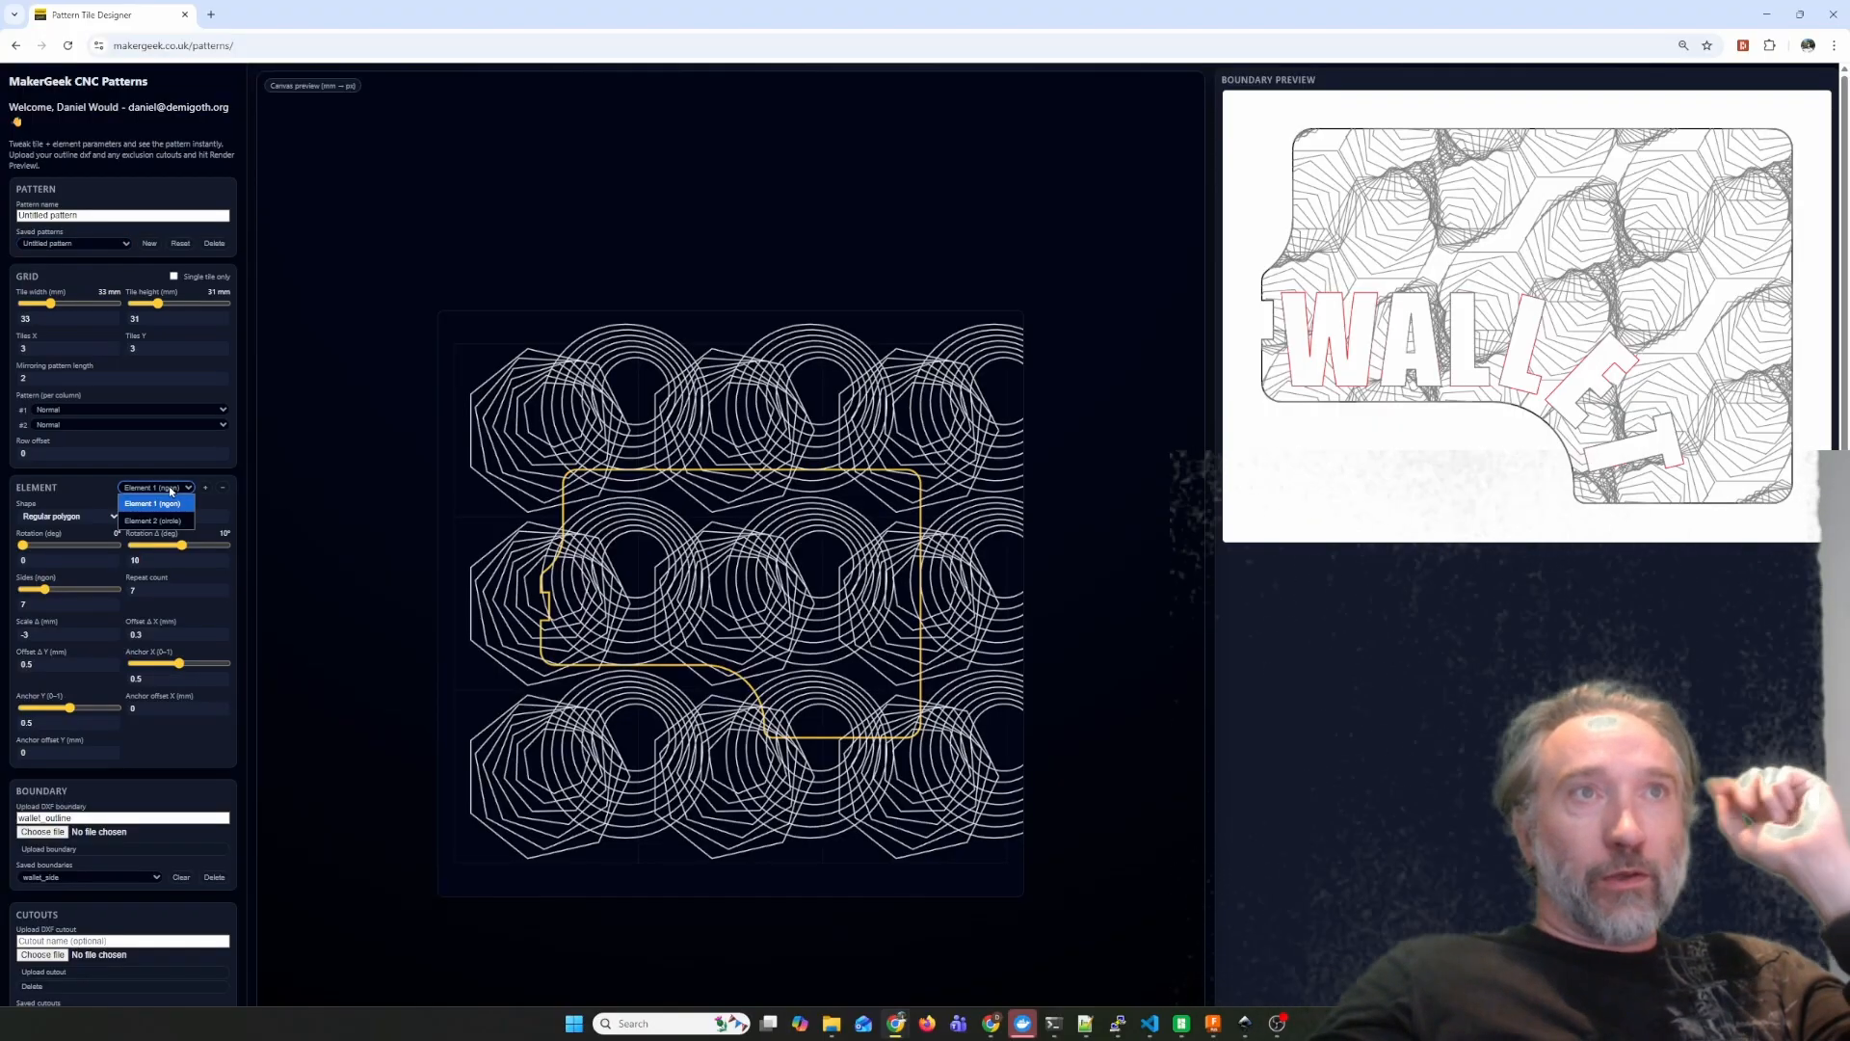
left_click(63, 499)
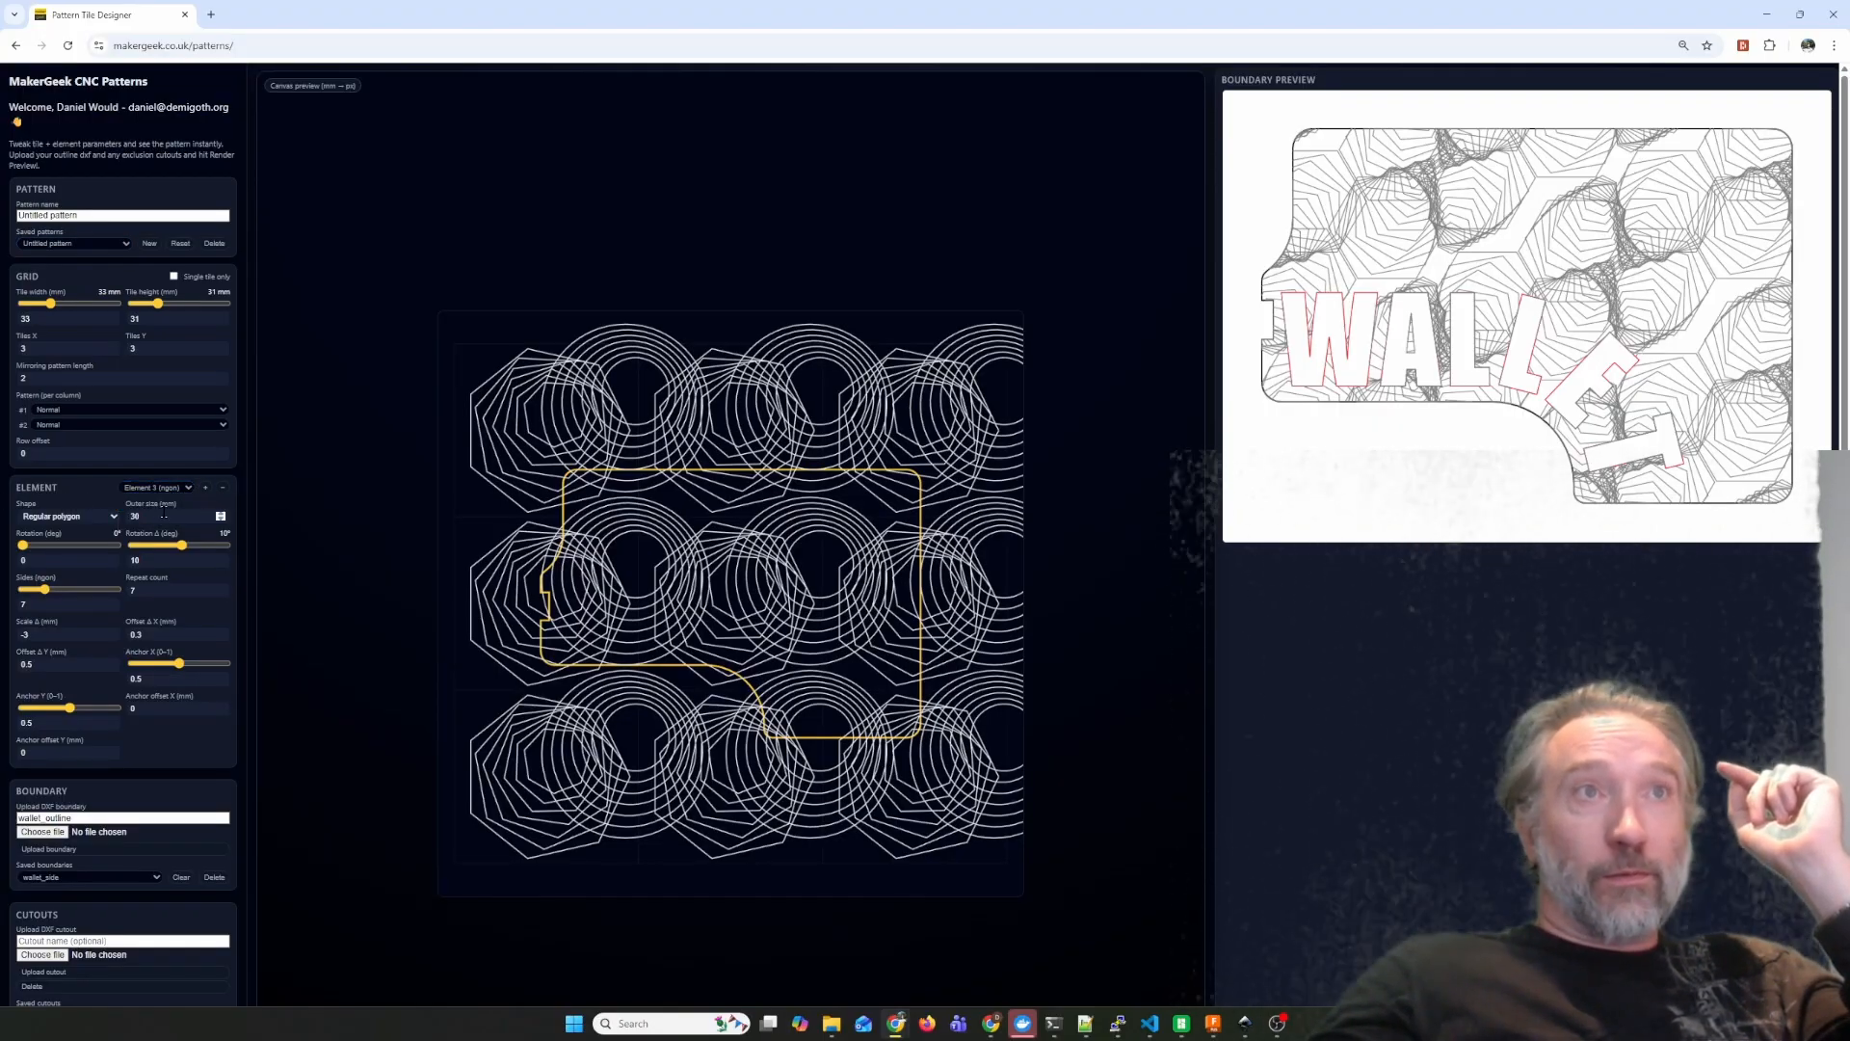
Try the Square shape for Element 3, and make it a regular polygon with 3 sides instead.
left_click(64, 519)
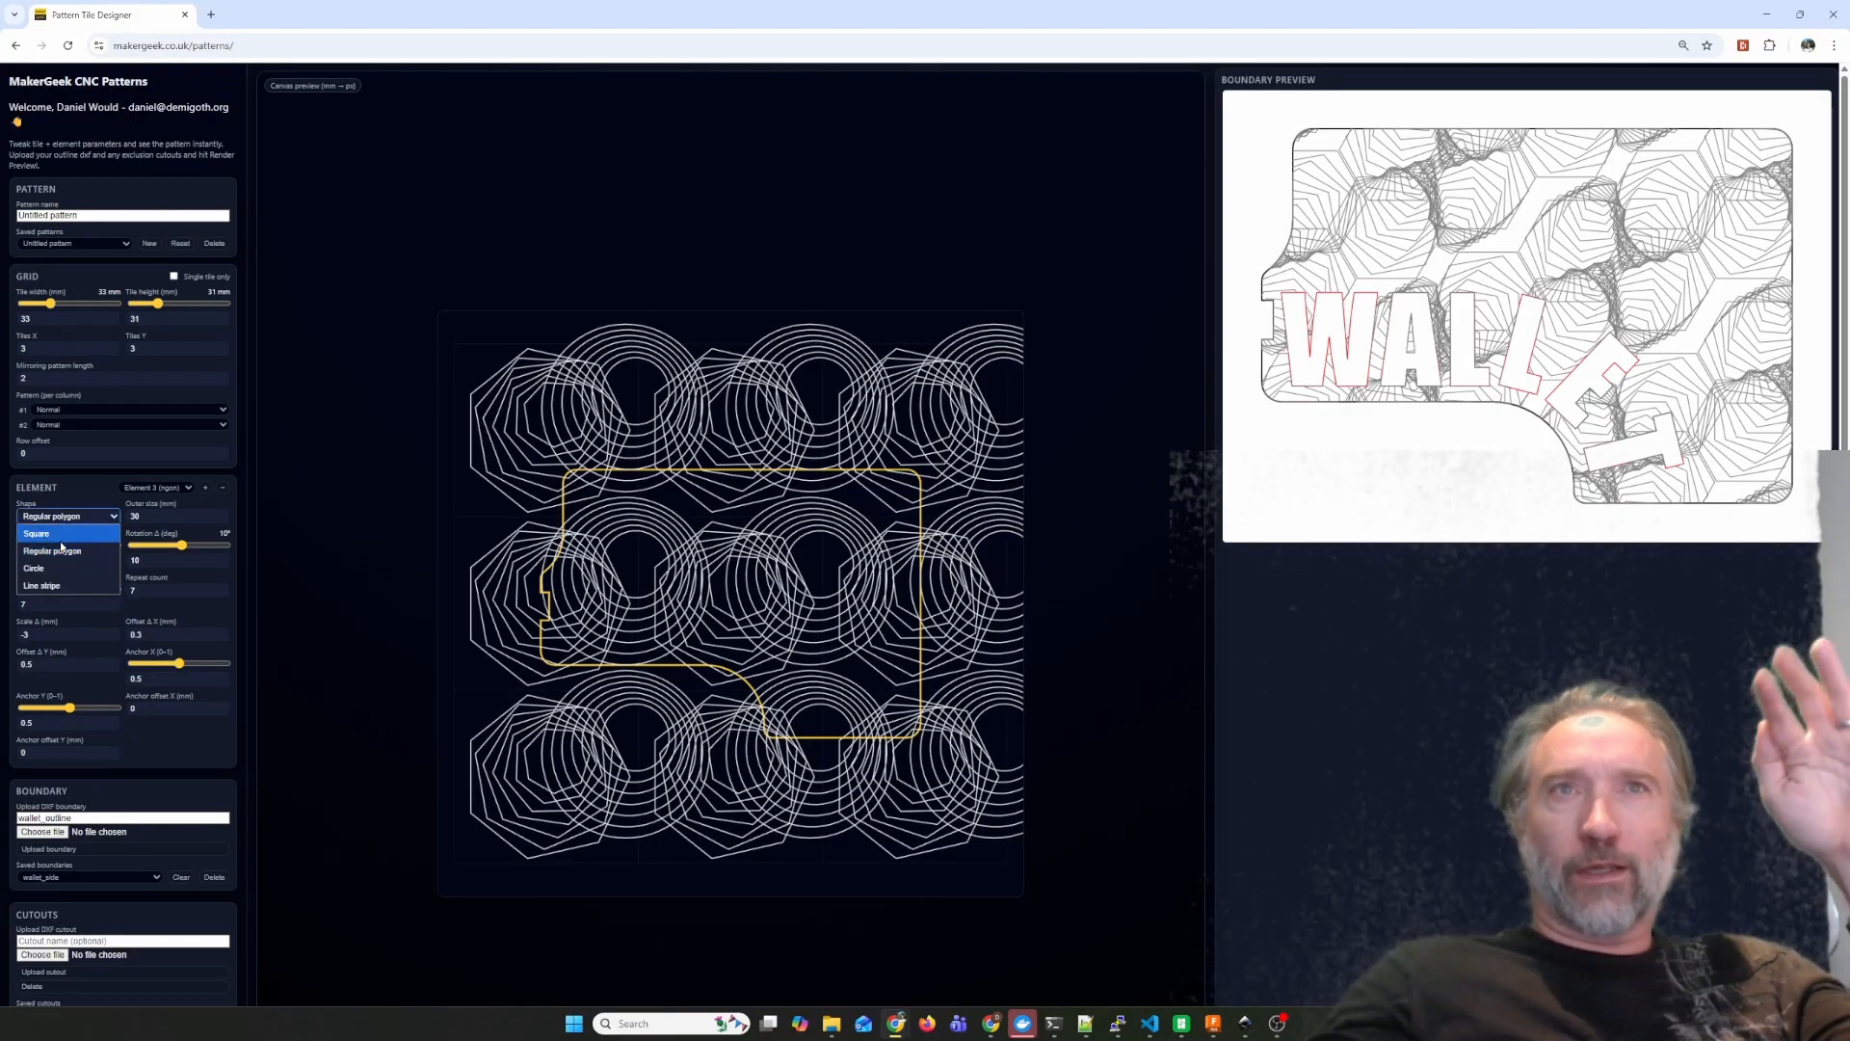
left_click(61, 535)
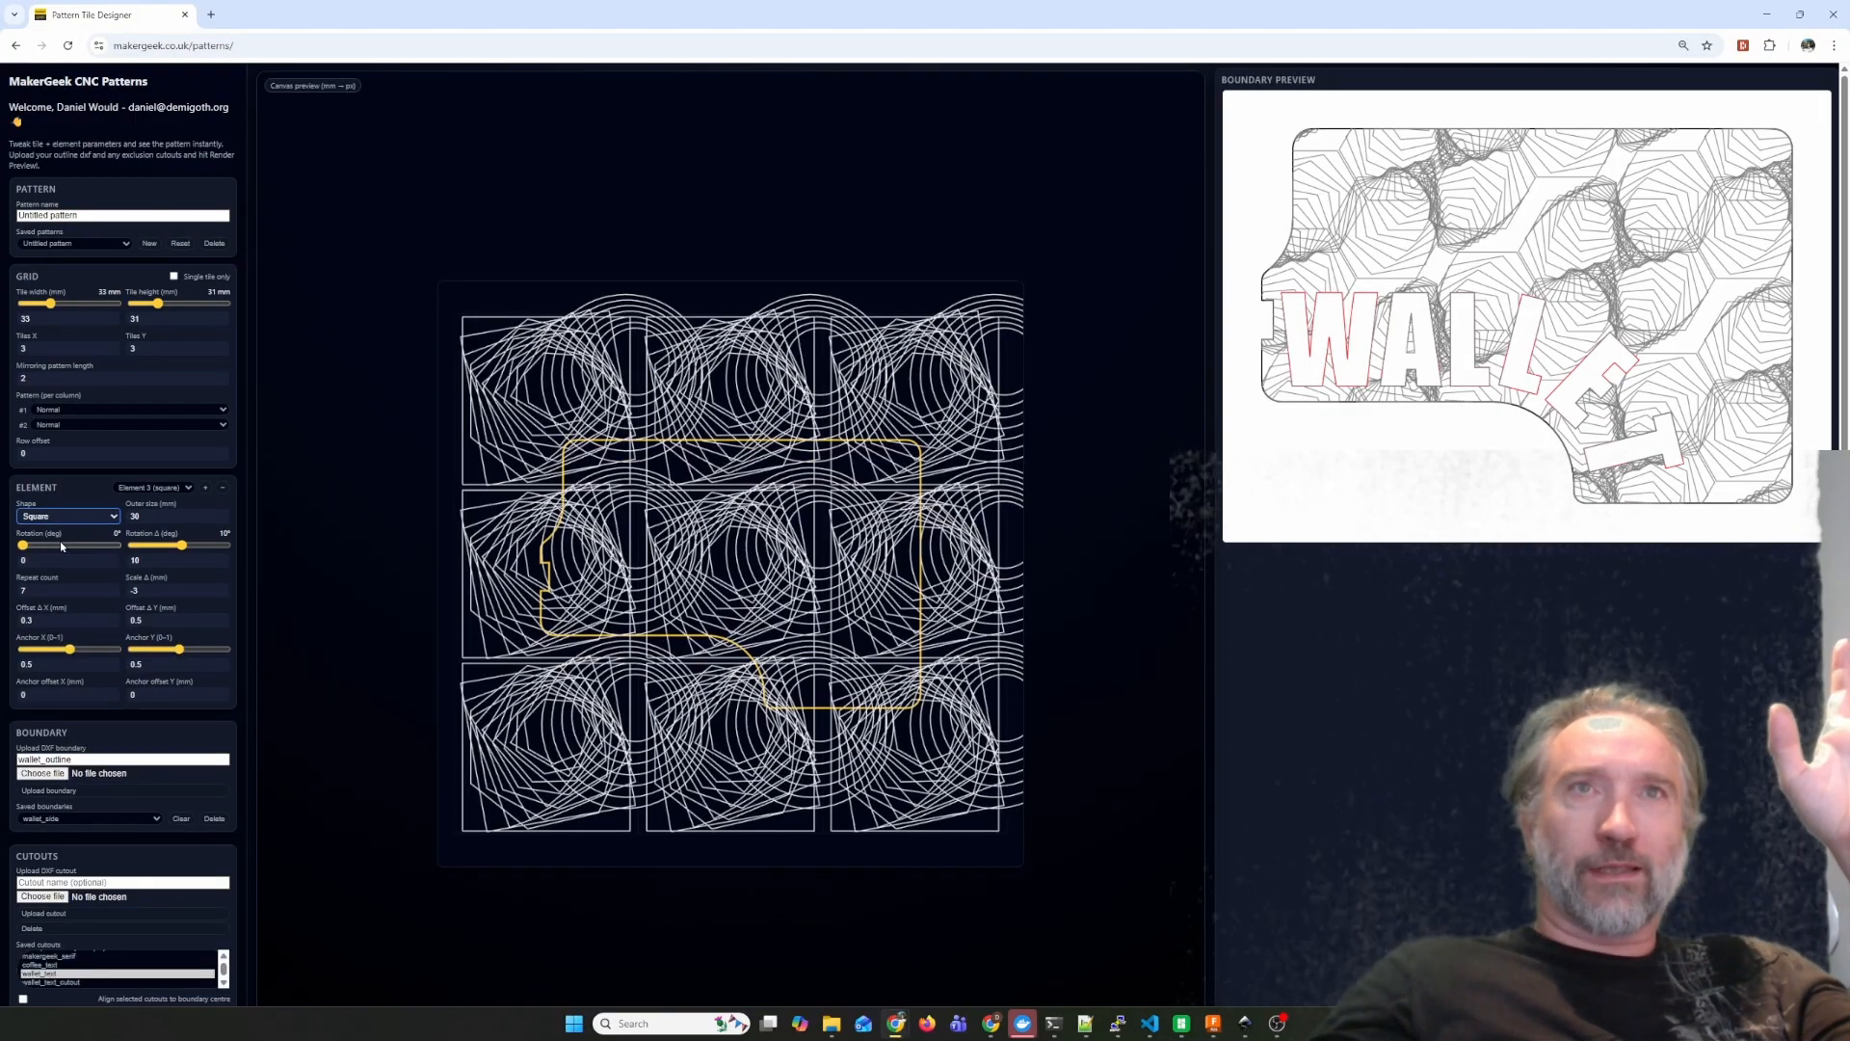
left_click(77, 518)
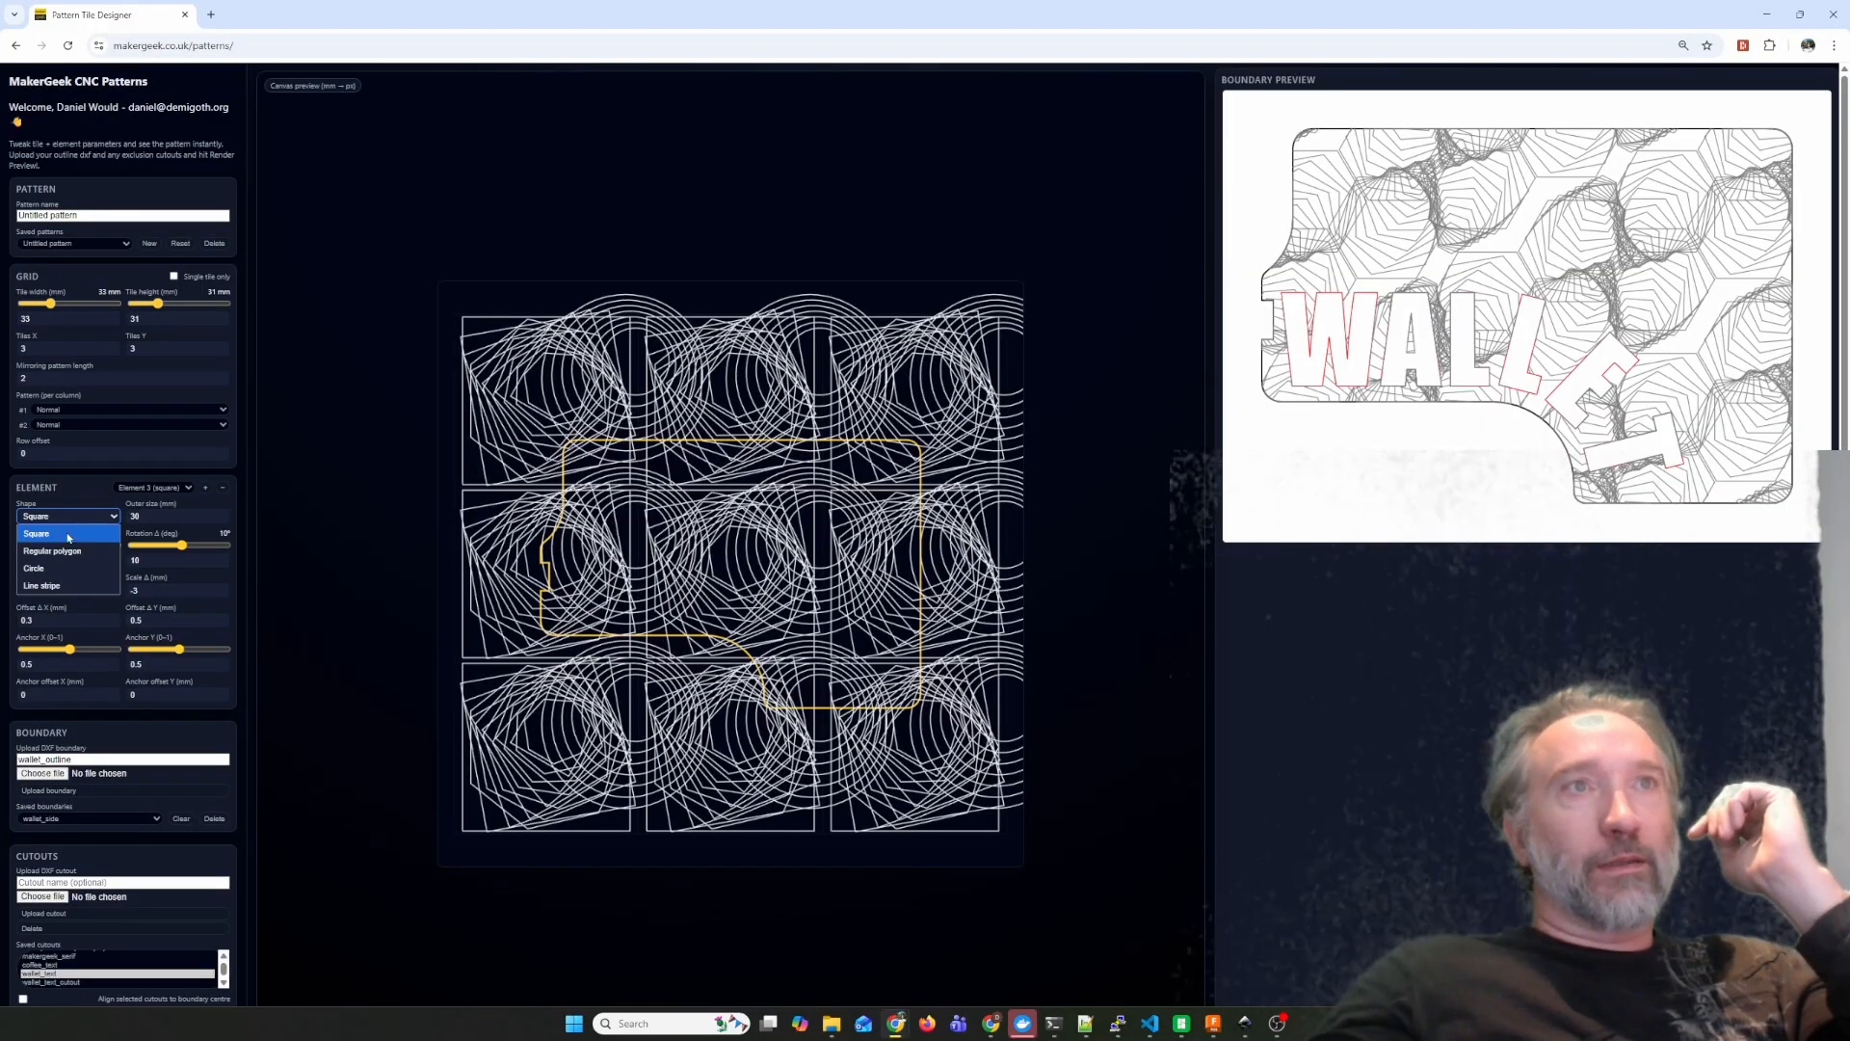
left_click(60, 553)
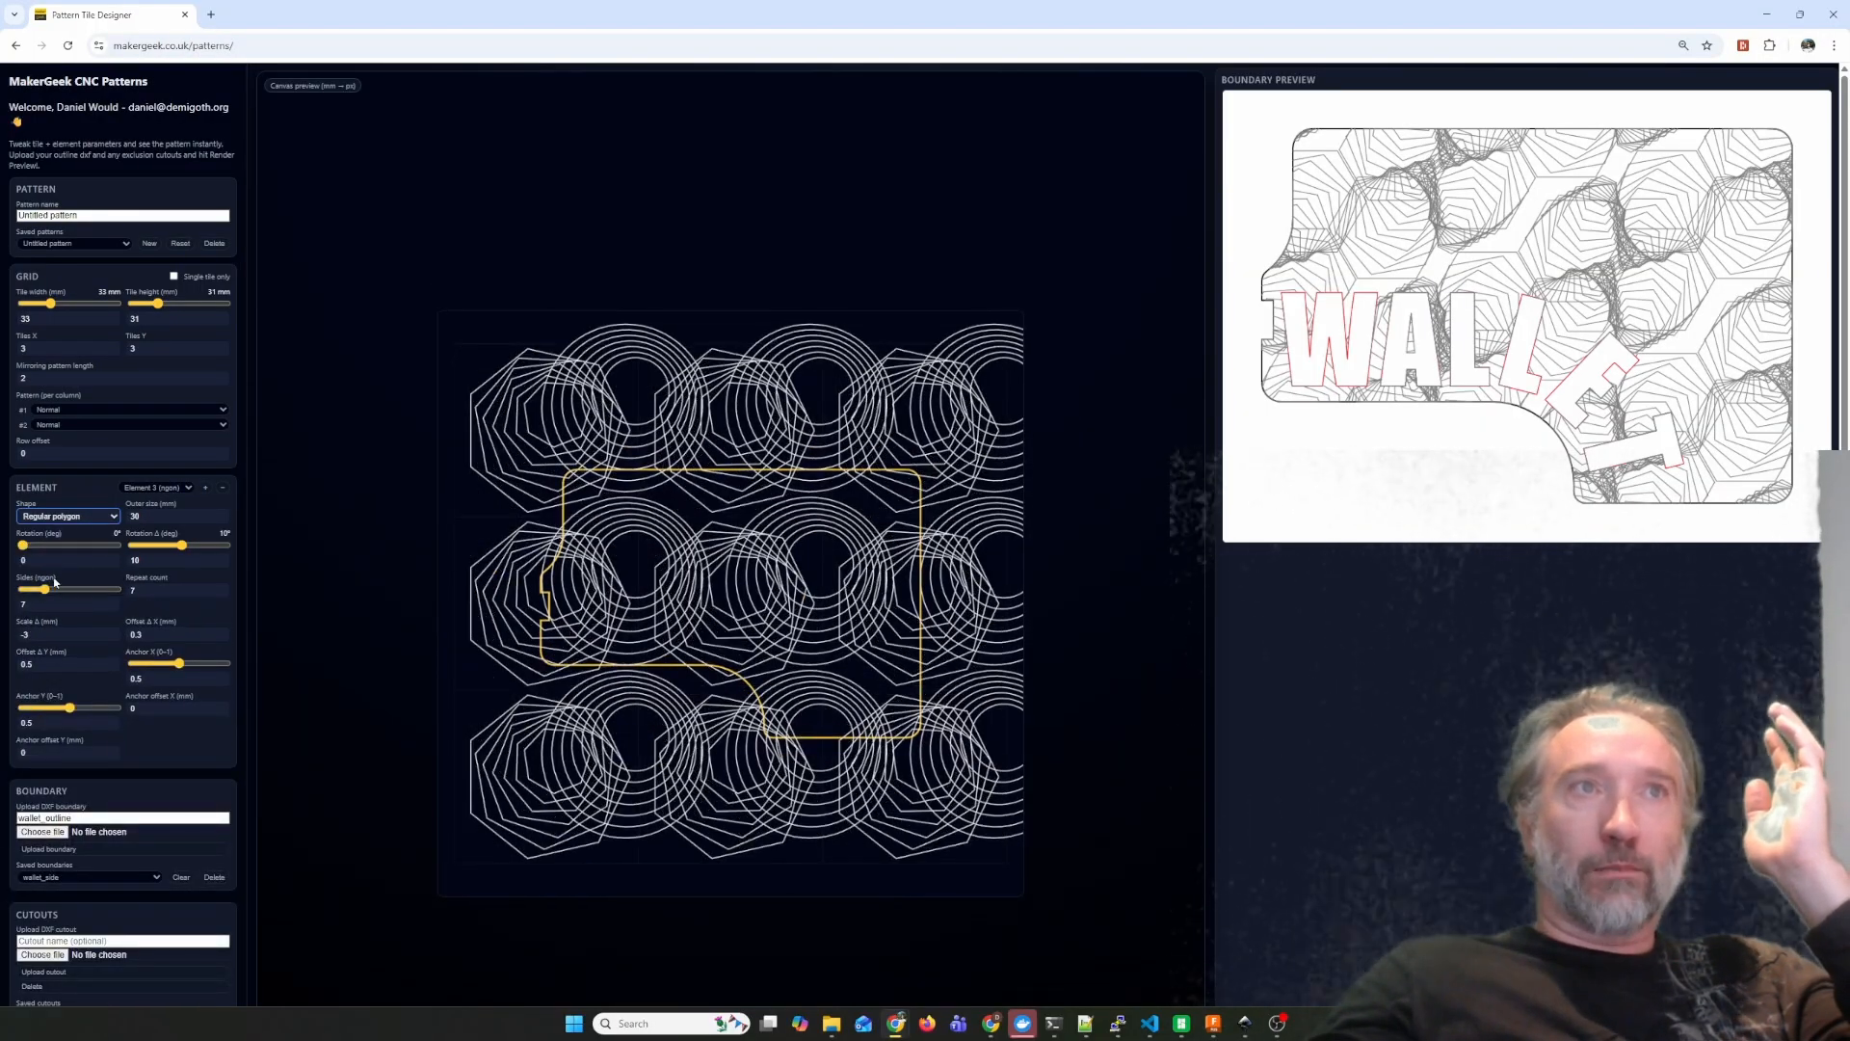
left_click_drag(46, 588, 22, 589)
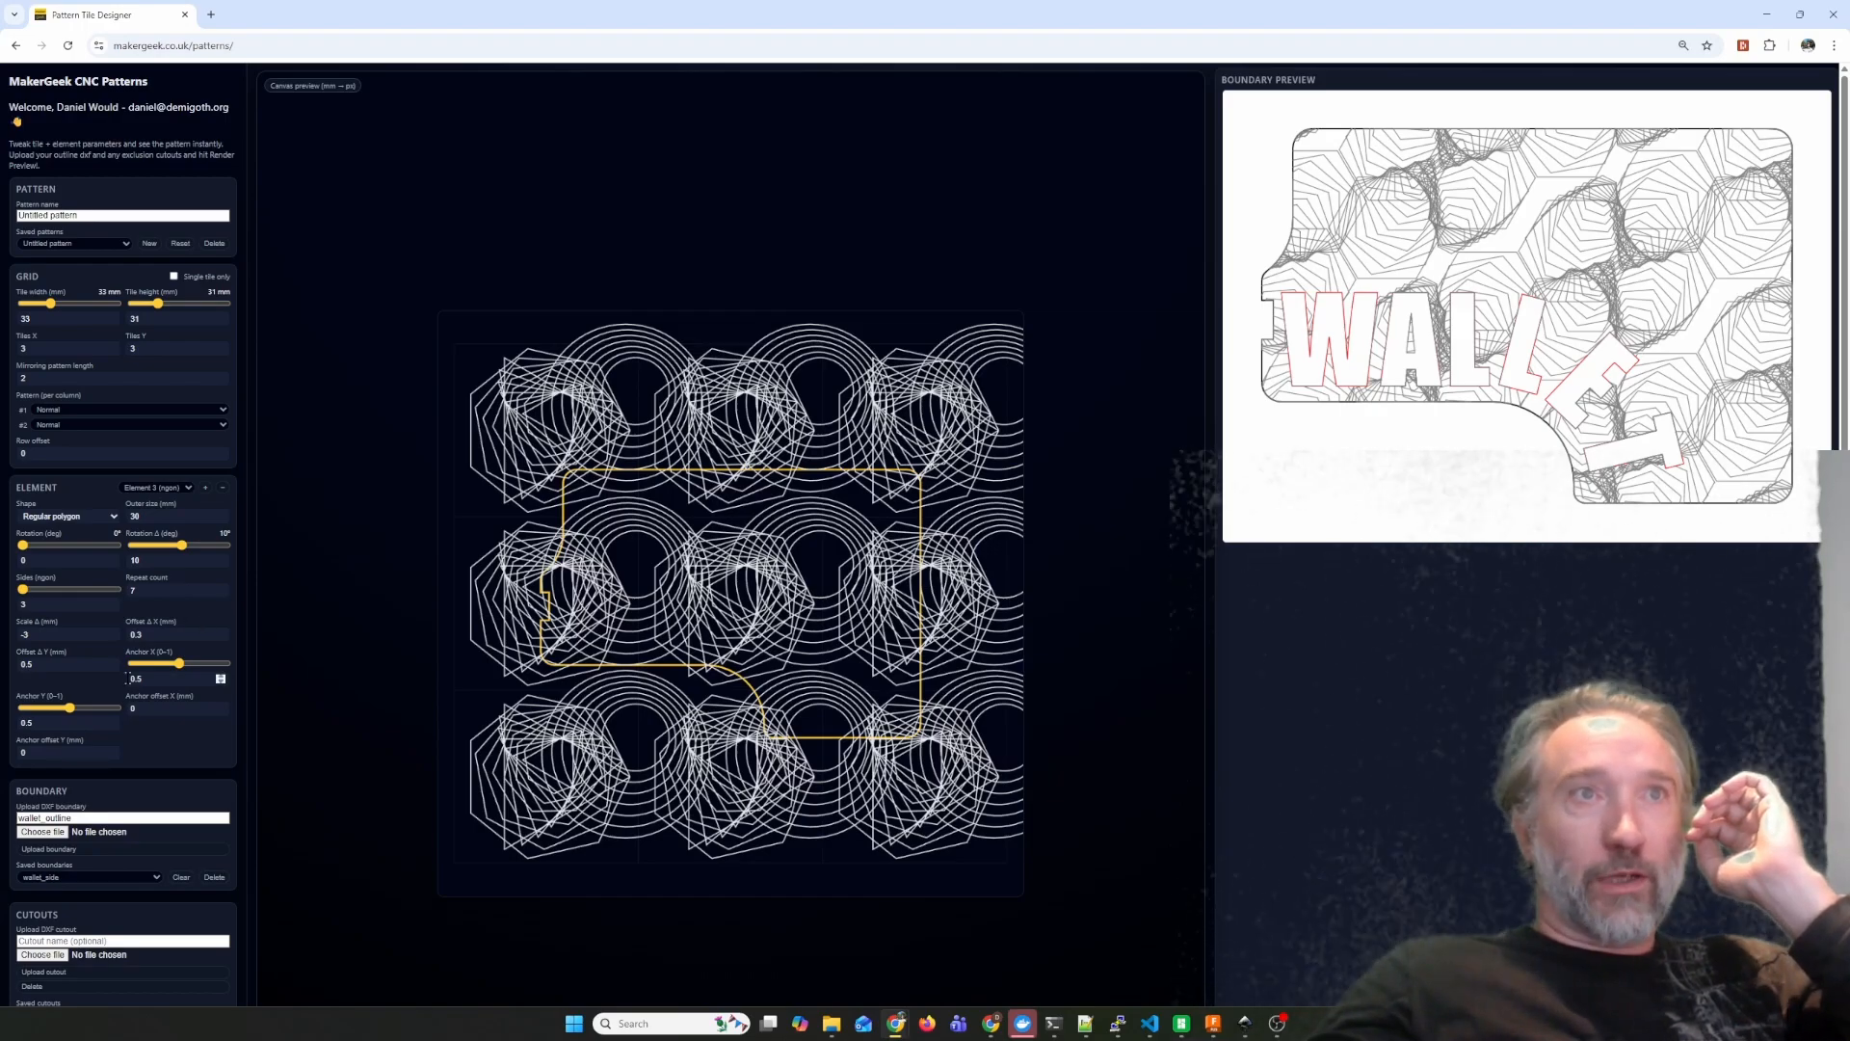
Set the triangle element's anchor to X 0.12 and Y 0.92, and its repeat count to 2.
left_click_drag(170, 668, 111, 715)
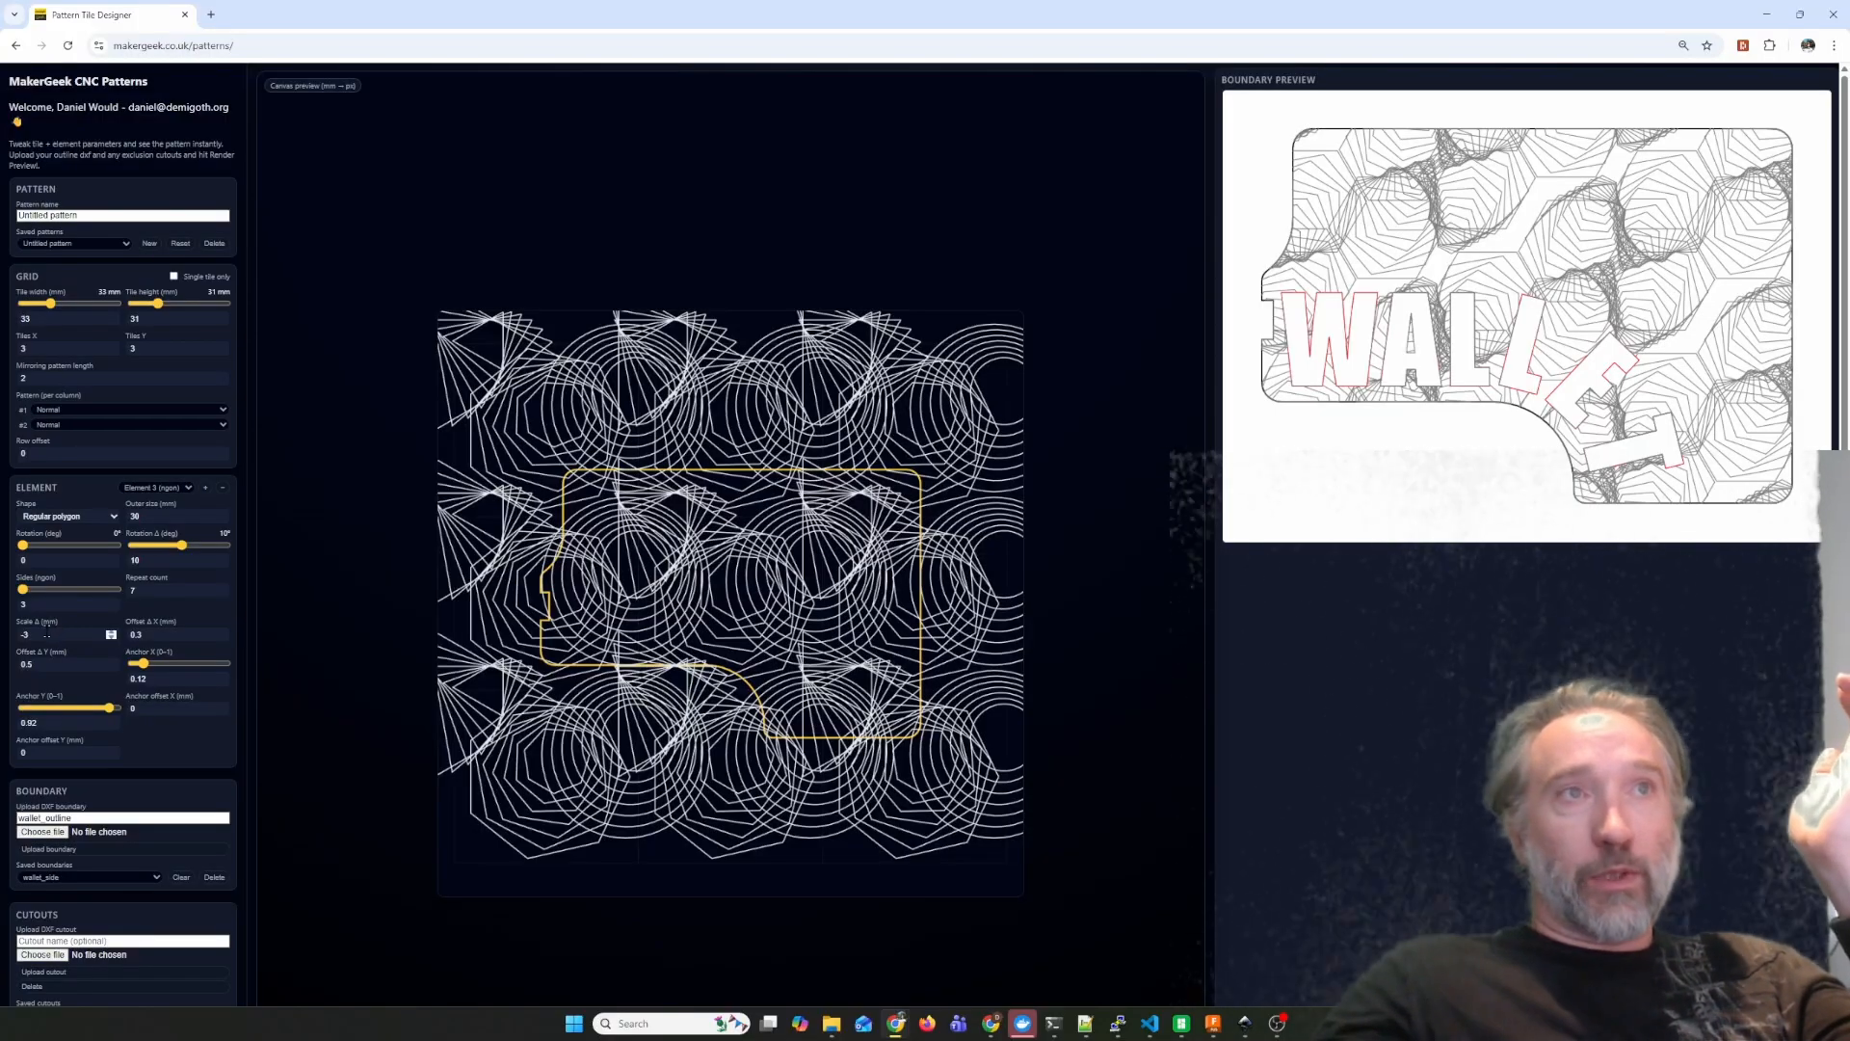
left_click_drag(151, 591, 50, 597)
type("1")
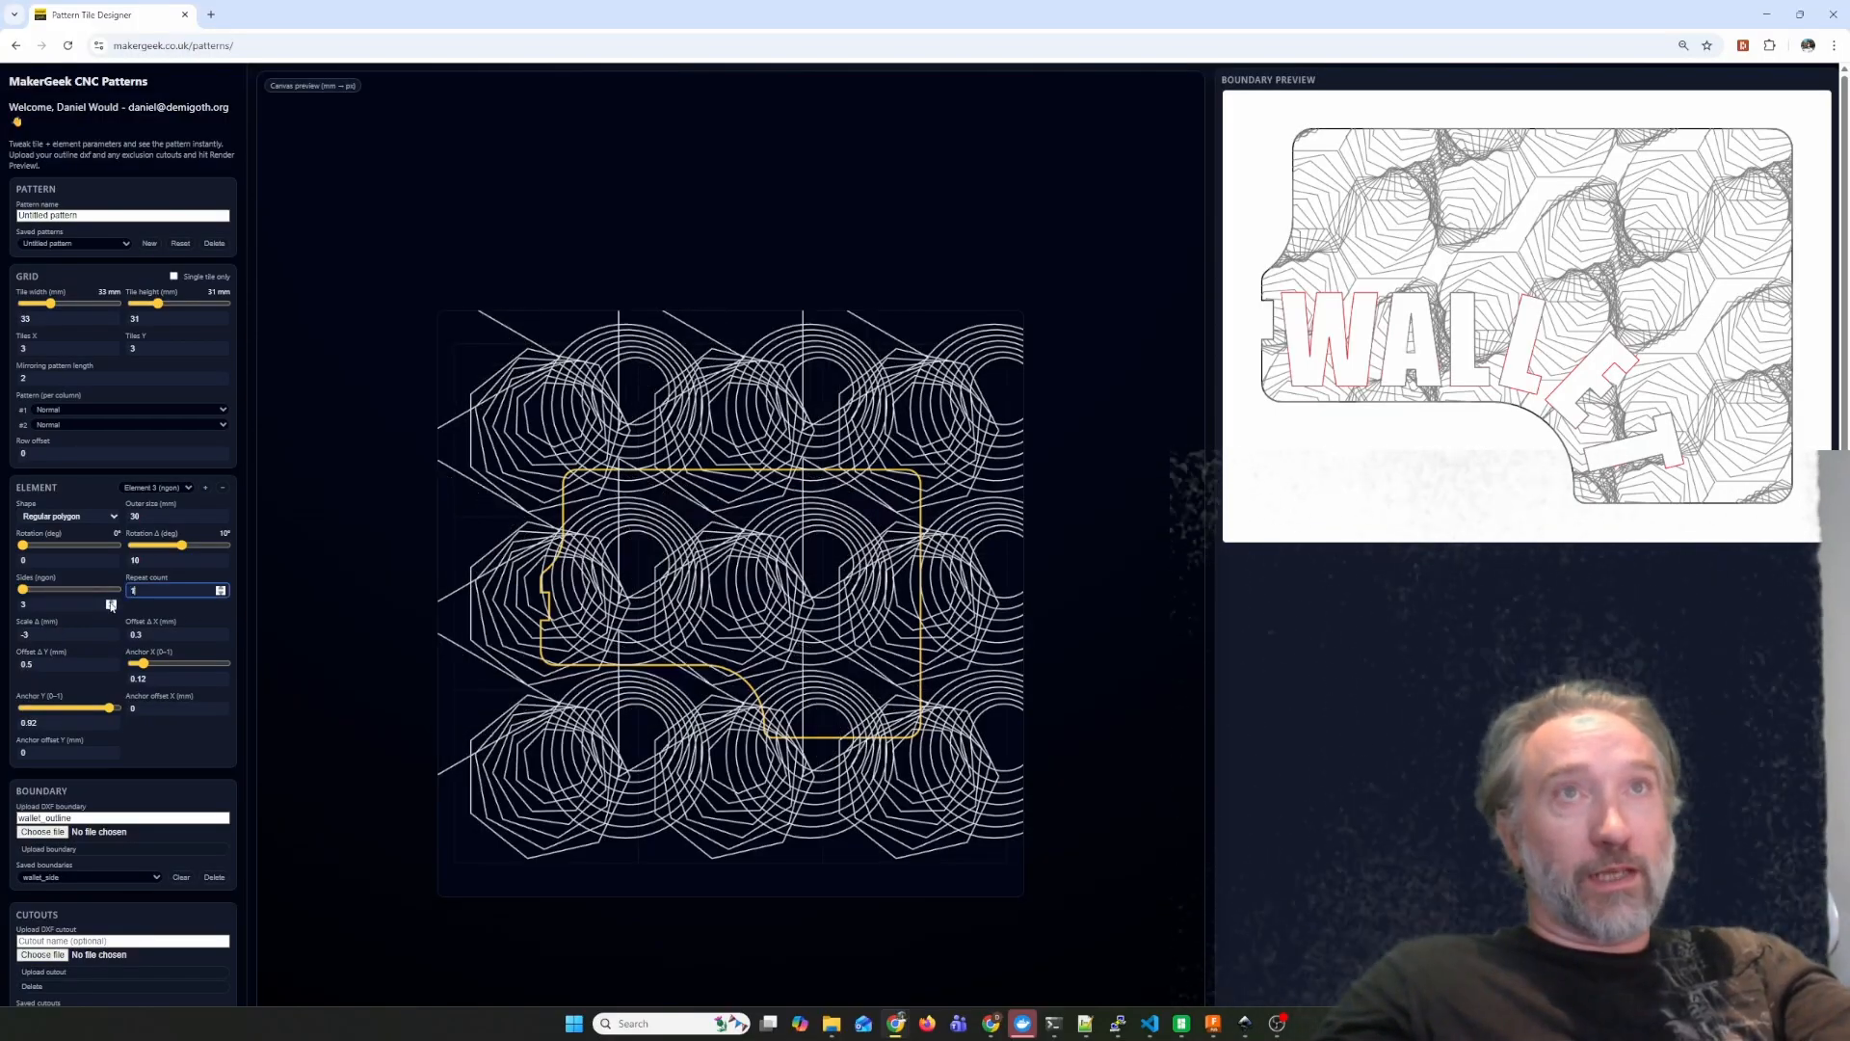
left_click(219, 589)
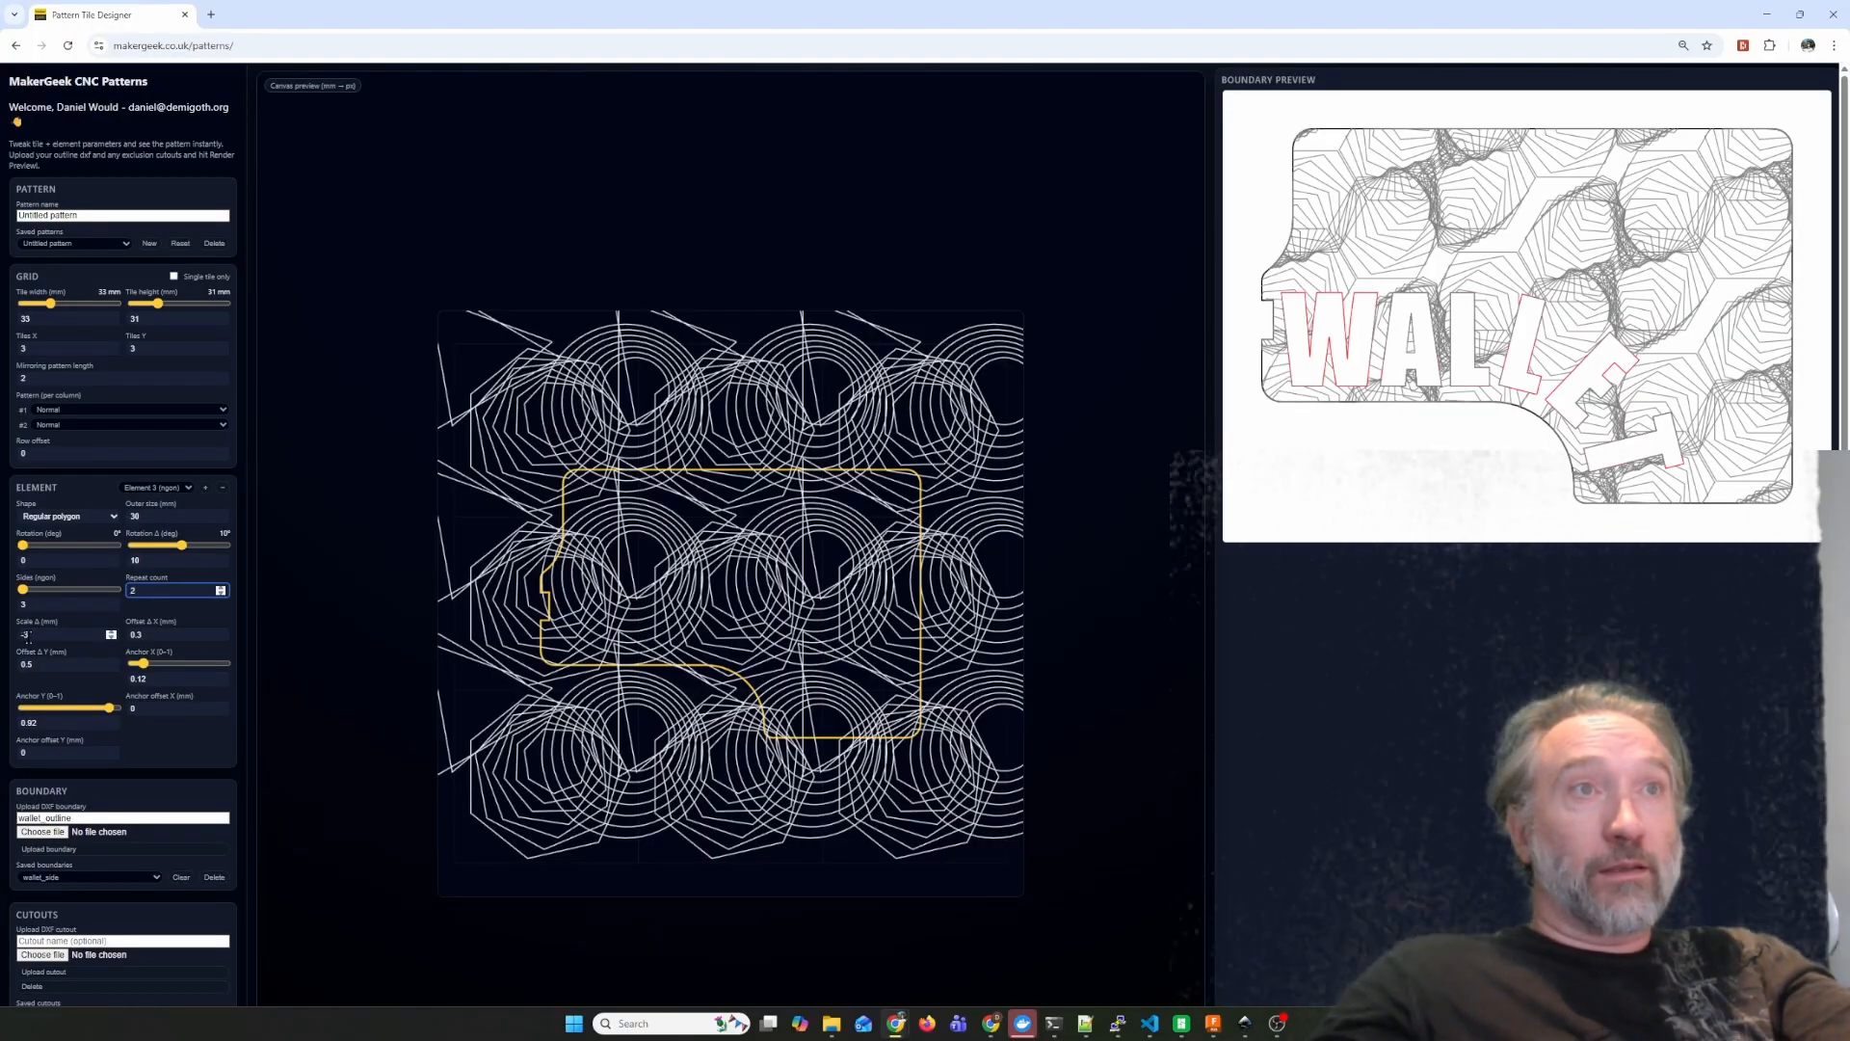
Set the triangle element's scale delta to 0 mm, X offset delta to 2.5 mm and repeat count to 4.
double_click(28, 636)
type("0")
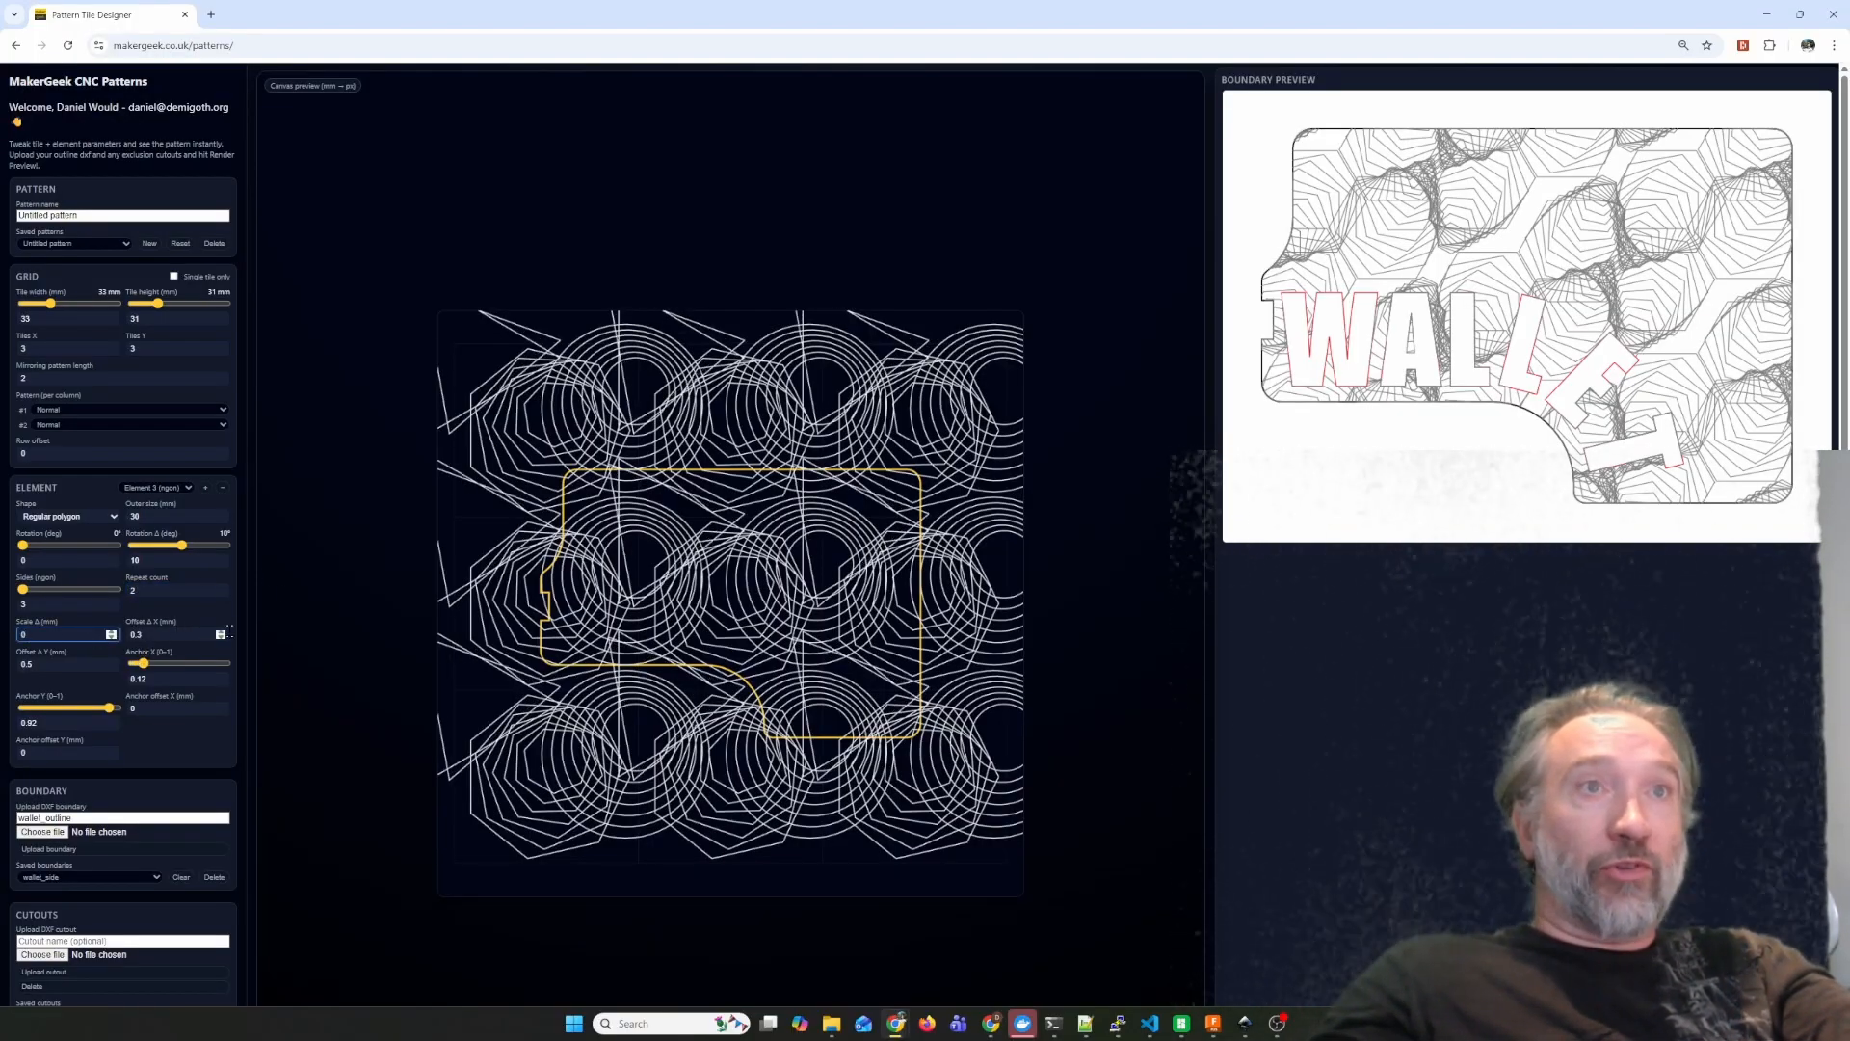
double_click(221, 635)
type("2.5")
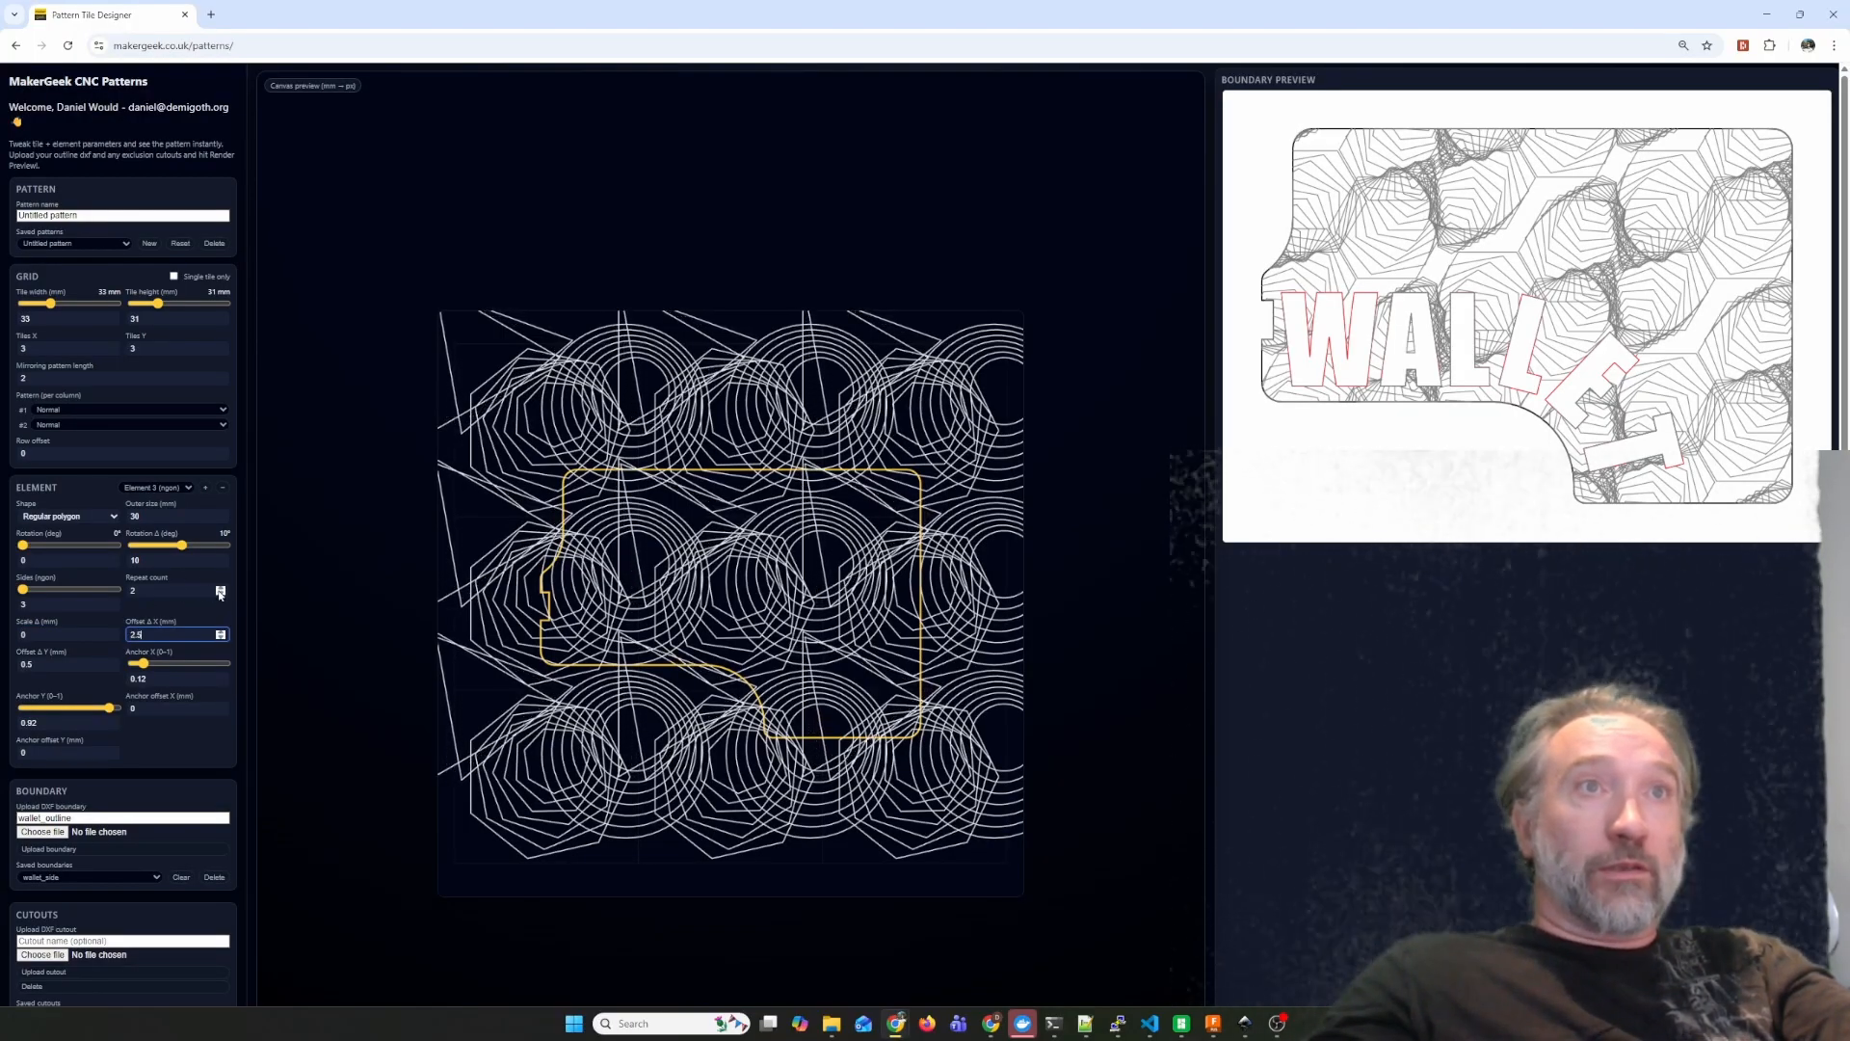
left_click(220, 588)
left_click(221, 589)
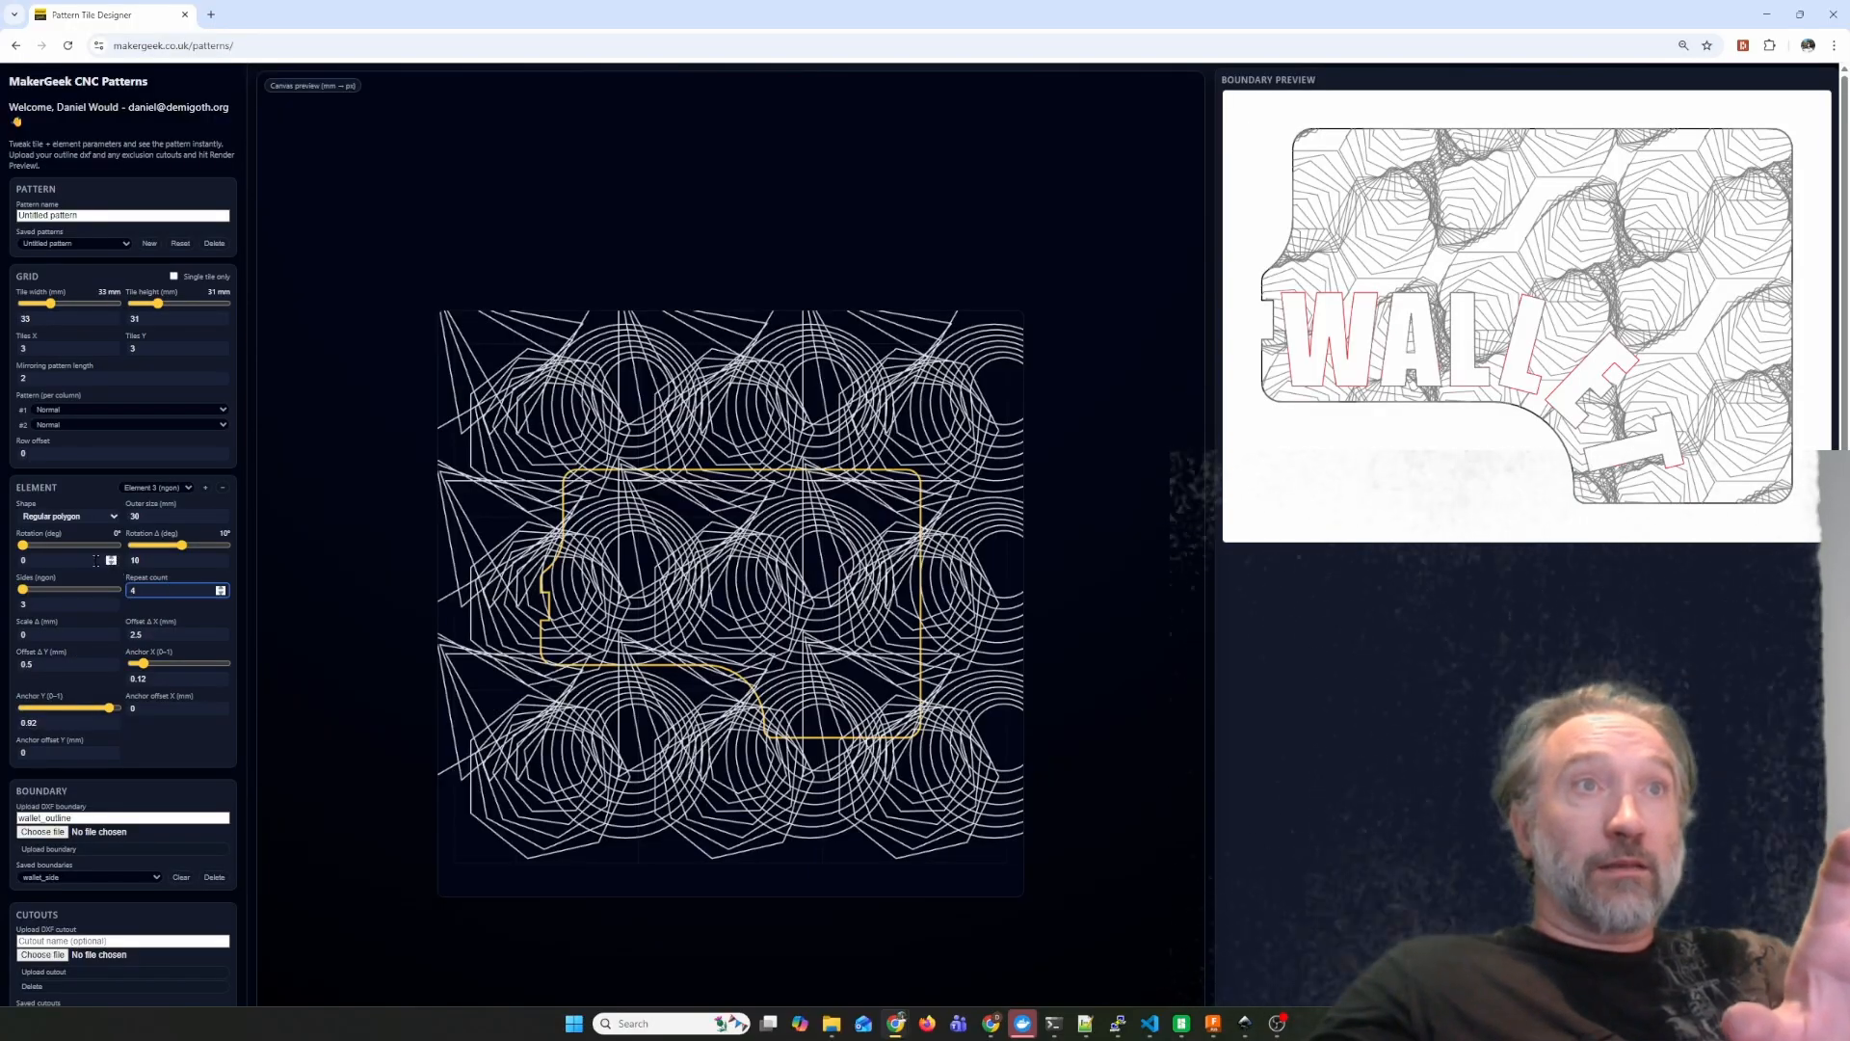
Rotate the triangle element to 65 degrees and set its rotation delta to 0.
left_click_drag(22, 546, 39, 546)
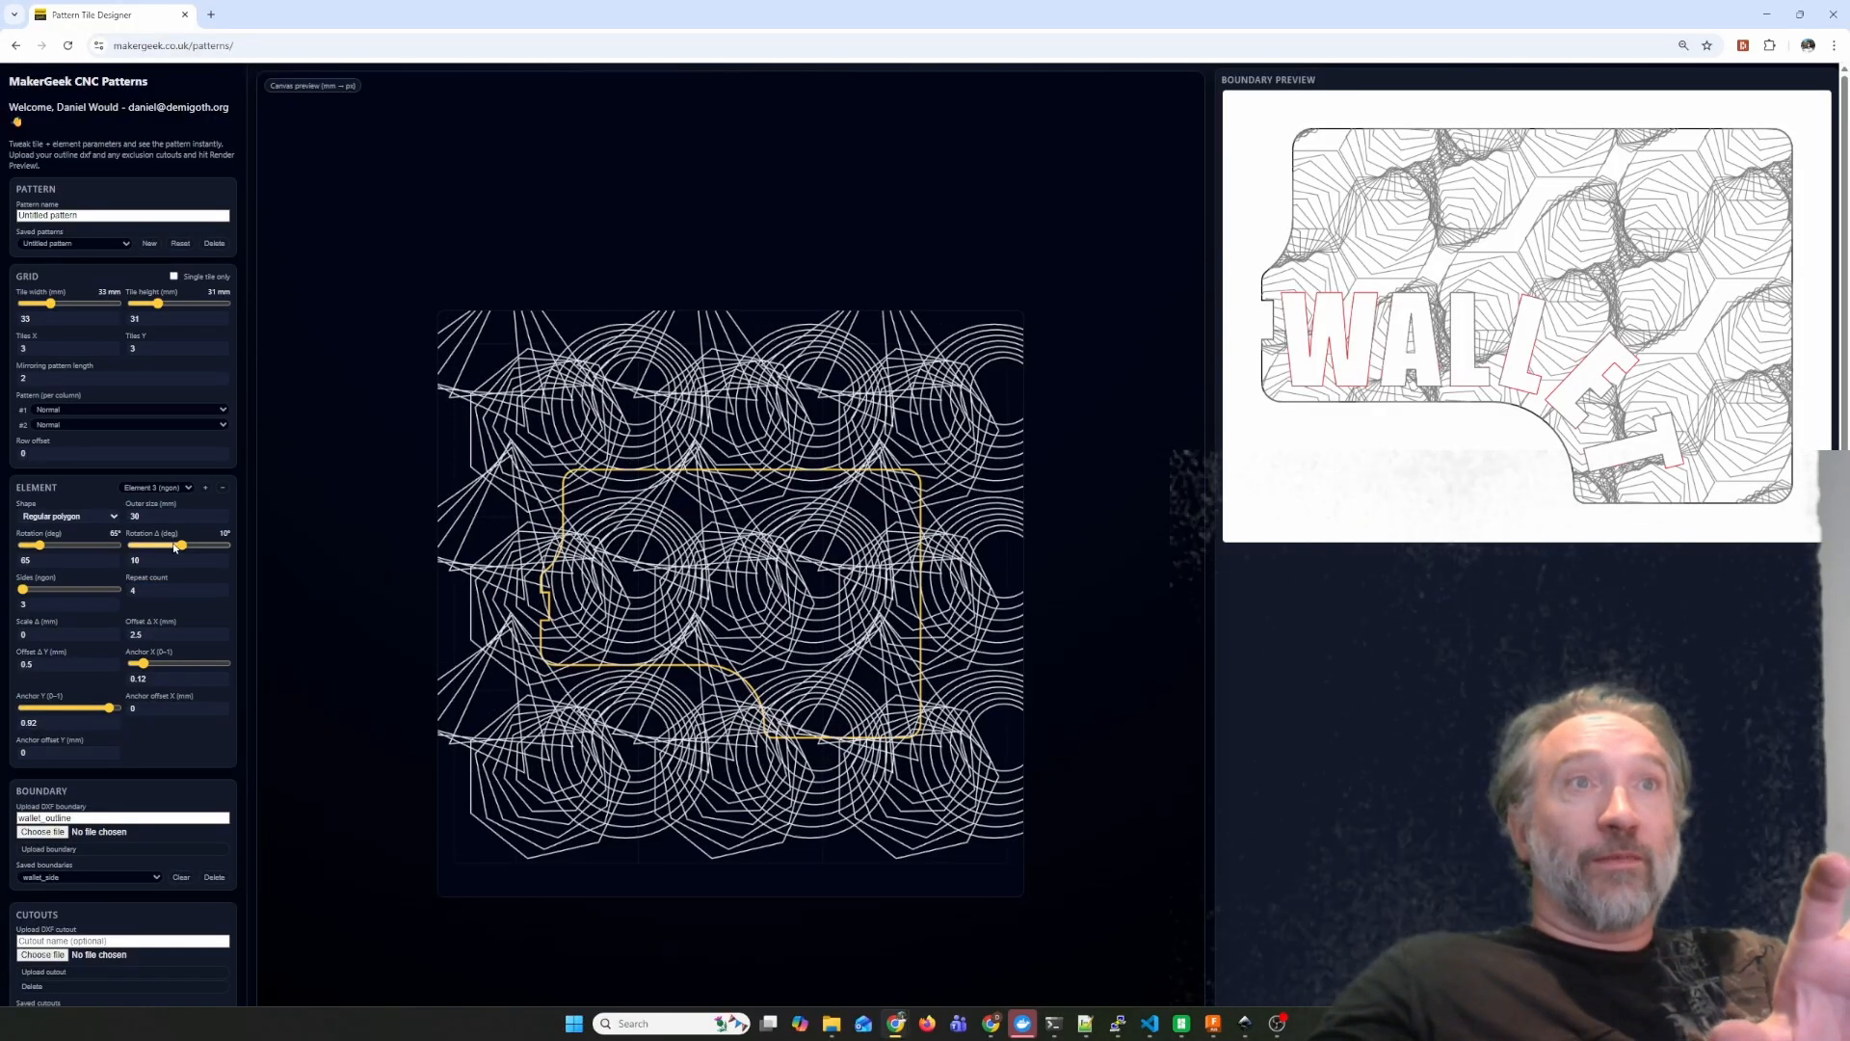
left_click_drag(182, 550, 112, 561)
left_click(147, 559)
type("0")
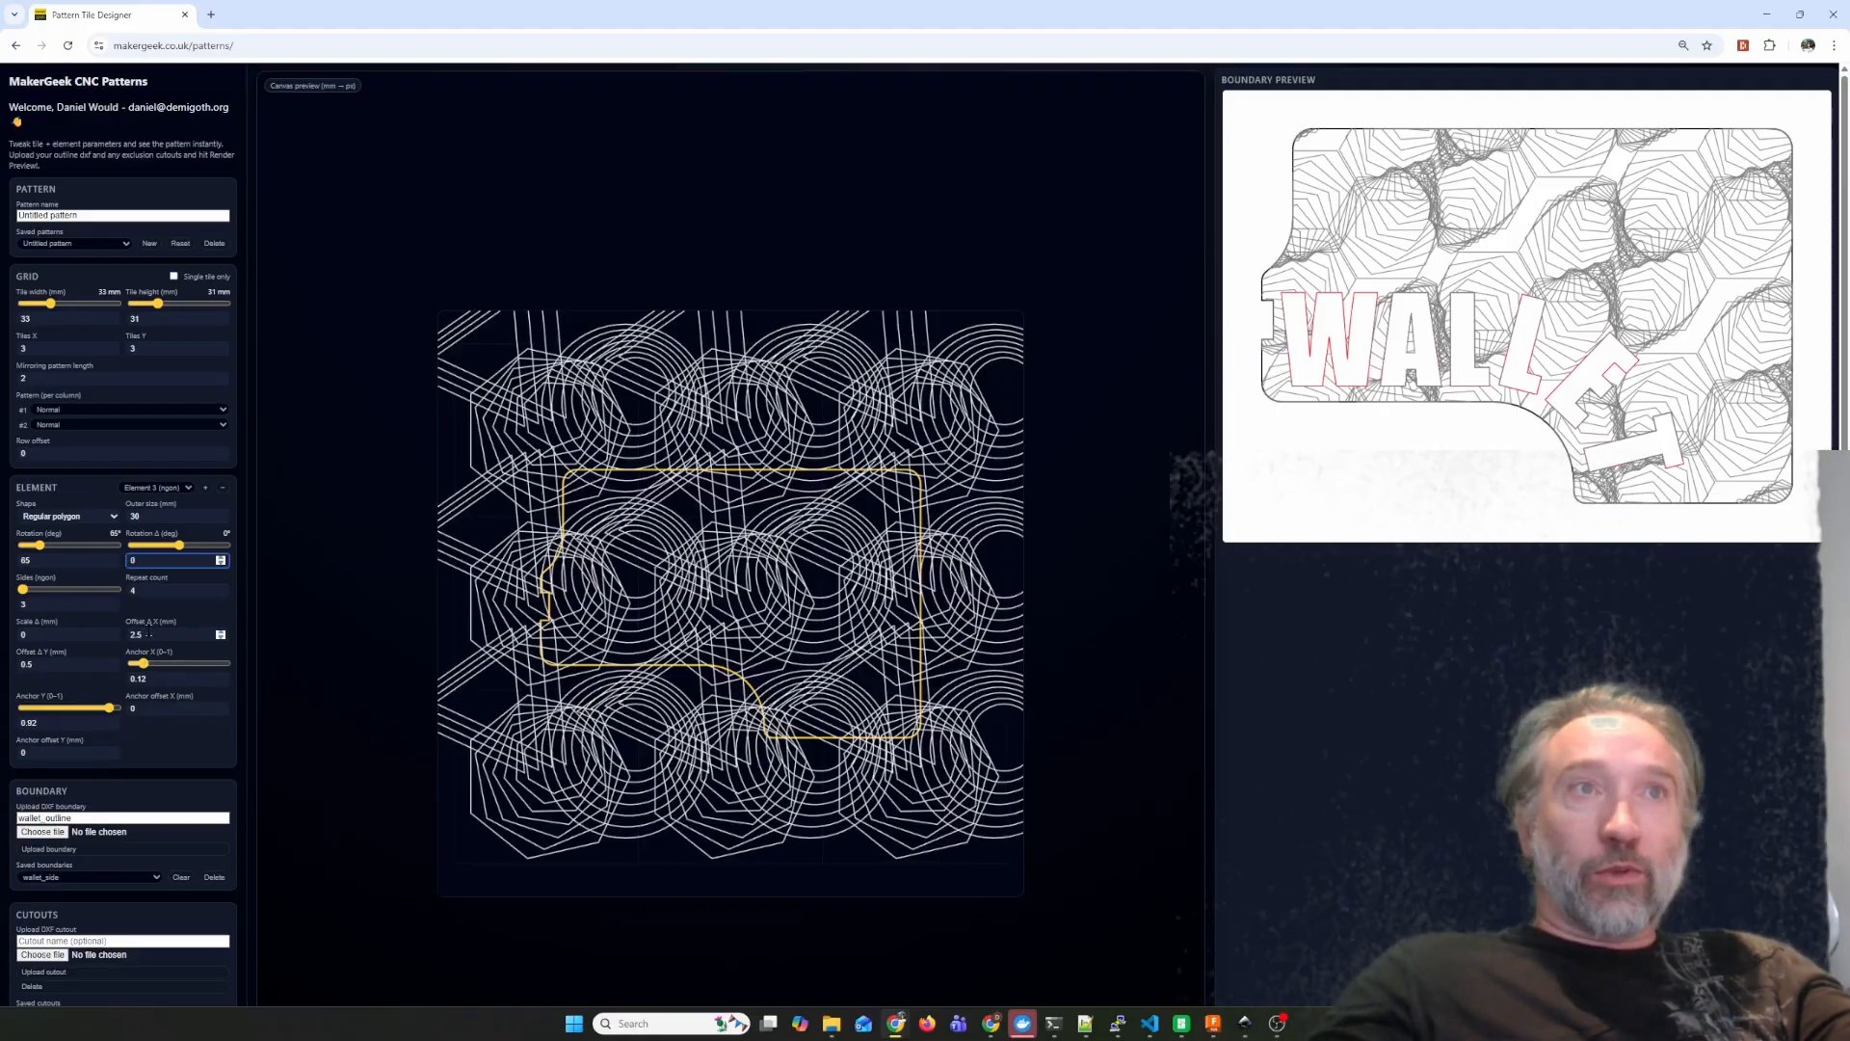
Raise the triangle element's repeat count to 8.
left_click(221, 587)
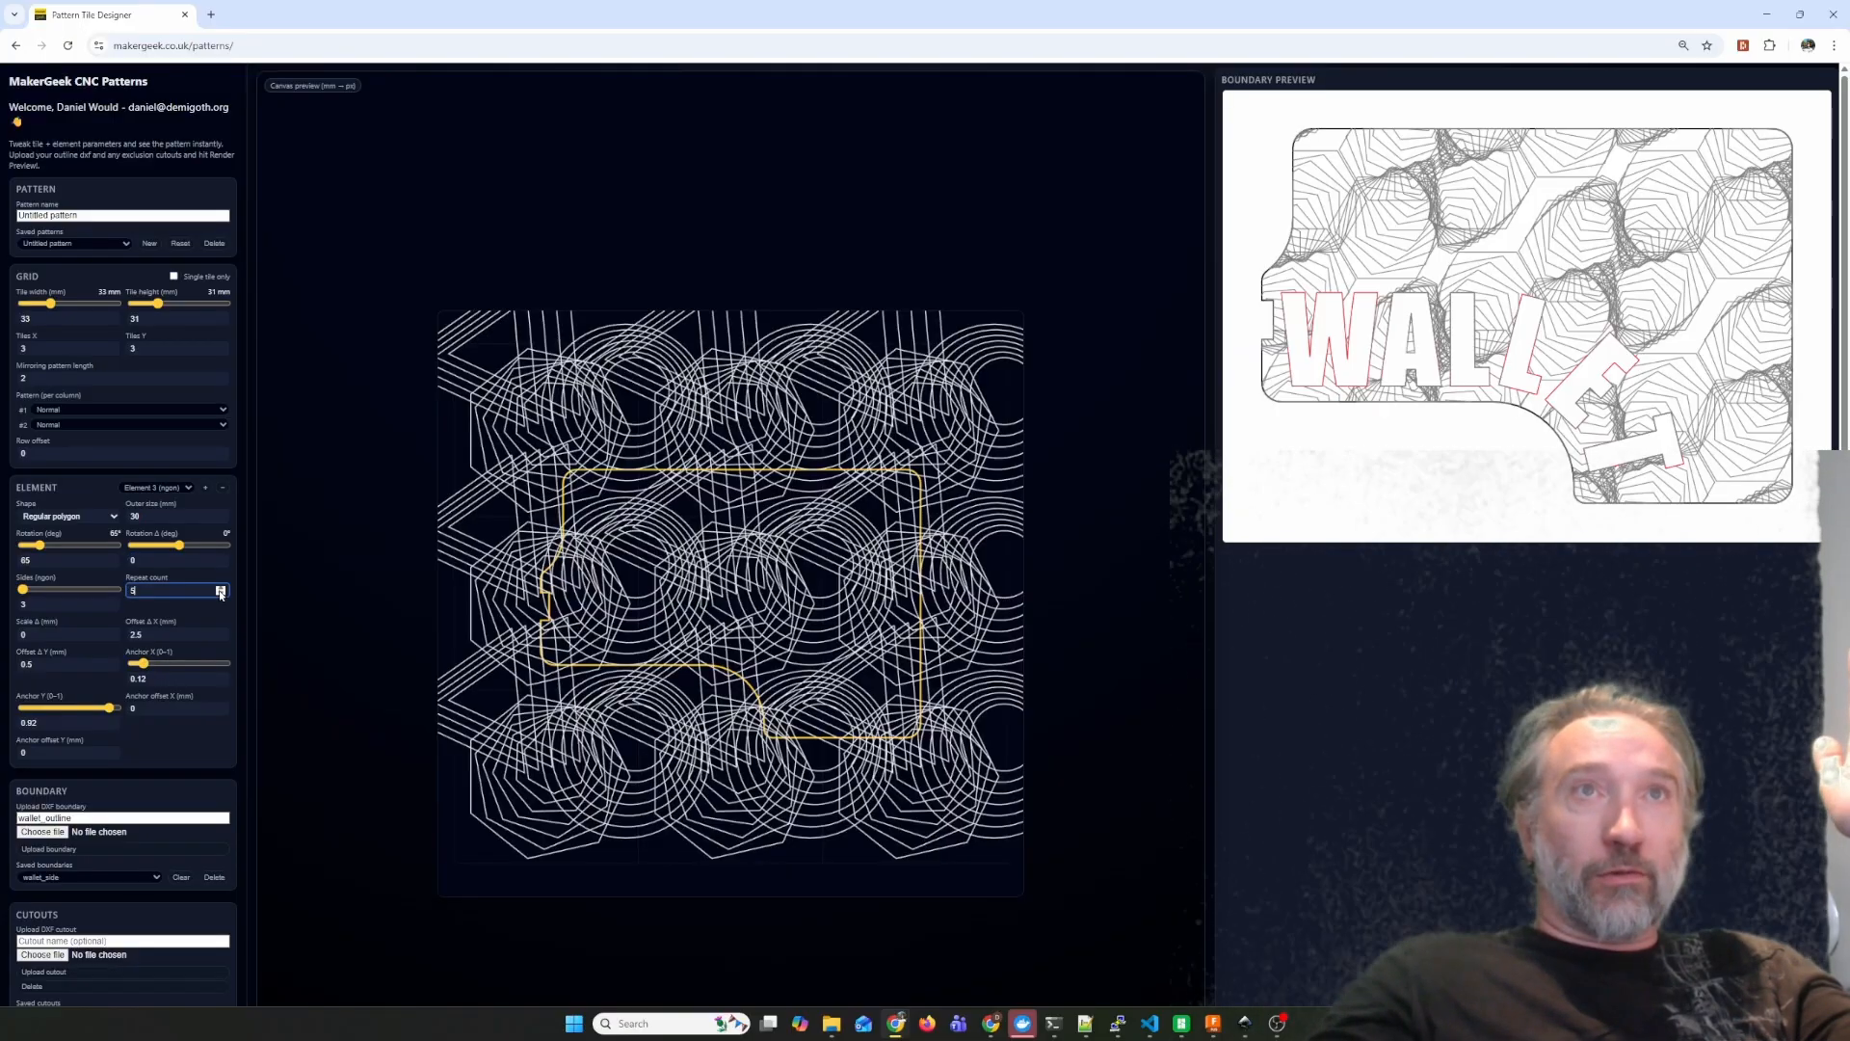
left_click(221, 587)
left_click(221, 587)
left_click(221, 587)
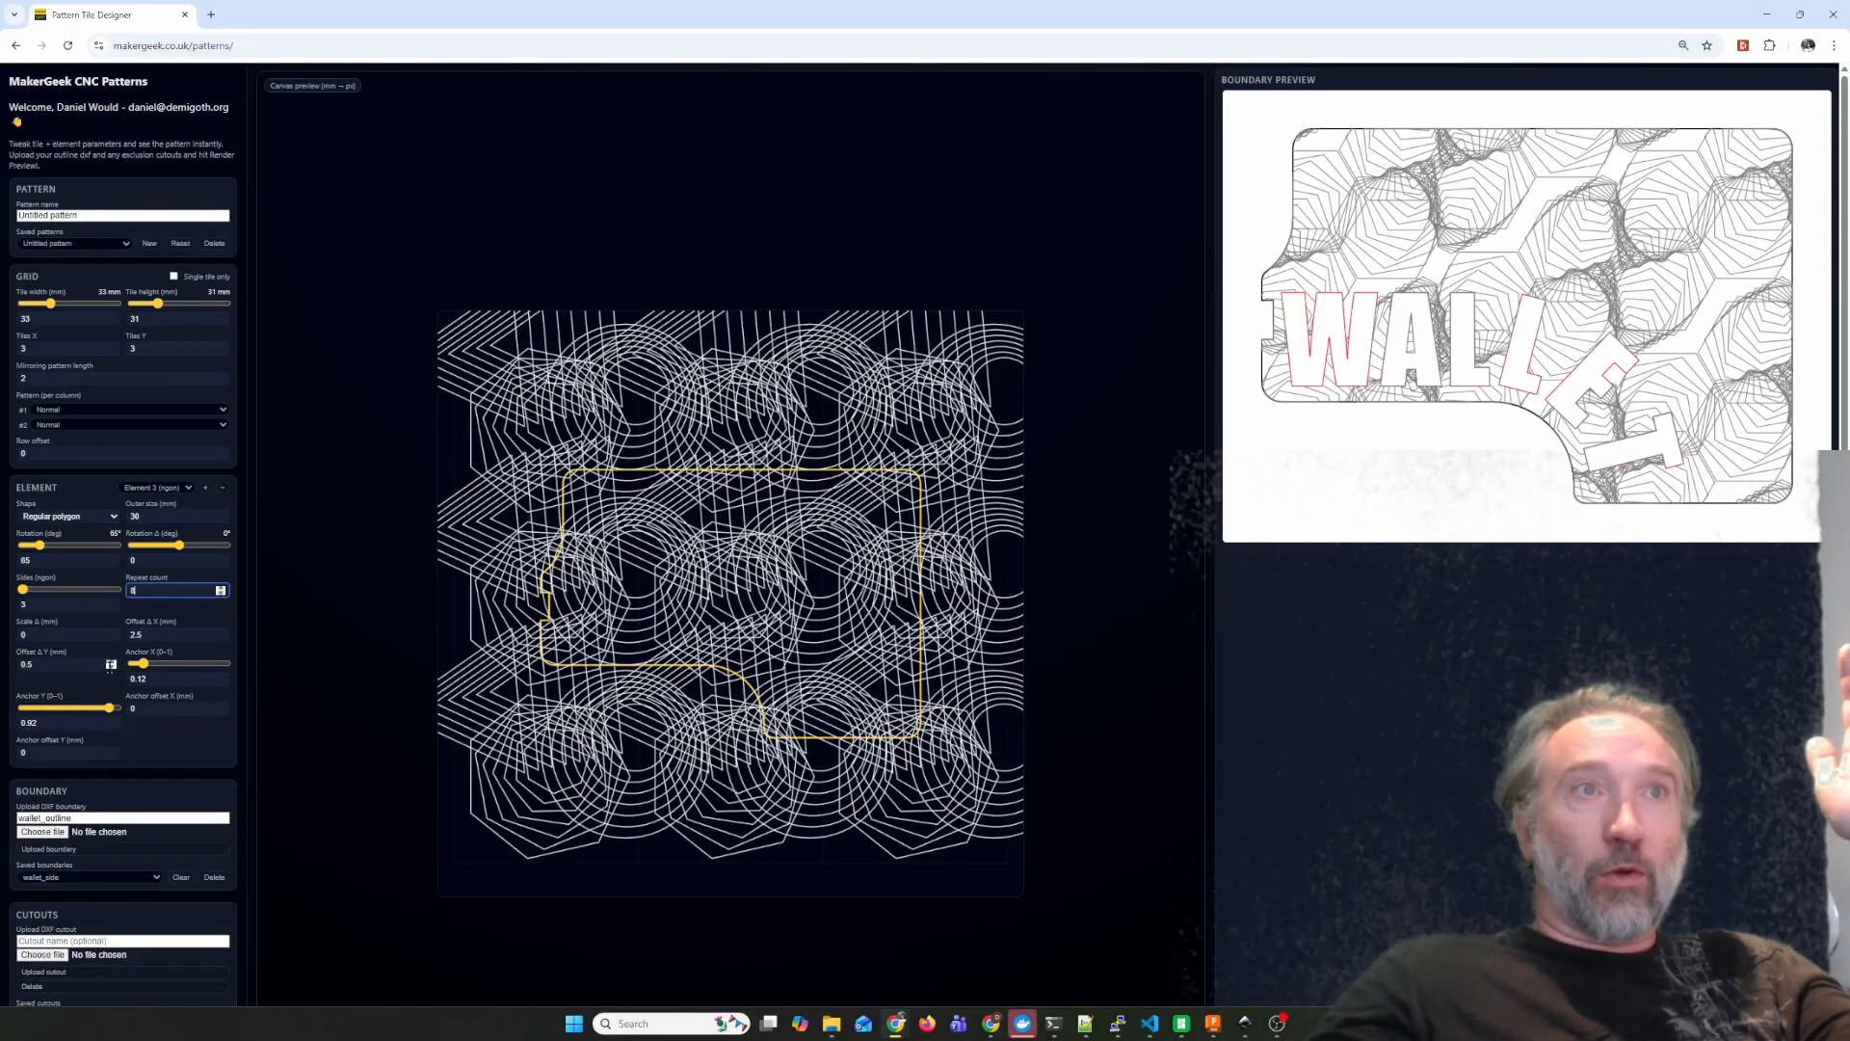
Set the triangle element's offset deltas to 5.3 mm in X and -2.3 mm in Y.
left_click(221, 638)
left_click(221, 638)
left_click(220, 639)
left_click(219, 639)
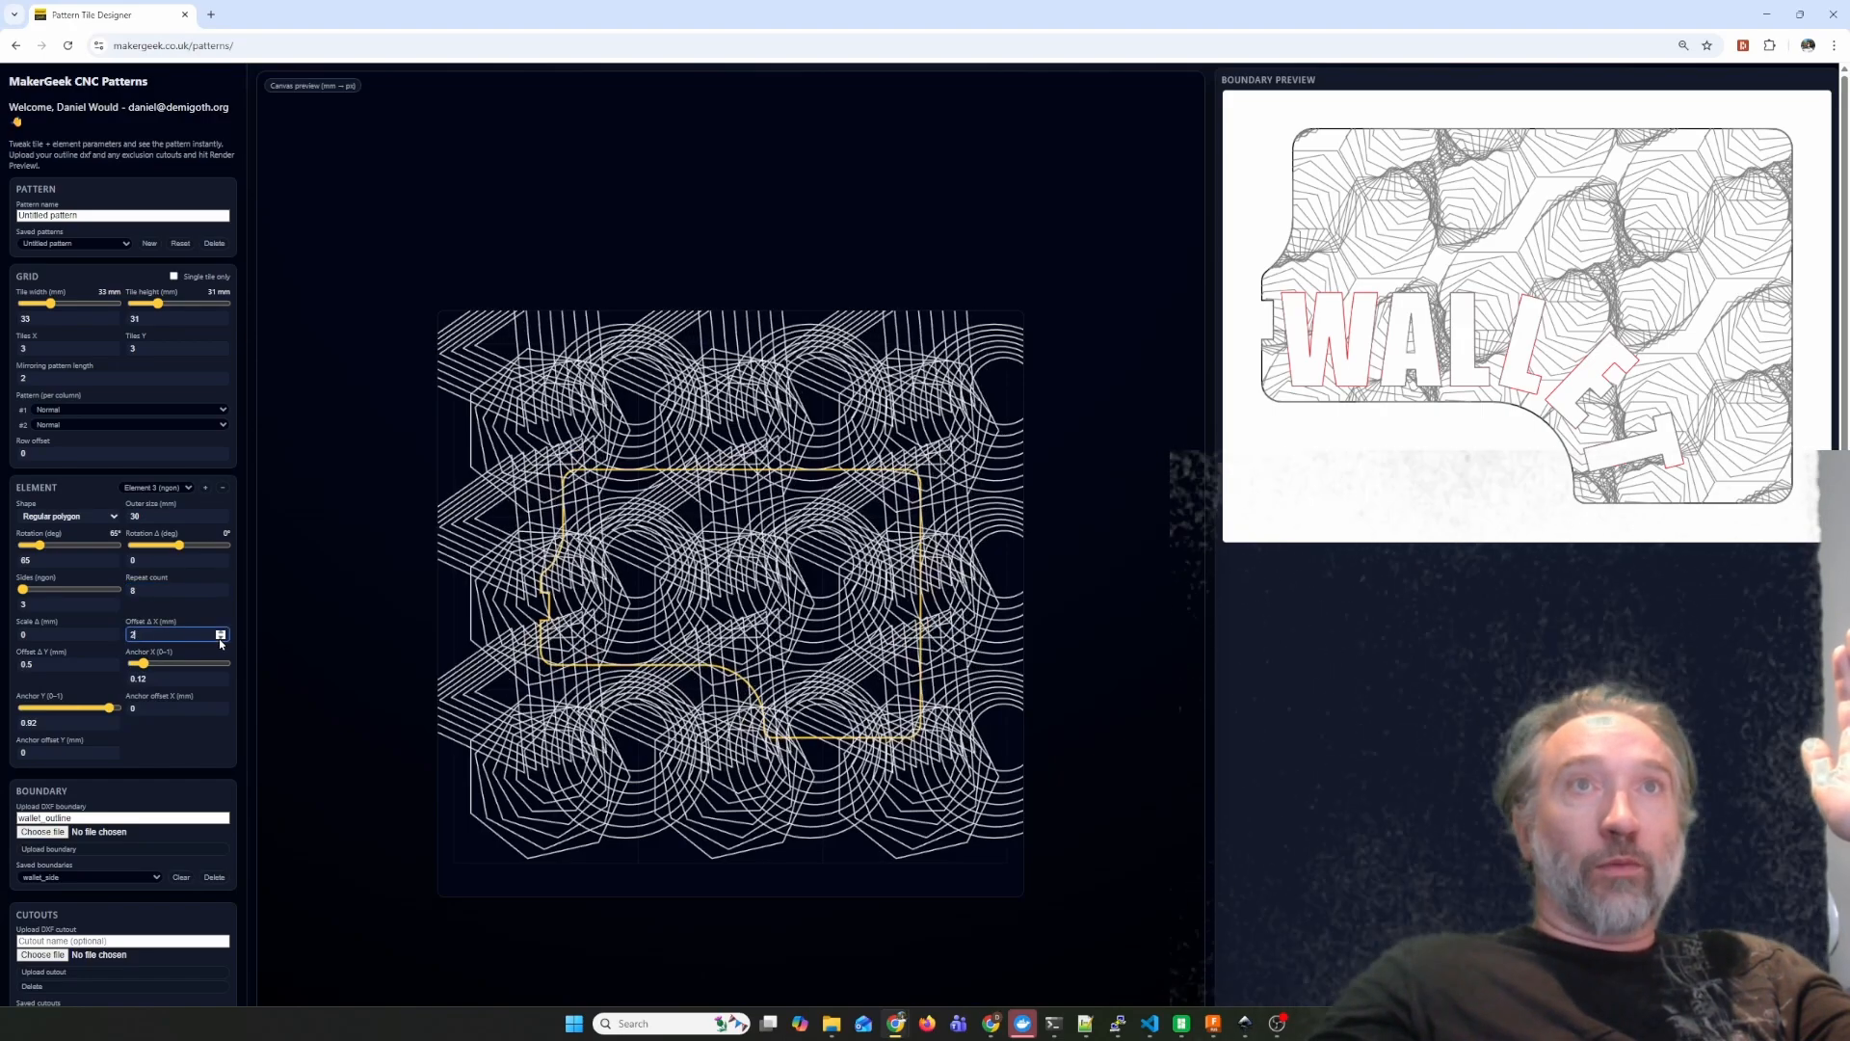
left_click(220, 639)
left_click(221, 632)
left_click(220, 632)
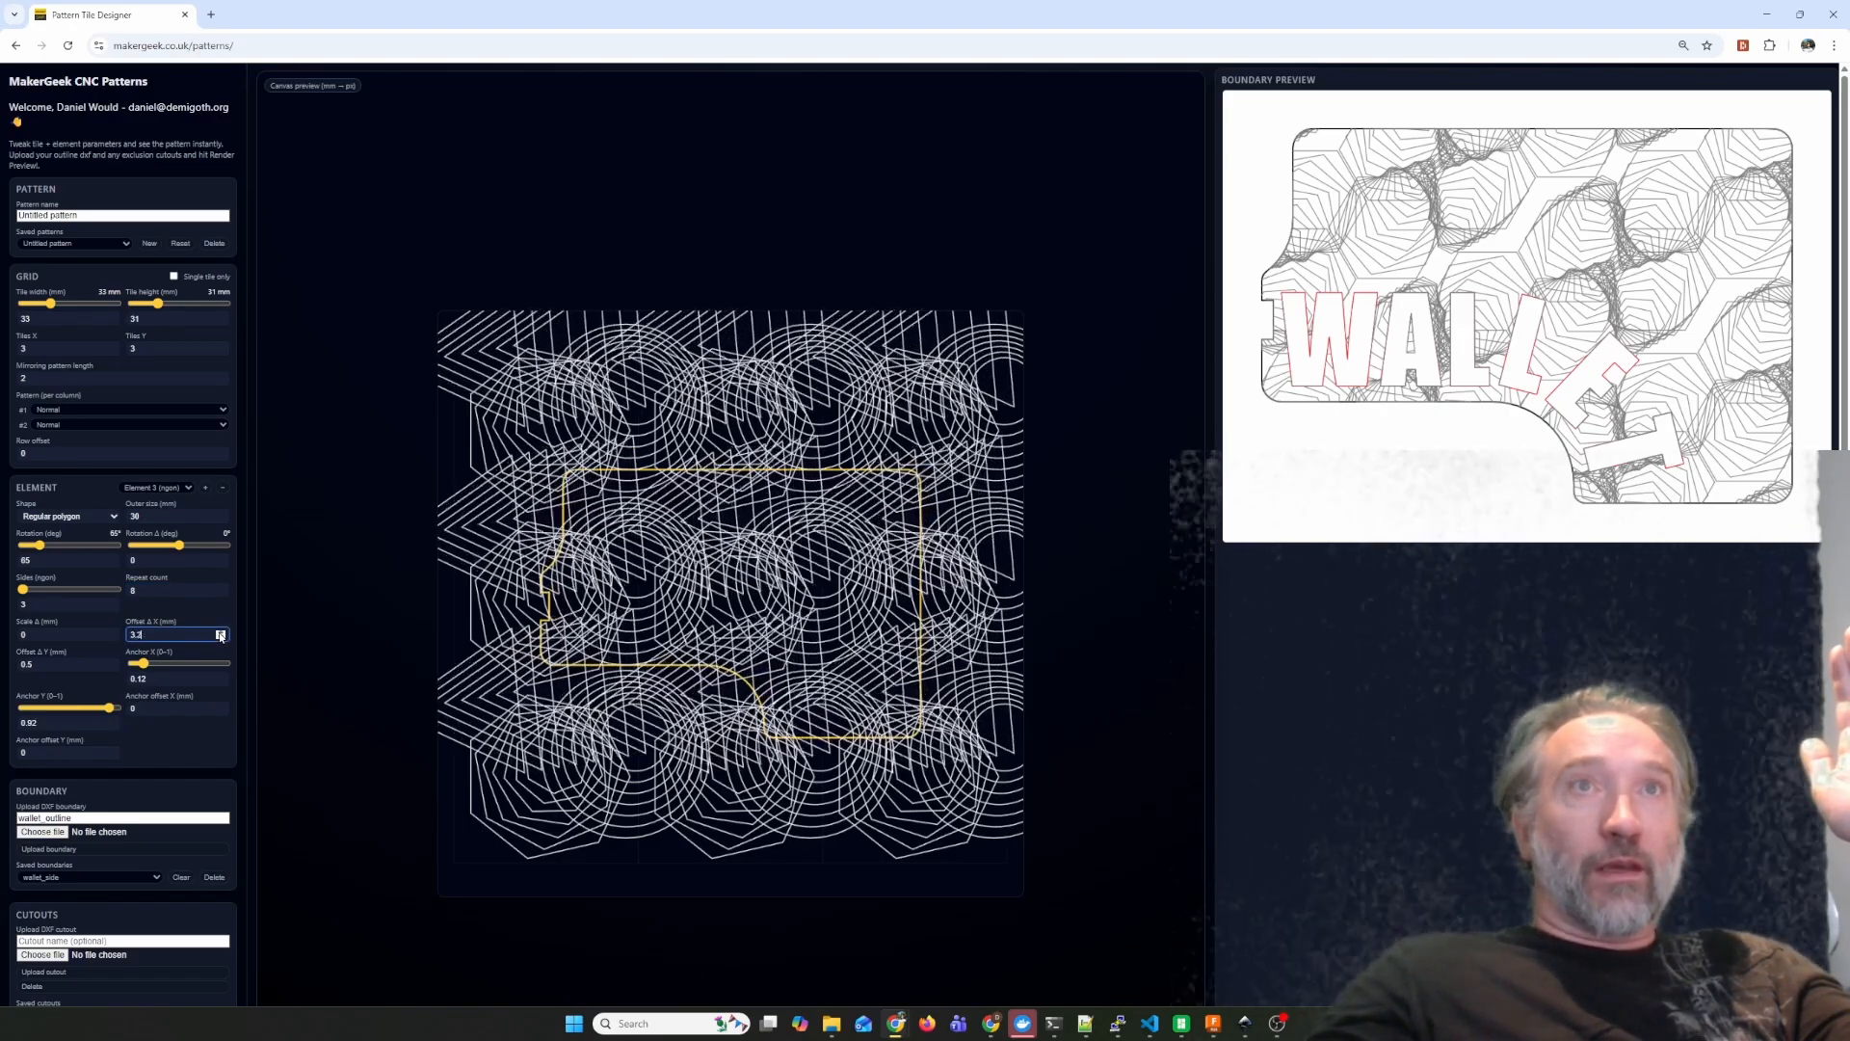
left_click(112, 668)
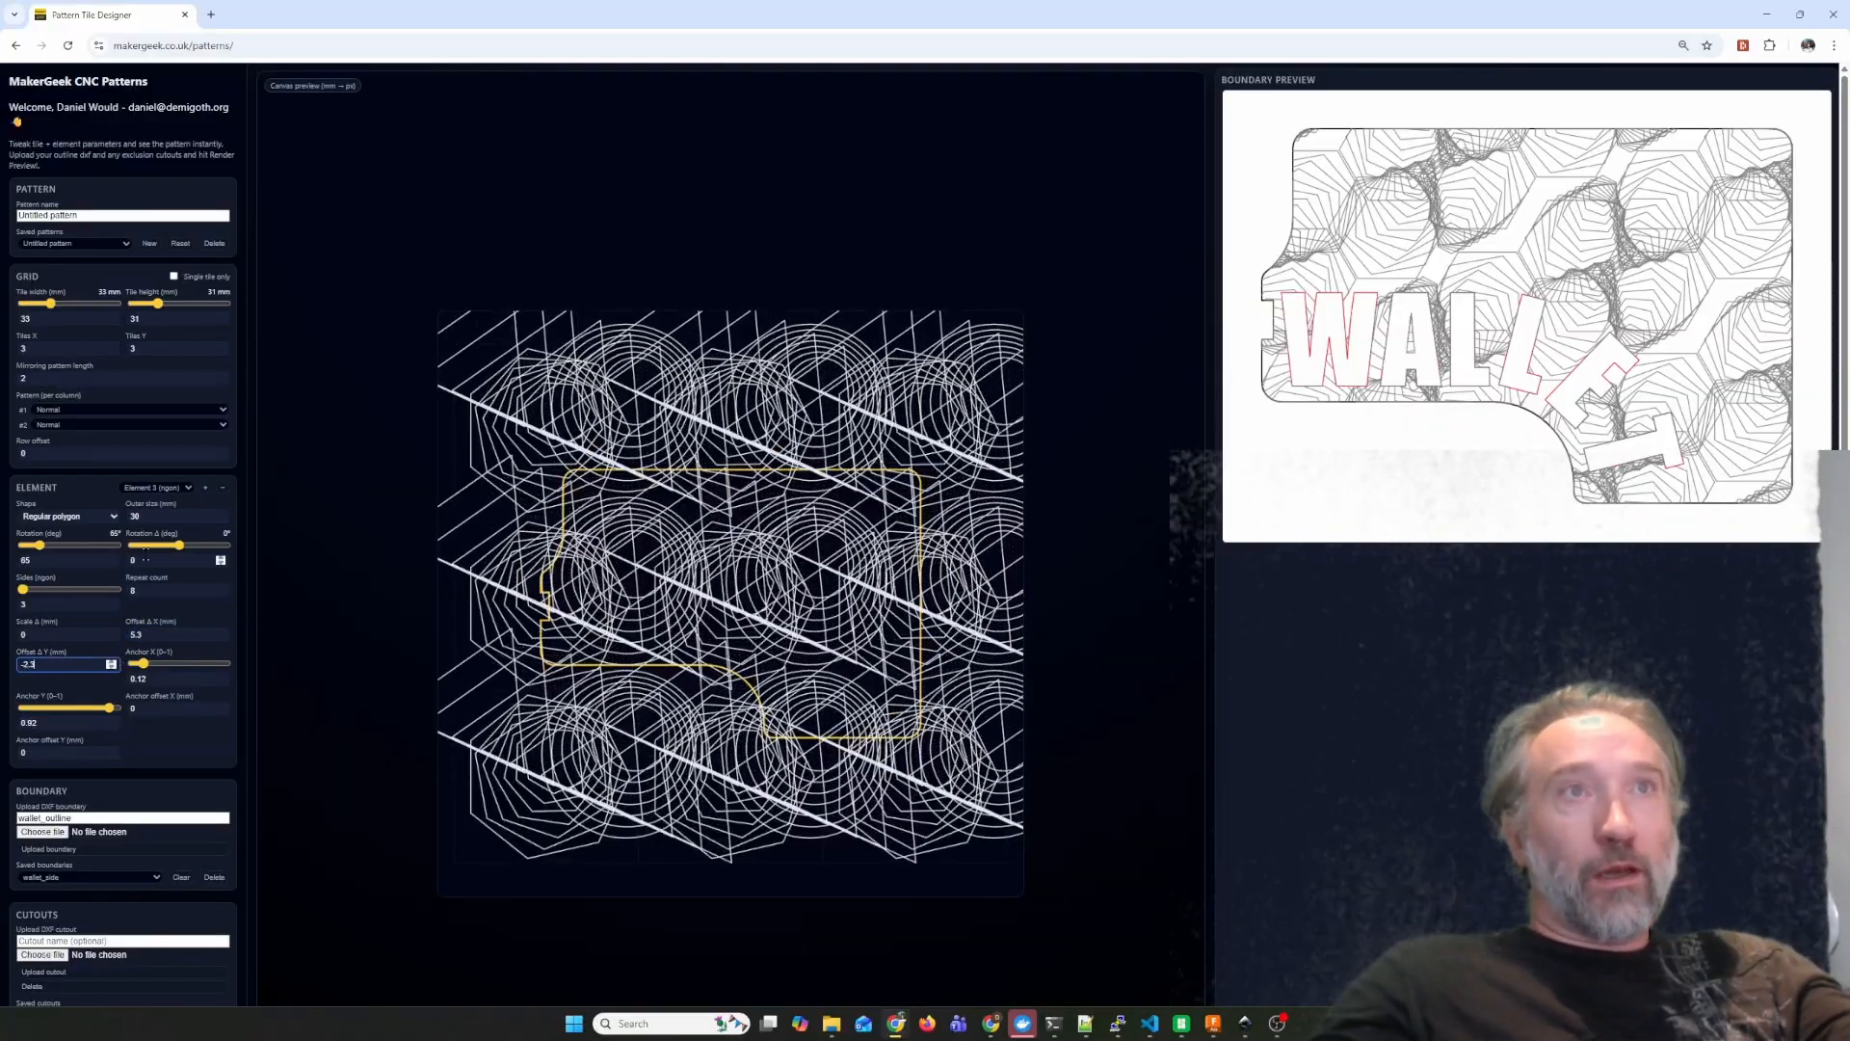
Delete the circle element and the original seven-sided polygon, keeping only the triangle element.
left_click(179, 488)
left_click(154, 521)
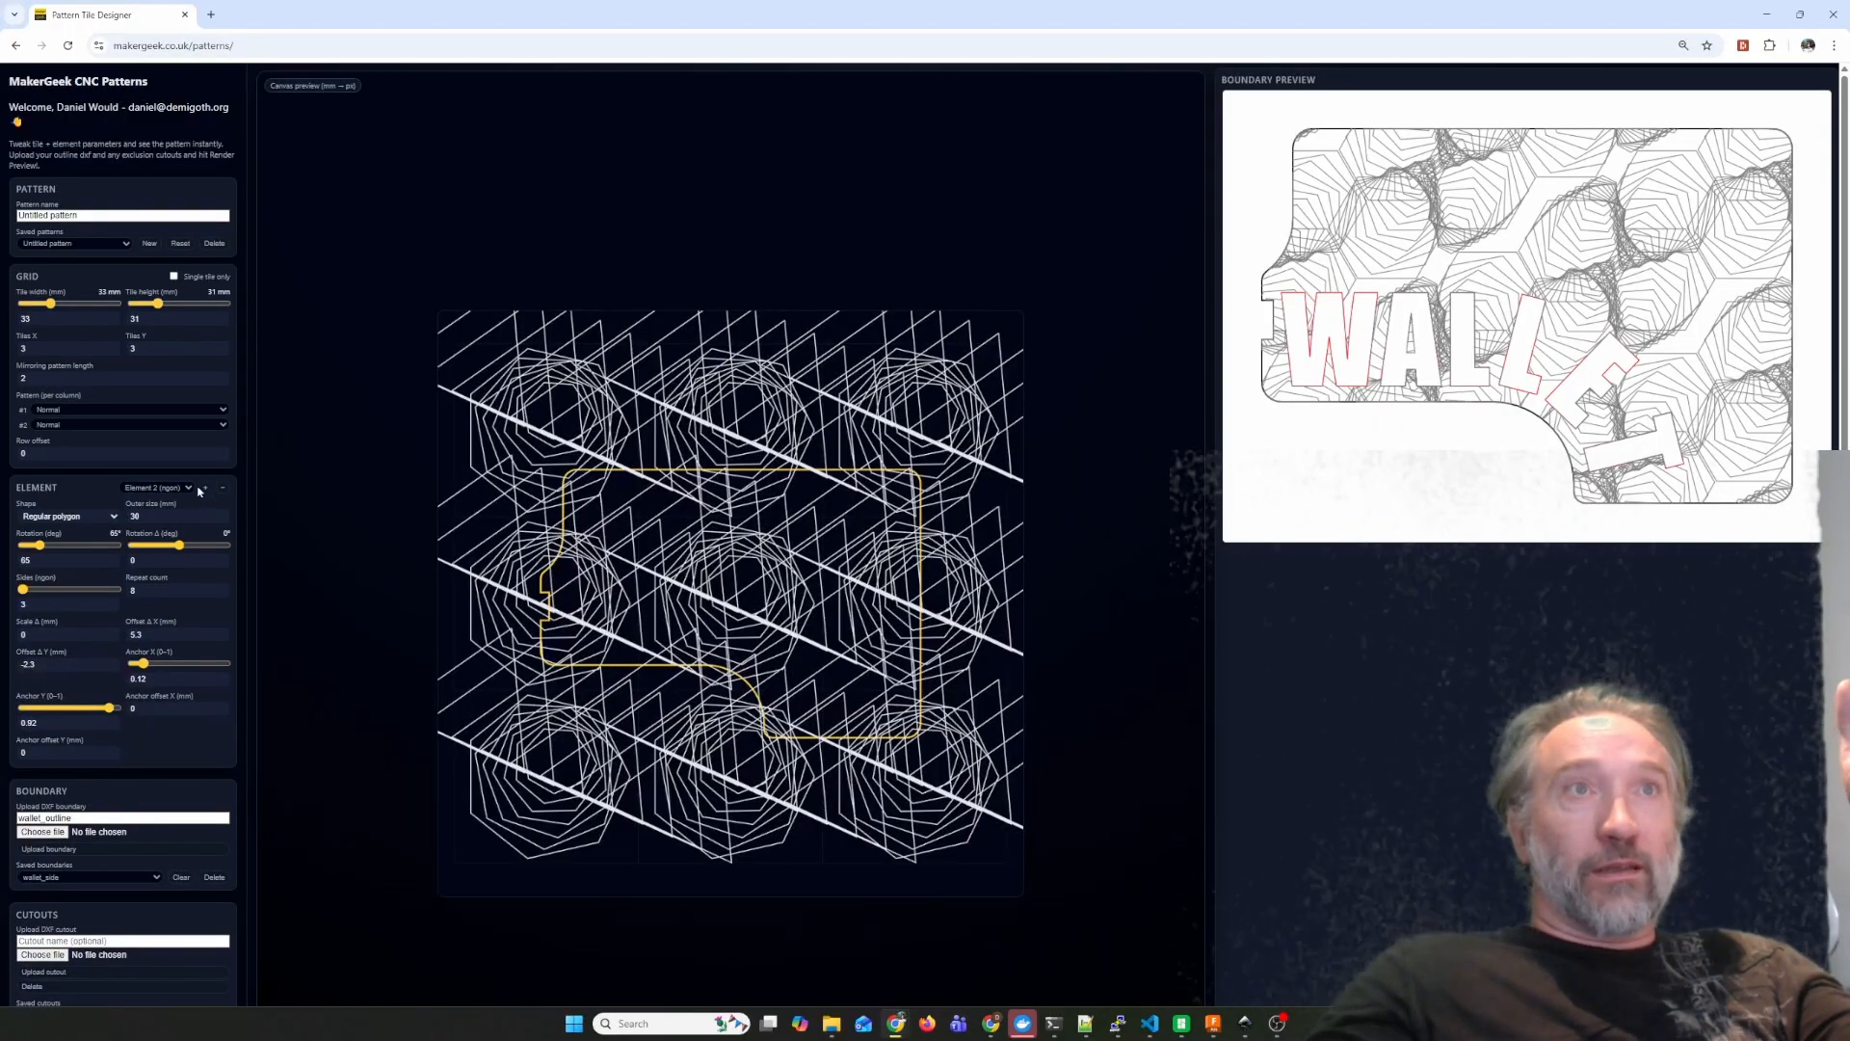
left_click(221, 489)
left_click(221, 489)
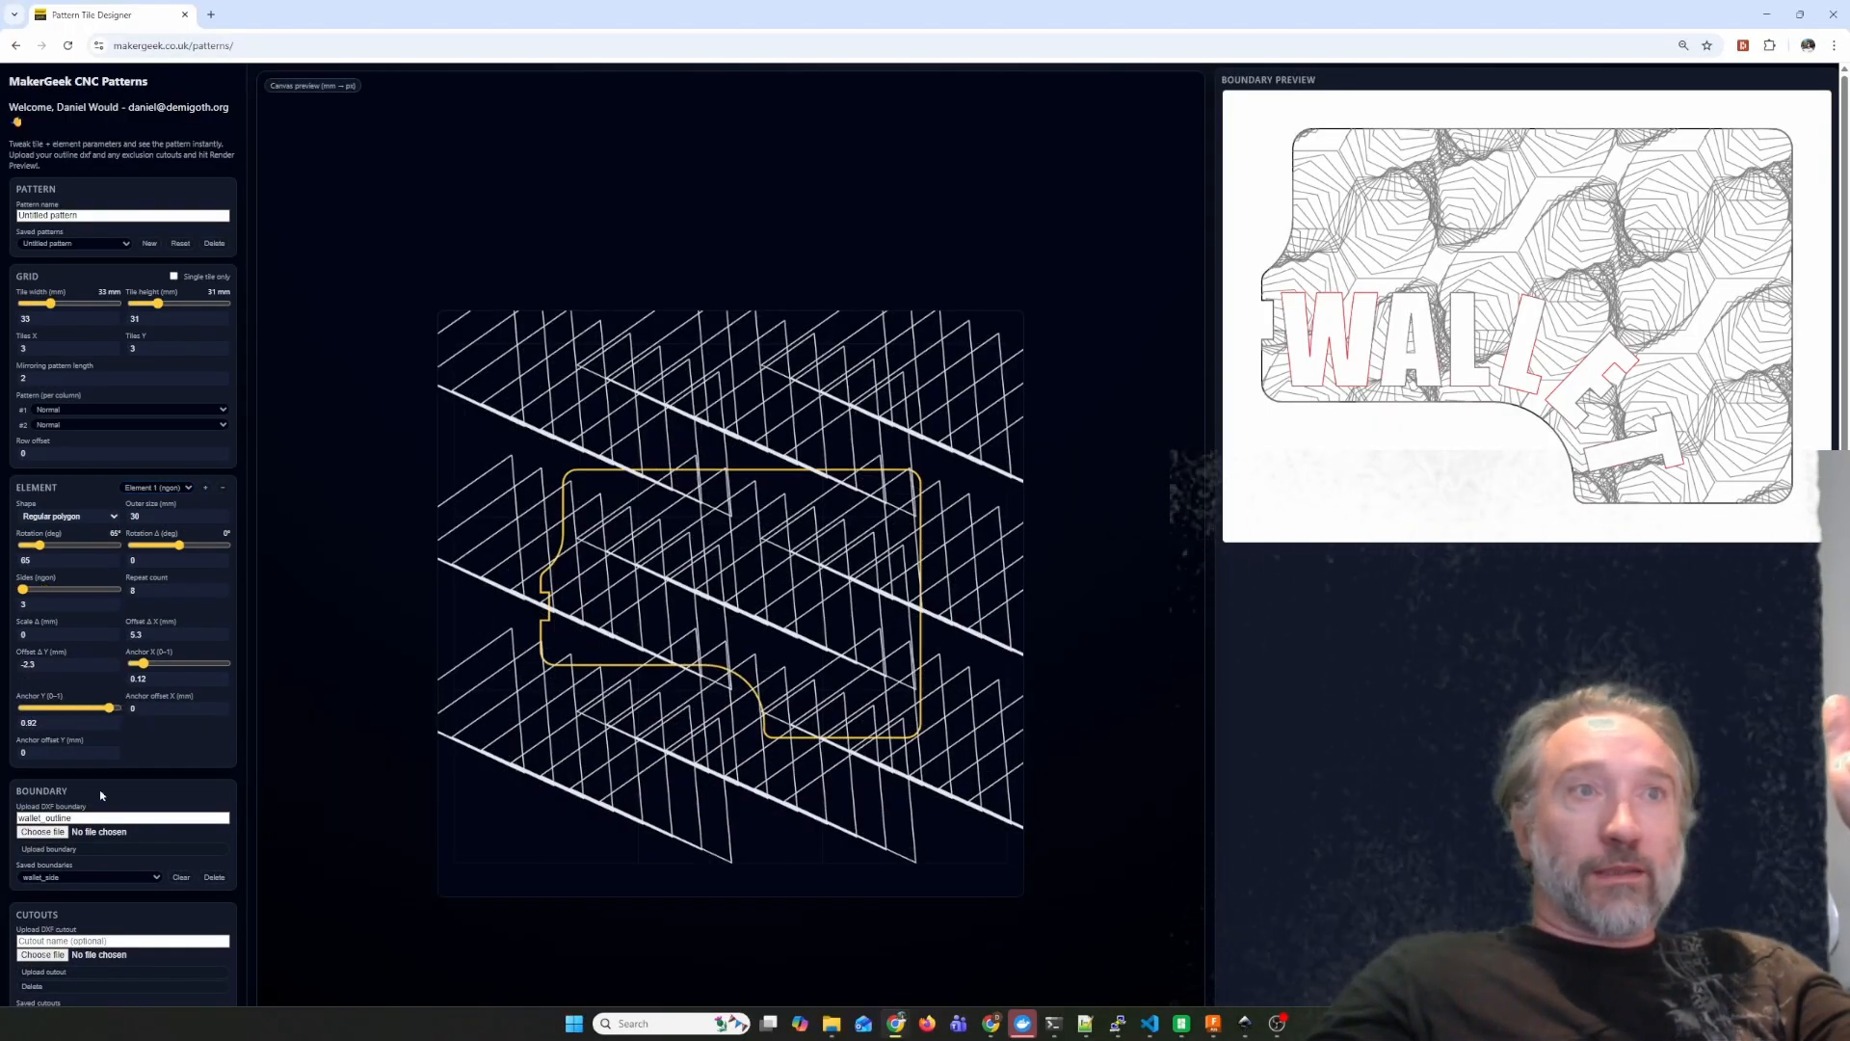
Render the boundary preview of the triangle pattern with the wallet_side boundary and wallet_text cutout.
scroll(100, 795, "down", 2)
left_click(64, 958)
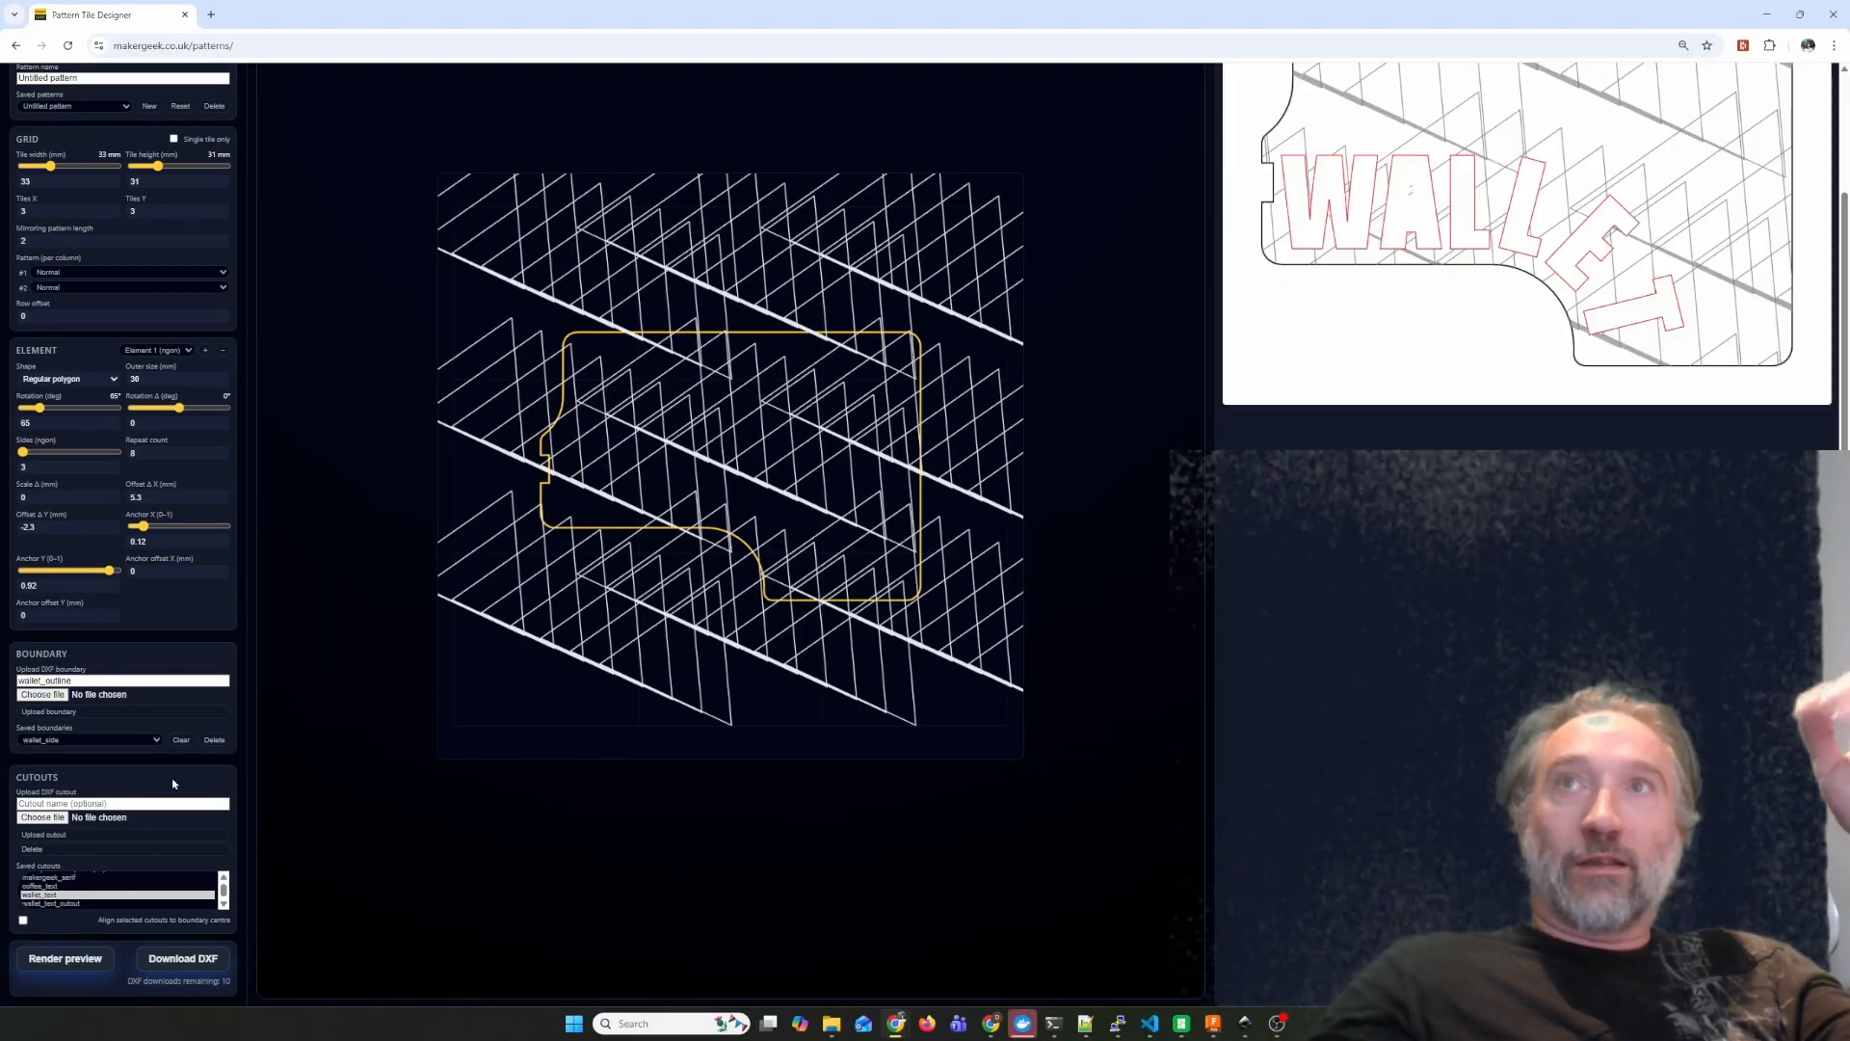
scroll(1580, 440, "up", 2)
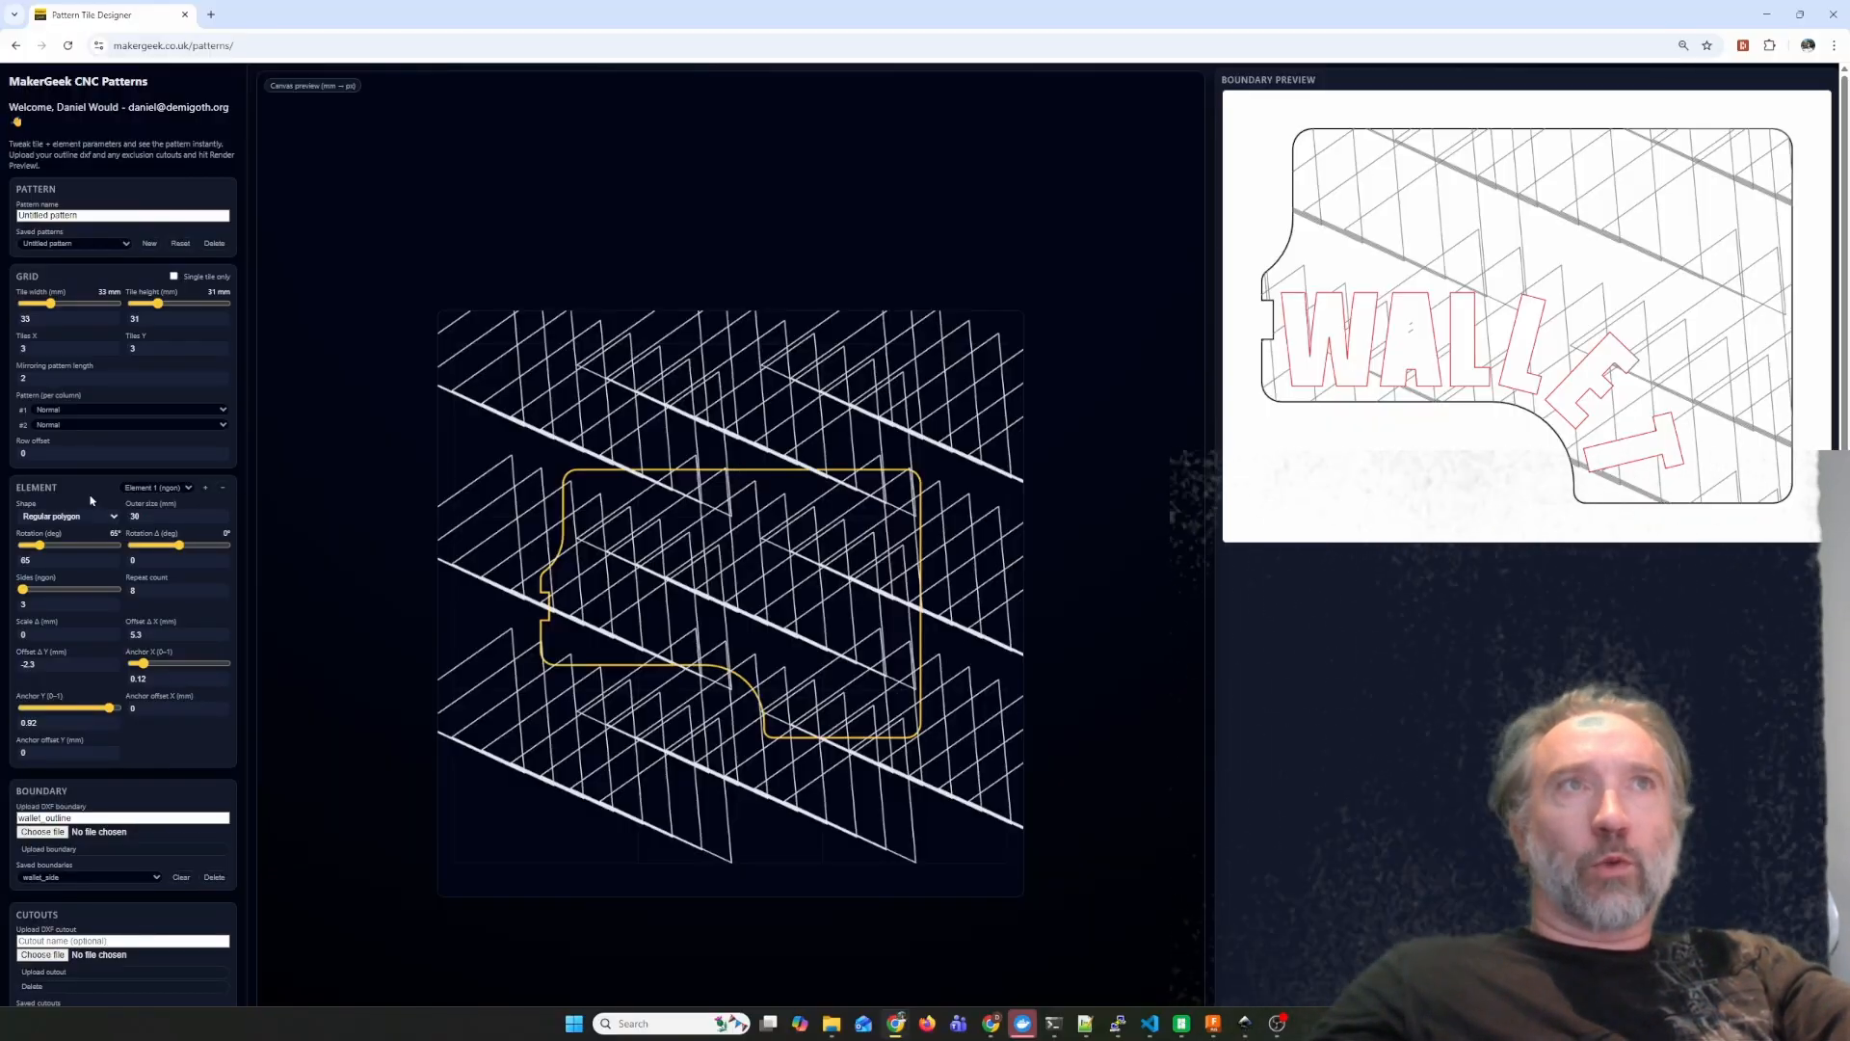
Load the saved wallet_side pattern again.
left_click(121, 244)
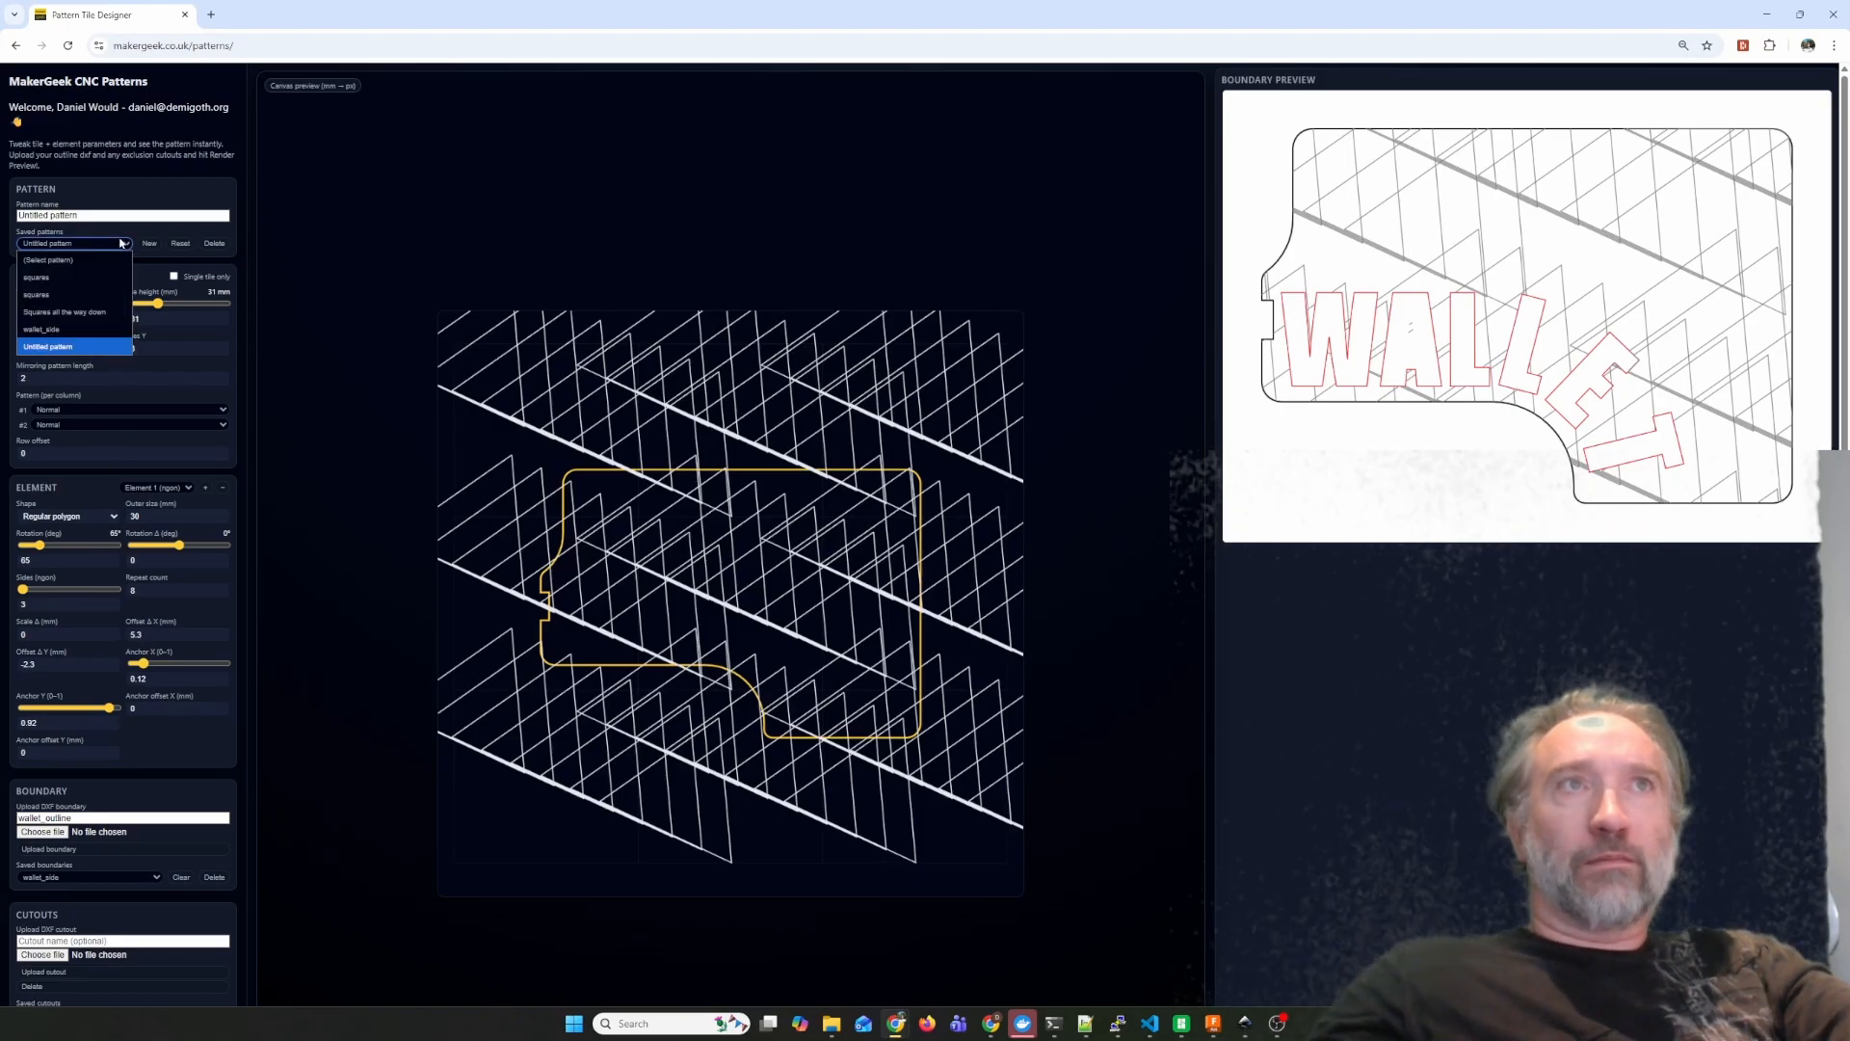
left_click(87, 329)
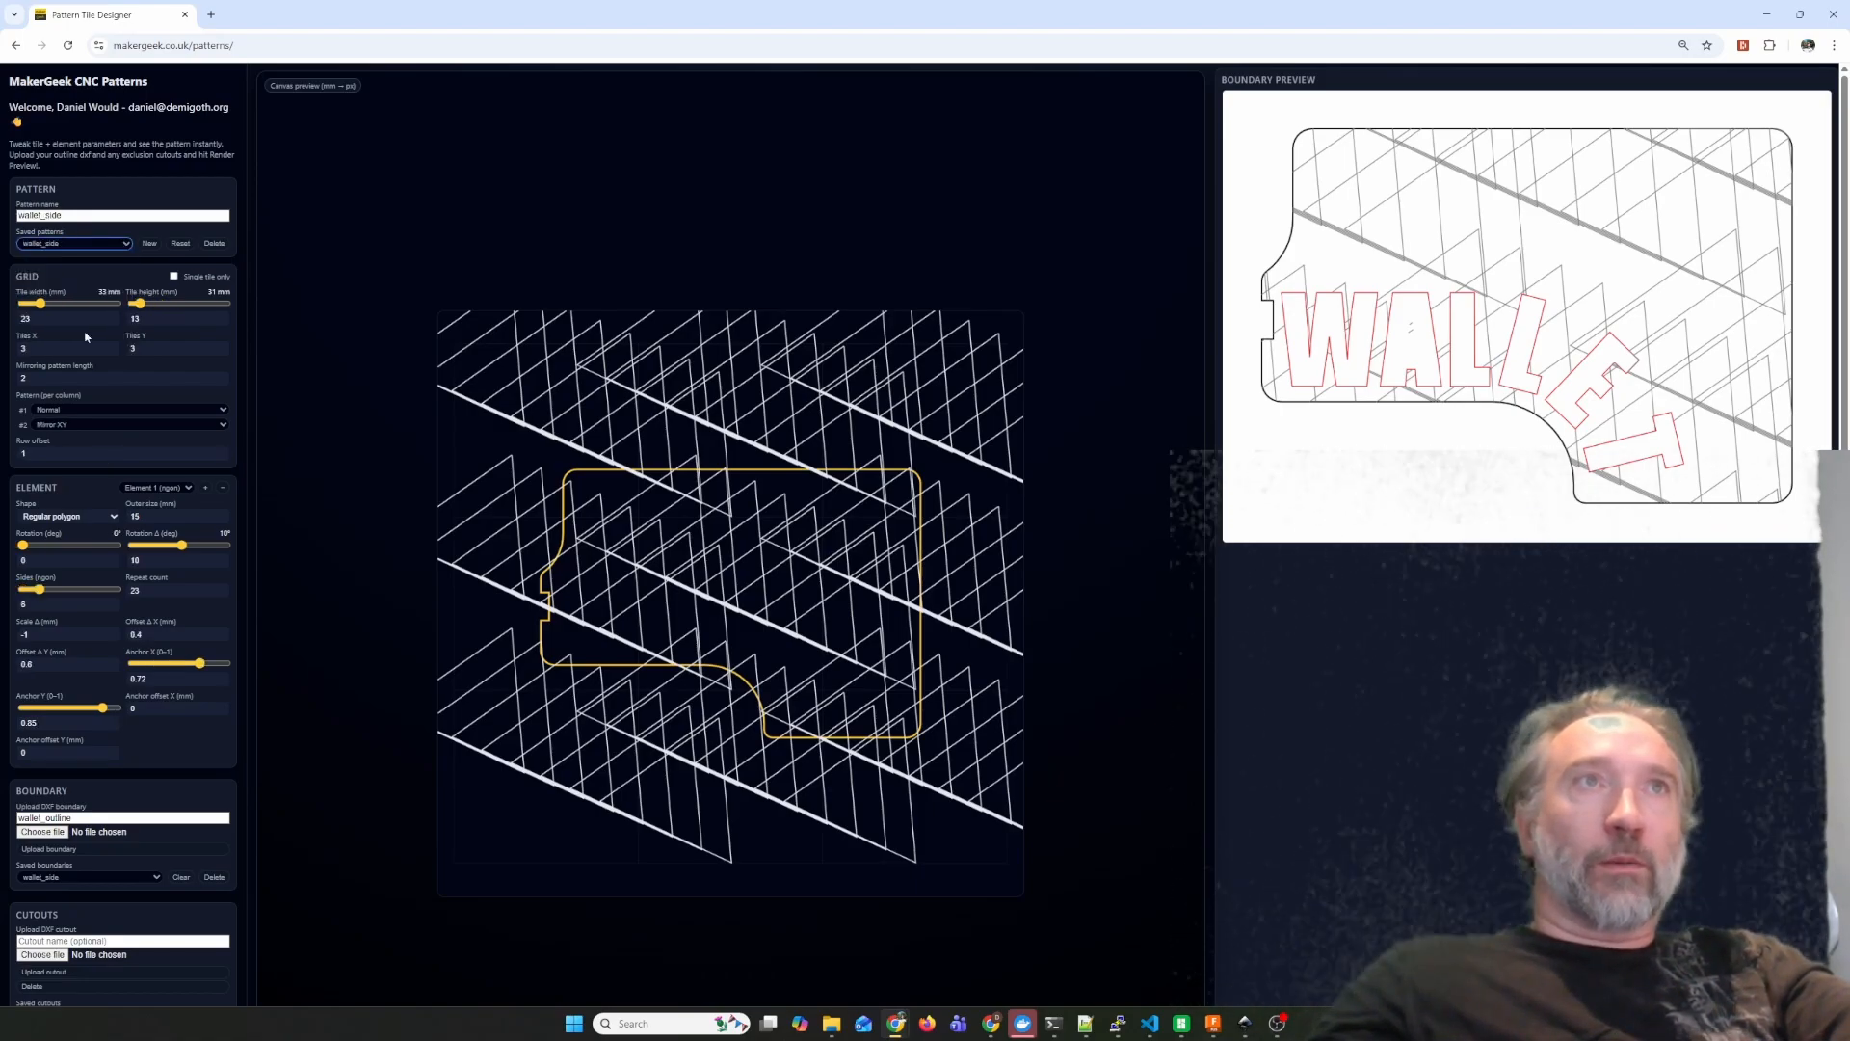
scroll(156, 674, "down", 2)
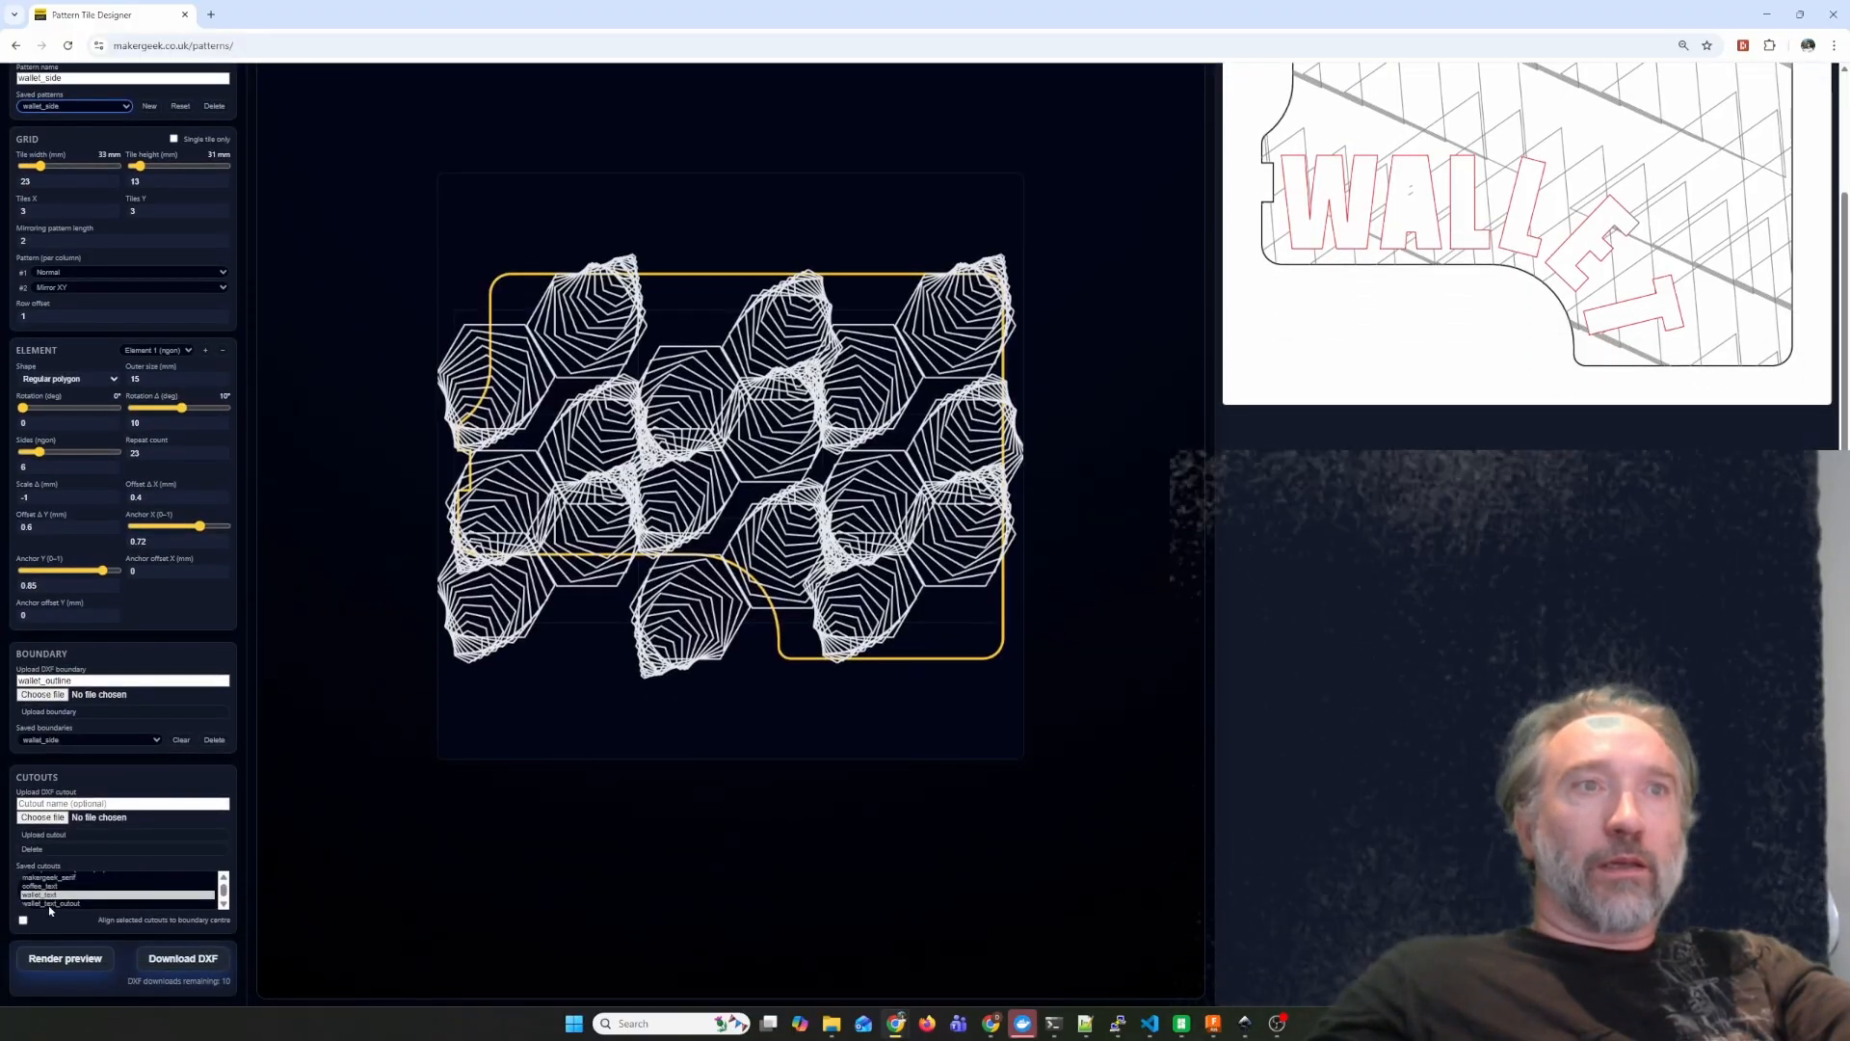
Render the boundary preview of the reloaded wallet_side pattern with the wallet_text cutout.
left_click(53, 962)
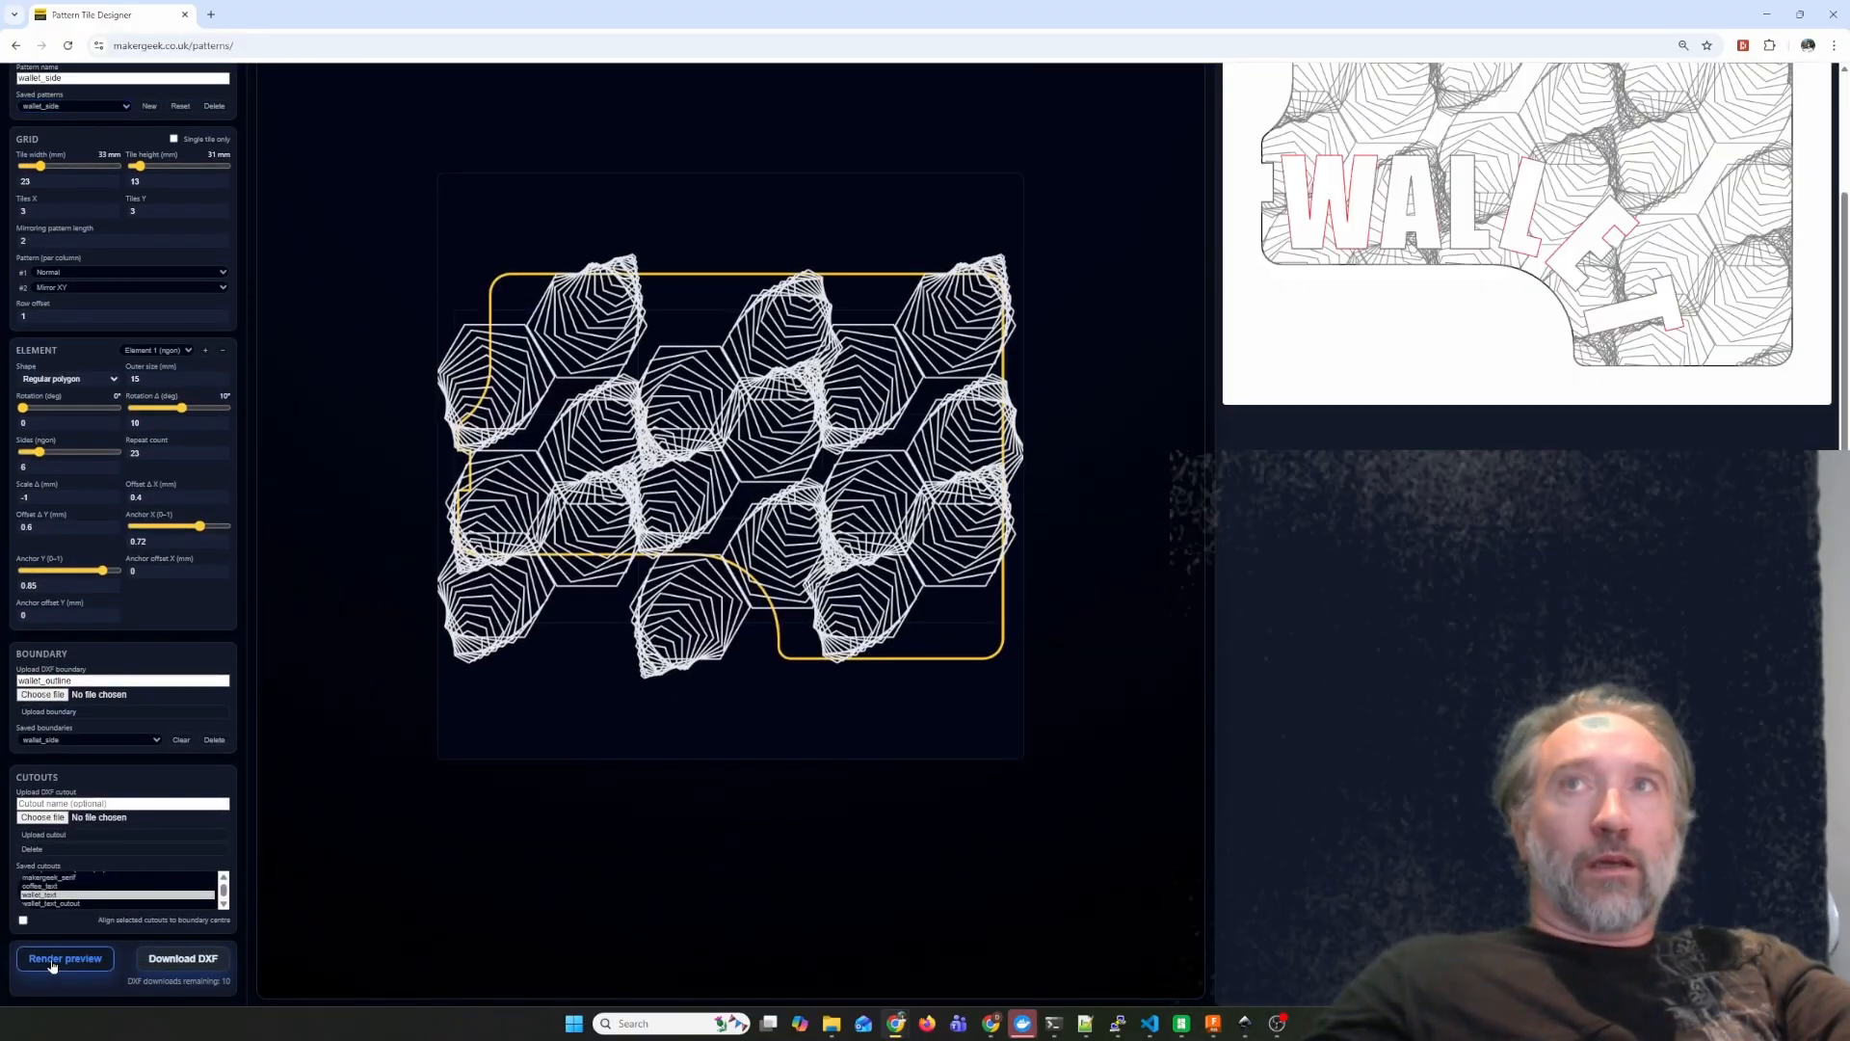
scroll(53, 966, "up", 1)
scroll(86, 940, "down", 1)
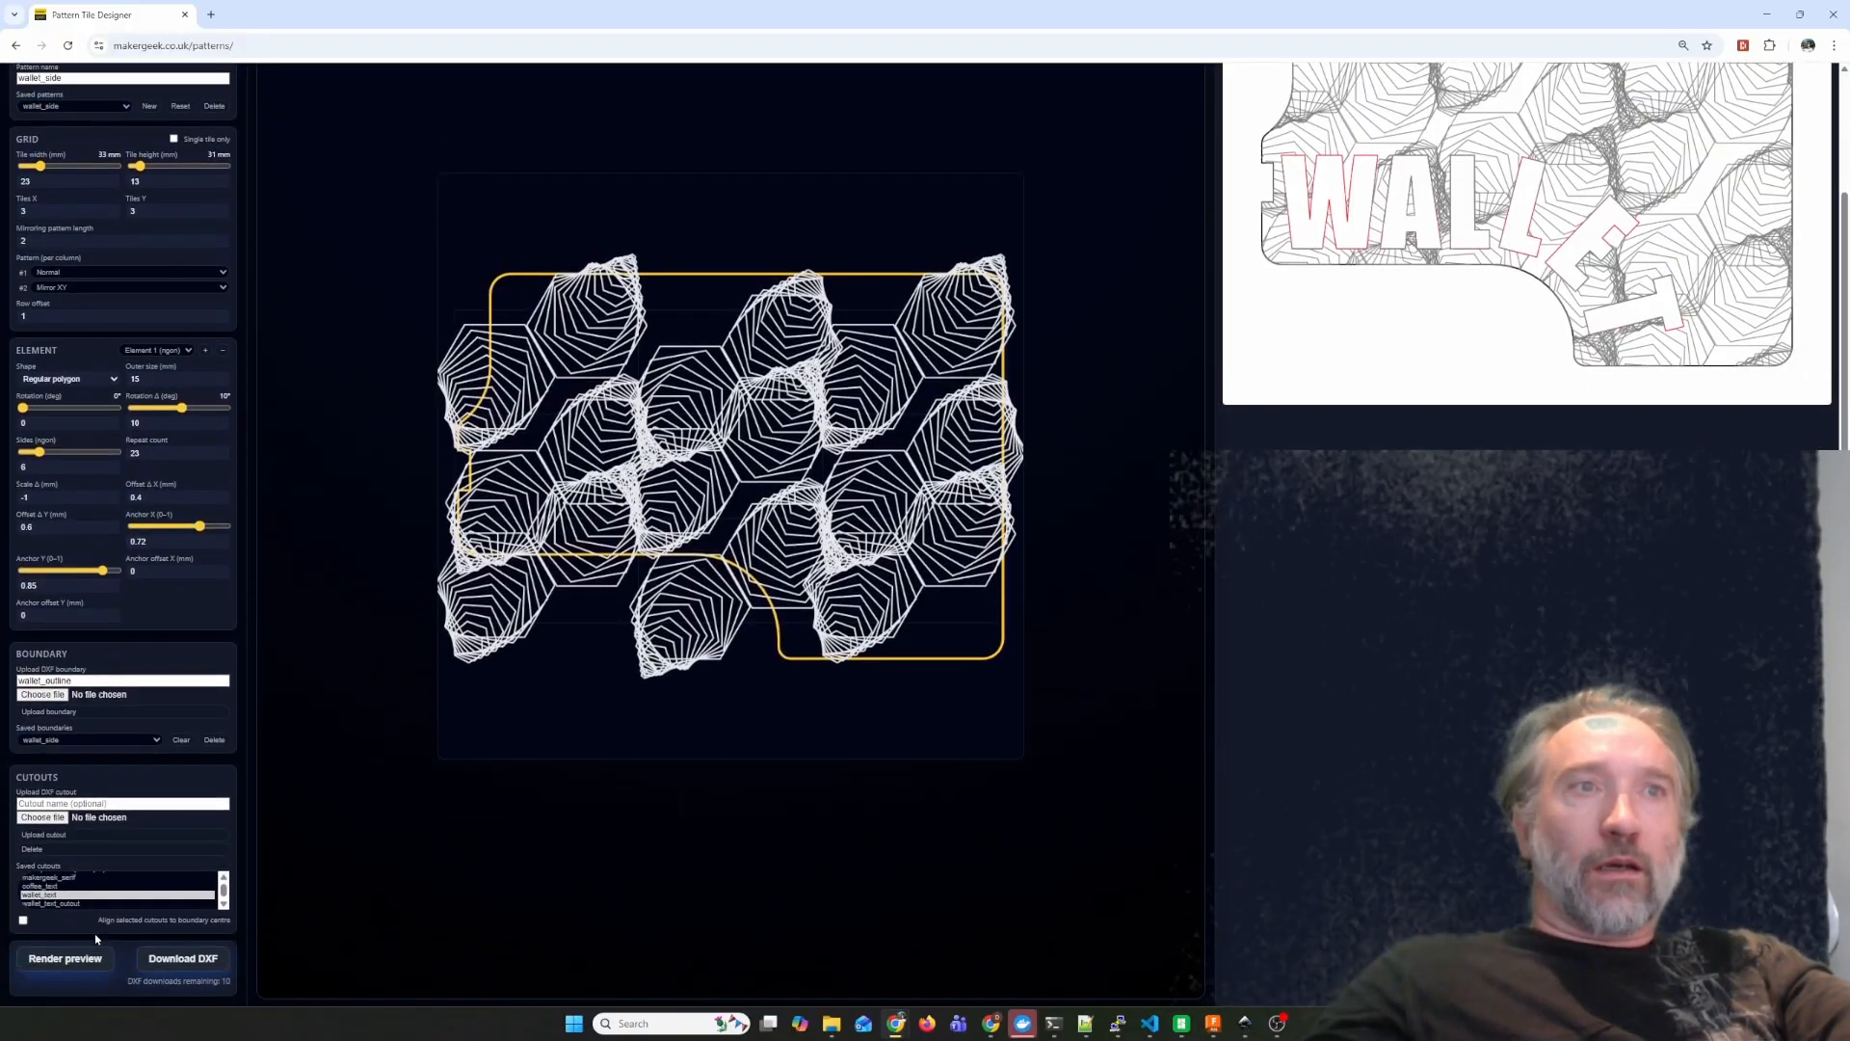
Try aligning the wallet_text cutout to the boundary centre in the preview, then restore its original placement and re-render.
left_click(23, 921)
left_click(63, 958)
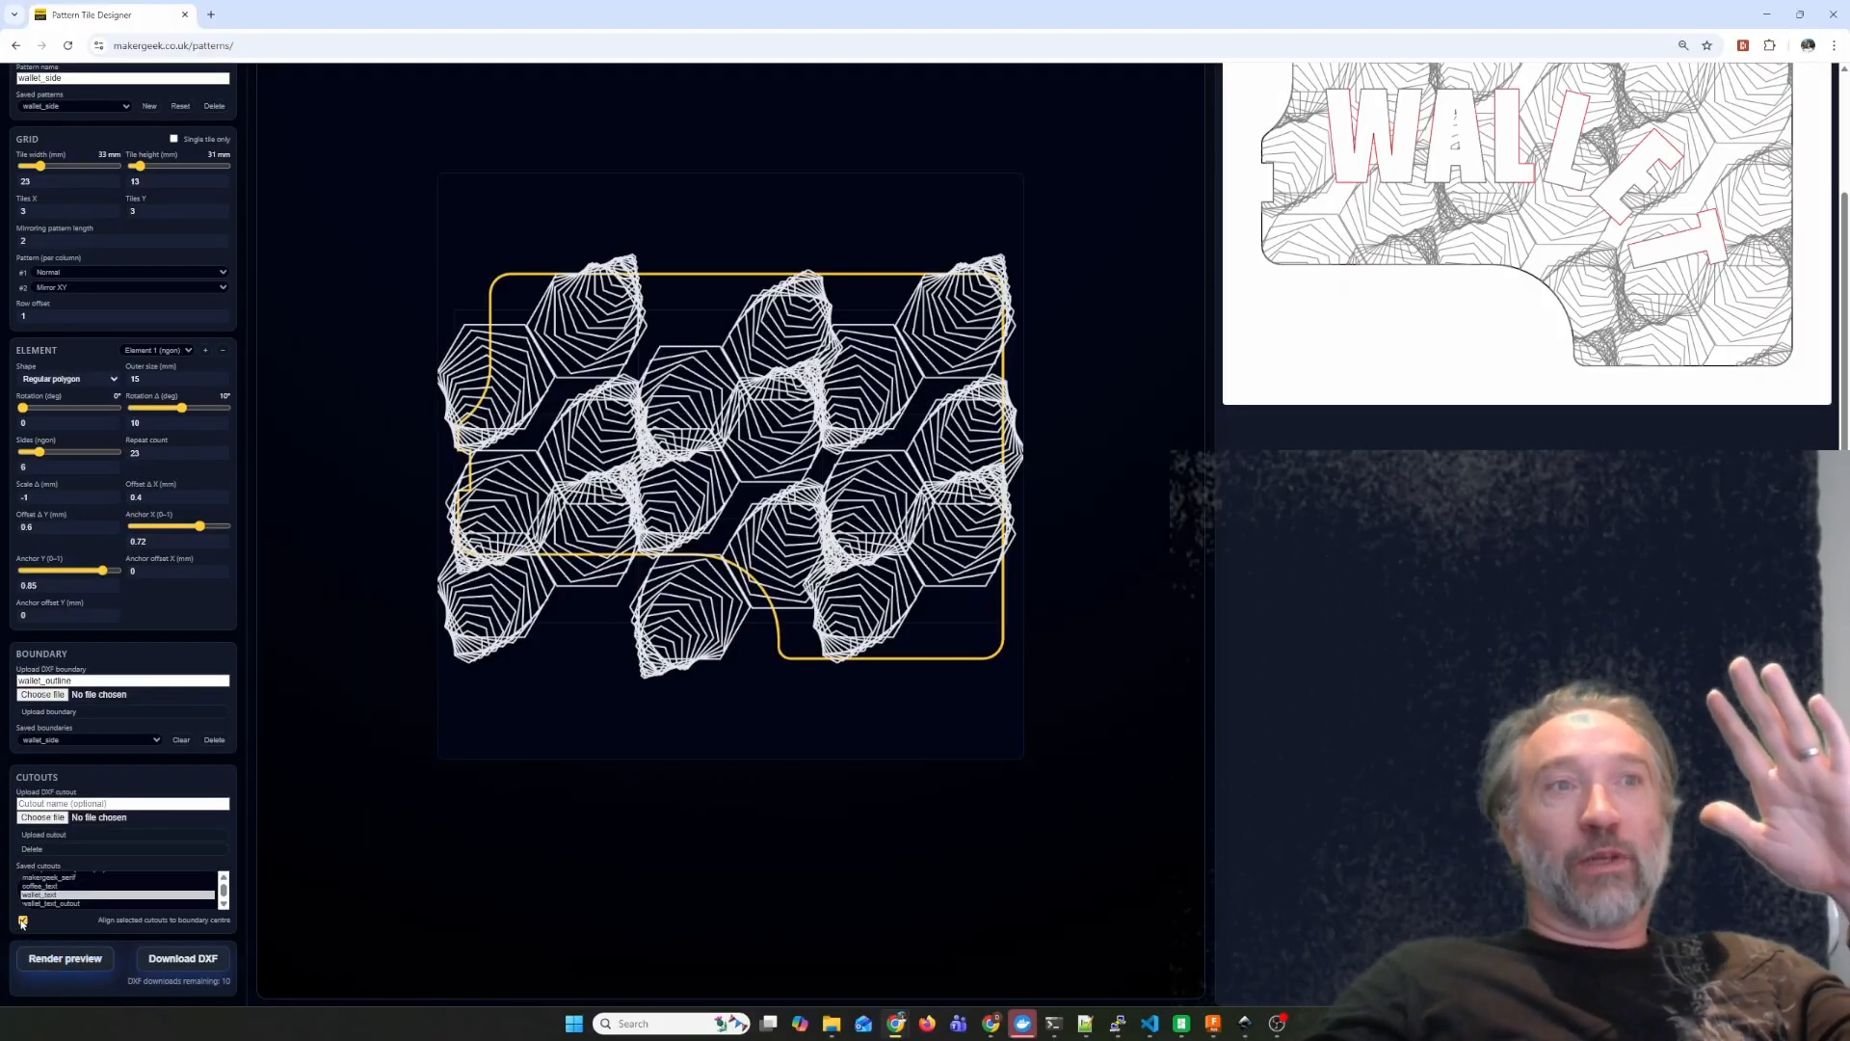
left_click(46, 957)
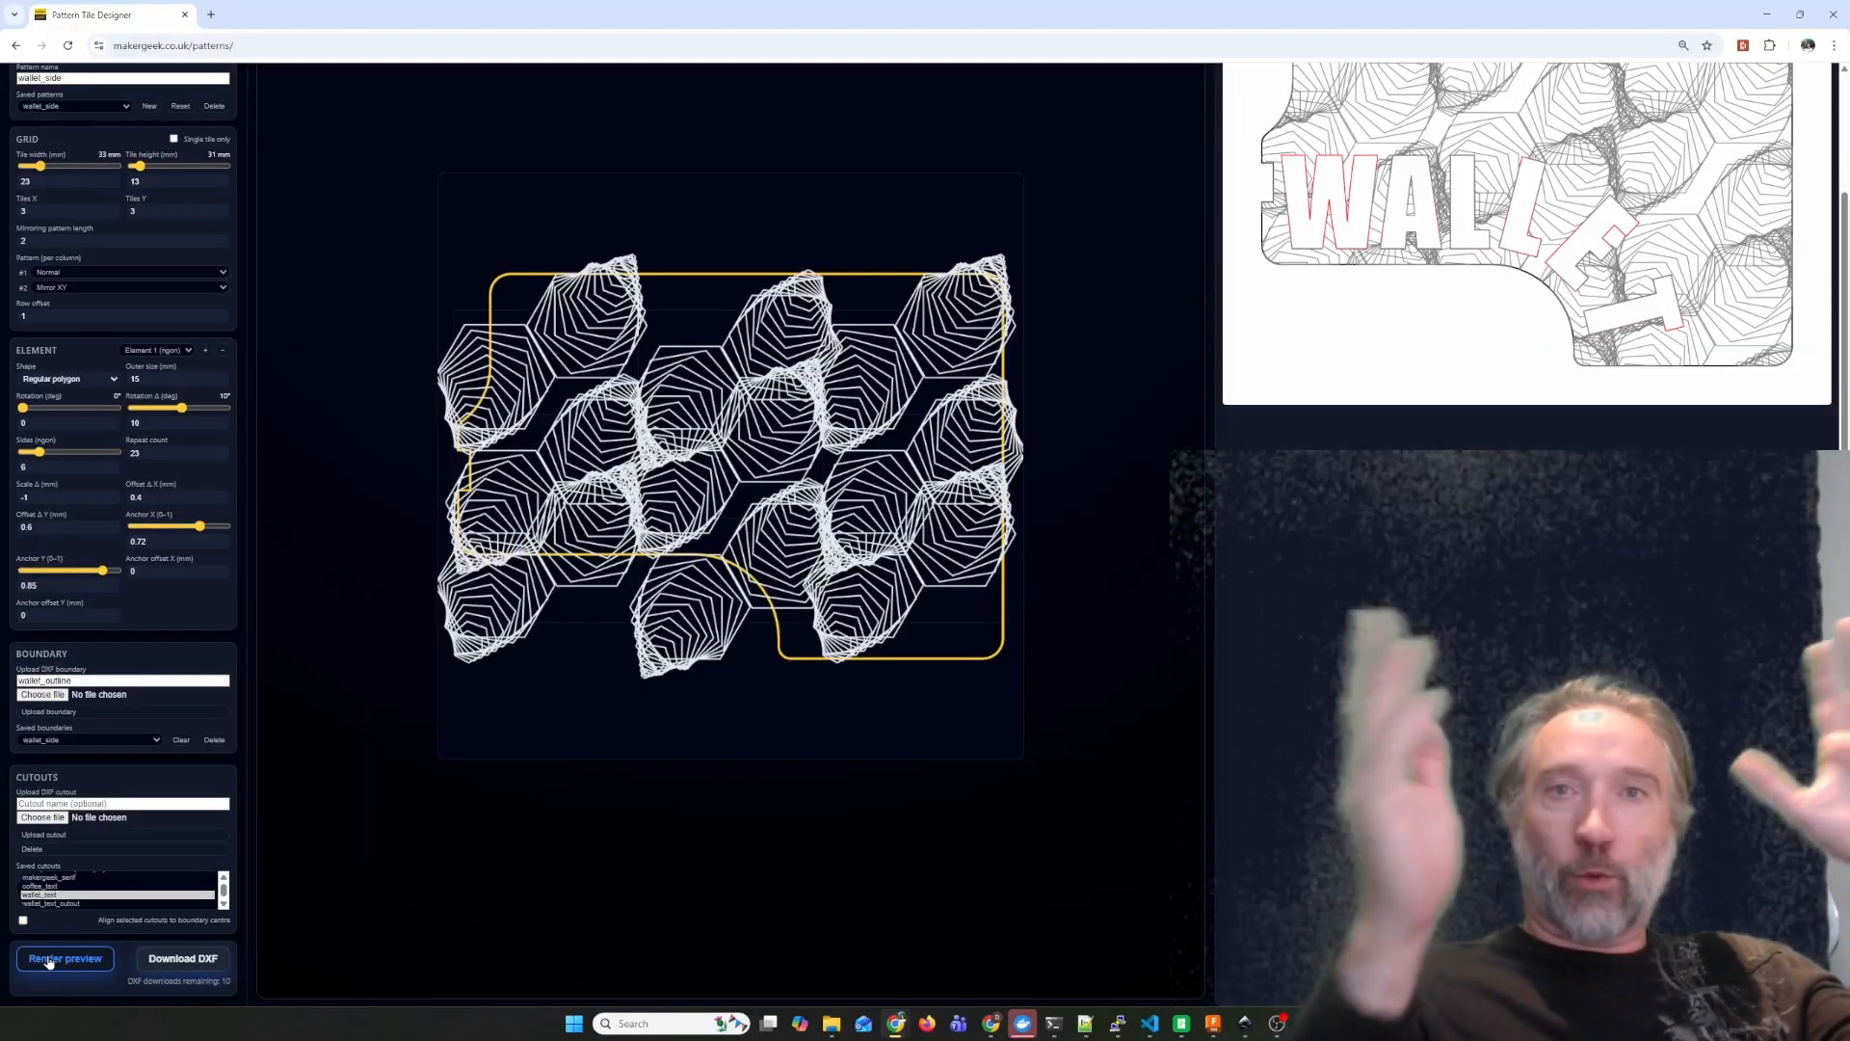
Download the clipped wallet pattern as a DXF file.
left_click(203, 966)
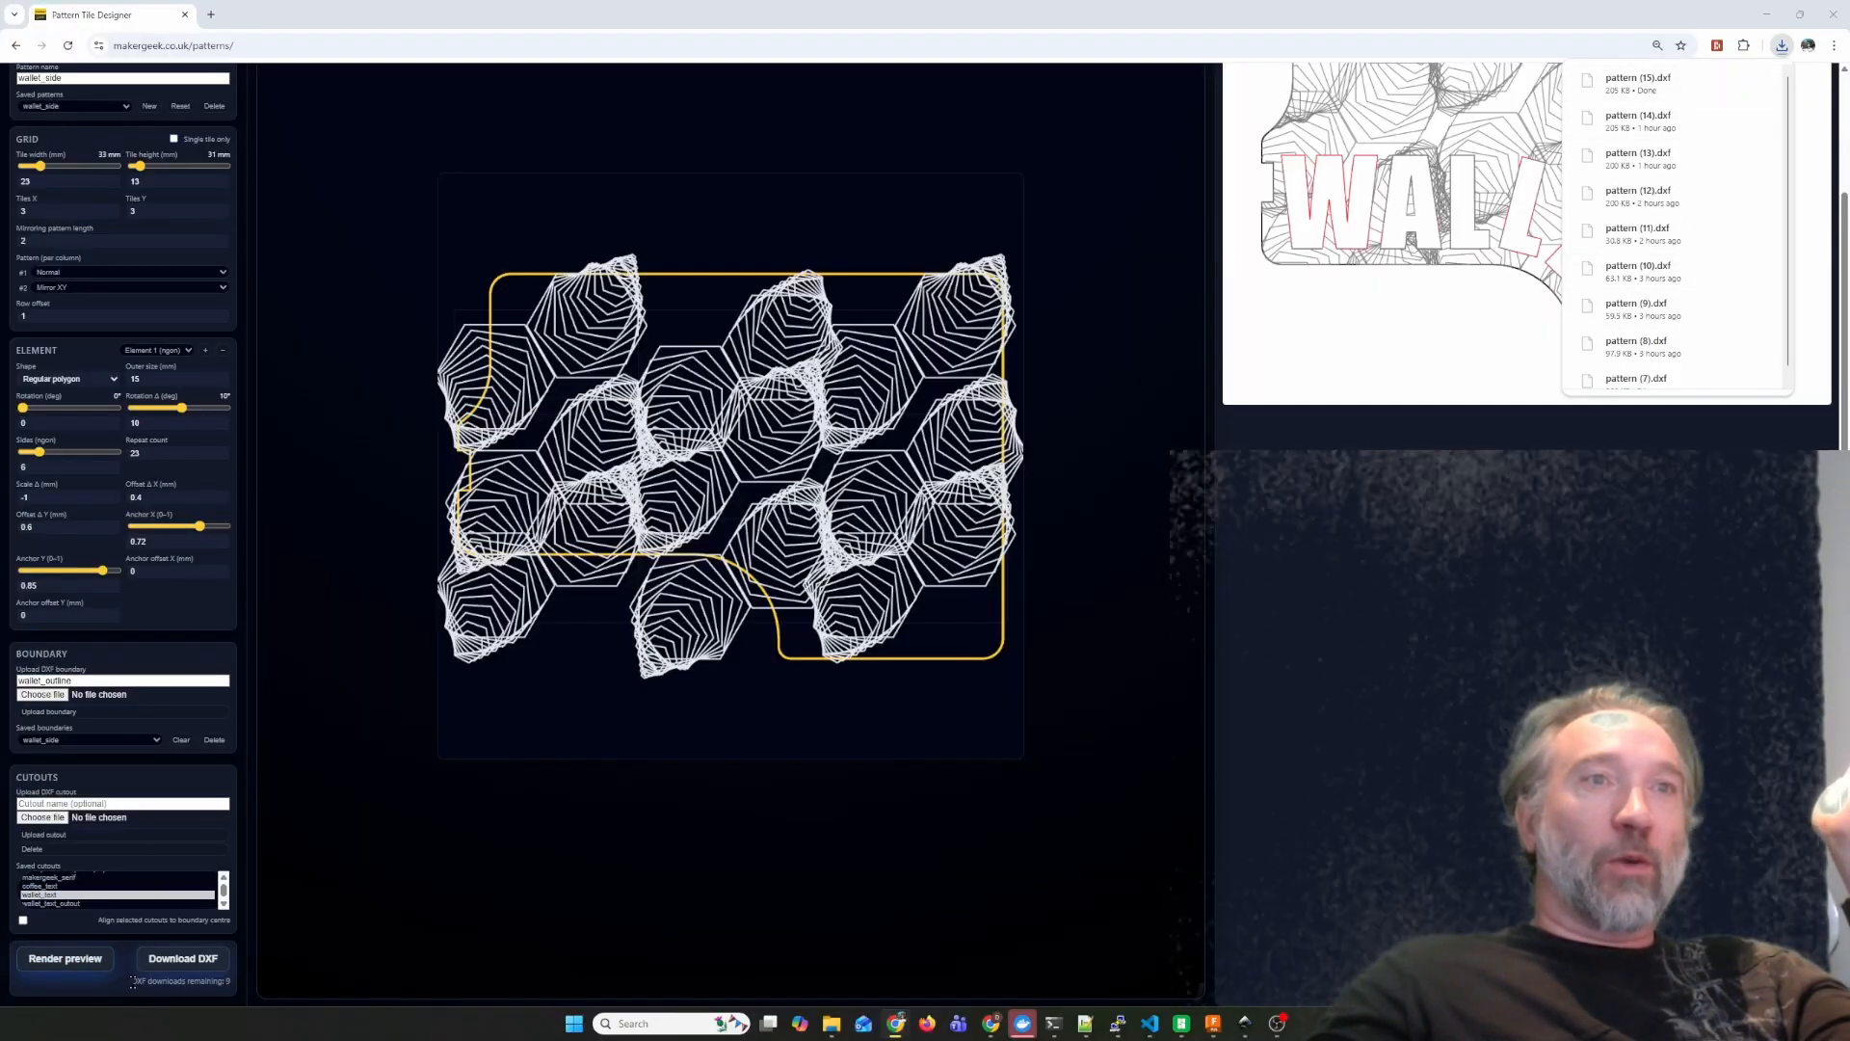
left_click_drag(133, 981, 247, 993)
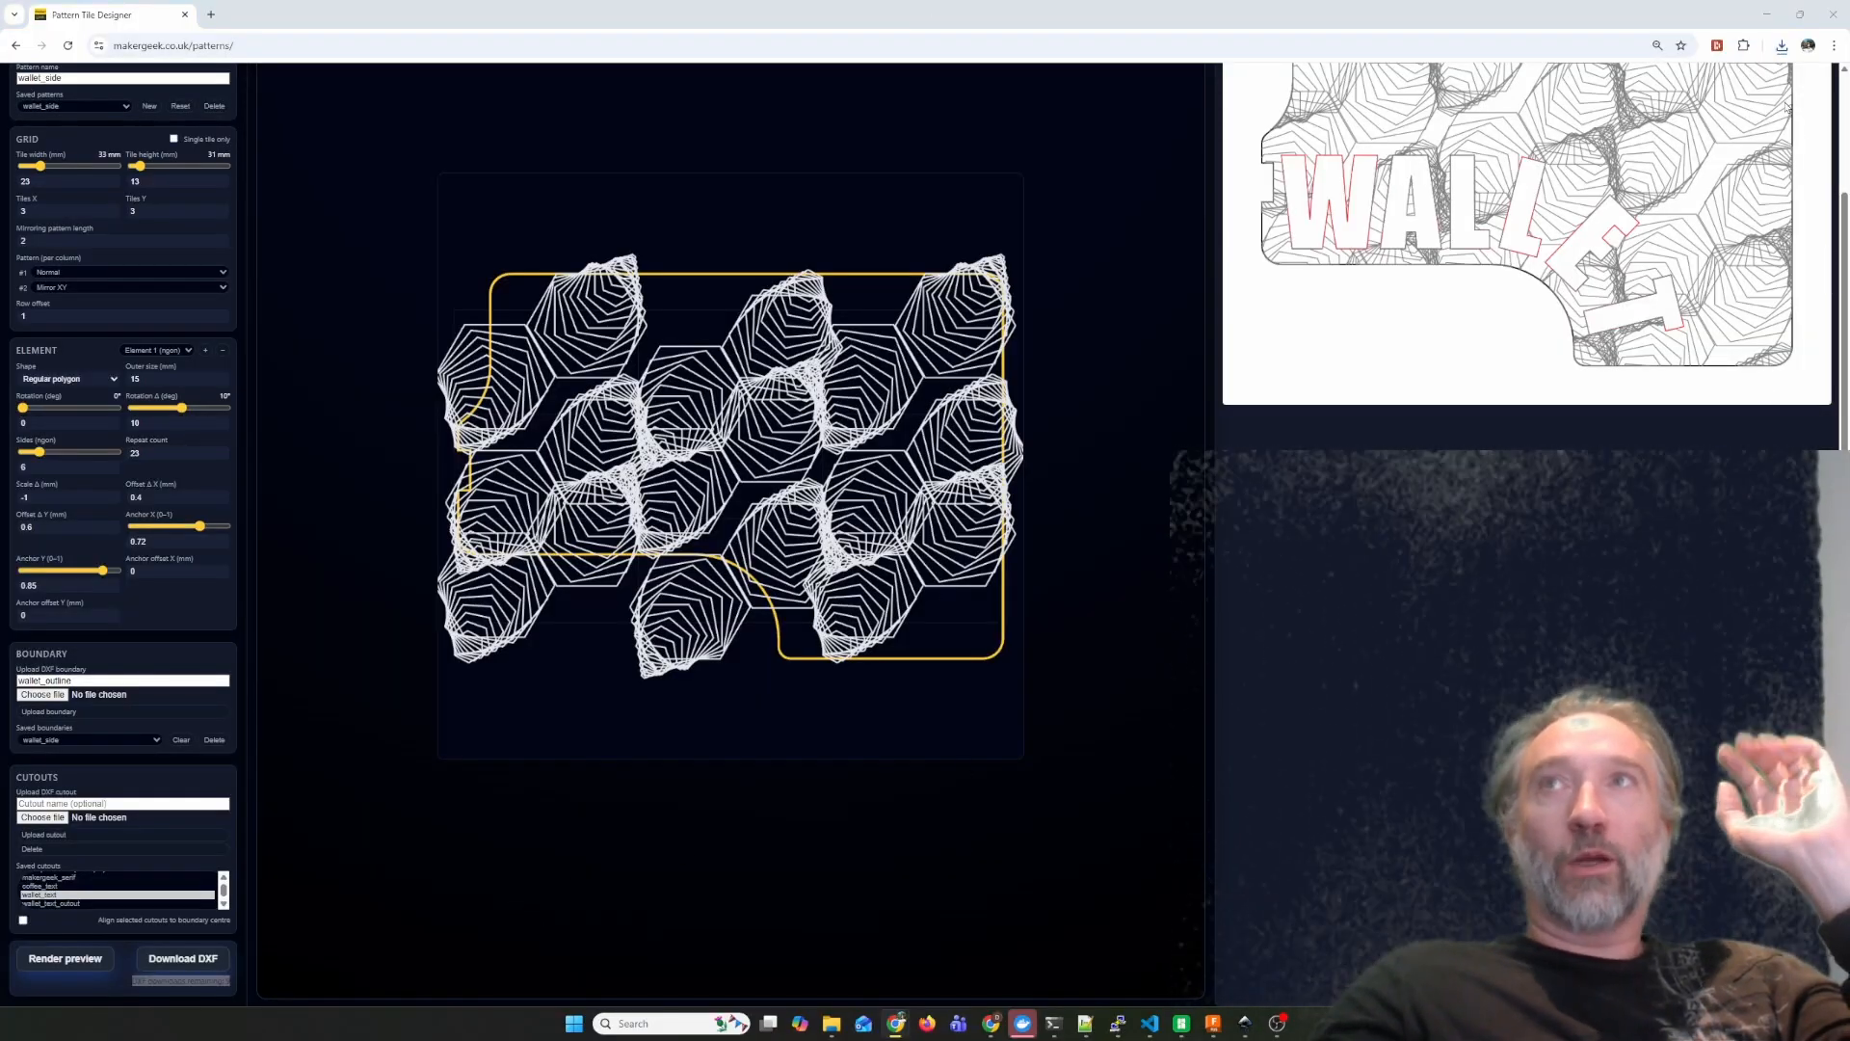
Switch to Fusion and insert the downloaded pattern (15).dxf on the XY plane of a new design.
left_click(1212, 1022)
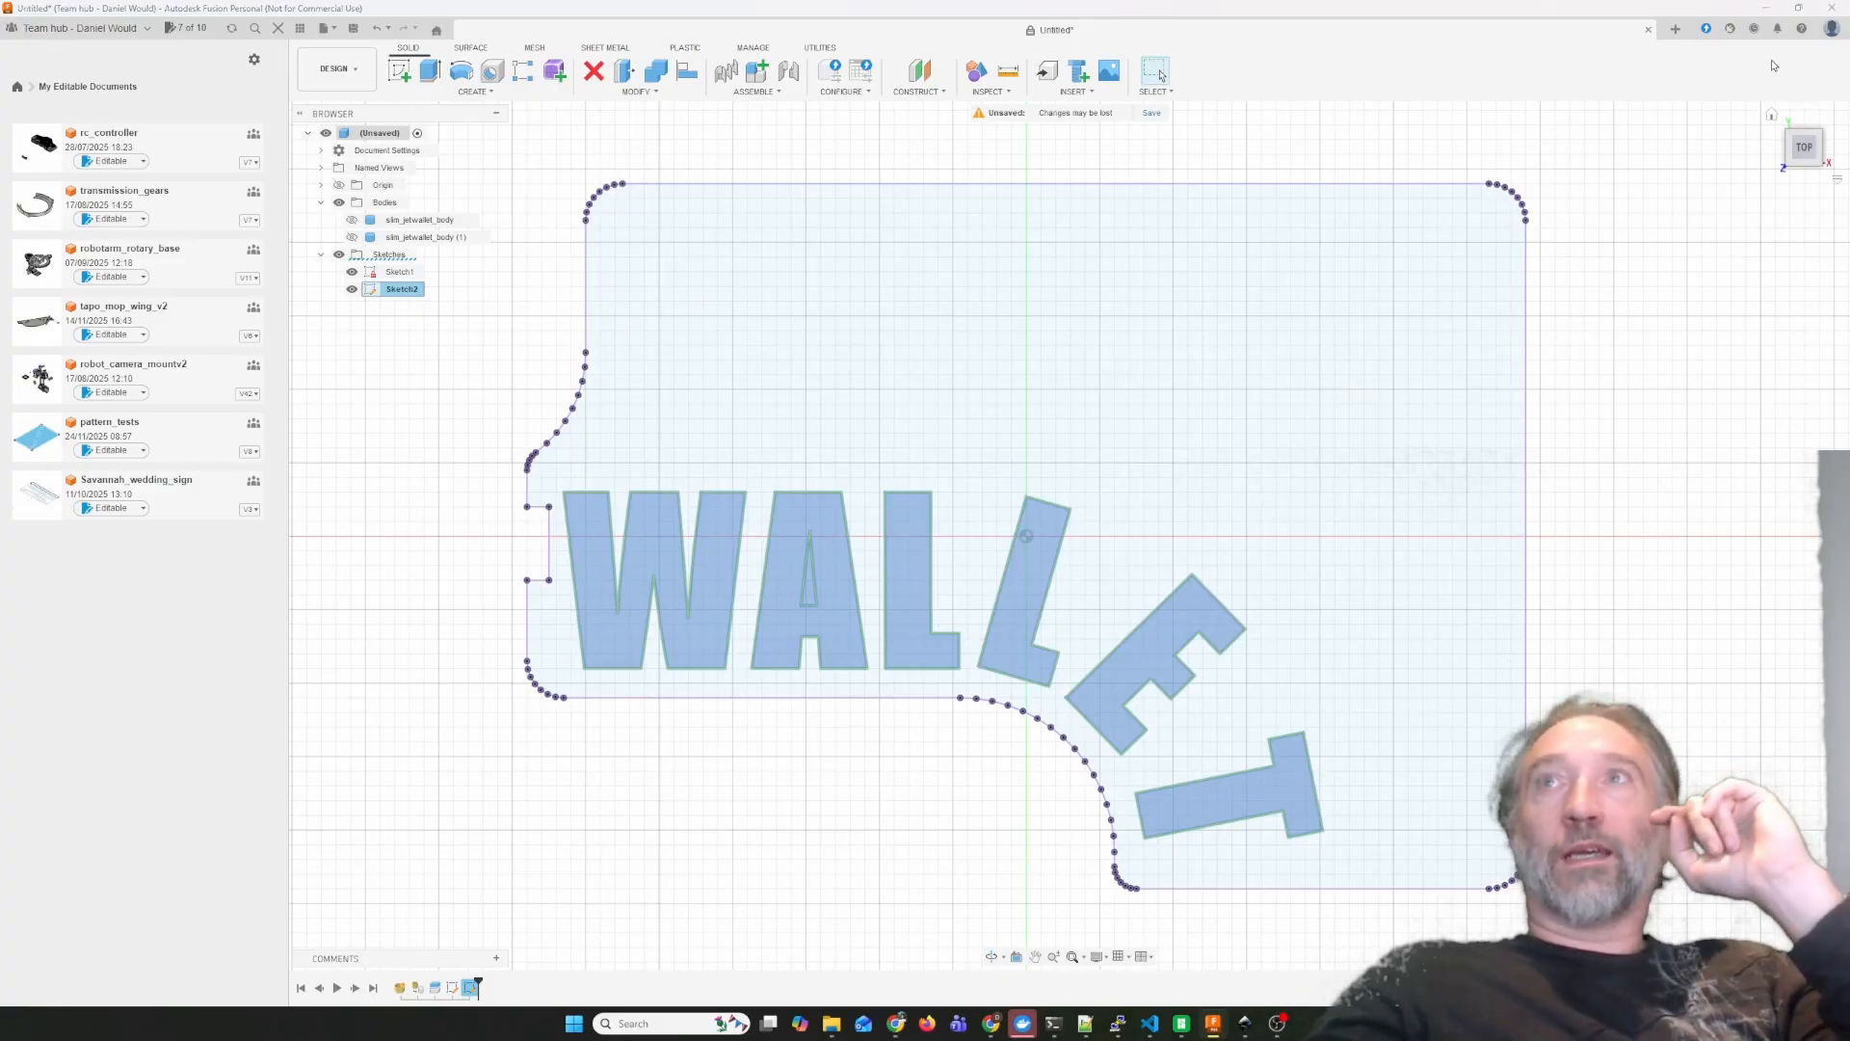
left_click(1674, 29)
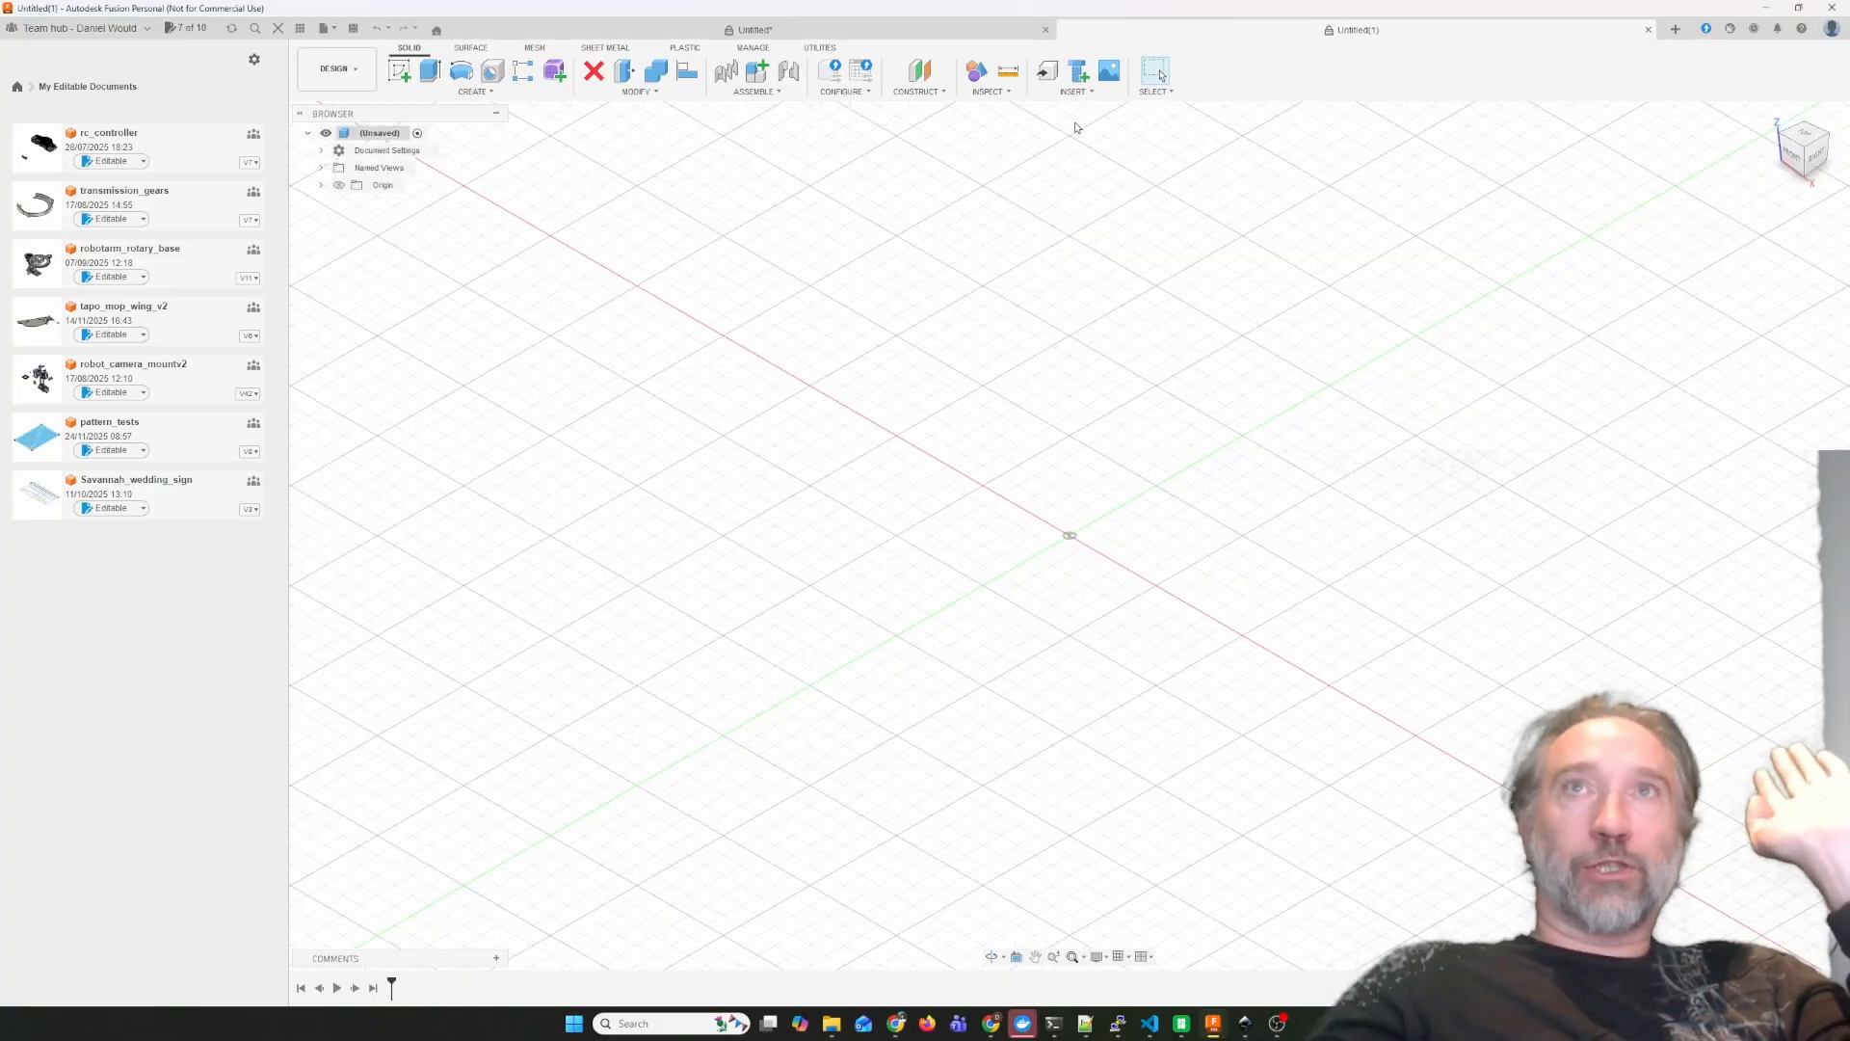
left_click(1079, 92)
left_click(1077, 180)
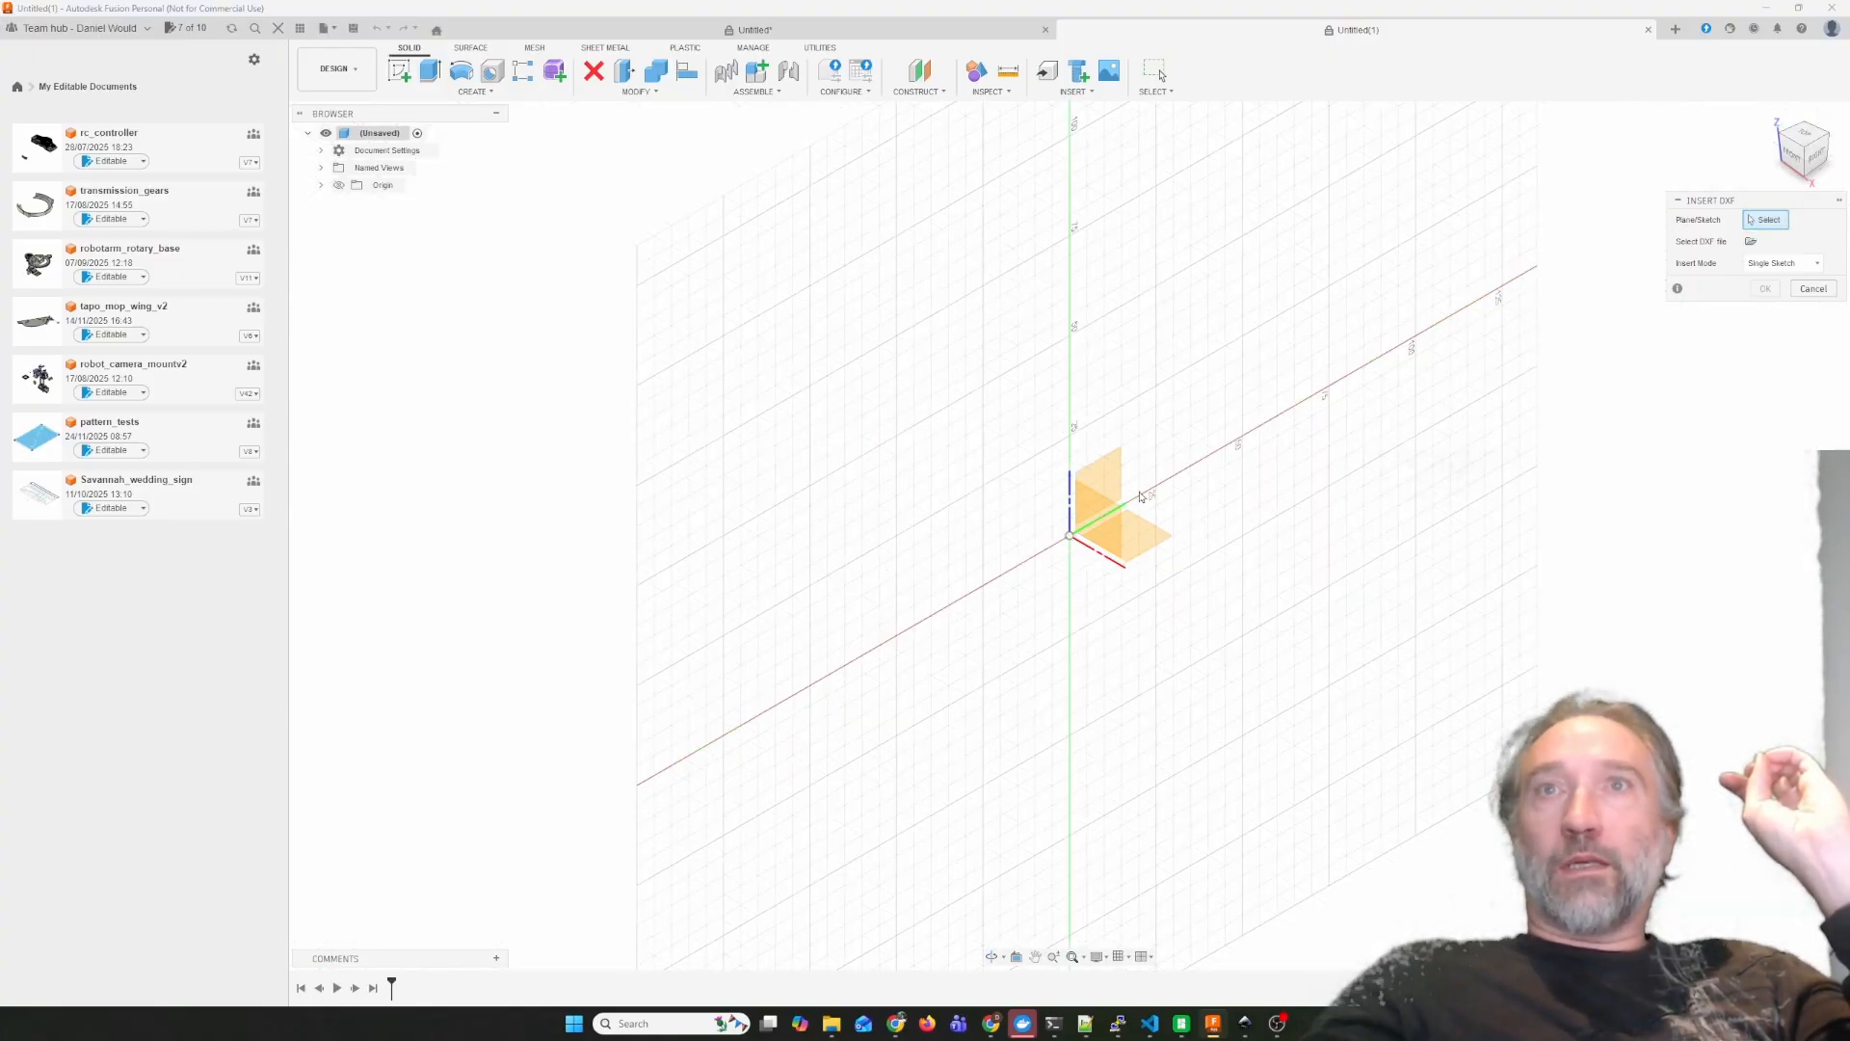
left_click(1132, 535)
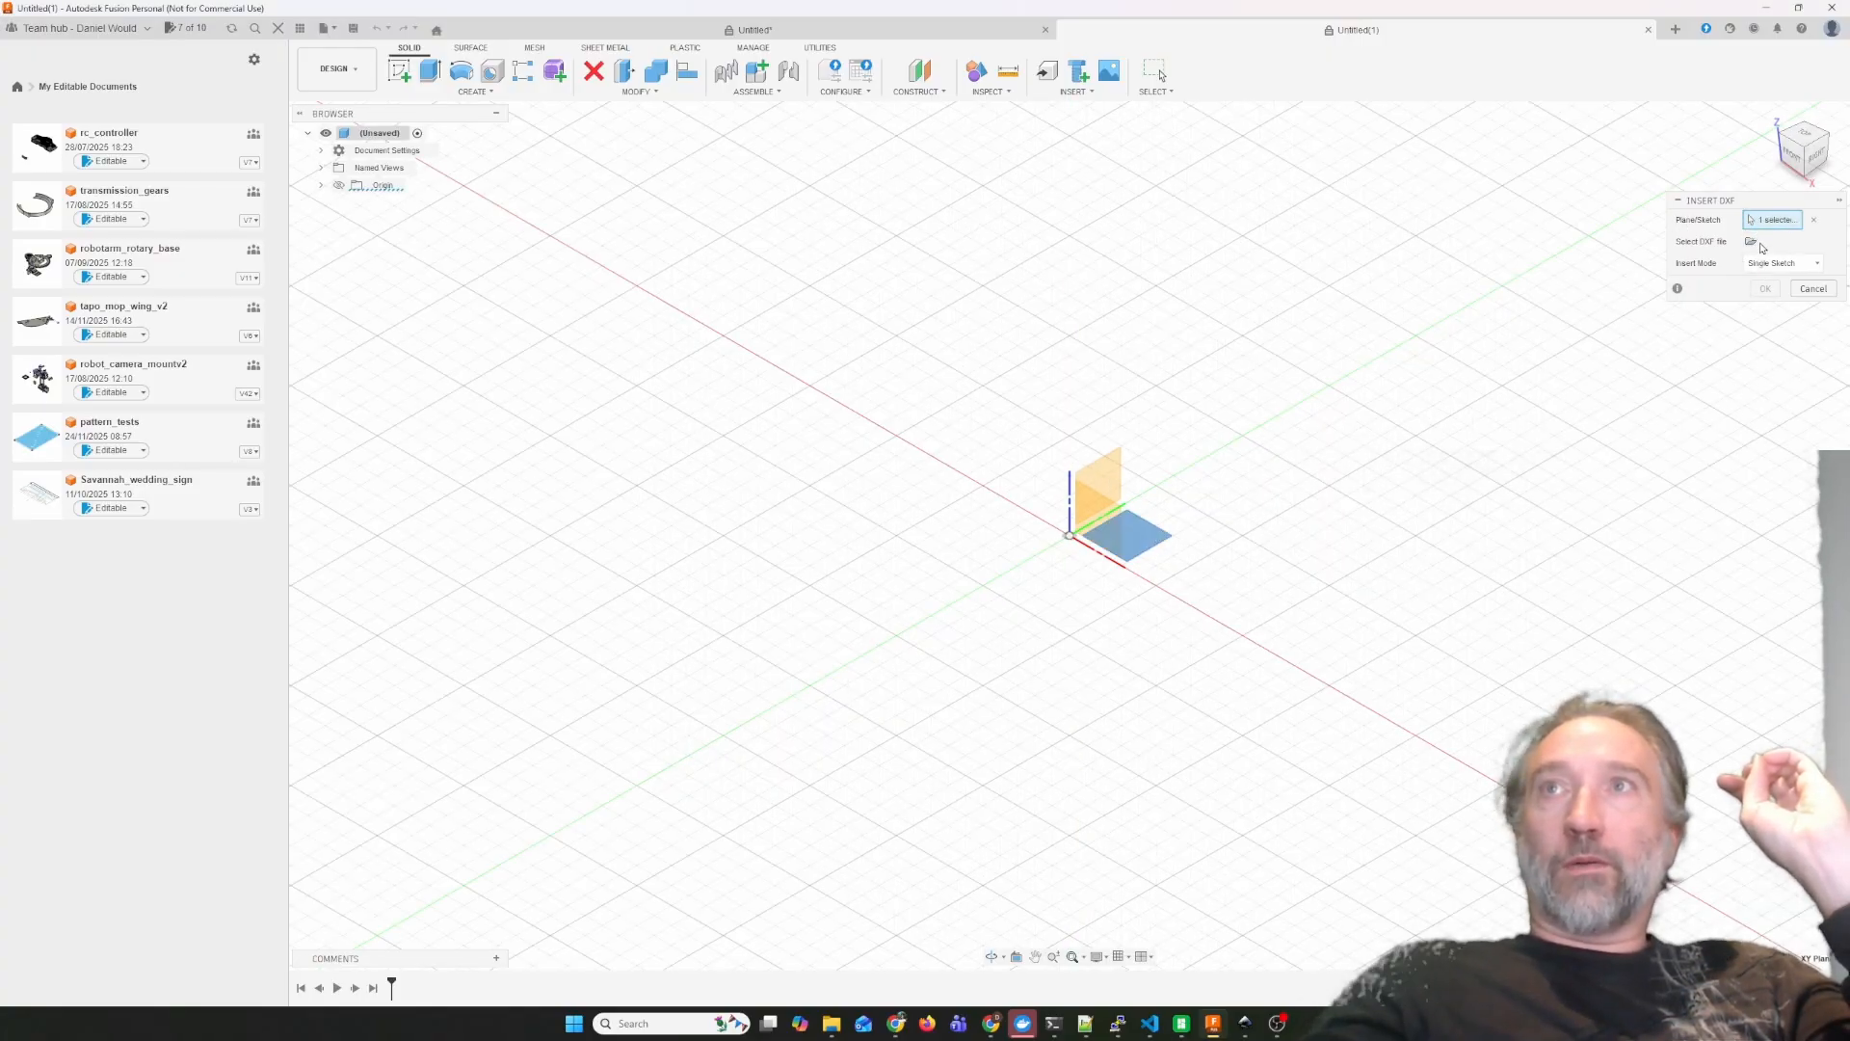
left_click(1751, 241)
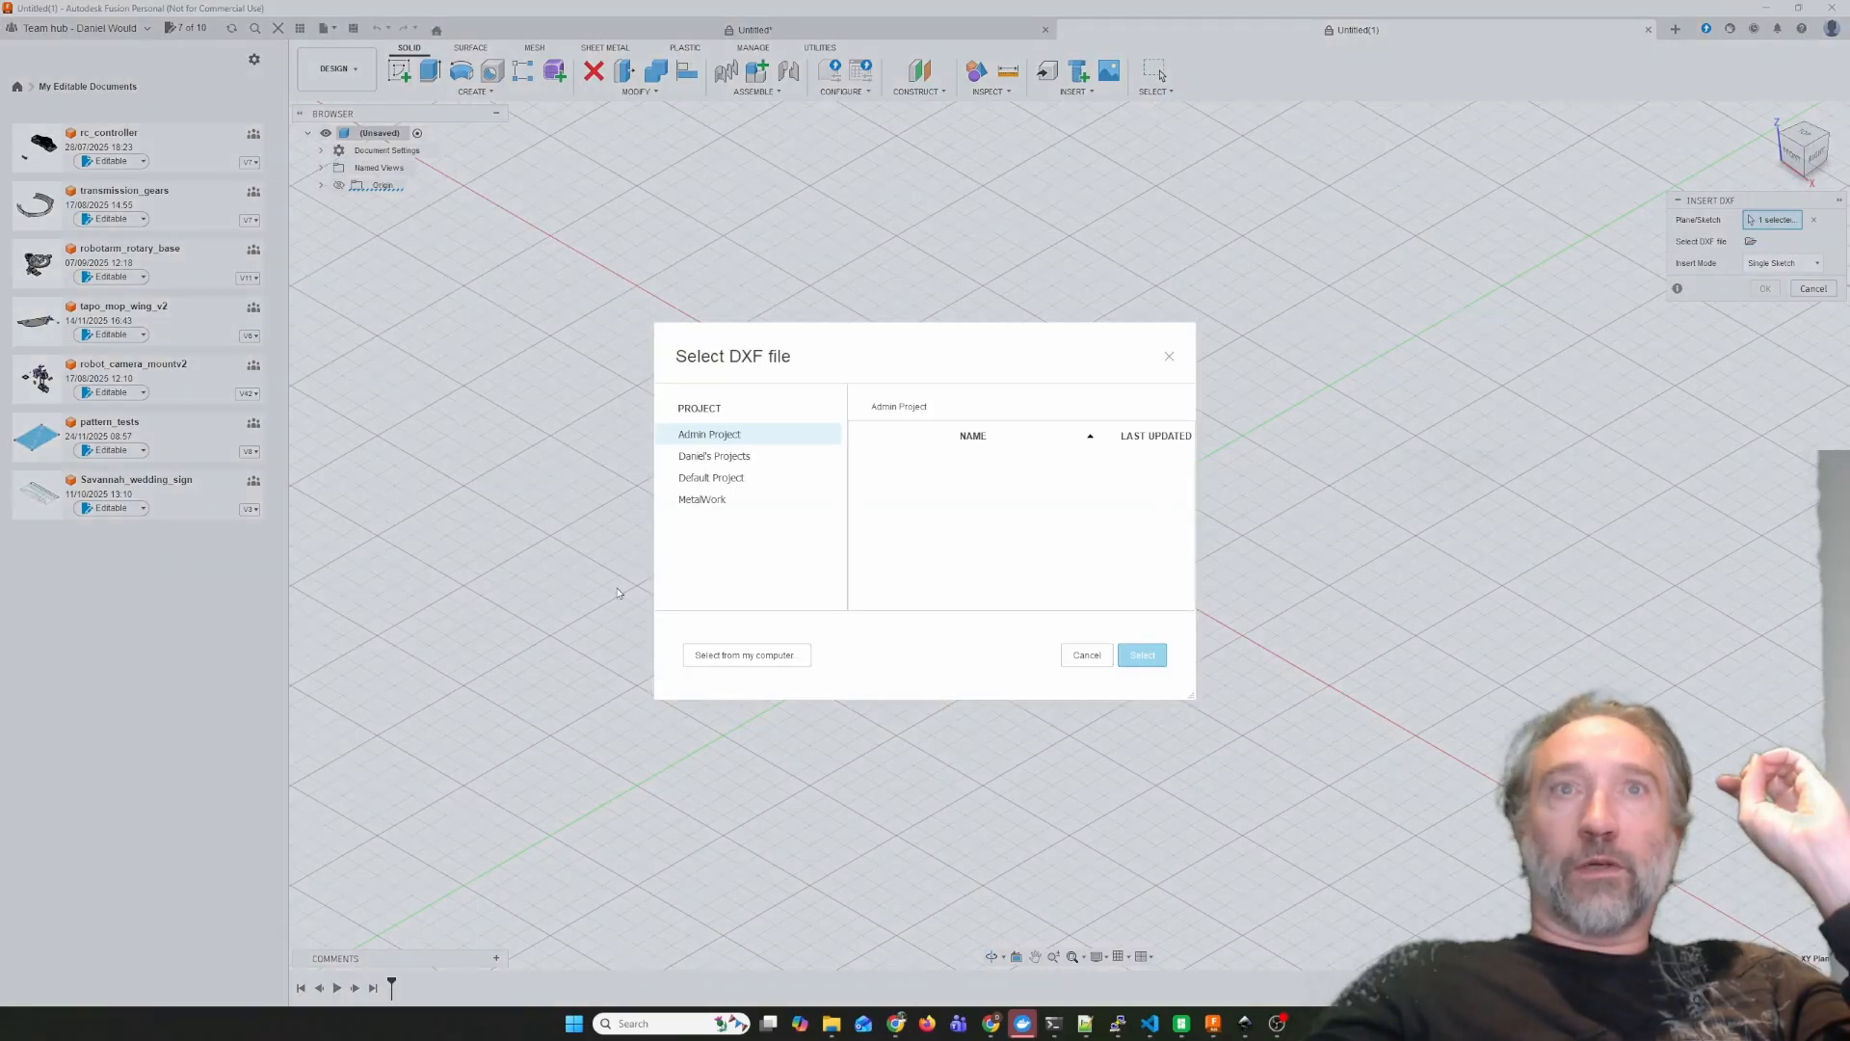
left_click(746, 654)
left_click(184, 154)
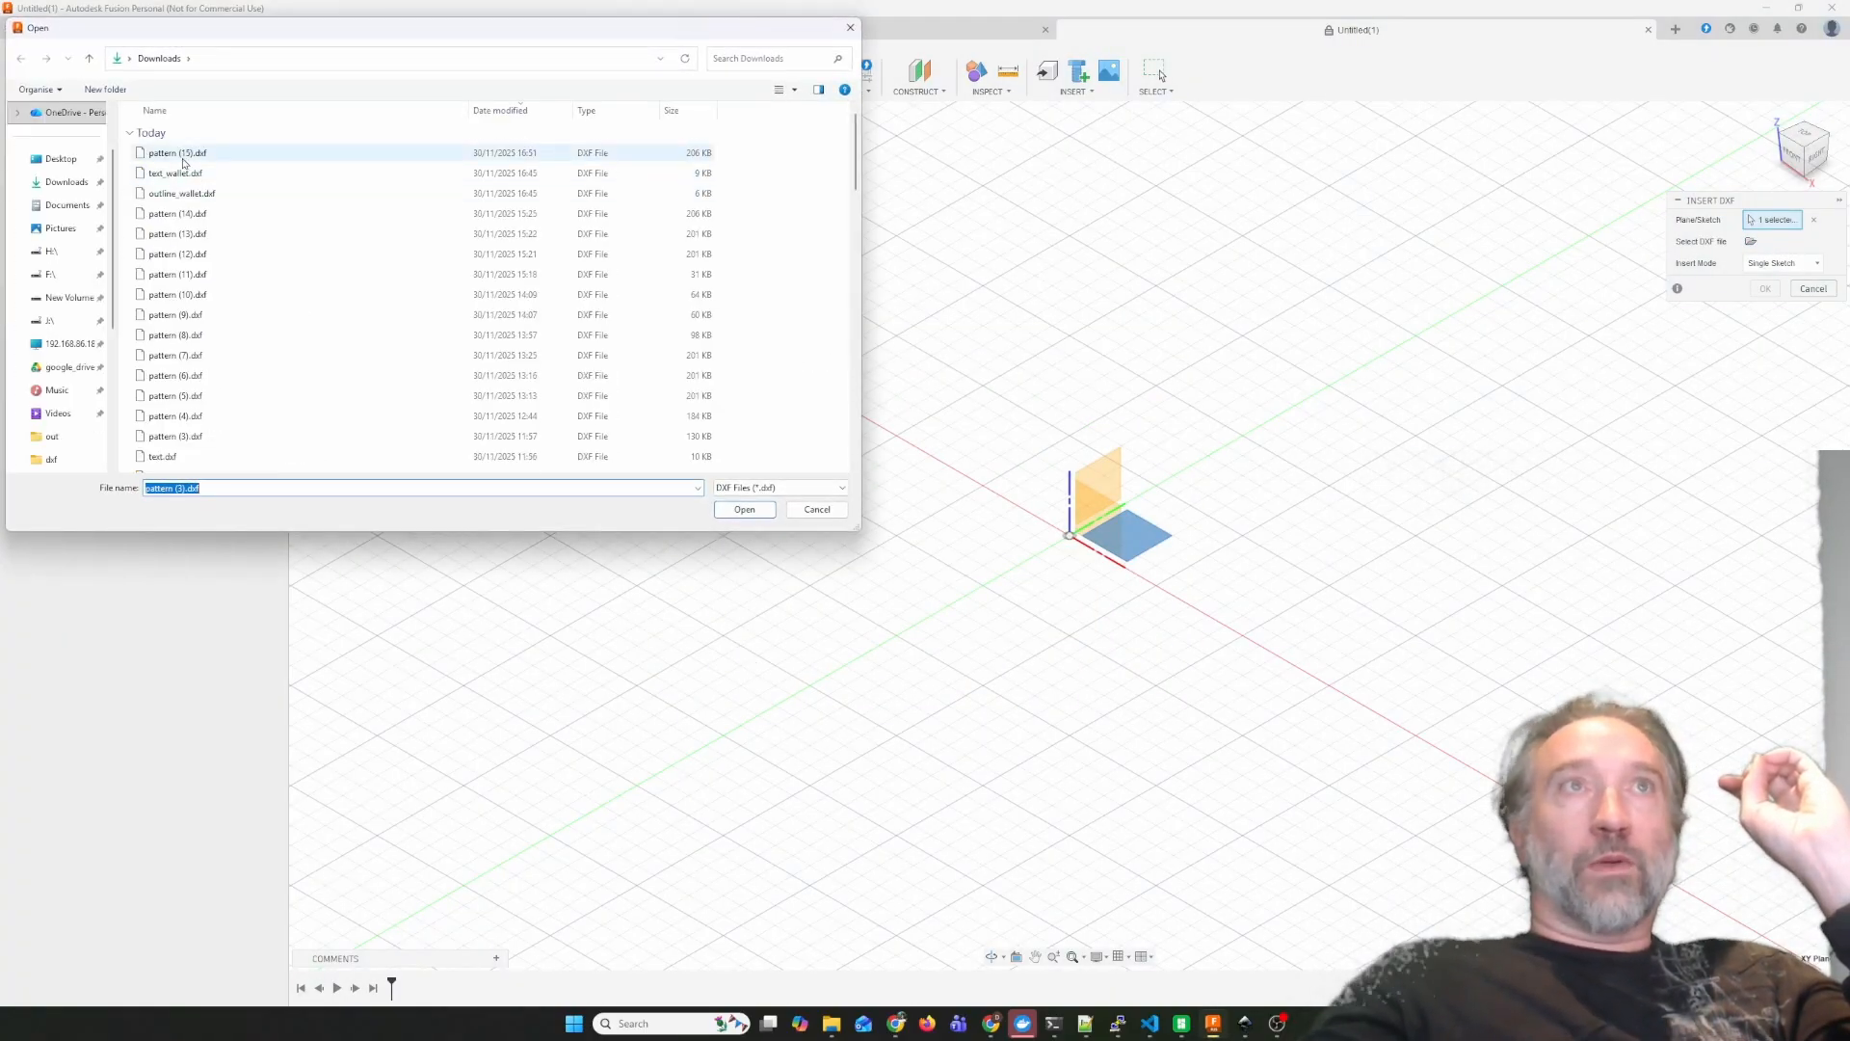
left_click(743, 508)
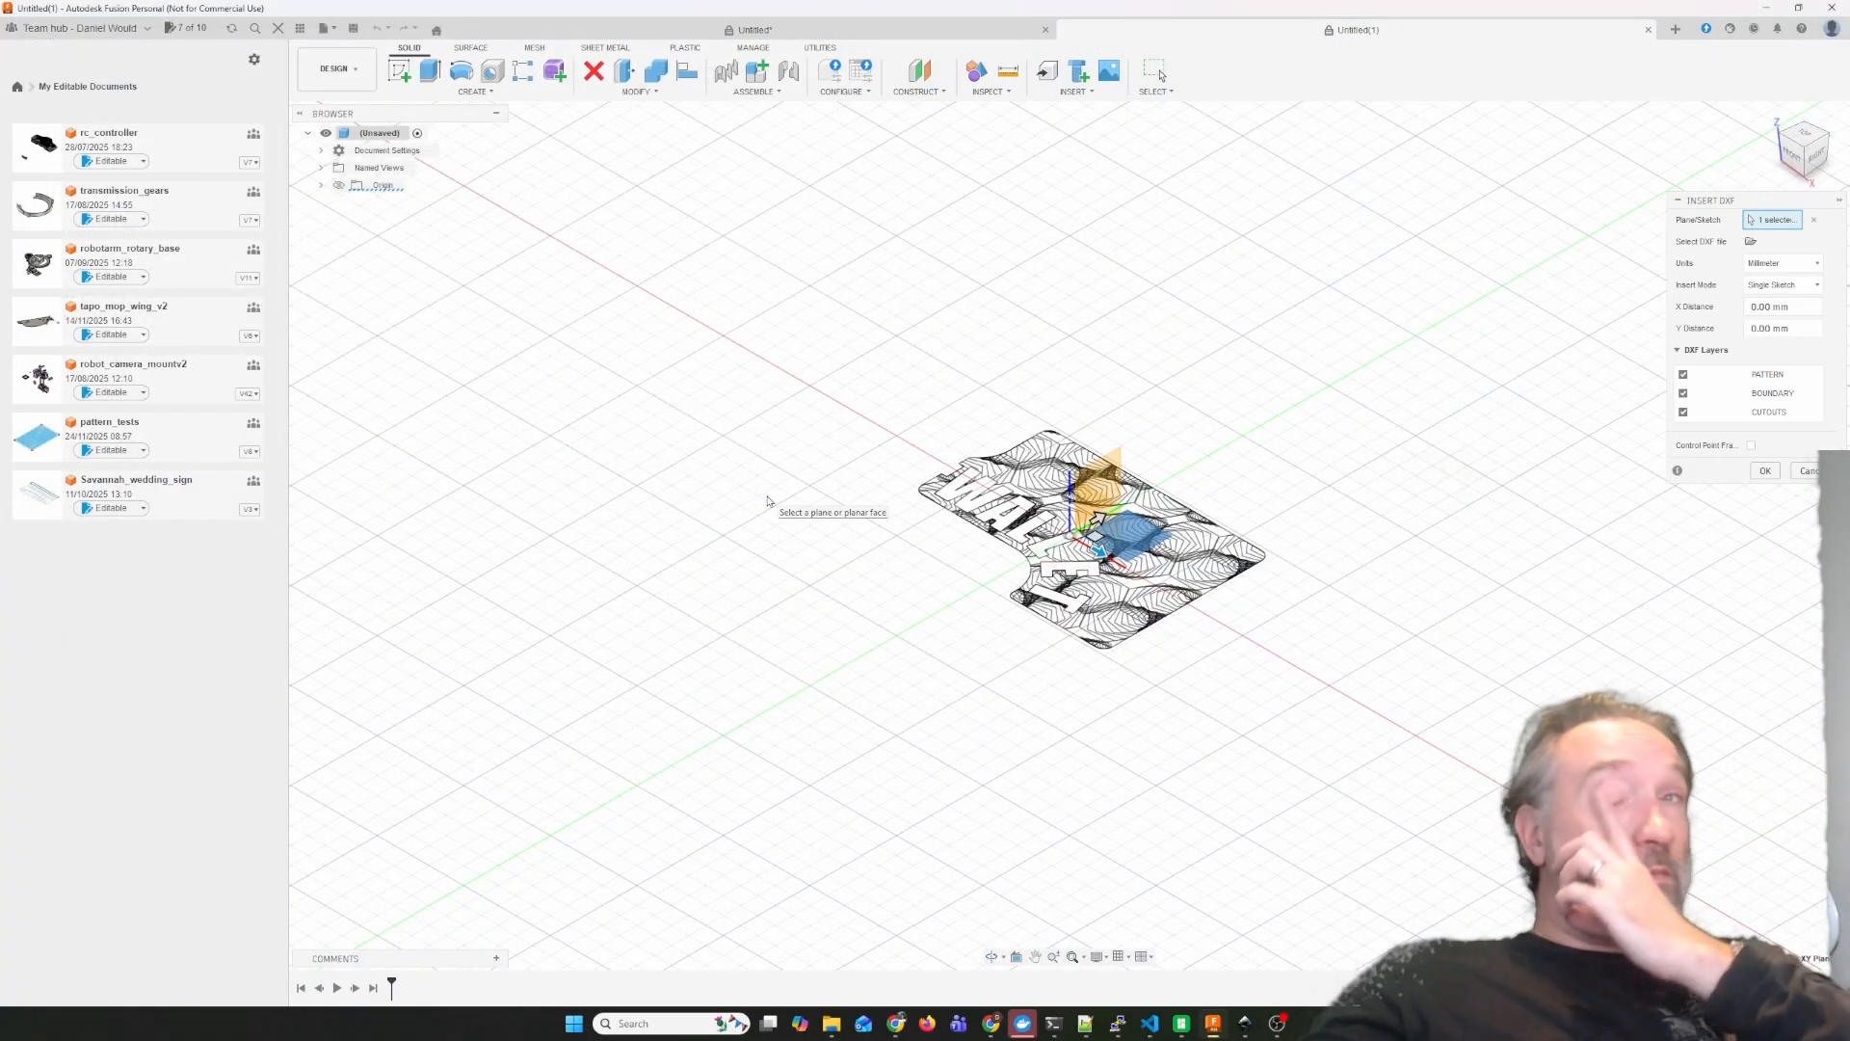
left_click(1810, 138)
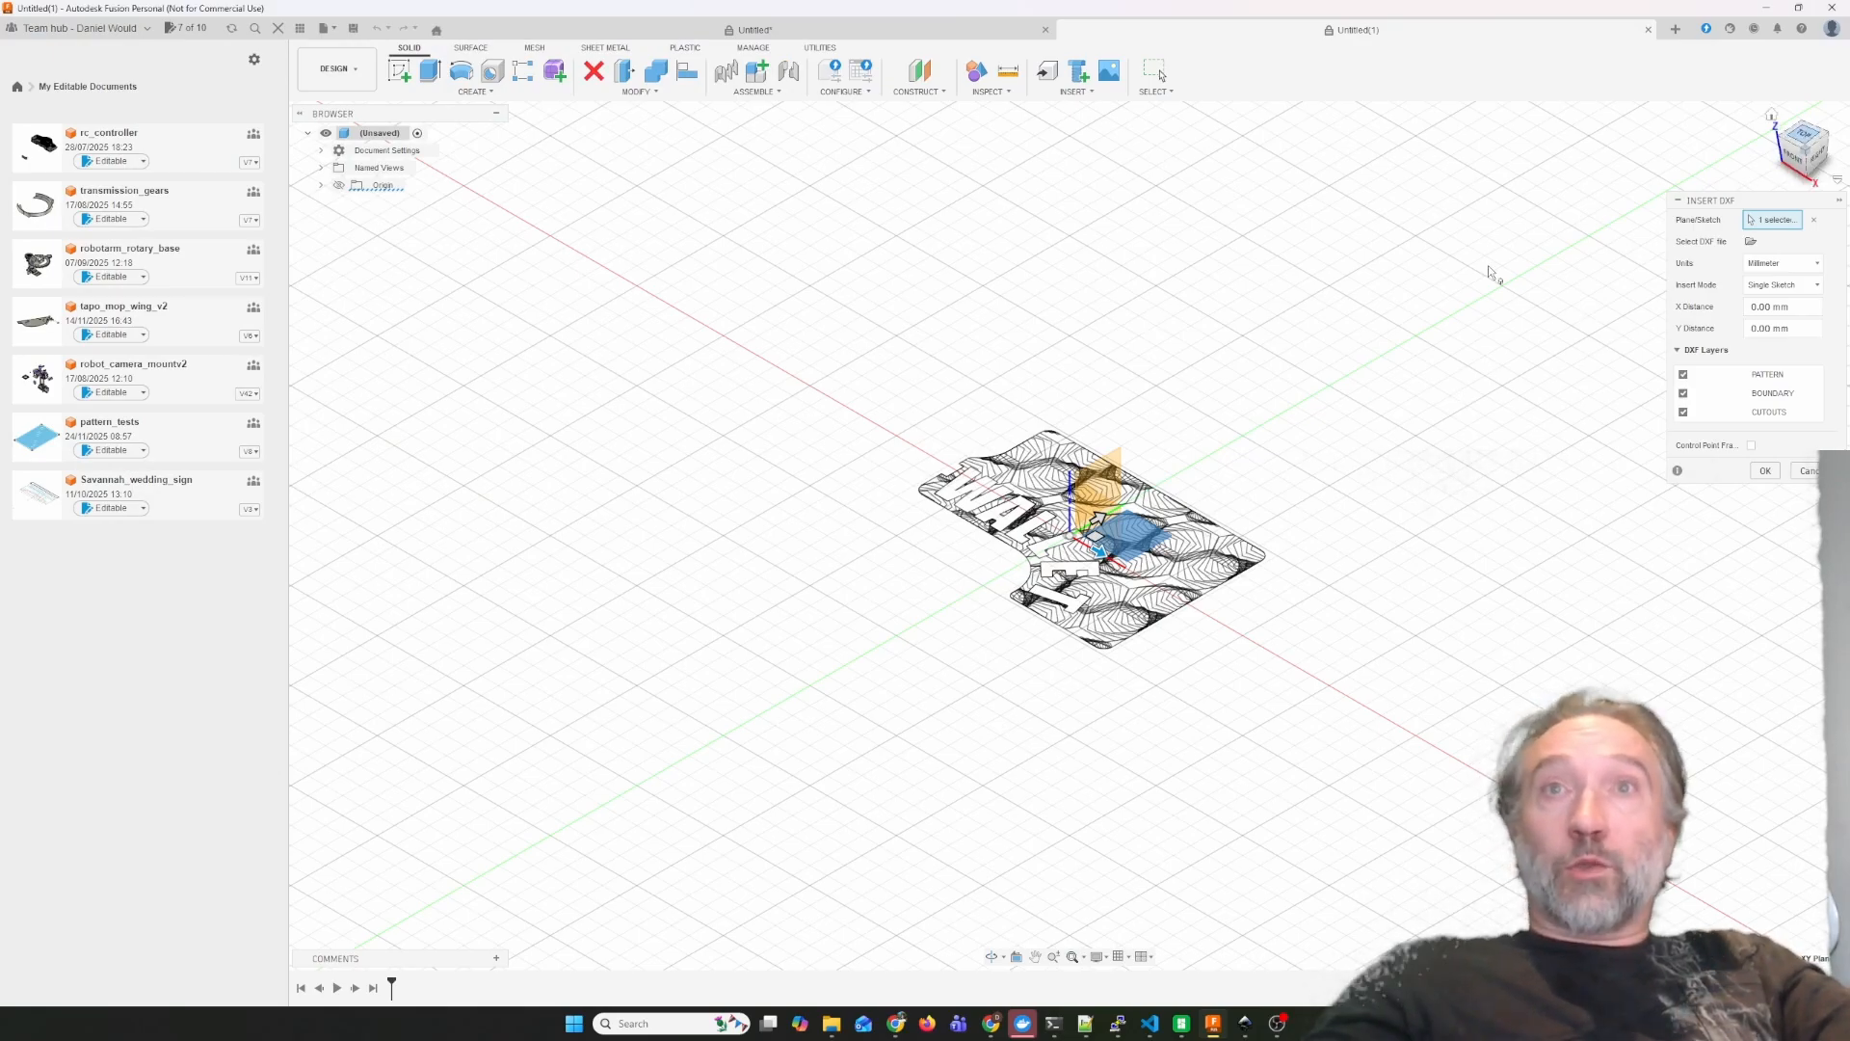
left_click(1764, 473)
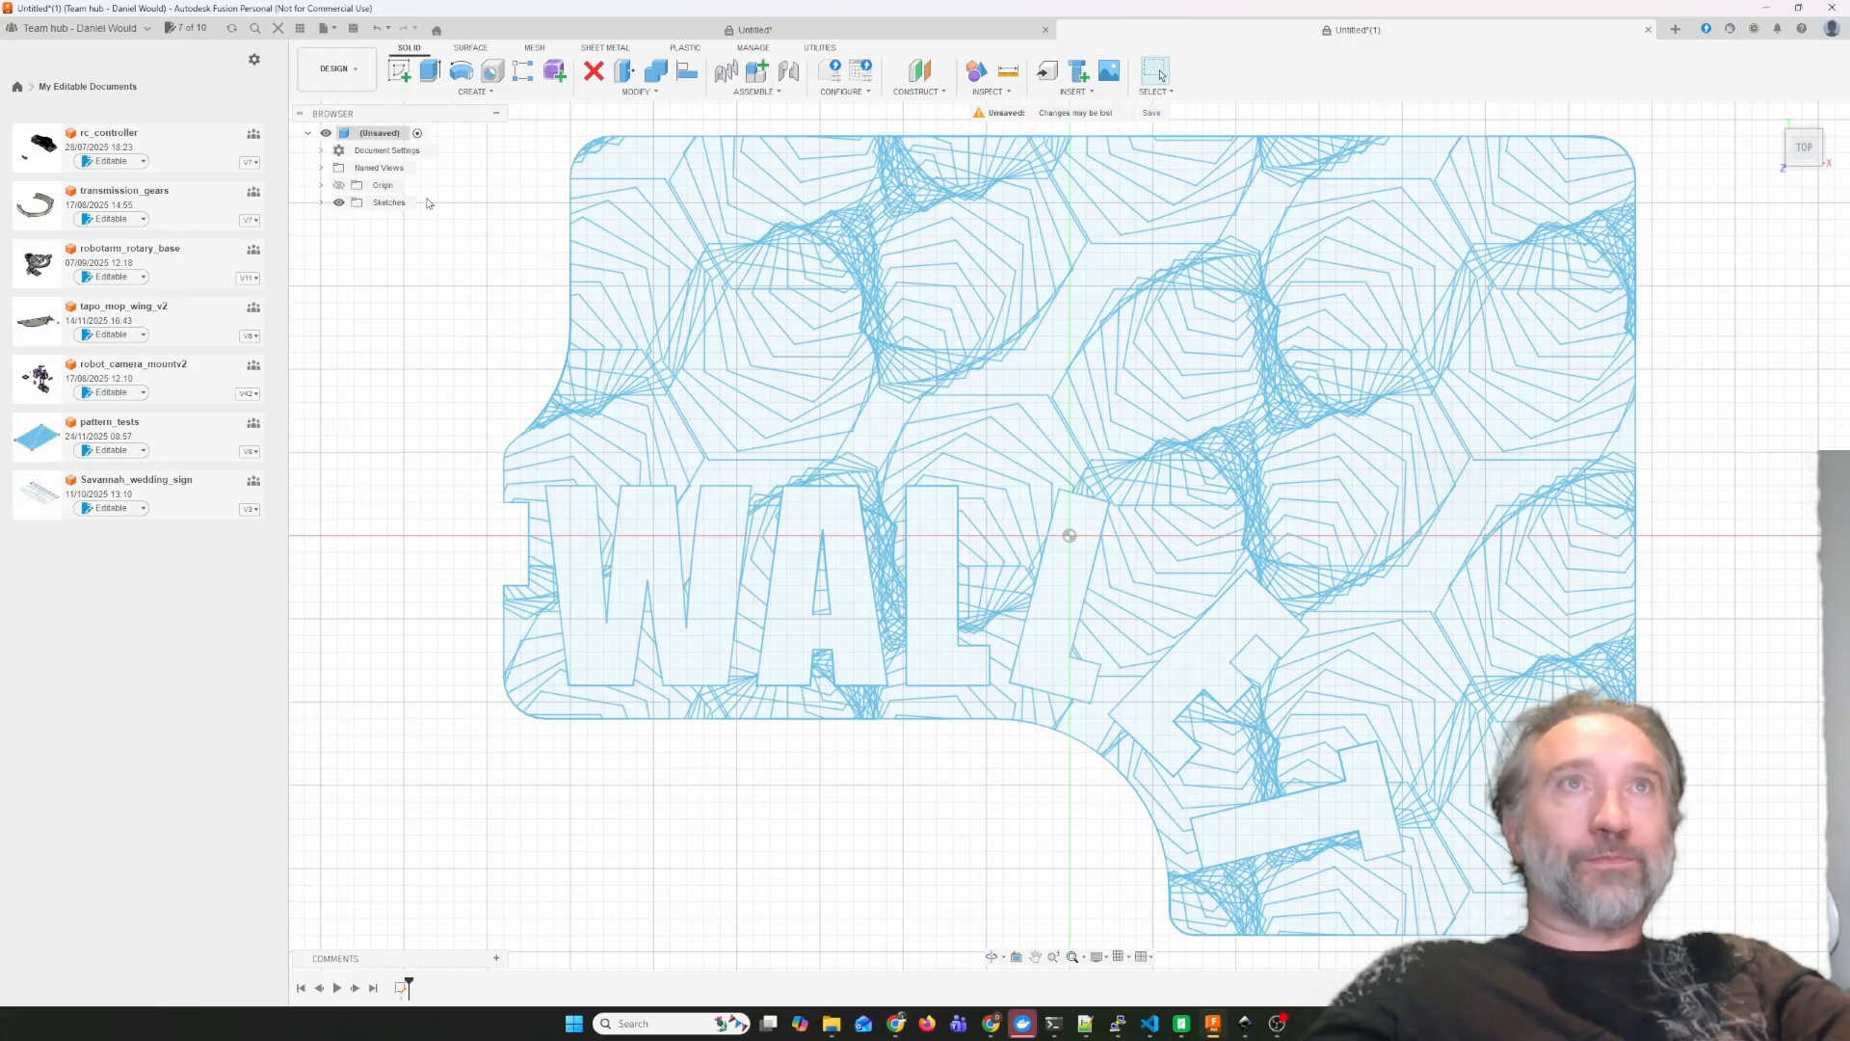
Create a milling setup in the Manufacture workspace with a stock top offset of 0.1 mm.
left_click(355, 74)
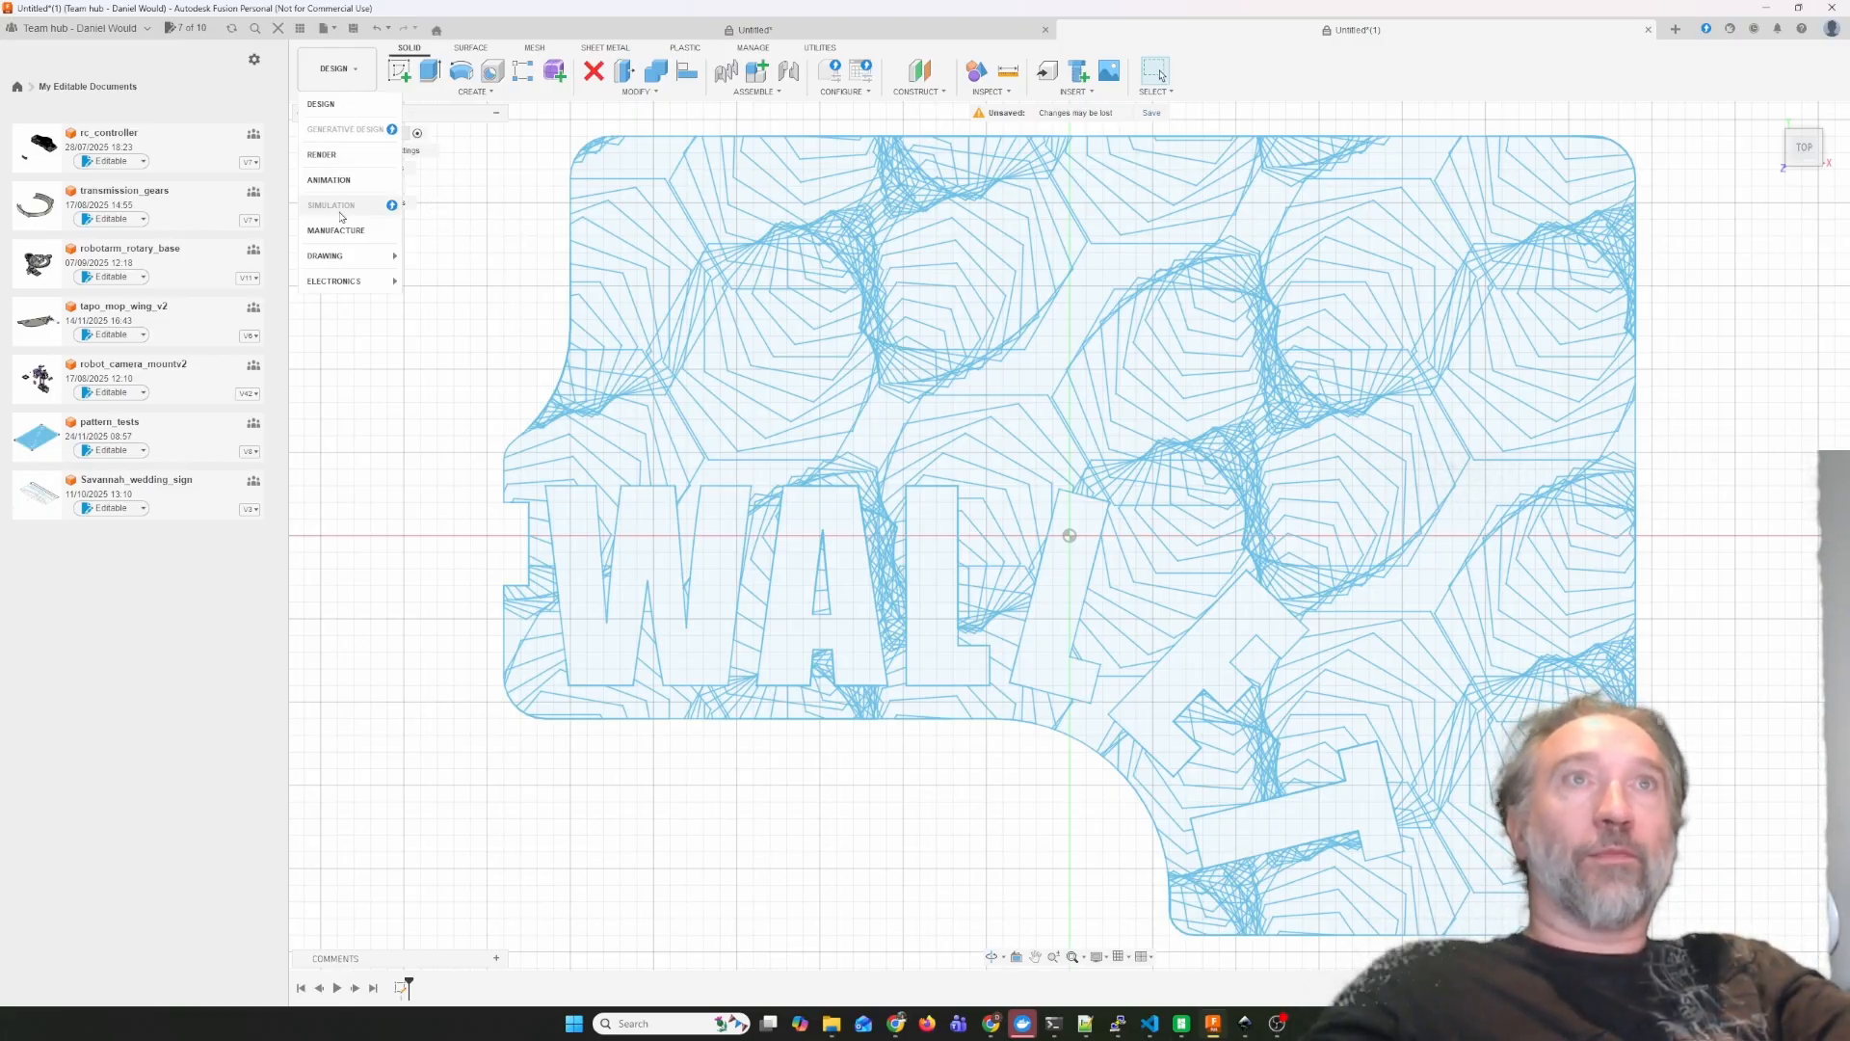
left_click(347, 231)
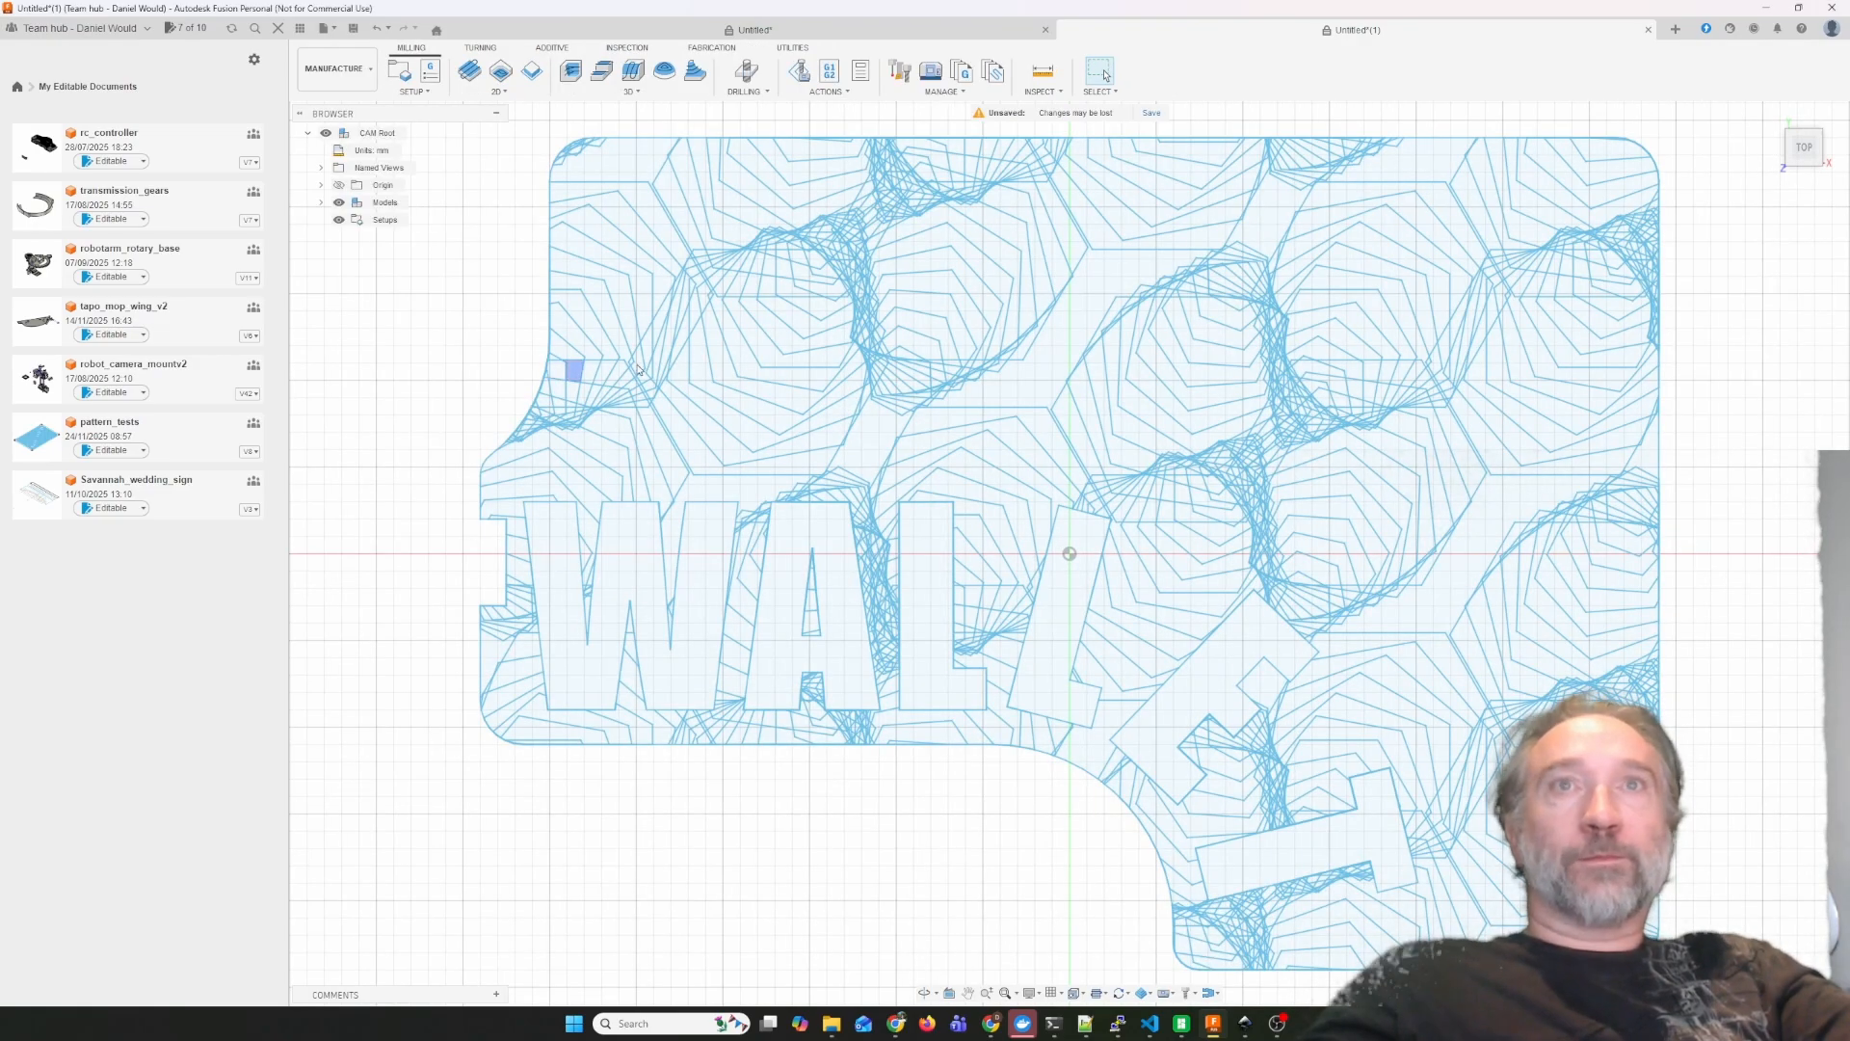
left_click(400, 73)
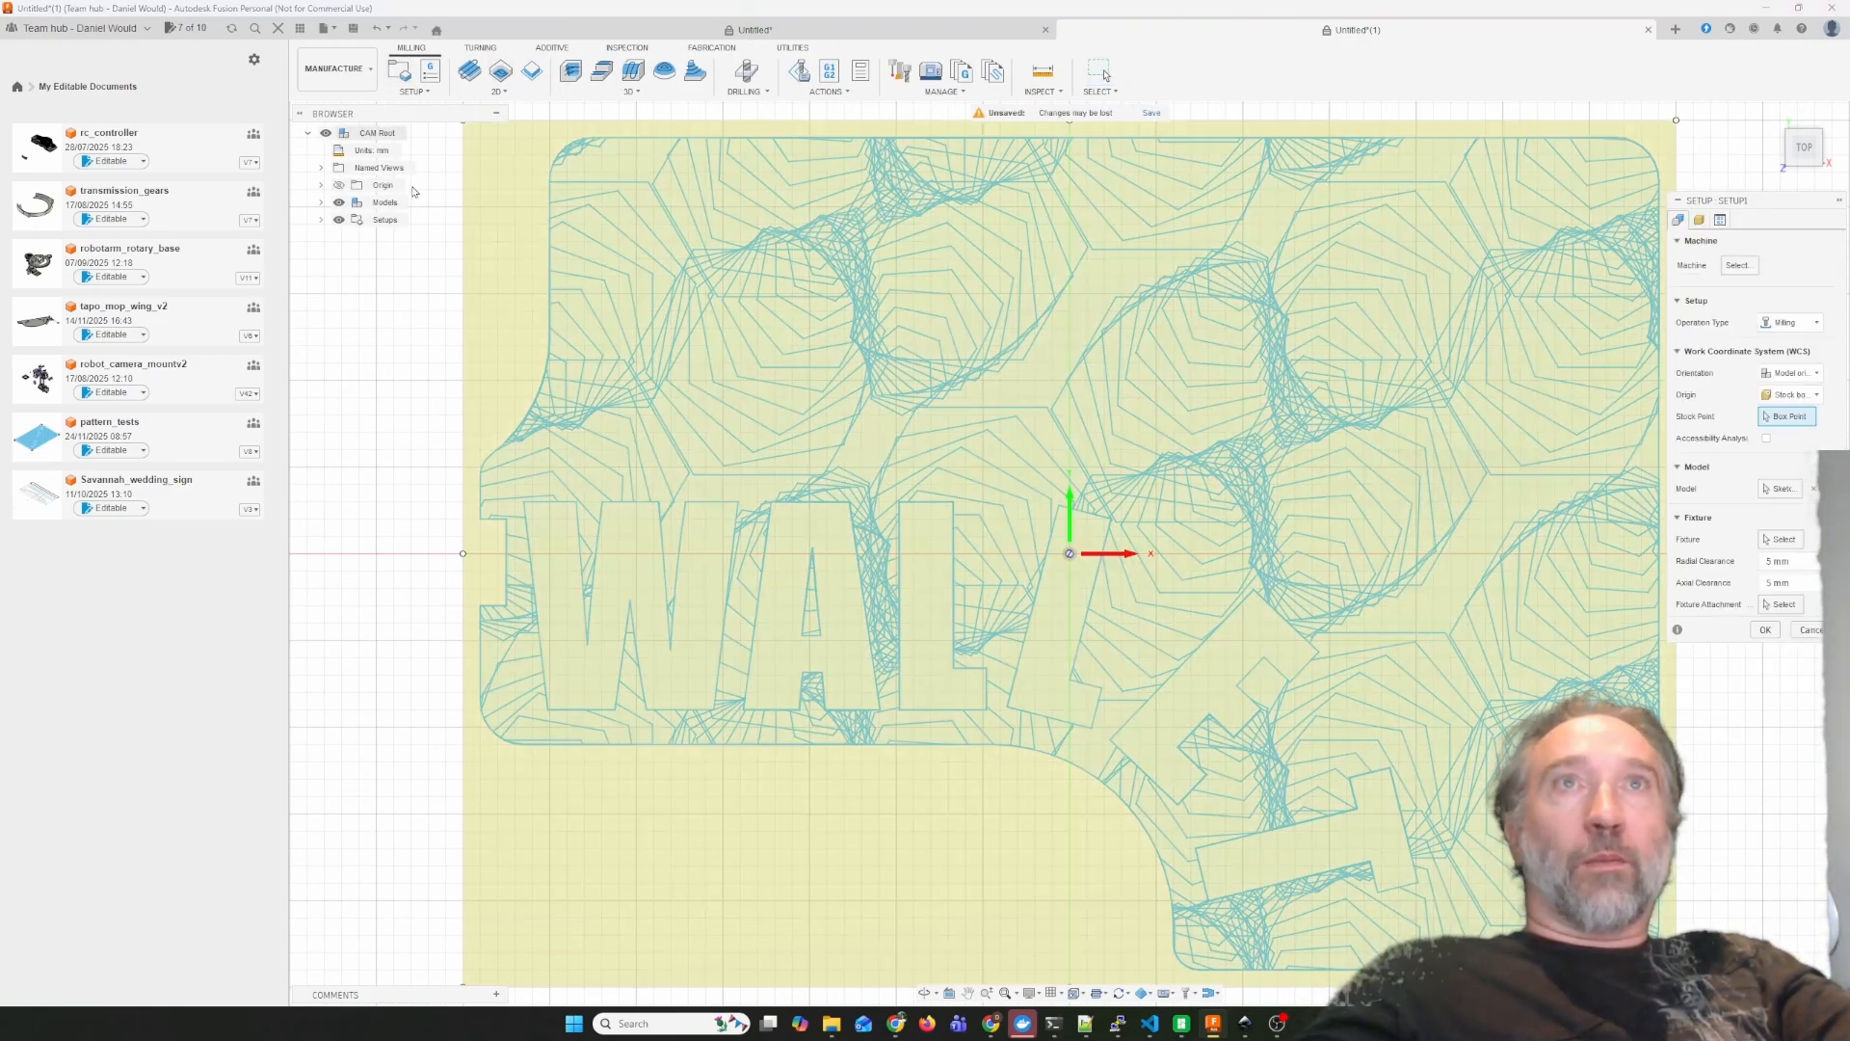
left_click(1699, 220)
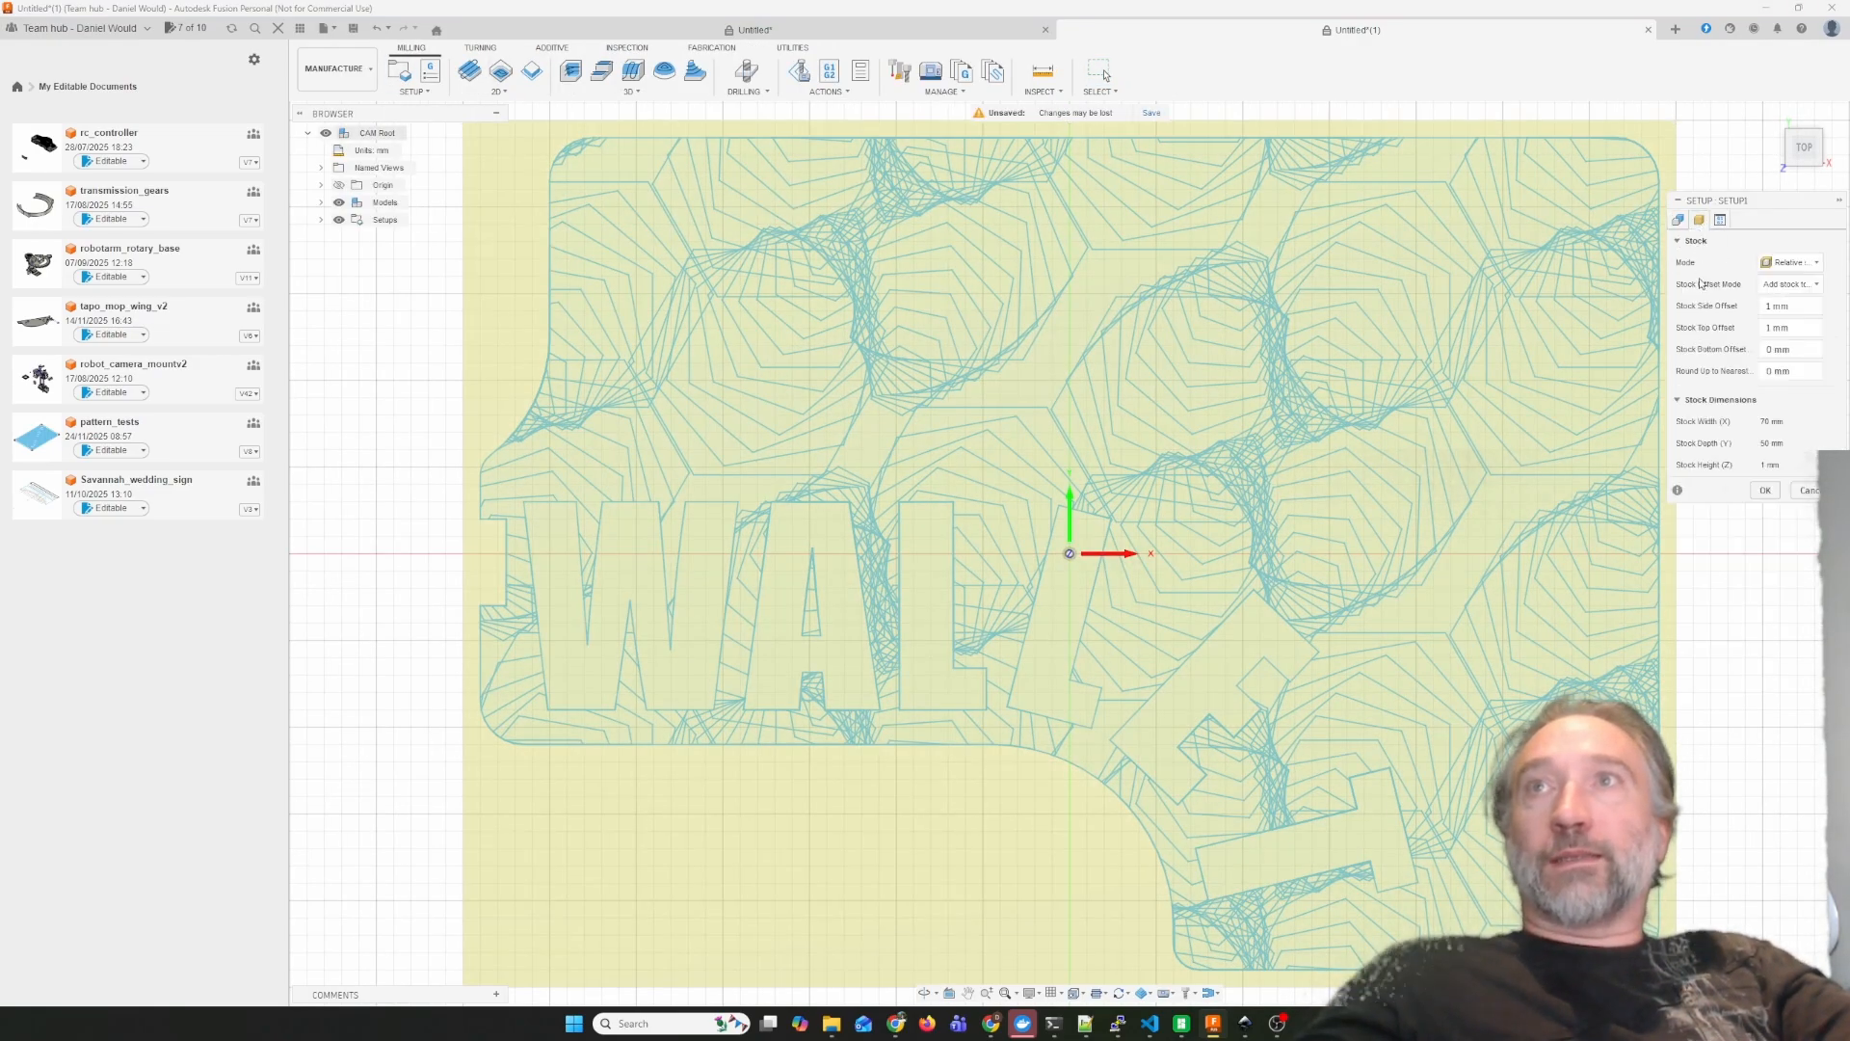
left_click(1775, 328)
type("0.")
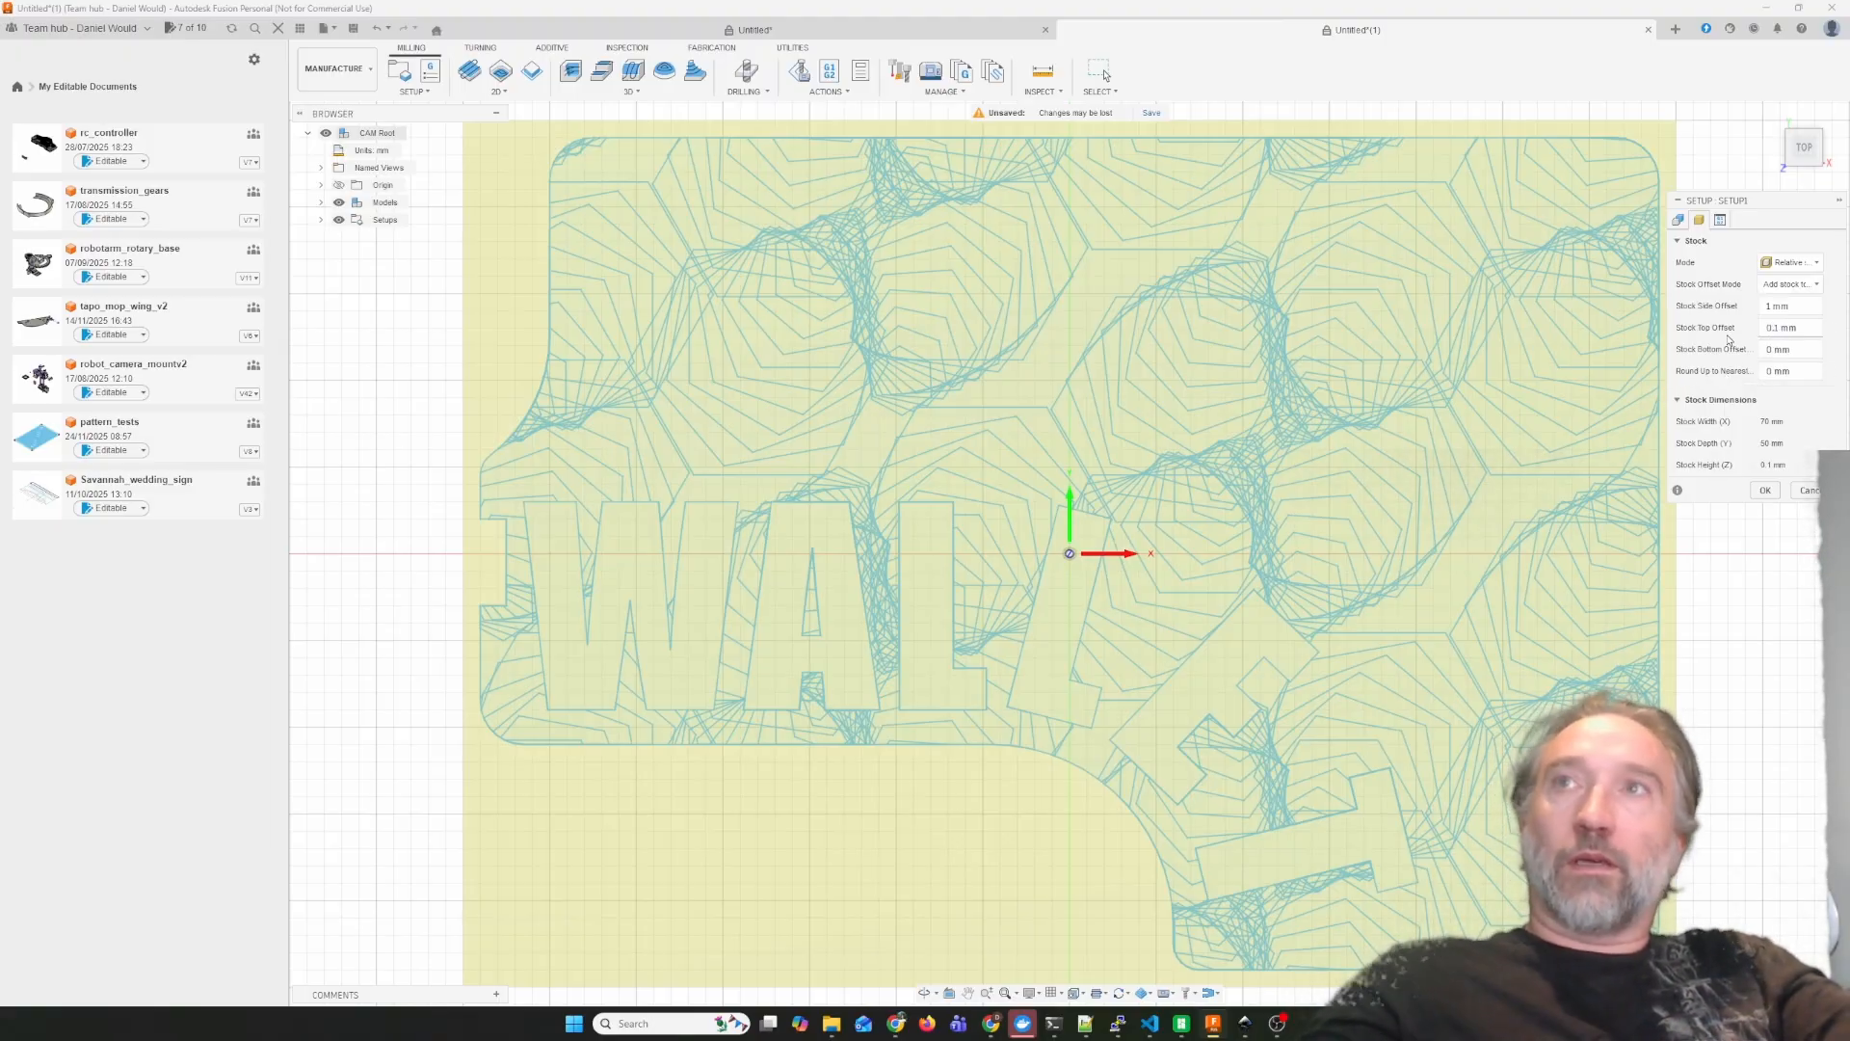
left_click(1765, 492)
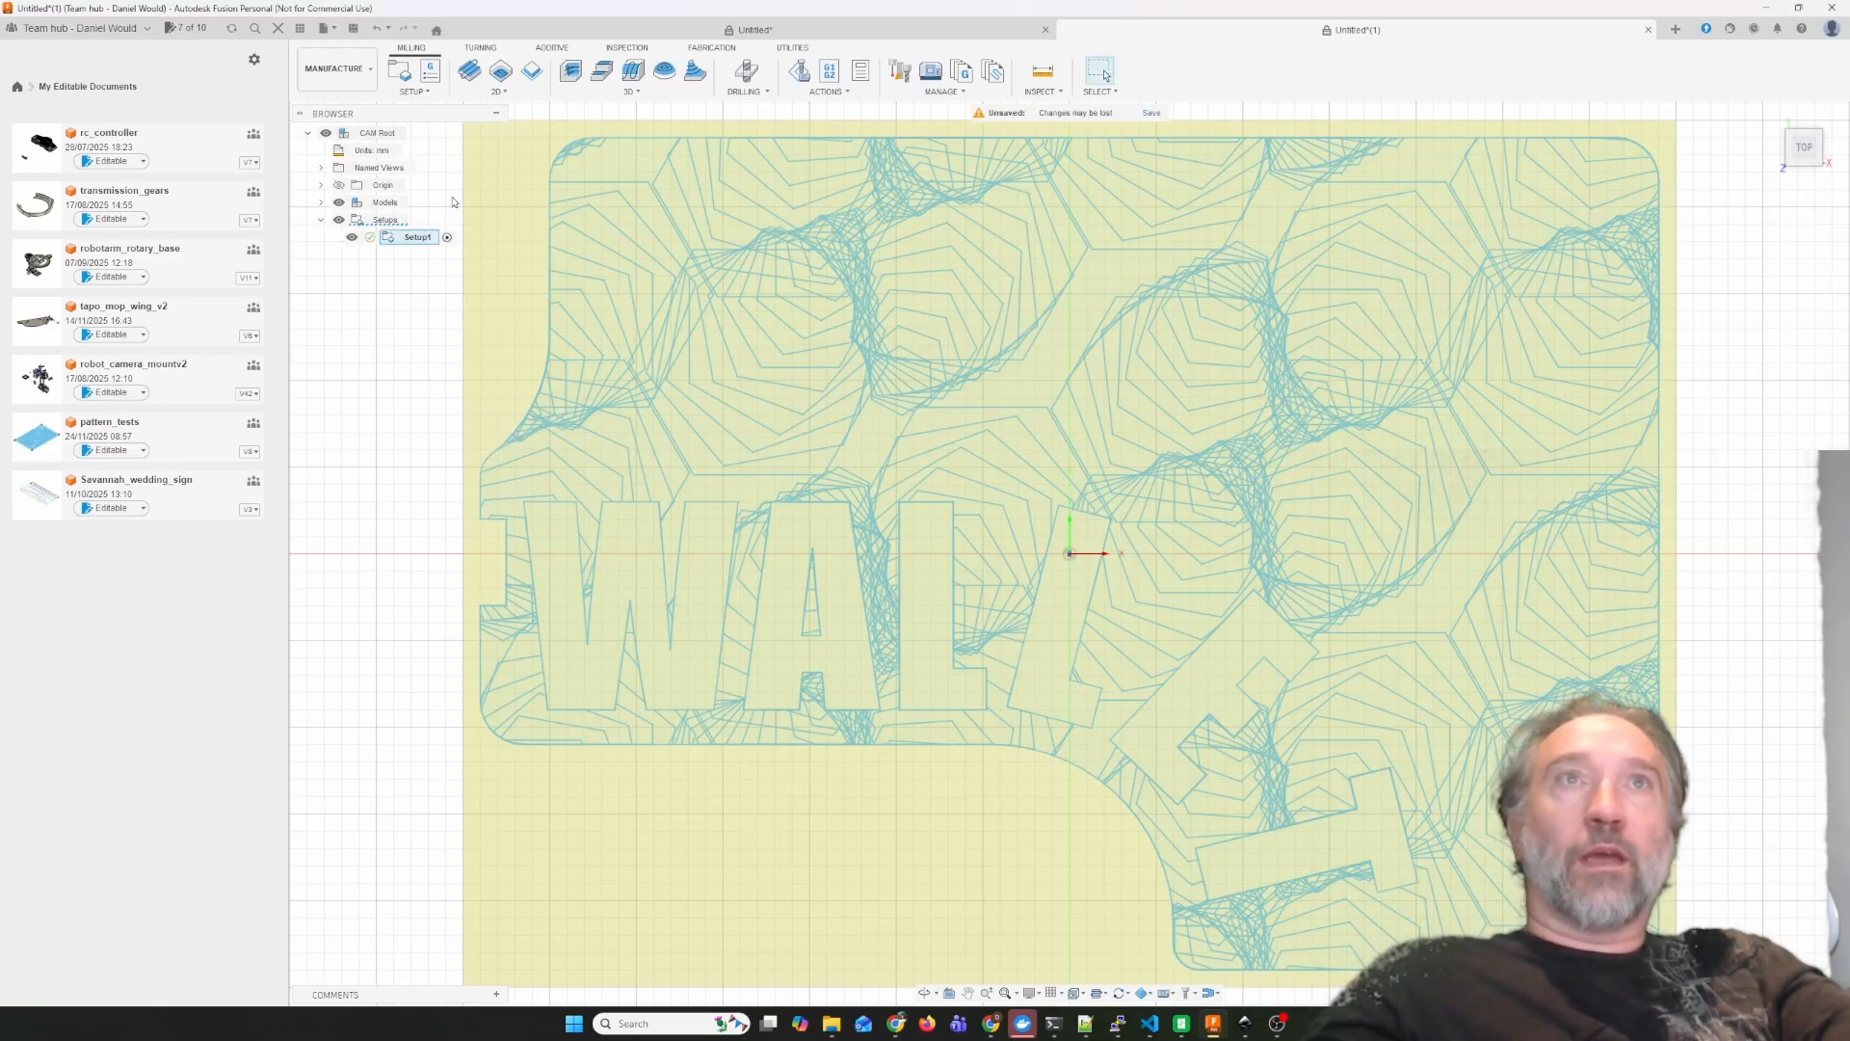
Start a 2D Trace operation and assign it tool 19, the 12 mm 45° Diamond_drag_bit from the local library.
left_click(496, 91)
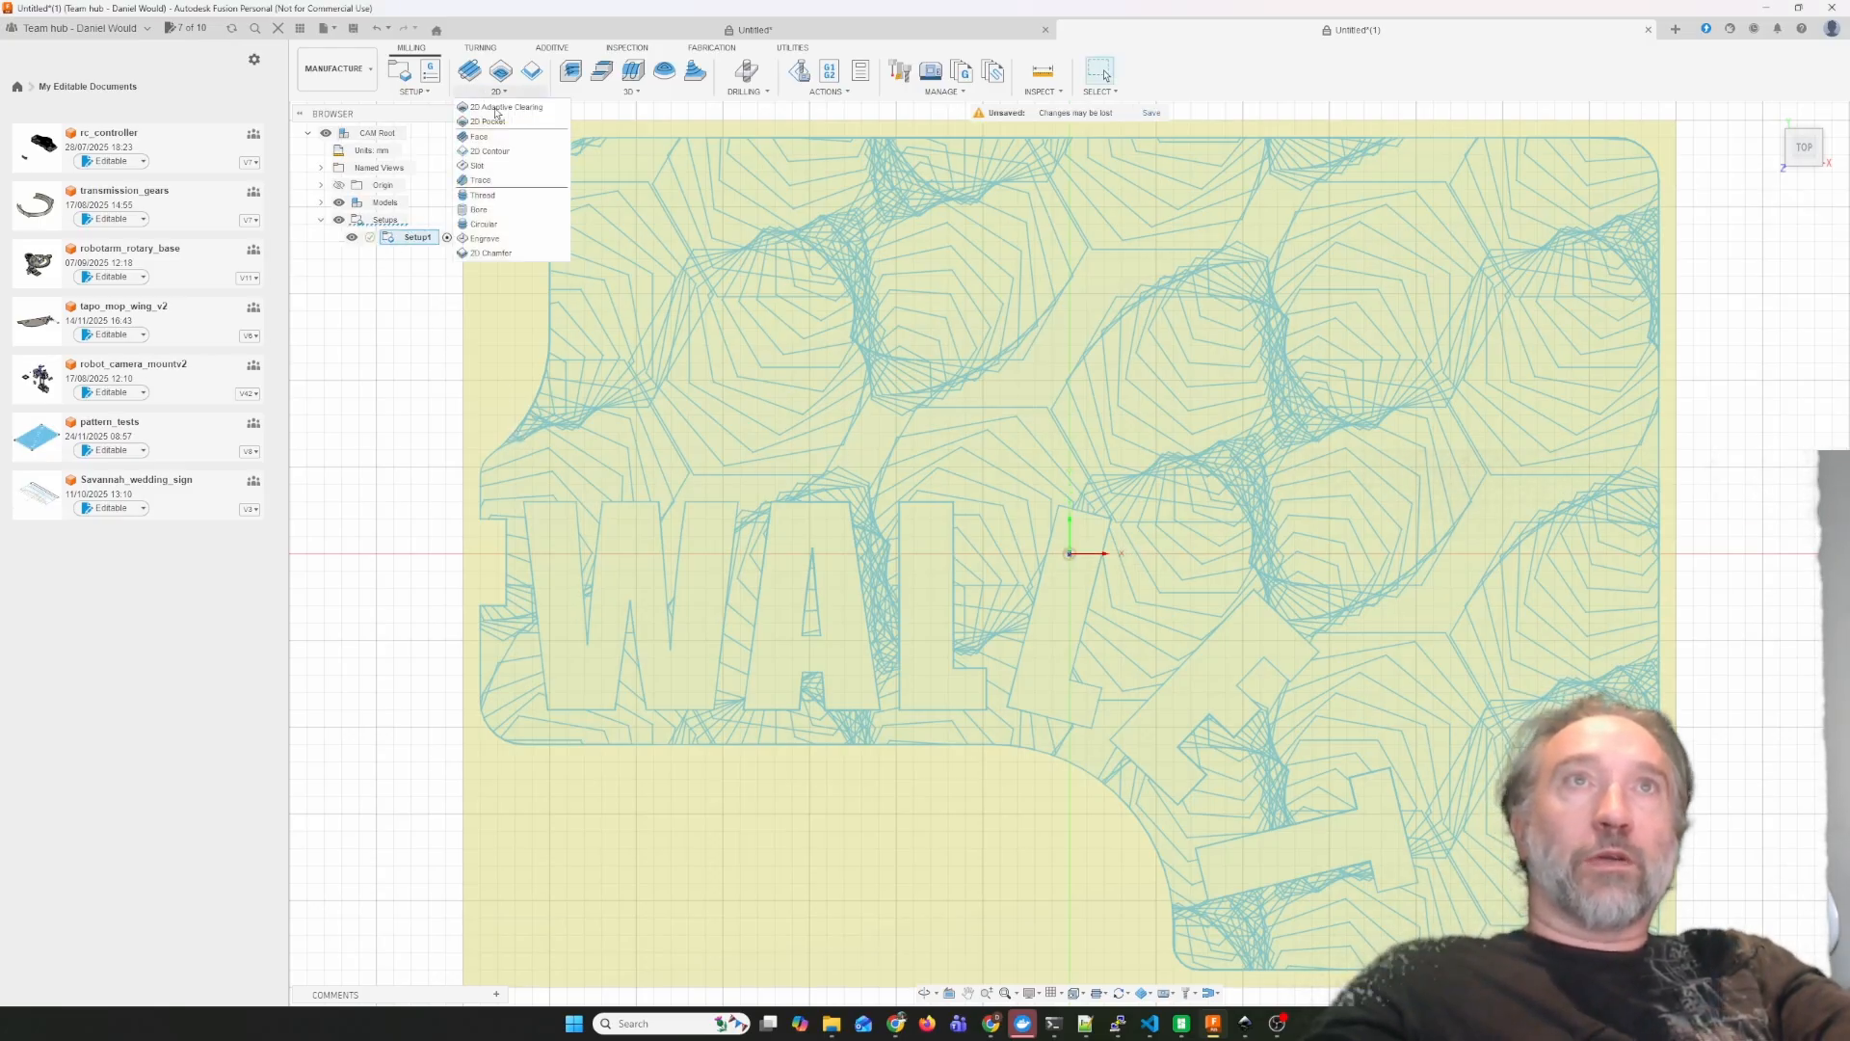
left_click(478, 180)
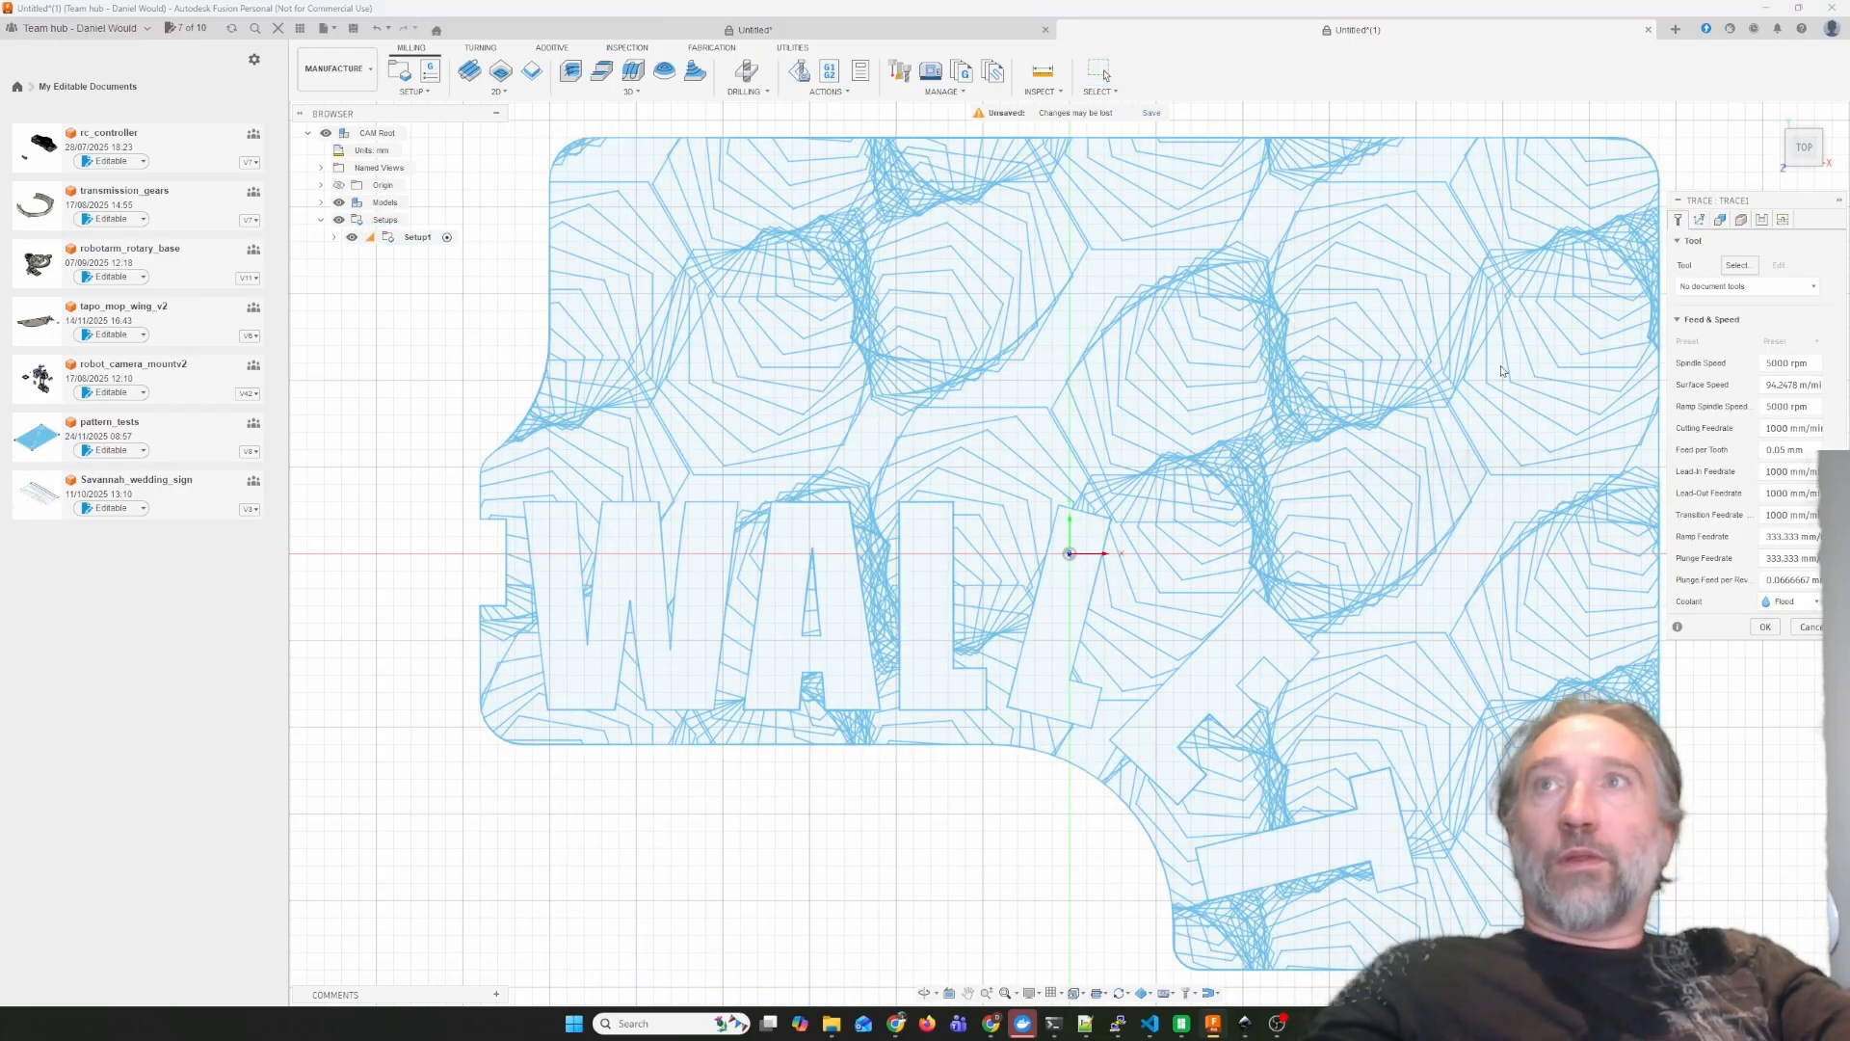
left_click(1737, 265)
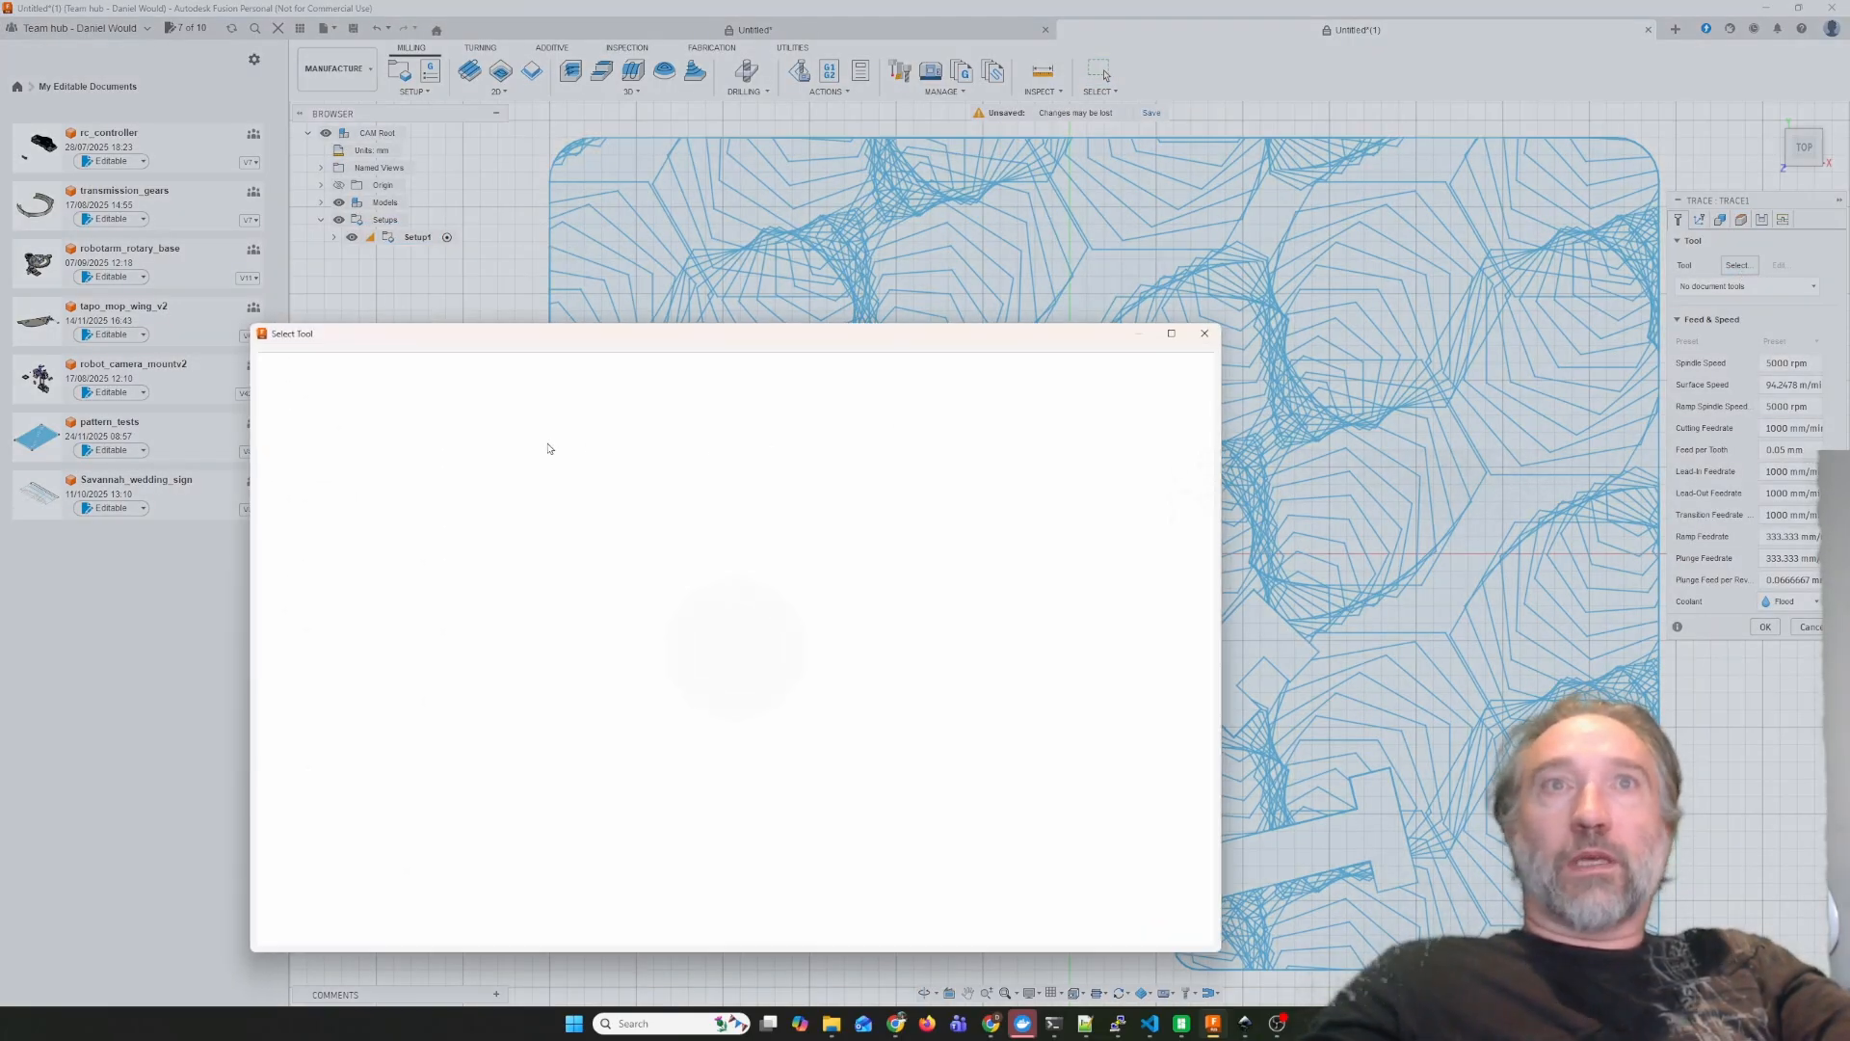
left_click(319, 515)
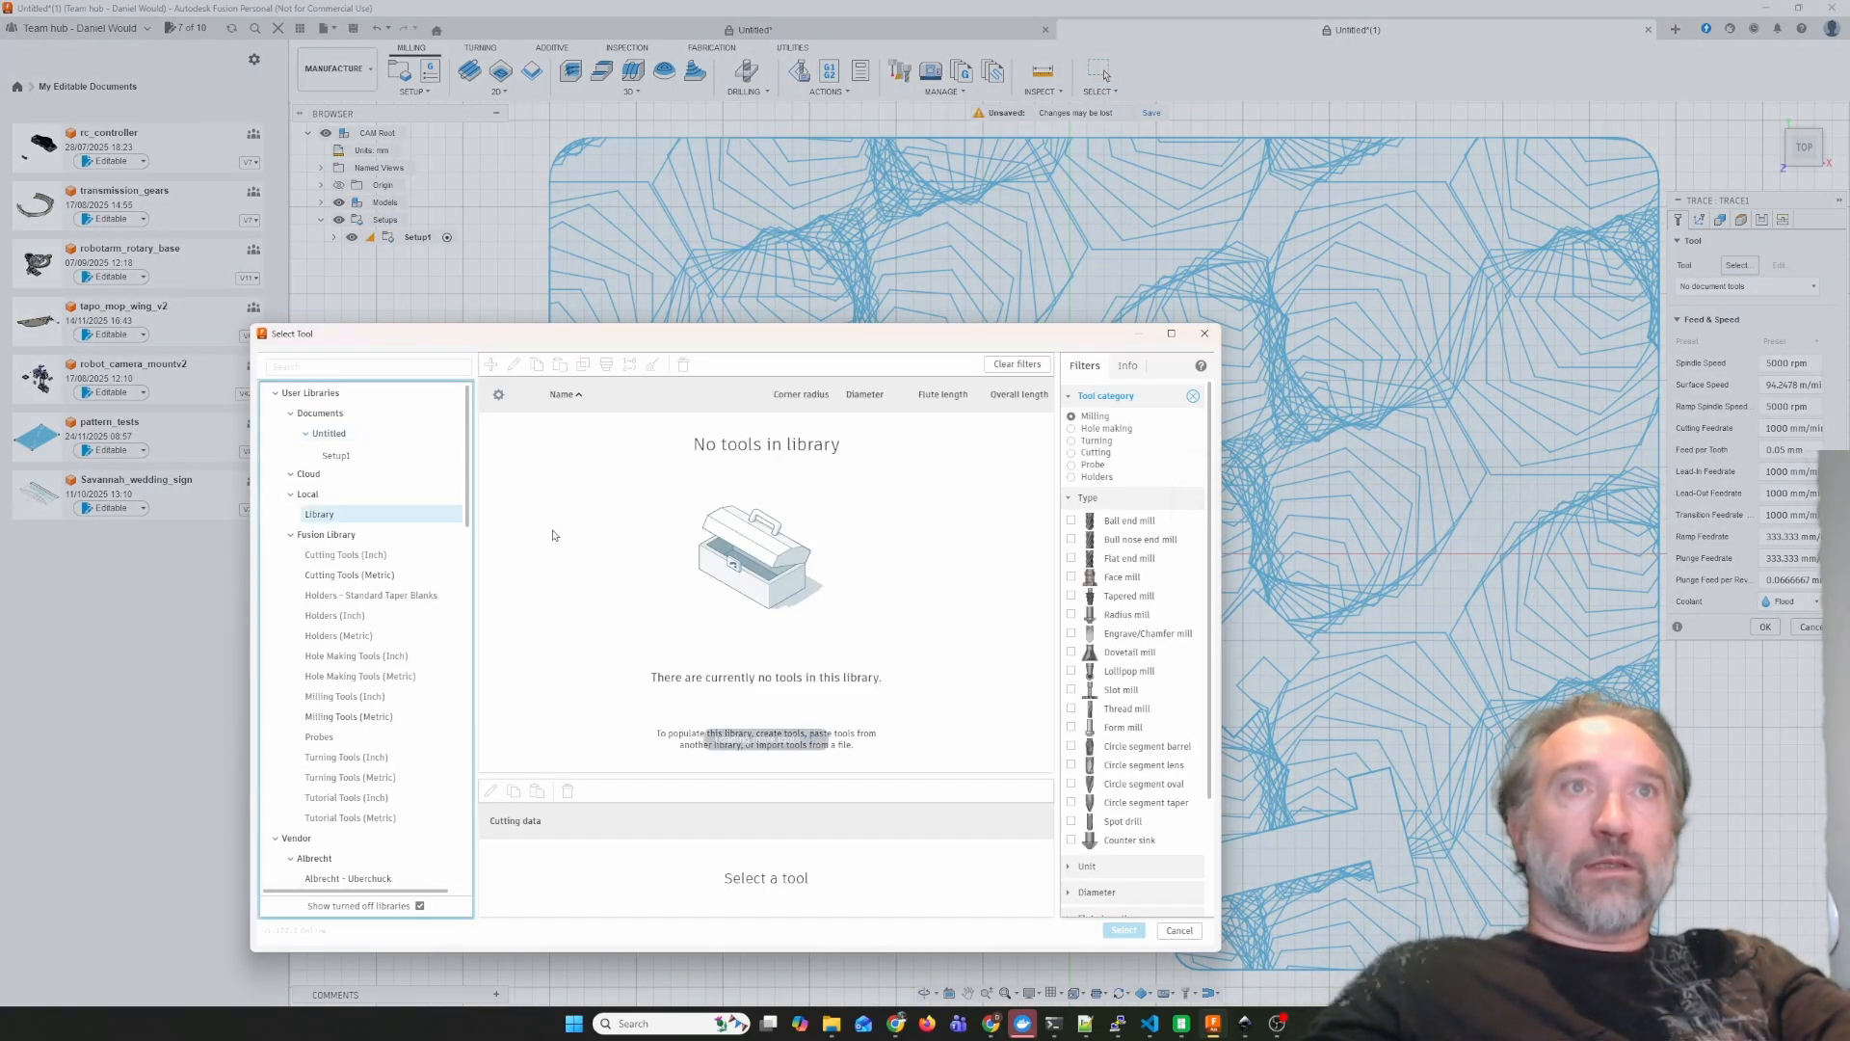
scroll(633, 674, "down", 1)
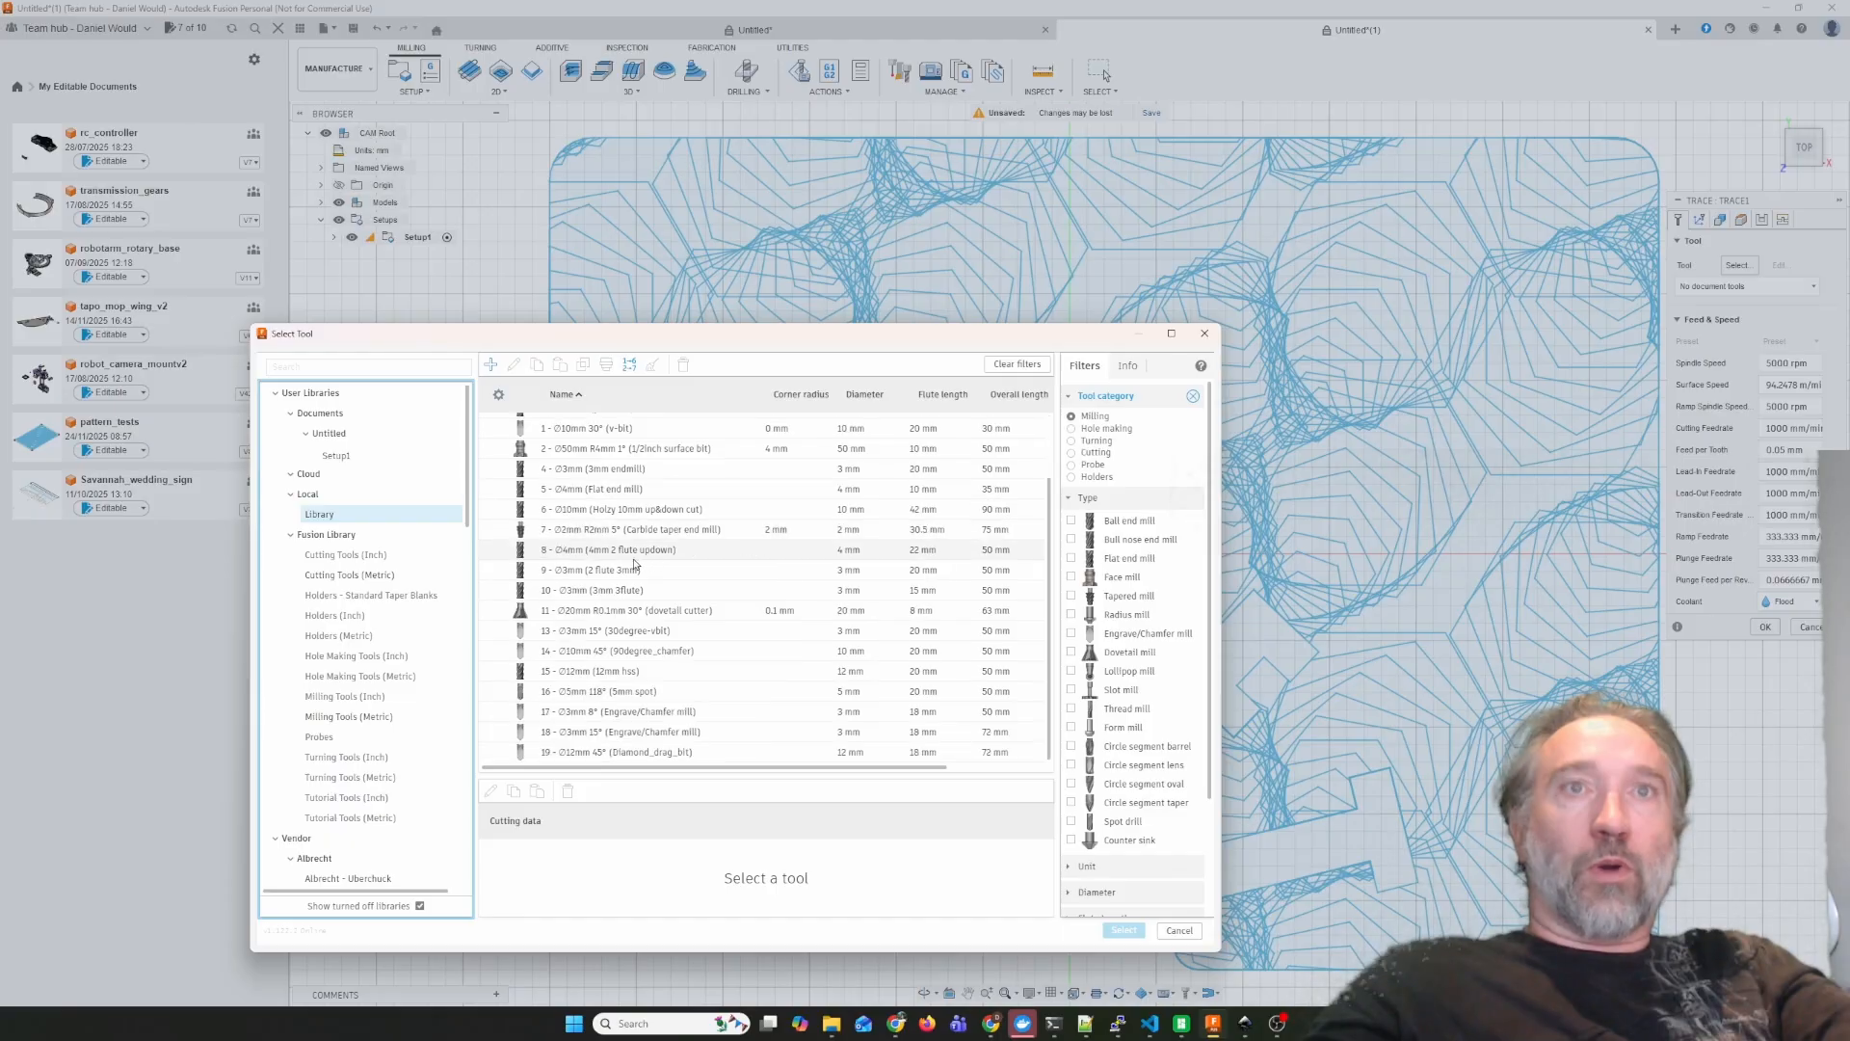
left_click(640, 752)
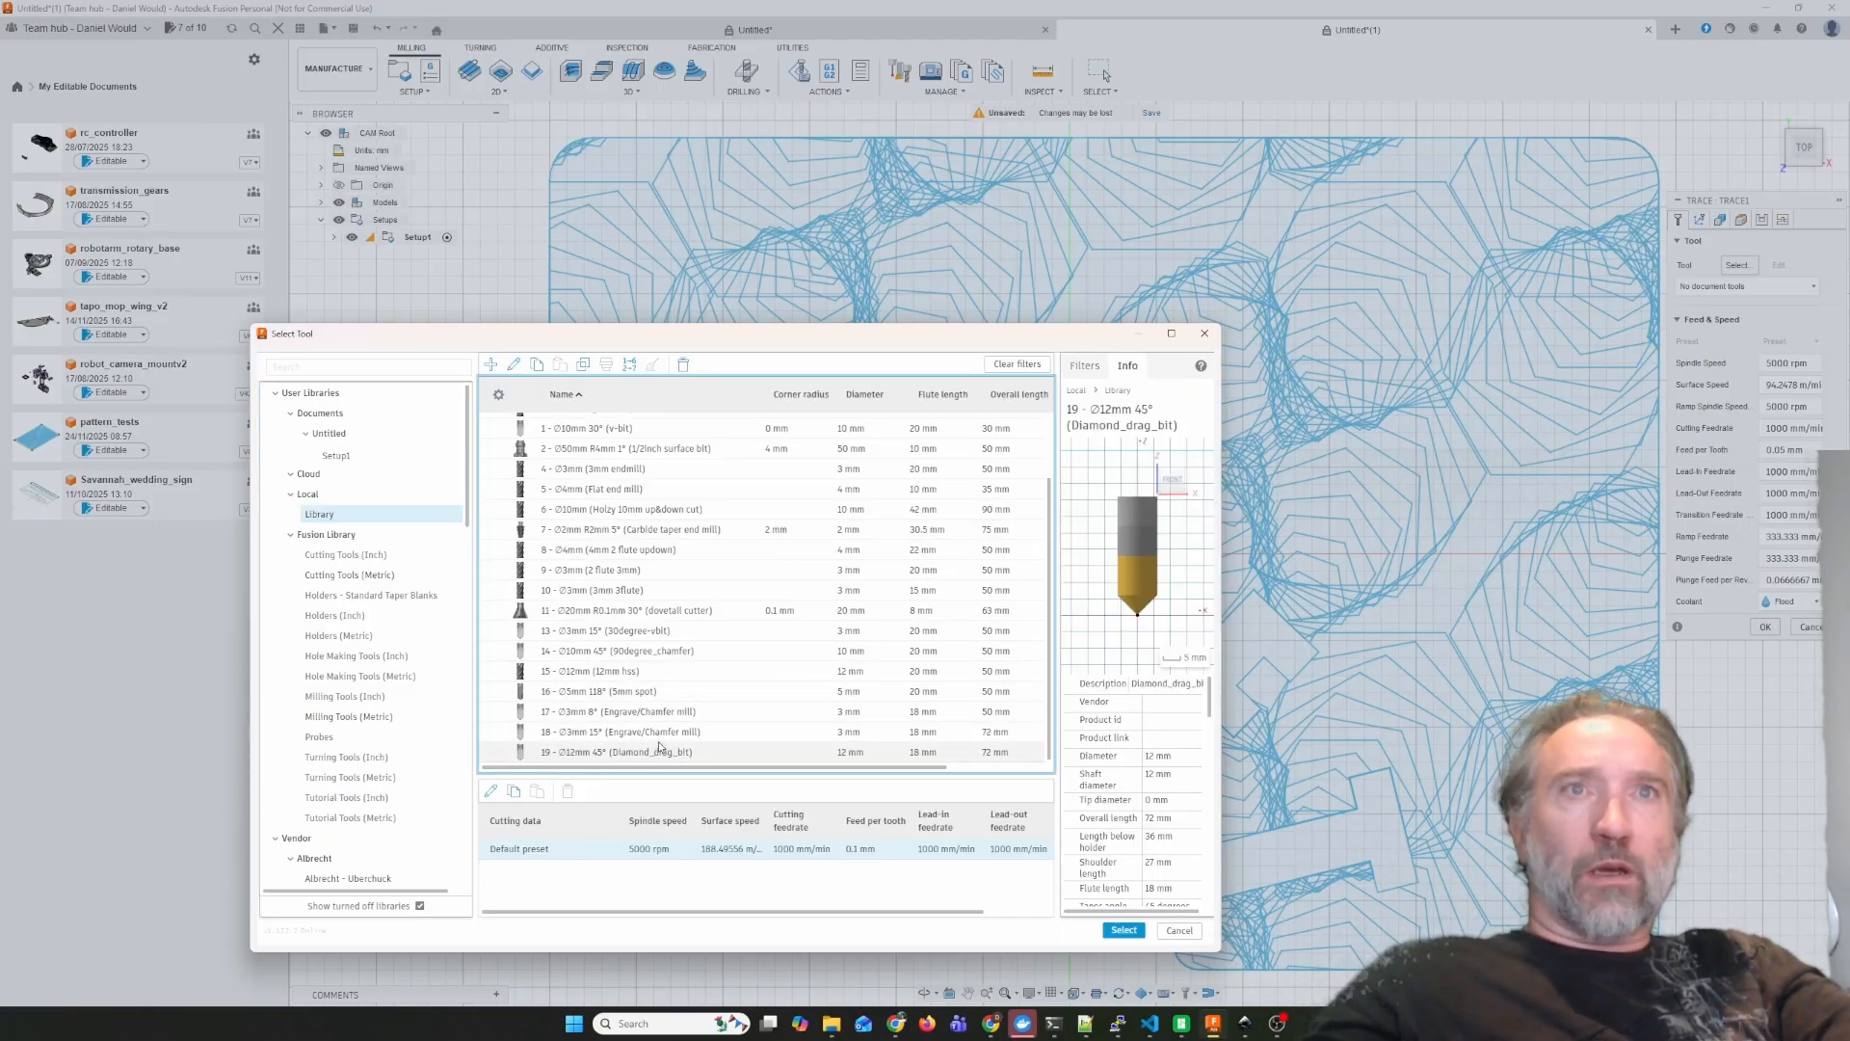
scroll(624, 679, "up", 2)
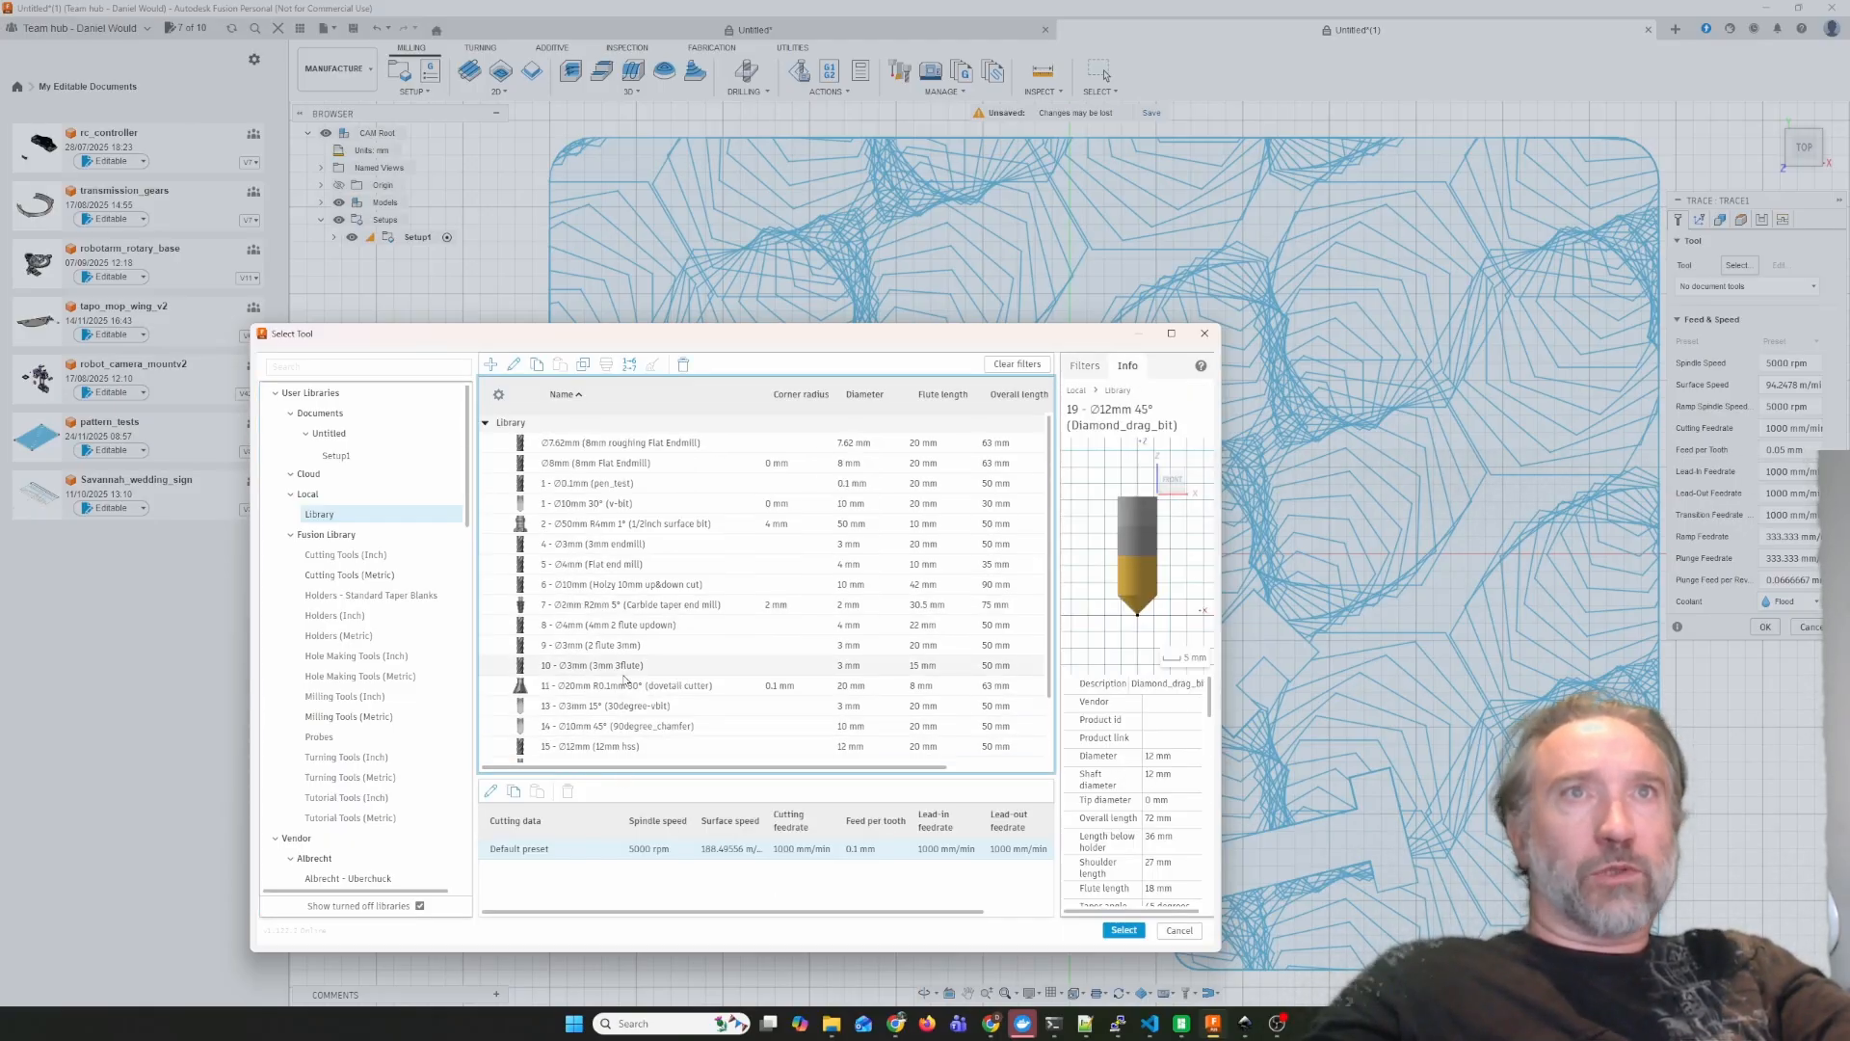
scroll(625, 679, "down", 2)
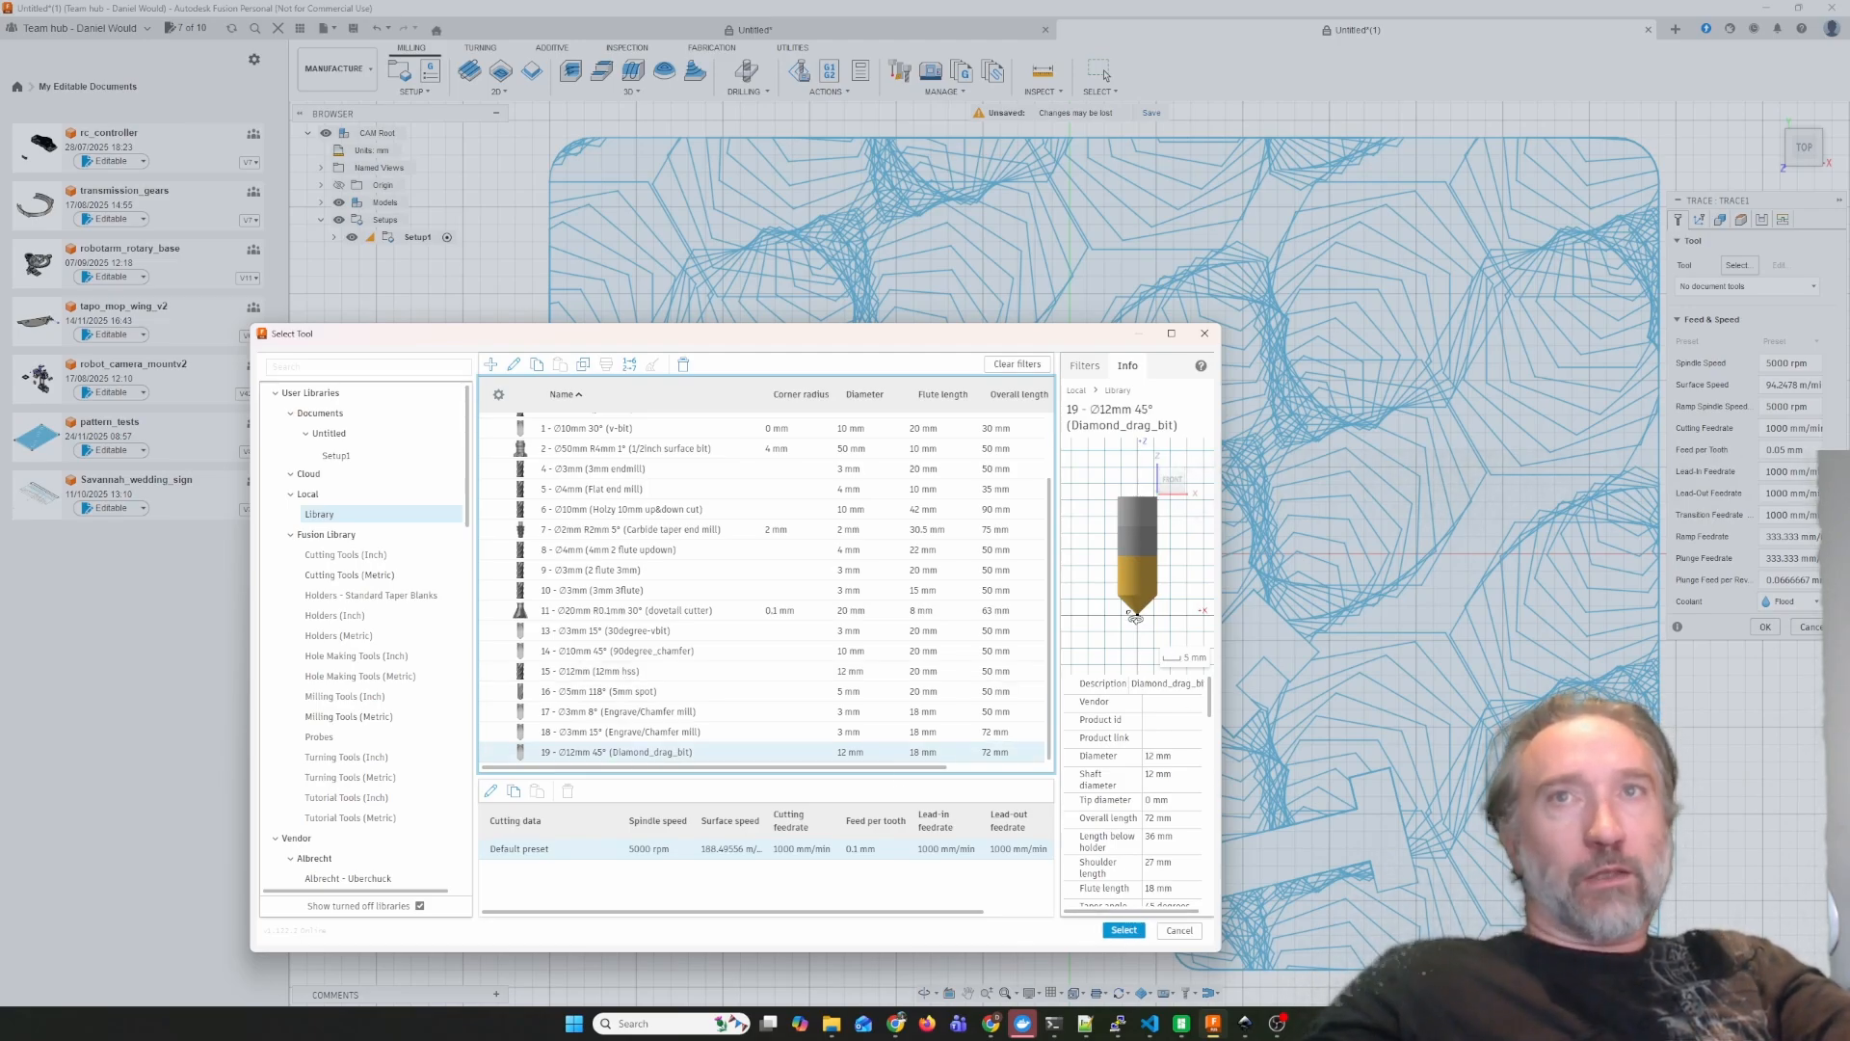
left_click(1121, 931)
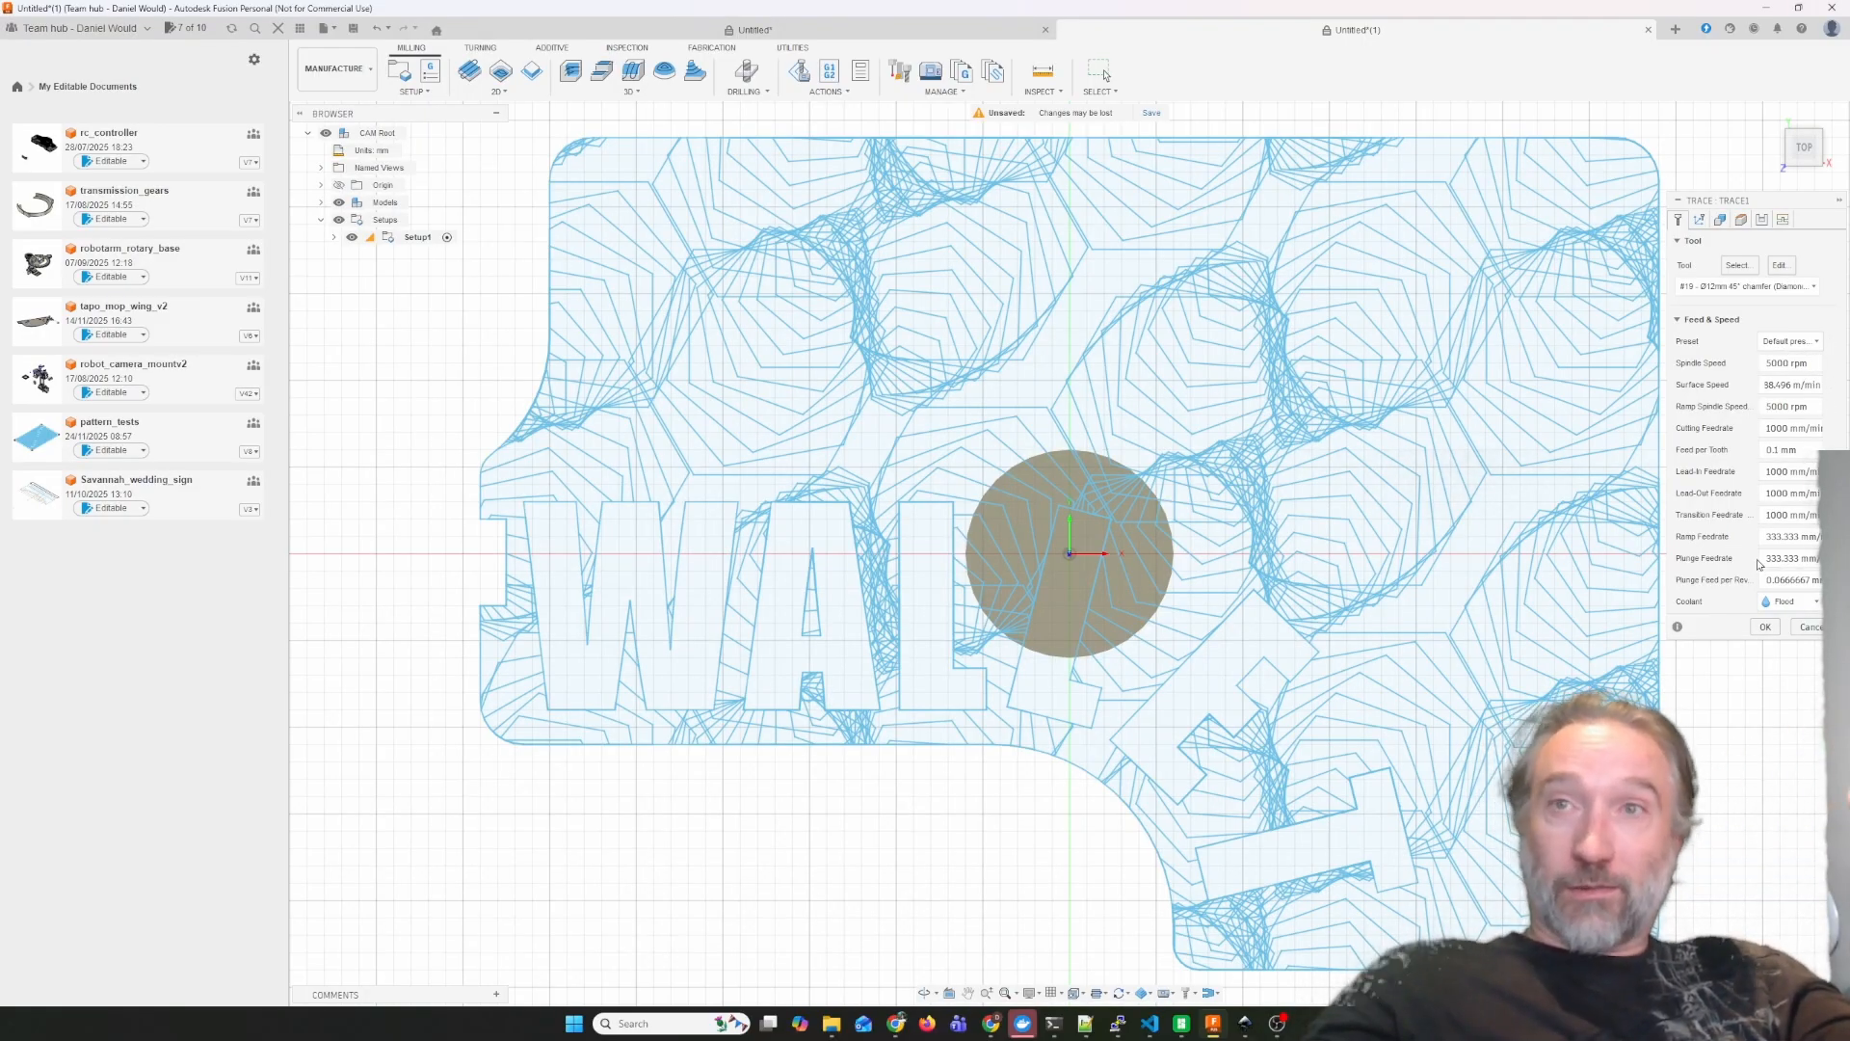
Use the whole pattern (15) sketch as the Trace operation's geometry and generate the toolpath.
left_click(1719, 220)
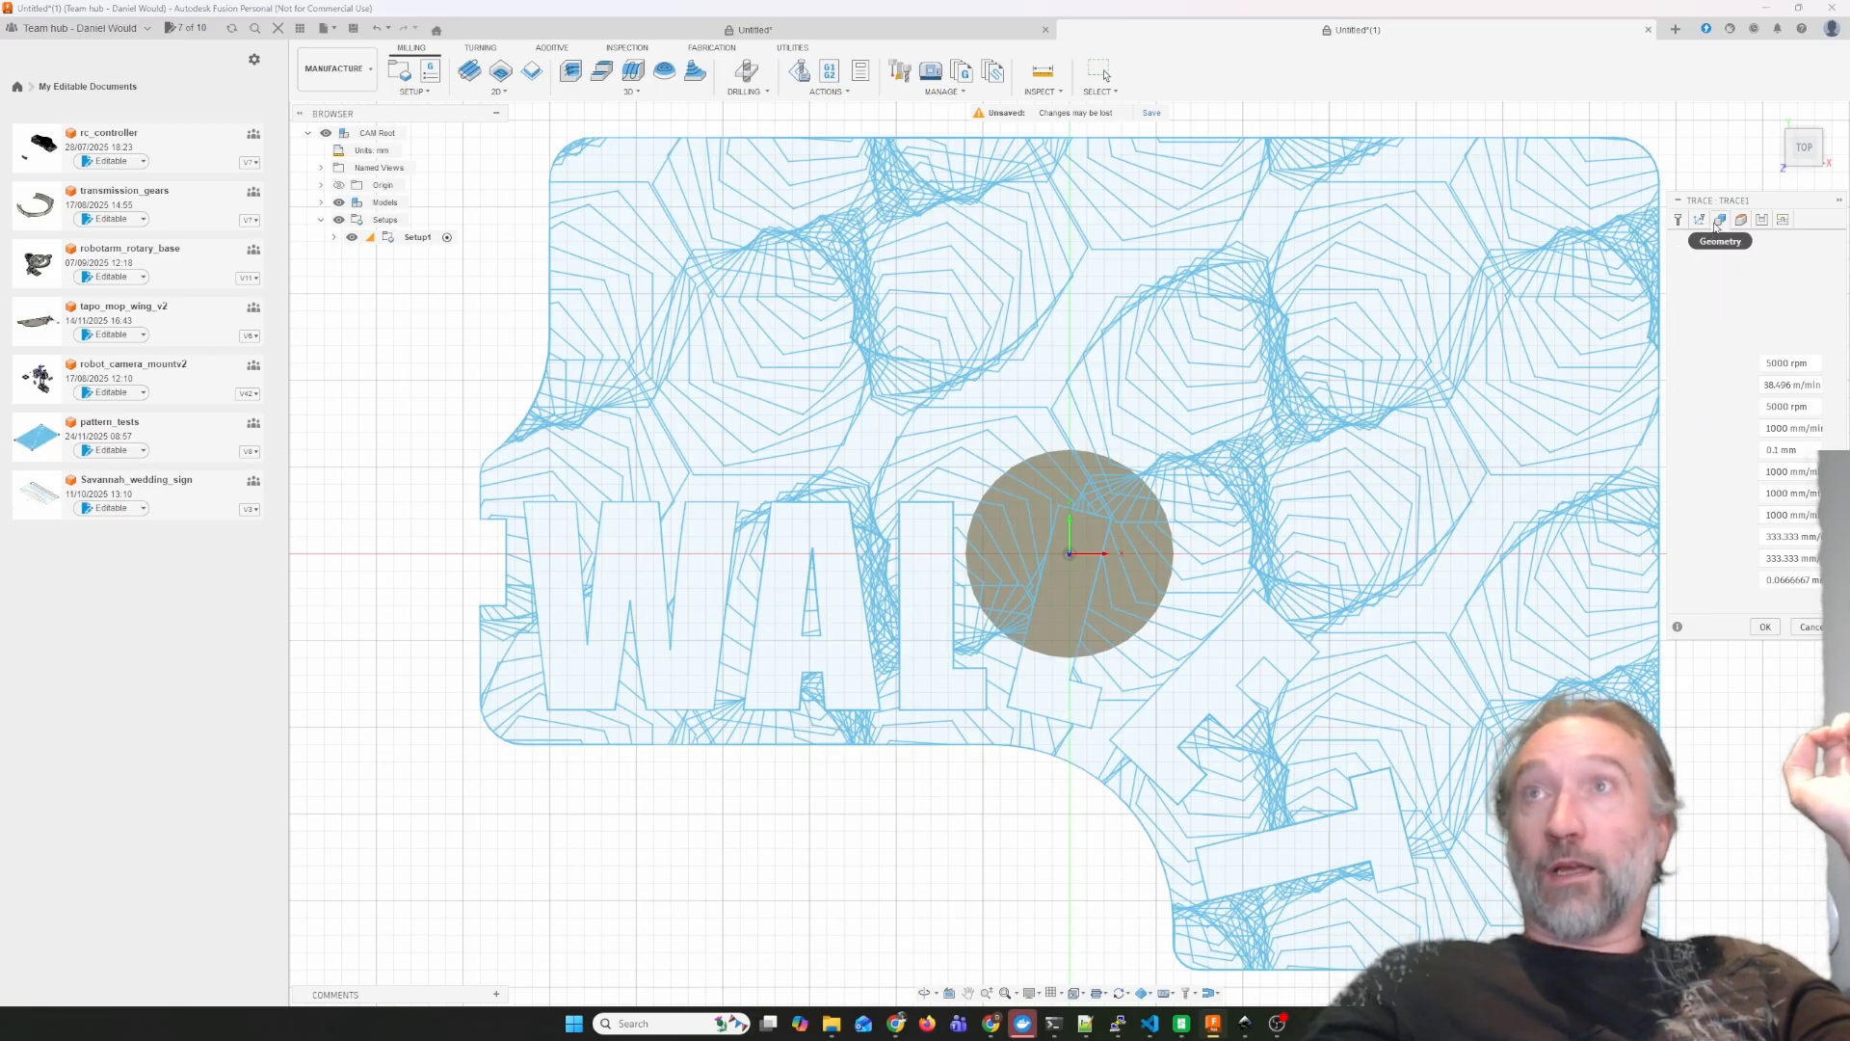
left_click(322, 202)
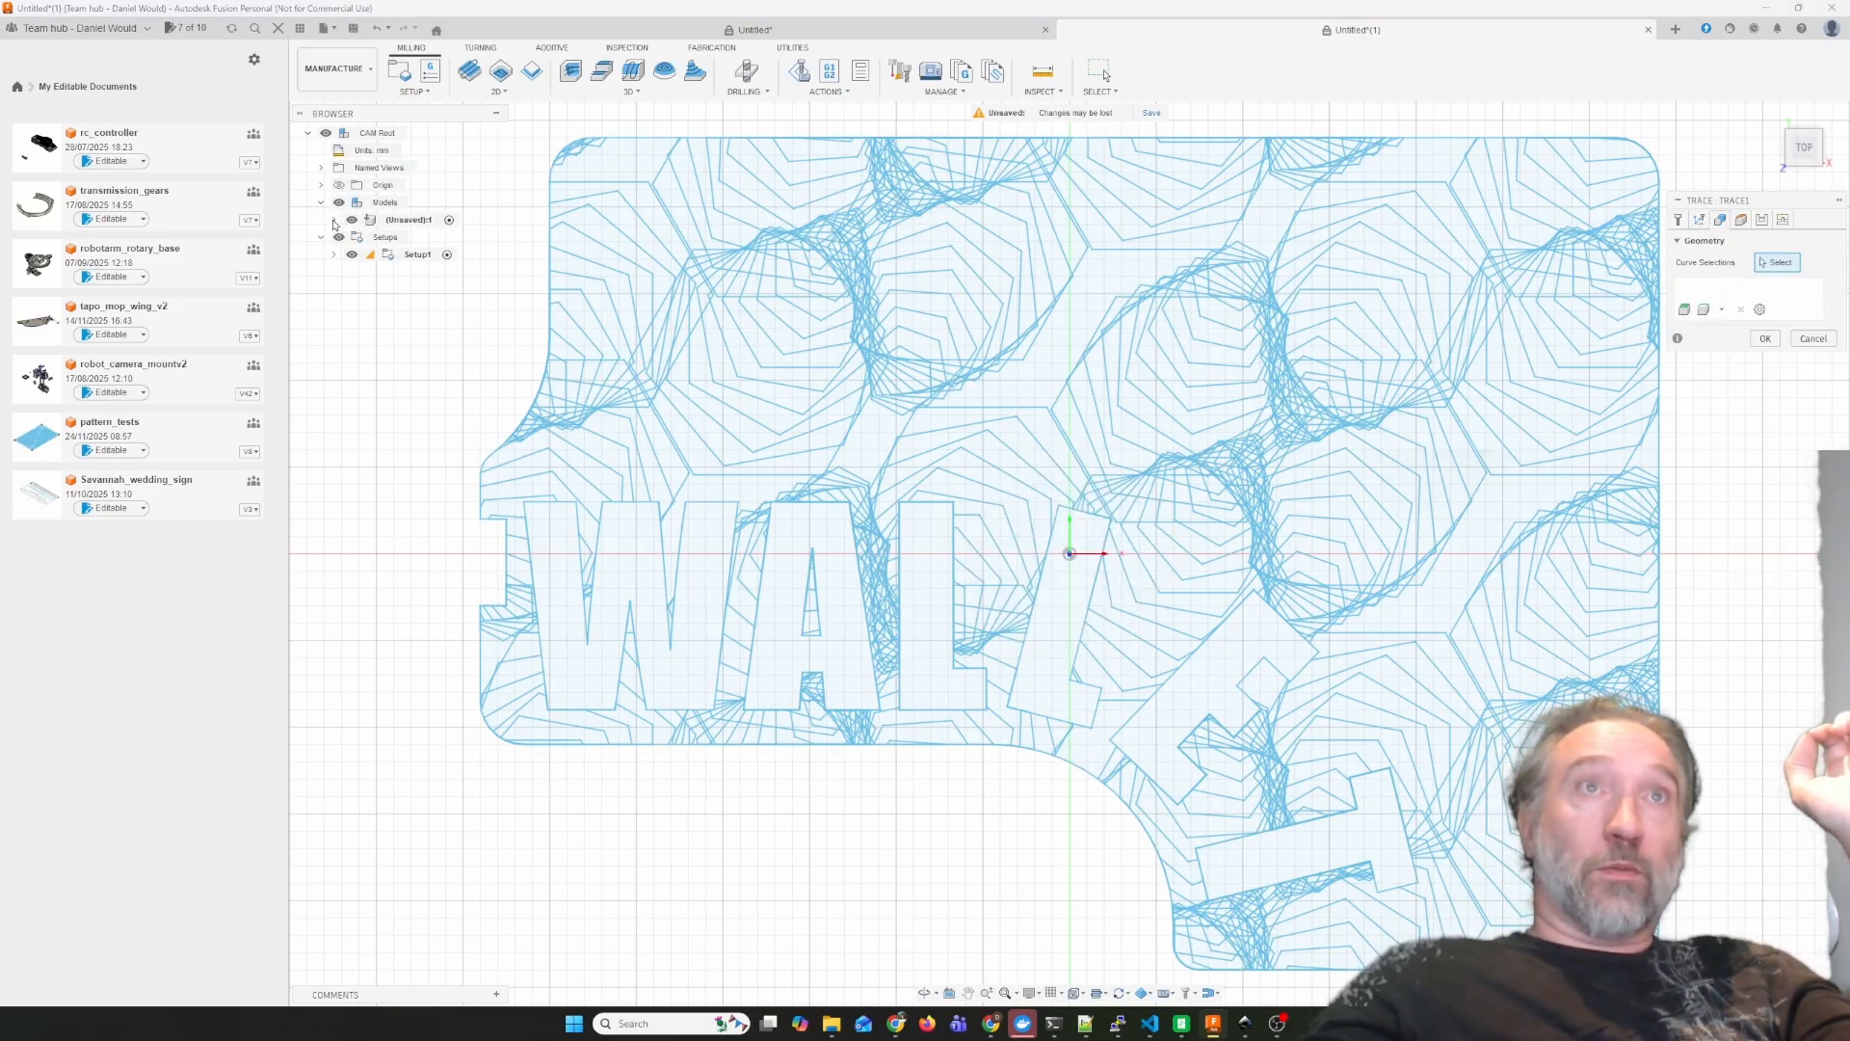
left_click(333, 221)
left_click(348, 273)
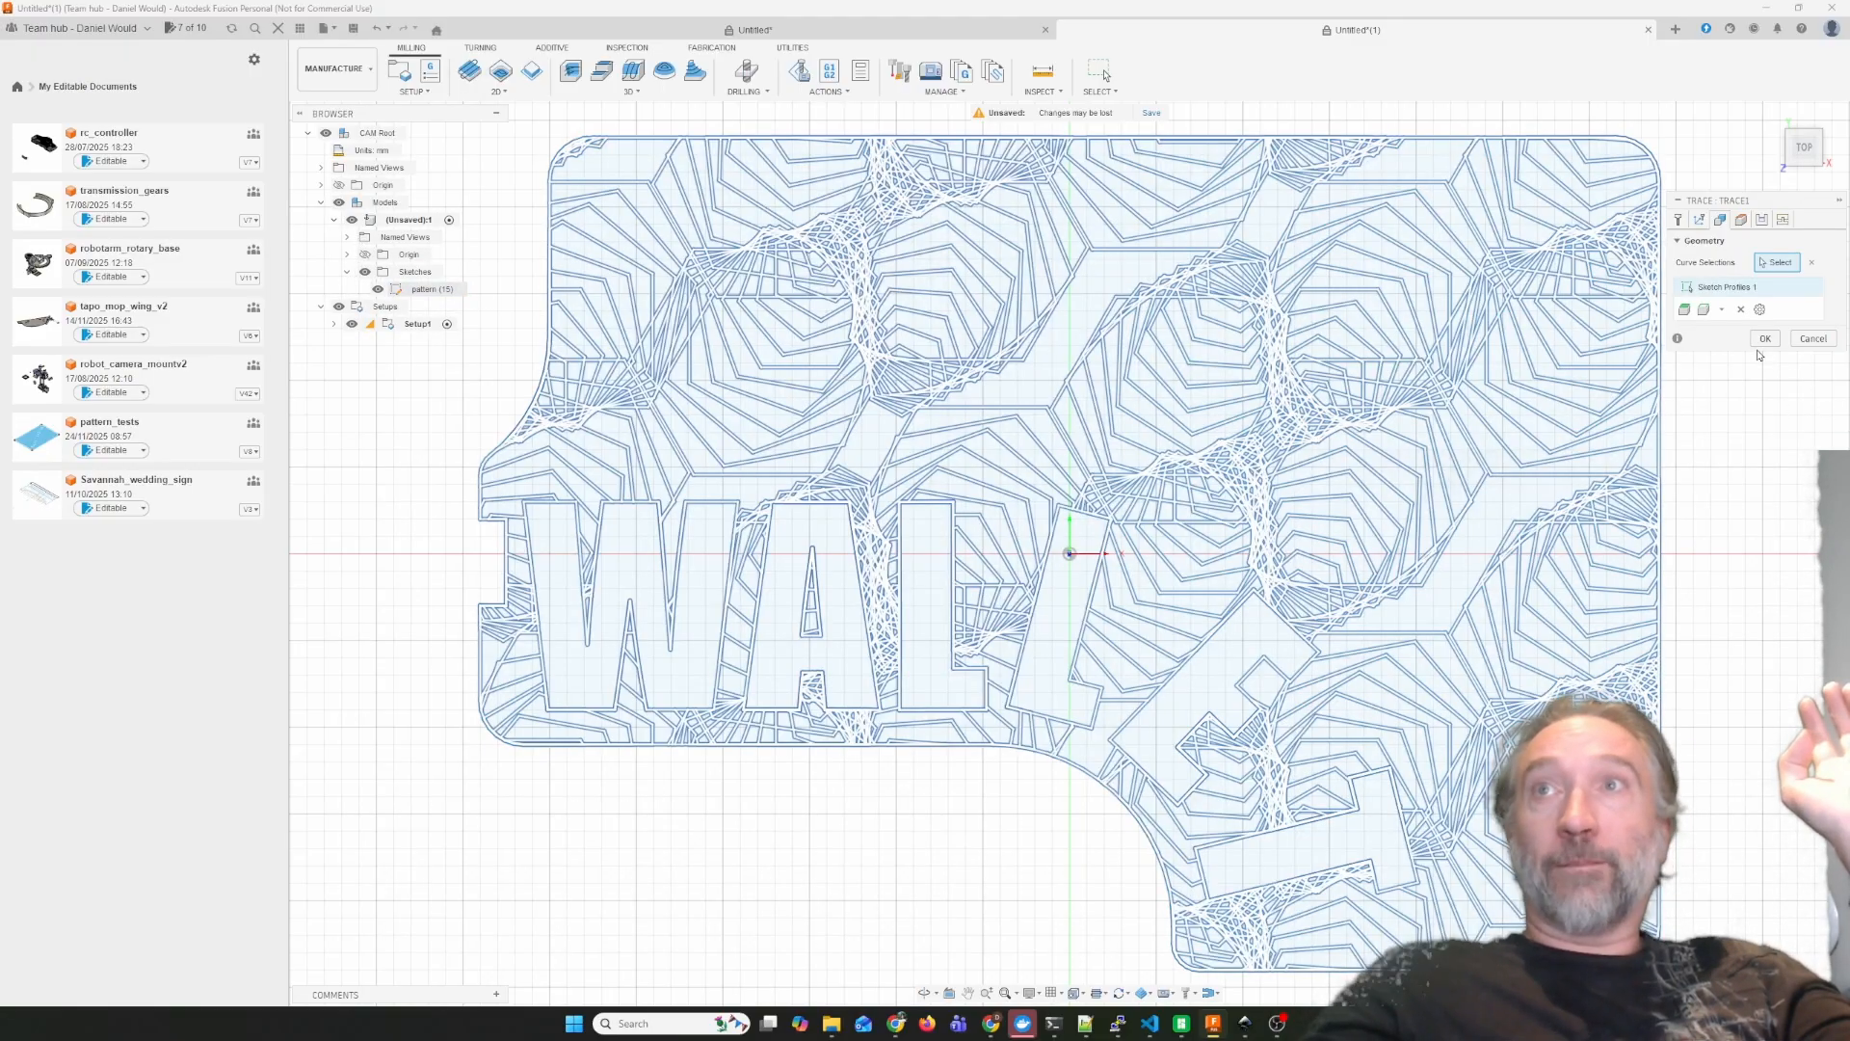
left_click(1762, 340)
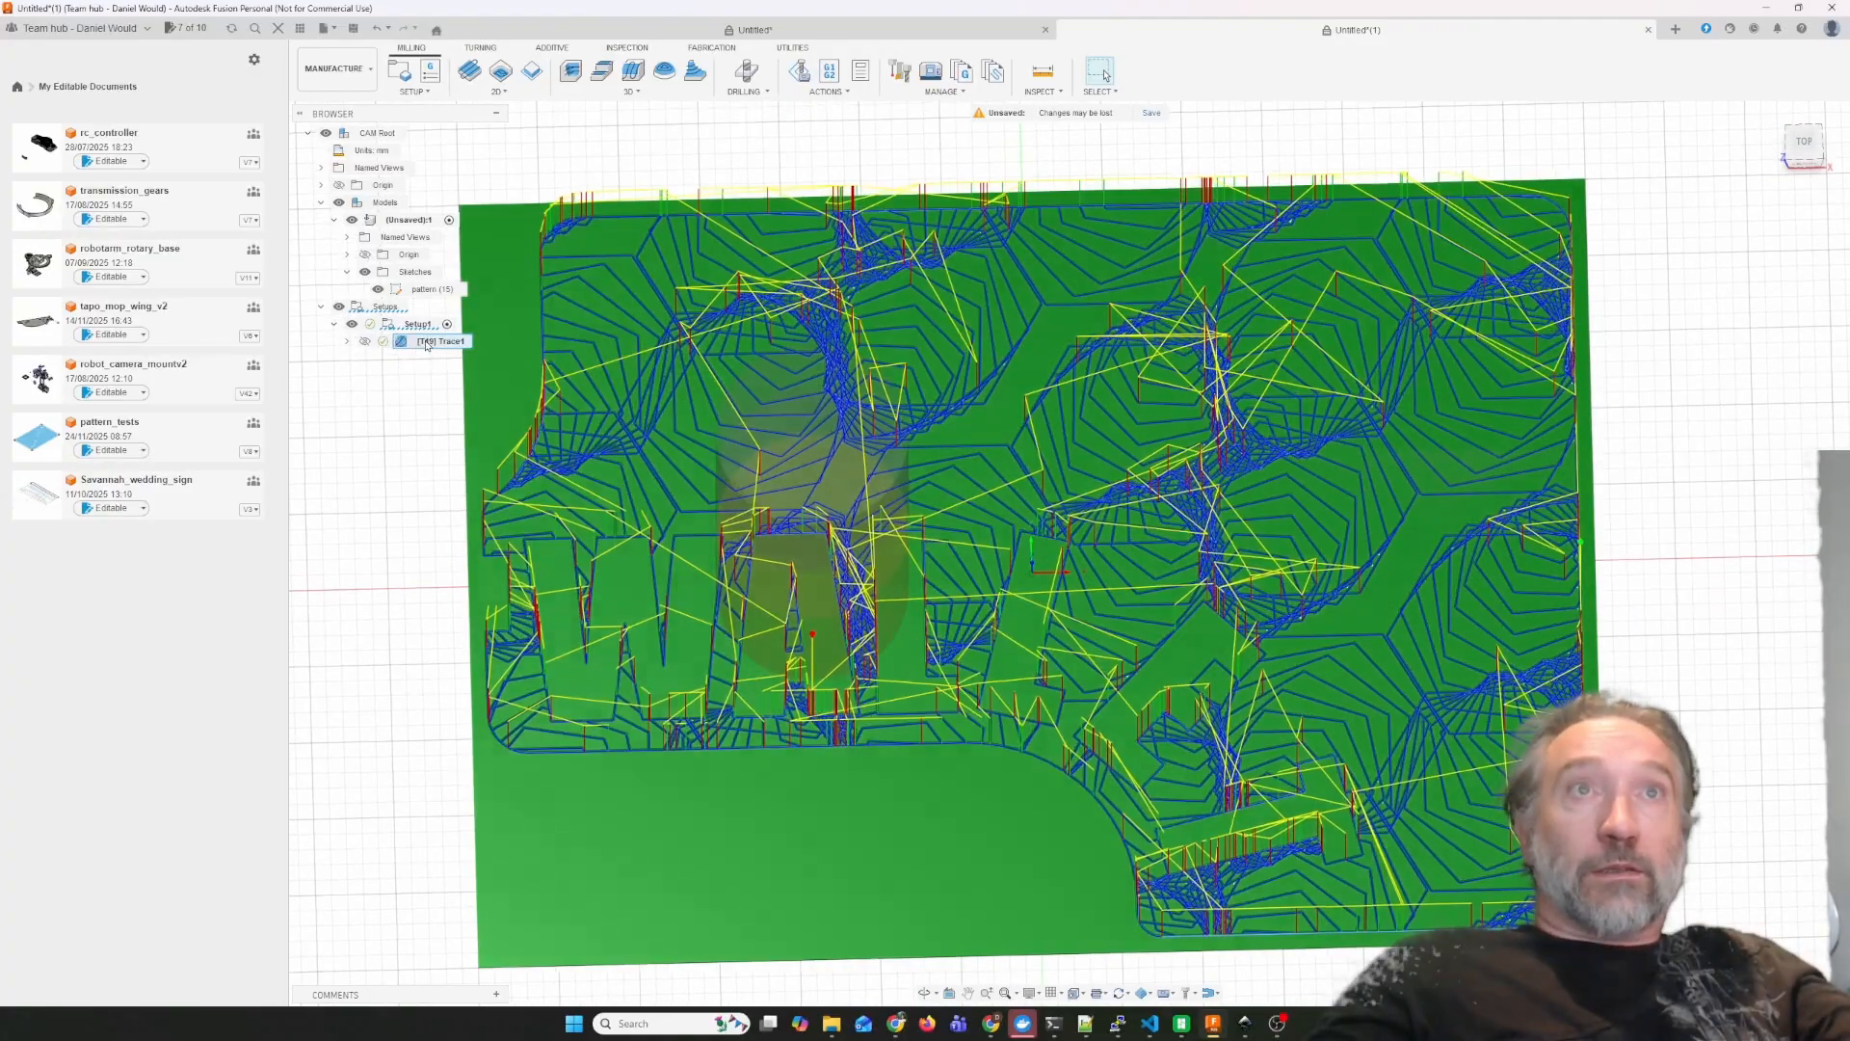
Simulate the Trace toolpath on the stock and pause the playback.
right_click(439, 345)
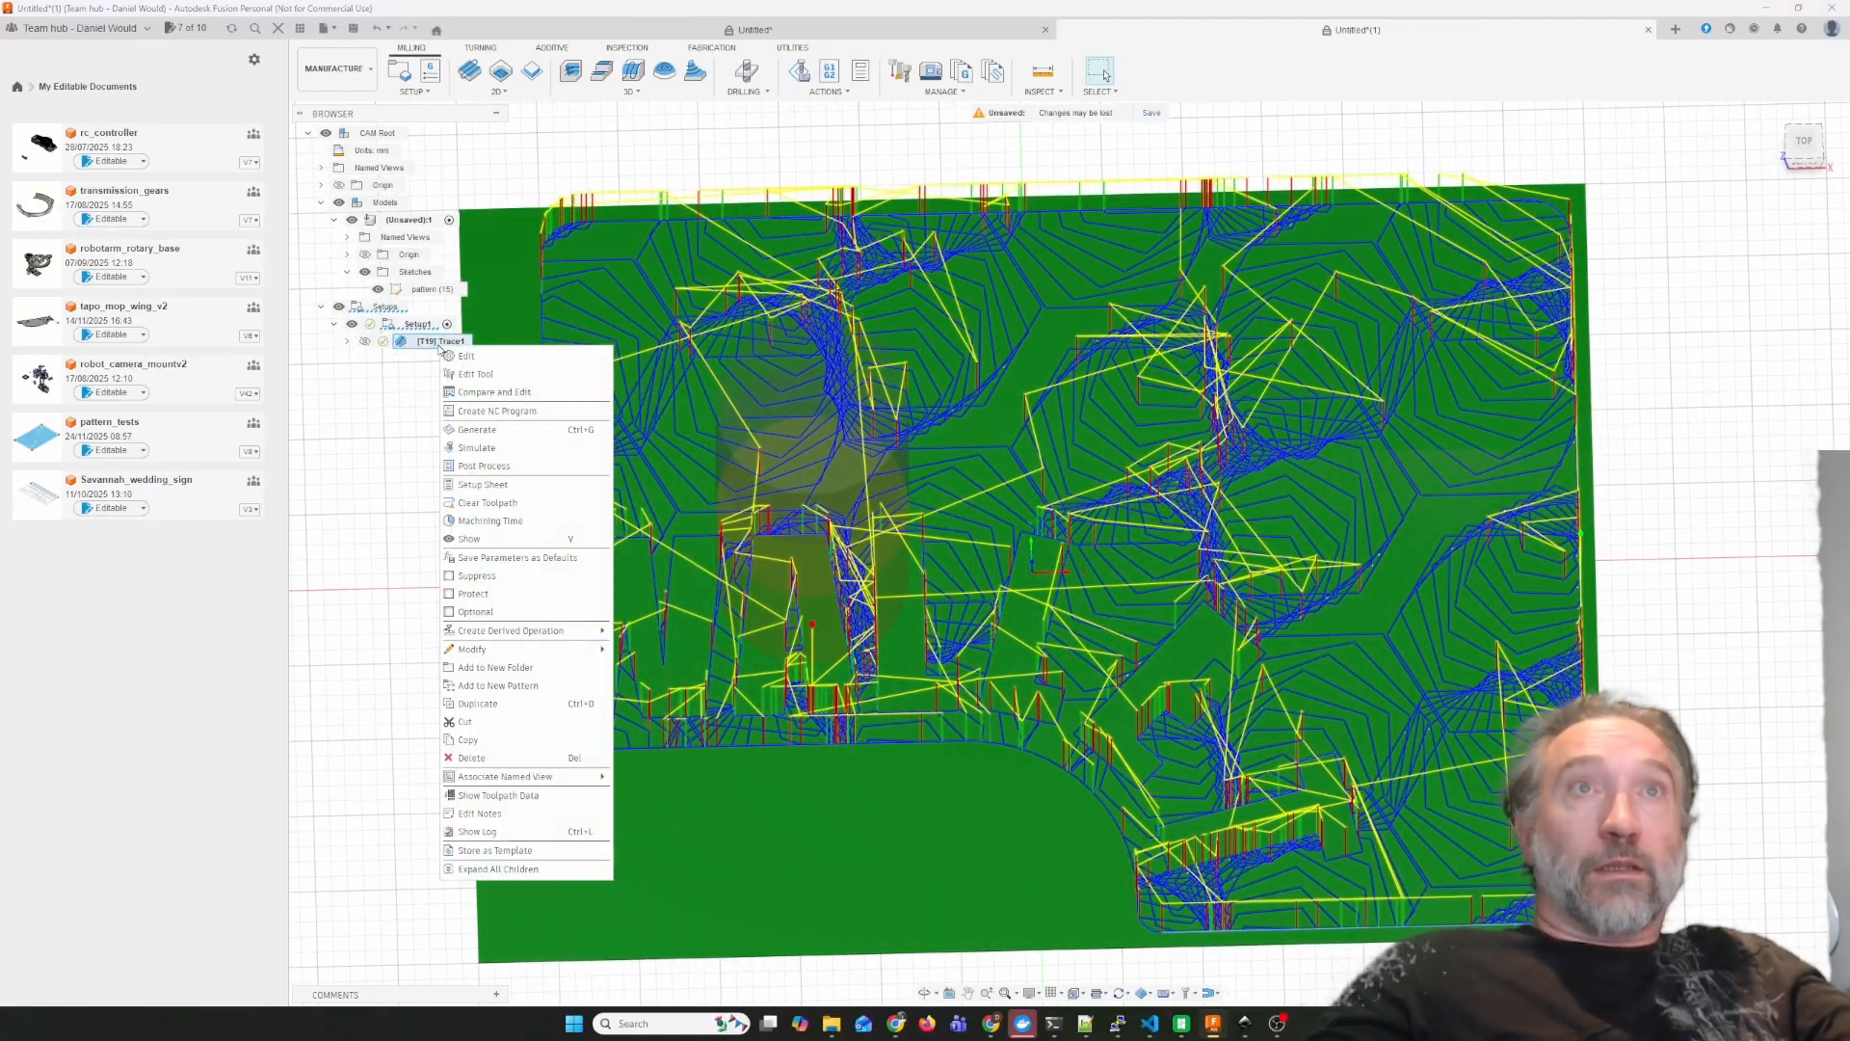
left_click(476, 447)
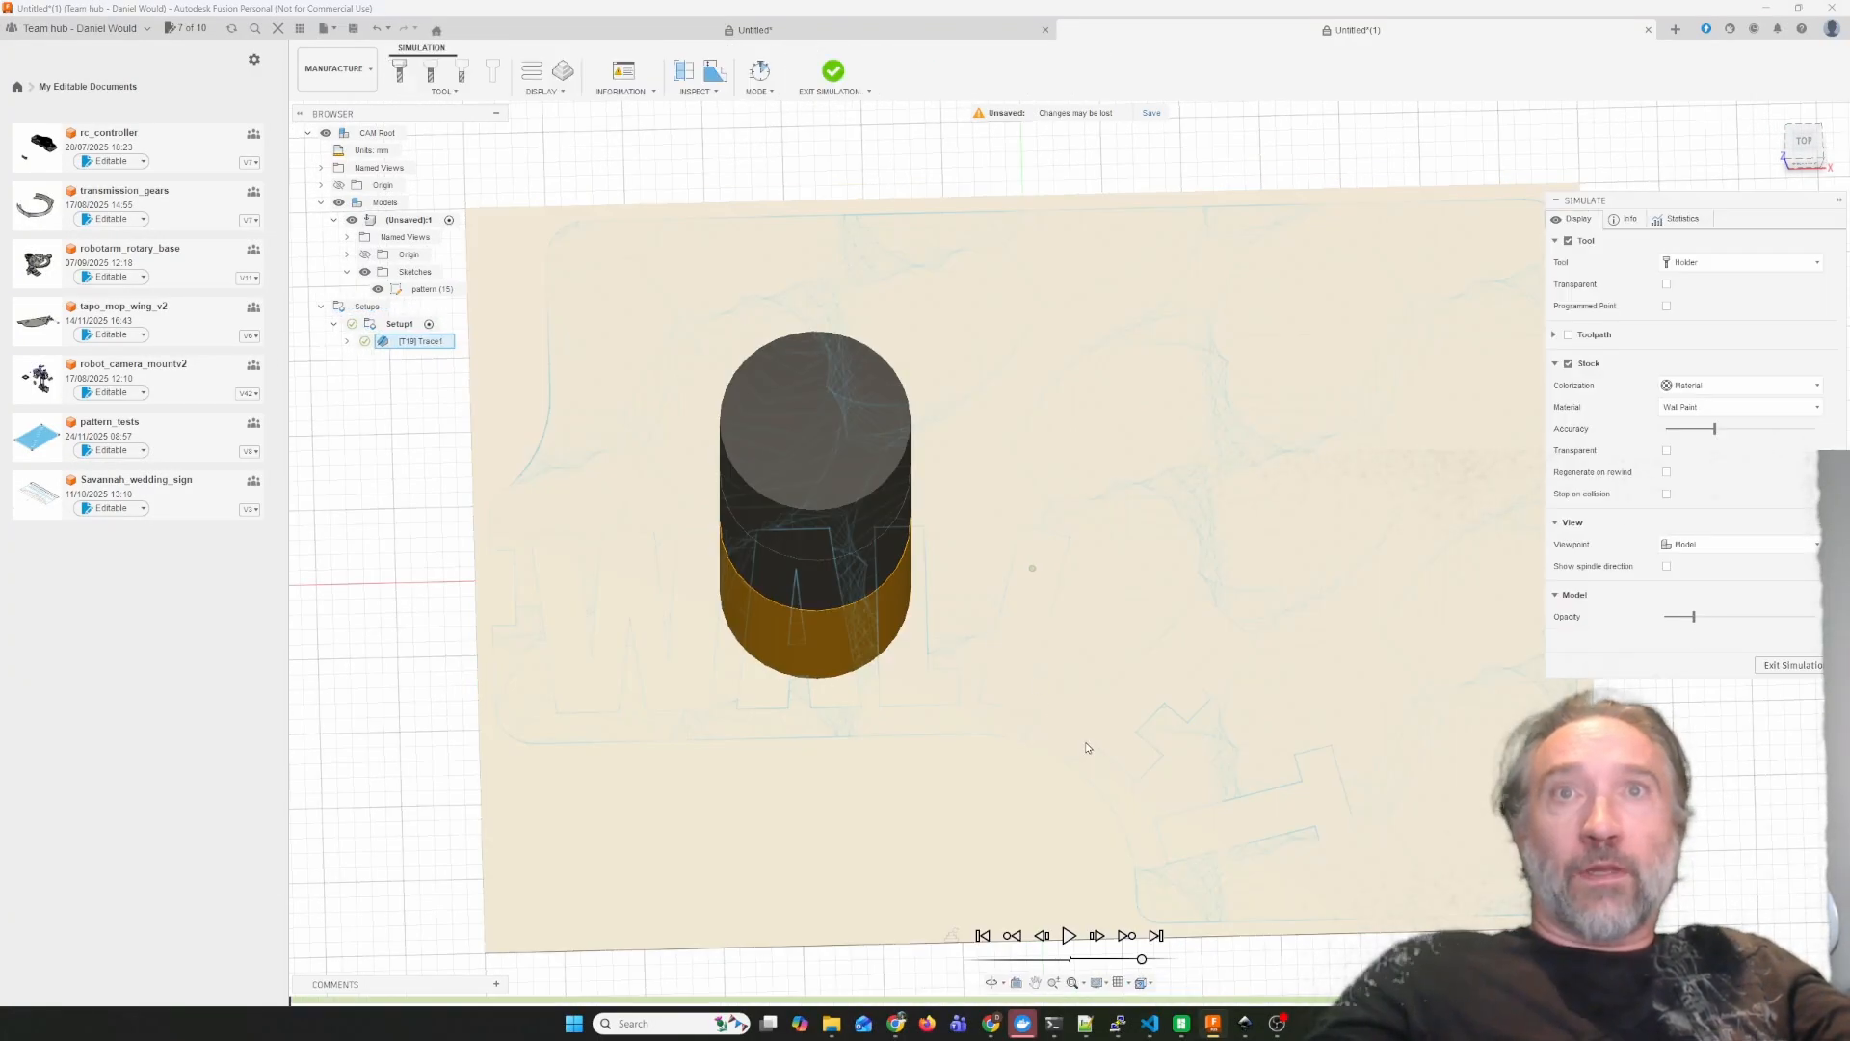
left_click(1067, 936)
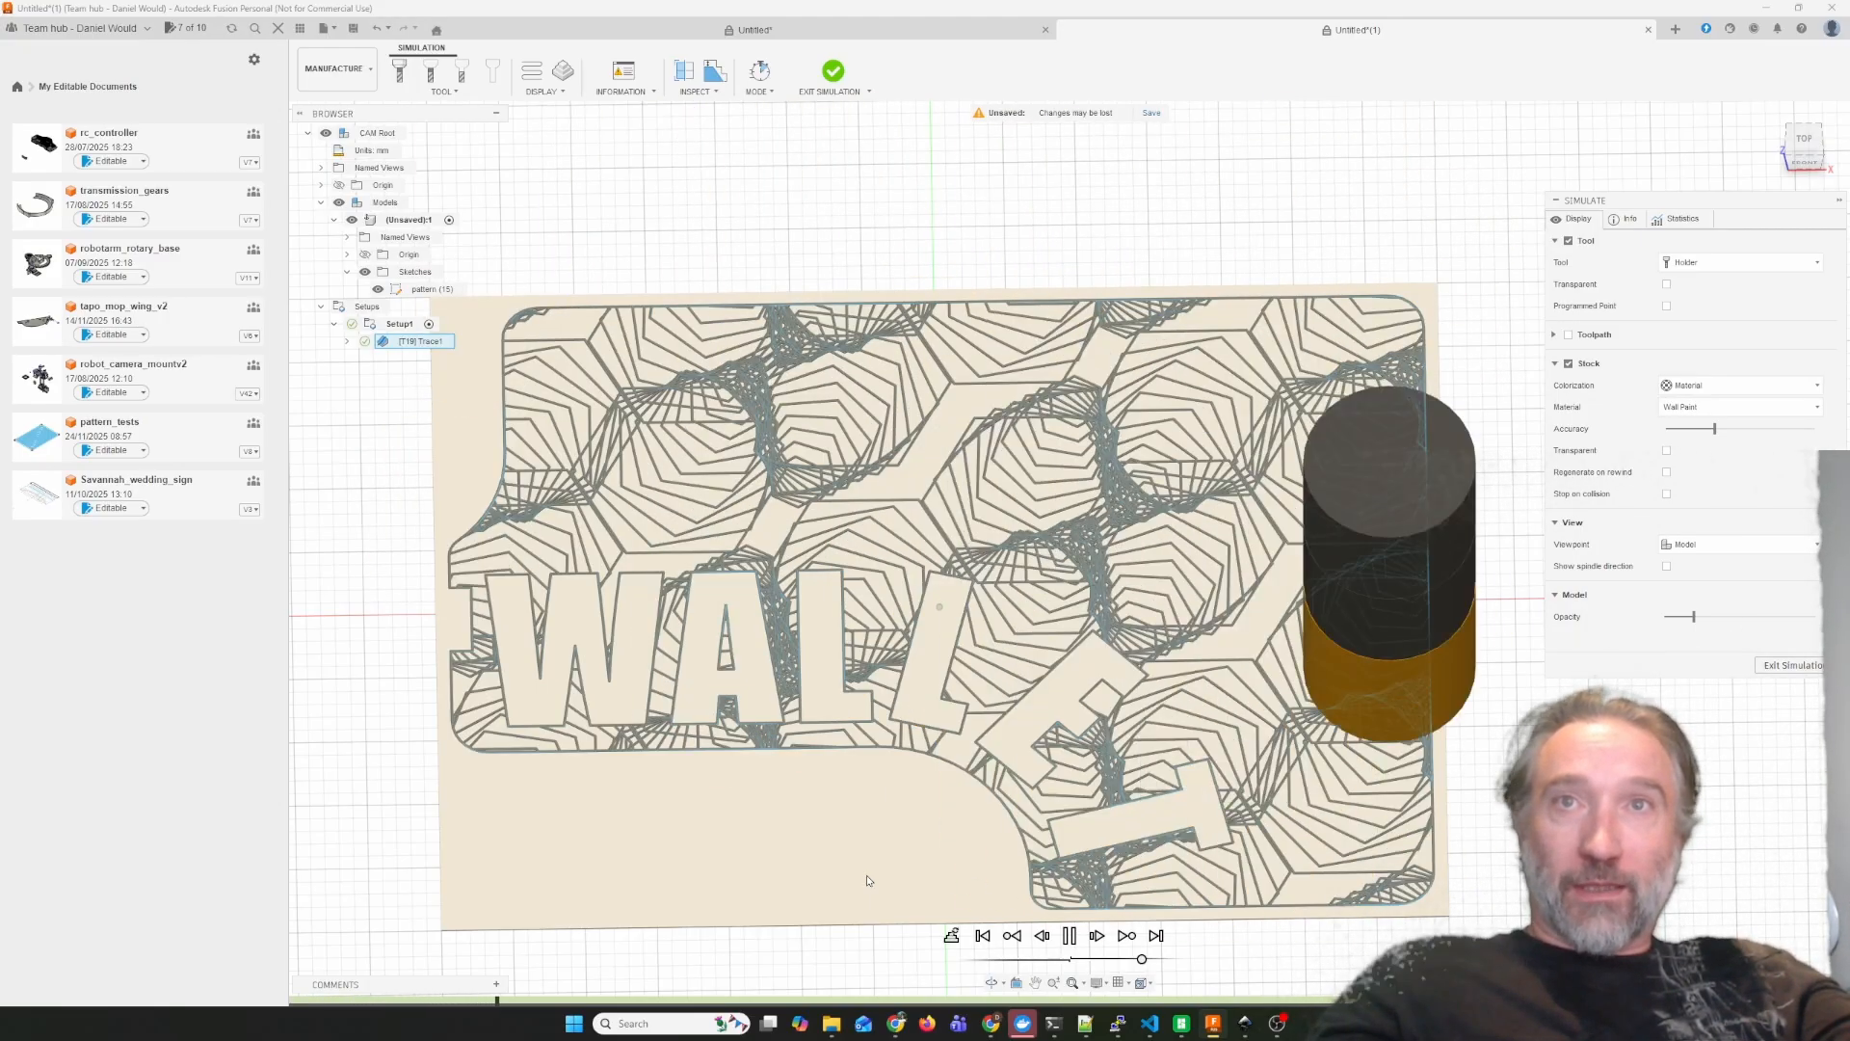
left_click(1070, 936)
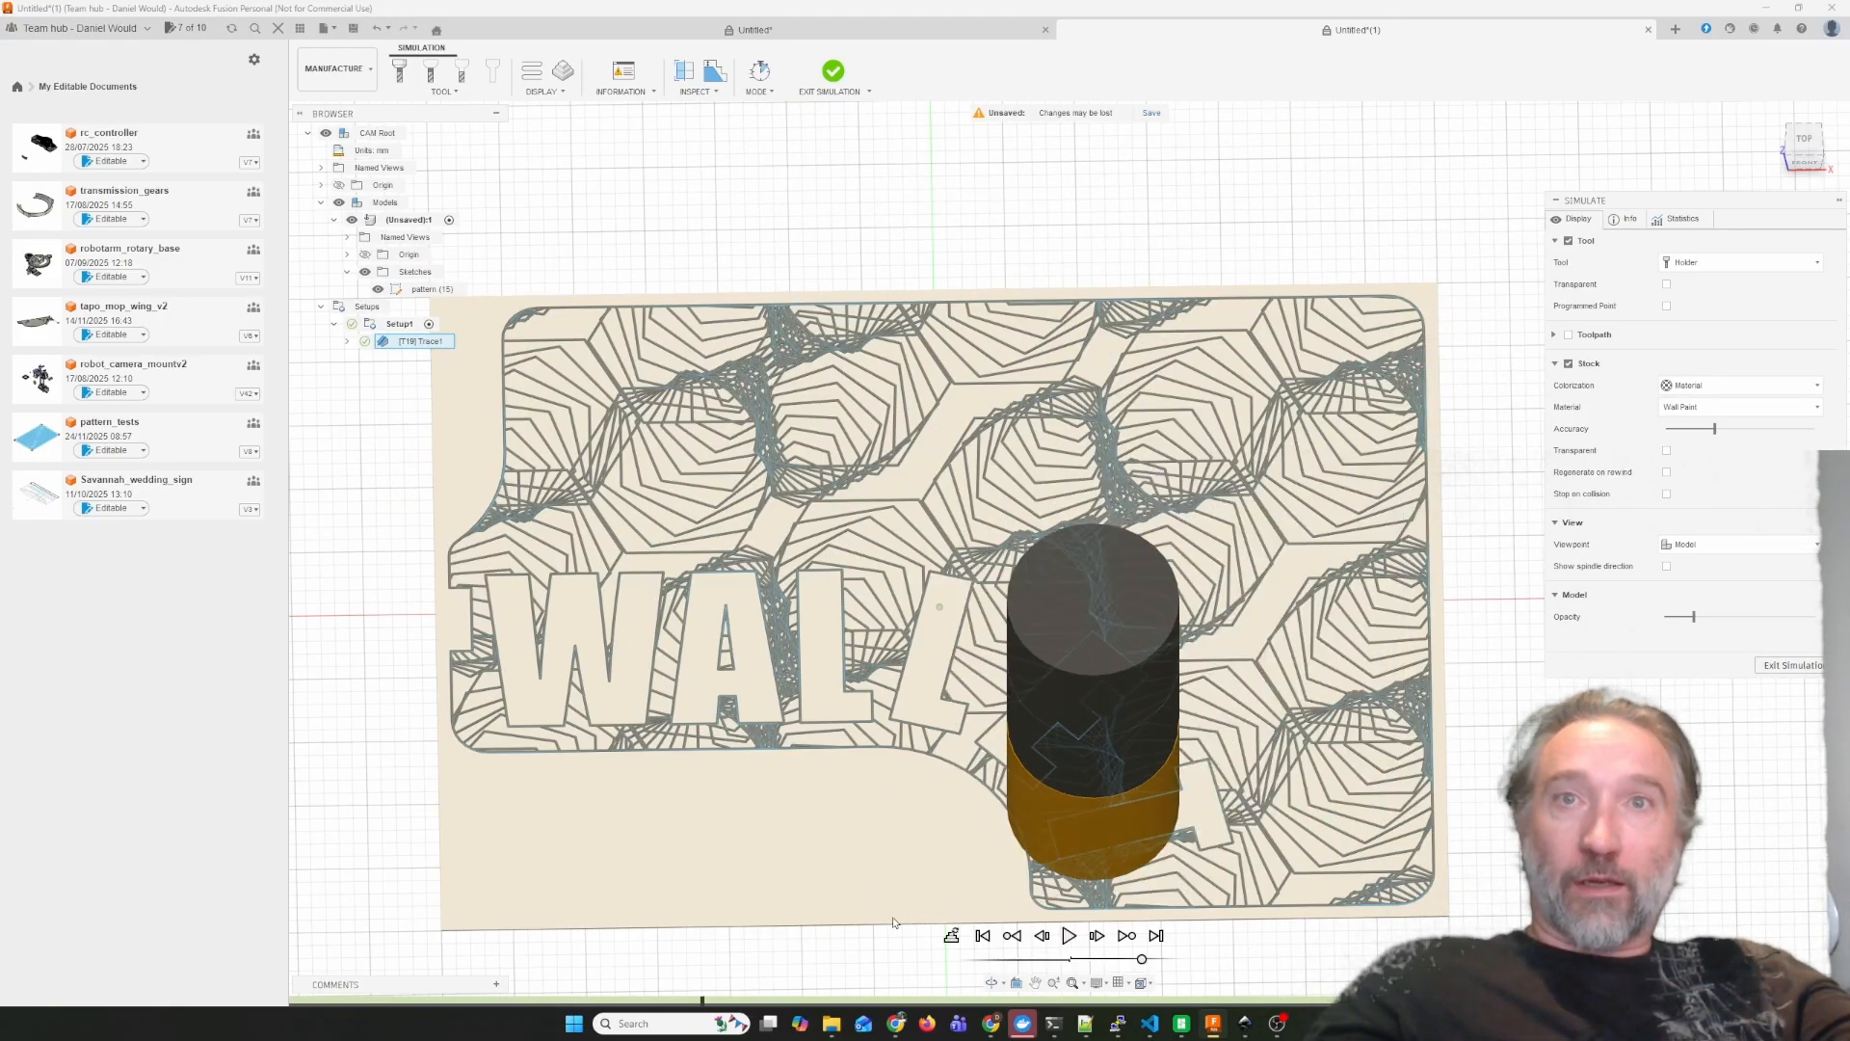